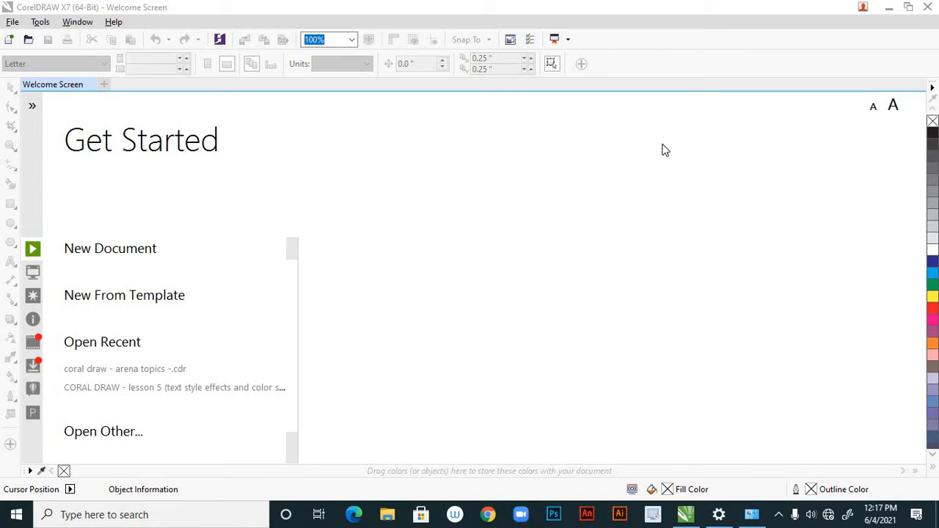
- Create a new A4 document, 210 × 297 mm in portrait, with CMYK colour mode and 300 dpi resolution
{"action": "left_click", "coordinate": [149, 256]}
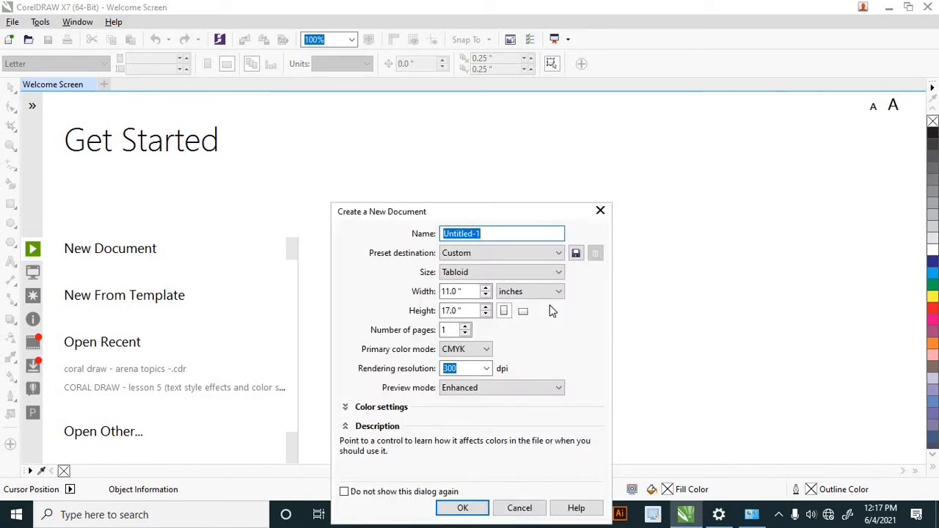
{"action": "left_click", "coordinate": [556, 253]}
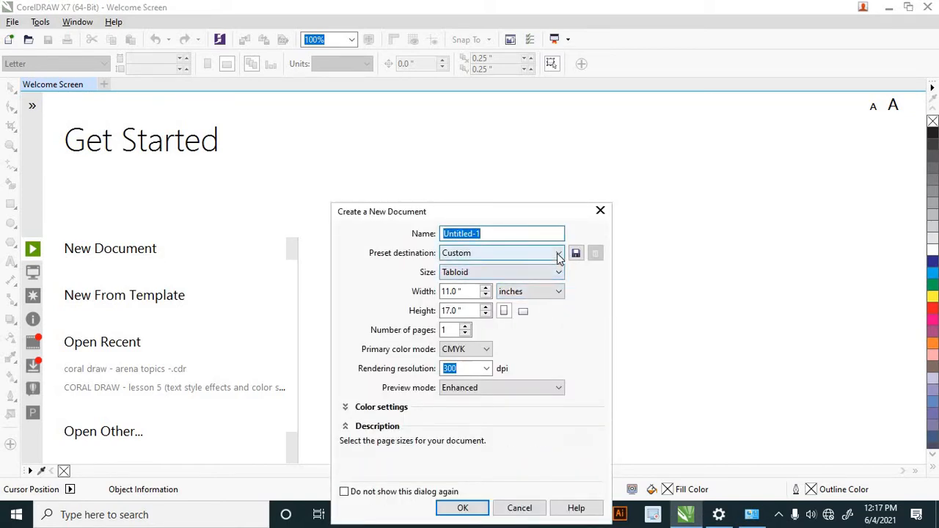
{"action": "left_click", "coordinate": [556, 253]}
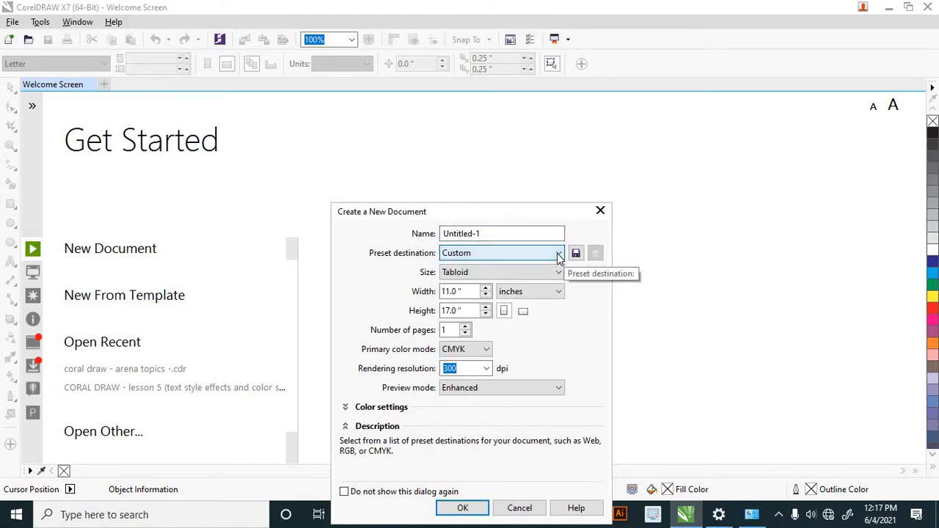
{"action": "left_click", "coordinate": [558, 273]}
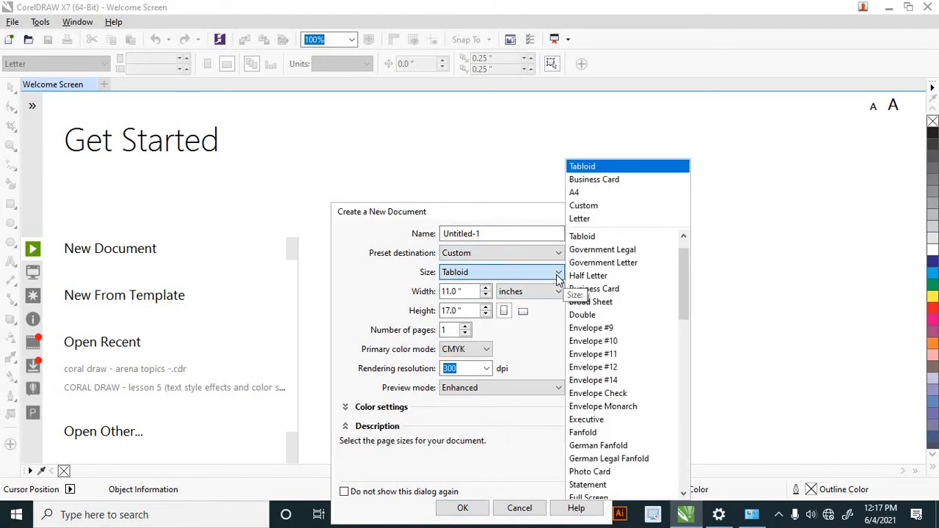
{"action": "left_click", "coordinate": [576, 193]}
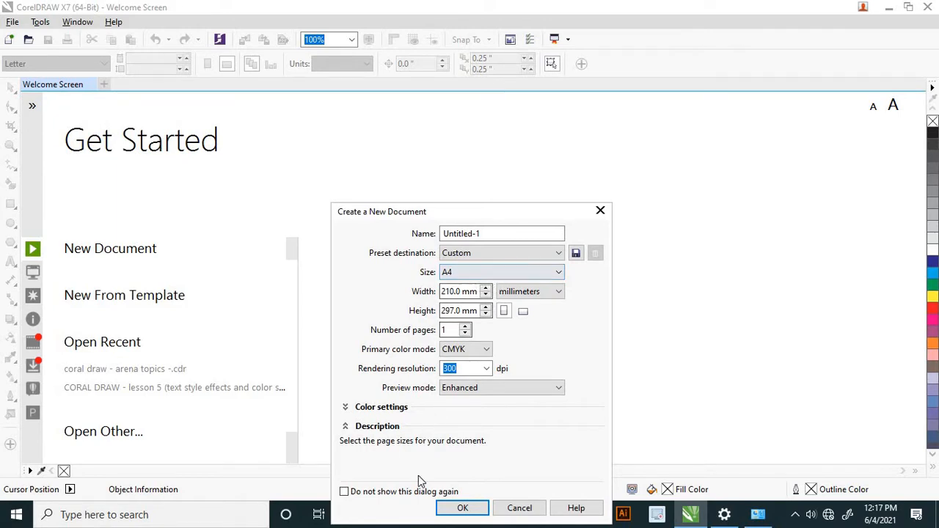
{"action": "left_click", "coordinate": [462, 509]}
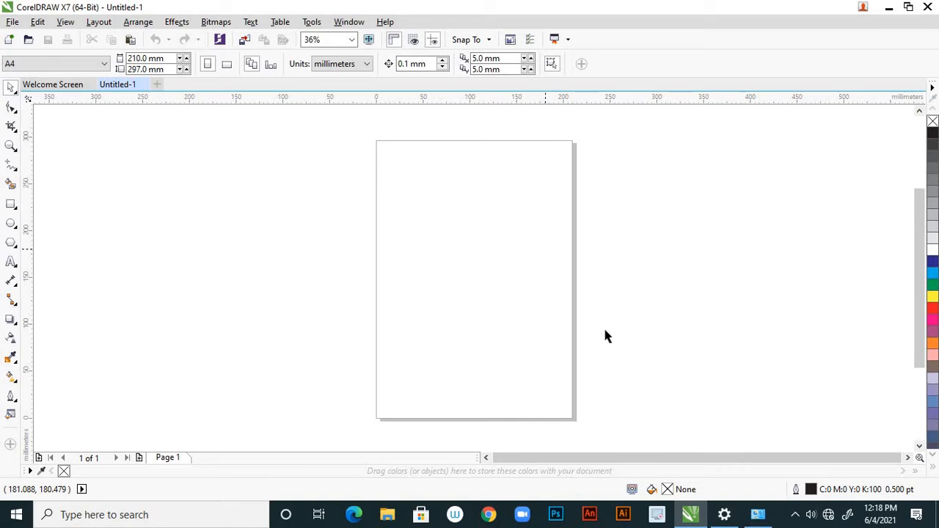
- Start importing images and open the t shirt reference folder on the desktop
{"action": "left_click", "coordinate": [13, 22]}
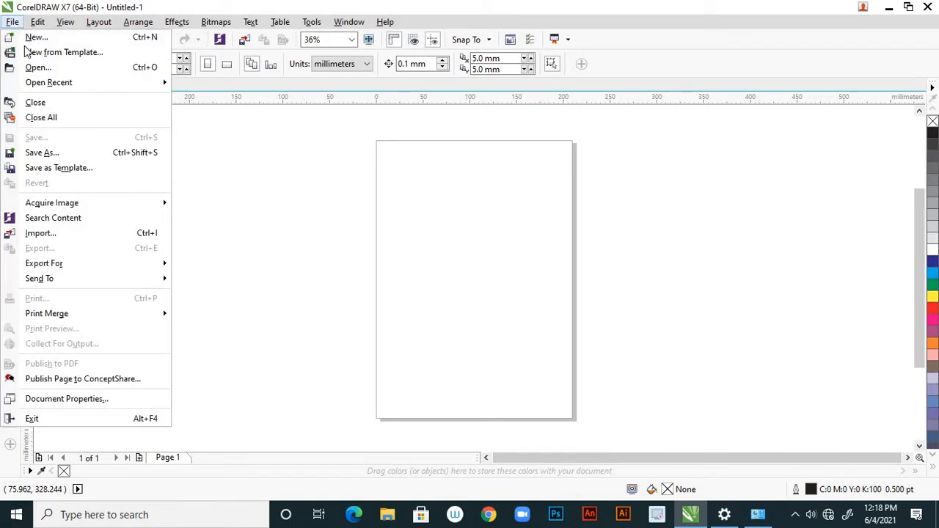
{"action": "left_click", "coordinate": [50, 239]}
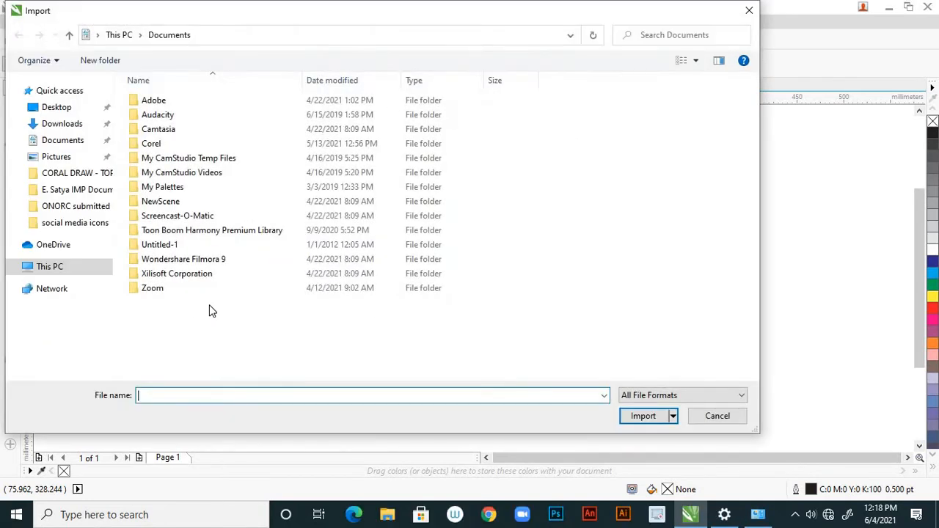
{"action": "left_click", "coordinate": [62, 107]}
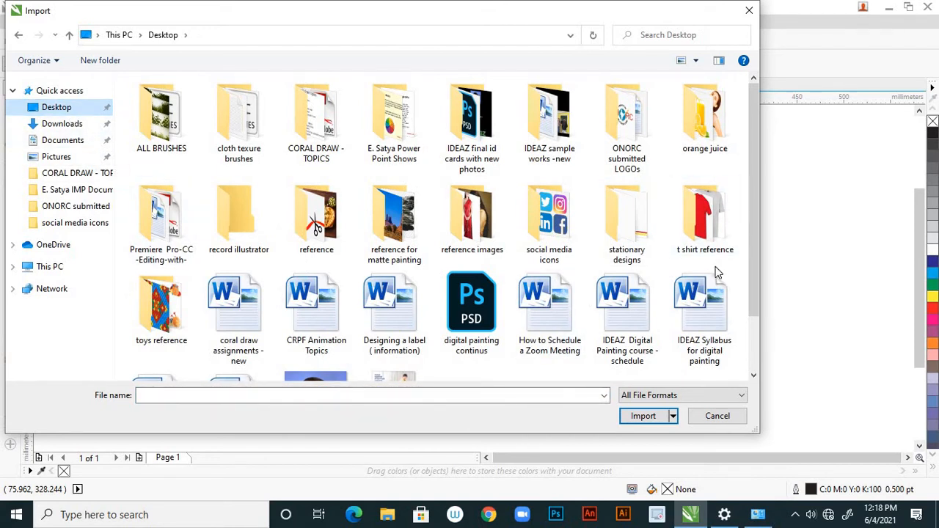
{"action": "double_click", "coordinate": [706, 218]}
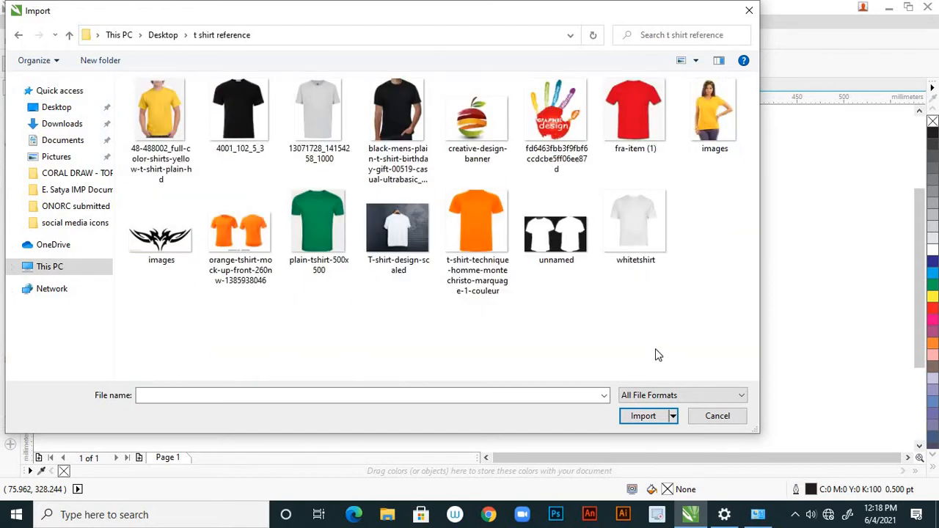
- Import the yellow, red and green T-shirt images, the woman in yellow, and the fruit, hand and tribal designs together
{"action": "left_click", "coordinate": [172, 150]}
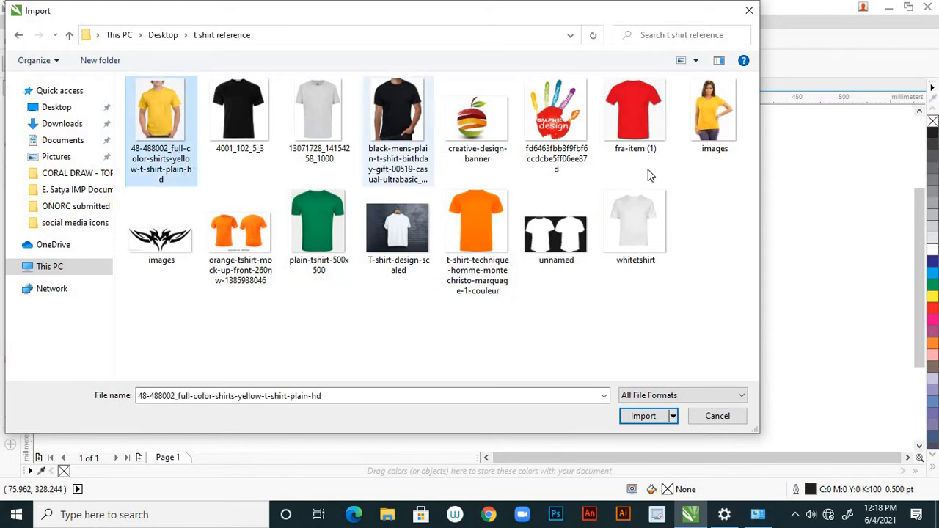
{"action": "left_click", "coordinate": [706, 148], "text": "ctrl"}
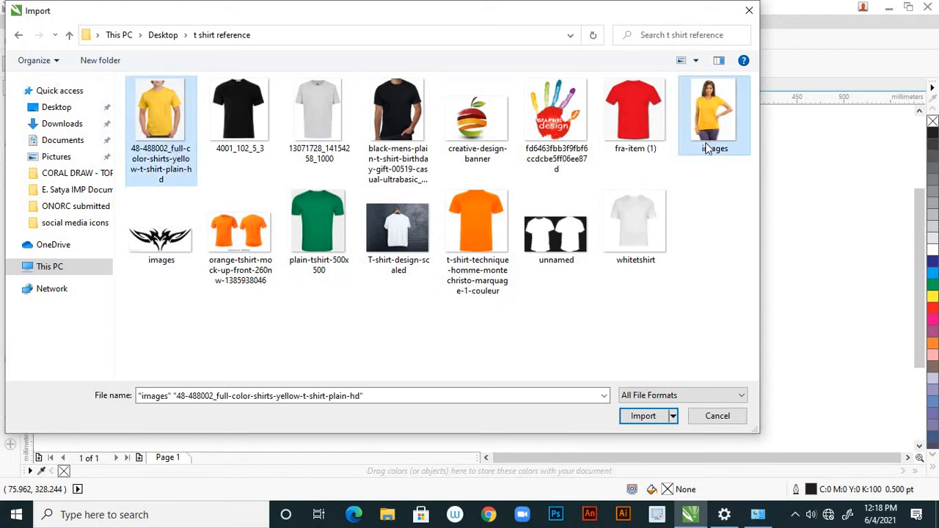
{"action": "left_click", "coordinate": [635, 125], "text": "ctrl"}
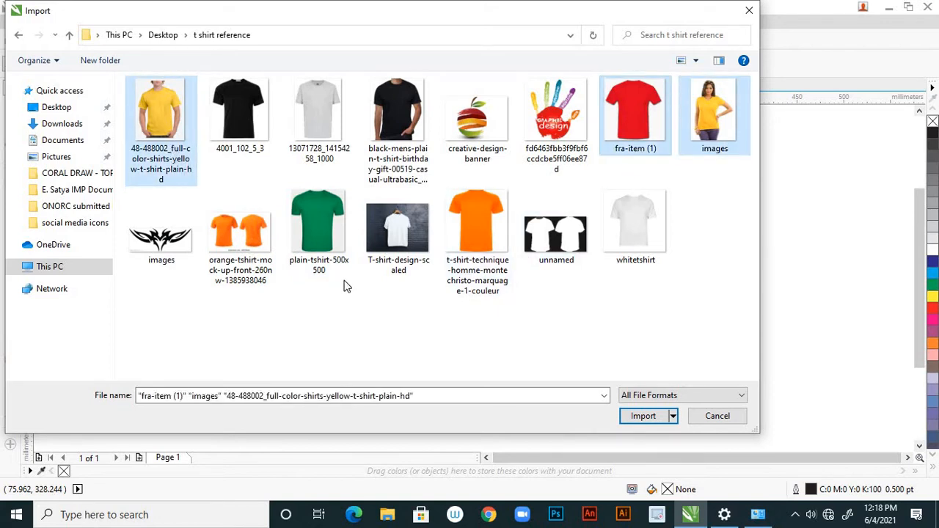
{"action": "left_click", "coordinate": [328, 248], "text": "ctrl"}
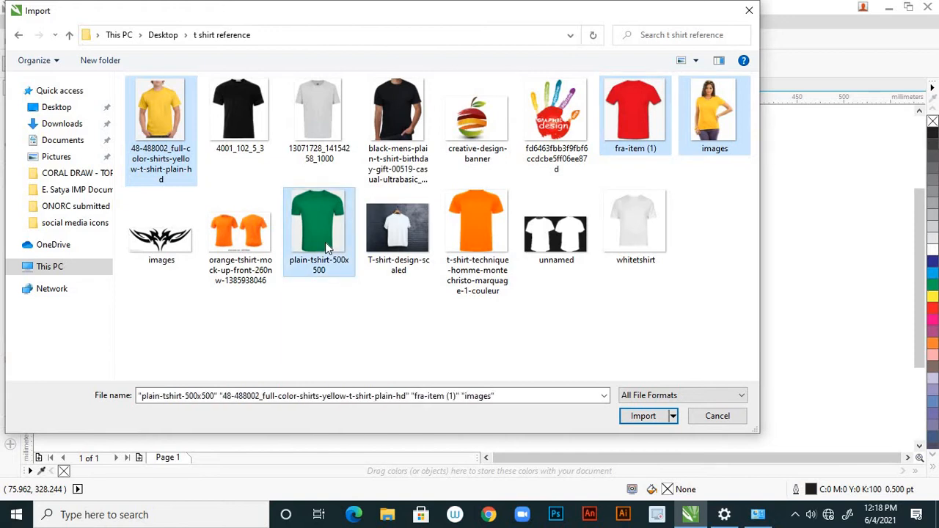
{"action": "left_click", "coordinate": [493, 150], "text": "ctrl"}
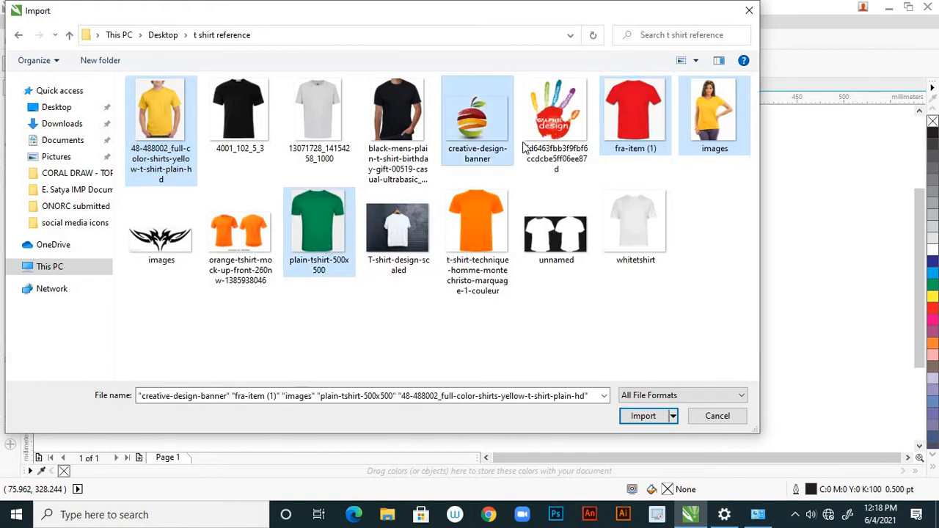
{"action": "left_click", "coordinate": [555, 141], "text": "ctrl"}
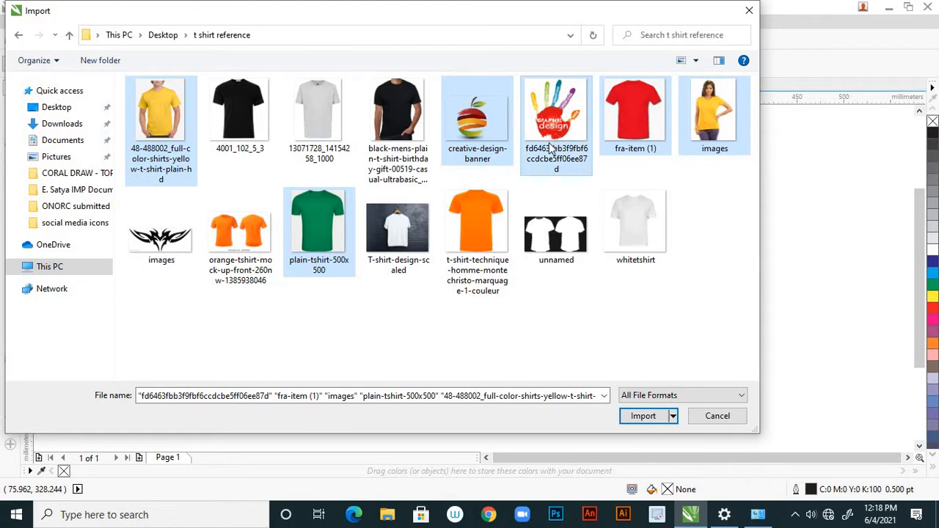
{"action": "left_click", "coordinate": [176, 246], "text": "ctrl"}
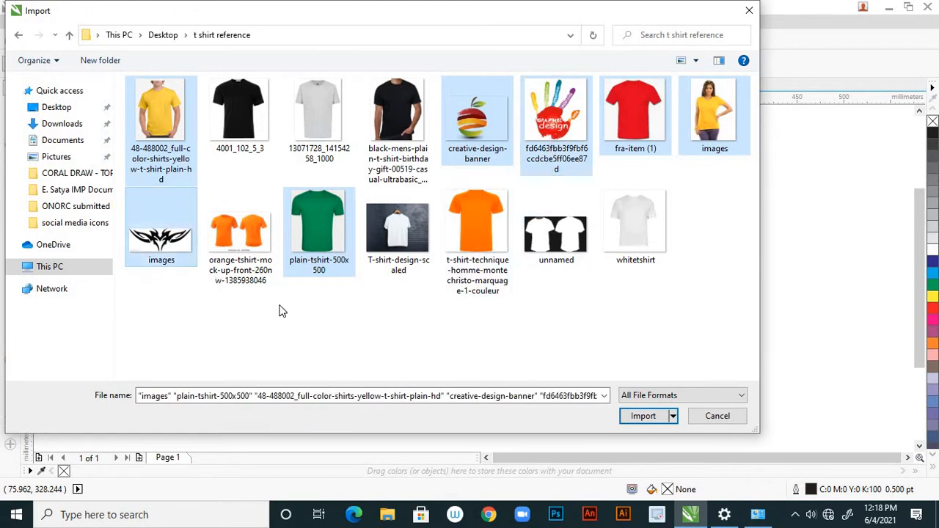
{"action": "left_click", "coordinate": [642, 415]}
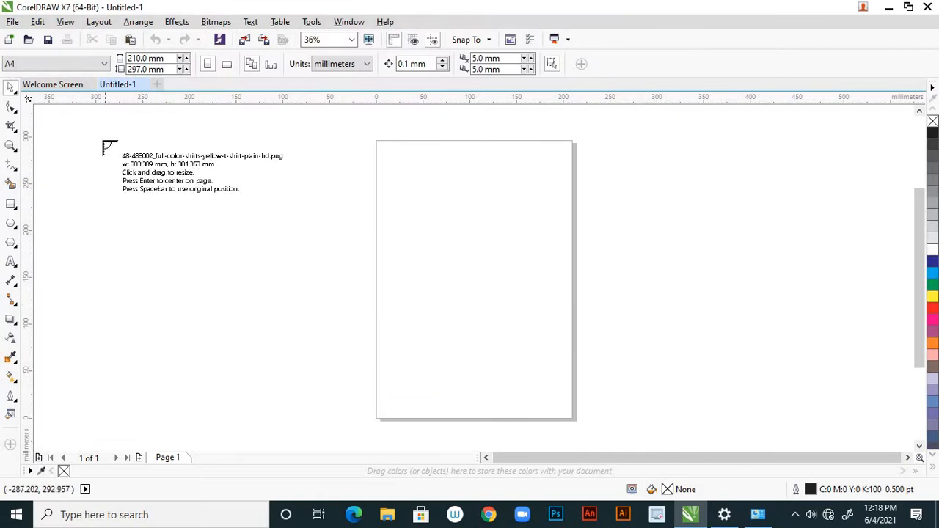
- Place the seven imported images at their original size on and around the page, spread apart from each other
{"action": "left_click", "coordinate": [104, 144]}
{"action": "left_click", "coordinate": [604, 166]}
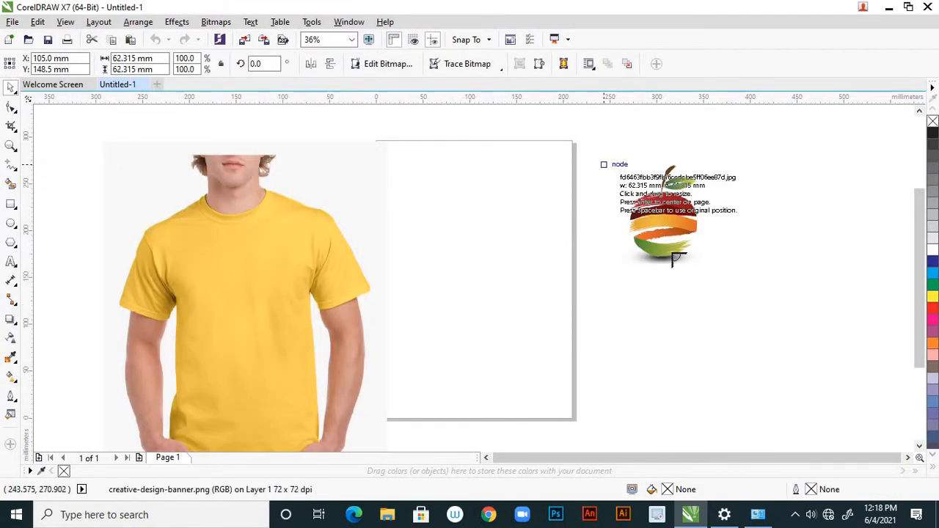
{"action": "left_click", "coordinate": [757, 217]}
{"action": "left_click", "coordinate": [721, 349]}
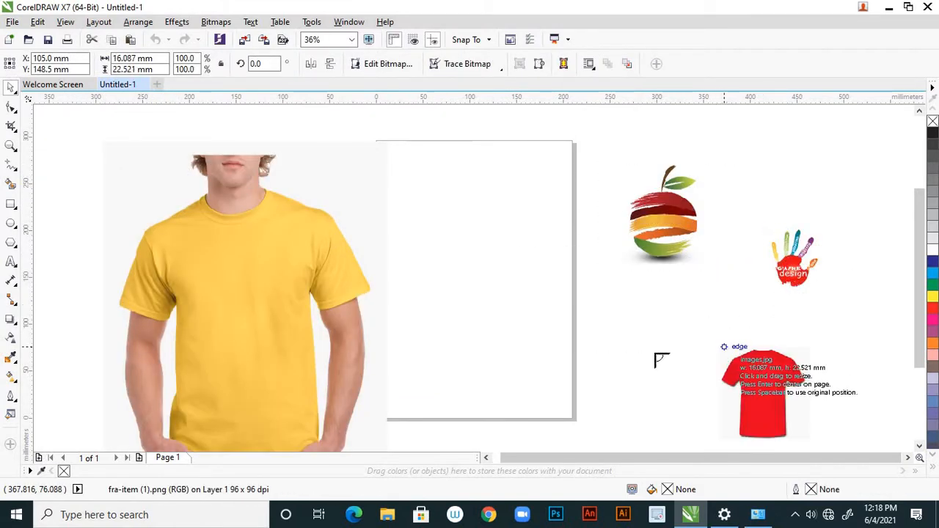
{"action": "left_click", "coordinate": [594, 313]}
{"action": "left_click", "coordinate": [424, 196]}
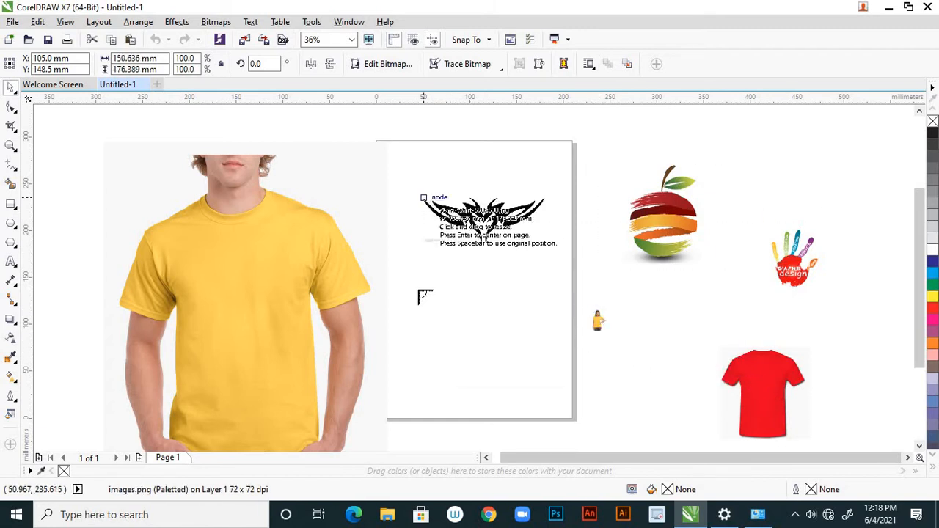
{"action": "left_click", "coordinate": [429, 318]}
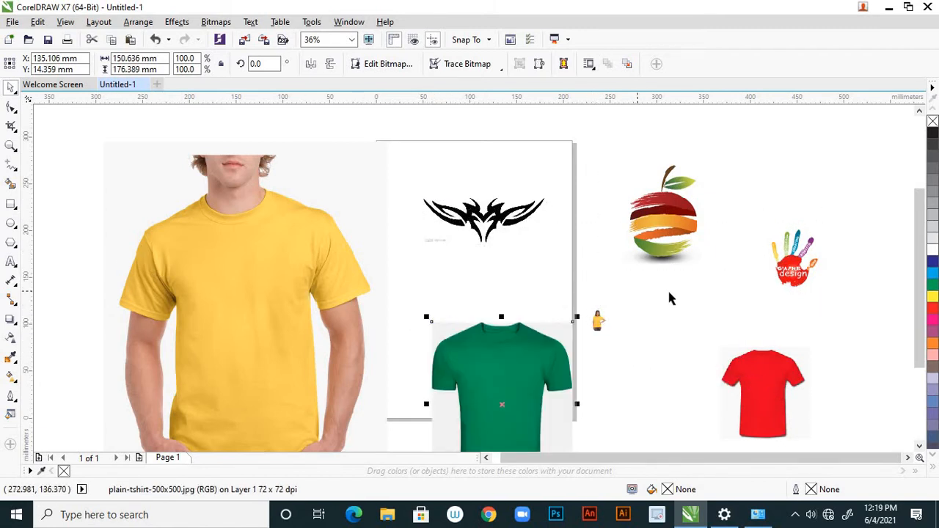
- Move the yellow T-shirt photo clear of the page, well to its left
{"action": "scroll", "coordinate": [662, 272], "scroll_direction": "down", "scroll_amount": 2}
{"action": "scroll", "coordinate": [631, 262], "scroll_direction": "up", "scroll_amount": 2}
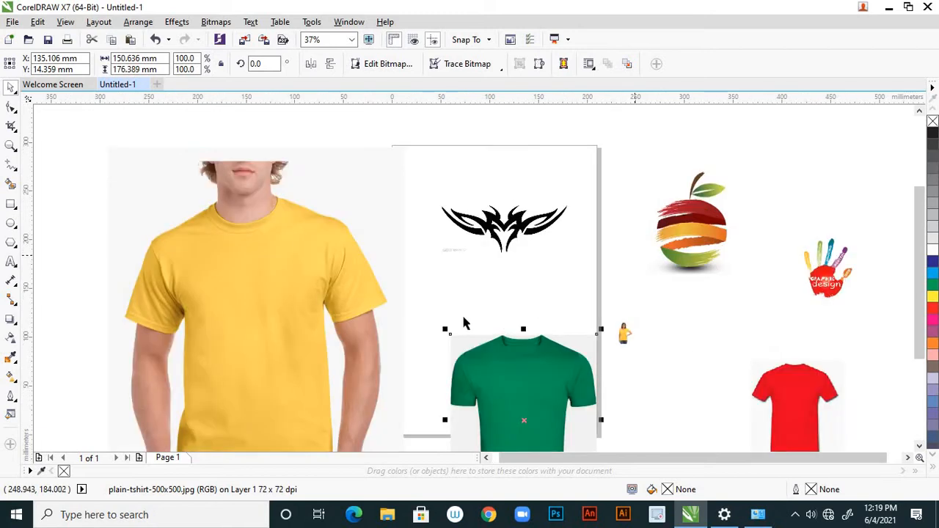
{"action": "scroll", "coordinate": [564, 307], "scroll_direction": "down", "scroll_amount": 2}
{"action": "left_click_drag", "start_coordinate": [425, 292], "coordinate": [288, 268]}
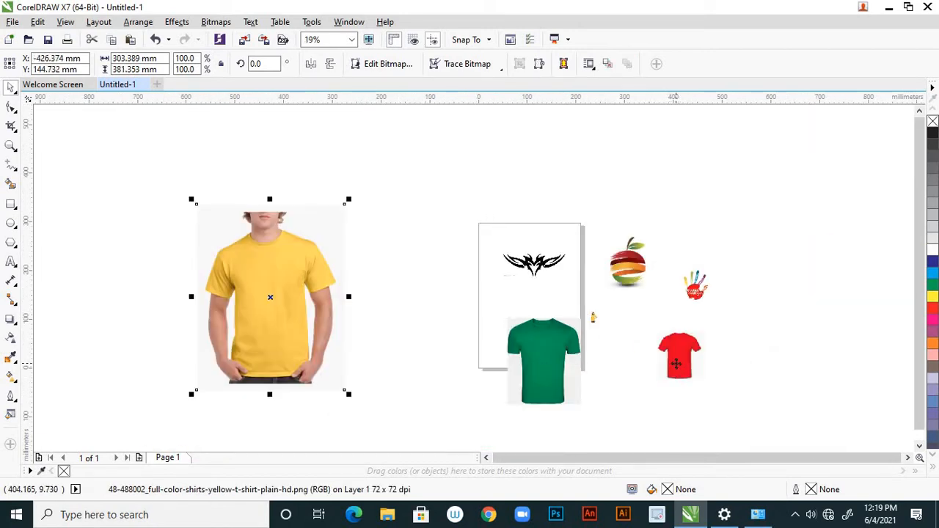
- Enlarge the red T-shirt to about 238 × 243 mm and move it farther to the right of the page
{"action": "left_click", "coordinate": [678, 354]}
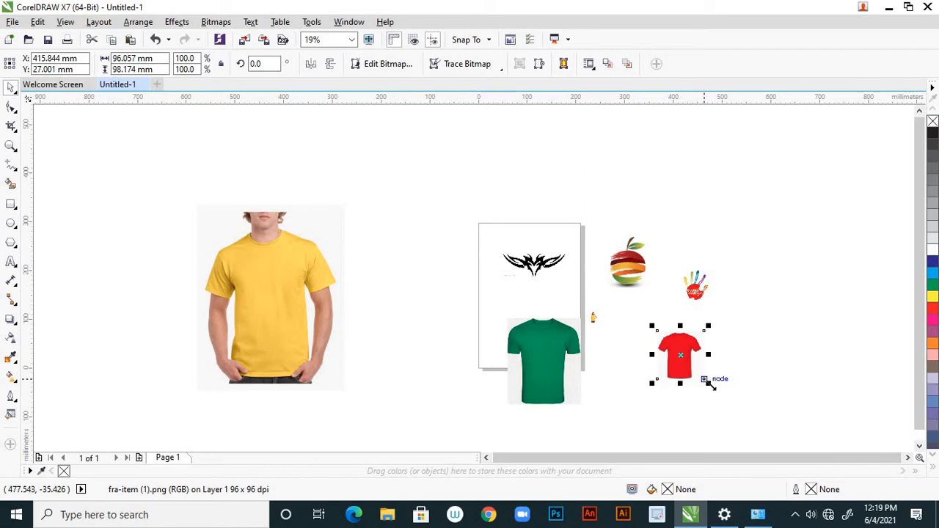
{"action": "left_click_drag", "start_coordinate": [708, 383], "coordinate": [742, 417]}
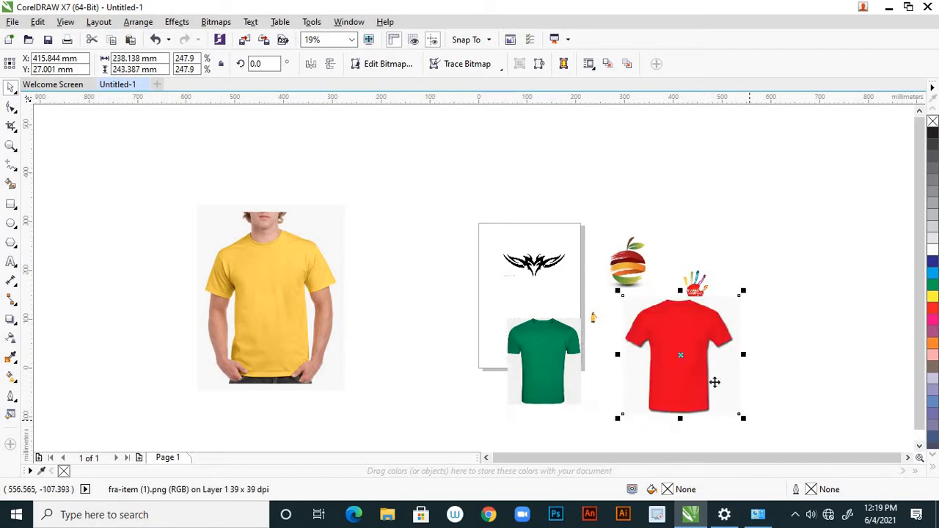
{"action": "left_click_drag", "start_coordinate": [693, 338], "coordinate": [823, 343]}
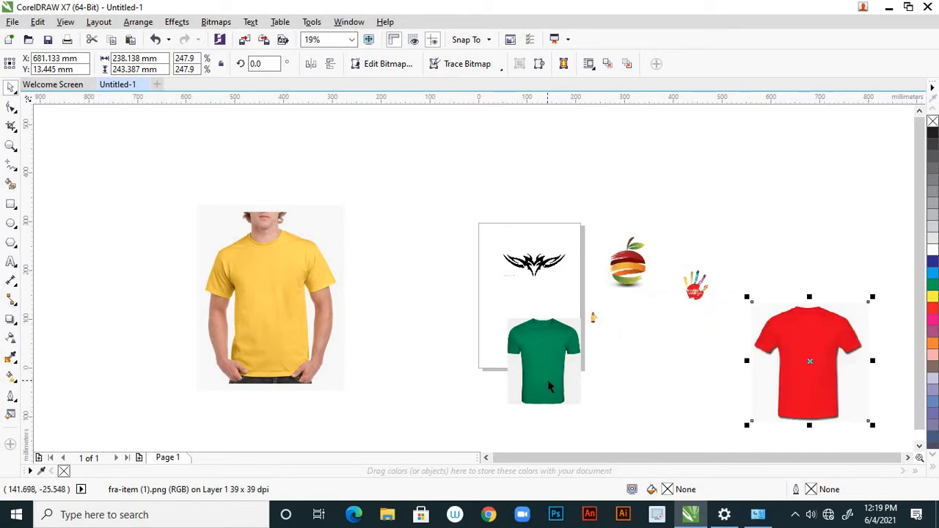
- Enlarge the green T-shirt to about 205 × 240 mm and move it to the page's lower-left corner
{"action": "left_click", "coordinate": [549, 387]}
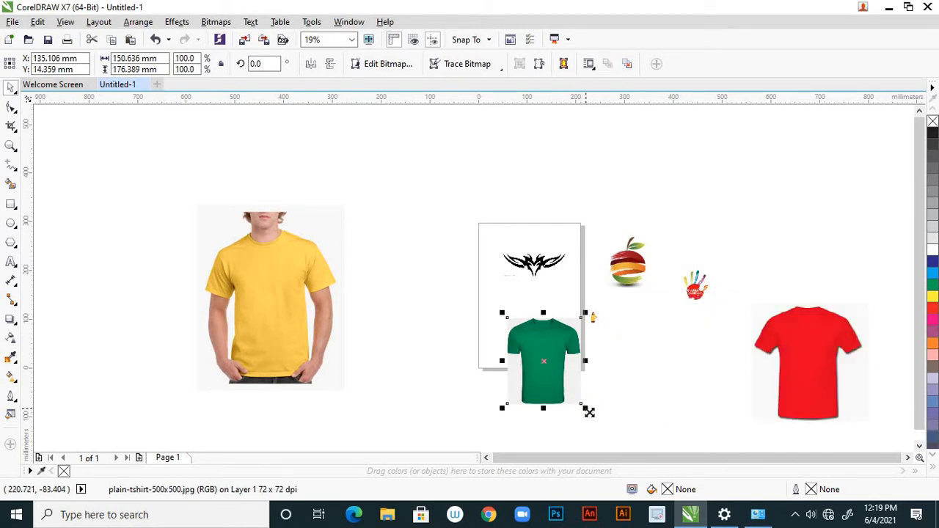
{"action": "left_click_drag", "start_coordinate": [589, 411], "coordinate": [593, 419]}
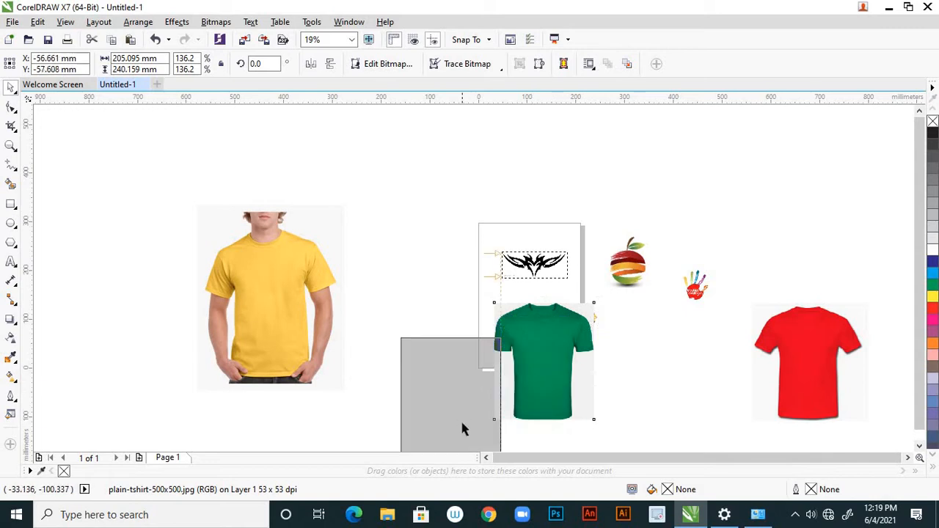
{"action": "left_click_drag", "start_coordinate": [462, 429], "coordinate": [460, 430]}
- Enlarge the tribal design to about 150 mm wide, the fruit logo to about 221 mm and the hand logo to about 166 mm
{"action": "left_click", "coordinate": [534, 265]}
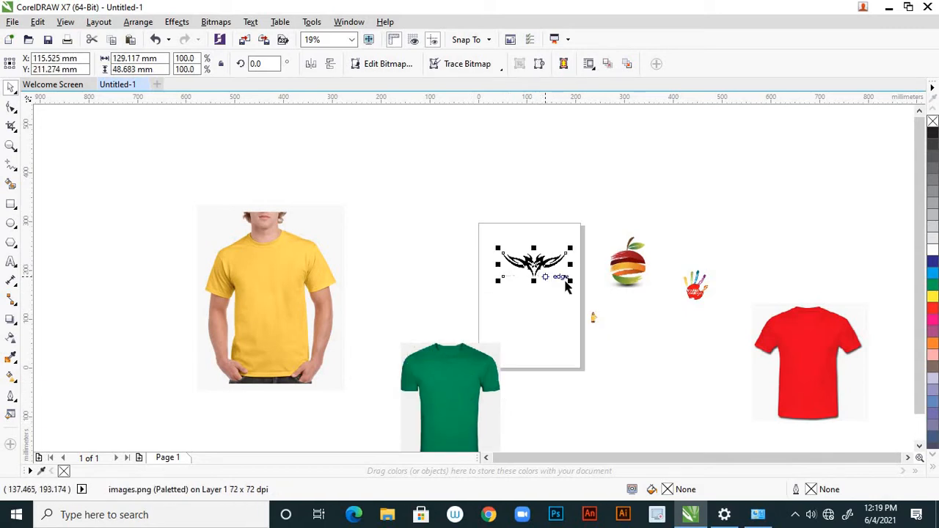
{"action": "left_click_drag", "start_coordinate": [569, 278], "coordinate": [580, 288]}
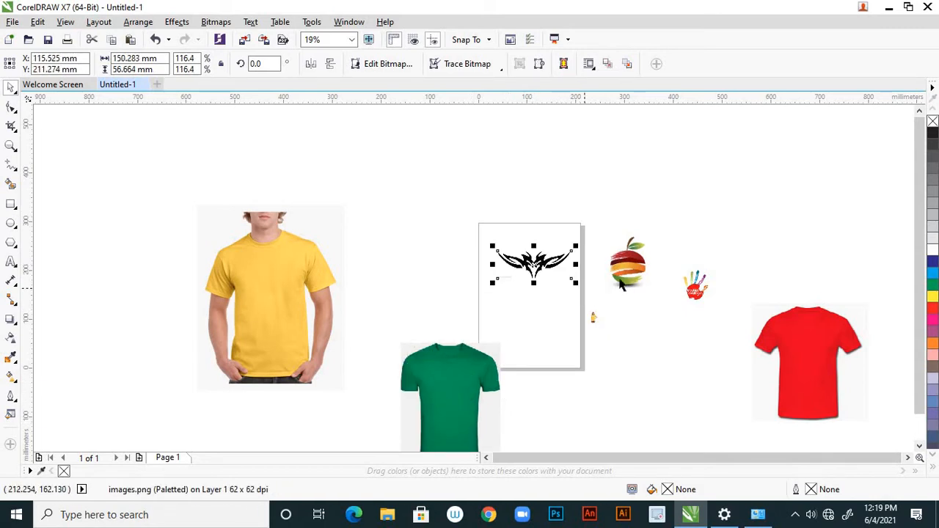
{"action": "left_click", "coordinate": [625, 282]}
{"action": "left_click_drag", "start_coordinate": [675, 291], "coordinate": [740, 328]}
- Move the hand logo above the red T-shirt and the fruit logo beside it, beyond the page's upper-right corner
{"action": "left_click", "coordinate": [702, 293]}
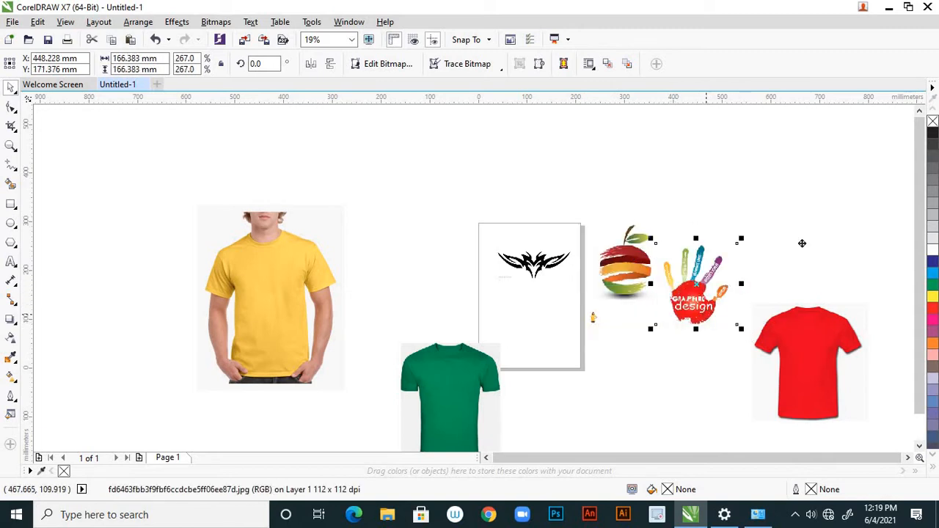
{"action": "left_click_drag", "start_coordinate": [802, 243], "coordinate": [802, 242]}
{"action": "left_click_drag", "start_coordinate": [654, 242], "coordinate": [701, 175]}
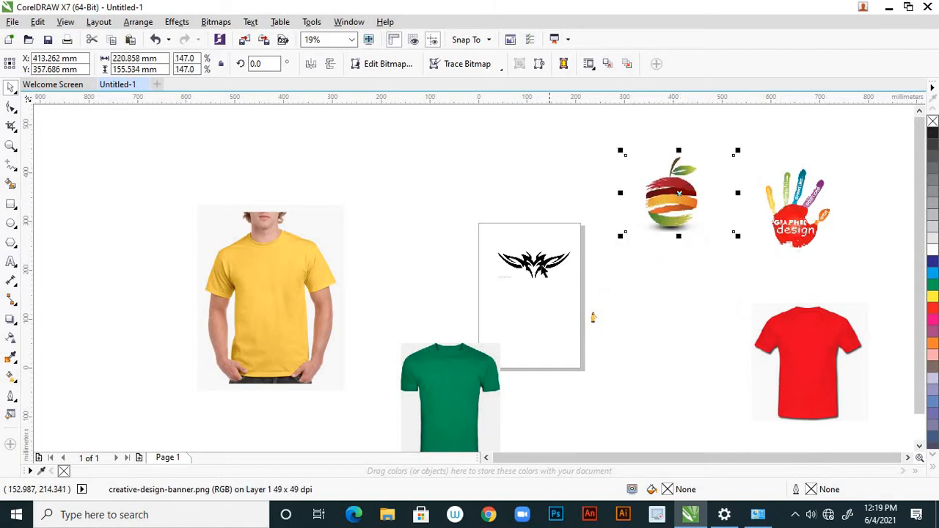
- Move the tribal design off the page into the empty area between the yellow T-shirt and the page, above both
{"action": "left_click", "coordinate": [535, 264]}
{"action": "left_click_drag", "start_coordinate": [521, 256], "coordinate": [390, 147]}
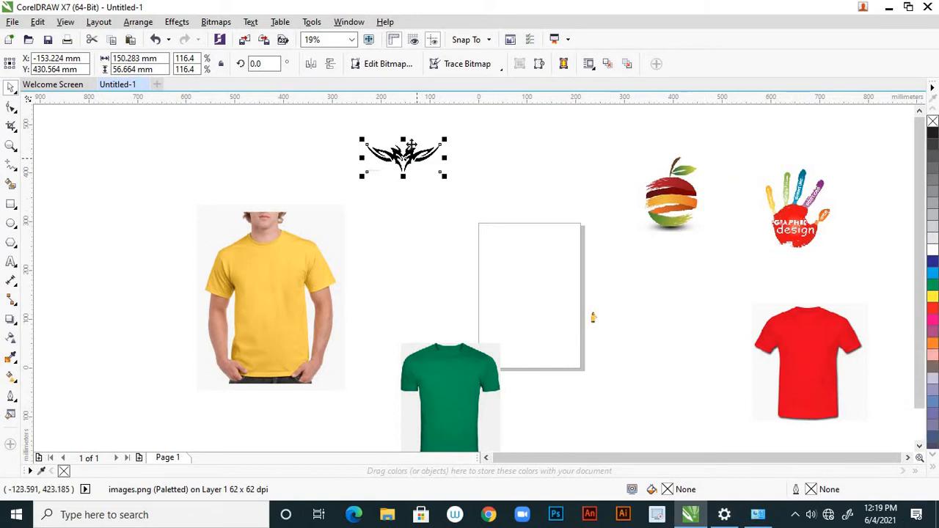
{"action": "scroll", "coordinate": [409, 147], "scroll_direction": "up", "scroll_amount": 5}
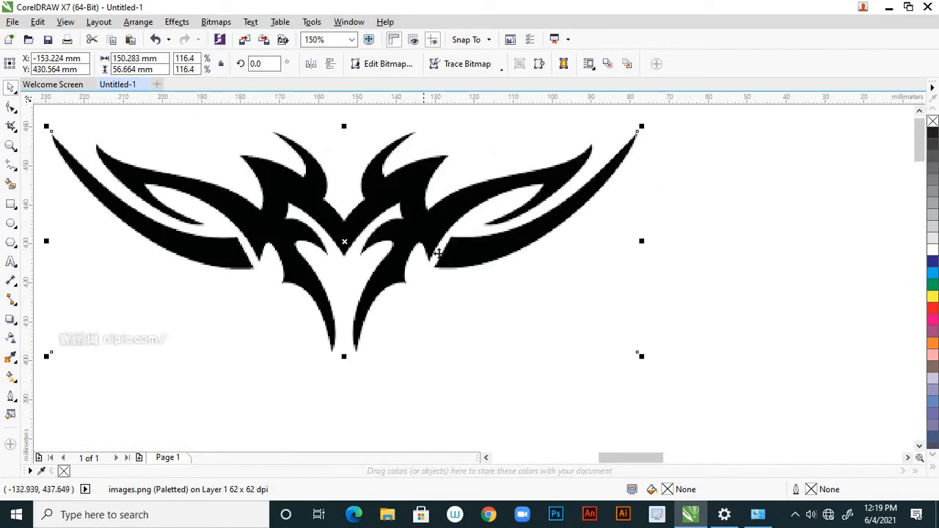
- Apply a uniform transparency of 73 to the black tribal design and lock it in place
{"action": "scroll", "coordinate": [462, 286], "scroll_direction": "down", "scroll_amount": 4}
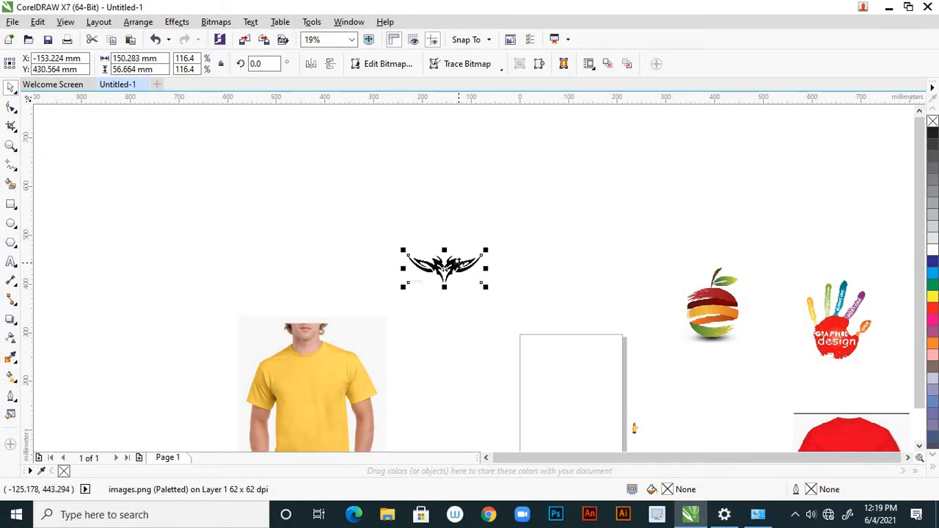
{"action": "scroll", "coordinate": [433, 258], "scroll_direction": "up", "scroll_amount": 5}
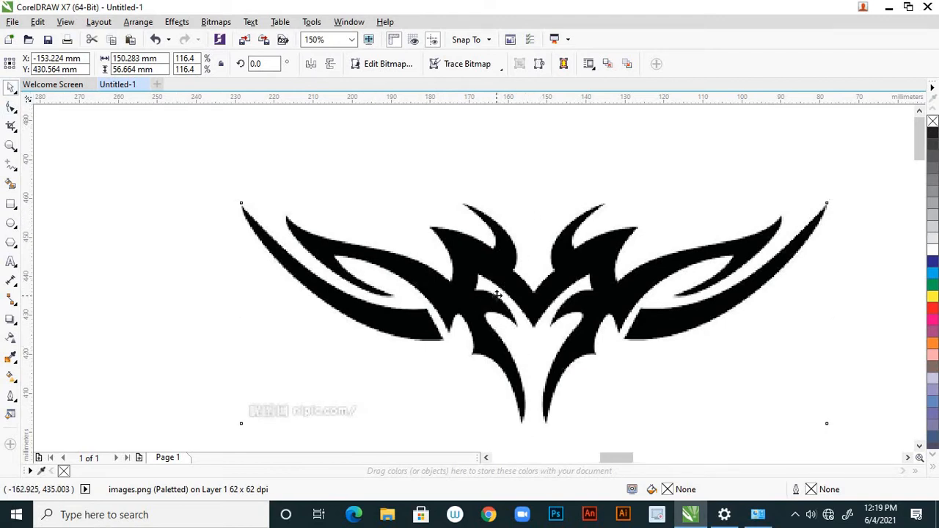
{"action": "scroll", "coordinate": [492, 290], "scroll_direction": "up", "scroll_amount": 3}
{"action": "scroll", "coordinate": [482, 277], "scroll_direction": "down", "scroll_amount": 3}
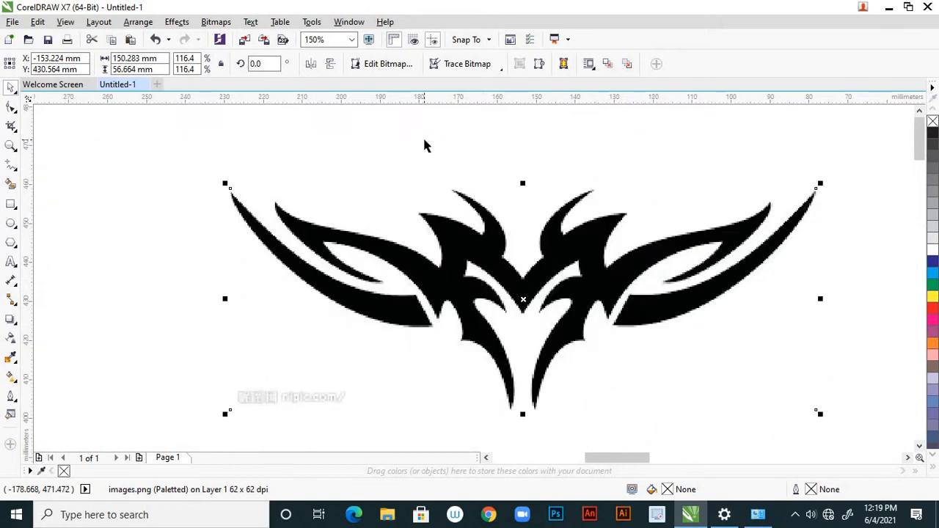
{"action": "left_click", "coordinate": [425, 144]}
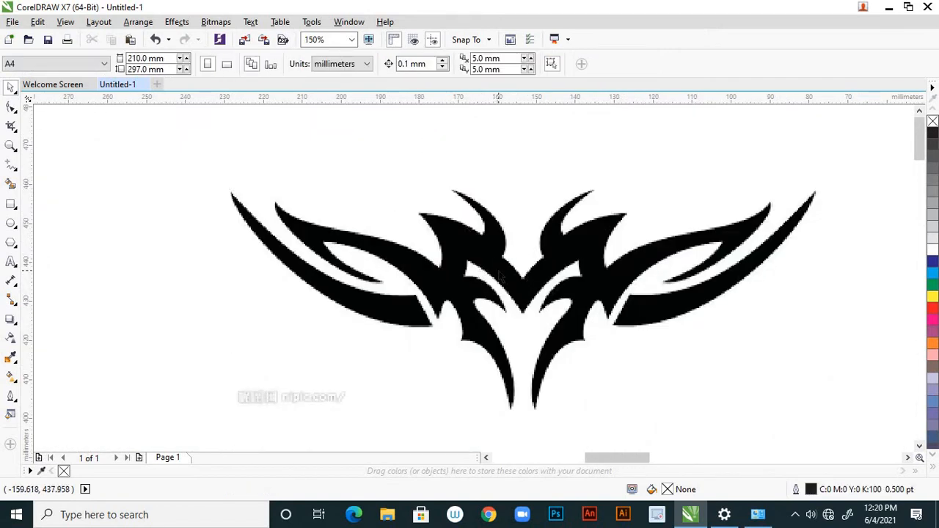
{"action": "left_click", "coordinate": [499, 272]}
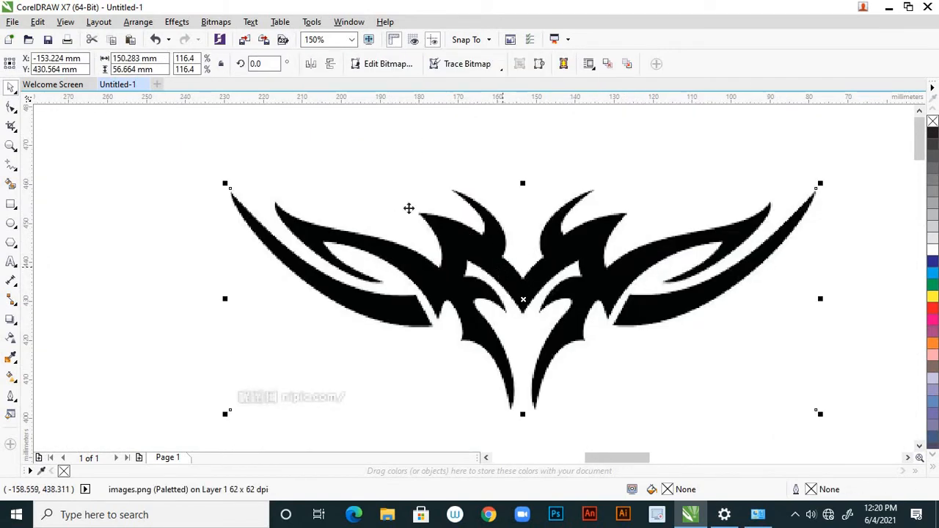
{"action": "left_click", "coordinate": [12, 342]}
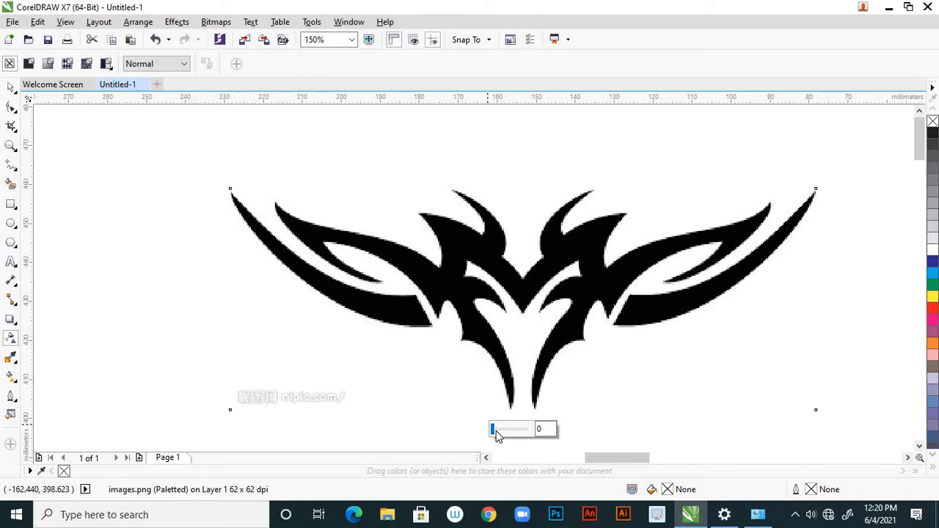
{"action": "left_click_drag", "start_coordinate": [497, 435], "coordinate": [523, 435]}
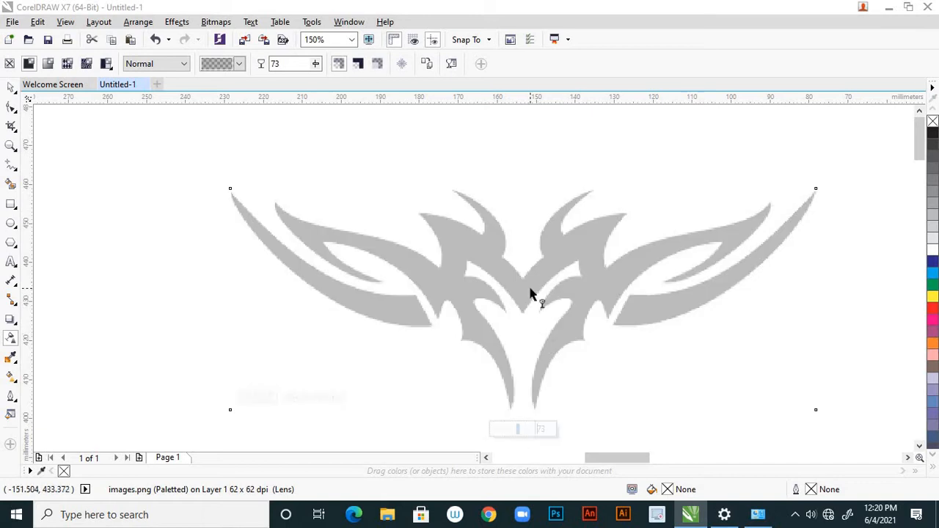
{"action": "right_click", "coordinate": [531, 293]}
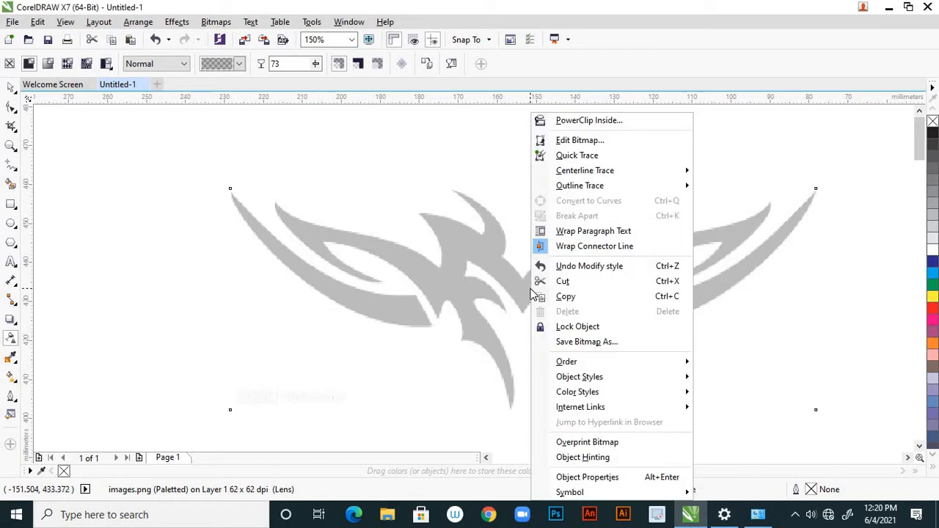
{"action": "left_click", "coordinate": [571, 328]}
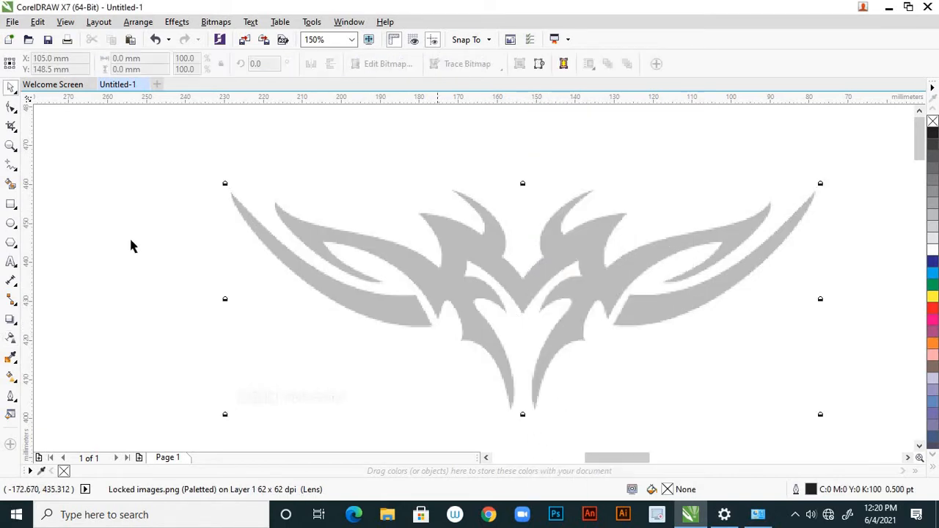
- Add a vertical guideline through the tribal design's centre and align it with the lower tip of the central V, at X -153.289 mm
{"action": "left_click", "coordinate": [11, 166]}
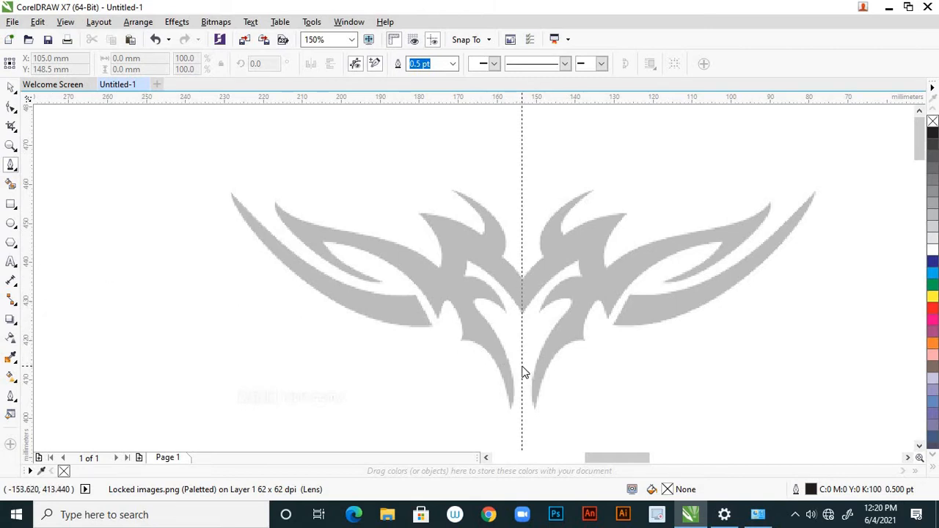
{"action": "left_click", "coordinate": [522, 370]}
{"action": "scroll", "coordinate": [531, 312], "scroll_direction": "up", "scroll_amount": 4}
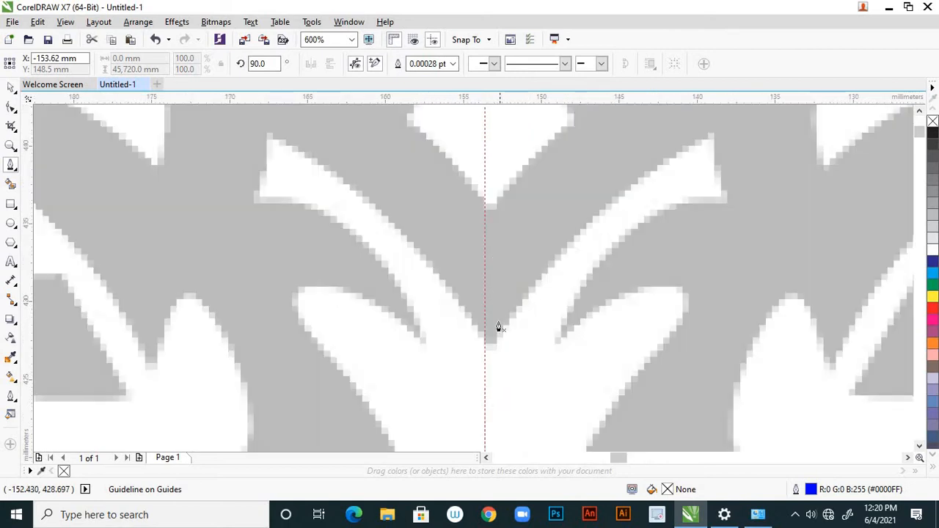
{"action": "scroll", "coordinate": [498, 326], "scroll_direction": "up", "scroll_amount": 2}
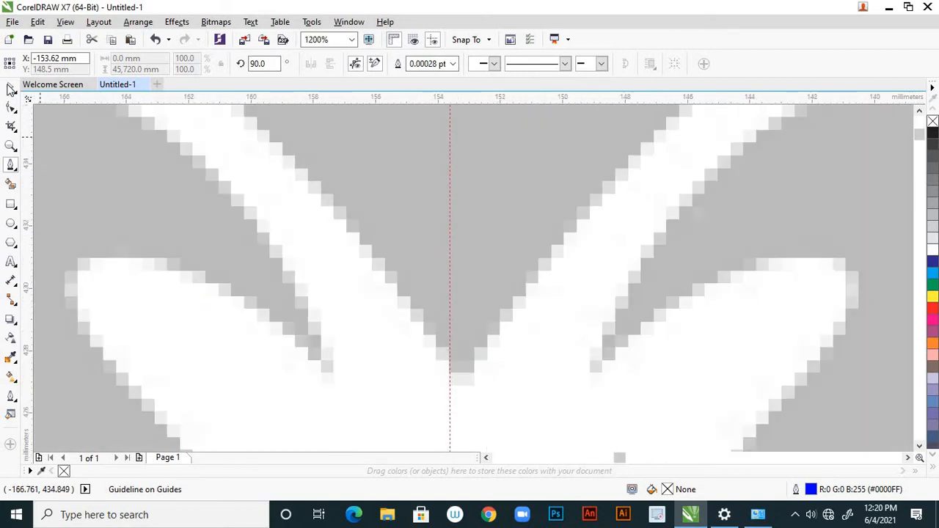
{"action": "left_click", "coordinate": [11, 88]}
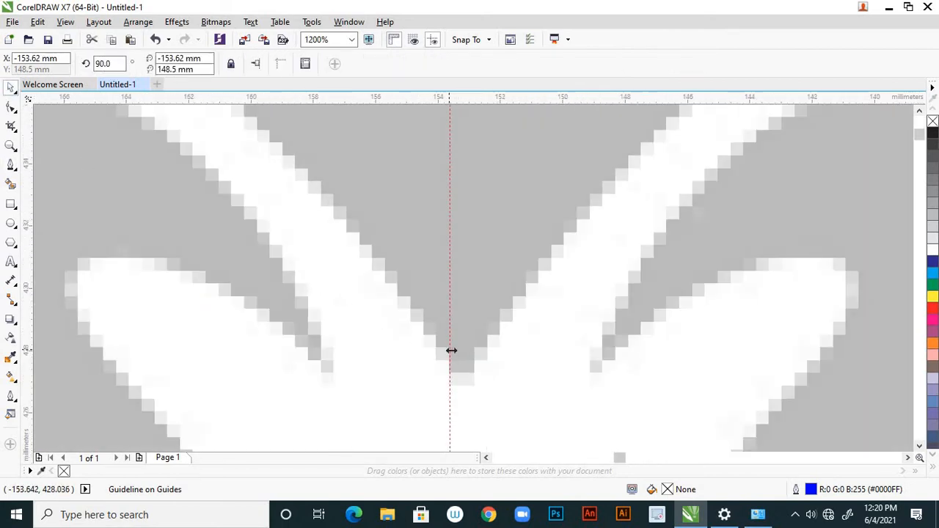
{"action": "left_click_drag", "start_coordinate": [451, 351], "coordinate": [460, 352]}
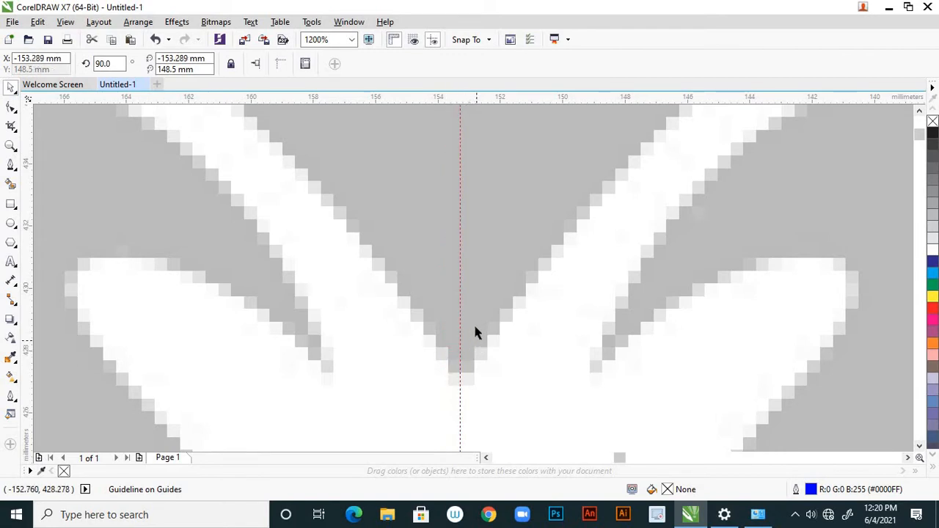
- Start a Pen path on the guideline at the upper notch of the tribal design's central V
{"action": "scroll", "coordinate": [477, 332], "scroll_direction": "down", "scroll_amount": 3}
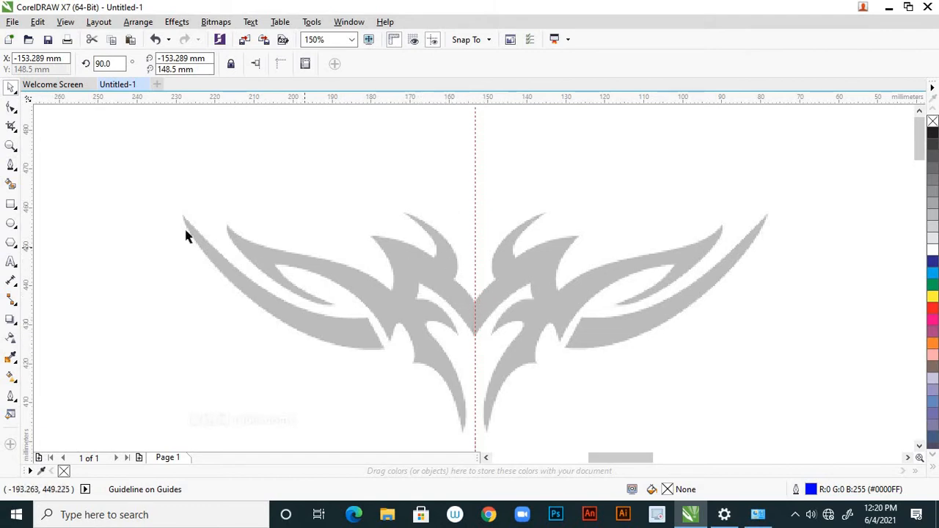
{"action": "left_click", "coordinate": [11, 167]}
{"action": "scroll", "coordinate": [471, 308], "scroll_direction": "up", "scroll_amount": 1}
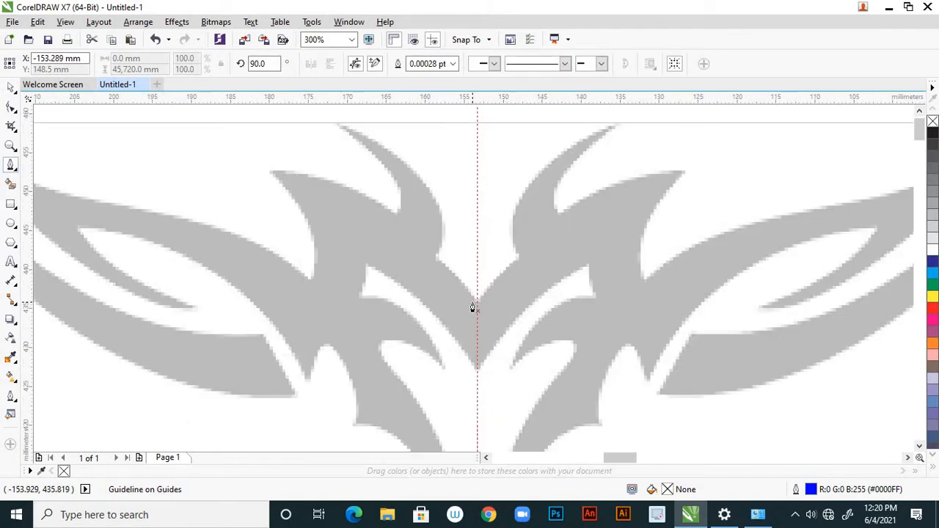
{"action": "scroll", "coordinate": [488, 319], "scroll_direction": "down", "scroll_amount": 1}
{"action": "scroll", "coordinate": [480, 350], "scroll_direction": "up", "scroll_amount": 2}
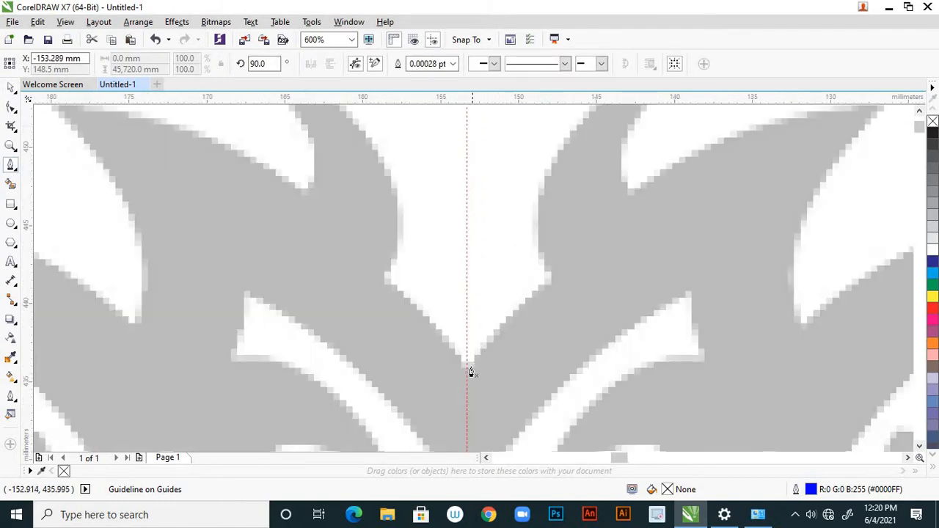
{"action": "left_click", "coordinate": [466, 367]}
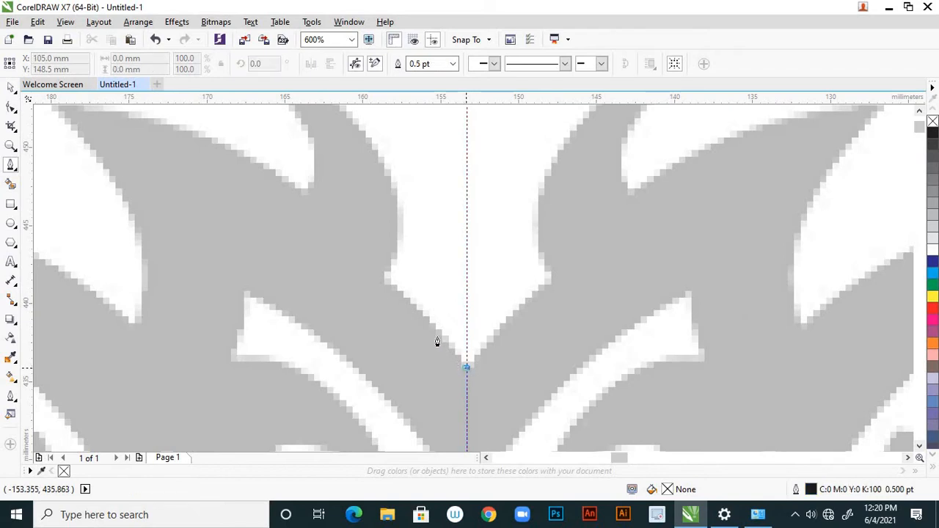
{"action": "left_click", "coordinate": [384, 284]}
{"action": "scroll", "coordinate": [426, 314], "scroll_direction": "down", "scroll_amount": 2}
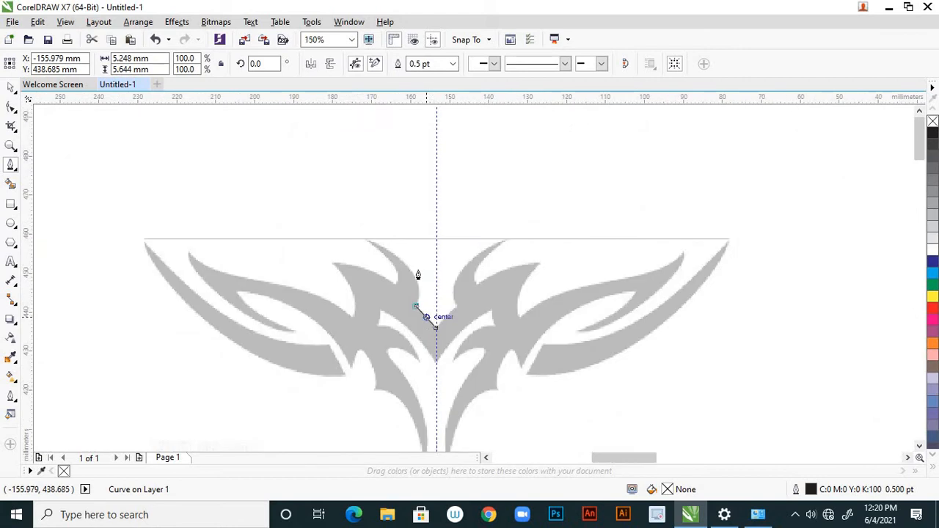
{"action": "scroll", "coordinate": [418, 275], "scroll_direction": "up", "scroll_amount": 2}
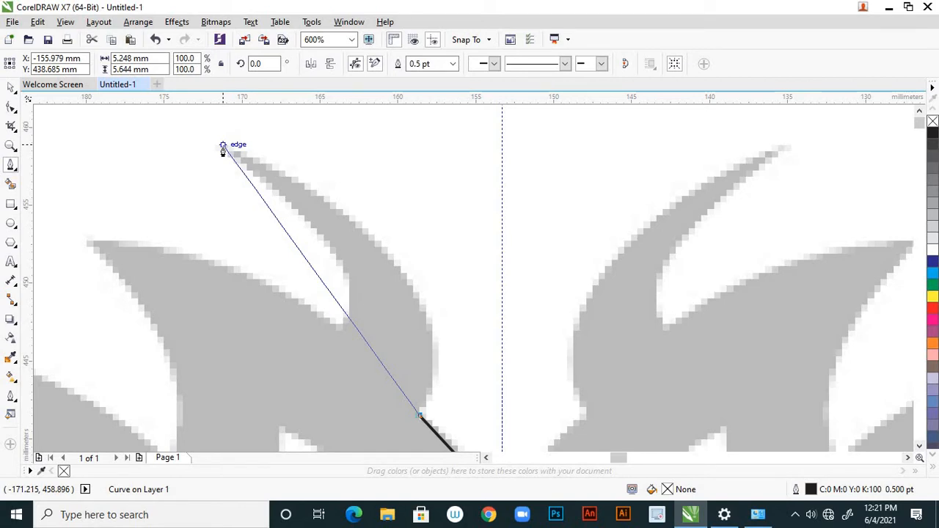
{"action": "scroll", "coordinate": [226, 146], "scroll_direction": "down", "scroll_amount": 2}
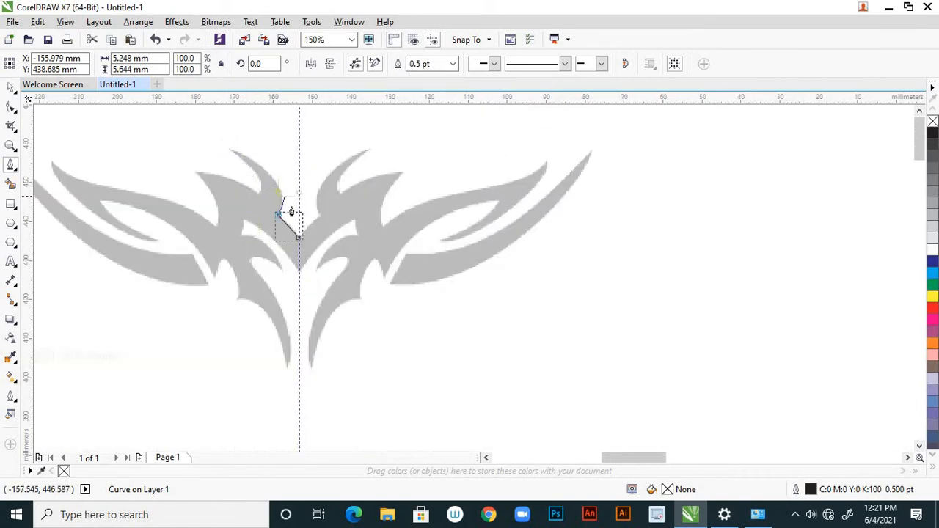
{"action": "scroll", "coordinate": [287, 216], "scroll_direction": "up", "scroll_amount": 3}
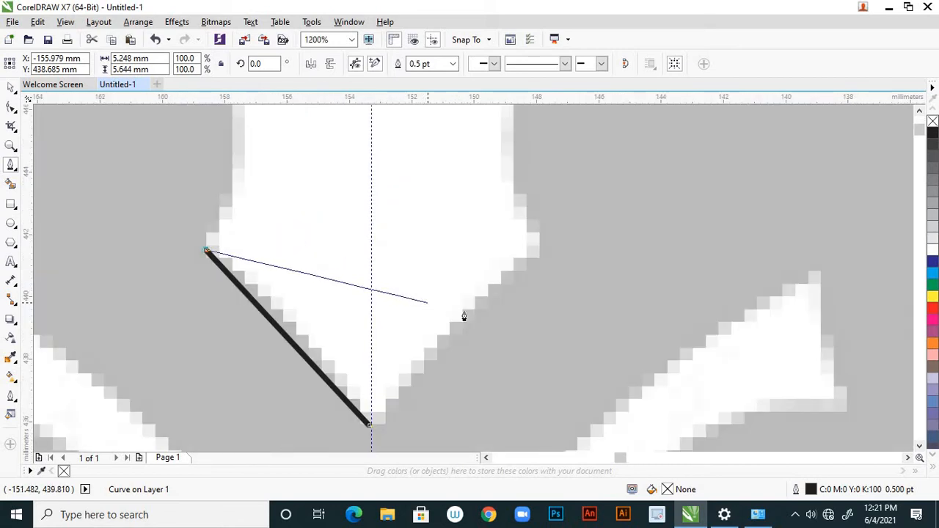
{"action": "scroll", "coordinate": [463, 316], "scroll_direction": "down", "scroll_amount": 1}
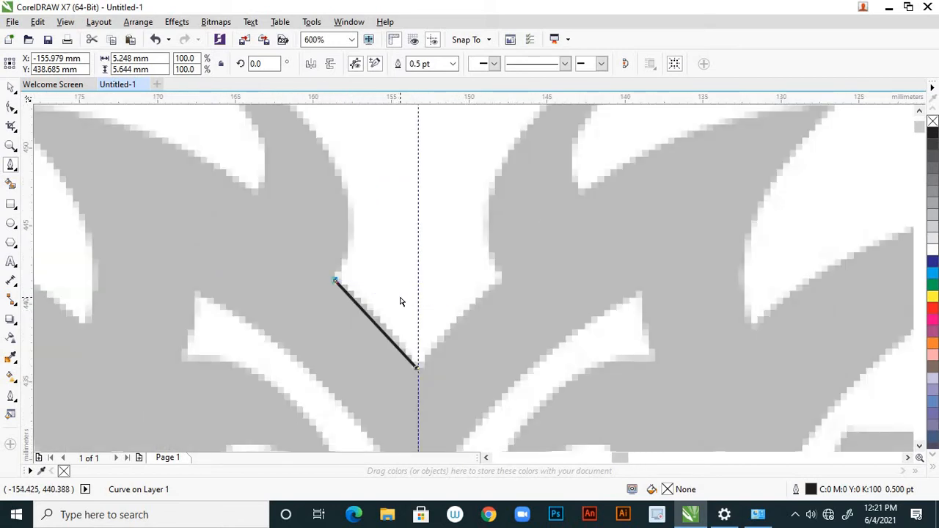
{"action": "key", "text": "ctrl+z"}
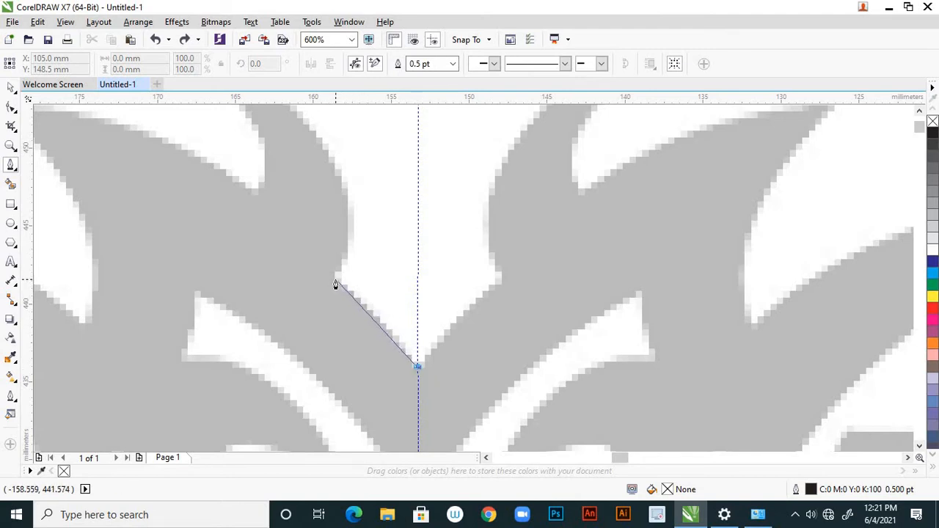
- Trace a slightly curved segment from the central notch to the base of the left inner horn, about 5.1 × 5.6 mm
{"action": "scroll", "coordinate": [338, 286], "scroll_direction": "down", "scroll_amount": 2}
{"action": "scroll", "coordinate": [345, 293], "scroll_direction": "up", "scroll_amount": 1}
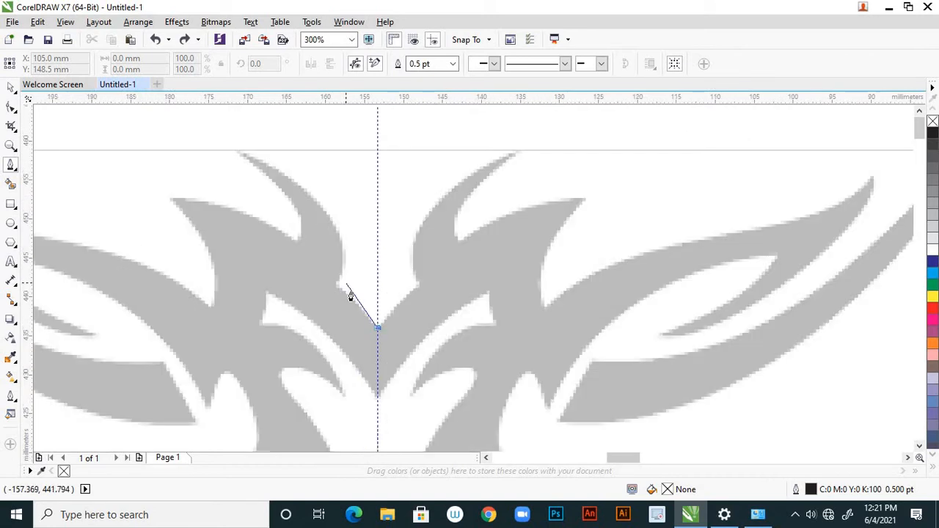
{"action": "scroll", "coordinate": [353, 294], "scroll_direction": "up", "scroll_amount": 1}
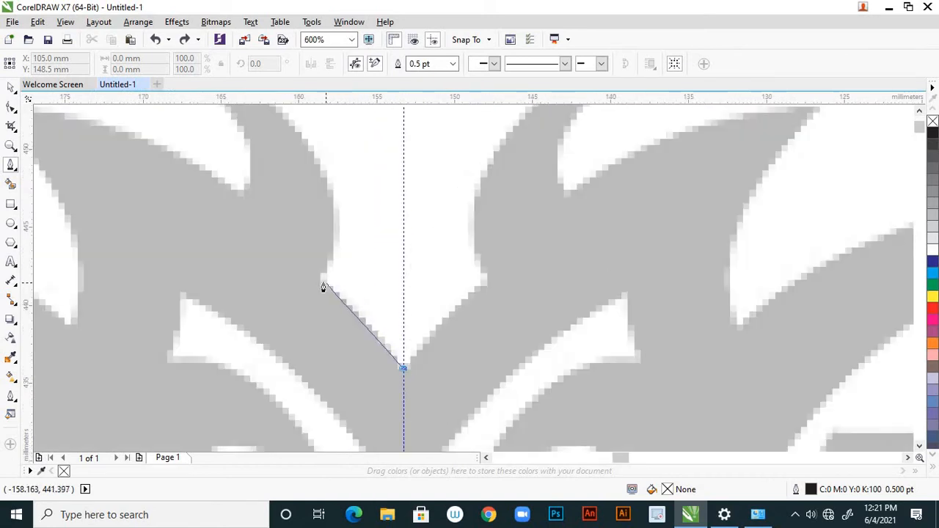
{"action": "left_click_drag", "start_coordinate": [322, 284], "coordinate": [298, 263]}
{"action": "scroll", "coordinate": [352, 296], "scroll_direction": "down", "scroll_amount": 1}
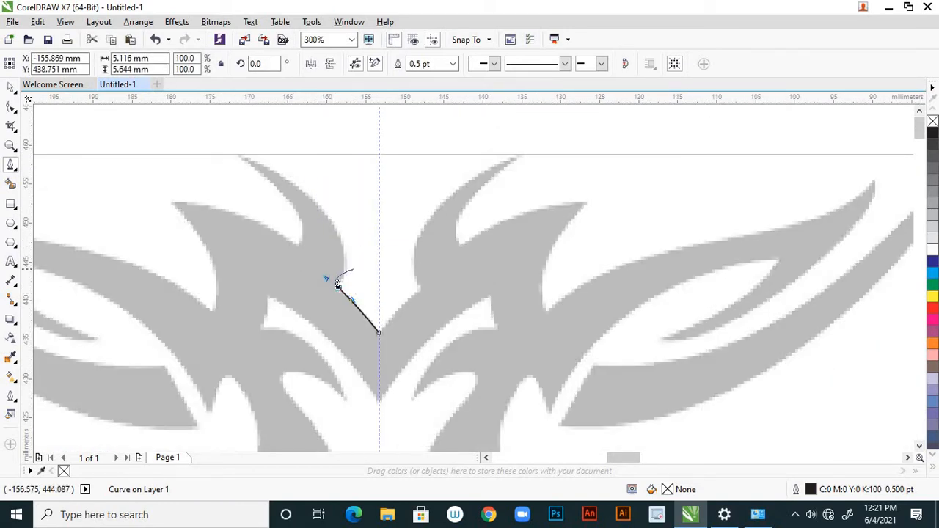
- Trace the left inner horn's outer edge with one curve up to its tip, keeping sharp corners at the horn's base and tip
{"action": "scroll", "coordinate": [337, 284], "scroll_direction": "up", "scroll_amount": 1}
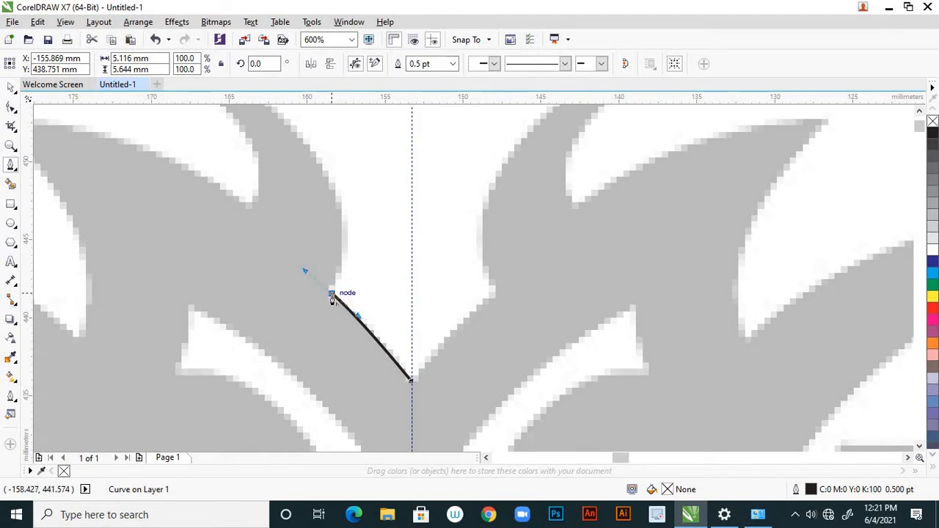
{"action": "scroll", "coordinate": [382, 326], "scroll_direction": "down", "scroll_amount": 1}
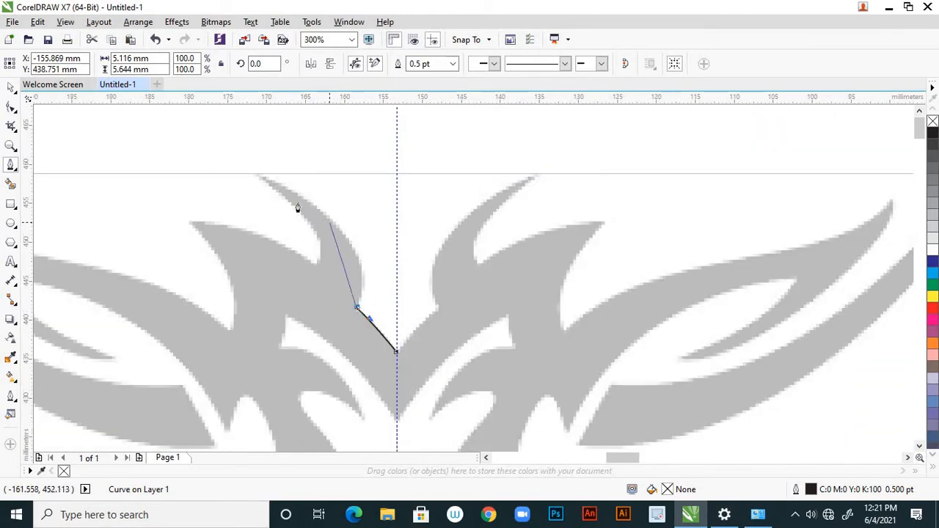
{"action": "scroll", "coordinate": [279, 182], "scroll_direction": "up", "scroll_amount": 1}
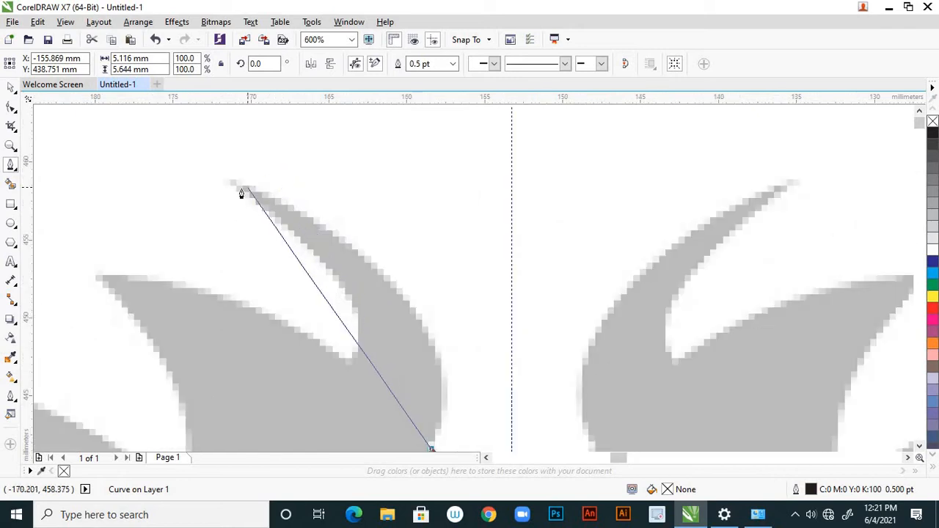
{"action": "mouse_move", "coordinate": [236, 182]}
{"action": "left_mouse_down"}
{"action": "mouse_move", "coordinate": [157, 174]}
{"action": "mouse_move", "coordinate": [115, 147]}
{"action": "mouse_move", "coordinate": [92, 109]}
{"action": "mouse_move", "coordinate": [83, 176]}
{"action": "mouse_move", "coordinate": [51, 173]}
{"action": "mouse_move", "coordinate": [93, 145]}
{"action": "mouse_move", "coordinate": [86, 108]}
{"action": "mouse_move", "coordinate": [89, 168]}
{"action": "left_mouse_up"}
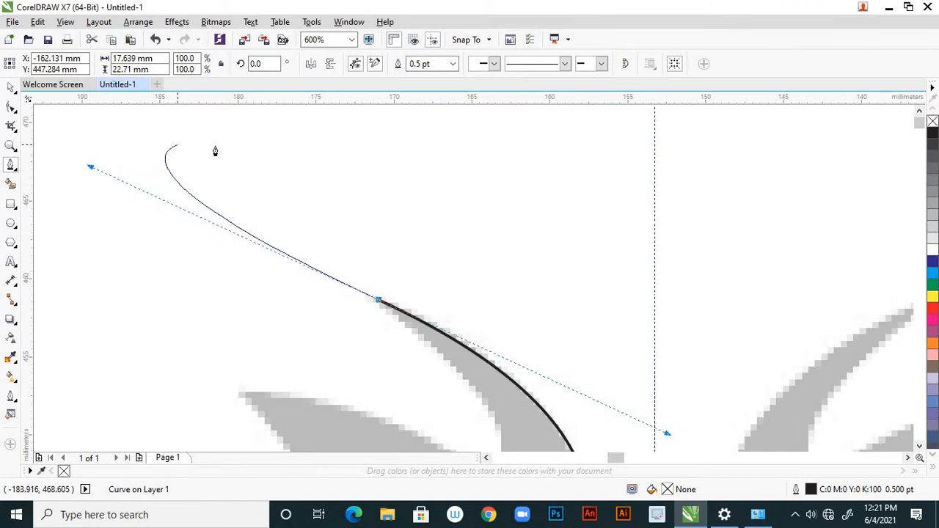
{"action": "scroll", "coordinate": [216, 151], "scroll_direction": "down", "scroll_amount": 2}
{"action": "scroll", "coordinate": [297, 264], "scroll_direction": "up", "scroll_amount": 2}
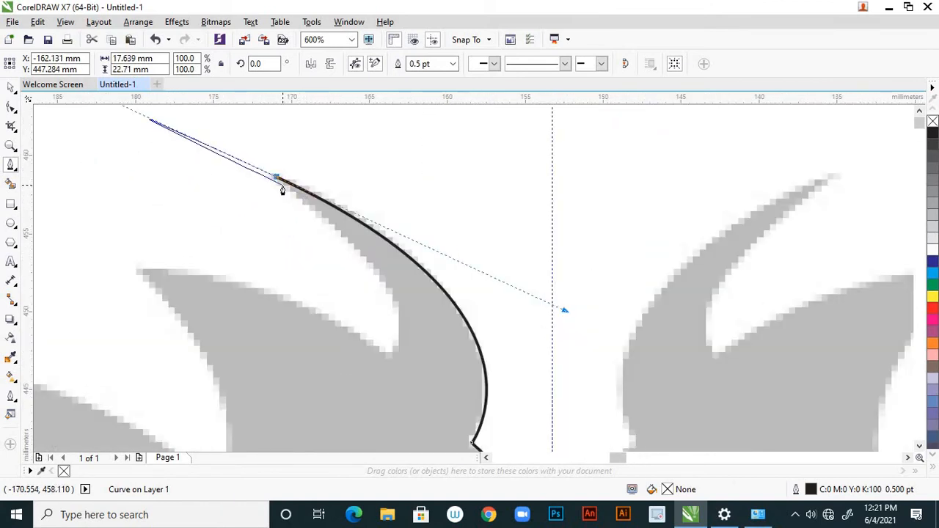
{"action": "scroll", "coordinate": [279, 182], "scroll_direction": "up", "scroll_amount": 2}
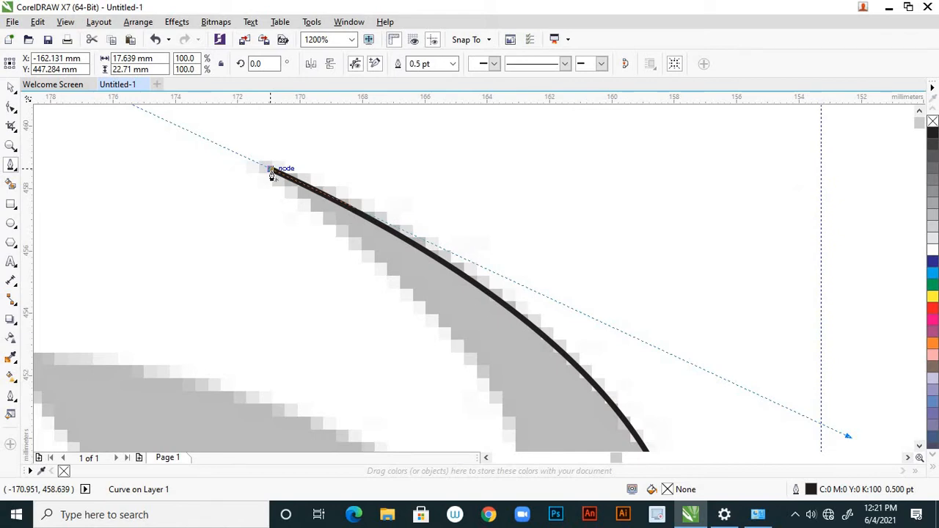
- Continue the path with straight segments from the left inner horn's tip through the notch and the second horn's tip to its outer base
{"action": "scroll", "coordinate": [342, 230], "scroll_direction": "down", "scroll_amount": 2}
{"action": "scroll", "coordinate": [381, 315], "scroll_direction": "down", "scroll_amount": 2}
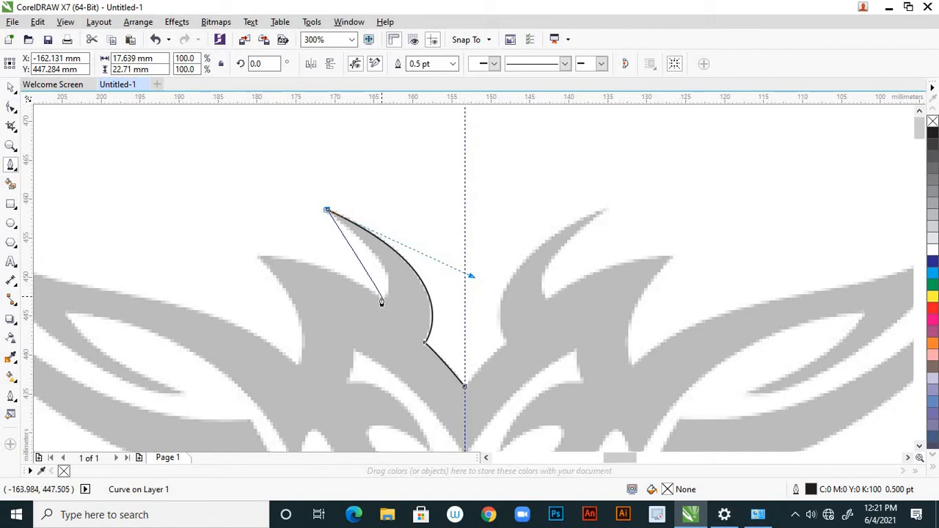
{"action": "left_click", "coordinate": [381, 297]}
{"action": "left_click", "coordinate": [259, 256]}
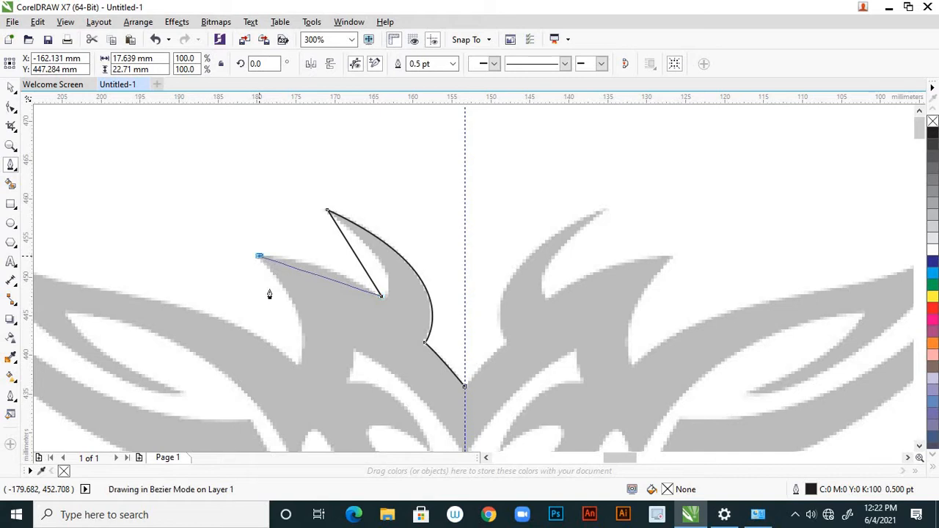
{"action": "left_click", "coordinate": [296, 365]}
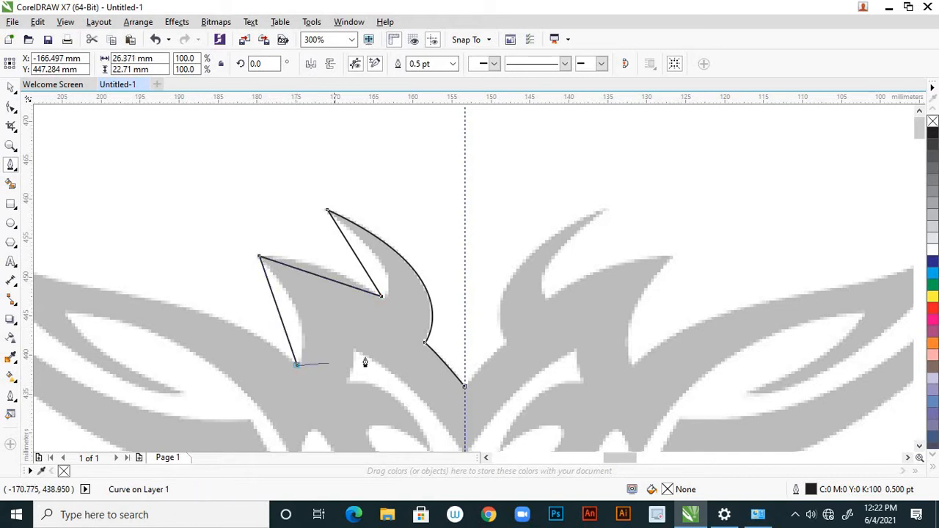
- Extend the path with straight segments along the left wing's upper edge to its tip, and back along its lower edge to the inner barb's end
{"action": "scroll", "coordinate": [364, 362], "scroll_direction": "down", "scroll_amount": 1}
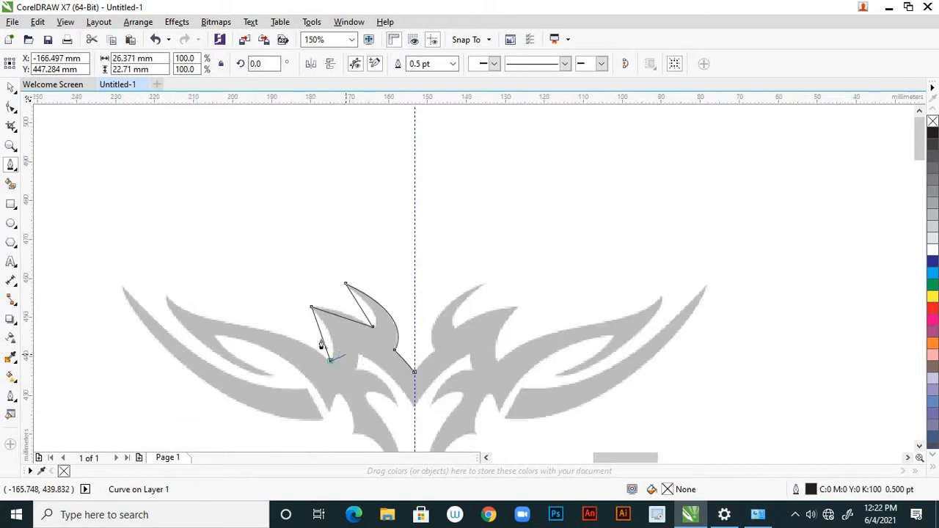
{"action": "left_click", "coordinate": [239, 325]}
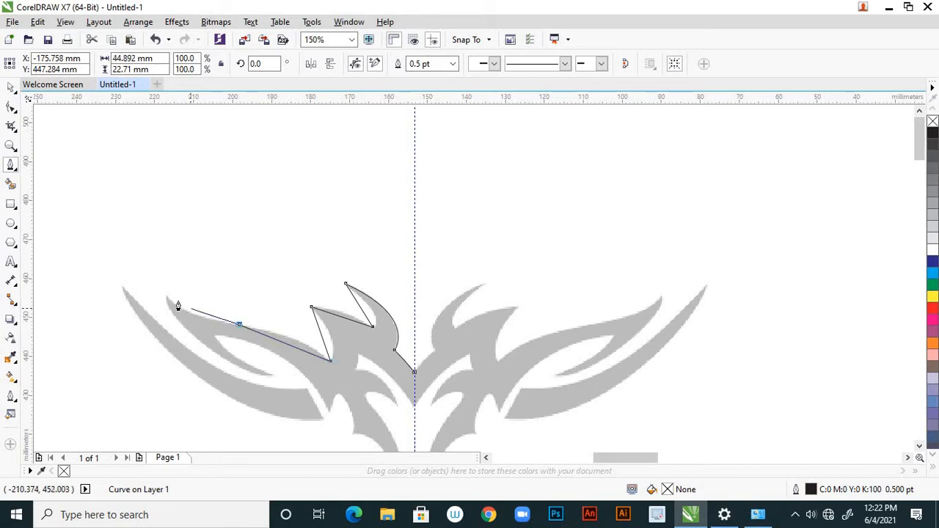
{"action": "left_click", "coordinate": [167, 298]}
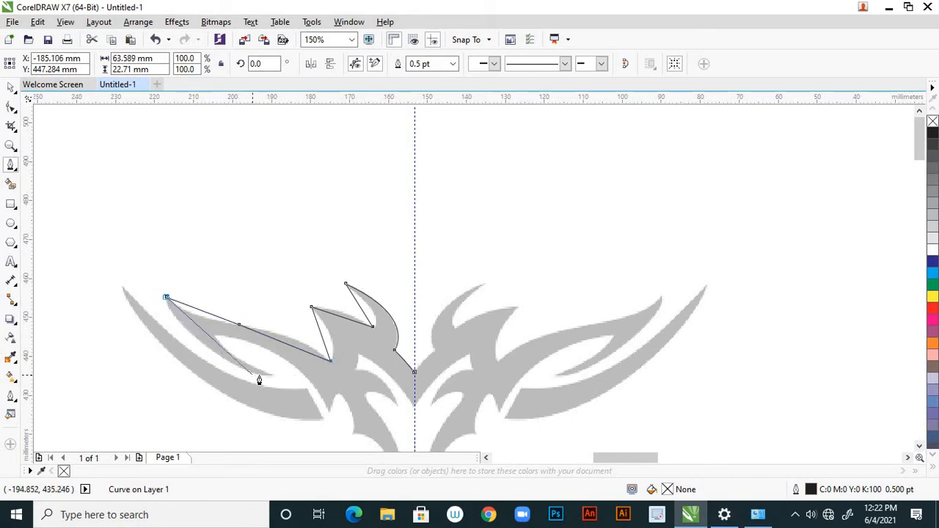
{"action": "left_click", "coordinate": [210, 347]}
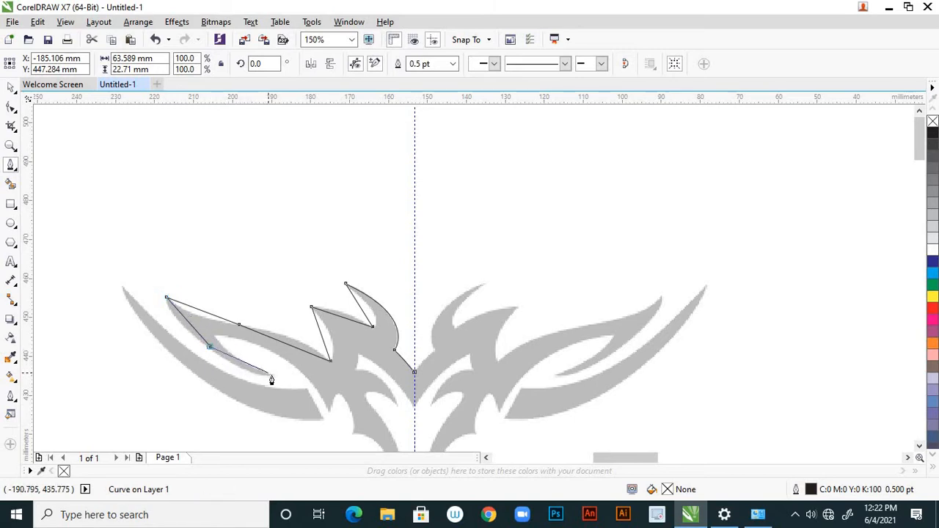
{"action": "left_click", "coordinate": [267, 377]}
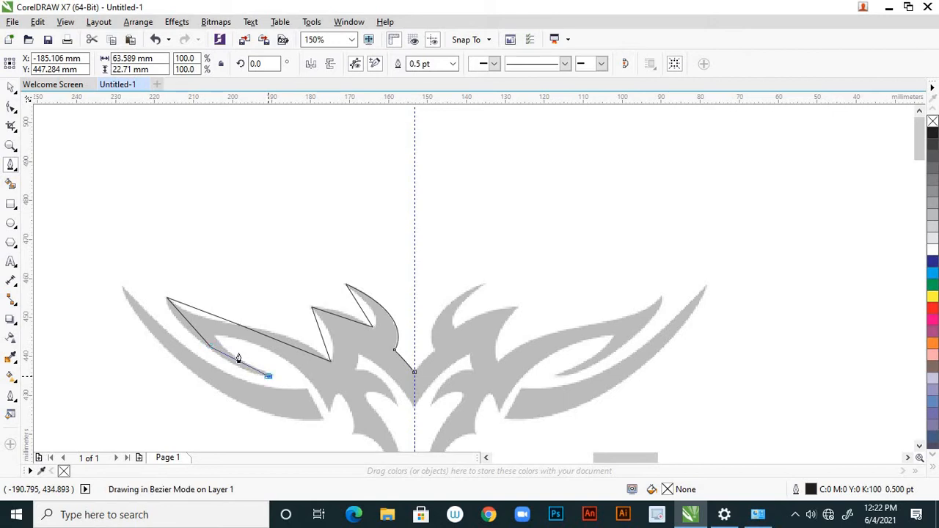
- Add straight segments from the barb's end through the wing opening's outer corner, the spike below it and the adjacent notch to the tail's outer corner
{"action": "left_click", "coordinate": [214, 336]}
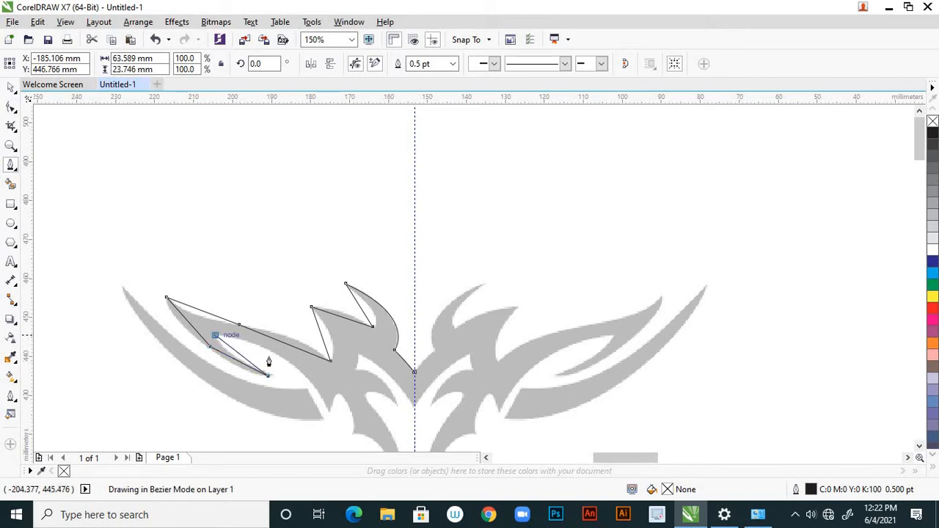
{"action": "left_click", "coordinate": [328, 408]}
{"action": "scroll", "coordinate": [325, 352], "scroll_direction": "down", "scroll_amount": 2}
{"action": "scroll", "coordinate": [330, 387], "scroll_direction": "up", "scroll_amount": 2}
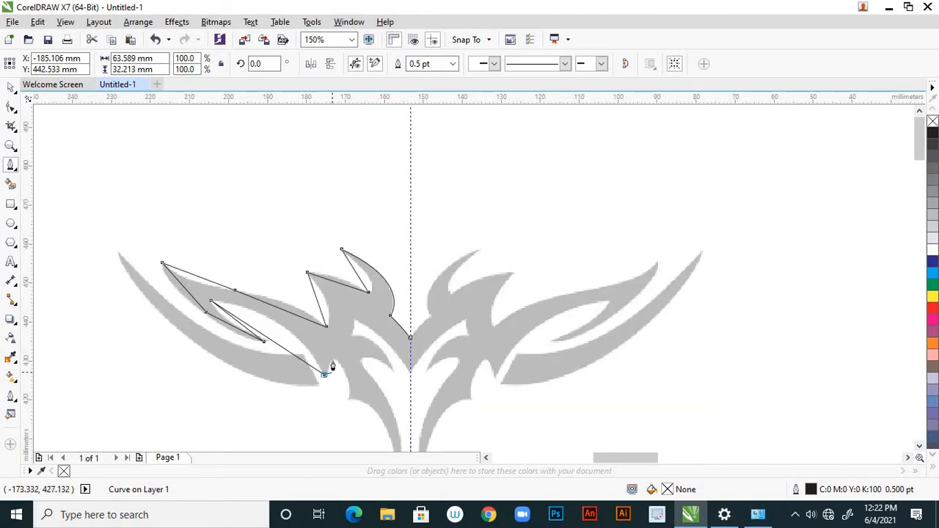
{"action": "left_click", "coordinate": [333, 359]}
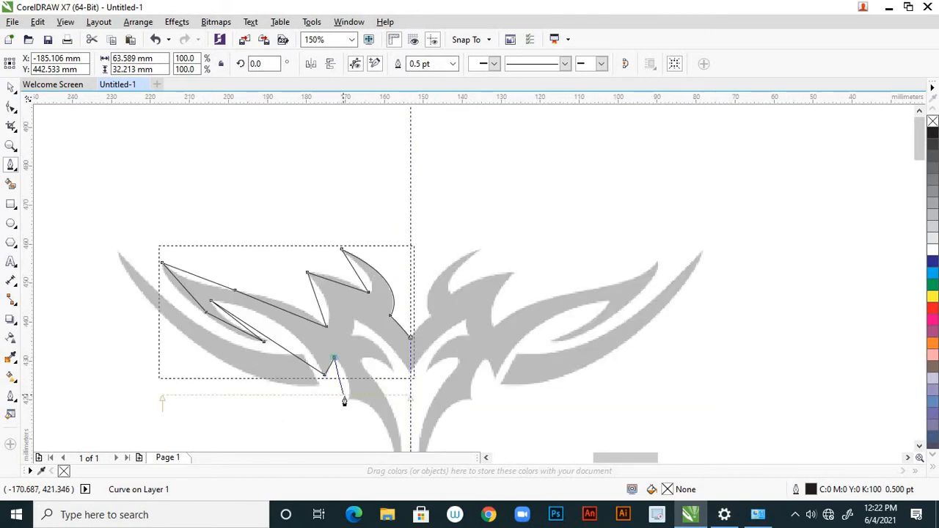
{"action": "left_click", "coordinate": [349, 396]}
- Extend the path with straight segments down to the left tail's lower tip and back up to the rounded inner notch
{"action": "scroll", "coordinate": [367, 394], "scroll_direction": "down", "scroll_amount": 2}
{"action": "scroll", "coordinate": [369, 403], "scroll_direction": "up", "scroll_amount": 4}
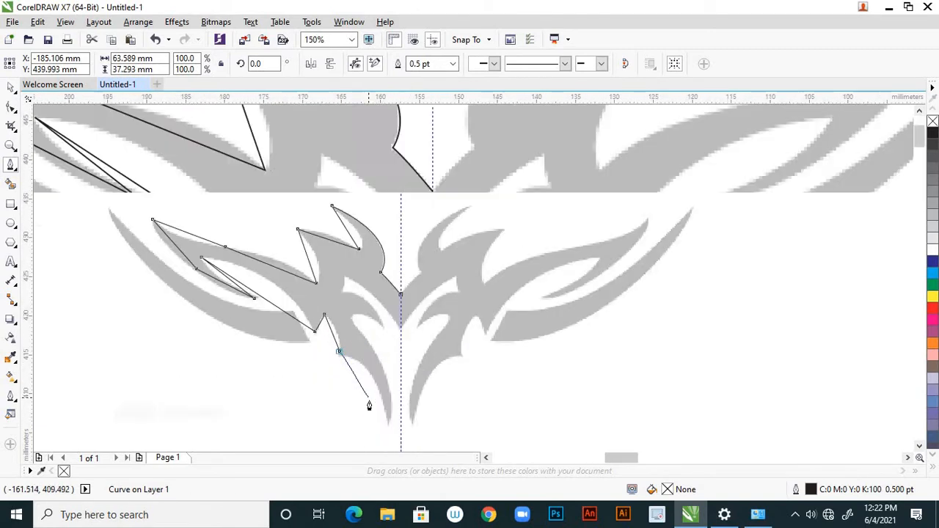
{"action": "scroll", "coordinate": [396, 354], "scroll_direction": "down", "scroll_amount": 2}
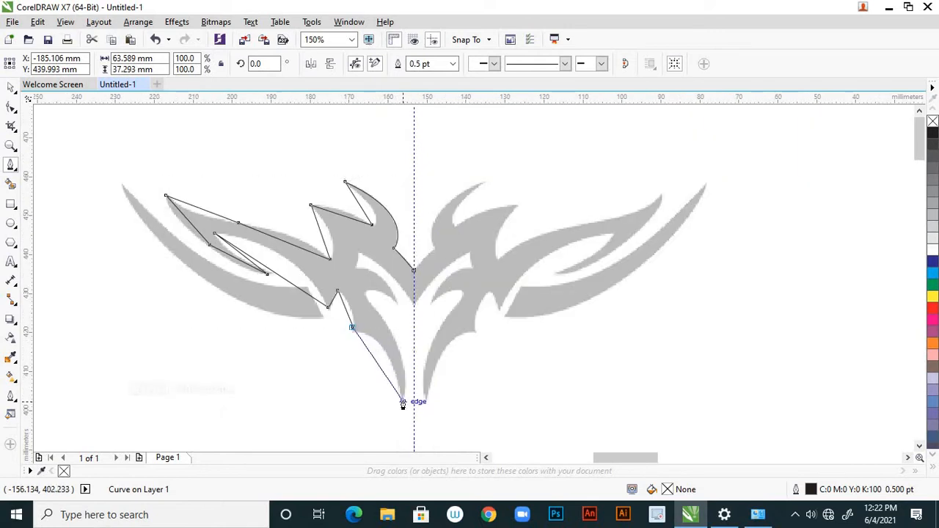
{"action": "scroll", "coordinate": [402, 403], "scroll_direction": "up", "scroll_amount": 2}
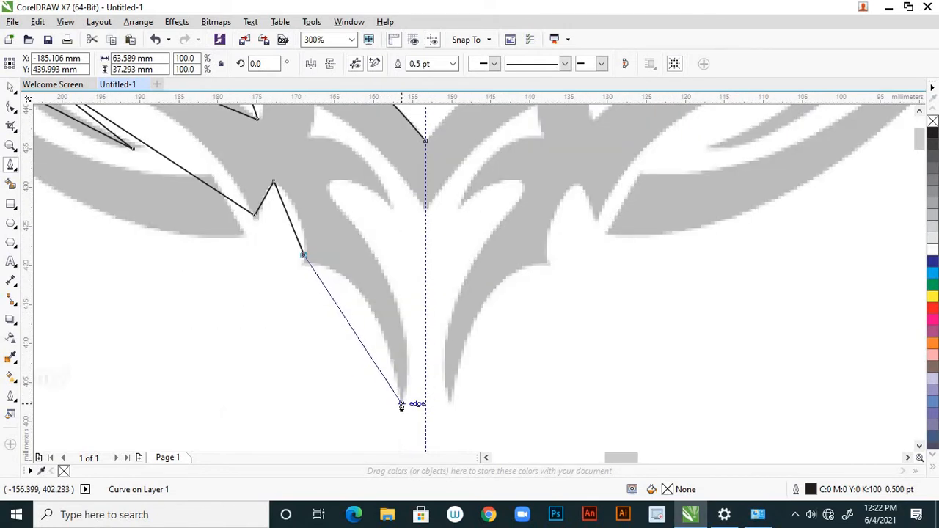
{"action": "left_click", "coordinate": [402, 404]}
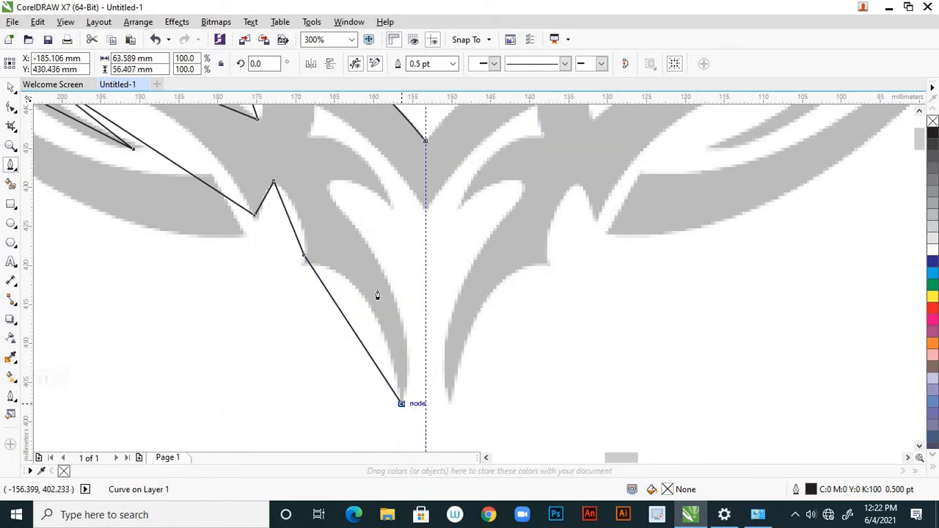
{"action": "left_click", "coordinate": [330, 201]}
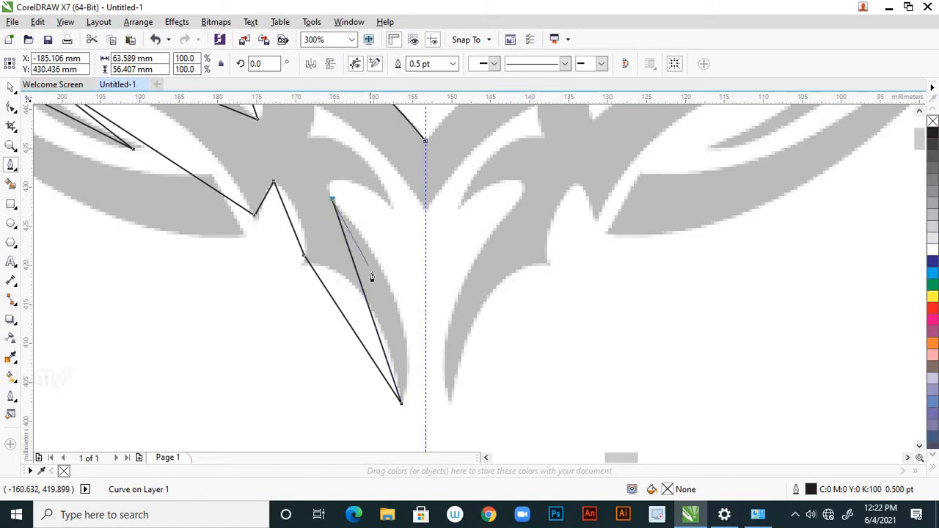
- Outline the small inner hook with straight segments from the rounded notch to the hook's tip and back to its upper base corner
{"action": "scroll", "coordinate": [371, 274], "scroll_direction": "down", "scroll_amount": 2}
{"action": "scroll", "coordinate": [356, 226], "scroll_direction": "up", "scroll_amount": 4}
{"action": "left_click", "coordinate": [348, 247]}
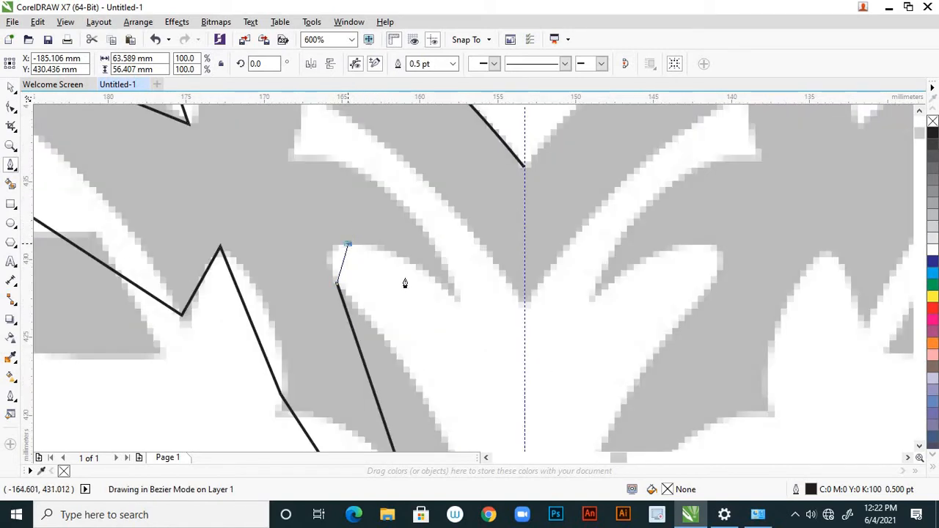
{"action": "left_click", "coordinate": [457, 300]}
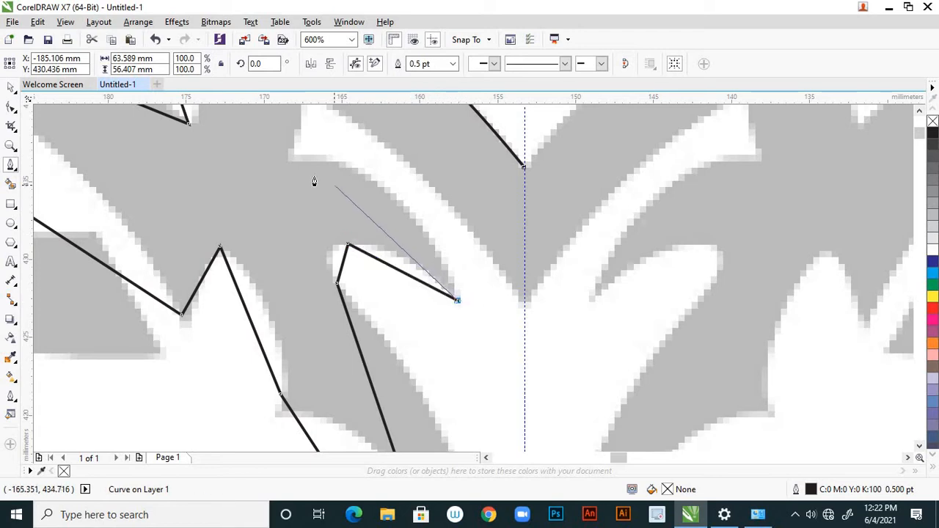
{"action": "double_click", "coordinate": [290, 158]}
- Continue past the slot's upper corner to the central V's lower tip and close the outline at its start, about 63.6 × 56.4 mm
{"action": "scroll", "coordinate": [338, 248], "scroll_direction": "down", "scroll_amount": 6}
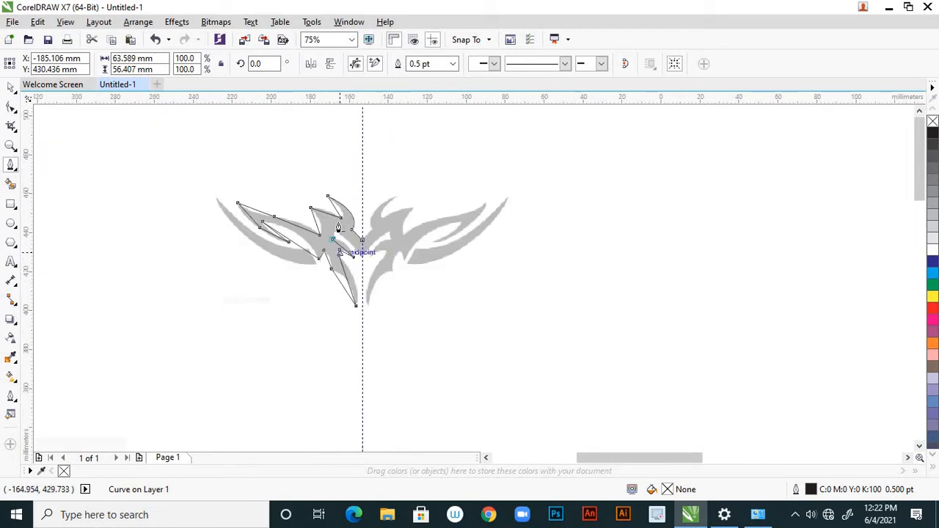
{"action": "scroll", "coordinate": [336, 247], "scroll_direction": "up", "scroll_amount": 4}
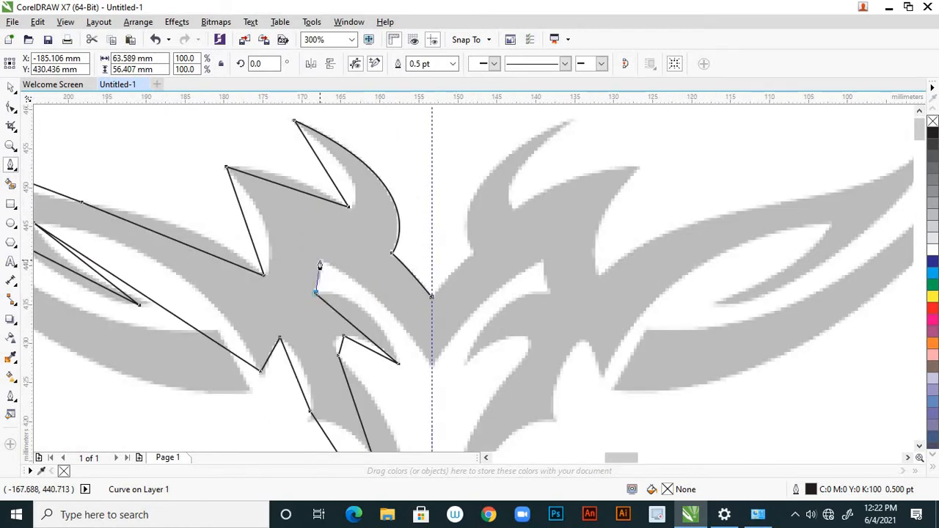
{"action": "left_click", "coordinate": [319, 263]}
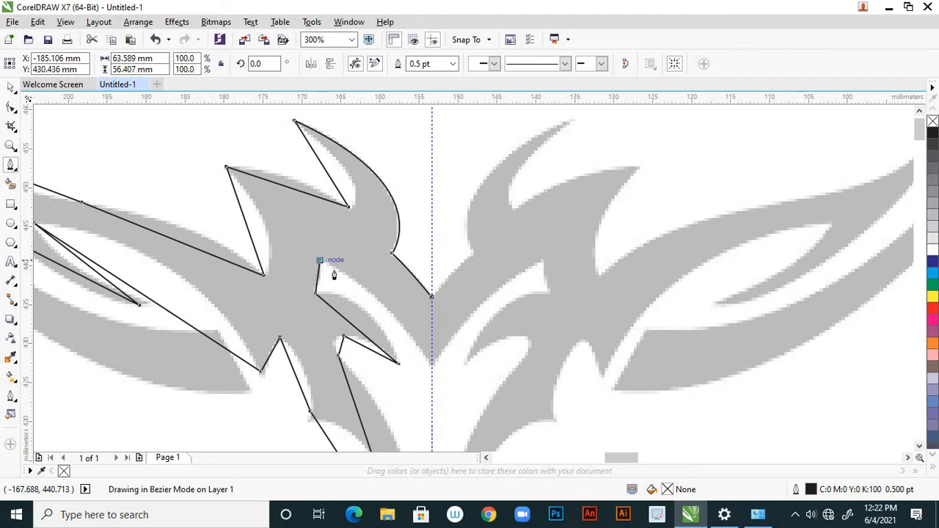
{"action": "left_click", "coordinate": [431, 365]}
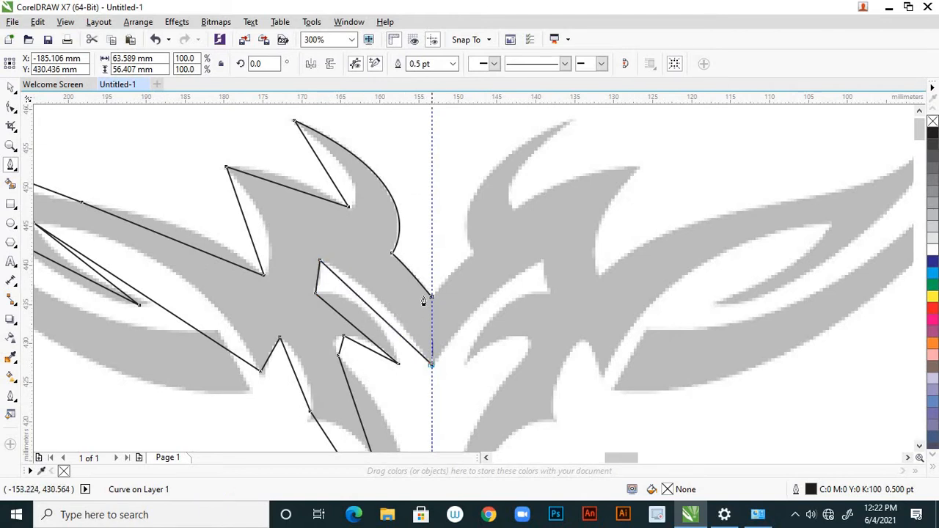
{"action": "left_click", "coordinate": [433, 298]}
- Start a separate path at the left outer blade's inner upper corner and run it along the upper edge to the blade's tip
{"action": "scroll", "coordinate": [434, 303], "scroll_direction": "down", "scroll_amount": 1}
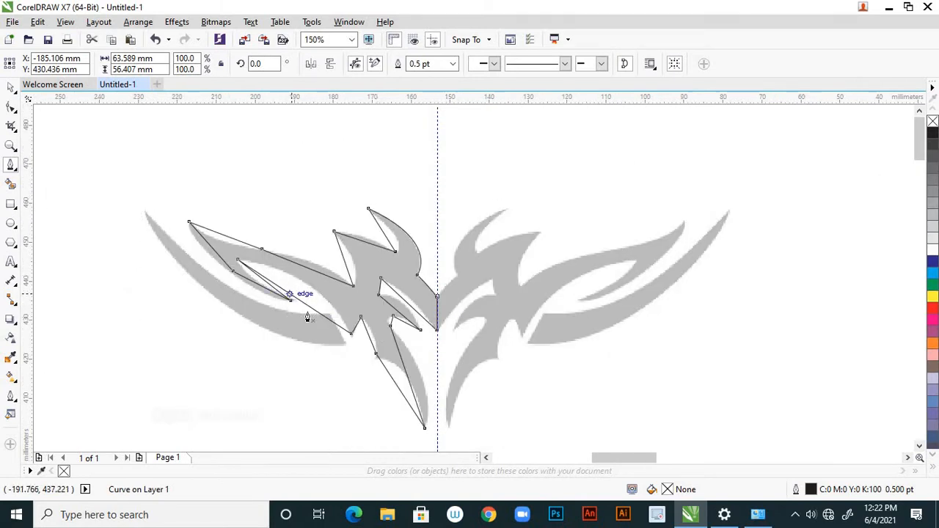
{"action": "scroll", "coordinate": [316, 320], "scroll_direction": "up", "scroll_amount": 1}
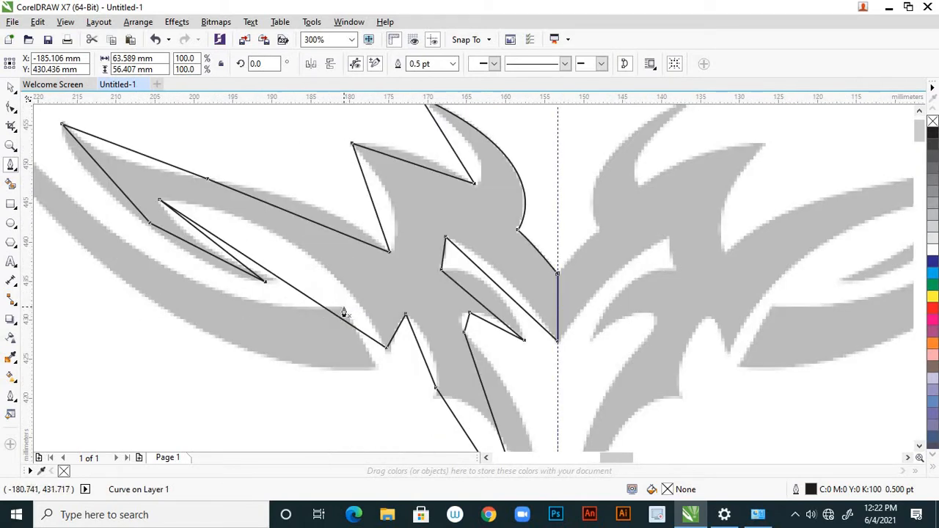
{"action": "left_click", "coordinate": [343, 312]}
{"action": "scroll", "coordinate": [218, 314], "scroll_direction": "down", "scroll_amount": 1}
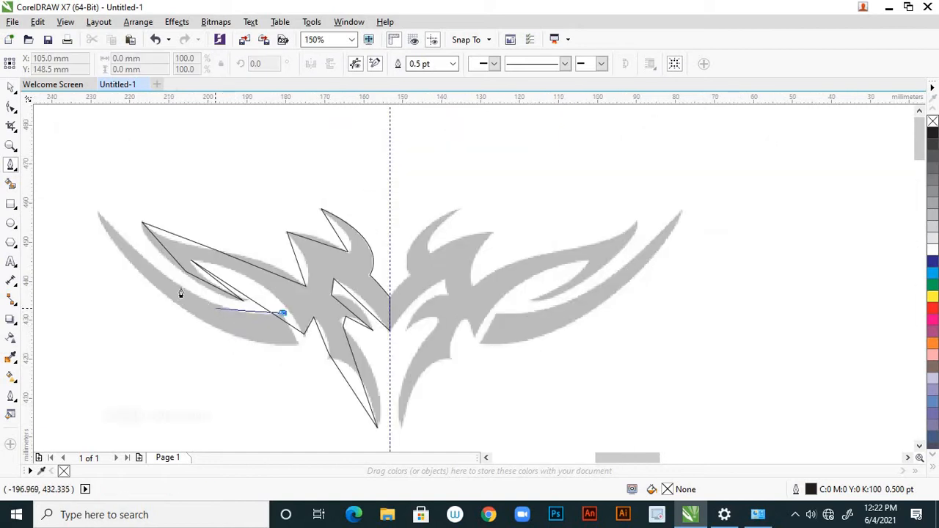
{"action": "left_click", "coordinate": [187, 292]}
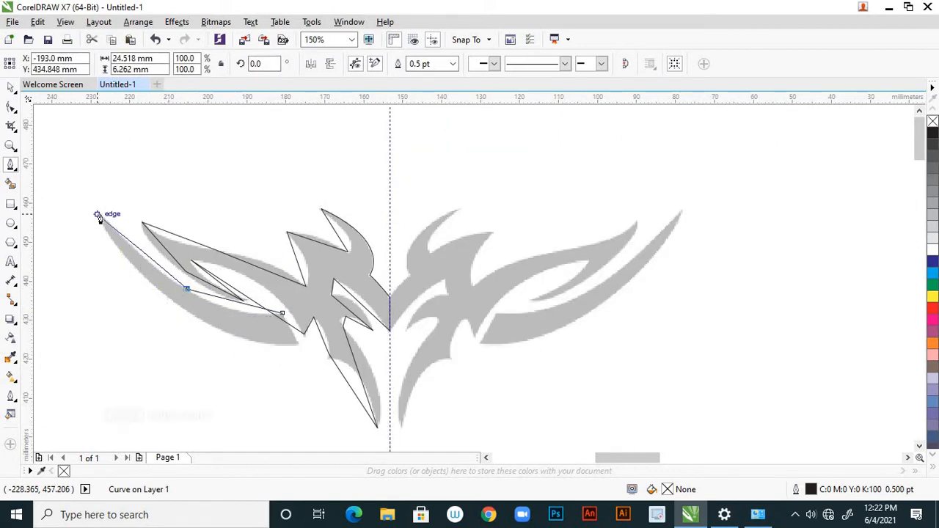
{"action": "left_click", "coordinate": [97, 215]}
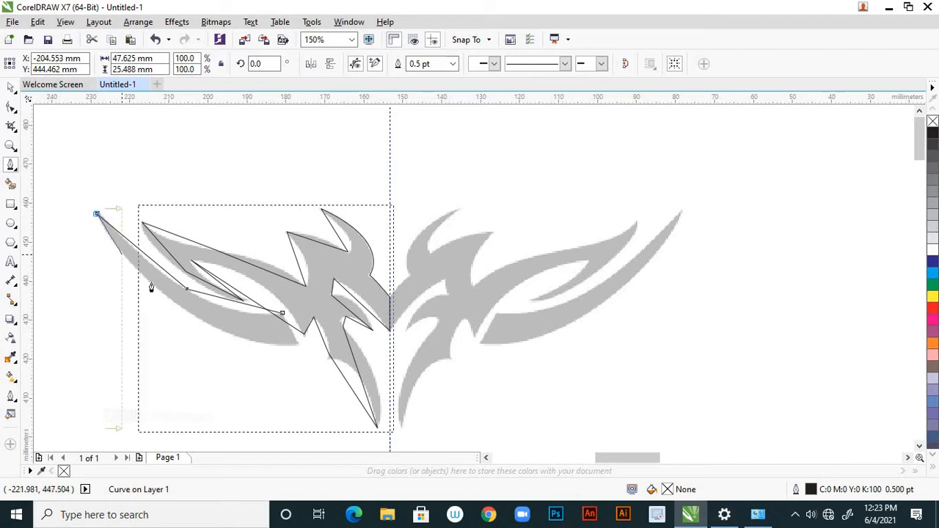
- Return along the outer blade's lower edge to its inner lower corner, close the outline at about 51.6 × 33 mm, and finish drawing
{"action": "left_click", "coordinate": [206, 323]}
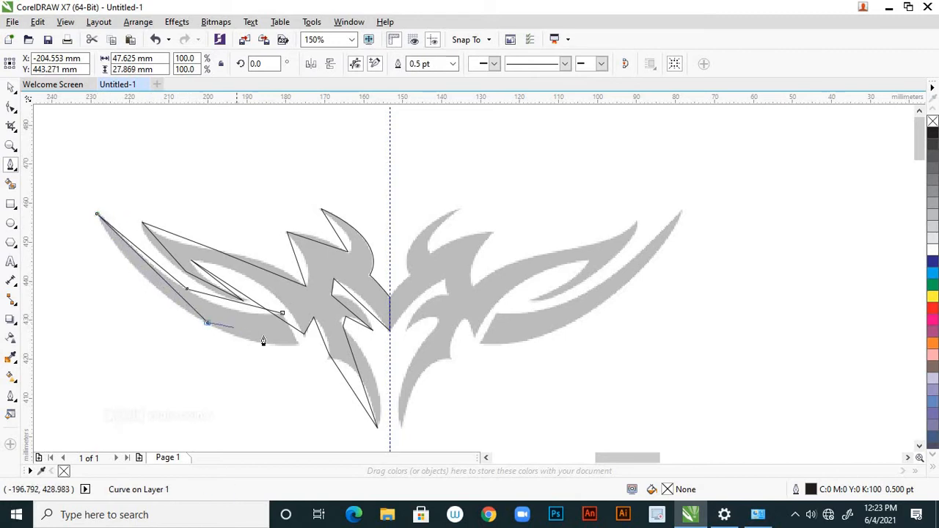
{"action": "scroll", "coordinate": [297, 349], "scroll_direction": "up", "scroll_amount": 2}
{"action": "left_click", "coordinate": [304, 335]}
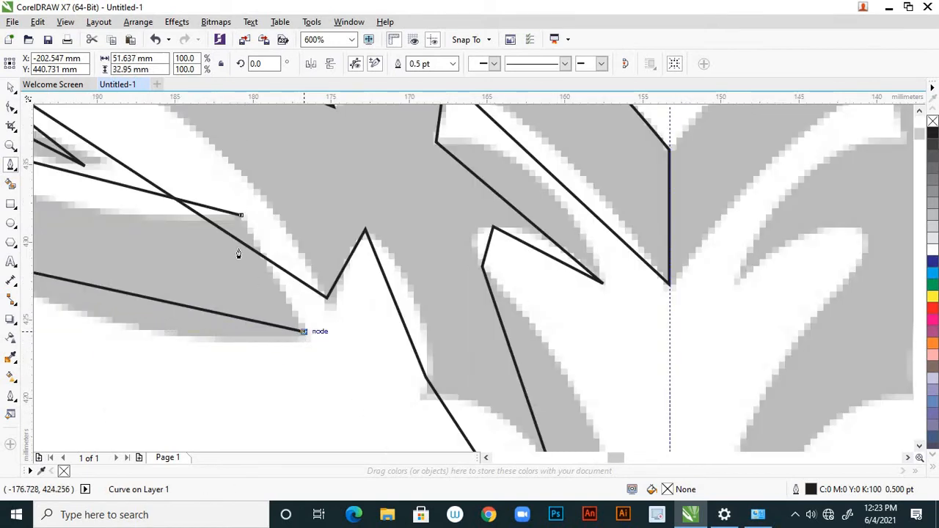
{"action": "left_click", "coordinate": [247, 230]}
{"action": "scroll", "coordinate": [248, 231], "scroll_direction": "down", "scroll_amount": 3}
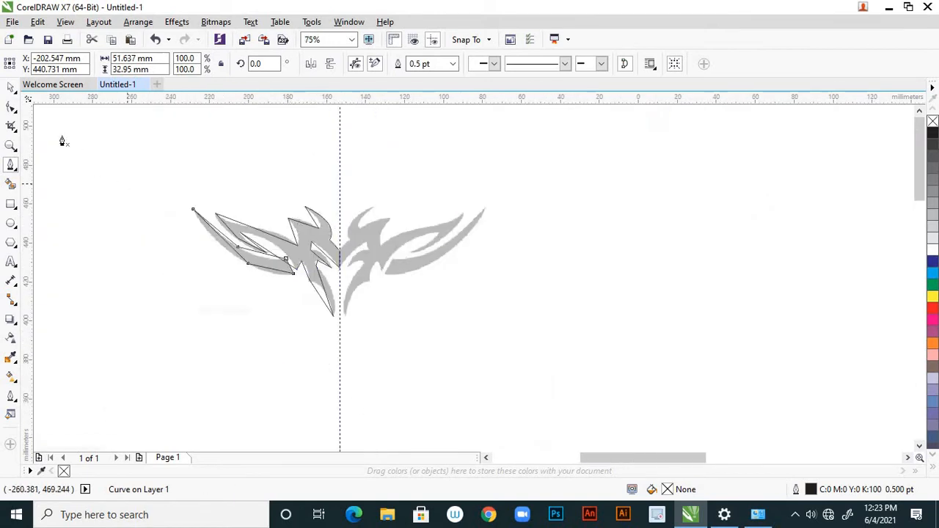
{"action": "left_click", "coordinate": [12, 88]}
{"action": "left_click", "coordinate": [169, 198]}
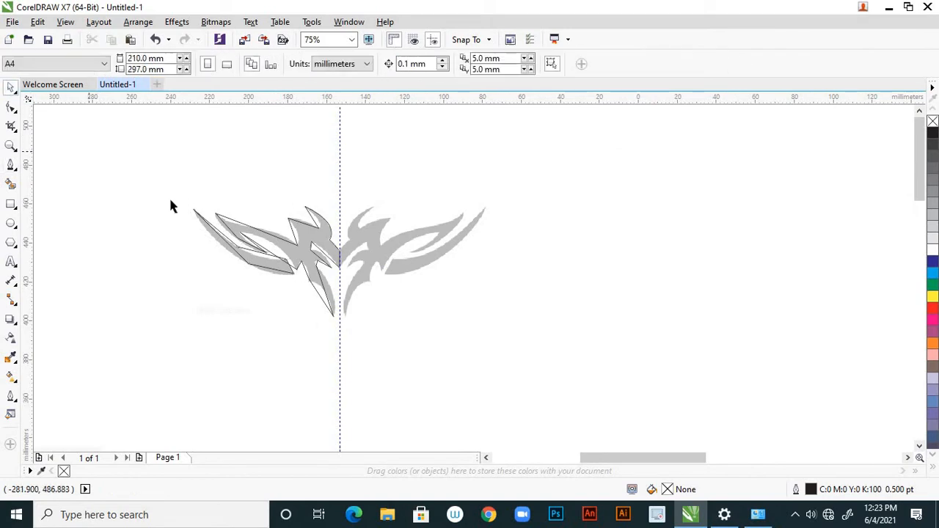
- Edit the left outer blade's outline with the Shape tool, converting its long lower-edge segment to a curve and bowing it onto the grey artwork
{"action": "scroll", "coordinate": [183, 212], "scroll_direction": "up", "scroll_amount": 1}
{"action": "scroll", "coordinate": [290, 330], "scroll_direction": "up", "scroll_amount": 1}
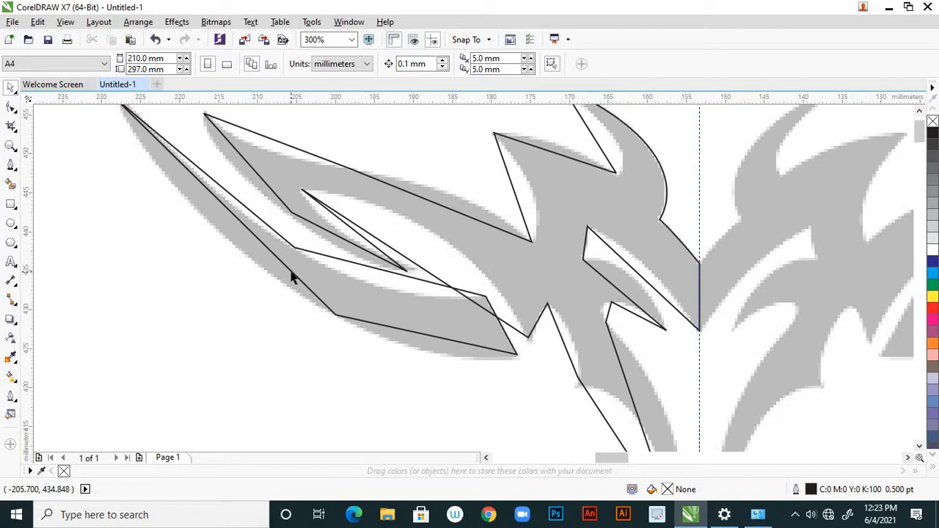
{"action": "left_click", "coordinate": [291, 272]}
{"action": "left_click", "coordinate": [277, 330]}
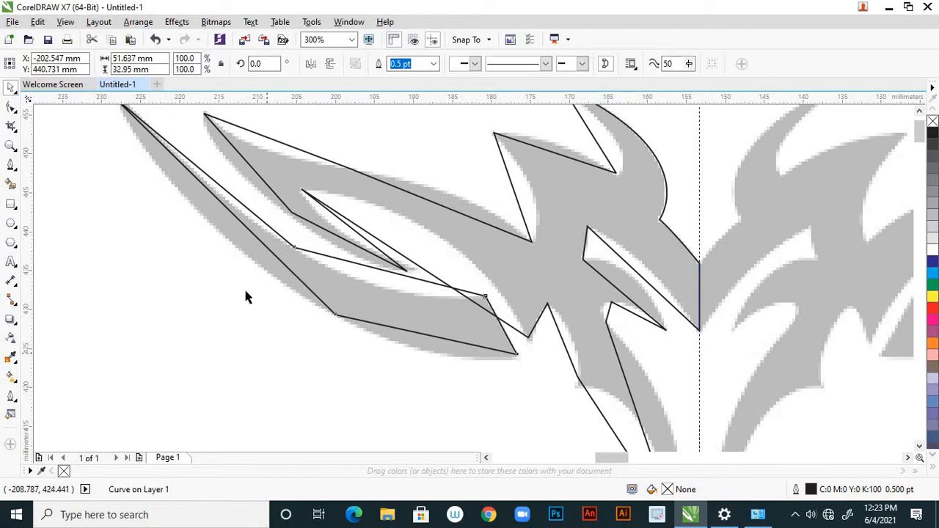
{"action": "left_click", "coordinate": [256, 238]}
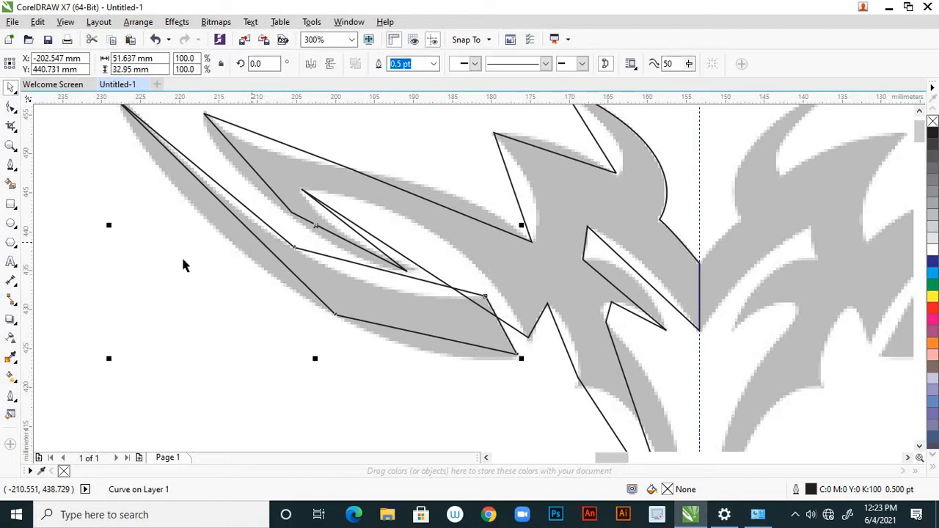
{"action": "left_click", "coordinate": [16, 114]}
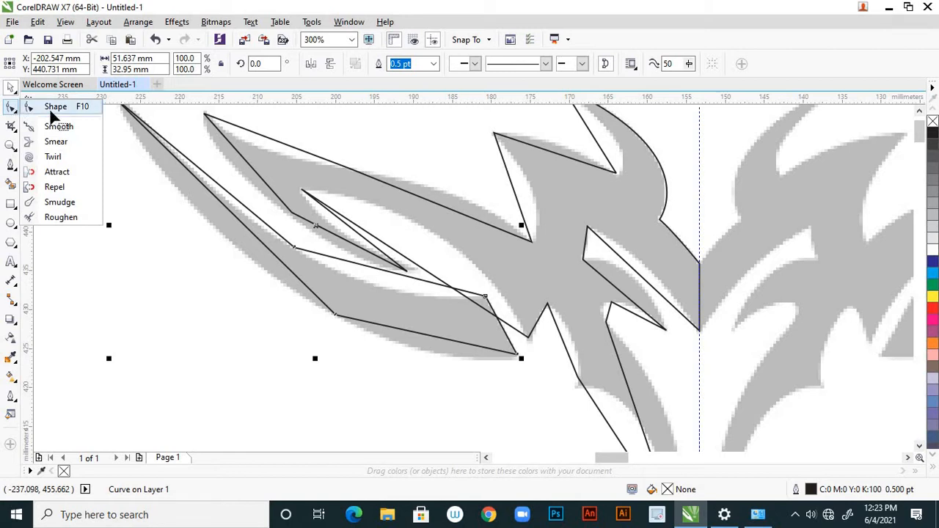
{"action": "left_click", "coordinate": [53, 108]}
{"action": "left_click", "coordinate": [292, 276]}
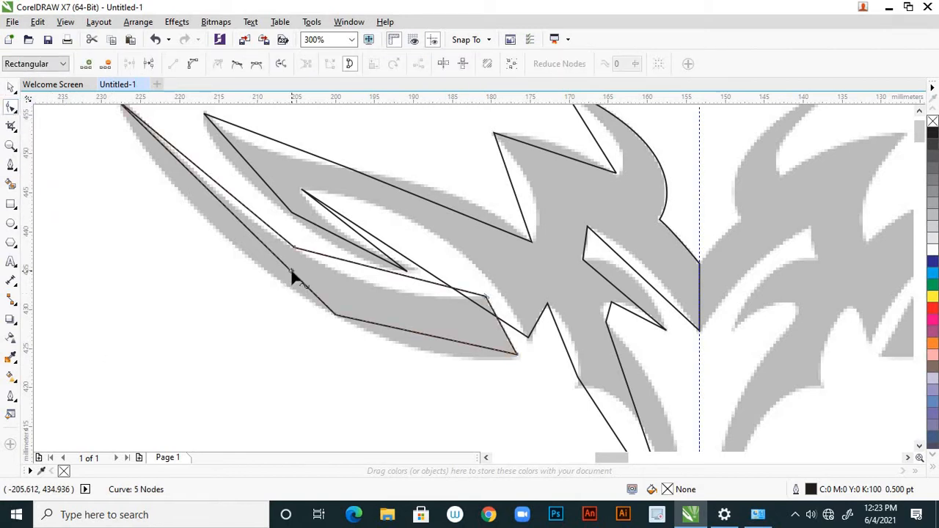
{"action": "scroll", "coordinate": [328, 338], "scroll_direction": "down", "scroll_amount": 4}
{"action": "scroll", "coordinate": [308, 323], "scroll_direction": "up", "scroll_amount": 5}
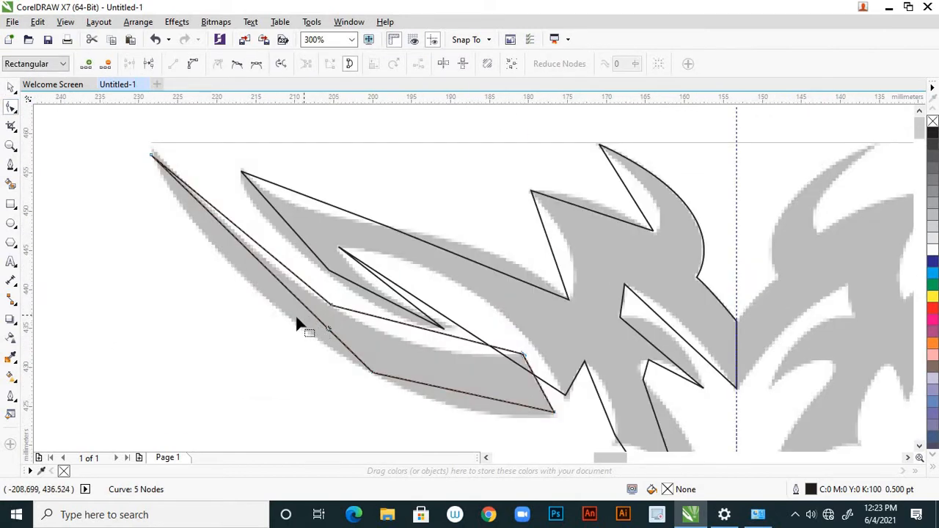
{"action": "left_click", "coordinate": [193, 66]}
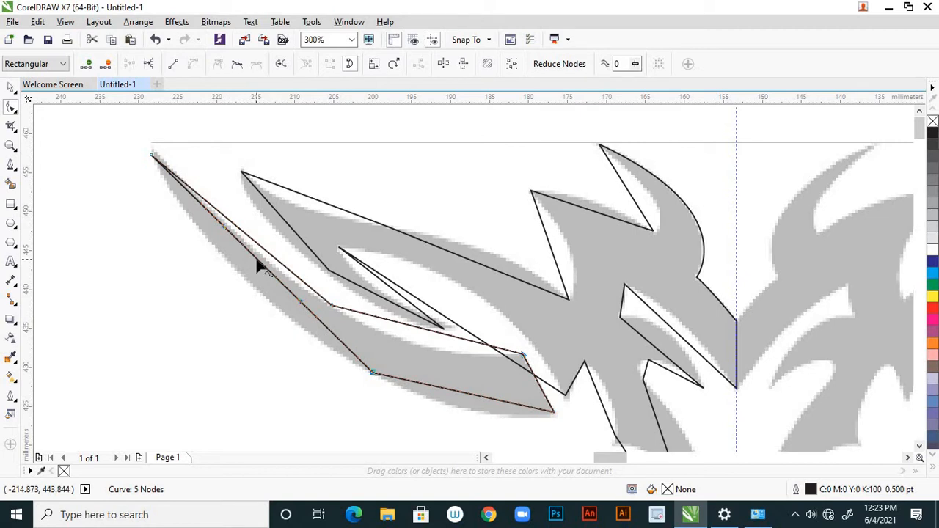
{"action": "left_click_drag", "start_coordinate": [256, 261], "coordinate": [233, 269]}
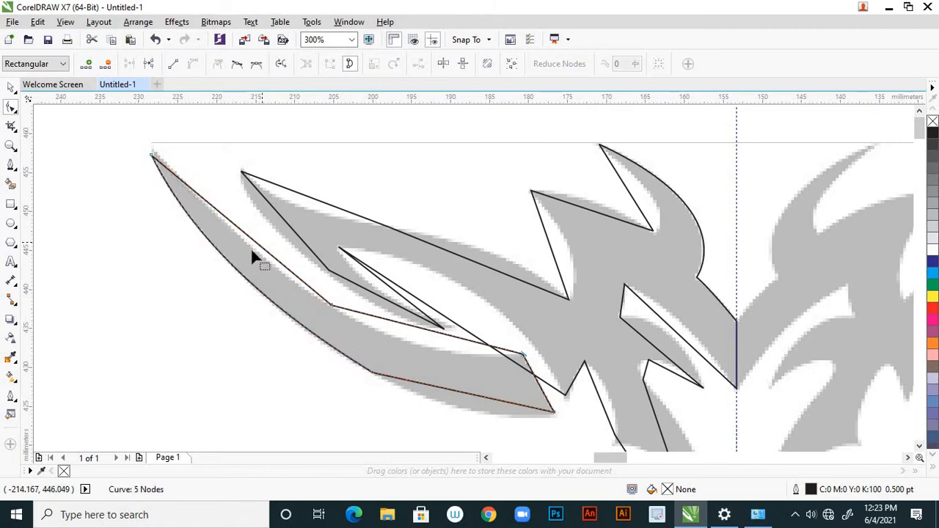
- Convert both upper-edge segments of the left outer blade to curves and bend them along the grey artwork's edge
{"action": "left_click", "coordinate": [193, 65]}
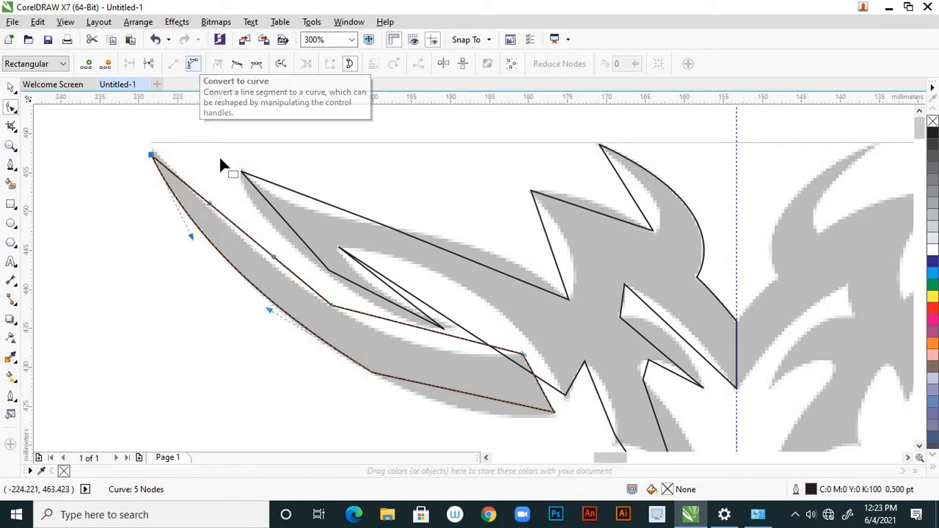
{"action": "left_click_drag", "start_coordinate": [264, 253], "coordinate": [265, 259]}
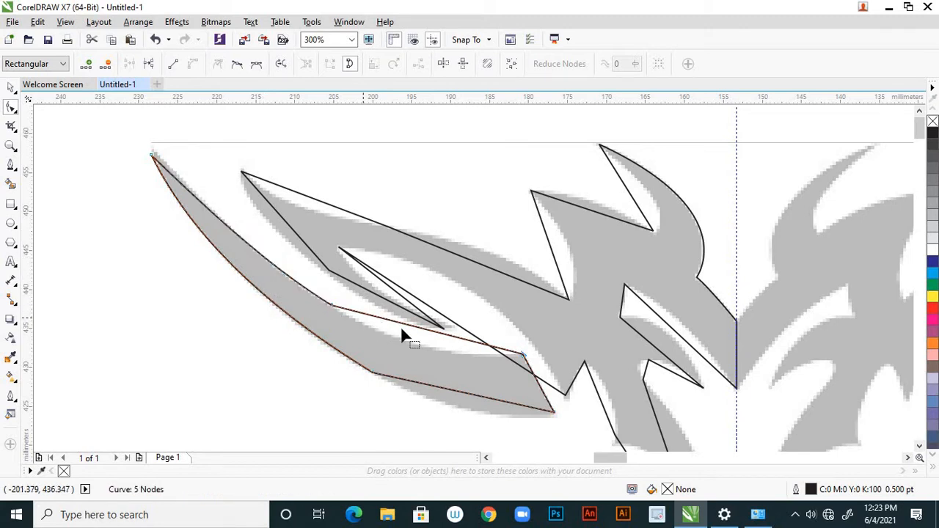
{"action": "left_click", "coordinate": [426, 332]}
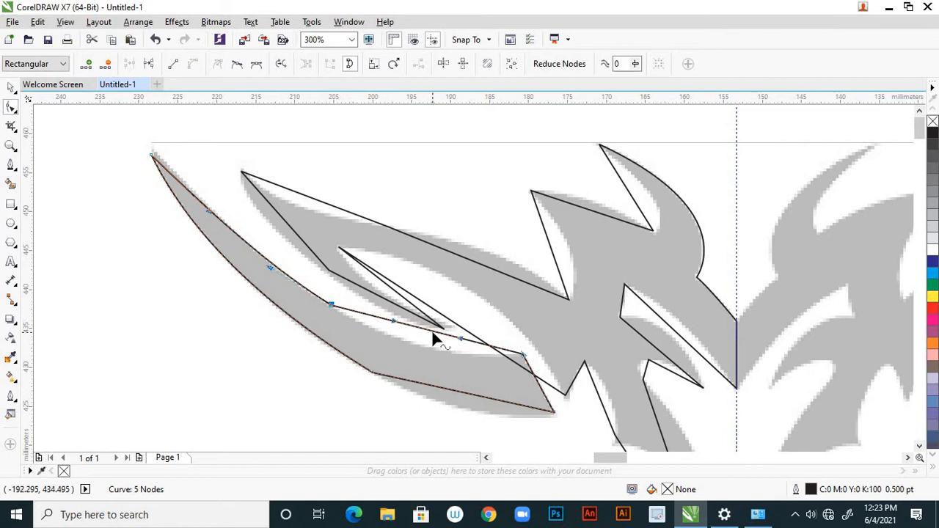
{"action": "left_click_drag", "start_coordinate": [433, 335], "coordinate": [428, 353]}
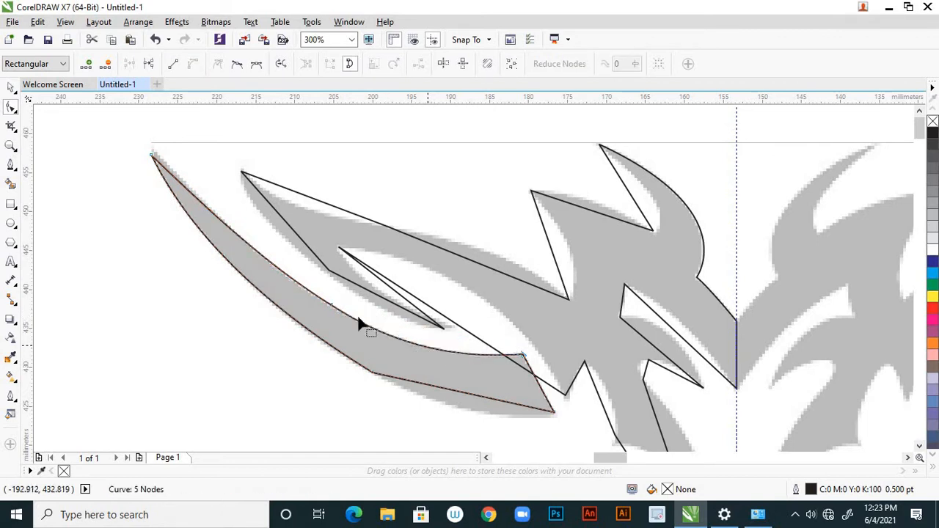
- Delete the middle node on the outer blade's upper edge, leaving a single curve from tip to inner corner
{"action": "scroll", "coordinate": [342, 316], "scroll_direction": "up", "scroll_amount": 3}
{"action": "scroll", "coordinate": [342, 304], "scroll_direction": "down", "scroll_amount": 3}
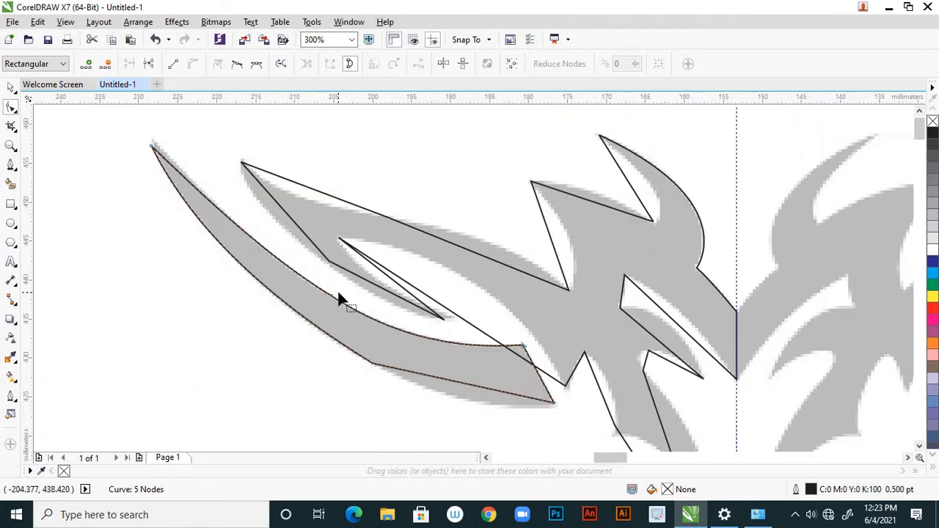
{"action": "scroll", "coordinate": [339, 294], "scroll_direction": "up", "scroll_amount": 2}
{"action": "left_click", "coordinate": [324, 301]}
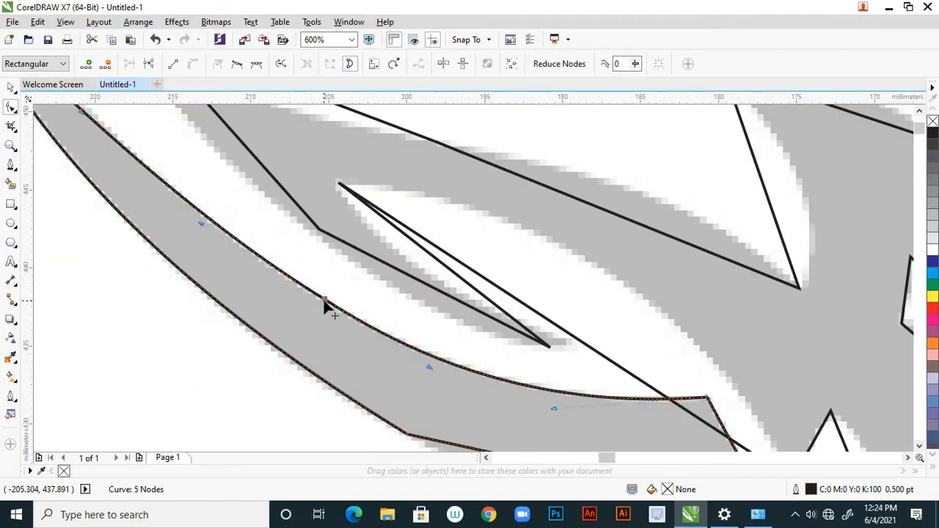
{"action": "scroll", "coordinate": [336, 287], "scroll_direction": "down", "scroll_amount": 2}
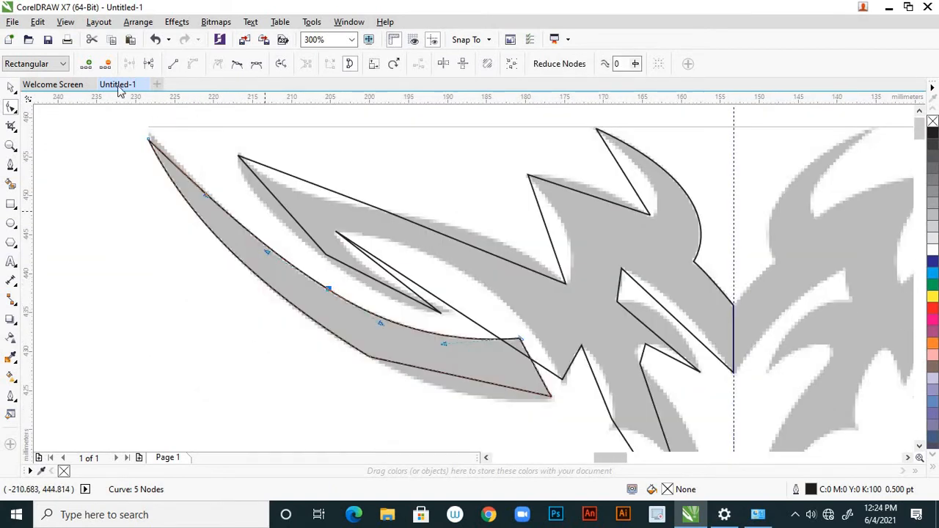
{"action": "left_click", "coordinate": [106, 64]}
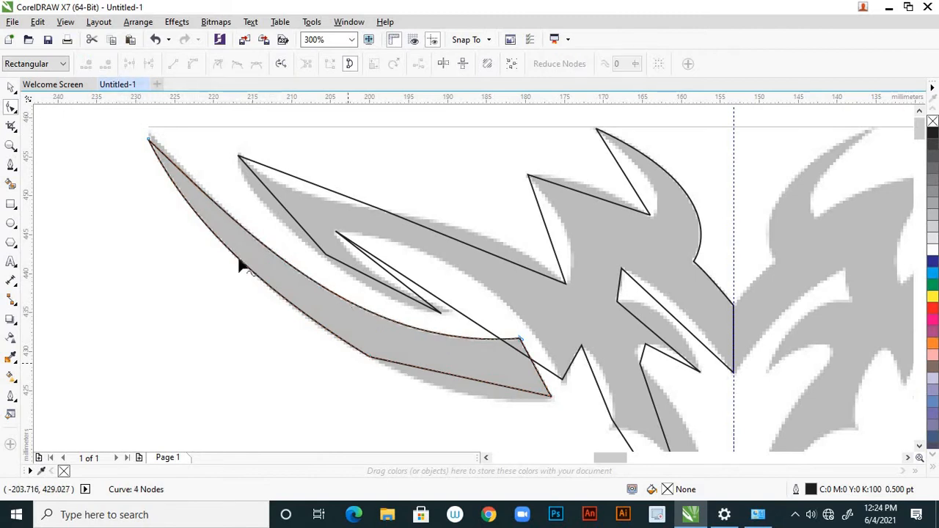
- Move the outer blade's tip node up onto the tip of the grey artwork
{"action": "scroll", "coordinate": [147, 132], "scroll_direction": "up", "scroll_amount": 4}
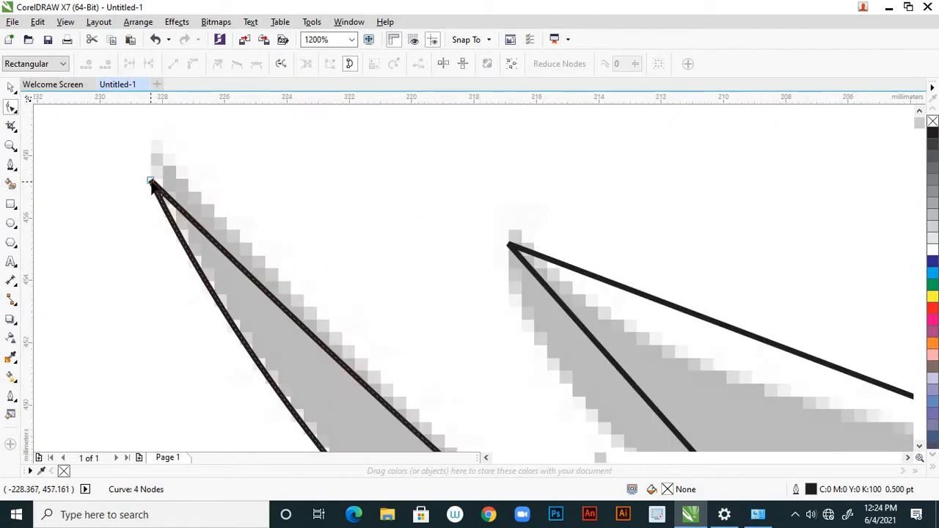
{"action": "left_click_drag", "start_coordinate": [151, 182], "coordinate": [162, 158]}
{"action": "scroll", "coordinate": [163, 160], "scroll_direction": "down", "scroll_amount": 6}
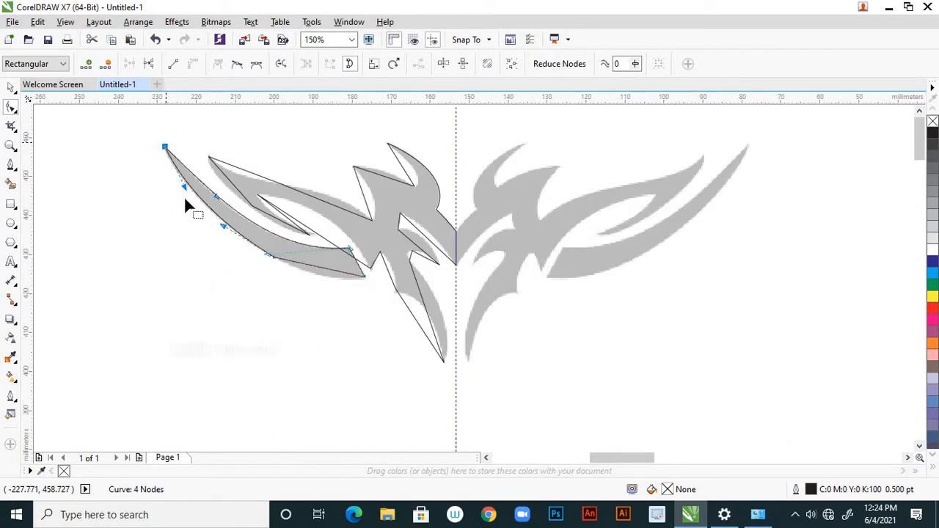
- Curve the outer blade's remaining straight lower-edge segment along the artwork and delete the node joining the two lower curves
{"action": "scroll", "coordinate": [217, 223], "scroll_direction": "up", "scroll_amount": 2}
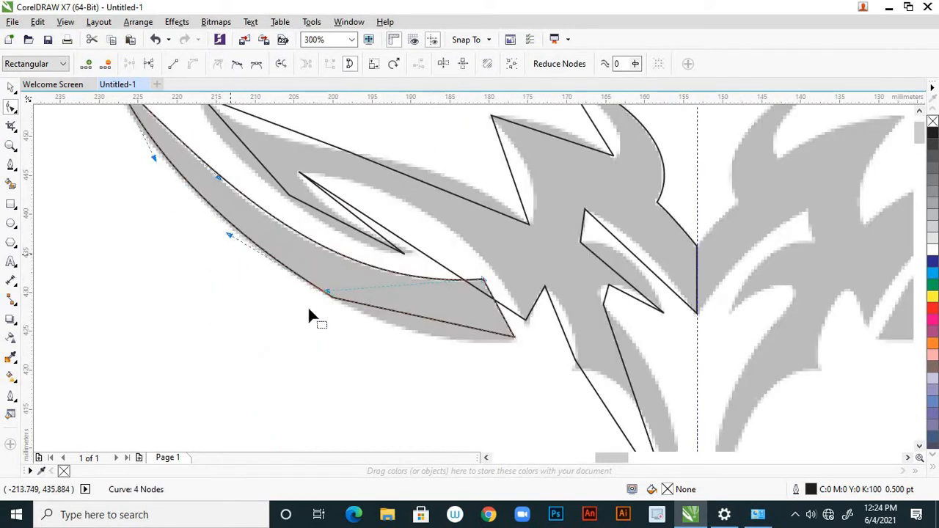
{"action": "left_click", "coordinate": [438, 326]}
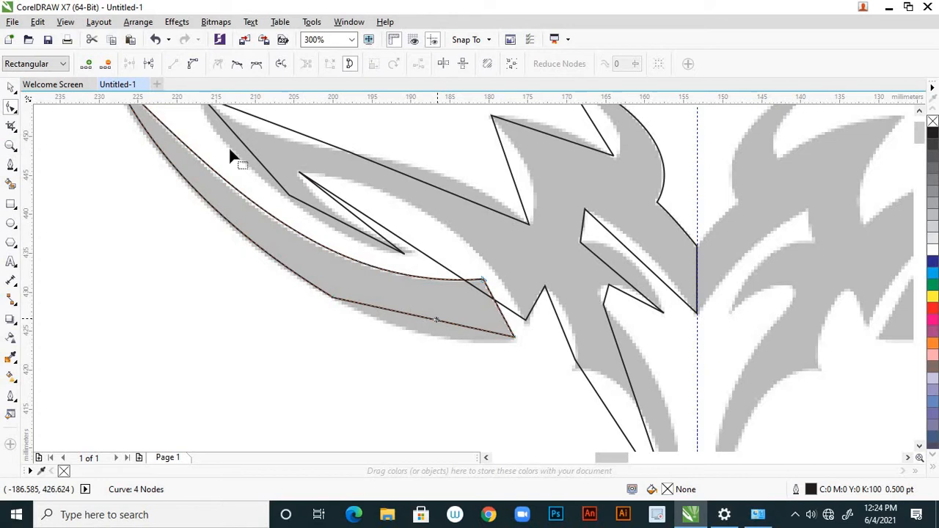
{"action": "left_click", "coordinate": [192, 65]}
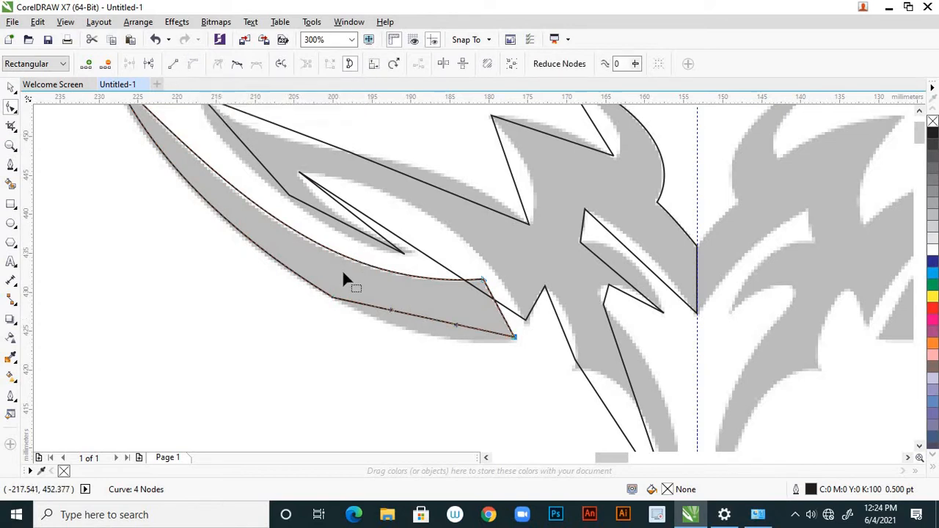
{"action": "left_click_drag", "start_coordinate": [416, 321], "coordinate": [410, 331]}
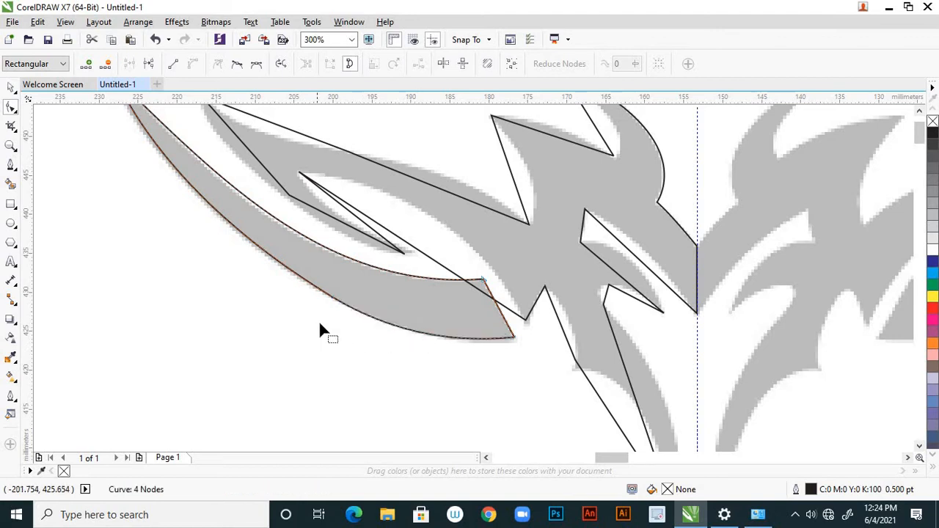
{"action": "left_click", "coordinate": [334, 298]}
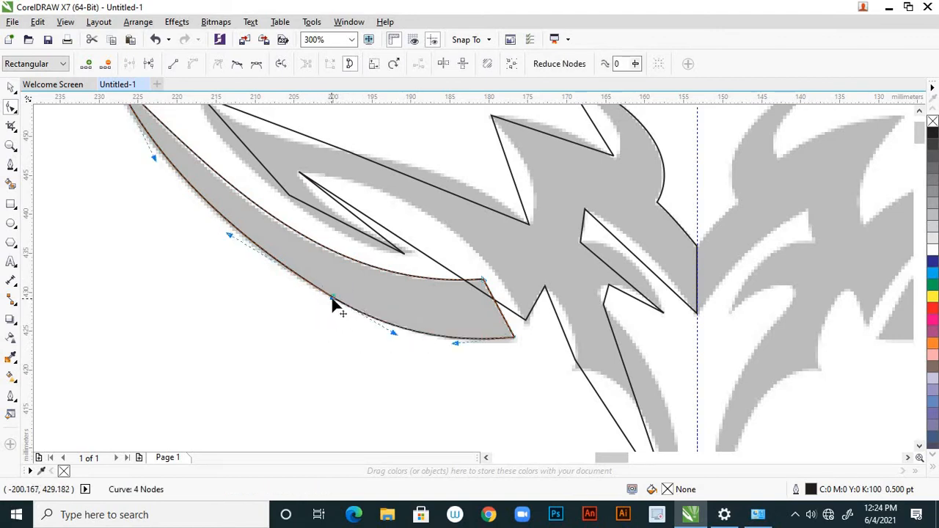
{"action": "left_click", "coordinate": [107, 65]}
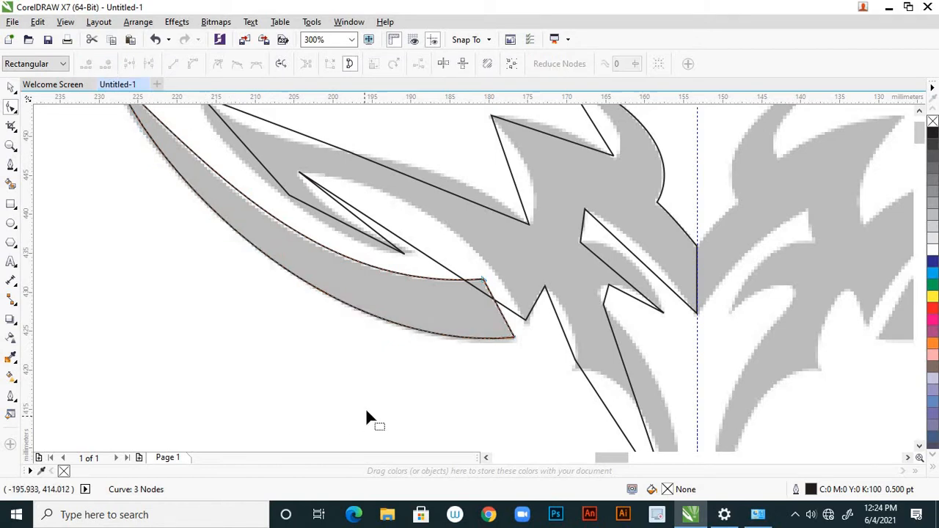
- Fine-tune the outer blade's upper curve near its middle so it follows the grey artwork's edge more closely
{"action": "scroll", "coordinate": [334, 343], "scroll_direction": "down", "scroll_amount": 3}
{"action": "scroll", "coordinate": [300, 264], "scroll_direction": "up", "scroll_amount": 3}
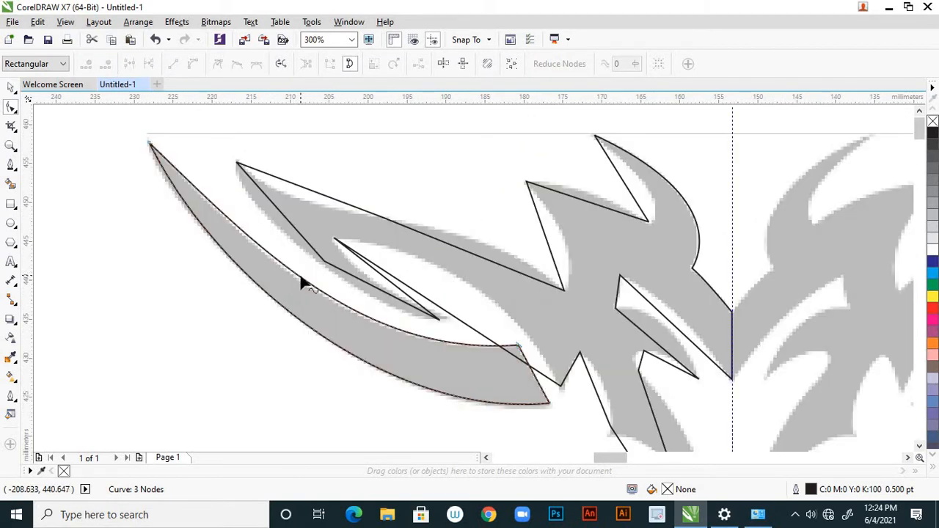
{"action": "left_click", "coordinate": [299, 277]}
{"action": "scroll", "coordinate": [293, 273], "scroll_direction": "up", "scroll_amount": 2}
{"action": "scroll", "coordinate": [314, 306], "scroll_direction": "down", "scroll_amount": 2}
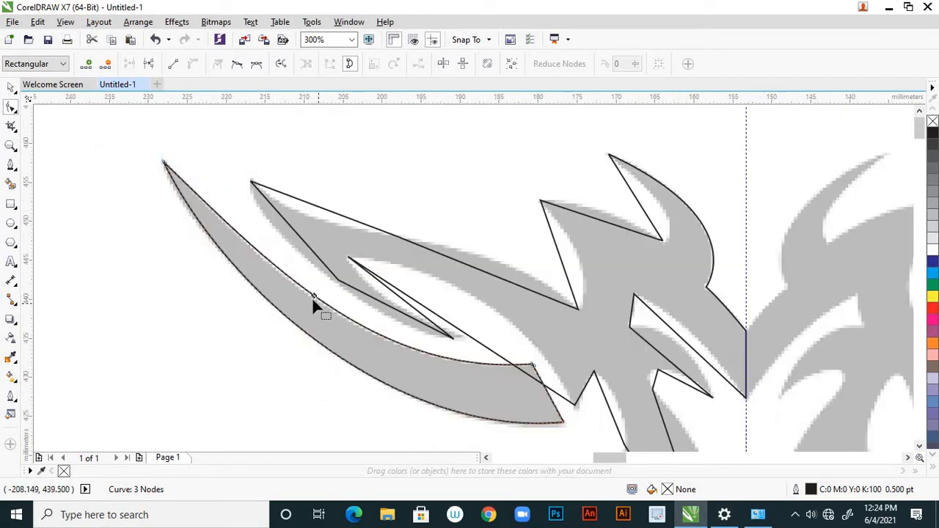
{"action": "scroll", "coordinate": [315, 297], "scroll_direction": "up", "scroll_amount": 1}
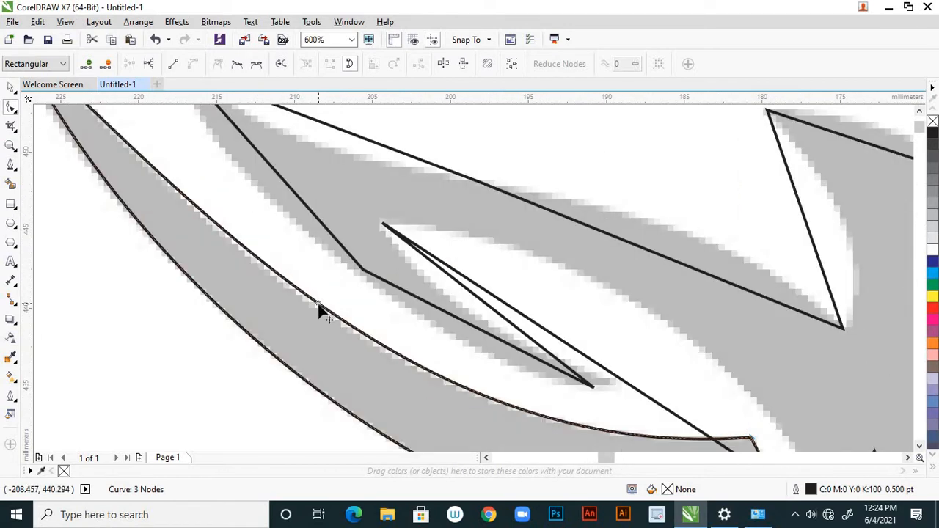
{"action": "left_click_drag", "start_coordinate": [319, 308], "coordinate": [319, 308]}
{"action": "scroll", "coordinate": [318, 316], "scroll_direction": "down", "scroll_amount": 1}
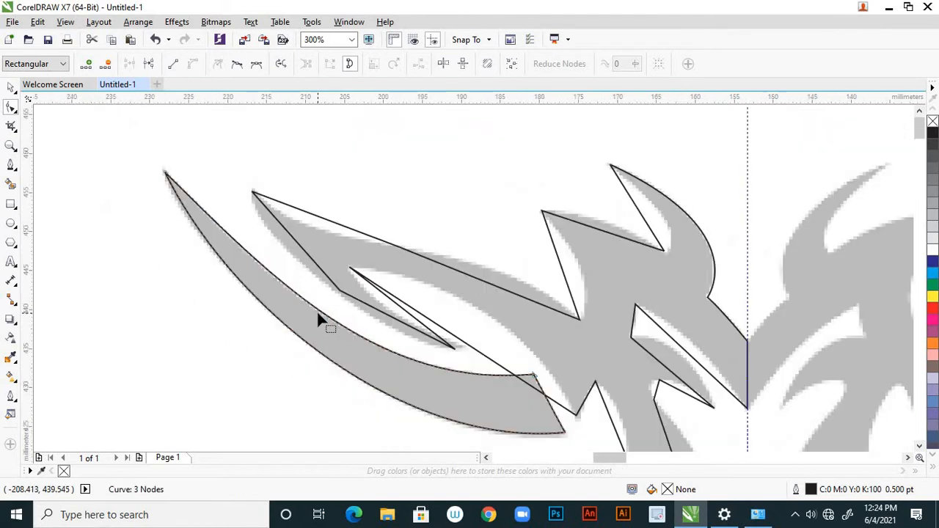
{"action": "left_click", "coordinate": [269, 337]}
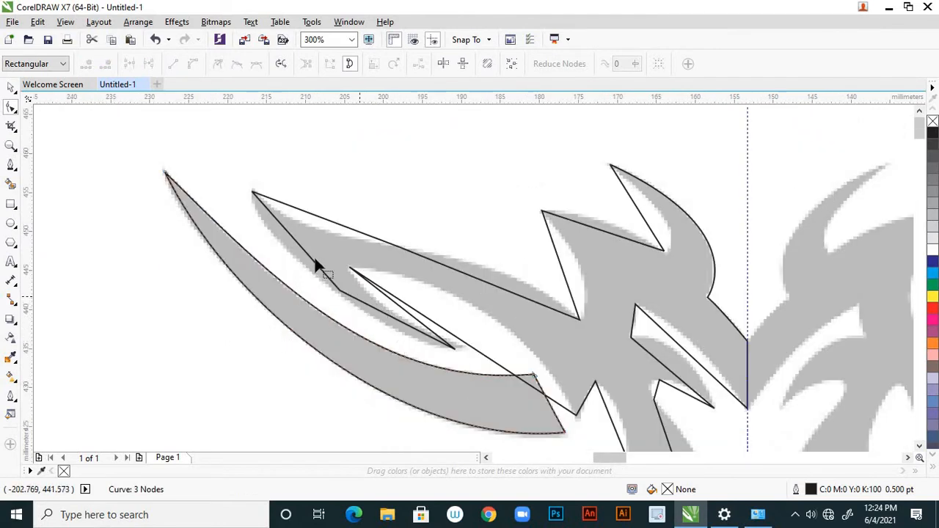
- On the main outline, convert the inner wing's lower-edge segment next to its tip to a curve and bow it outward to the artwork
{"action": "scroll", "coordinate": [276, 222], "scroll_direction": "up", "scroll_amount": 1}
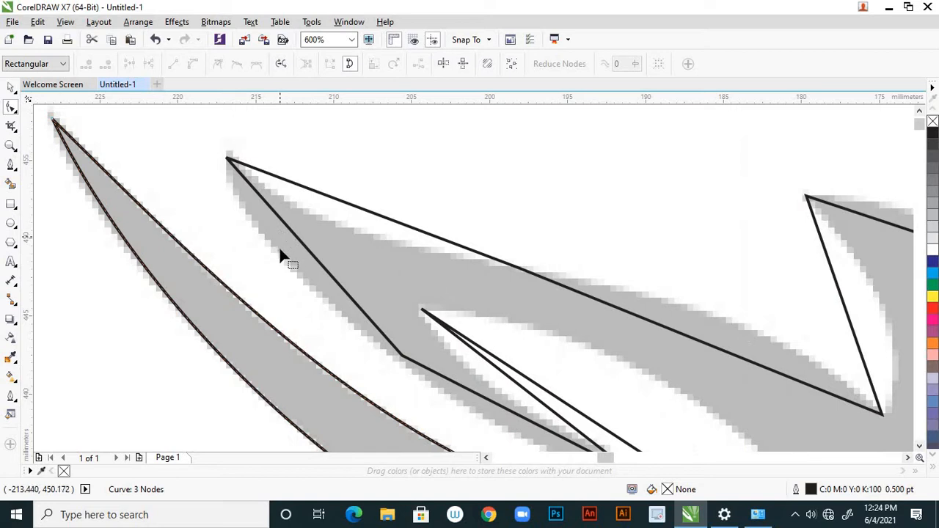
{"action": "left_click", "coordinate": [304, 245]}
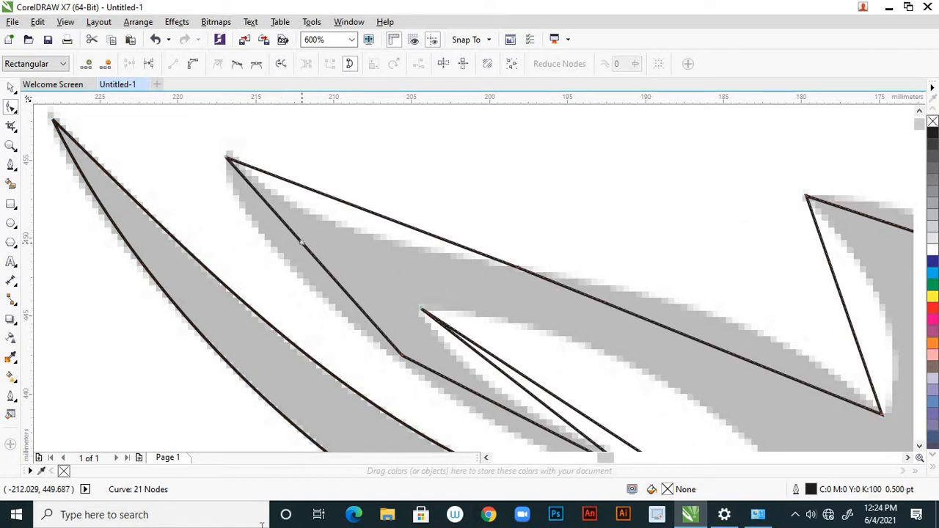
{"action": "left_click", "coordinate": [195, 65]}
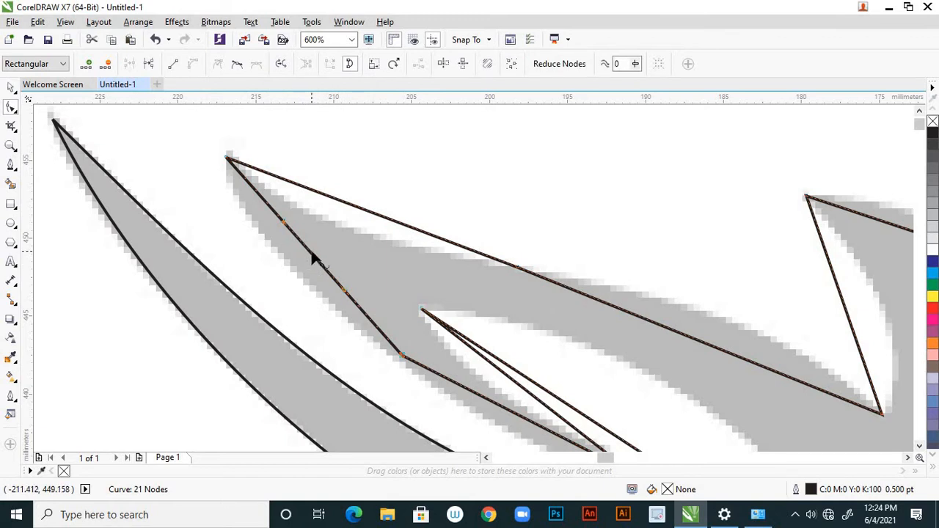
{"action": "left_click_drag", "start_coordinate": [314, 258], "coordinate": [287, 267]}
- Convert the inner wing's adjoining lower segment, ending at the barb's point, to a curve and bend it onto the grey edge
{"action": "scroll", "coordinate": [286, 266], "scroll_direction": "down", "scroll_amount": 2}
{"action": "left_click", "coordinate": [394, 317]}
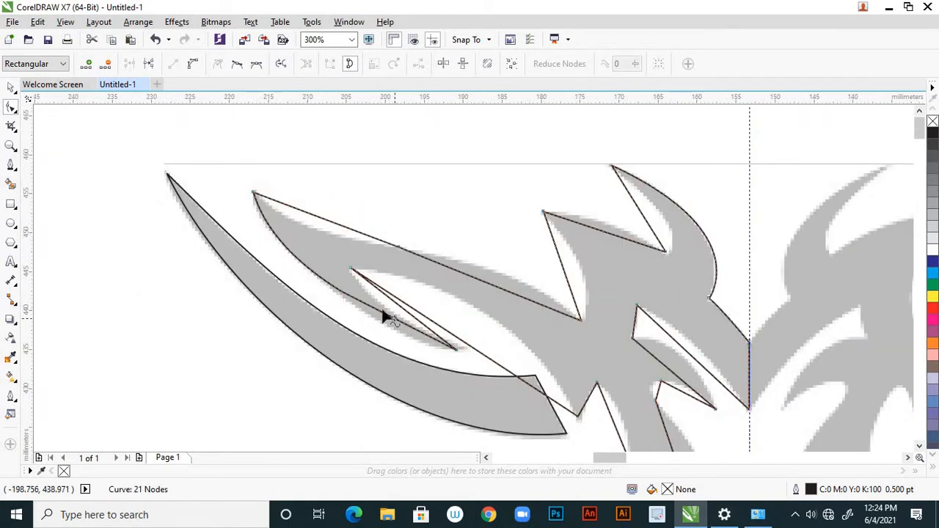
{"action": "left_click", "coordinate": [189, 128]}
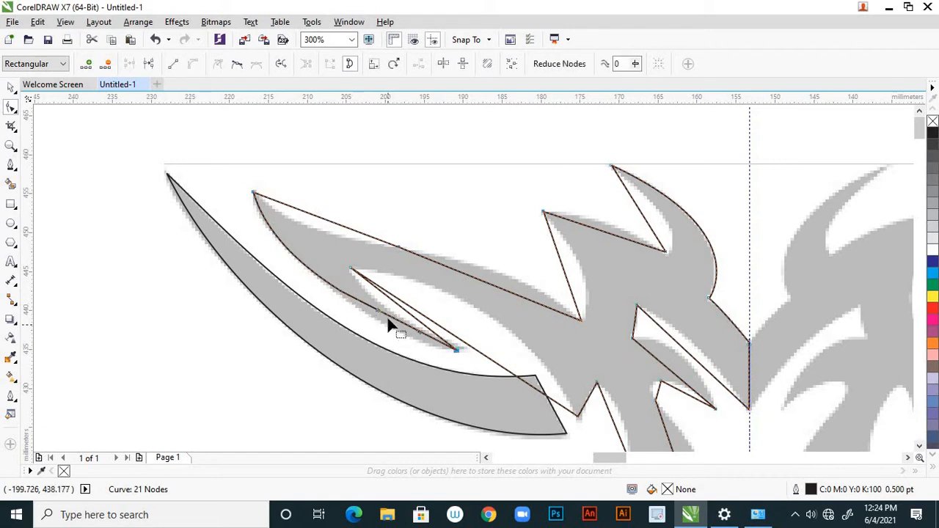
{"action": "left_click_drag", "start_coordinate": [392, 318], "coordinate": [386, 324]}
{"action": "scroll", "coordinate": [351, 306], "scroll_direction": "up", "scroll_amount": 4}
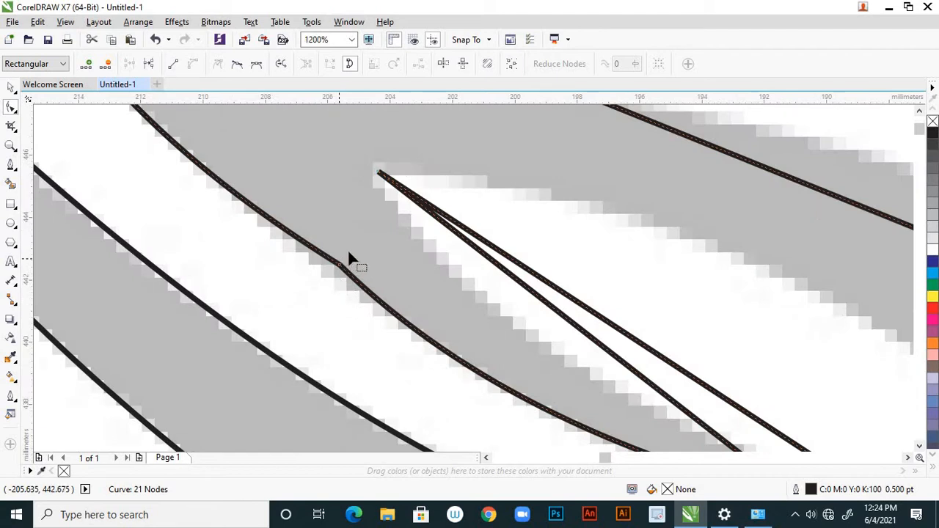
- Delete the node joining the two curved segments along the inner wing's lower edge
{"action": "left_click", "coordinate": [338, 269]}
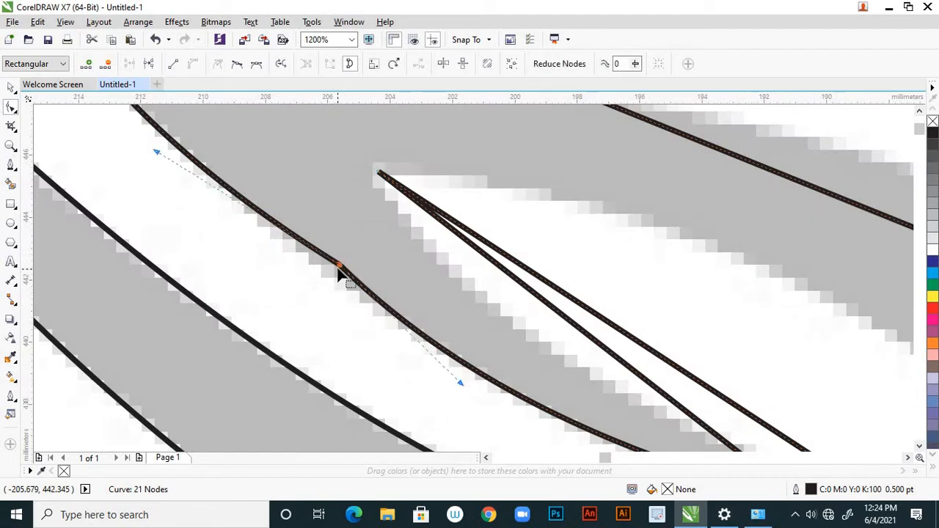
{"action": "left_click", "coordinate": [104, 65]}
{"action": "scroll", "coordinate": [281, 252], "scroll_direction": "down", "scroll_amount": 2}
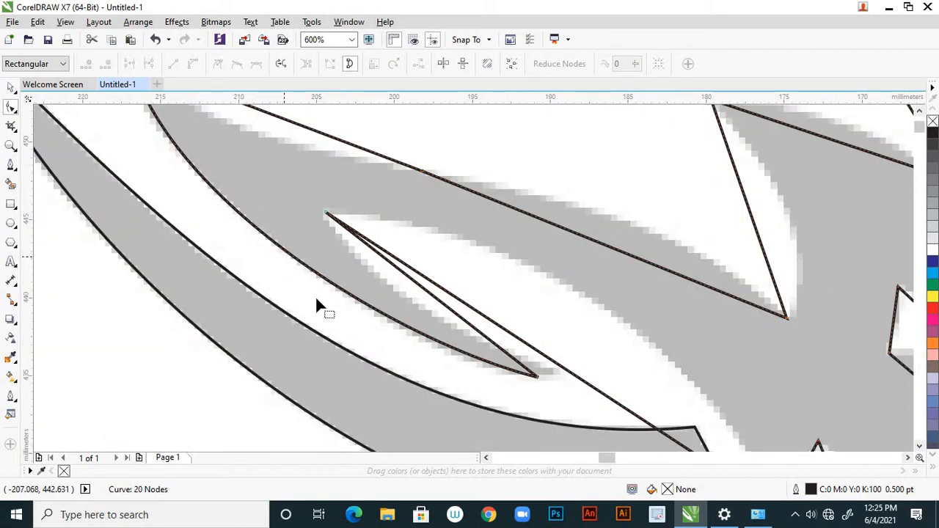
- Convert the inner wing's upper-edge segment next to its tip to a curve and bend it down onto the grey artwork
{"action": "scroll", "coordinate": [316, 300], "scroll_direction": "down", "scroll_amount": 4}
{"action": "scroll", "coordinate": [309, 261], "scroll_direction": "up", "scroll_amount": 4}
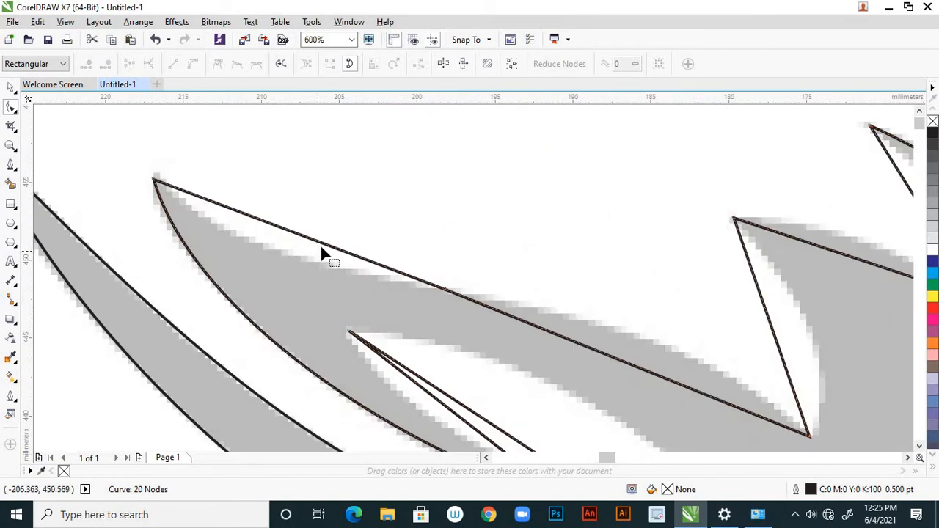
{"action": "left_click", "coordinate": [298, 237]}
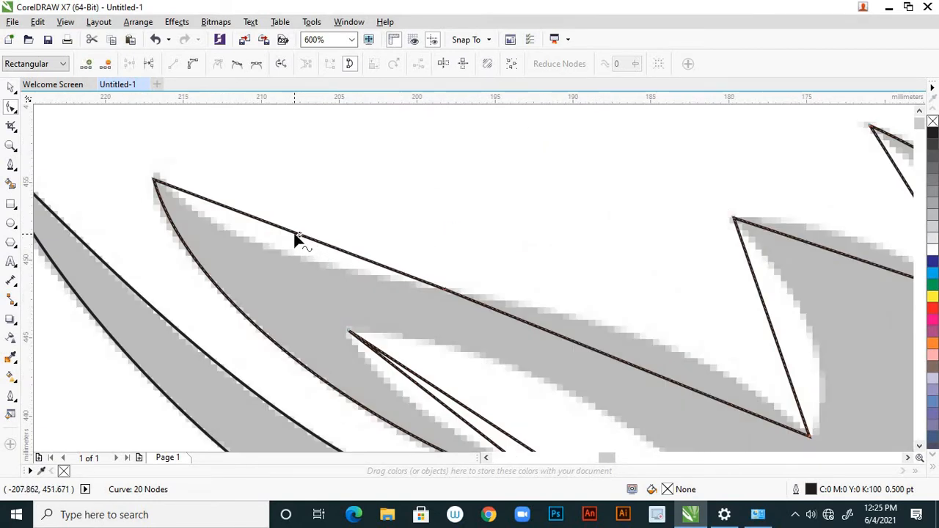
{"action": "left_click", "coordinate": [153, 180]}
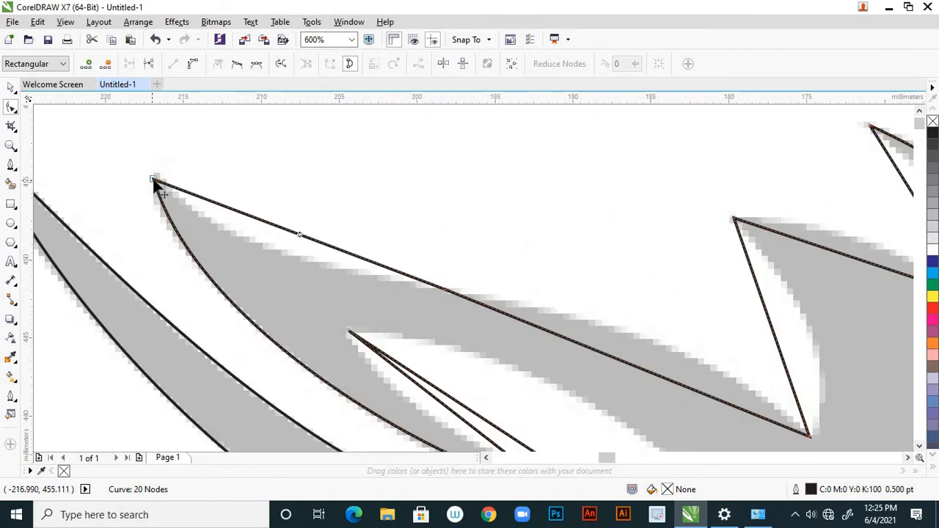
{"action": "left_click", "coordinate": [112, 143]}
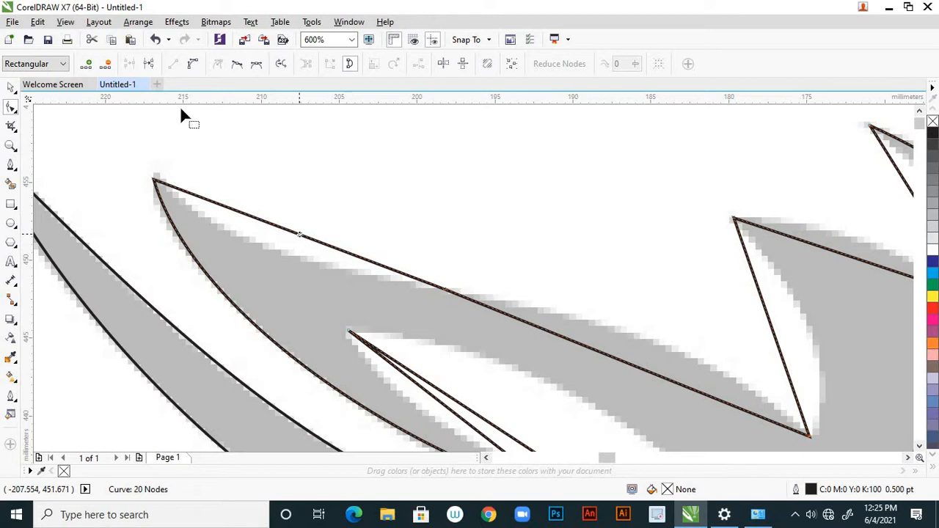
{"action": "left_click", "coordinate": [251, 211]}
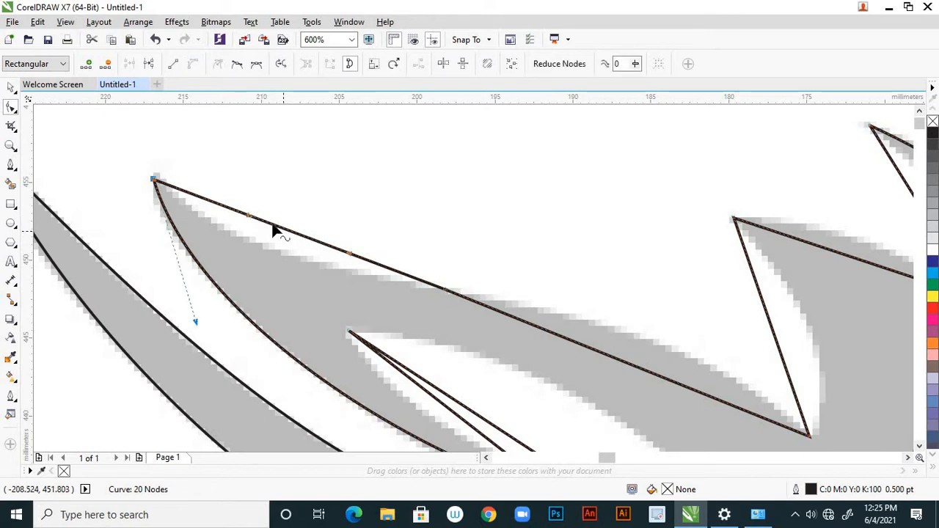
{"action": "left_click_drag", "start_coordinate": [270, 226], "coordinate": [260, 247]}
- Convert the inner wing's second upper-edge segment to a curve and bow it upward to match the artwork's edge
{"action": "scroll", "coordinate": [228, 240], "scroll_direction": "down", "scroll_amount": 1}
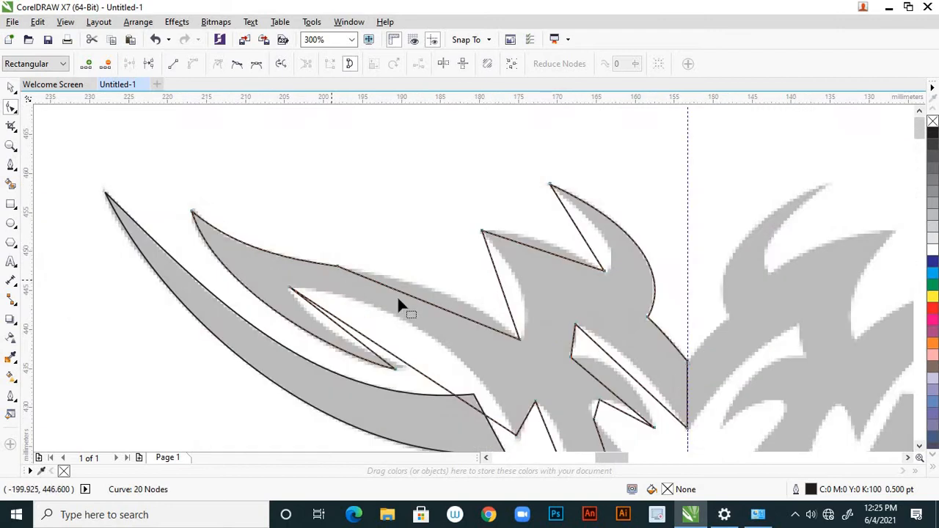
{"action": "scroll", "coordinate": [432, 317], "scroll_direction": "up", "scroll_amount": 1}
{"action": "left_click", "coordinate": [445, 307]}
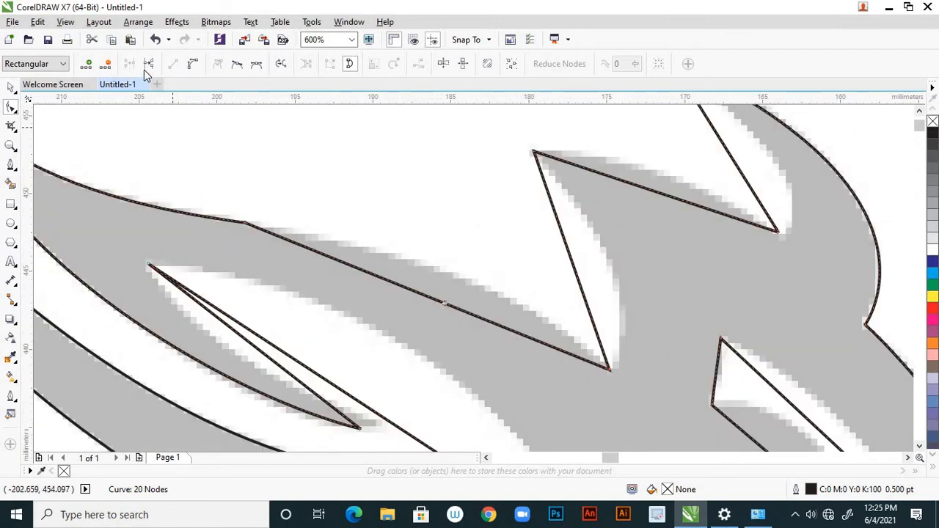
{"action": "left_click", "coordinate": [193, 64]}
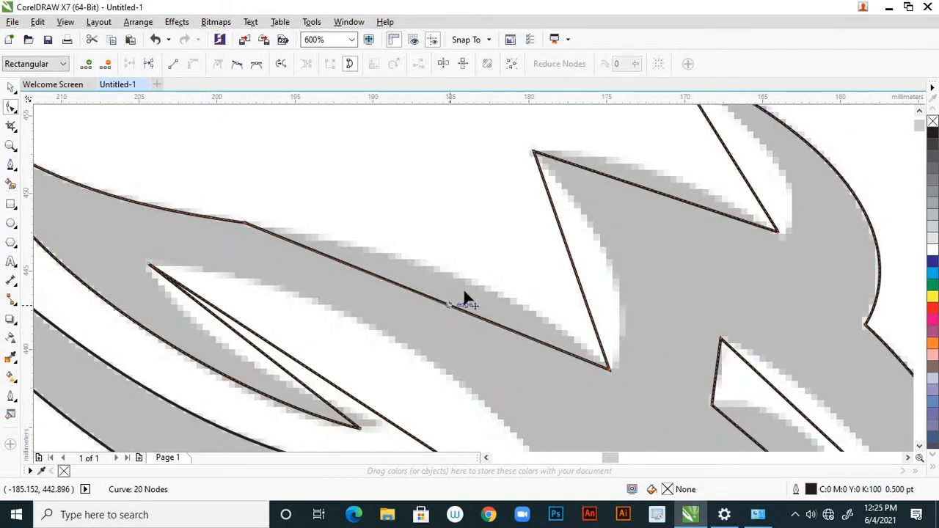
{"action": "left_click_drag", "start_coordinate": [464, 291], "coordinate": [415, 278]}
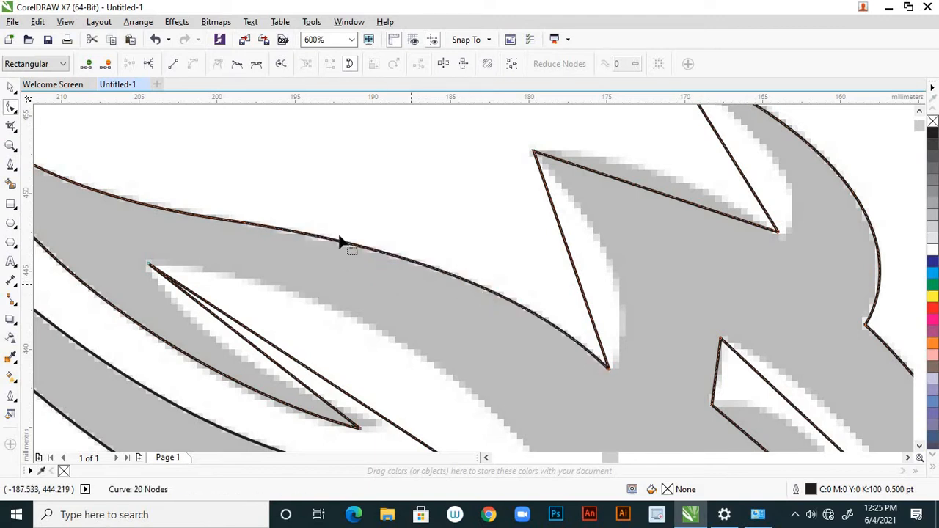
- Shift the node joining the inner wing's two upper curves slightly down and adjust its handle so they follow the artwork
{"action": "scroll", "coordinate": [339, 243], "scroll_direction": "down", "scroll_amount": 1}
{"action": "scroll", "coordinate": [321, 242], "scroll_direction": "up", "scroll_amount": 1}
{"action": "scroll", "coordinate": [339, 283], "scroll_direction": "up", "scroll_amount": 1}
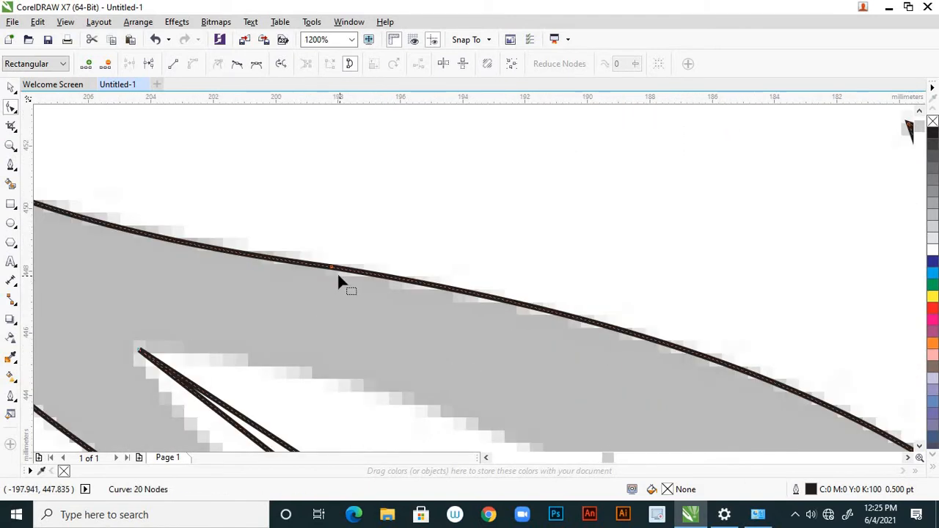
{"action": "left_click", "coordinate": [331, 271]}
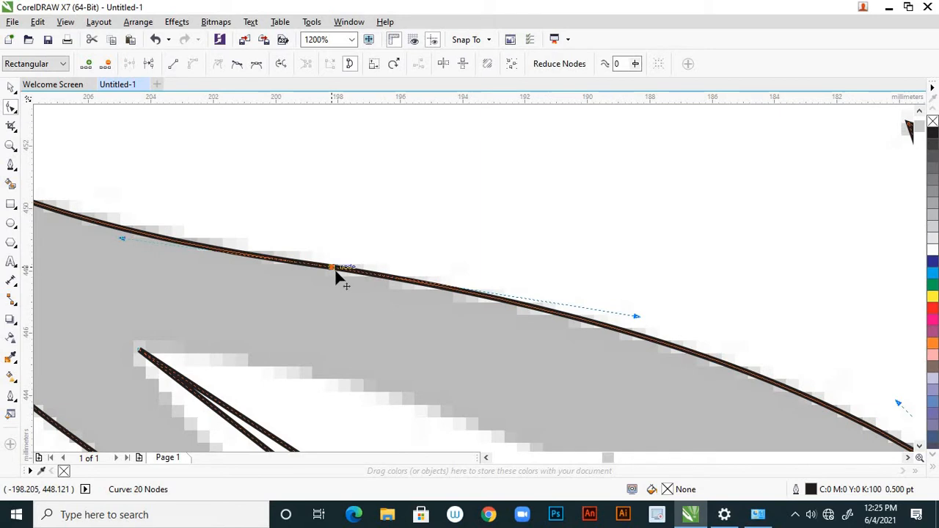
{"action": "left_click_drag", "start_coordinate": [336, 270], "coordinate": [339, 278]}
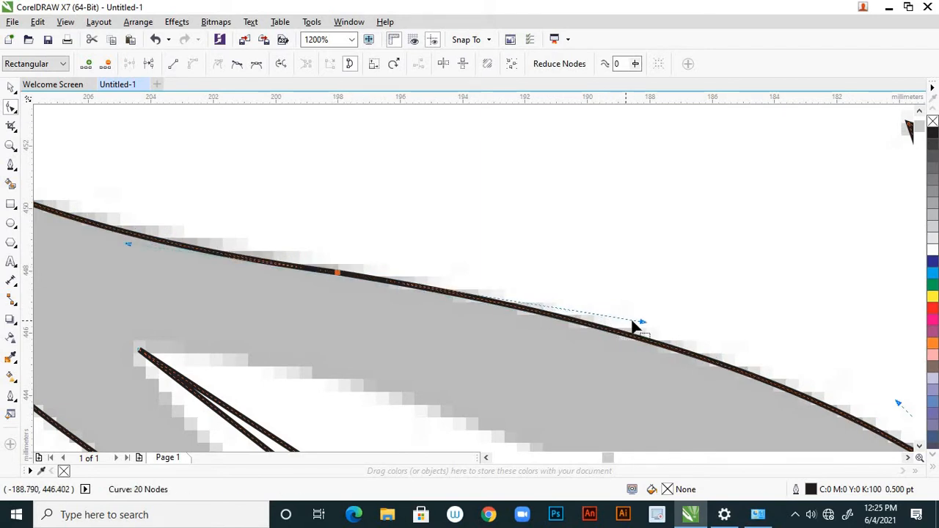
{"action": "left_click_drag", "start_coordinate": [642, 321], "coordinate": [640, 317]}
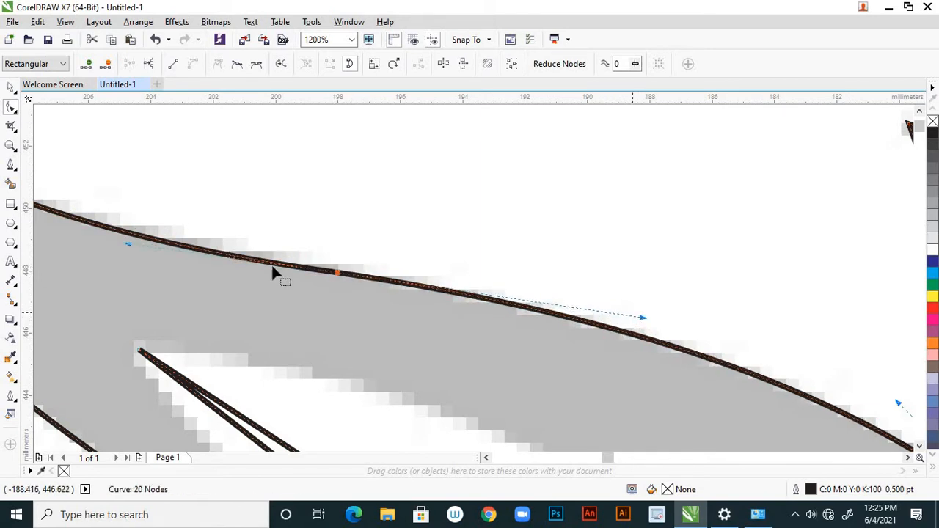
{"action": "scroll", "coordinate": [266, 272], "scroll_direction": "down", "scroll_amount": 2}
{"action": "scroll", "coordinate": [219, 262], "scroll_direction": "down", "scroll_amount": 4}
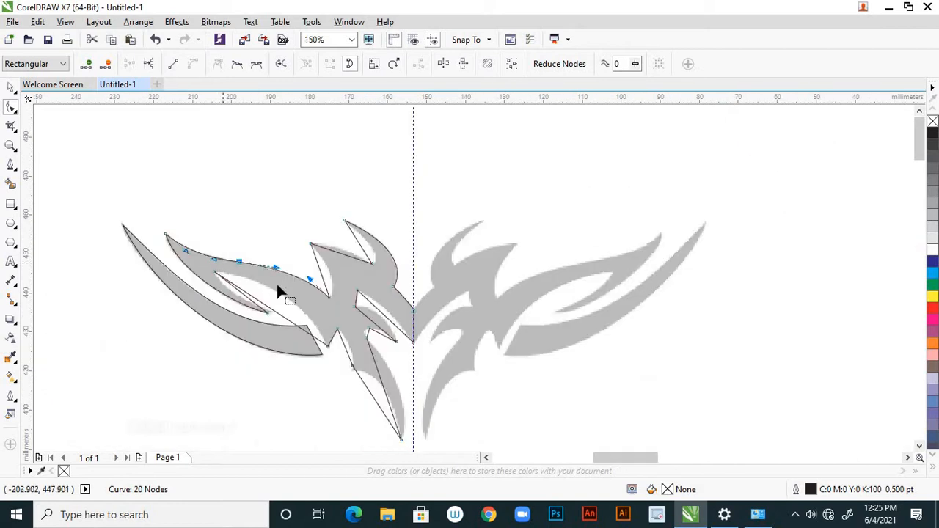
- Convert the barb's straight upper edge, from its point to the slit's inner corner, to a curve and bend it onto the artwork
{"action": "scroll", "coordinate": [362, 275], "scroll_direction": "up", "scroll_amount": 2}
{"action": "scroll", "coordinate": [168, 298], "scroll_direction": "down", "scroll_amount": 1}
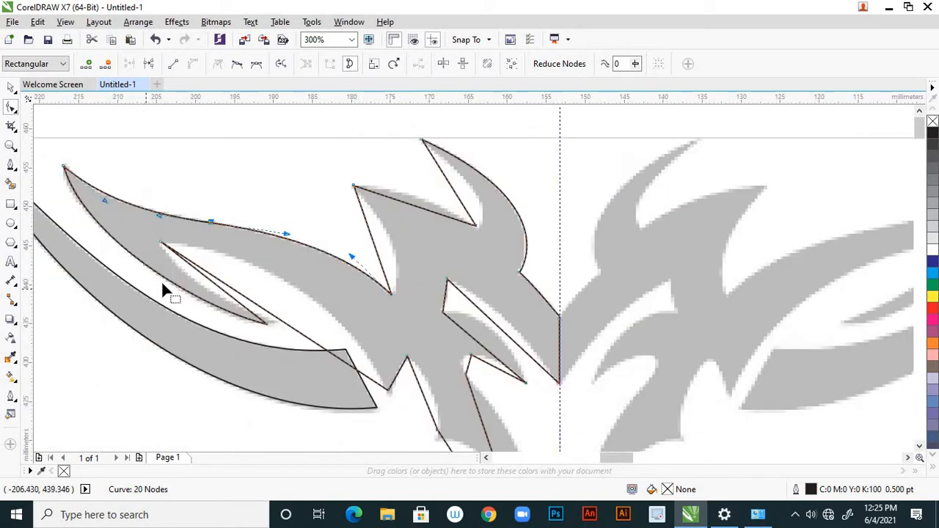
{"action": "scroll", "coordinate": [166, 290], "scroll_direction": "up", "scroll_amount": 1}
{"action": "left_click", "coordinate": [267, 284]}
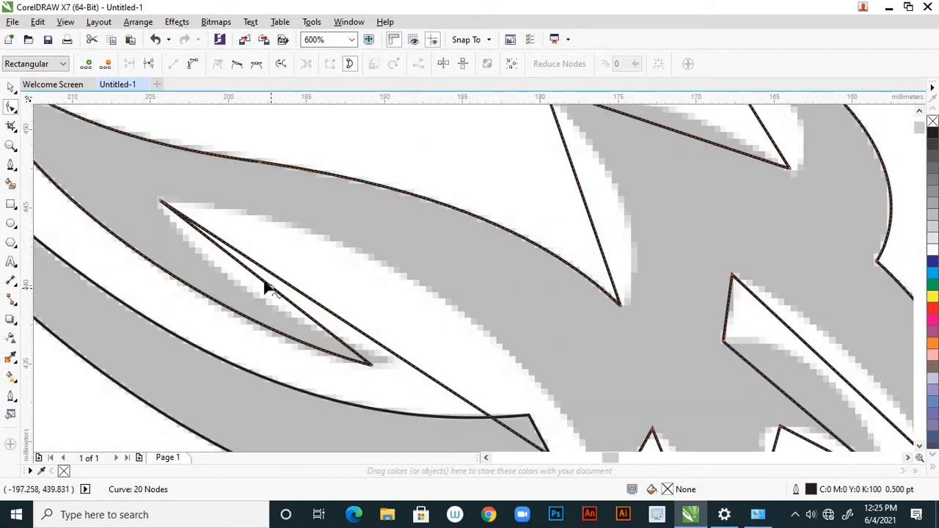
{"action": "left_click", "coordinate": [206, 245]}
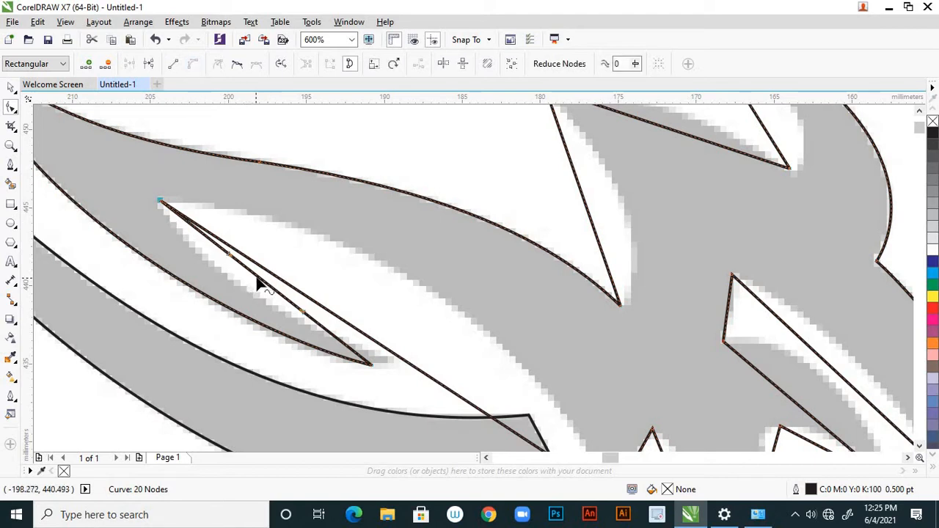
{"action": "left_click_drag", "start_coordinate": [258, 282], "coordinate": [234, 279]}
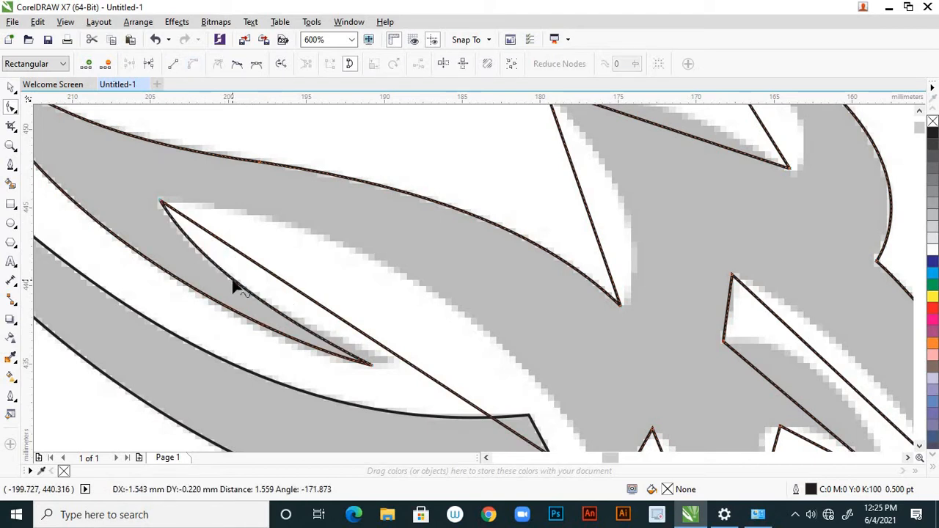
- Move the barb's tip node out to the artwork's point and adjust its handle to refit the inner wing's lower curve
{"action": "left_click", "coordinate": [371, 368]}
{"action": "left_click_drag", "start_coordinate": [375, 363], "coordinate": [380, 360]}
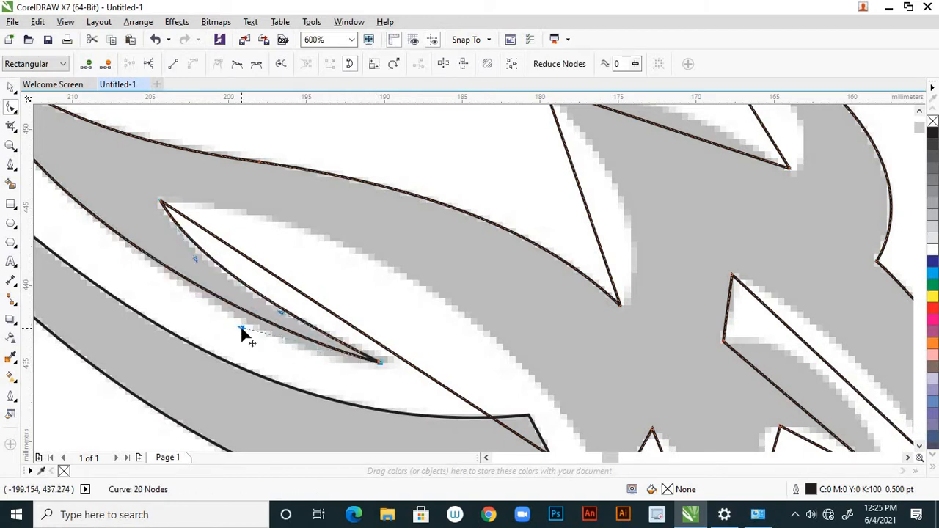
{"action": "left_click_drag", "start_coordinate": [241, 327], "coordinate": [236, 338]}
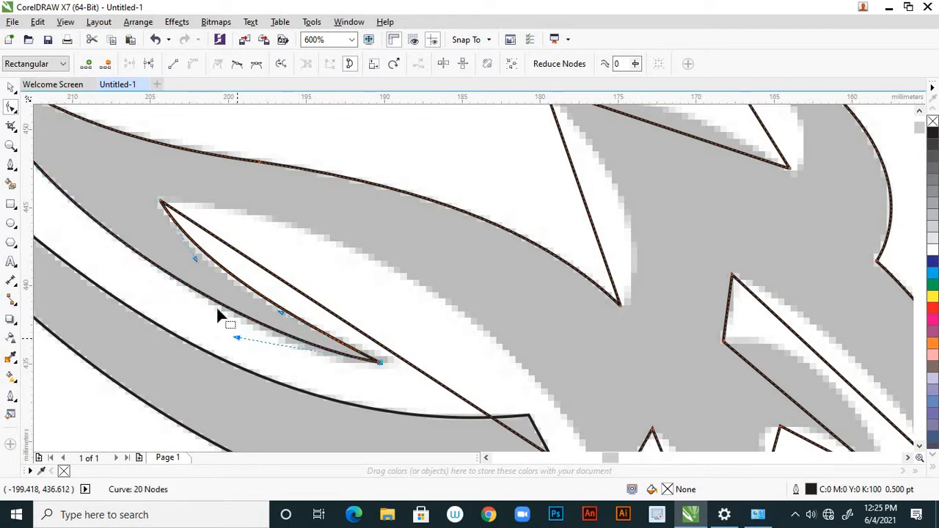
- Convert the long straight segment from the slit's inner corner to the body's lower point to a curve and bow it onto the artwork
{"action": "left_click", "coordinate": [320, 306]}
{"action": "scroll", "coordinate": [340, 273], "scroll_direction": "down", "scroll_amount": 1}
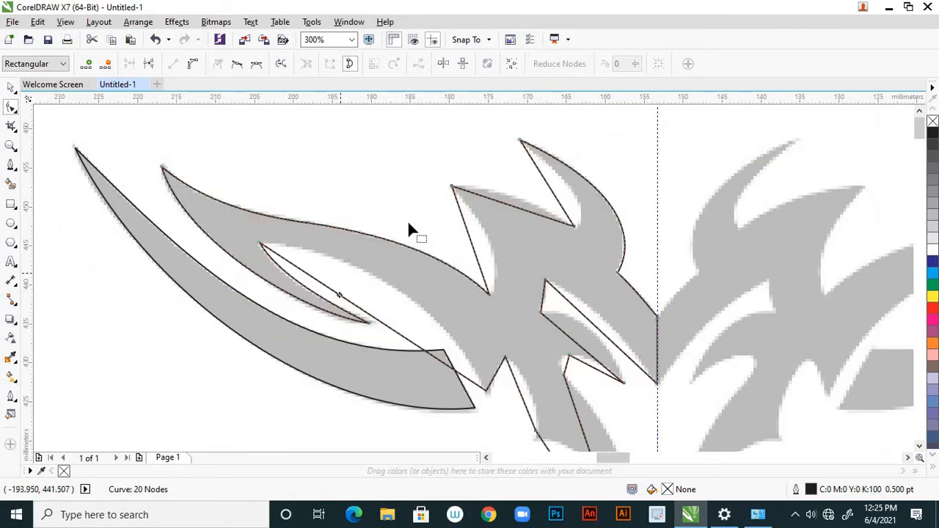
{"action": "left_click", "coordinate": [323, 286]}
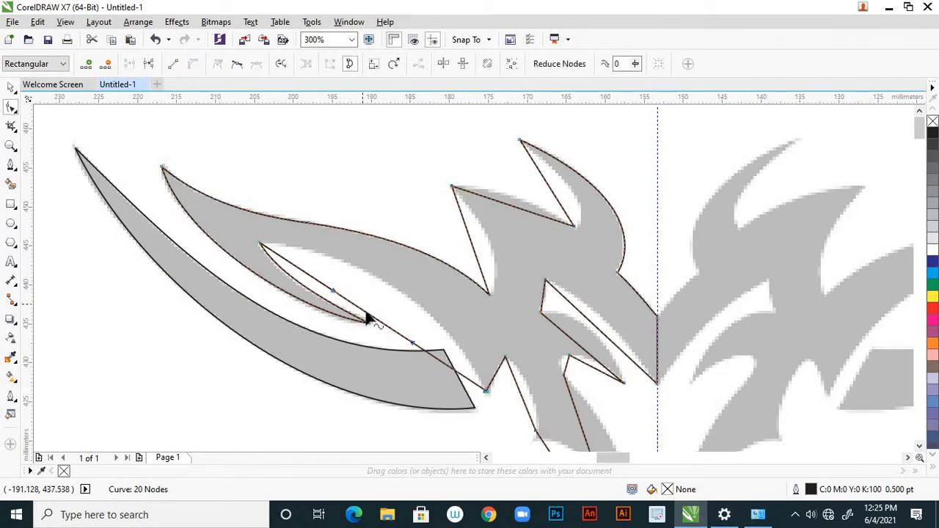
{"action": "left_click_drag", "start_coordinate": [366, 319], "coordinate": [394, 289]}
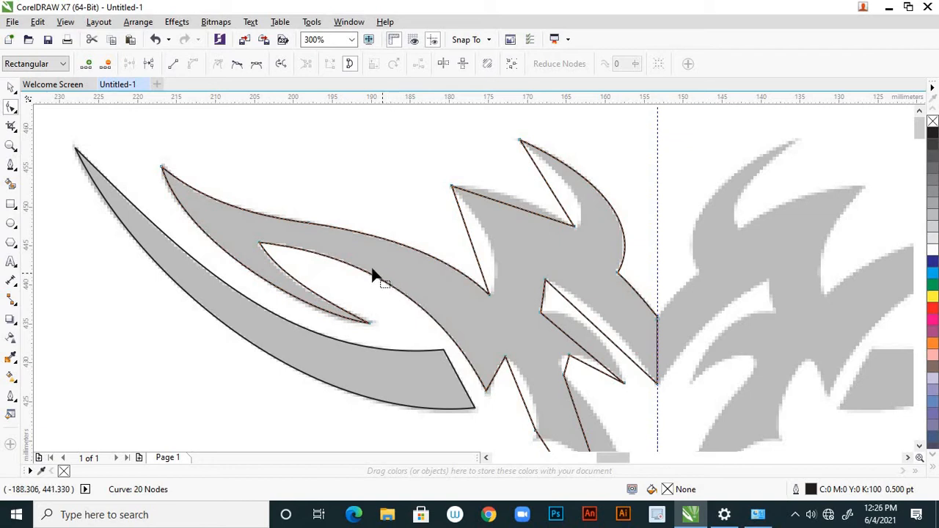
- Convert the middle spike's outer edge, rising from the inner wing's notch, to a curve and bend it inward onto the artwork
{"action": "scroll", "coordinate": [397, 269], "scroll_direction": "down", "scroll_amount": 1}
{"action": "scroll", "coordinate": [431, 262], "scroll_direction": "up", "scroll_amount": 2}
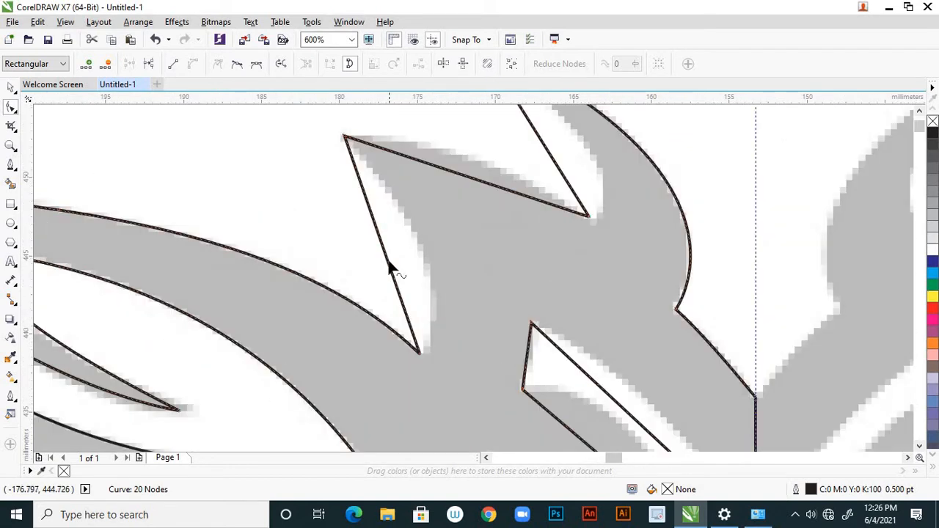
{"action": "left_click", "coordinate": [389, 265]}
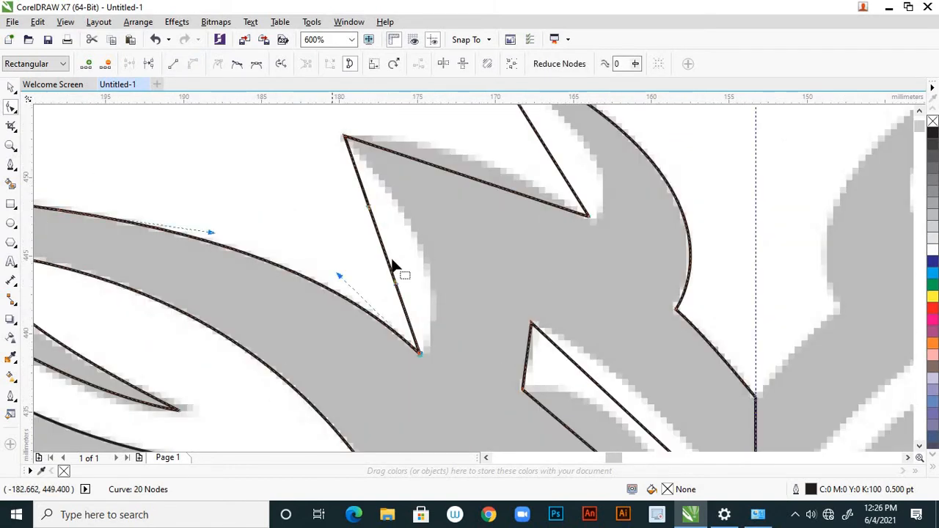
{"action": "left_click_drag", "start_coordinate": [389, 266], "coordinate": [424, 265]}
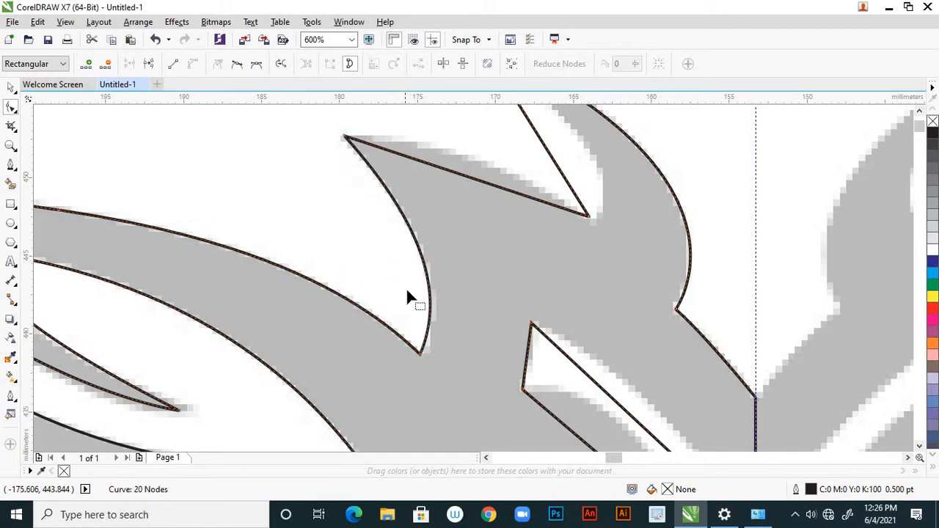
- Convert the middle spike's upper edge to a curve and bow it upward along the grey artwork
{"action": "scroll", "coordinate": [440, 249], "scroll_direction": "down", "scroll_amount": 1}
{"action": "scroll", "coordinate": [449, 240], "scroll_direction": "up", "scroll_amount": 1}
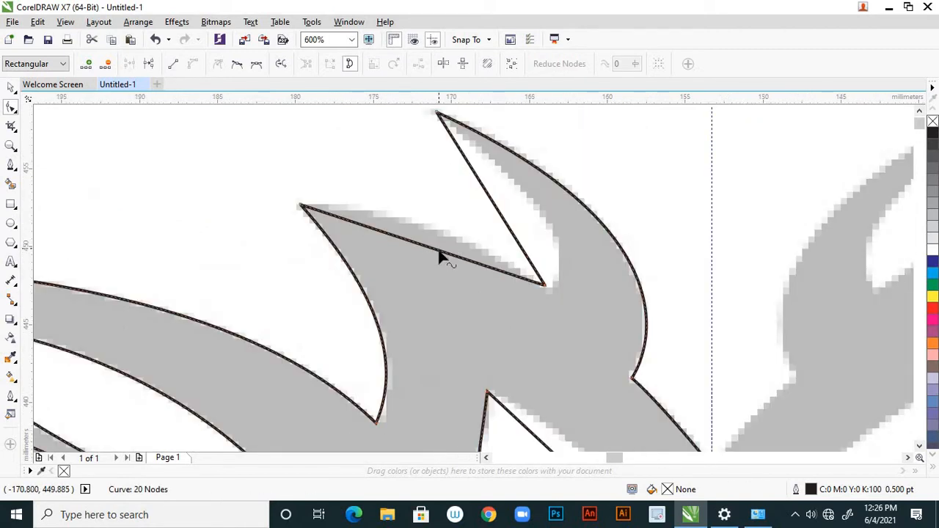
{"action": "left_click", "coordinate": [438, 251]}
{"action": "left_click", "coordinate": [192, 64]}
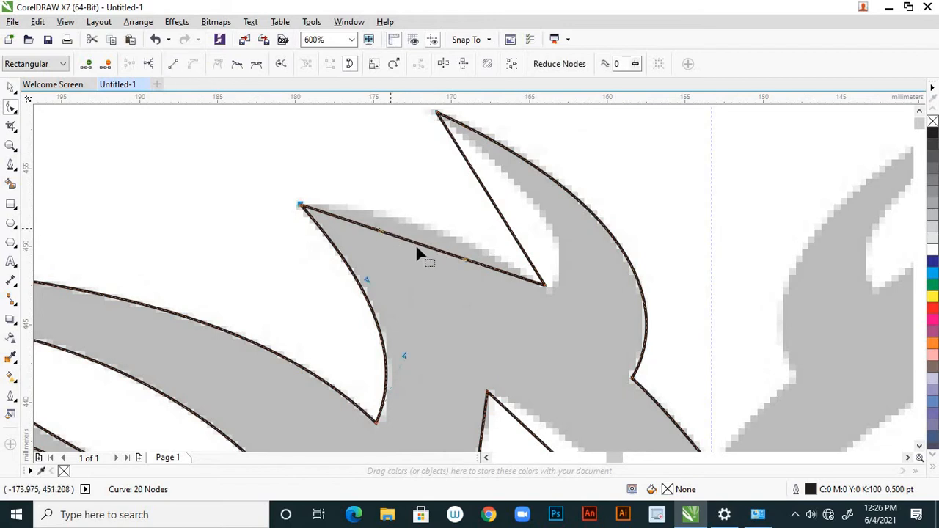
{"action": "left_click_drag", "start_coordinate": [421, 242], "coordinate": [425, 235]}
- Convert the top horn's straight inner edge to a curve and bend it onto the artwork
{"action": "scroll", "coordinate": [457, 231], "scroll_direction": "down", "scroll_amount": 1}
{"action": "scroll", "coordinate": [444, 250], "scroll_direction": "up", "scroll_amount": 2}
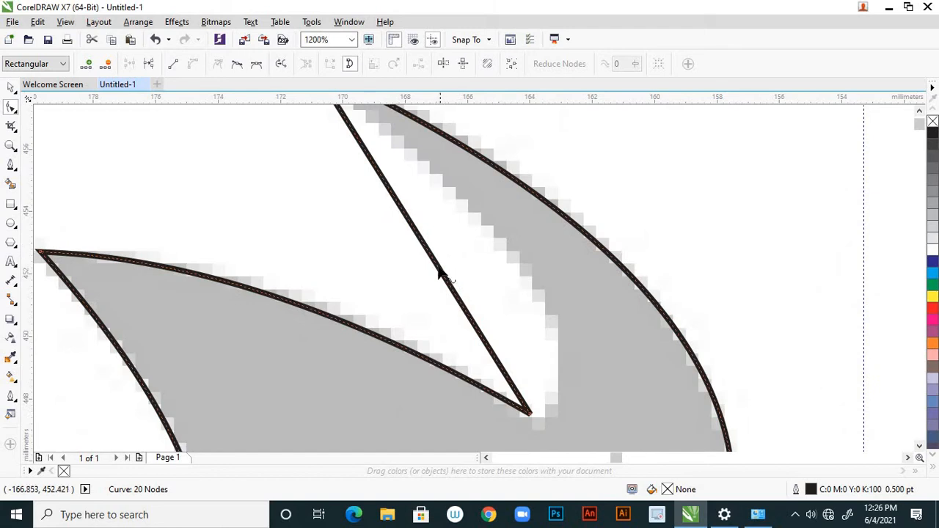
{"action": "left_click", "coordinate": [193, 64]}
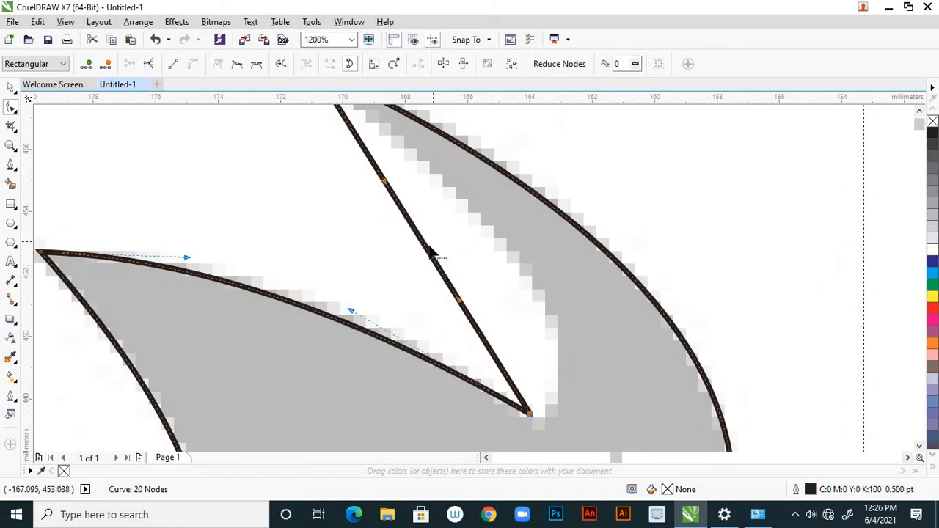
{"action": "left_click_drag", "start_coordinate": [431, 255], "coordinate": [530, 286]}
- Try to shift the notch node between the middle spike and the top horn toward the artwork's corner, and undo the move
{"action": "scroll", "coordinate": [503, 289], "scroll_direction": "down", "scroll_amount": 1}
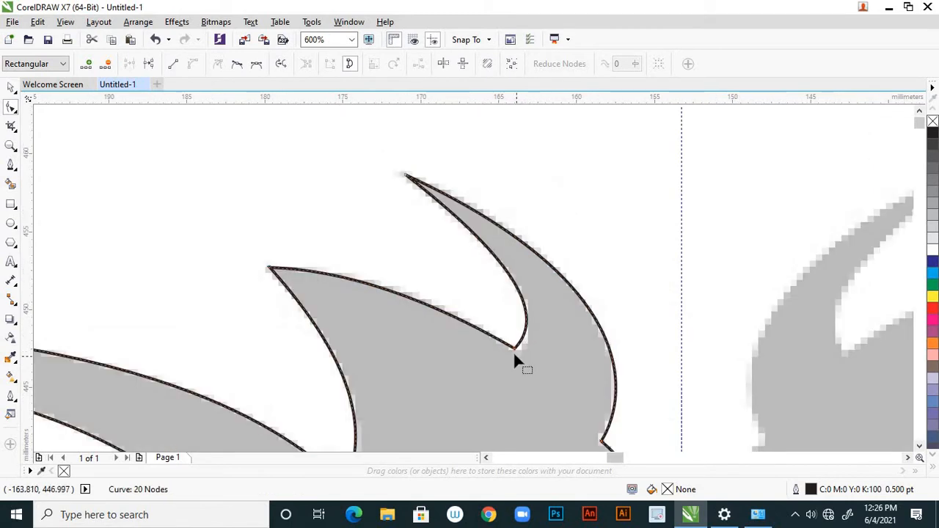
{"action": "scroll", "coordinate": [514, 359], "scroll_direction": "up", "scroll_amount": 2}
{"action": "left_click_drag", "start_coordinate": [512, 329], "coordinate": [528, 330]}
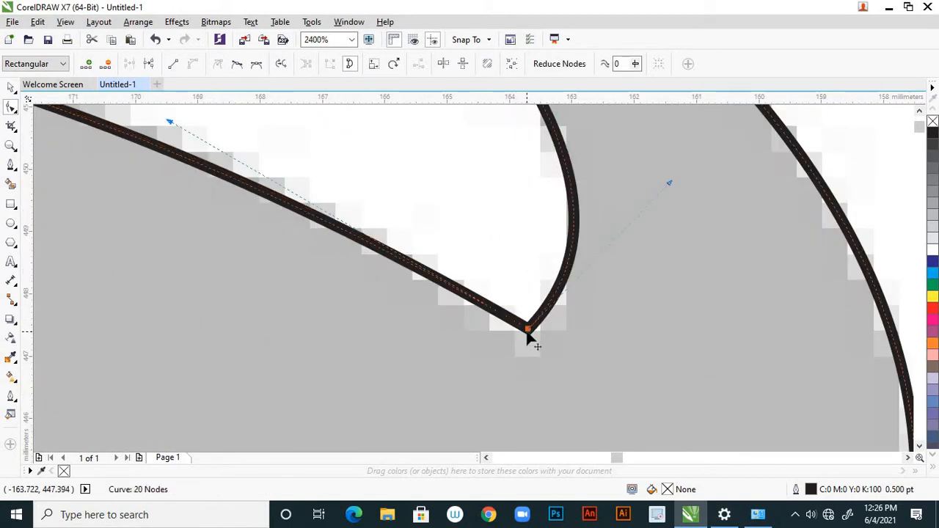
{"action": "key", "text": "ctrl+z"}
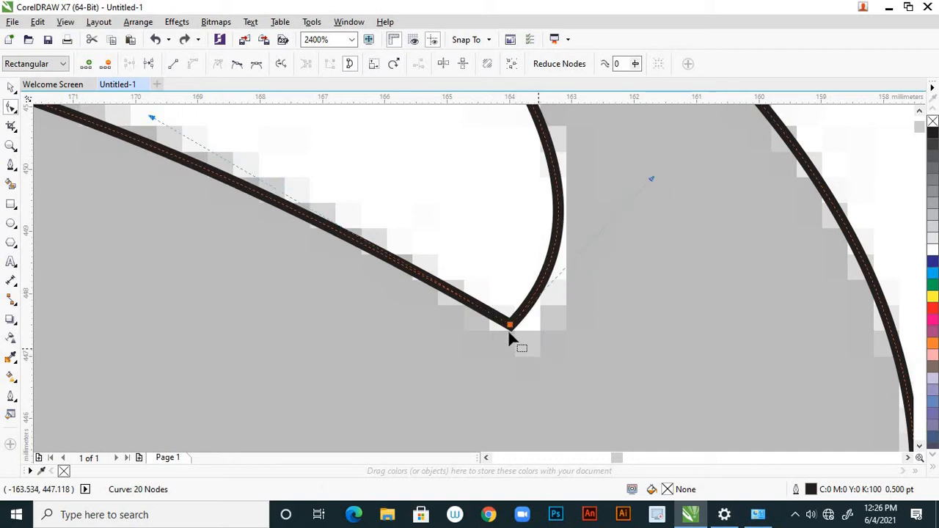
- Move the notch node between the middle spike and top horn onto the artwork's corner, and adjust its curve handle along the horn
{"action": "left_click_drag", "start_coordinate": [512, 325], "coordinate": [529, 329]}
{"action": "scroll", "coordinate": [528, 329], "scroll_direction": "down", "scroll_amount": 2}
{"action": "scroll", "coordinate": [566, 297], "scroll_direction": "up", "scroll_amount": 1}
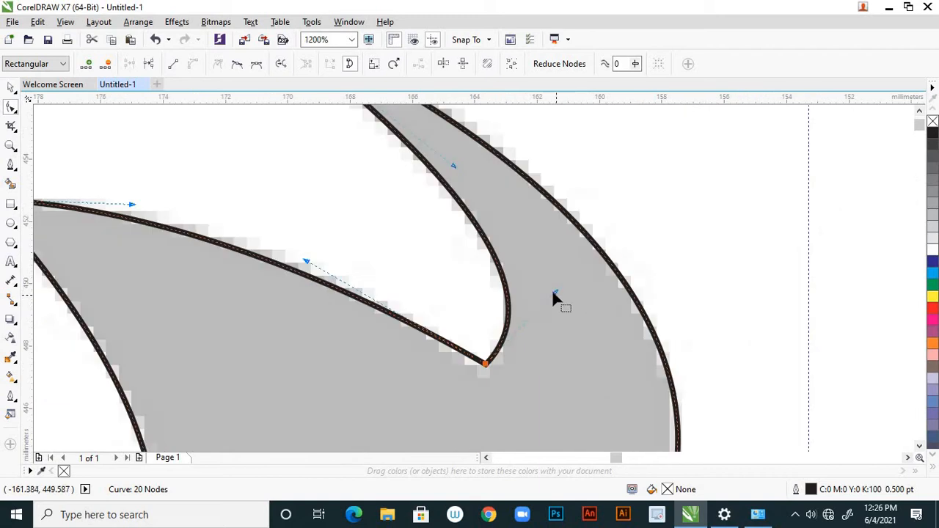
{"action": "left_click_drag", "start_coordinate": [556, 291], "coordinate": [545, 286]}
- Convert the central slit's long upper edge, running to the centre guideline, to a curve and bow it upward onto the artwork
{"action": "scroll", "coordinate": [456, 279], "scroll_direction": "down", "scroll_amount": 3}
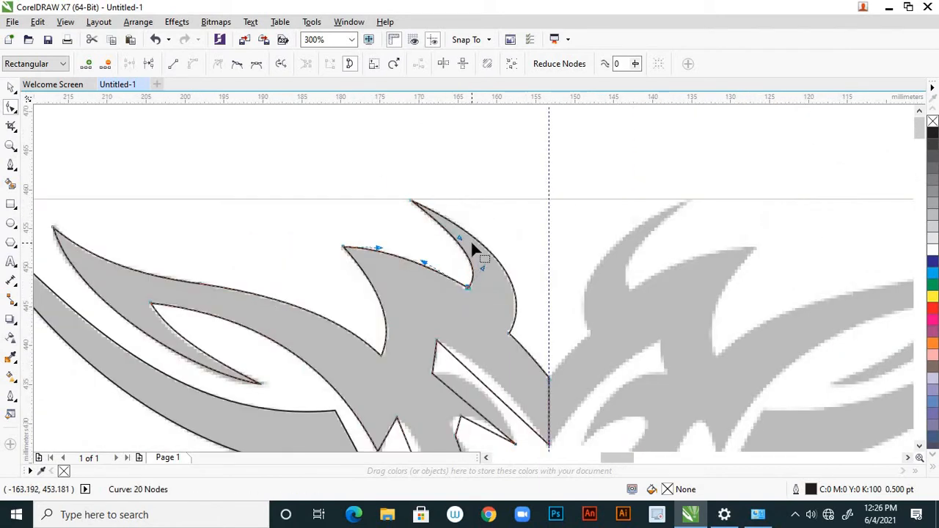
{"action": "scroll", "coordinate": [484, 335], "scroll_direction": "up", "scroll_amount": 2}
{"action": "left_click", "coordinate": [484, 301]}
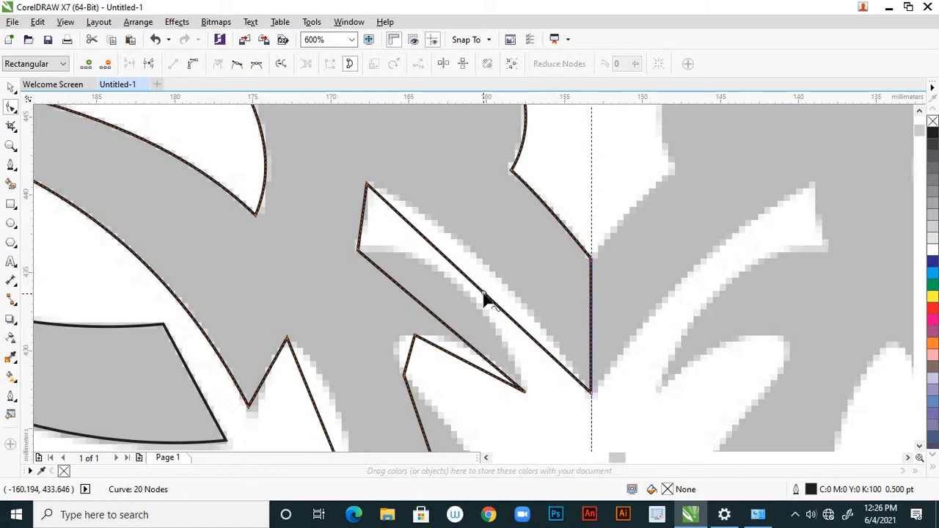
{"action": "left_click", "coordinate": [193, 63]}
{"action": "left_click", "coordinate": [359, 233]}
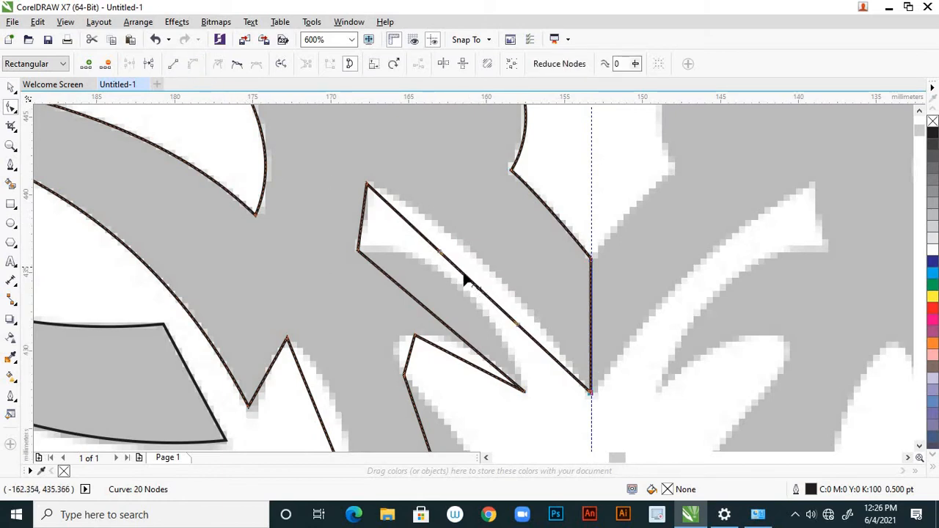
{"action": "left_click_drag", "start_coordinate": [469, 282], "coordinate": [478, 254]}
- Convert the central slit's straight lower edge to a curve and bow it upward along the grey artwork
{"action": "scroll", "coordinate": [465, 283], "scroll_direction": "down", "scroll_amount": 3}
{"action": "scroll", "coordinate": [454, 274], "scroll_direction": "up", "scroll_amount": 3}
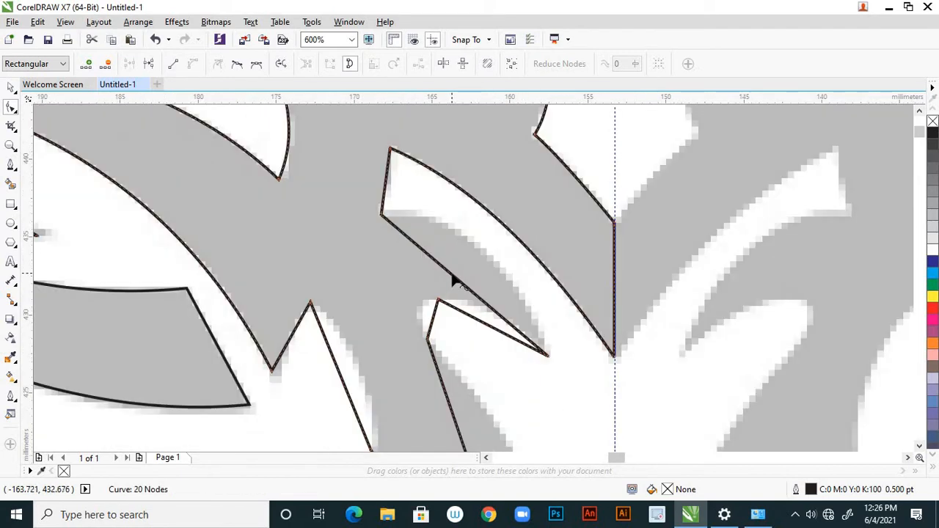
{"action": "left_click", "coordinate": [462, 282]}
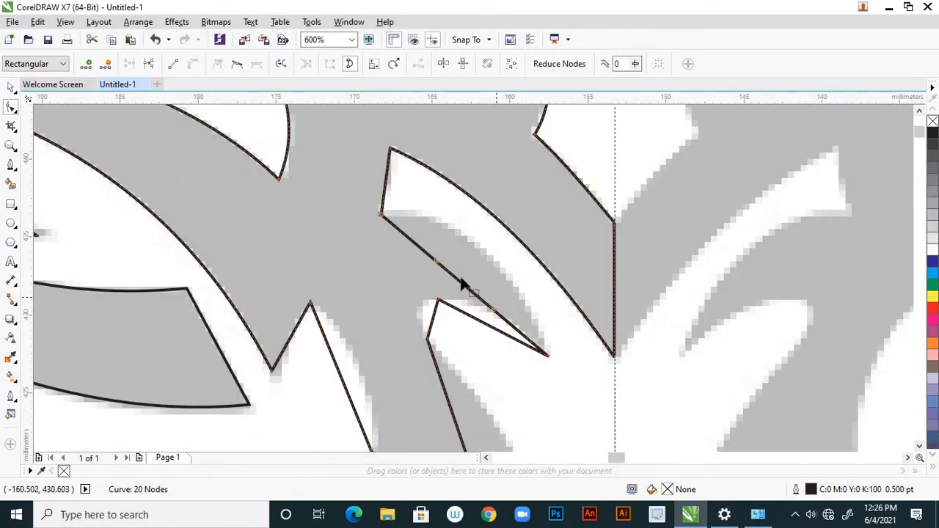
{"action": "left_click_drag", "start_coordinate": [462, 267], "coordinate": [476, 250]}
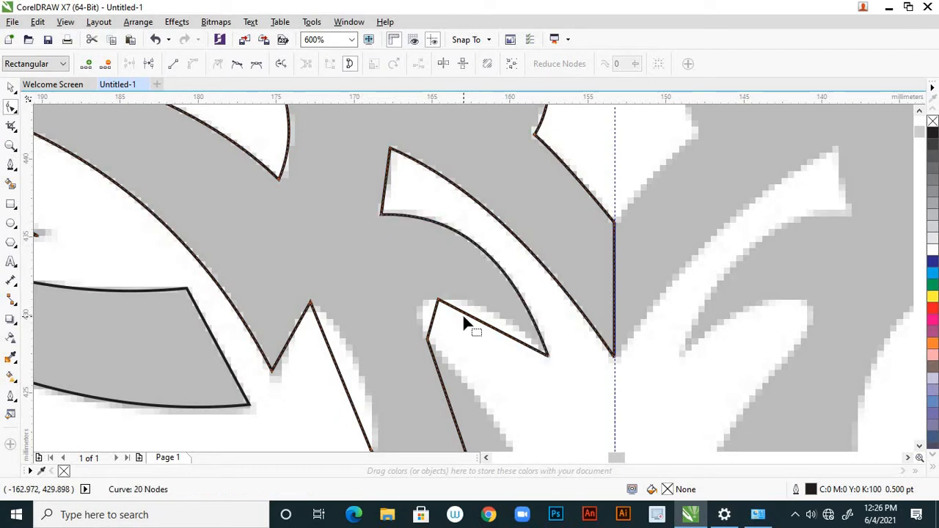
- Convert the short end and upper edge of the hooked notch below the slit to curves and bend them onto the artwork
{"action": "scroll", "coordinate": [462, 317], "scroll_direction": "up", "scroll_amount": 2}
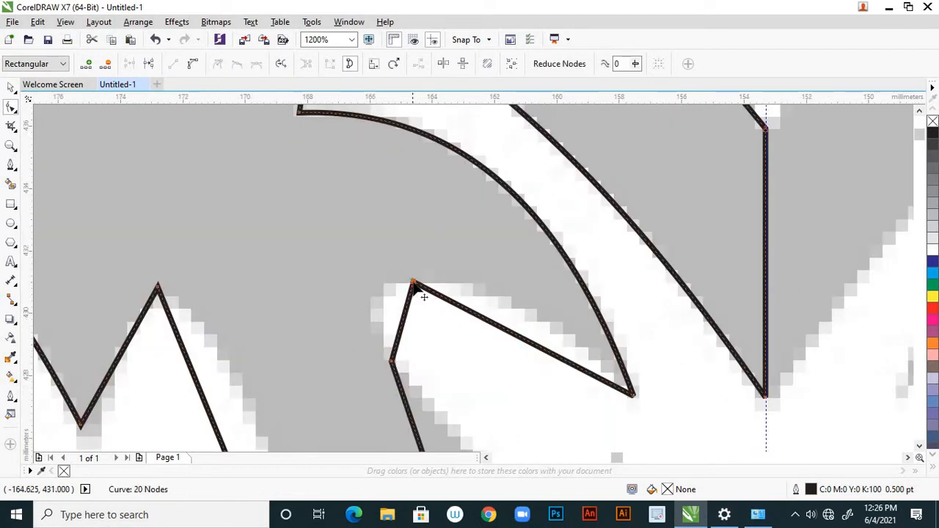
{"action": "mouse_move", "coordinate": [414, 284]}
{"action": "left_mouse_down"}
{"action": "mouse_move", "coordinate": [390, 287]}
{"action": "mouse_move", "coordinate": [416, 285]}
{"action": "left_mouse_up"}
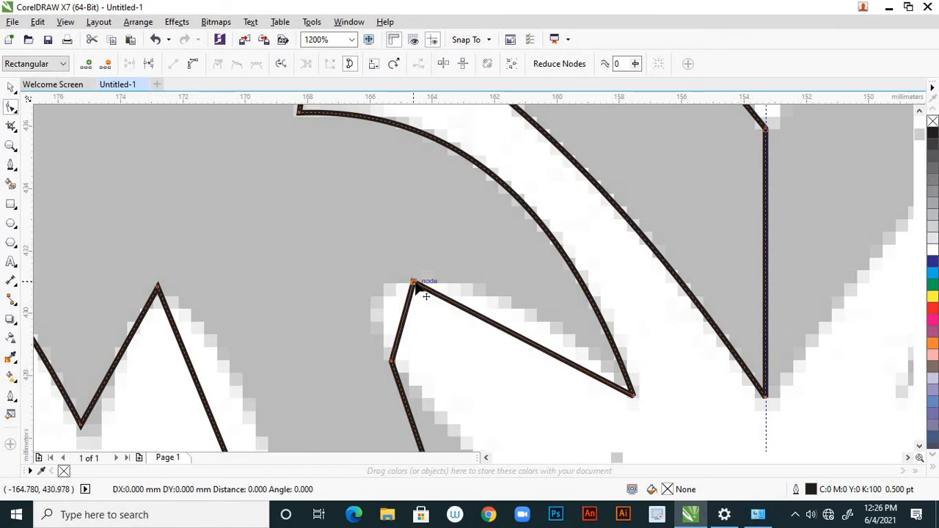
{"action": "left_click", "coordinate": [402, 316]}
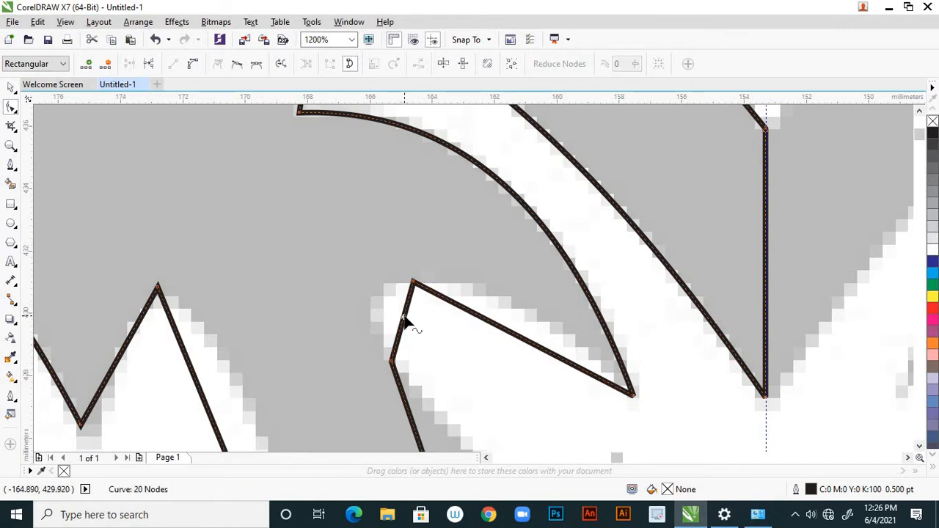
{"action": "left_click", "coordinate": [193, 64]}
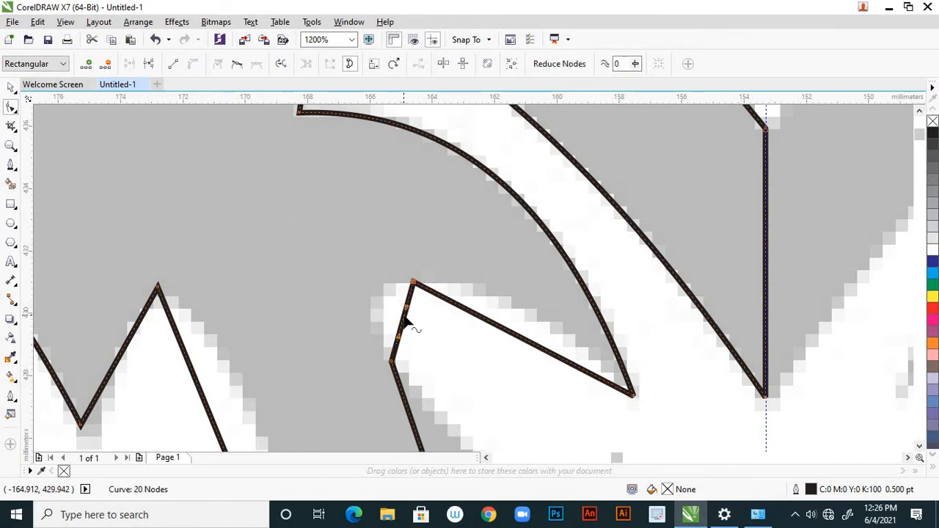
{"action": "left_click_drag", "start_coordinate": [404, 318], "coordinate": [386, 310]}
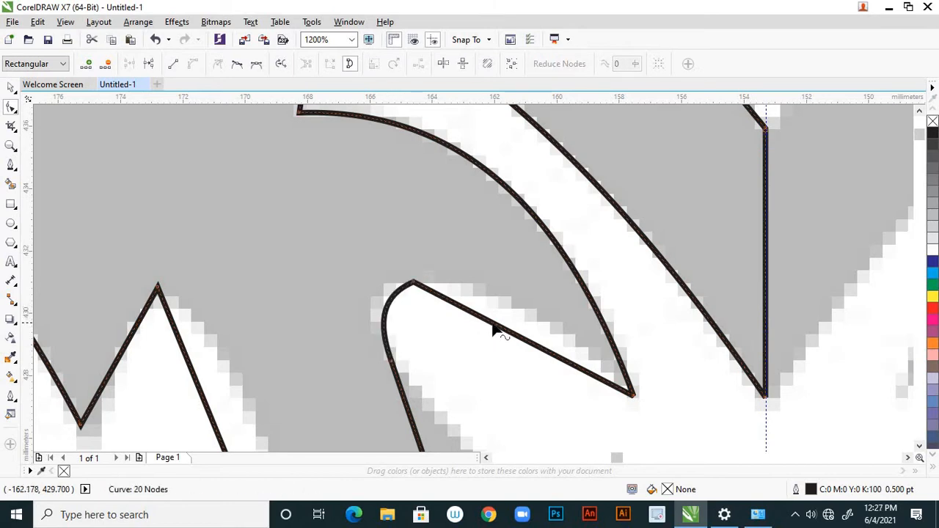
{"action": "left_click", "coordinate": [192, 64]}
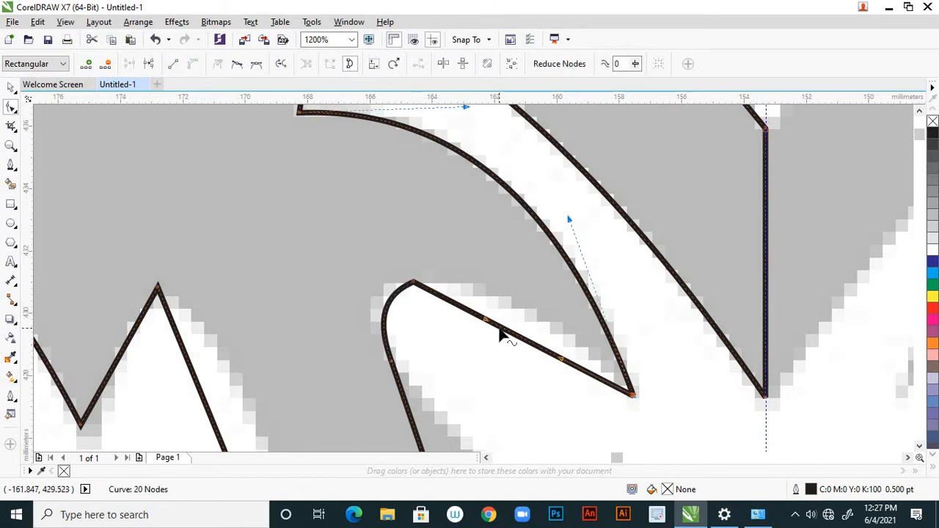
{"action": "left_click_drag", "start_coordinate": [501, 333], "coordinate": [511, 306]}
- Bend the lower fang's long inner edge, from the hooked notch to the bottom tip, outward onto the artwork
{"action": "scroll", "coordinate": [470, 294], "scroll_direction": "down", "scroll_amount": 2}
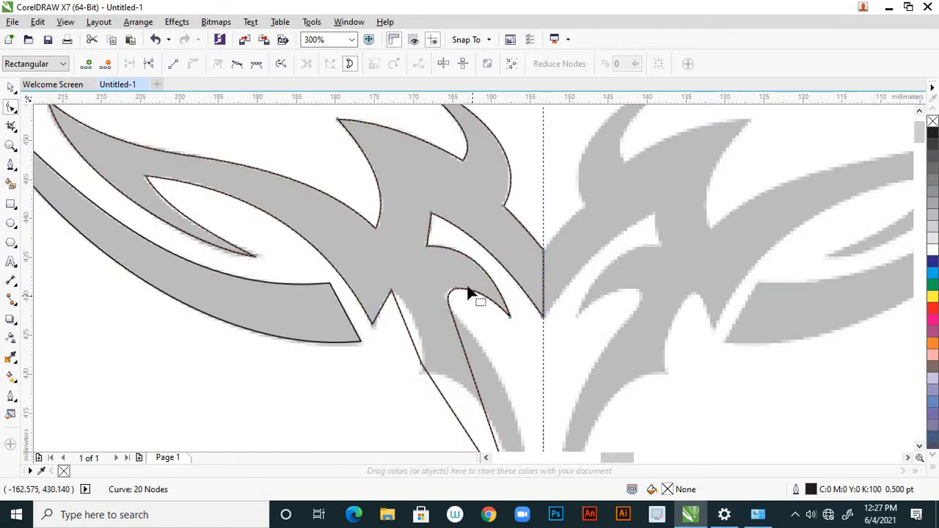
{"action": "scroll", "coordinate": [466, 298], "scroll_direction": "down", "scroll_amount": 1}
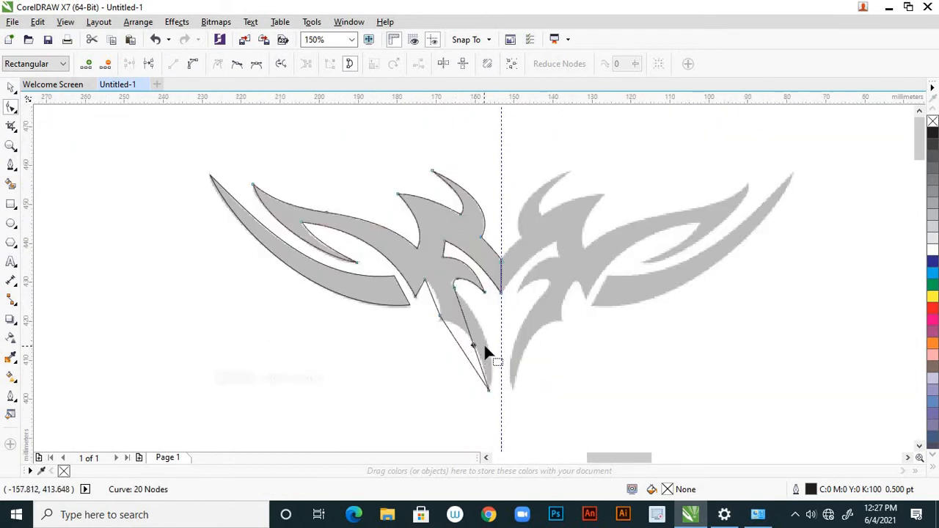
{"action": "scroll", "coordinate": [484, 347], "scroll_direction": "up", "scroll_amount": 2}
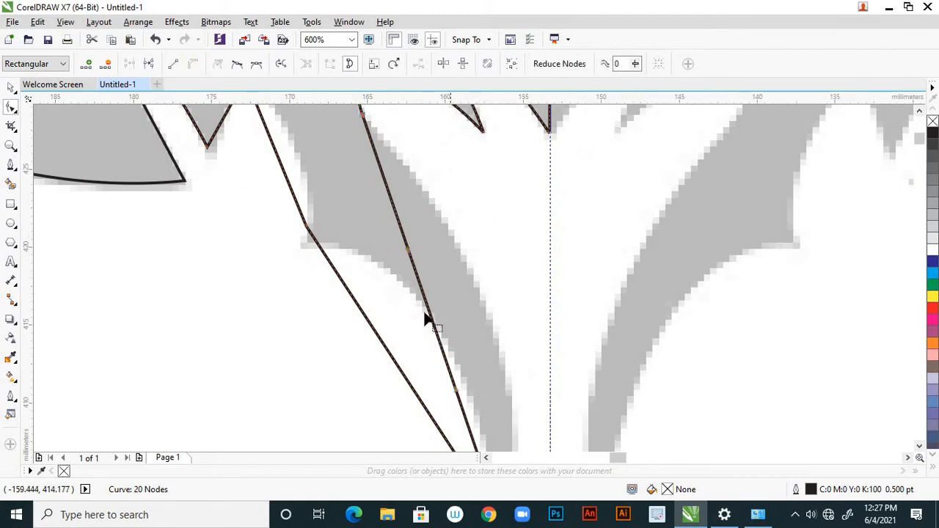
{"action": "left_click_drag", "start_coordinate": [479, 322], "coordinate": [487, 315]}
- Convert the lower fang's upper outer edge, between the notch peak and the side corner, to a curve and bend it inward onto the artwork
{"action": "scroll", "coordinate": [487, 317], "scroll_direction": "down", "scroll_amount": 2}
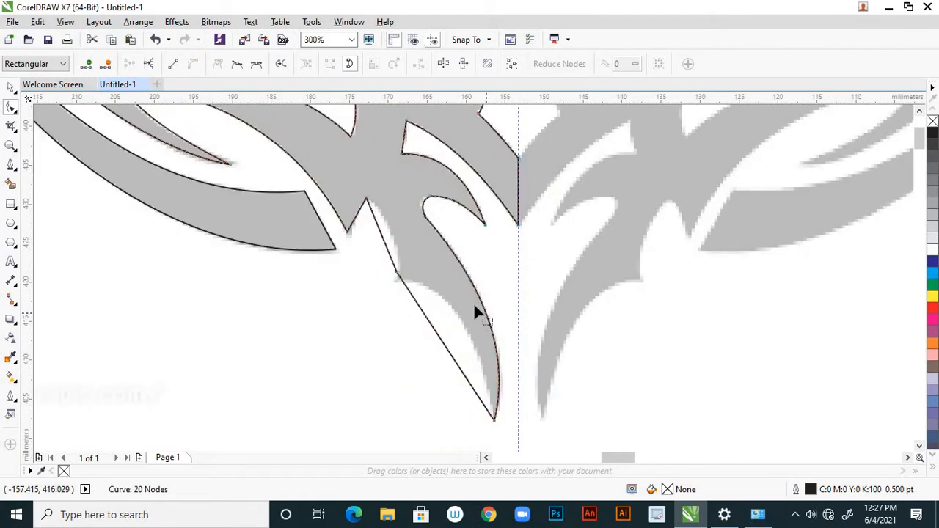
{"action": "scroll", "coordinate": [378, 211], "scroll_direction": "up", "scroll_amount": 2}
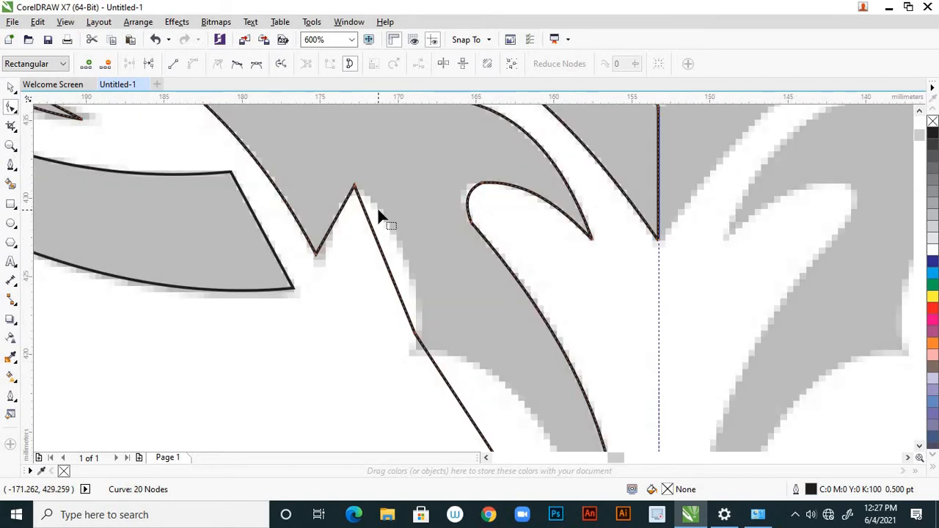
{"action": "left_click", "coordinate": [386, 267]}
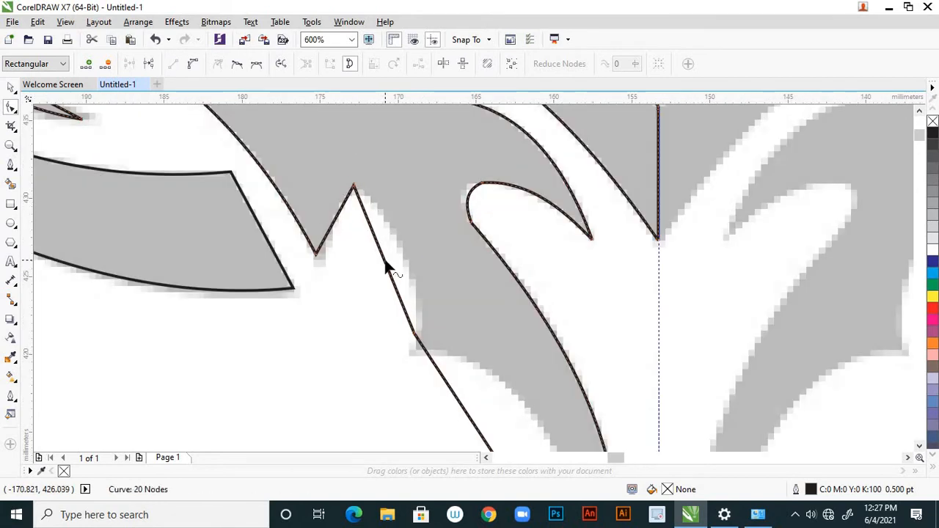
{"action": "left_click", "coordinate": [193, 65]}
{"action": "left_click", "coordinate": [385, 258]}
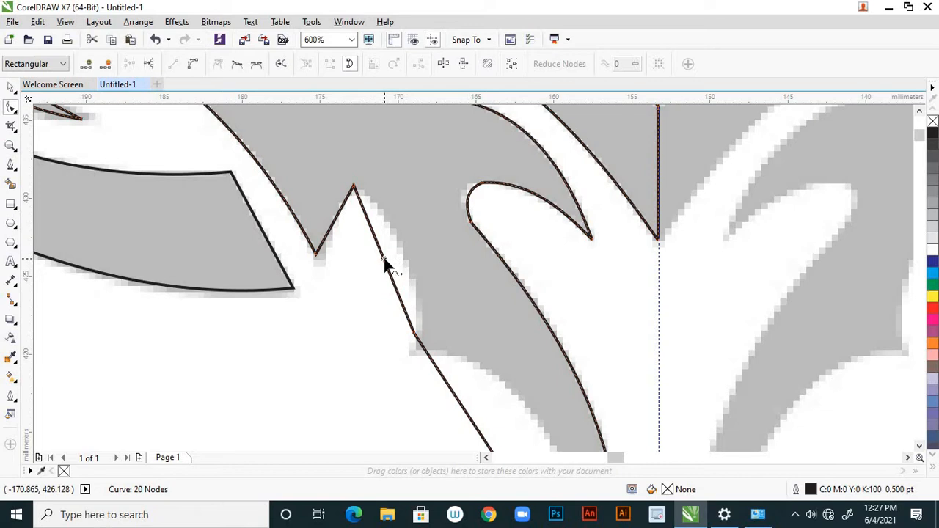
{"action": "left_click", "coordinate": [193, 64]}
{"action": "left_click", "coordinate": [386, 266]}
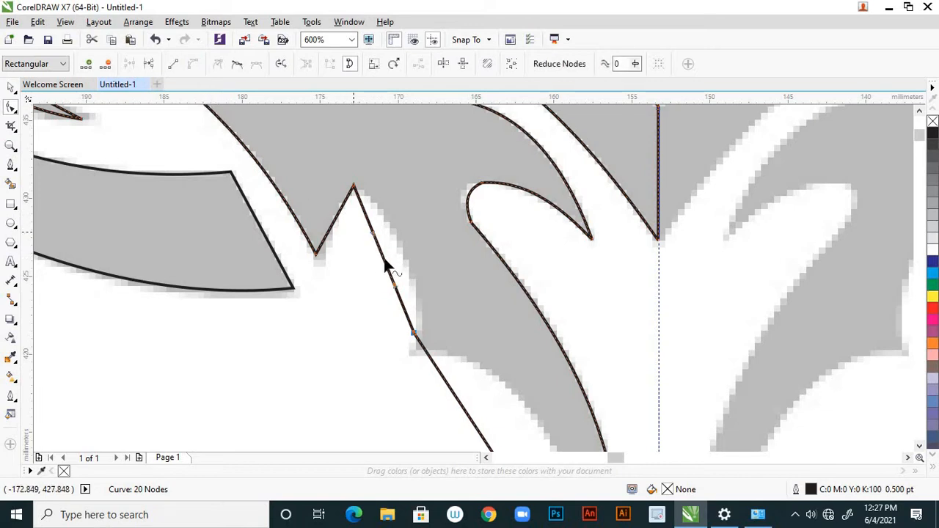
{"action": "left_click_drag", "start_coordinate": [398, 268], "coordinate": [408, 259]}
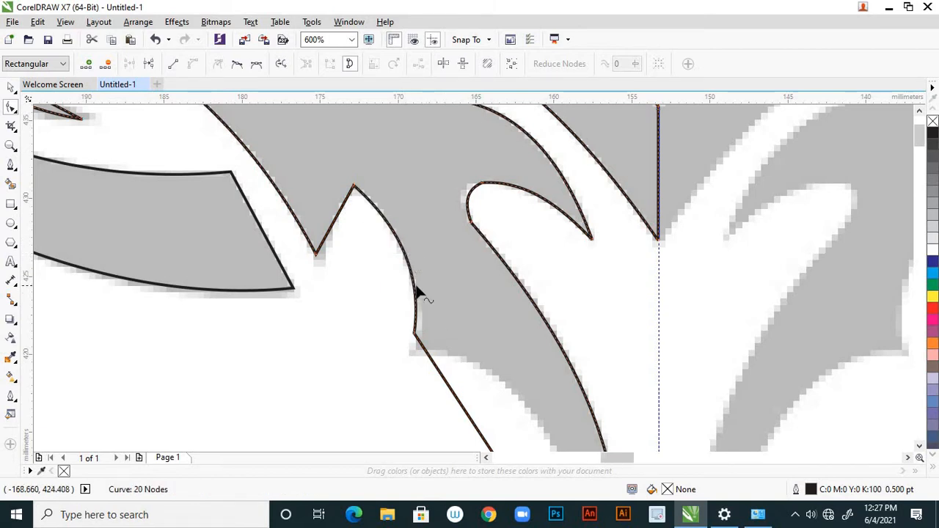
- Convert the lower fang's outer edge, from the side corner to the bottom tip, to a curve and bend it inward onto the artwork
{"action": "scroll", "coordinate": [415, 294], "scroll_direction": "down", "scroll_amount": 3}
{"action": "scroll", "coordinate": [419, 322], "scroll_direction": "up", "scroll_amount": 3}
{"action": "left_click", "coordinate": [482, 326]}
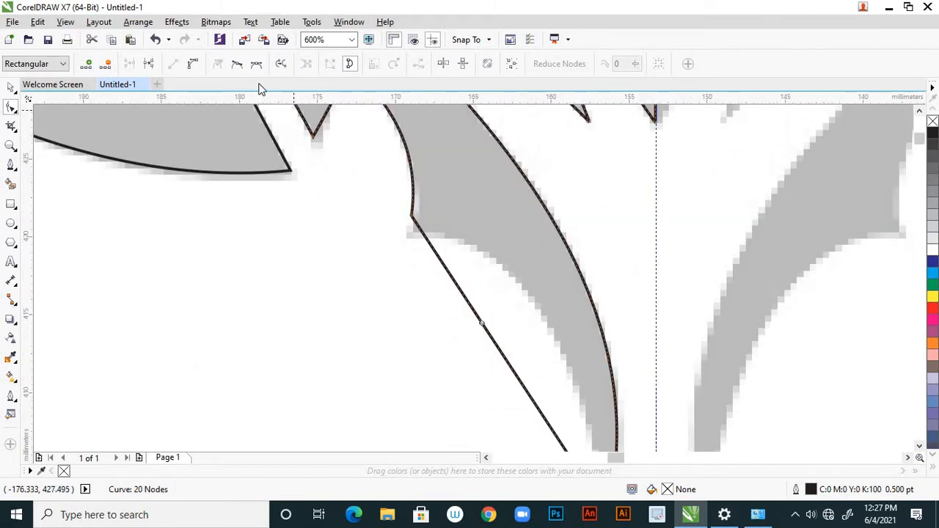
{"action": "left_click", "coordinate": [193, 64]}
{"action": "left_click_drag", "start_coordinate": [502, 356], "coordinate": [539, 315]}
- Move the lower fang's side corner node onto the artwork's corner and adjust its handle to fit the edge below
{"action": "scroll", "coordinate": [472, 239], "scroll_direction": "down", "scroll_amount": 2}
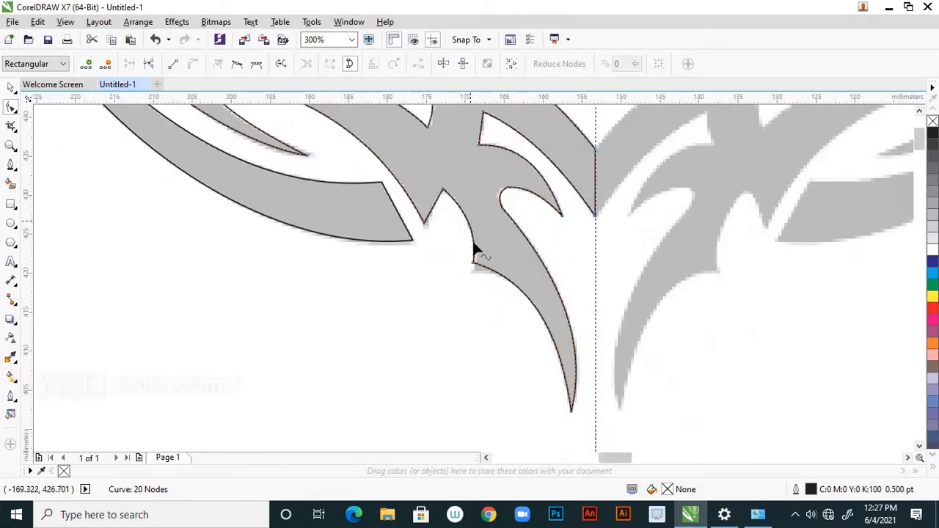
{"action": "scroll", "coordinate": [479, 328], "scroll_direction": "up", "scroll_amount": 3}
{"action": "left_click_drag", "start_coordinate": [472, 326], "coordinate": [477, 346]}
{"action": "scroll", "coordinate": [448, 327], "scroll_direction": "down", "scroll_amount": 2}
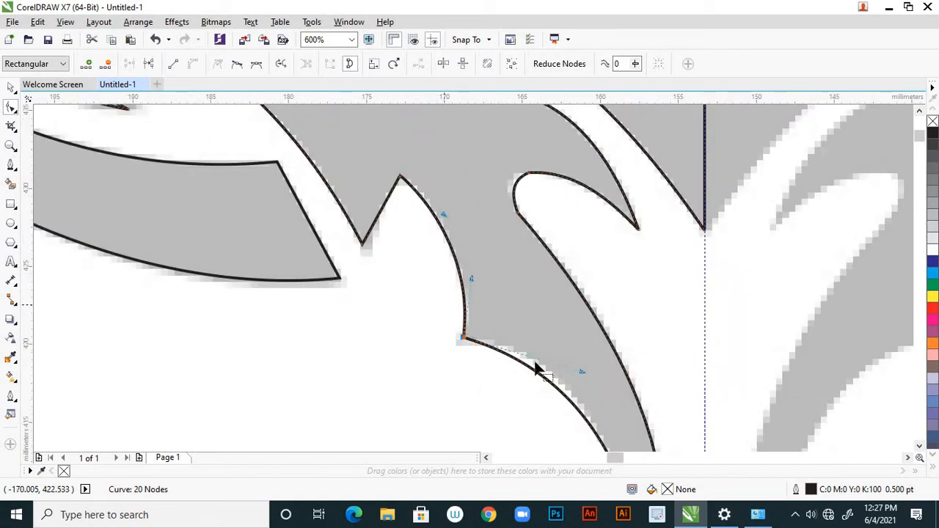
{"action": "left_click_drag", "start_coordinate": [579, 367], "coordinate": [588, 360]}
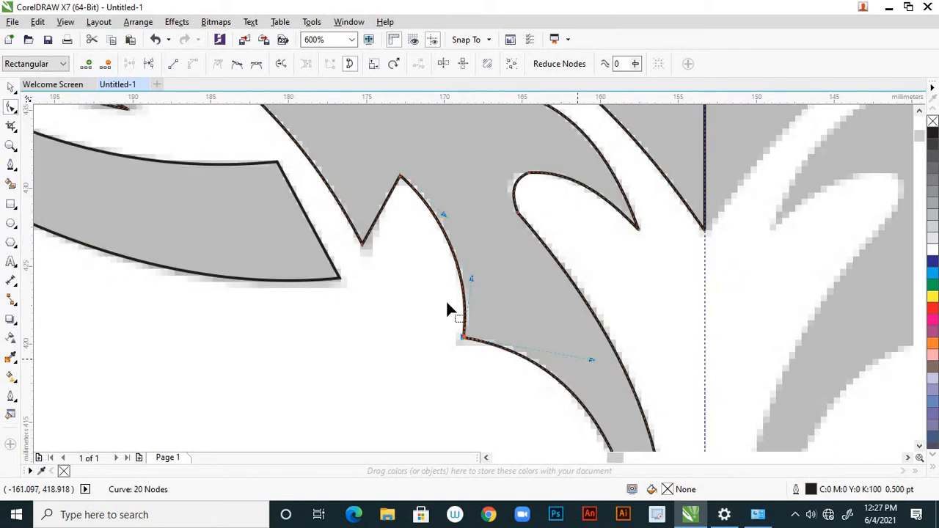
- Fill the traced main tribal shape with black (C:0 M:0 Y:0 K:100)
{"action": "scroll", "coordinate": [440, 297], "scroll_direction": "down", "scroll_amount": 2}
{"action": "scroll", "coordinate": [436, 297], "scroll_direction": "down", "scroll_amount": 1}
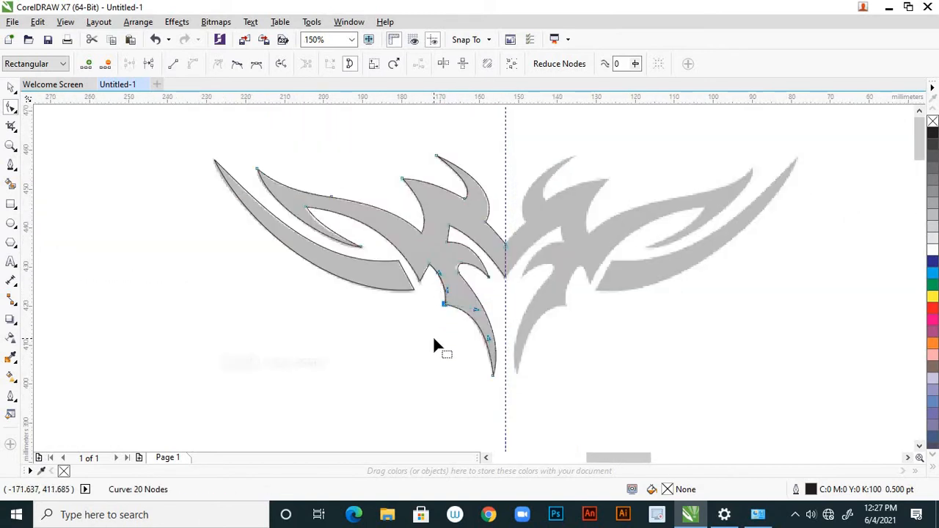
{"action": "scroll", "coordinate": [342, 266], "scroll_direction": "up", "scroll_amount": 3}
{"action": "scroll", "coordinate": [386, 299], "scroll_direction": "down", "scroll_amount": 1}
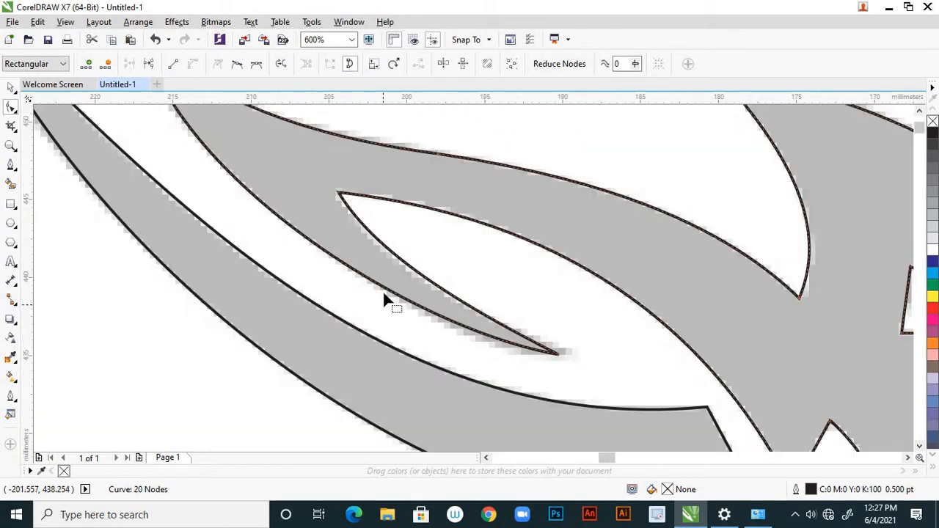
{"action": "scroll", "coordinate": [363, 294], "scroll_direction": "down", "scroll_amount": 3}
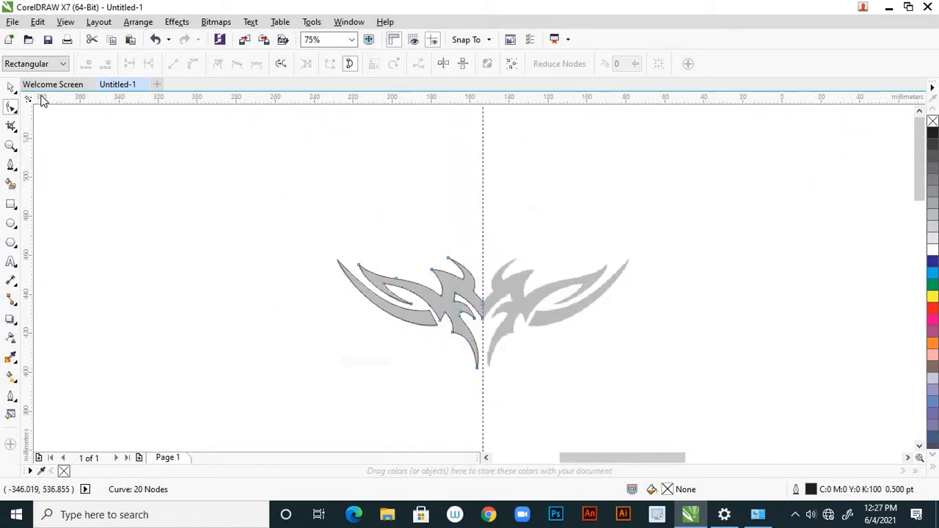
{"action": "left_click", "coordinate": [154, 220]}
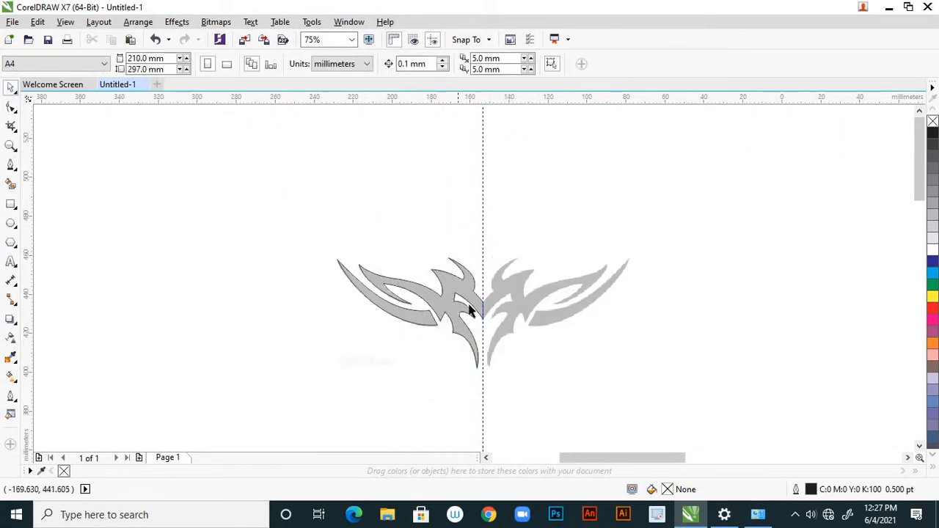
{"action": "scroll", "coordinate": [468, 307], "scroll_direction": "up", "scroll_amount": 1}
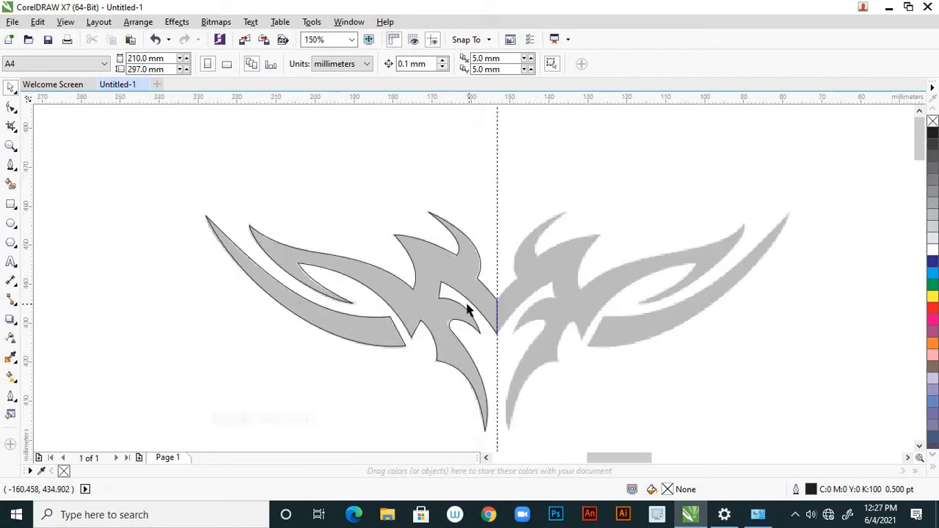
{"action": "left_click", "coordinate": [382, 301]}
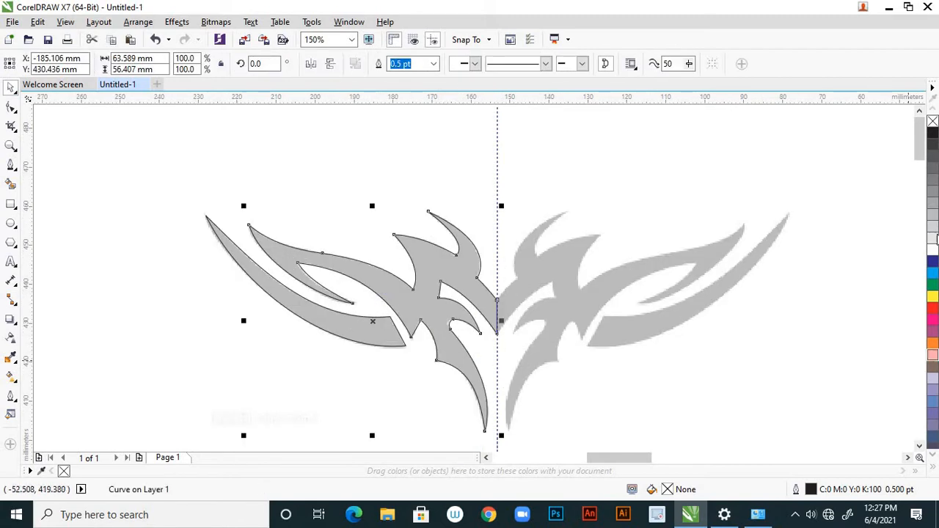
{"action": "left_click", "coordinate": [932, 134]}
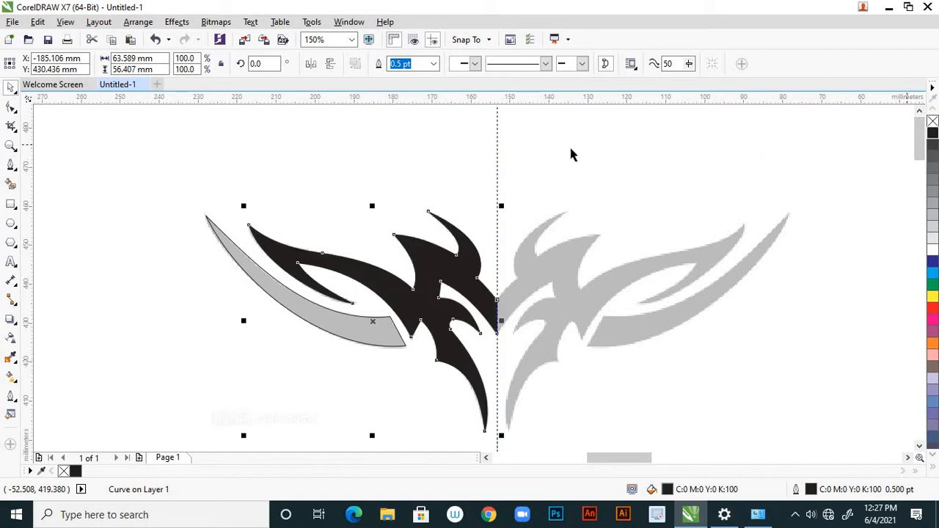
- Fill the separate outer blade shape below the main tribal shape with black (C:0 M:0 Y:0 K:100)
{"action": "key", "text": "Escape"}
{"action": "left_click", "coordinate": [359, 344]}
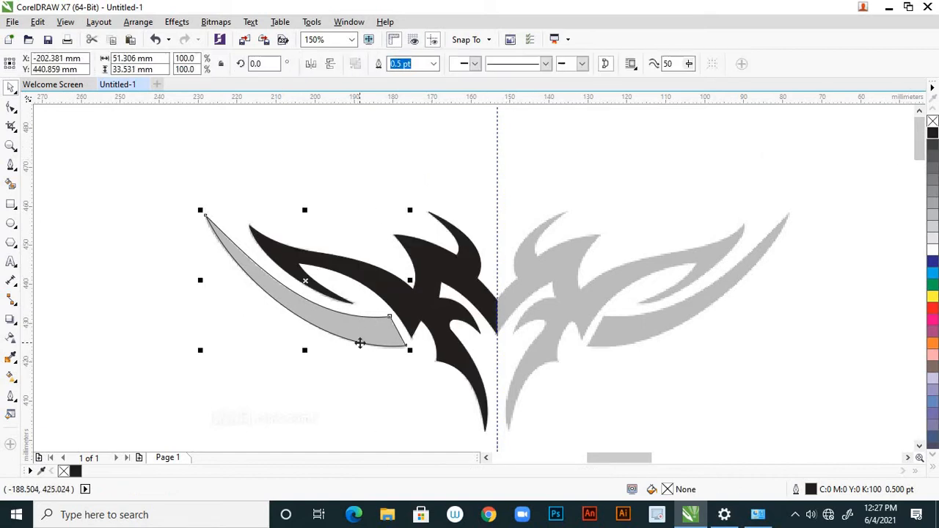
{"action": "left_click", "coordinate": [932, 133]}
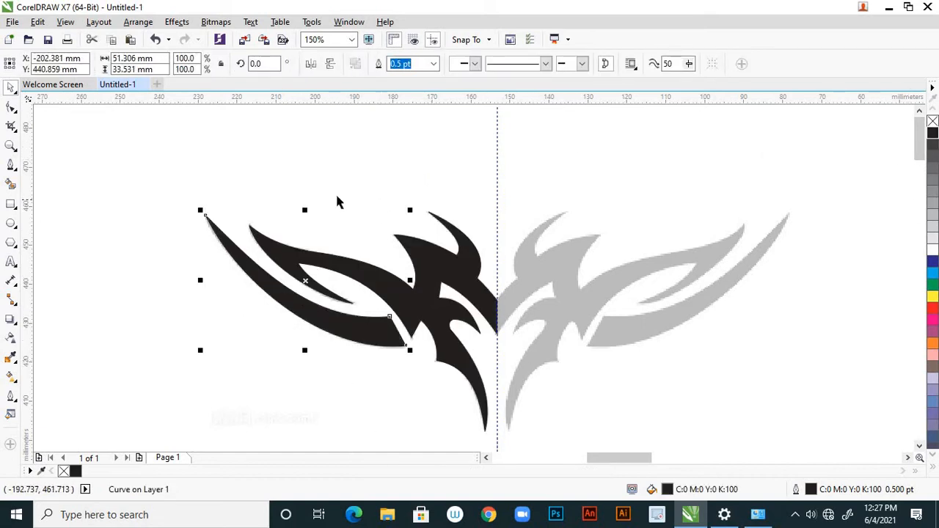
- Remove the outline from both black traced shapes by setting their outline width to None
{"action": "left_click", "coordinate": [352, 167]}
{"action": "left_click", "coordinate": [355, 333]}
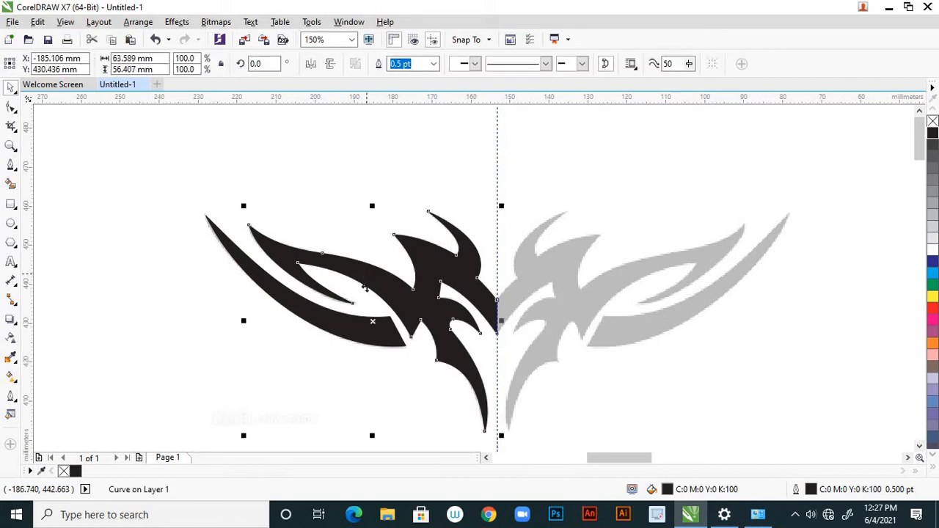
{"action": "left_click", "coordinate": [355, 332], "text": "shift"}
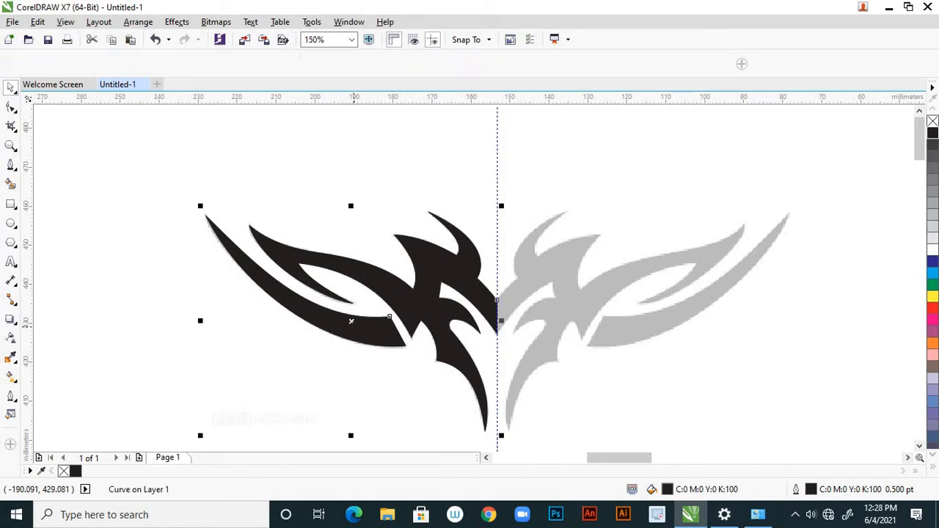
{"action": "left_click", "coordinate": [574, 64]}
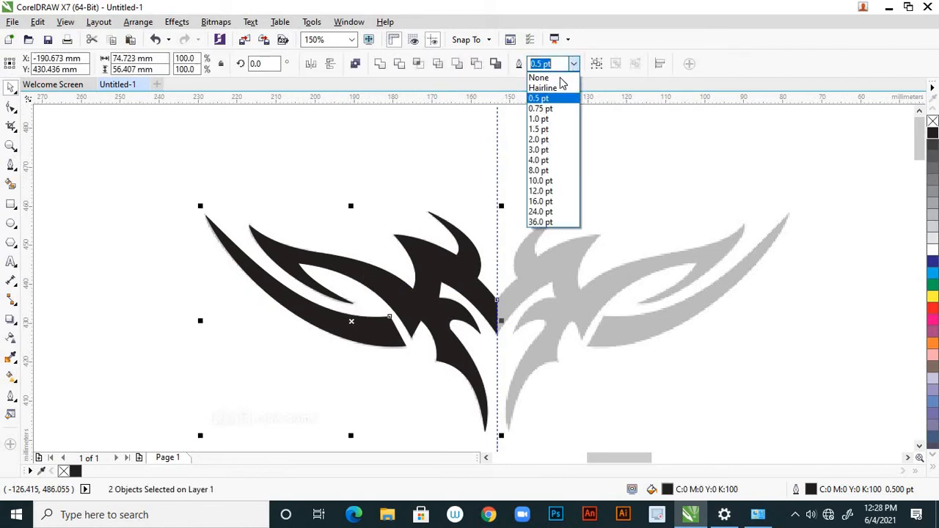
{"action": "left_click", "coordinate": [546, 76]}
{"action": "left_click", "coordinate": [473, 229]}
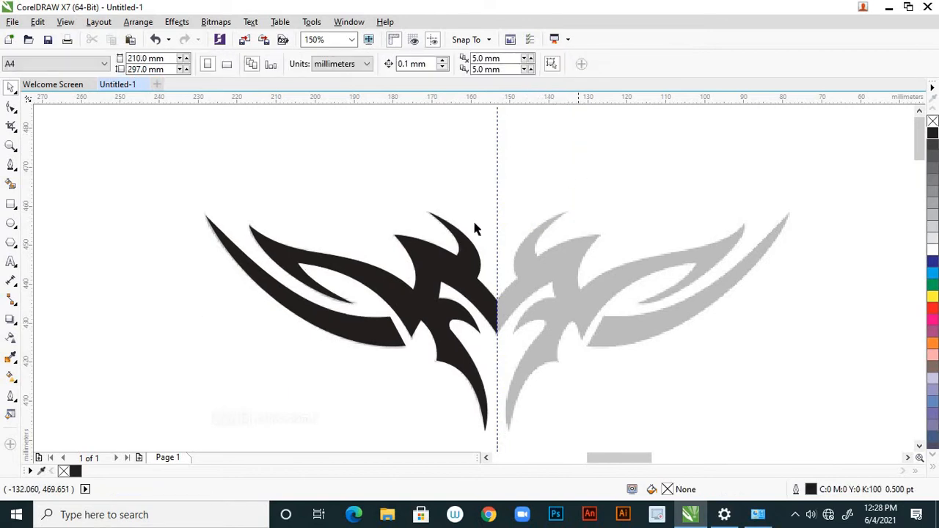
- Group the main tribal shape and the separate outer blade shape into one object
{"action": "left_click", "coordinate": [461, 262]}
{"action": "left_click", "coordinate": [308, 323], "text": "shift"}
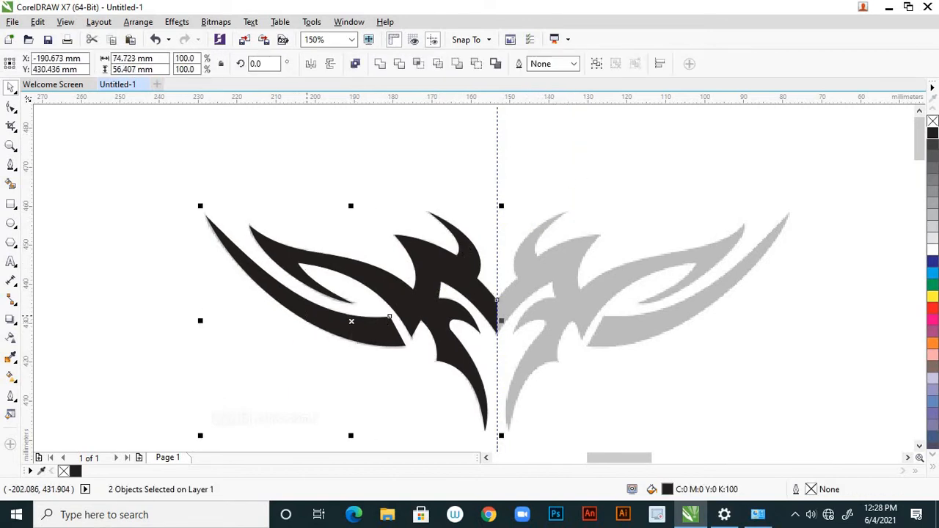
{"action": "right_click", "coordinate": [309, 321]}
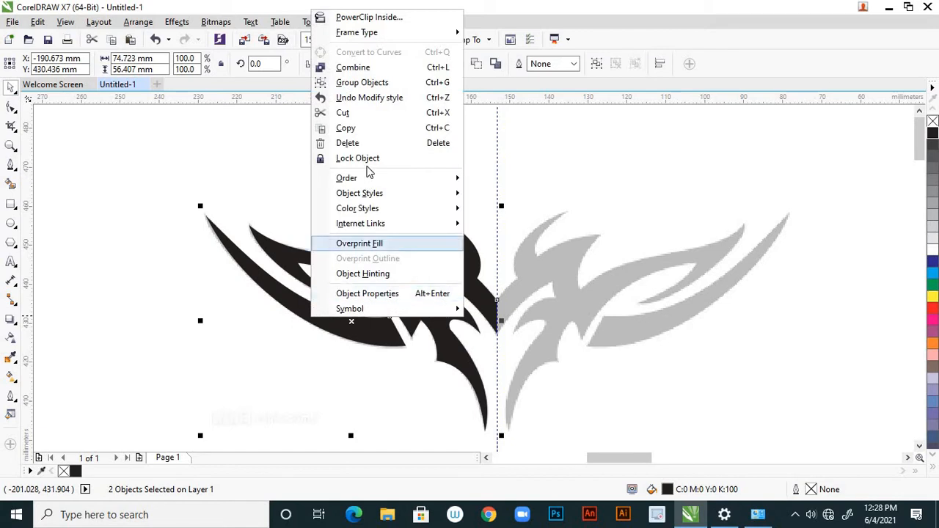
{"action": "left_click", "coordinate": [367, 83]}
{"action": "left_click", "coordinate": [392, 144]}
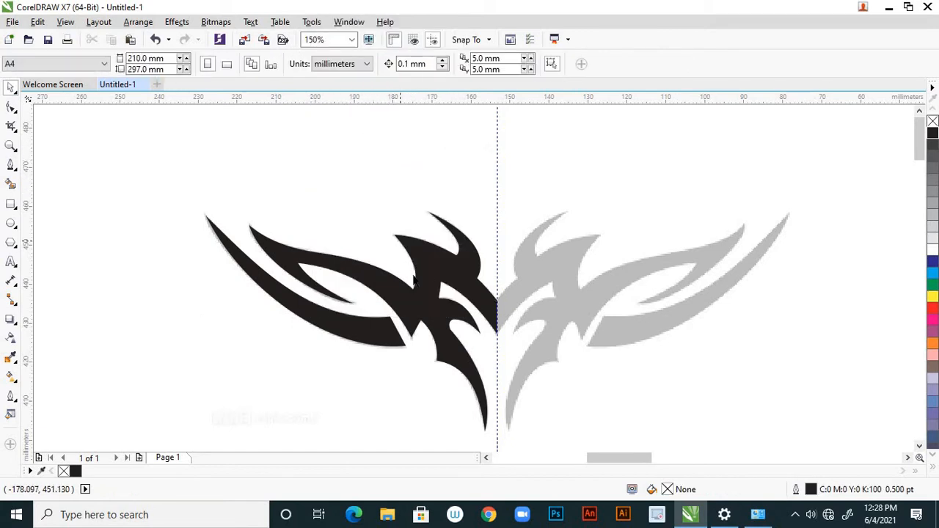
- Create a horizontally mirrored duplicate of the grouped left half, keeping the original in place
{"action": "left_click", "coordinate": [389, 317]}
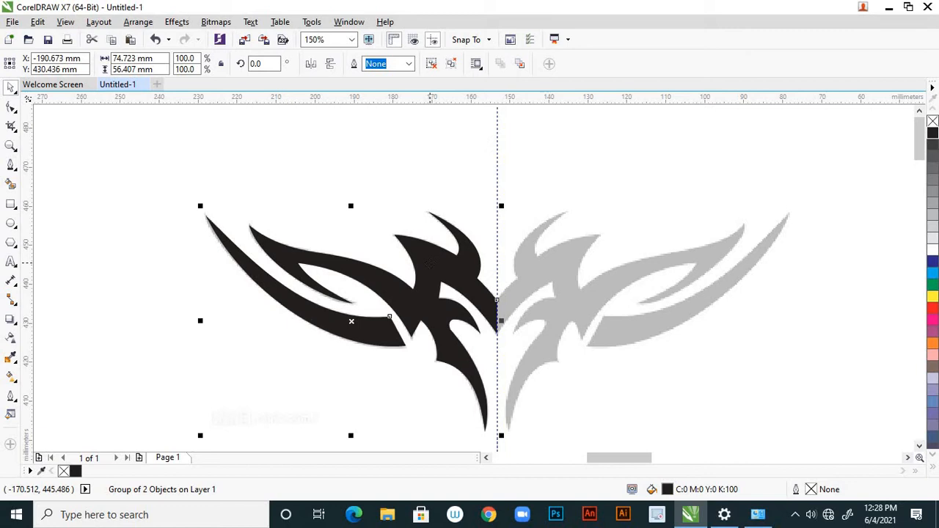
{"action": "left_click", "coordinate": [329, 67]}
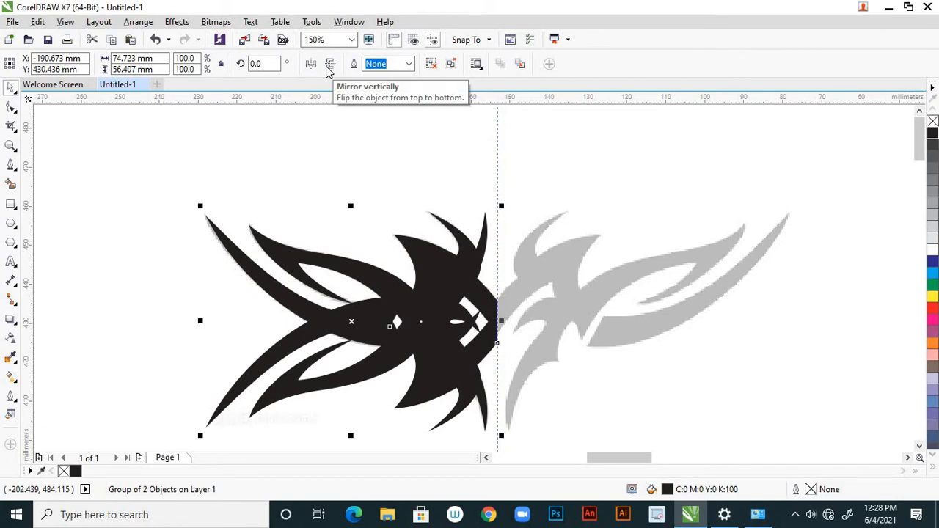
{"action": "left_click", "coordinate": [328, 68]}
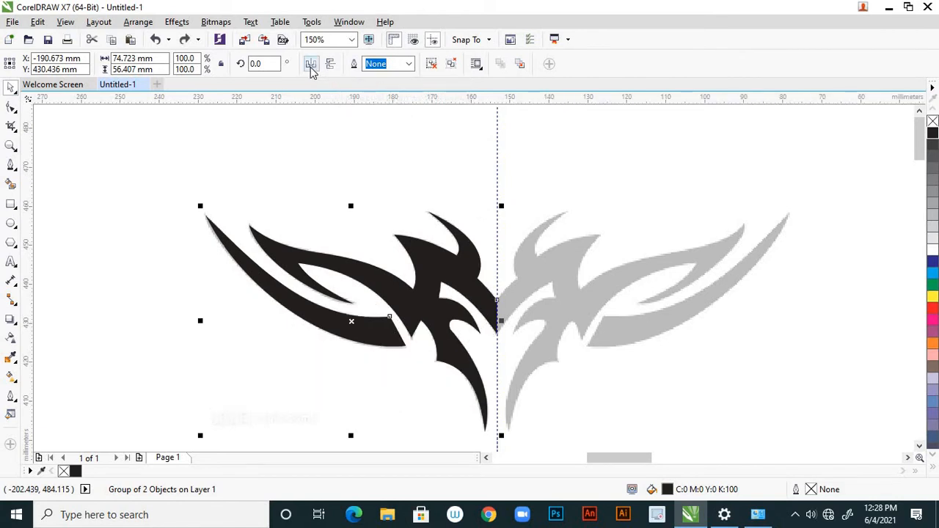
{"action": "left_click", "coordinate": [311, 67]}
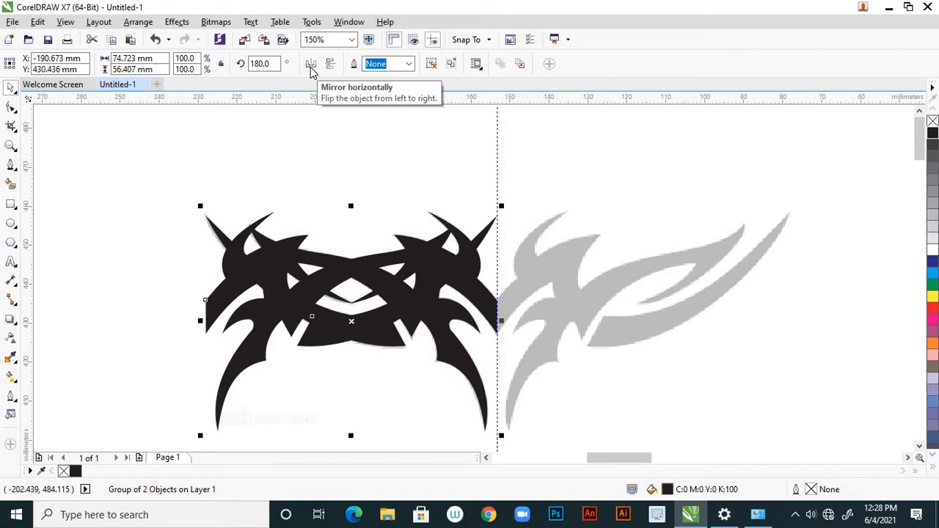
- Nudge the mirrored copy right across the centre guideline until it covers the grey artwork's right half
{"action": "key", "text": "Right"}
{"action": "key", "text": "Right"}
{"action": "key", "text": "Right"}
{"action": "key", "text": "Right"}
{"action": "key", "text": "Right"}
{"action": "key", "text": "Right"}
{"action": "key", "text": "Right"}
{"action": "key", "text": "Right"}
{"action": "key", "text": "Right"}
{"action": "key", "text": "Right"}
{"action": "key", "text": "Right"}
{"action": "key", "text": "Right"}
{"action": "key", "text": "Right"}
{"action": "key", "text": "Right"}
{"action": "key", "text": "Right"}
{"action": "key", "text": "Right"}
{"action": "key", "text": "Right"}
{"action": "key", "text": "Right"}
{"action": "key", "text": "Right"}
{"action": "key", "text": "Right"}
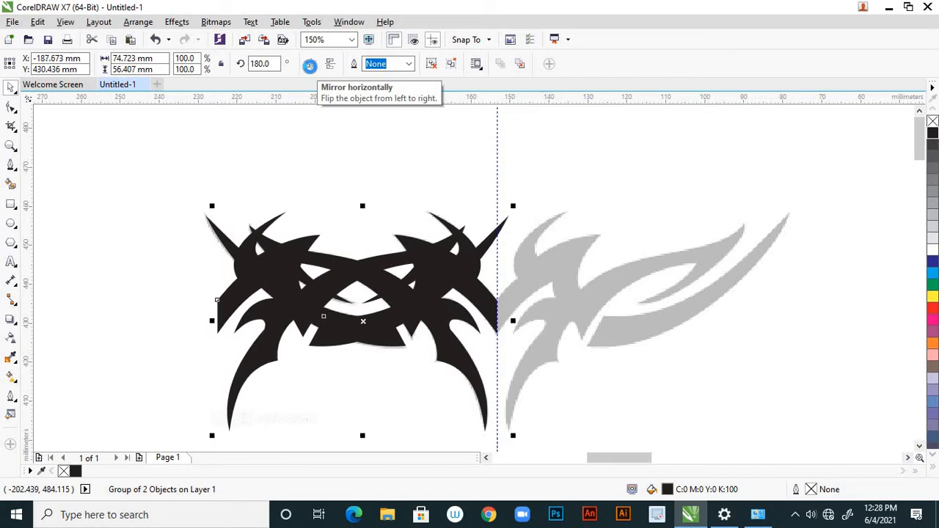
{"action": "key", "text": "Right"}
{"action": "key", "text": "Right"}
{"action": "key", "text": "Right"}
{"action": "key", "text": "Right"}
{"action": "key", "text": "Right"}
{"action": "key", "text": "Right"}
{"action": "key", "text": "Right"}
{"action": "key", "text": "Right"}
{"action": "key", "text": "Right"}
{"action": "key", "text": "Right"}
{"action": "key", "text": "Right"}
{"action": "key", "text": "Right"}
{"action": "key", "text": "Right"}
{"action": "key", "text": "Right"}
{"action": "key", "text": "Right"}
{"action": "key", "text": "Right"}
{"action": "key", "text": "Right"}
{"action": "key", "text": "Right"}
{"action": "key", "text": "Right"}
{"action": "key", "text": "Right"}
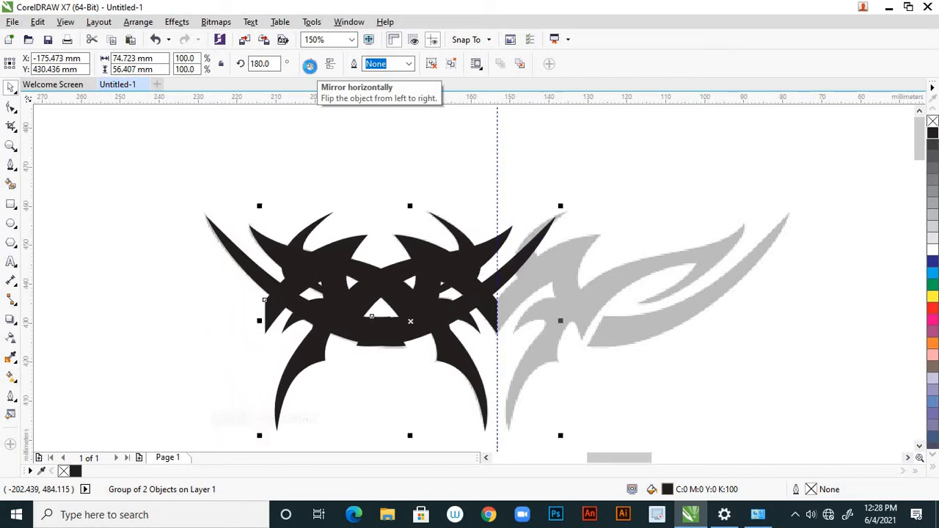
{"action": "key", "text": "Right"}
{"action": "key", "text": "Right"}
{"action": "key", "text": "Right"}
{"action": "key", "text": "Right"}
{"action": "key", "text": "Right"}
{"action": "key", "text": "Right"}
{"action": "key", "text": "Right"}
{"action": "key", "text": "Right"}
{"action": "key", "text": "Right"}
{"action": "key", "text": "Right"}
{"action": "key", "text": "Right"}
{"action": "key", "text": "Right"}
{"action": "key", "text": "Right"}
{"action": "key", "text": "Right"}
{"action": "key", "text": "Right"}
{"action": "key", "text": "Right"}
{"action": "key", "text": "Right"}
{"action": "key", "text": "Right"}
{"action": "key", "text": "Right"}
{"action": "key", "text": "Right"}
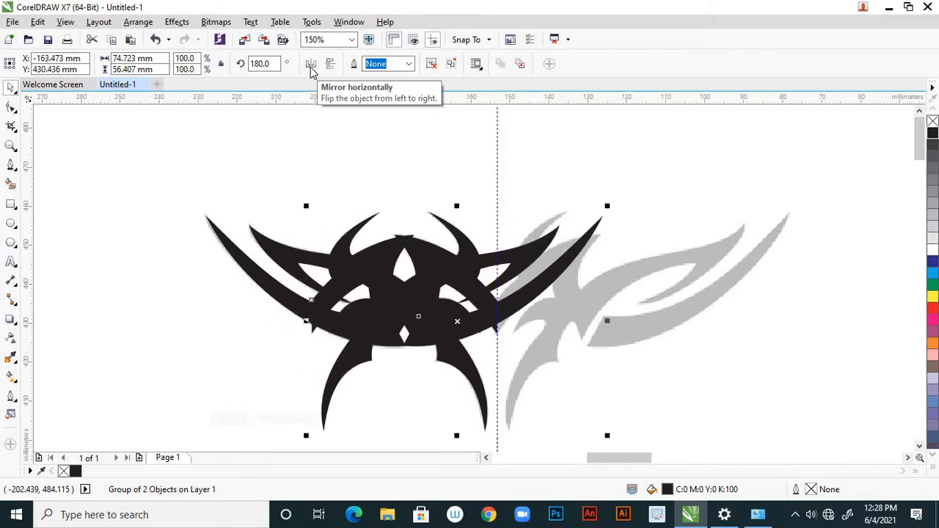
{"action": "key", "text": "Right"}
{"action": "key", "text": "Right"}
{"action": "key", "text": "Right"}
{"action": "key", "text": "Right"}
{"action": "key", "text": "Right"}
{"action": "key", "text": "Right"}
{"action": "key", "text": "Right"}
{"action": "key", "text": "Right"}
{"action": "key", "text": "Right"}
{"action": "key", "text": "Right"}
{"action": "key", "text": "Right"}
{"action": "key", "text": "Right"}
{"action": "key", "text": "Right"}
{"action": "key", "text": "Right"}
{"action": "key", "text": "Right"}
{"action": "key", "text": "Right"}
{"action": "key", "text": "Right"}
{"action": "key", "text": "Right"}
{"action": "key", "text": "Right"}
{"action": "key", "text": "Right"}
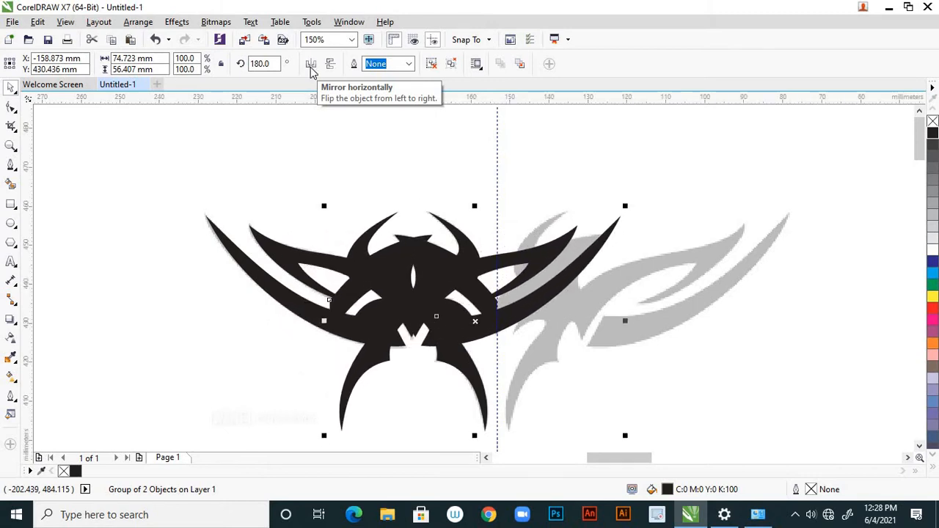
{"action": "key", "text": "Right"}
{"action": "key", "text": "Right"}
{"action": "key", "text": "Right"}
{"action": "key", "text": "Right"}
{"action": "key", "text": "Right"}
{"action": "key", "text": "Right"}
{"action": "key", "text": "Right"}
{"action": "key", "text": "Right"}
{"action": "key", "text": "Right"}
{"action": "key", "text": "Right"}
{"action": "key", "text": "Right"}
{"action": "key", "text": "Right"}
{"action": "key", "text": "Right"}
{"action": "key", "text": "Right"}
{"action": "key", "text": "Right"}
{"action": "key", "text": "Right"}
{"action": "key", "text": "Right"}
{"action": "key", "text": "Right"}
{"action": "key", "text": "Right"}
{"action": "key", "text": "Right"}
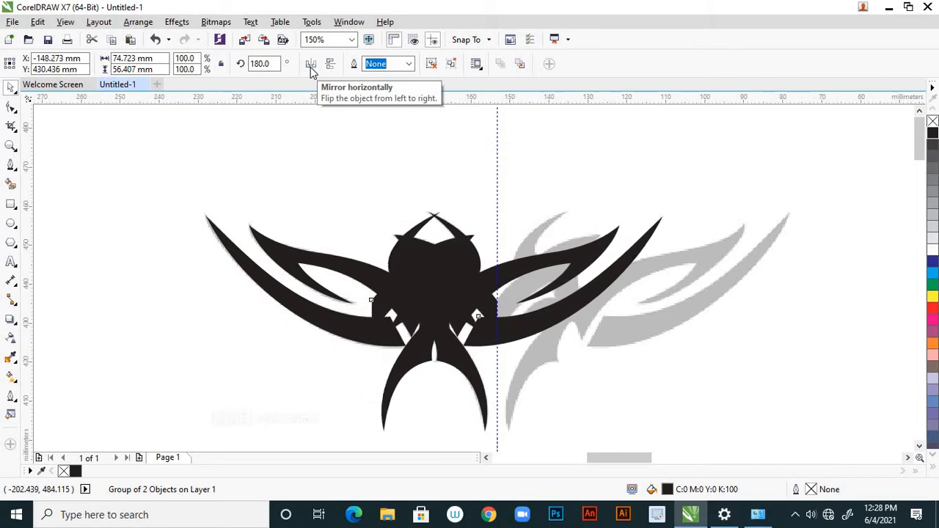
{"action": "key", "text": "Right"}
{"action": "key", "text": "Right"}
{"action": "key", "text": "Right"}
{"action": "key", "text": "Right"}
{"action": "key", "text": "Right"}
{"action": "key", "text": "Right"}
{"action": "key", "text": "Right"}
{"action": "key", "text": "Right"}
{"action": "key", "text": "Right"}
{"action": "key", "text": "Right"}
{"action": "key", "text": "Right"}
{"action": "key", "text": "Right"}
{"action": "key", "text": "Right"}
{"action": "key", "text": "Right"}
{"action": "key", "text": "Right"}
{"action": "key", "text": "Right"}
{"action": "key", "text": "Right"}
{"action": "key", "text": "Right"}
{"action": "key", "text": "Right"}
{"action": "key", "text": "Right"}
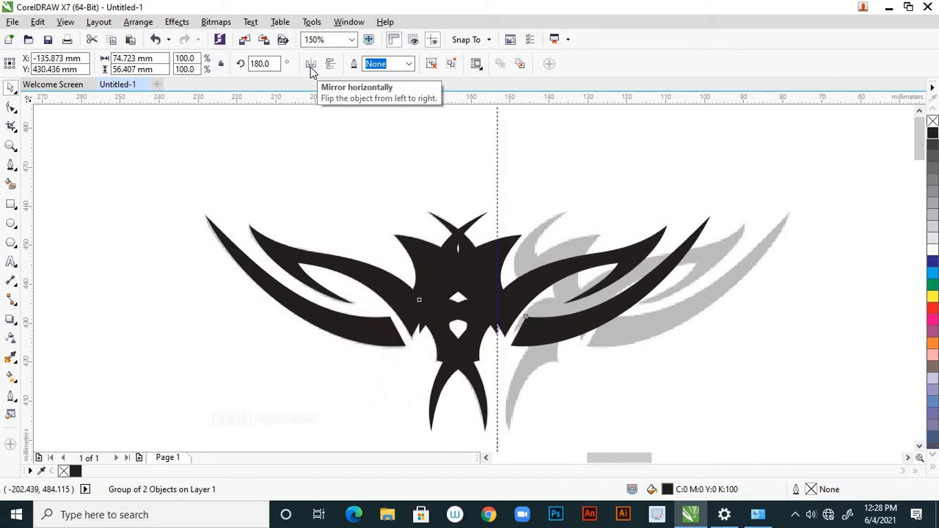
{"action": "key", "text": "Right"}
{"action": "key", "text": "Right"}
{"action": "key", "text": "Right"}
{"action": "key", "text": "Right"}
{"action": "key", "text": "Right"}
{"action": "key", "text": "Right"}
{"action": "key", "text": "Right"}
{"action": "key", "text": "Right"}
{"action": "key", "text": "Right"}
{"action": "key", "text": "Right"}
{"action": "key", "text": "Right"}
{"action": "key", "text": "Right"}
{"action": "key", "text": "Right"}
{"action": "key", "text": "Right"}
{"action": "key", "text": "Right"}
{"action": "key", "text": "Right"}
{"action": "key", "text": "Right"}
{"action": "key", "text": "Right"}
{"action": "key", "text": "Right"}
{"action": "key", "text": "Right"}
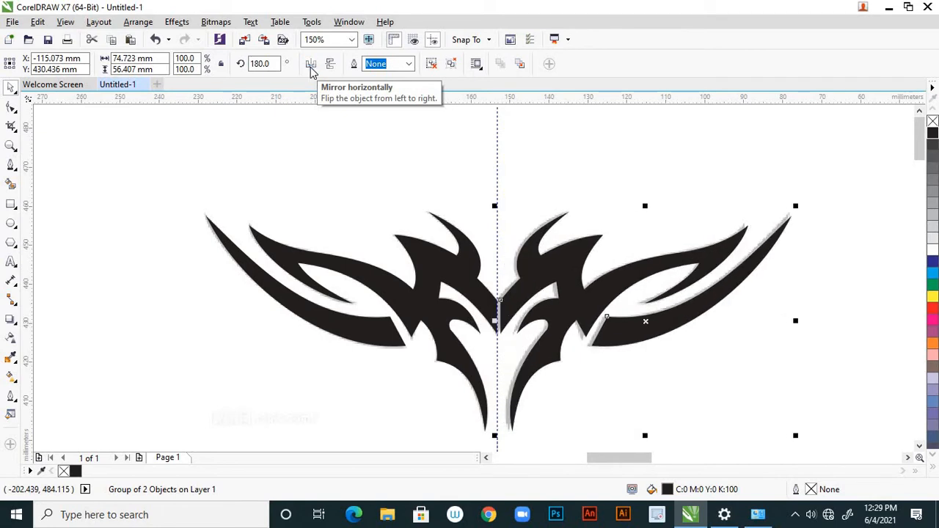
- Nudge the mirrored half left until its inner edge meets the original half at the centre guideline
{"action": "scroll", "coordinate": [495, 323], "scroll_direction": "up", "scroll_amount": 2}
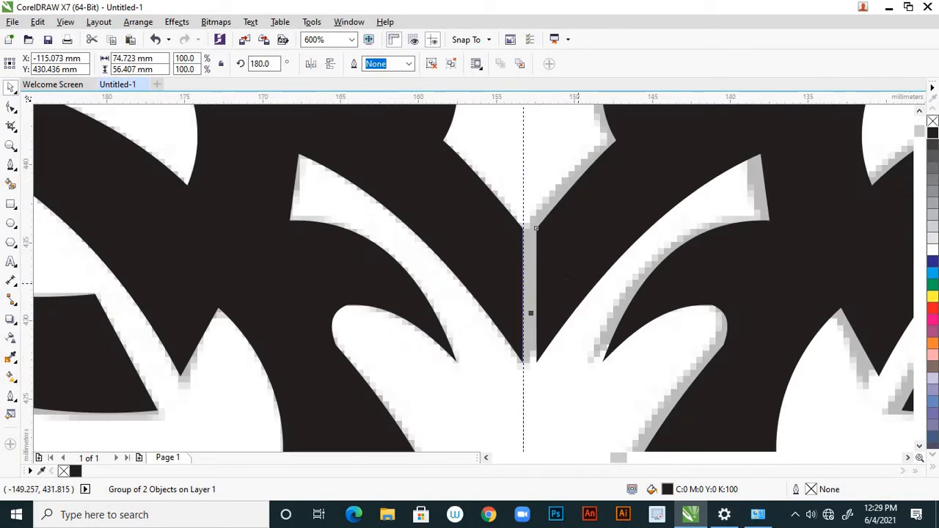
{"action": "scroll", "coordinate": [566, 277], "scroll_direction": "up", "scroll_amount": 1}
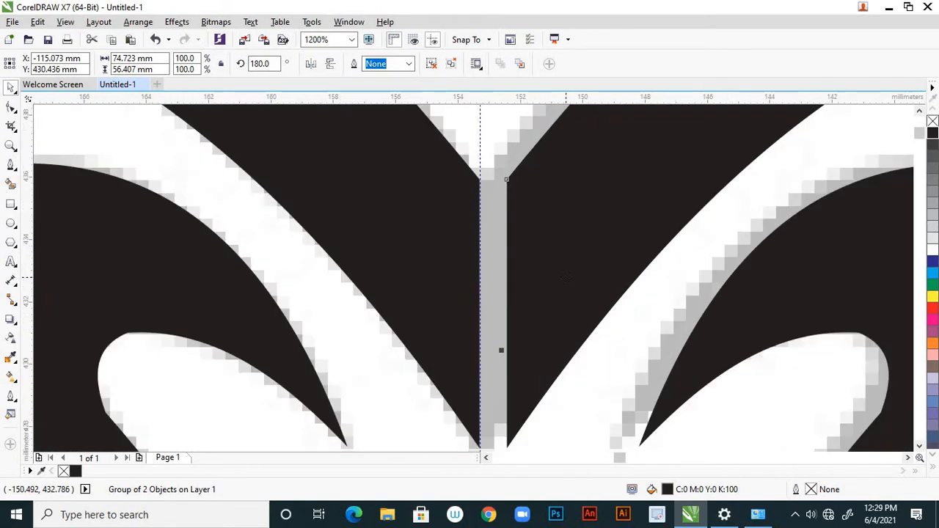
{"action": "key", "text": "Left"}
{"action": "key", "text": "Left"}
{"action": "key", "text": "Left"}
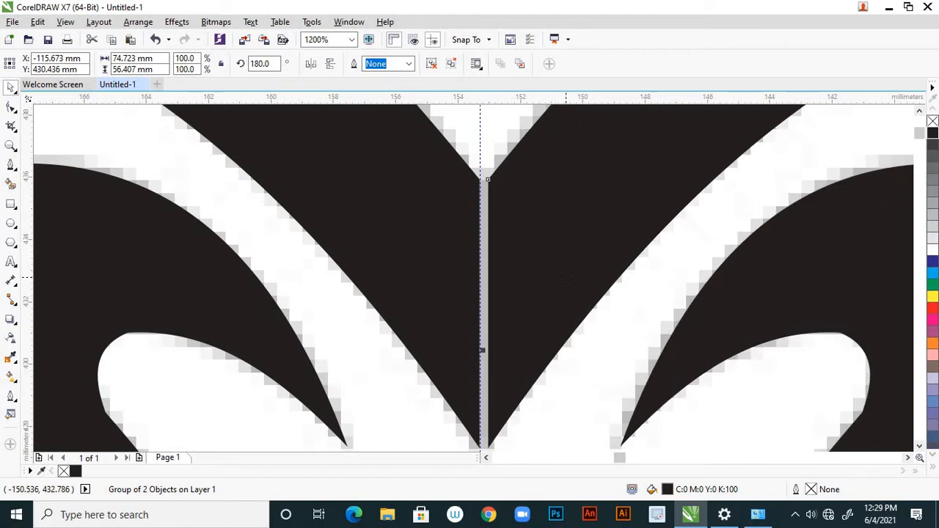
{"action": "key", "text": "Left"}
{"action": "key", "text": "Left"}
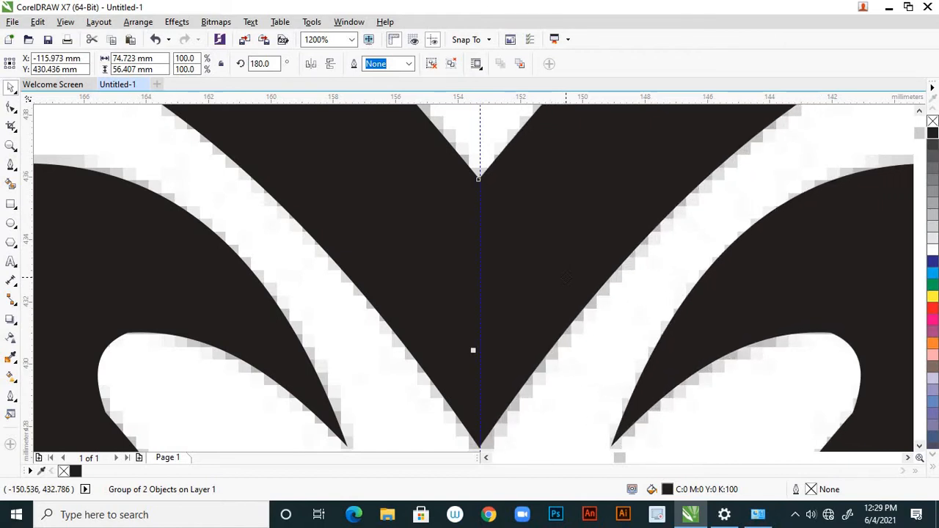
{"action": "left_click", "coordinate": [597, 366]}
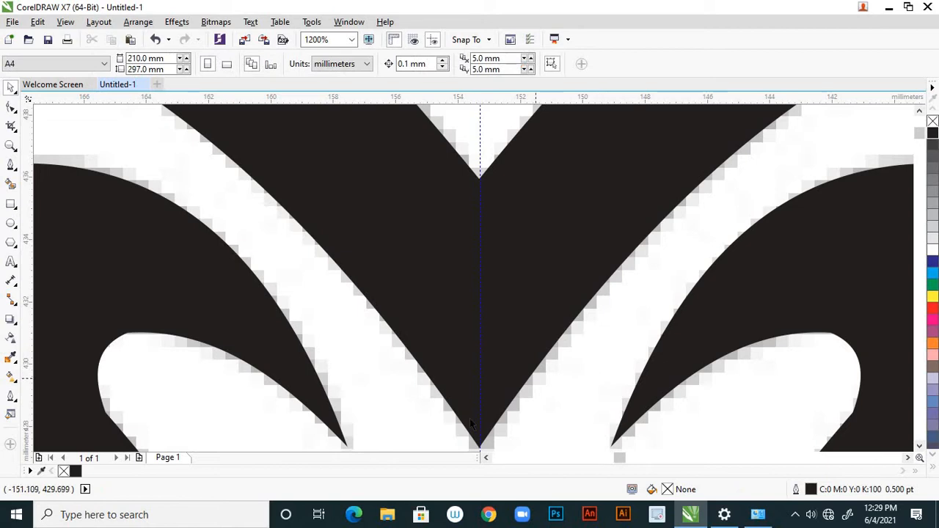
- Delete the vertical centre guideline running through the tribal design
{"action": "scroll", "coordinate": [462, 383], "scroll_direction": "down", "scroll_amount": 5}
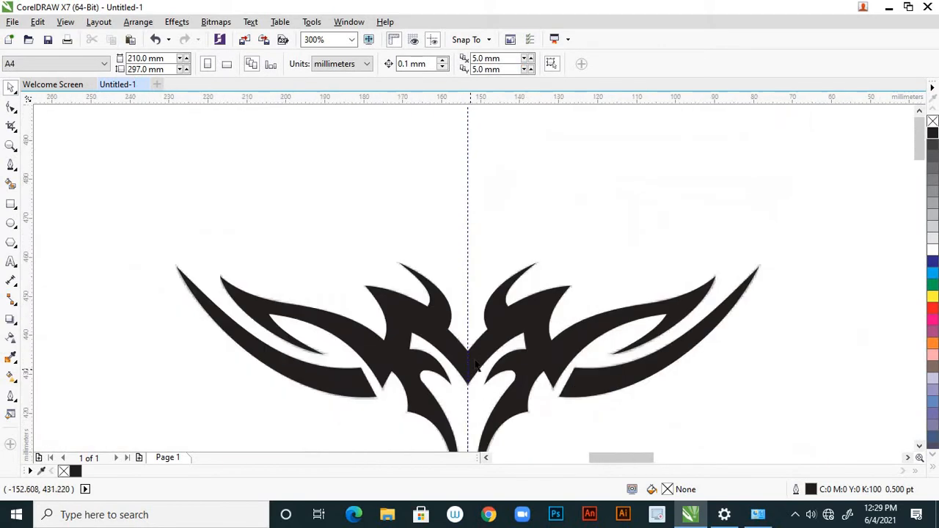
{"action": "left_click", "coordinate": [468, 254]}
{"action": "left_click", "coordinate": [470, 301]}
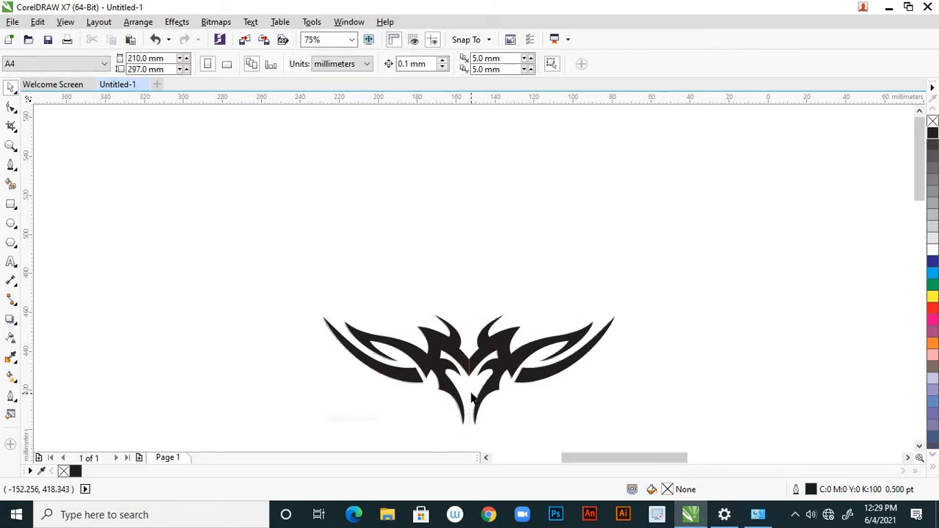
{"action": "scroll", "coordinate": [470, 307], "scroll_direction": "up", "scroll_amount": 6}
{"action": "scroll", "coordinate": [469, 301], "scroll_direction": "down", "scroll_amount": 4}
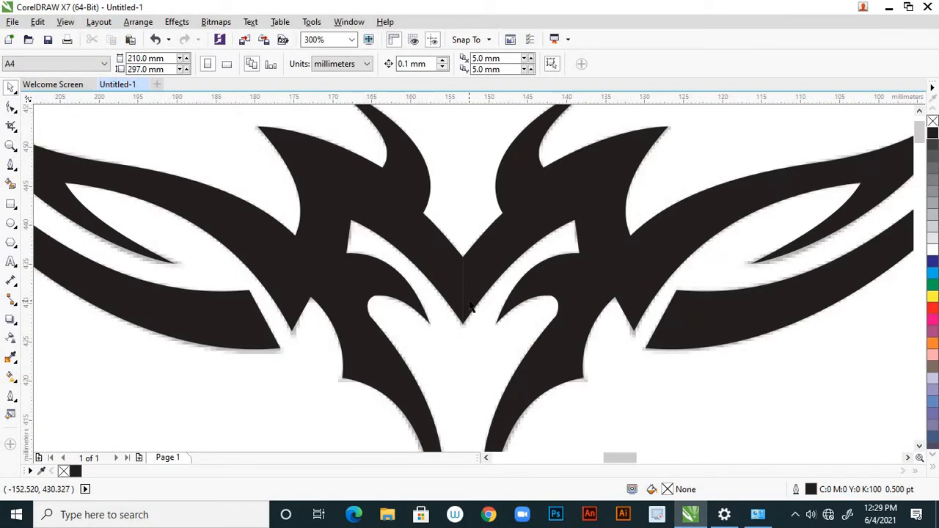
{"action": "scroll", "coordinate": [462, 278], "scroll_direction": "up", "scroll_amount": 3}
{"action": "scroll", "coordinate": [460, 281], "scroll_direction": "down", "scroll_amount": 4}
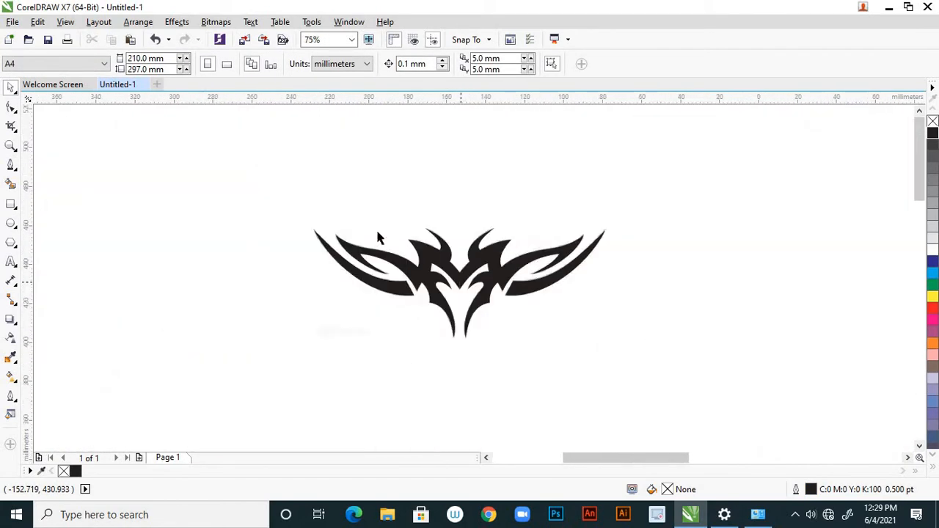
- Select both halves of the tribal design and group them into one object
{"action": "scroll", "coordinate": [291, 192], "scroll_direction": "down", "scroll_amount": 1}
{"action": "left_click_drag", "start_coordinate": [481, 286], "coordinate": [480, 286]}
{"action": "scroll", "coordinate": [428, 242], "scroll_direction": "up", "scroll_amount": 2}
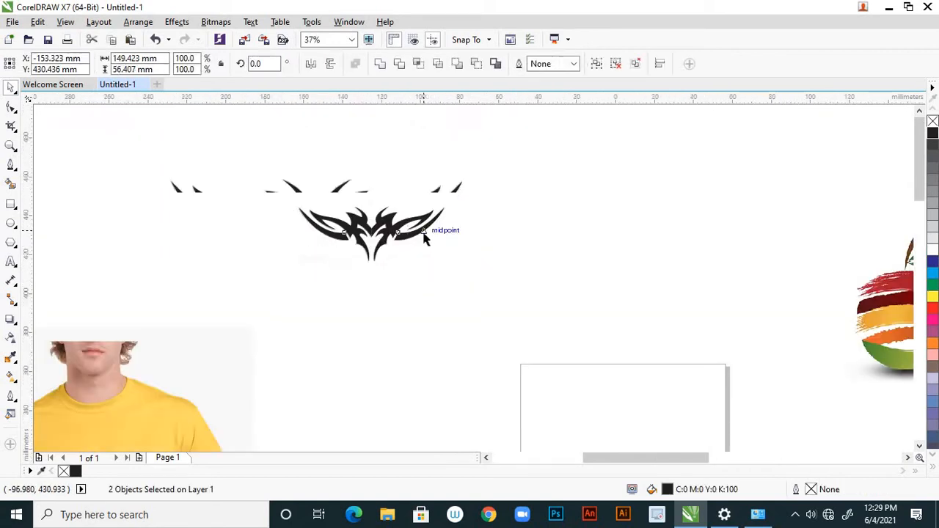
{"action": "right_click", "coordinate": [381, 237]}
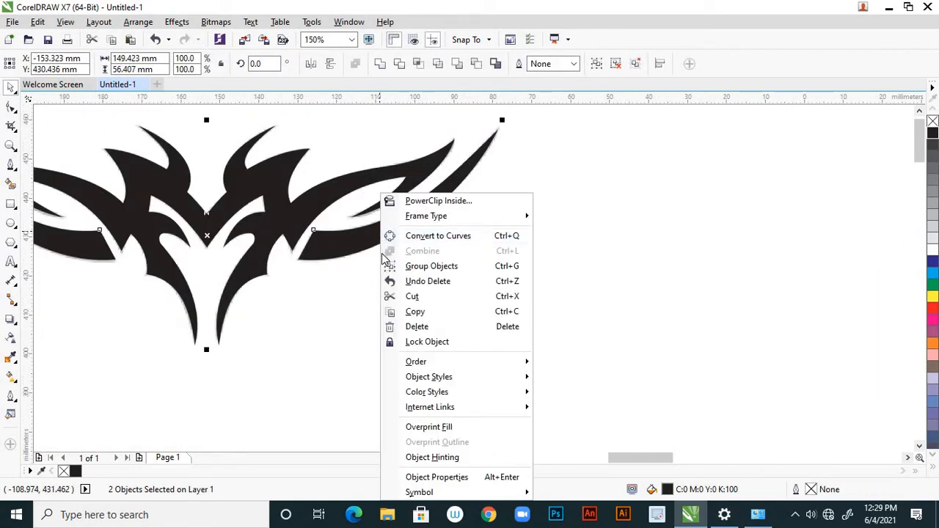
{"action": "left_click", "coordinate": [424, 270]}
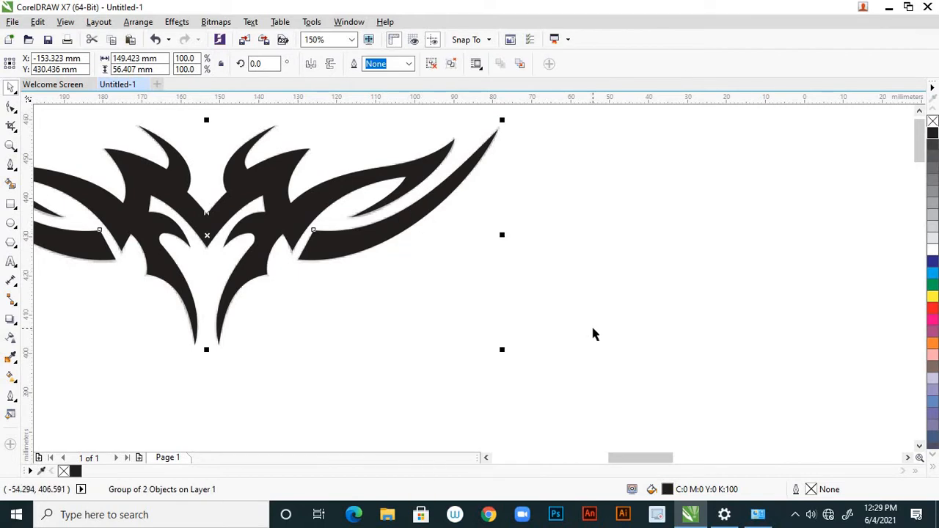
- Move the grouped black design right to uncover the grey reference artwork
{"action": "scroll", "coordinate": [594, 334], "scroll_direction": "down", "scroll_amount": 1}
{"action": "left_click", "coordinate": [462, 292]}
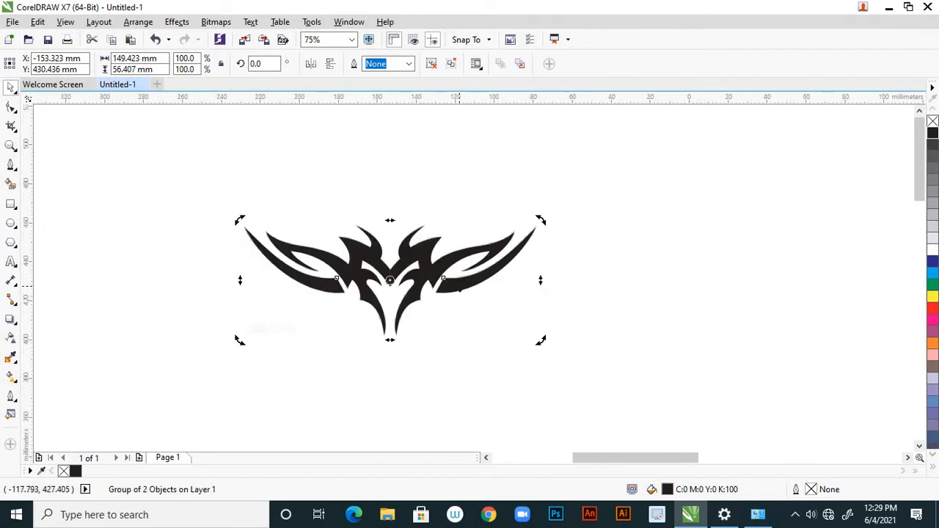
{"action": "left_click_drag", "start_coordinate": [460, 285], "coordinate": [729, 282]}
- Unlock the grey reference image of the tribal design and delete it
{"action": "left_click", "coordinate": [452, 284]}
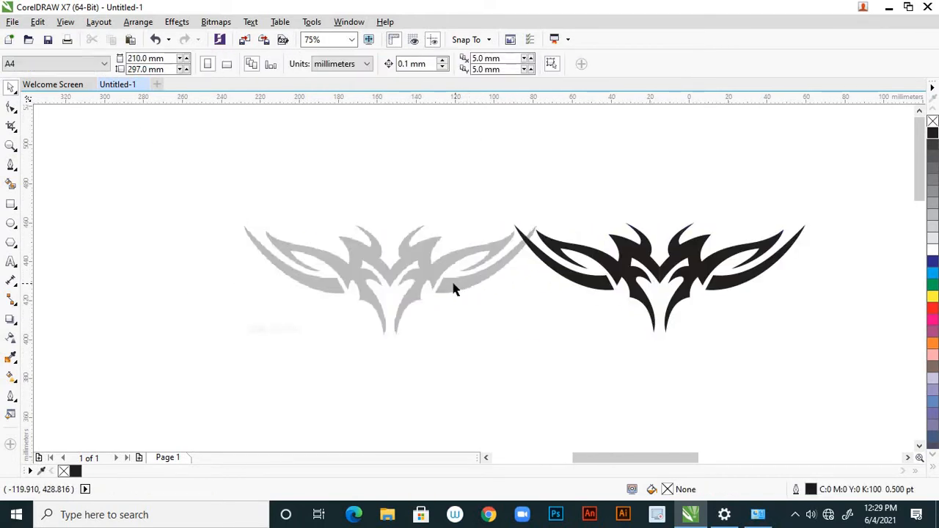
{"action": "right_click", "coordinate": [415, 292]}
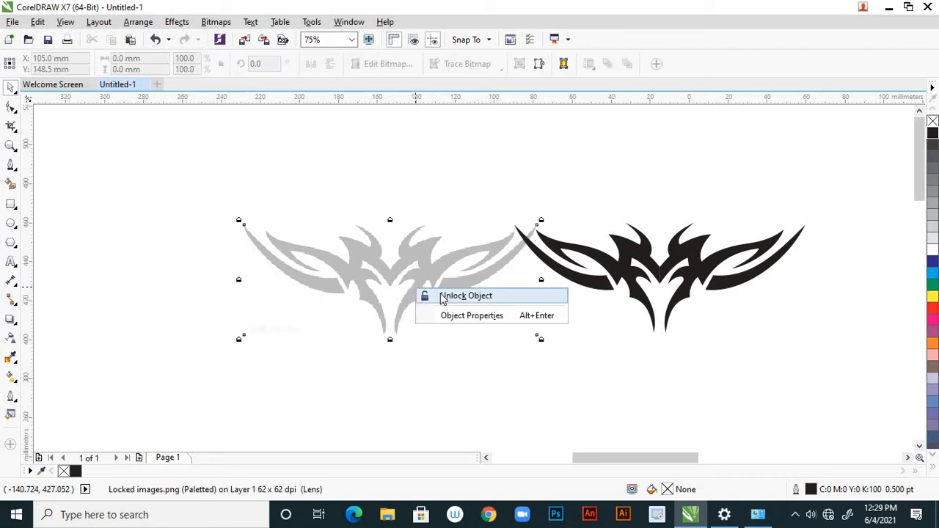
{"action": "left_click", "coordinate": [443, 295]}
{"action": "left_click", "coordinate": [427, 387]}
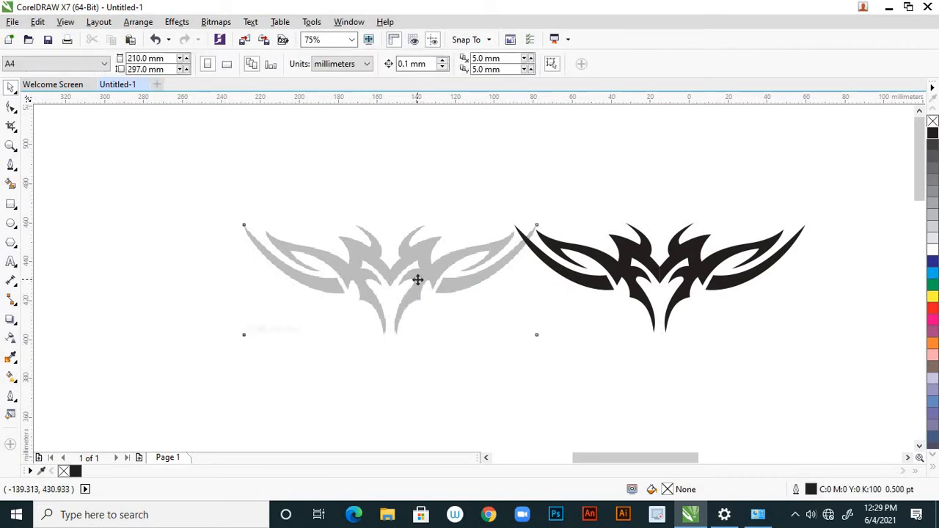
{"action": "left_click", "coordinate": [417, 280]}
{"action": "key", "text": "Delete"}
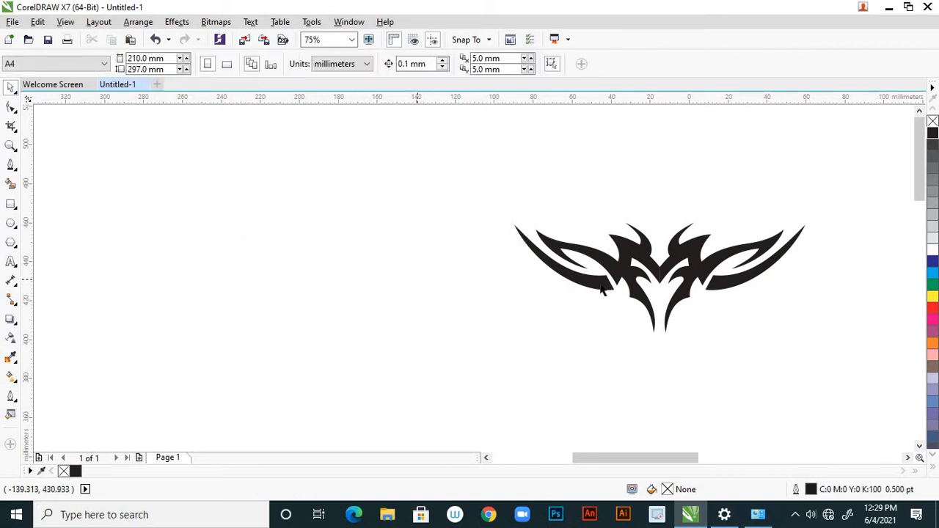
- Move the black tribal group back left into the space where the grey reference image was
{"action": "left_click", "coordinate": [631, 258]}
{"action": "left_click_drag", "start_coordinate": [613, 255], "coordinate": [382, 256]}
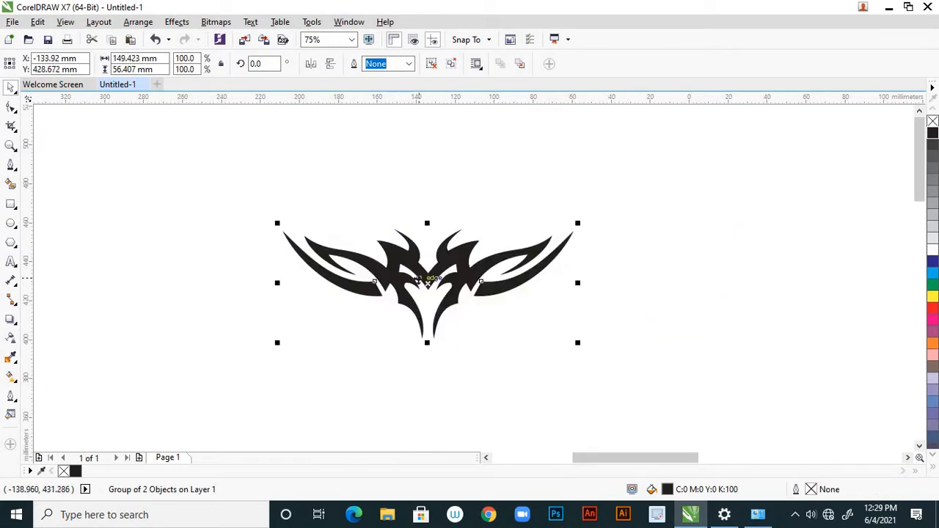
- Examine the central seam where the two mirrored halves of the tribal design meet
{"action": "scroll", "coordinate": [426, 278], "scroll_direction": "up", "scroll_amount": 8}
{"action": "scroll", "coordinate": [416, 314], "scroll_direction": "down", "scroll_amount": 4}
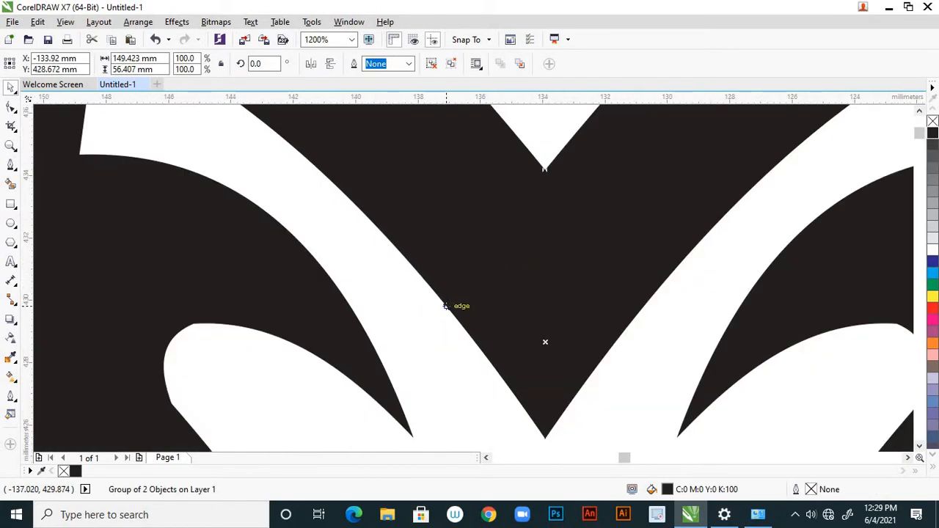
{"action": "left_click", "coordinate": [329, 411]}
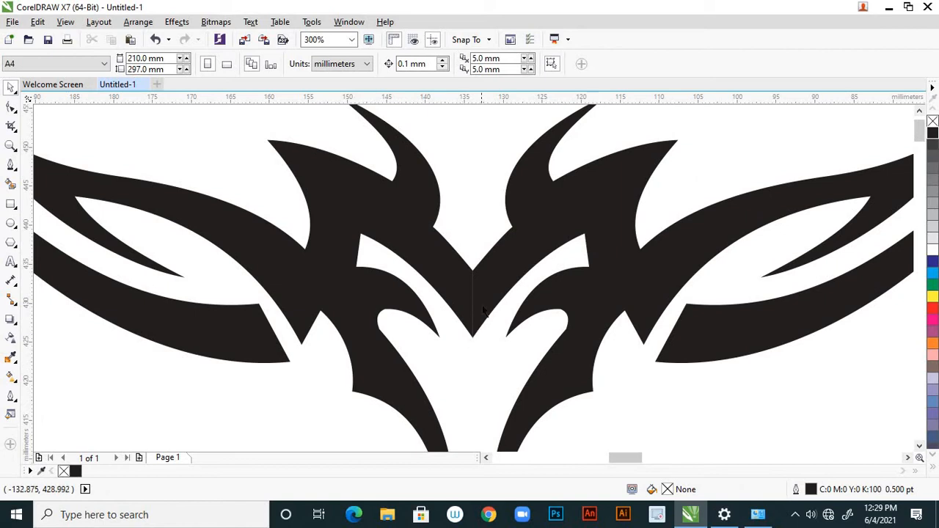
{"action": "scroll", "coordinate": [481, 305], "scroll_direction": "up", "scroll_amount": 2}
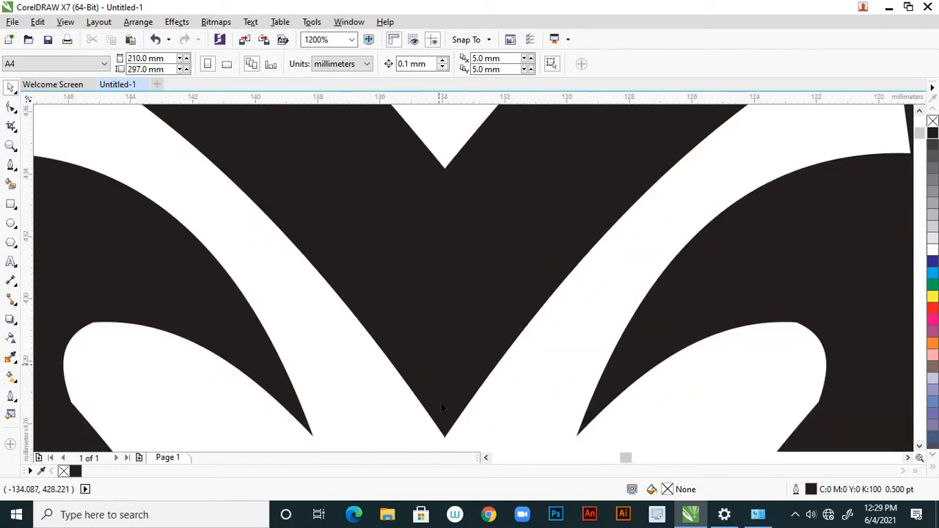
{"action": "scroll", "coordinate": [465, 295], "scroll_direction": "up", "scroll_amount": 2}
{"action": "scroll", "coordinate": [464, 295], "scroll_direction": "down", "scroll_amount": 4}
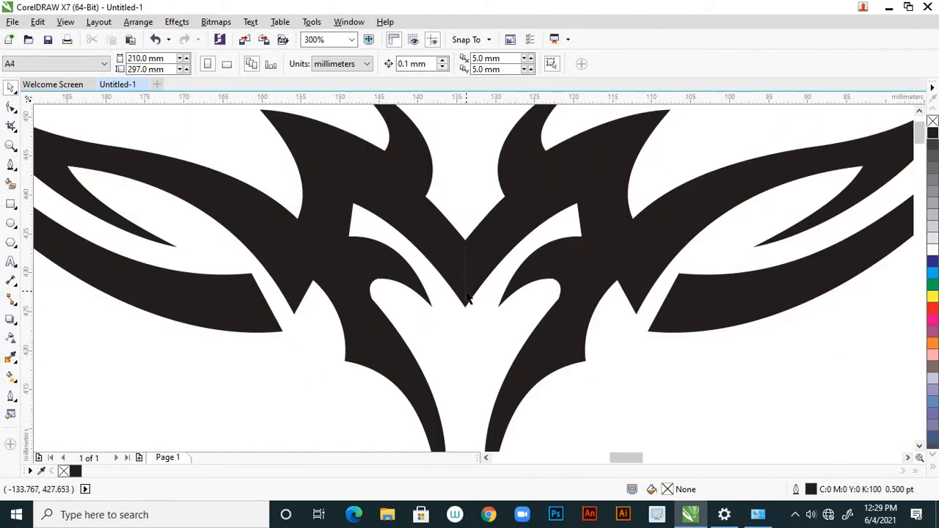
{"action": "scroll", "coordinate": [467, 298], "scroll_direction": "down", "scroll_amount": 4}
{"action": "scroll", "coordinate": [440, 315], "scroll_direction": "up", "scroll_amount": 2}
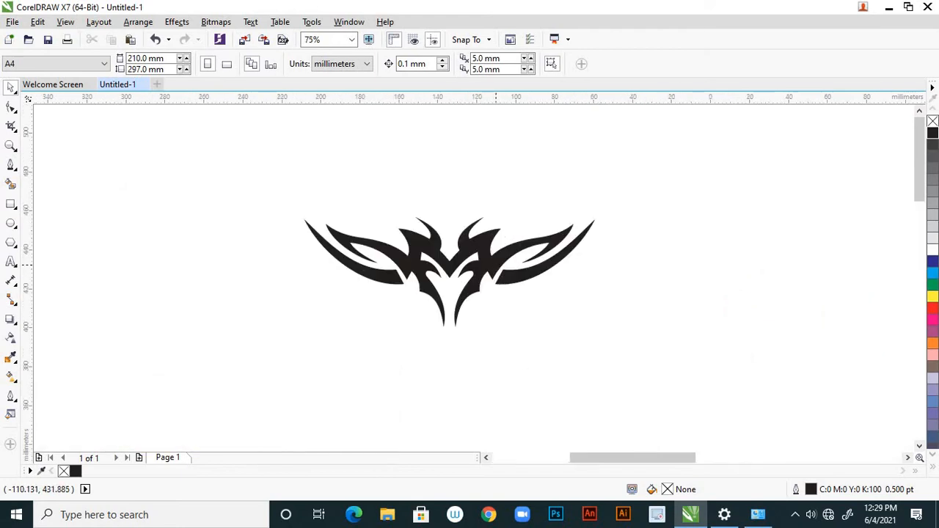
- Shift the black tribal group about 95 mm further left and slightly down
{"action": "left_click", "coordinate": [496, 271]}
{"action": "left_click_drag", "start_coordinate": [512, 267], "coordinate": [311, 283]}
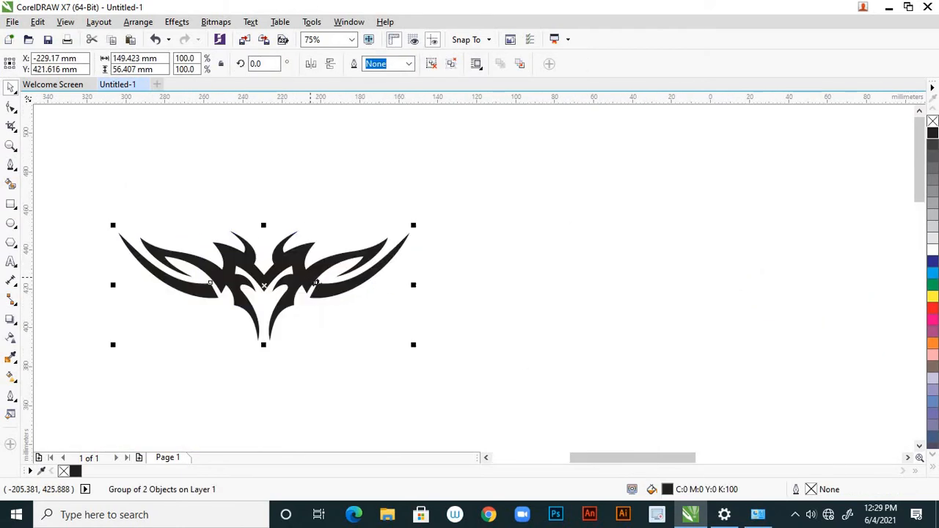
- Save the drawing to the Desktop as a CDR file named "design for t shirt"
{"action": "key", "text": "ctrl+s"}
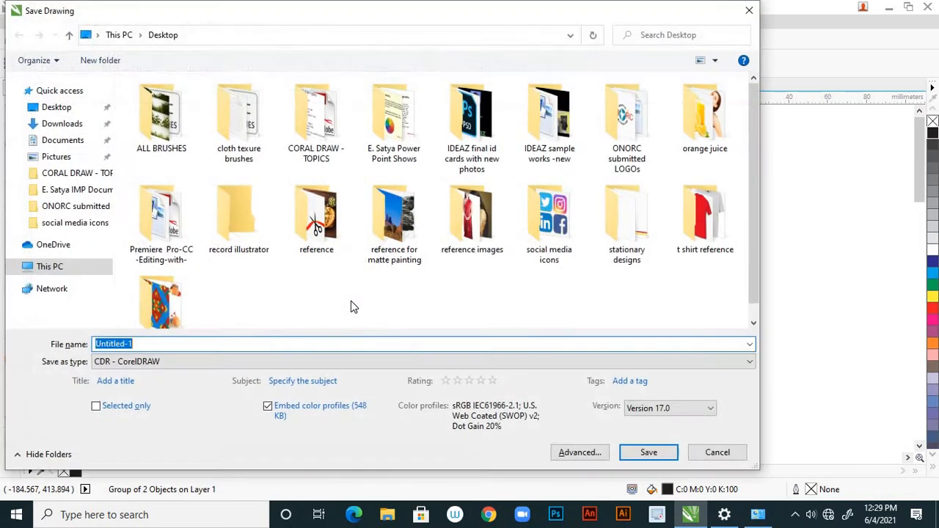
{"action": "left_click", "coordinate": [71, 114]}
{"action": "left_click_drag", "start_coordinate": [145, 344], "coordinate": [94, 341]}
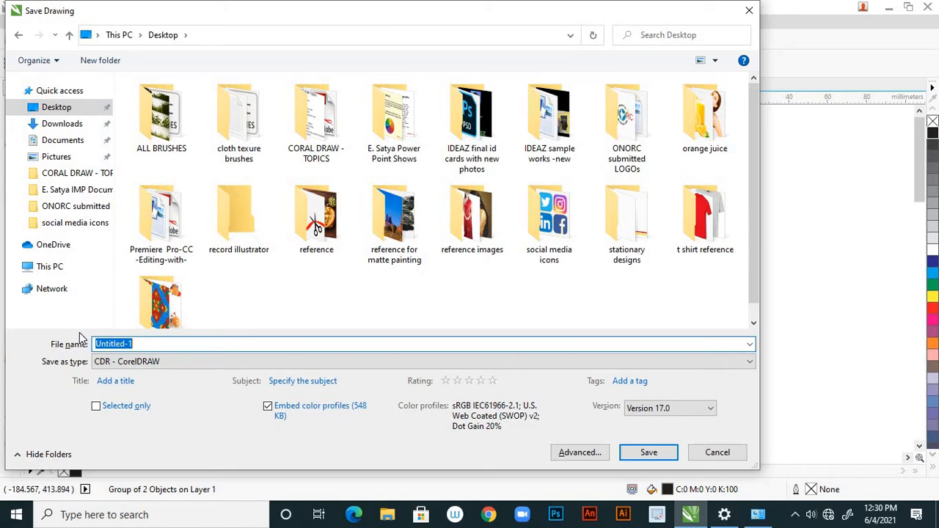
{"action": "type", "text": "des"}
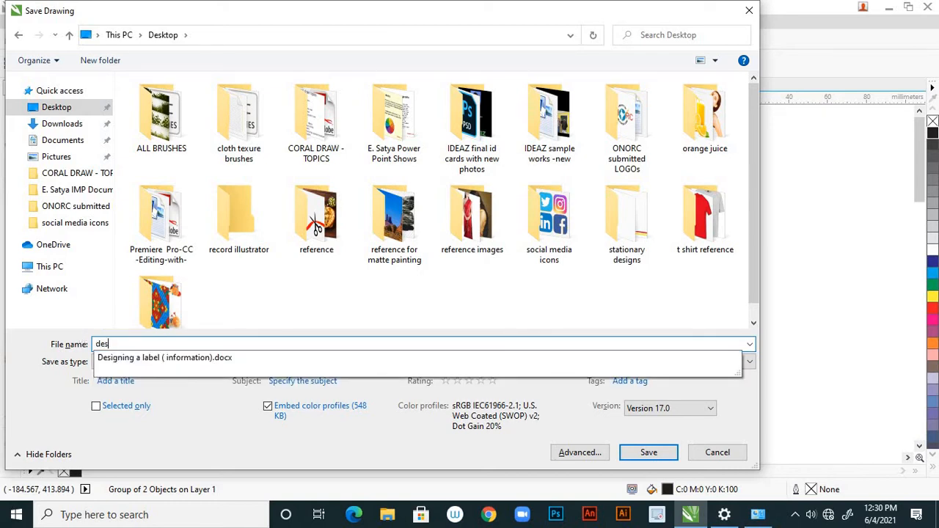
{"action": "type", "text": "ign for t shirt"}
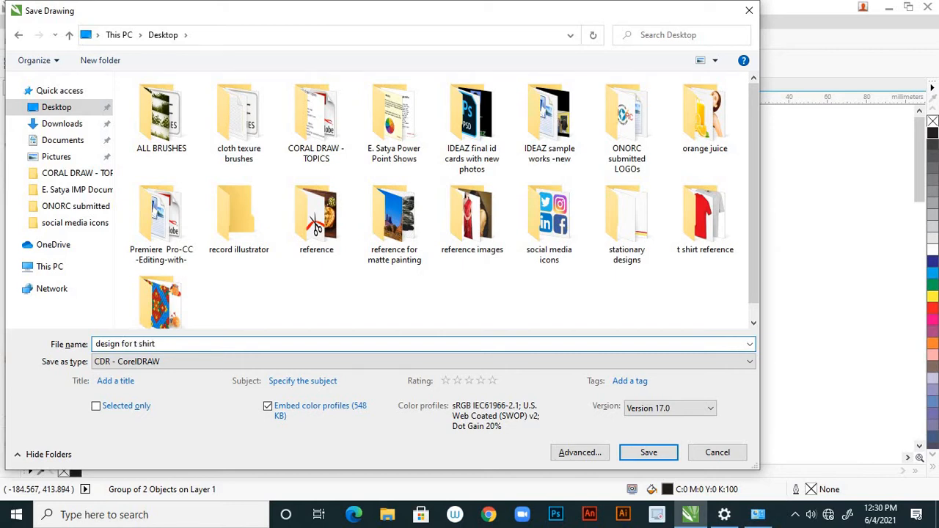
{"action": "left_click", "coordinate": [656, 454]}
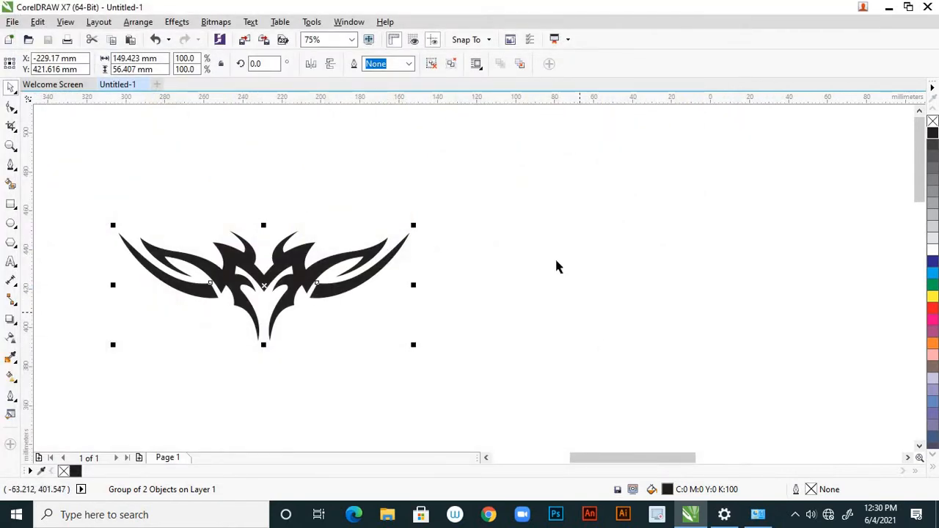
- Enlarge the tribal group to 203%, about 303 mm wide, and place it above and left of the yellow T-shirt photo
{"action": "left_click", "coordinate": [507, 239]}
{"action": "scroll", "coordinate": [506, 240], "scroll_direction": "down", "scroll_amount": 5}
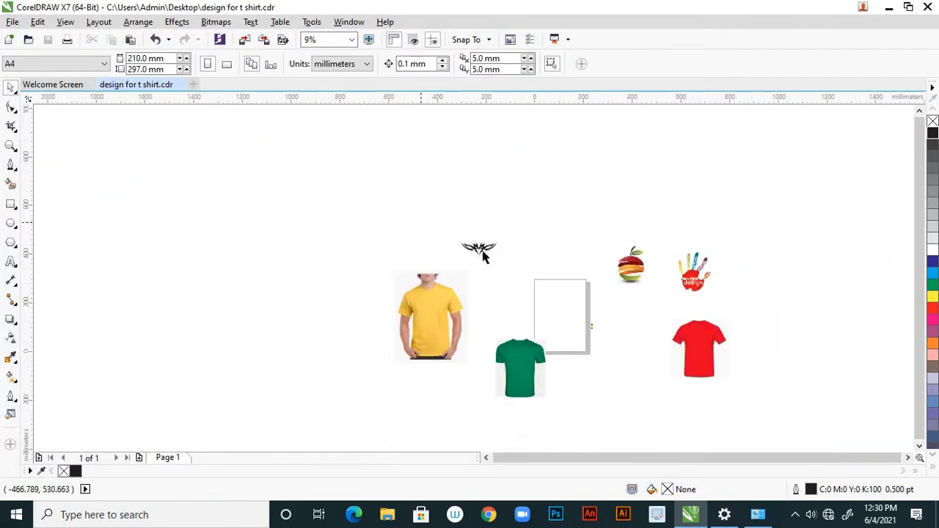
{"action": "left_click", "coordinate": [497, 258]}
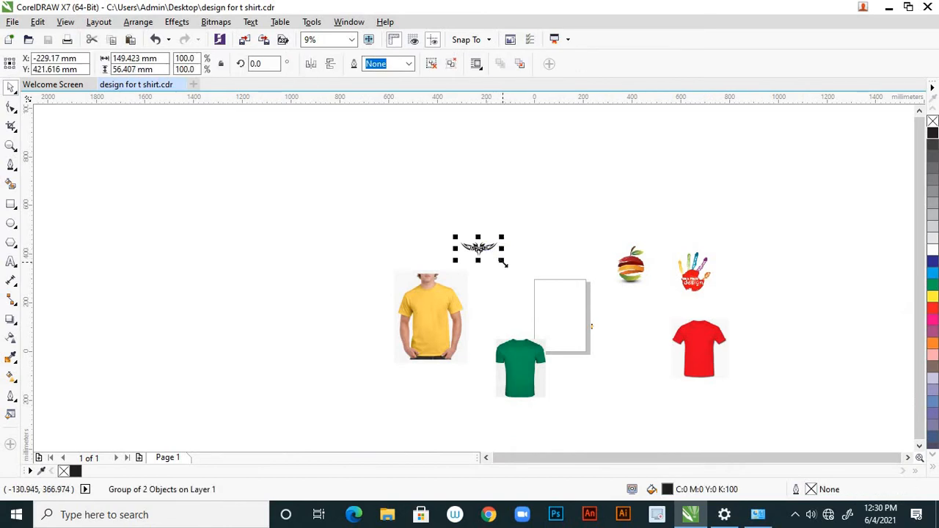
{"action": "left_click_drag", "start_coordinate": [502, 263], "coordinate": [519, 276]}
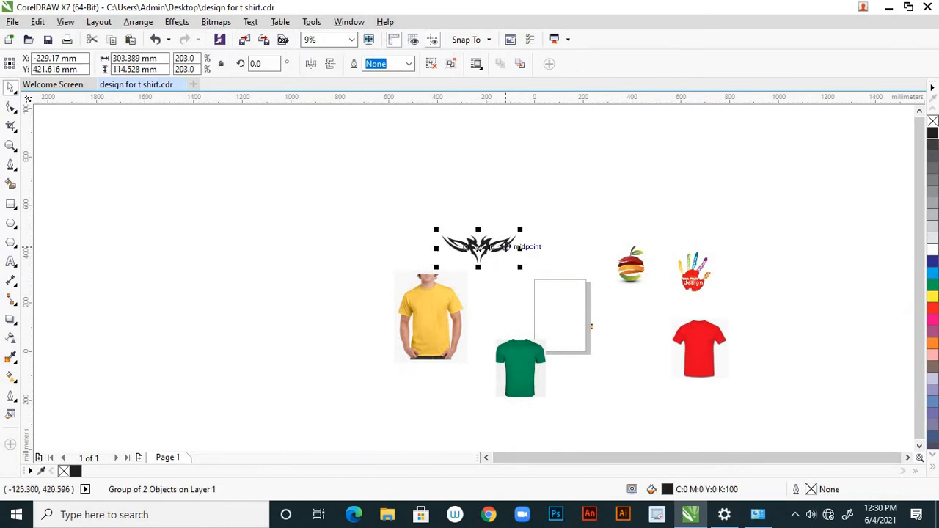
{"action": "left_click_drag", "start_coordinate": [504, 244], "coordinate": [347, 229]}
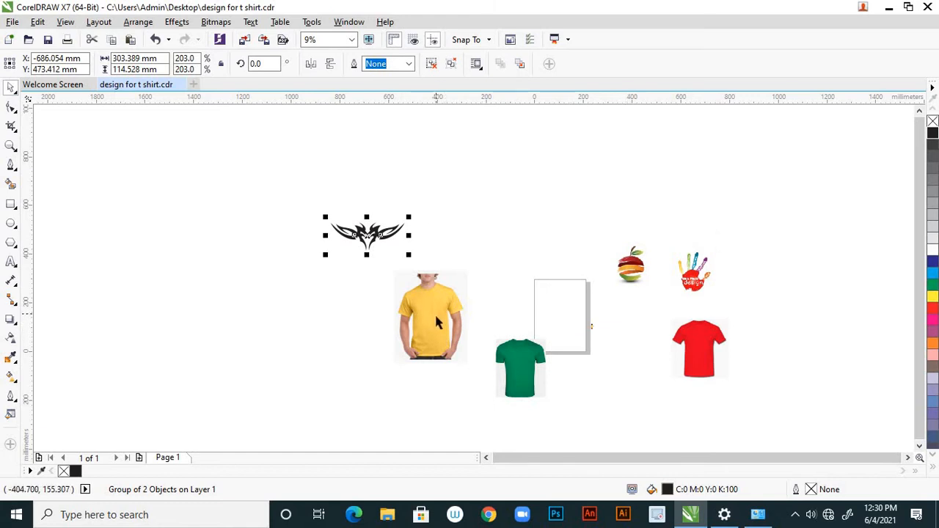
{"action": "scroll", "coordinate": [437, 315], "scroll_direction": "up", "scroll_amount": 2}
{"action": "scroll", "coordinate": [397, 324], "scroll_direction": "down", "scroll_amount": 2}
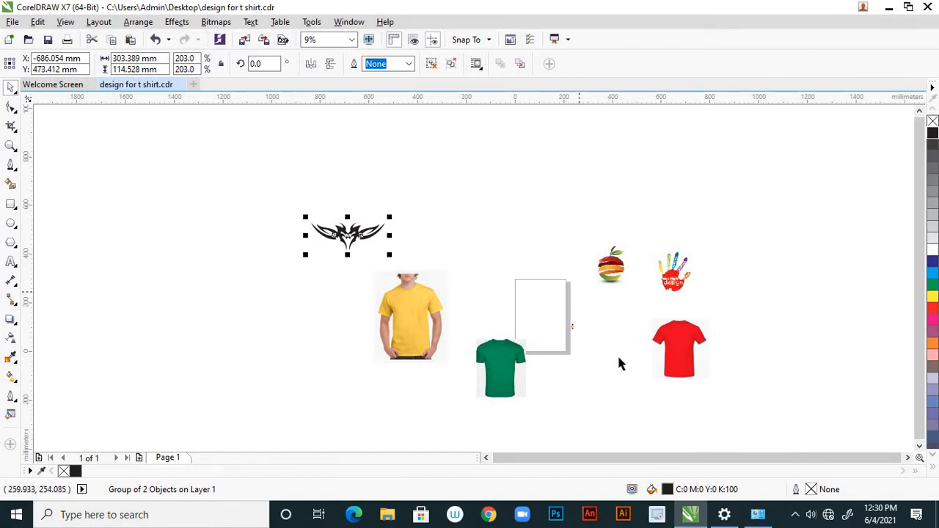
{"action": "left_click", "coordinate": [162, 199]}
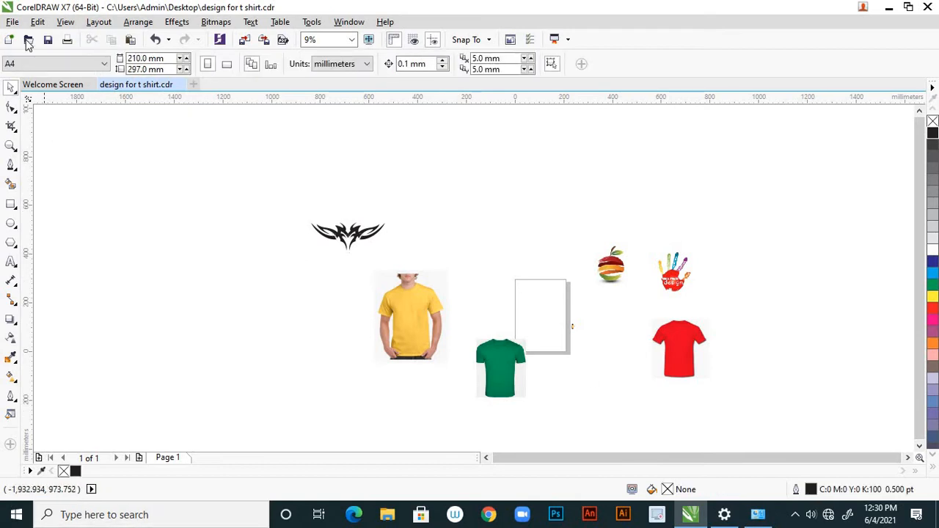
- Start an image import and browse to the LATEST PICTURES folder inside reference images on the Desktop
{"action": "left_click", "coordinate": [13, 22]}
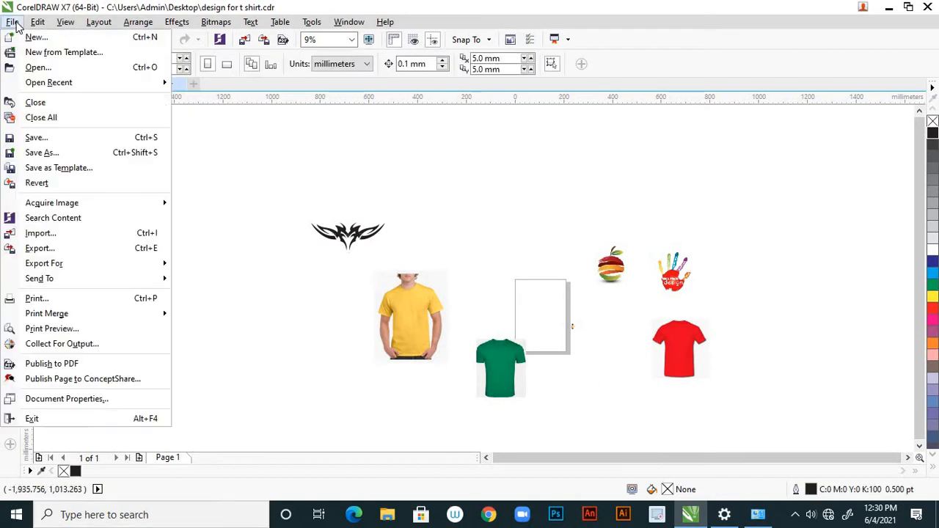
{"action": "left_click", "coordinate": [45, 232]}
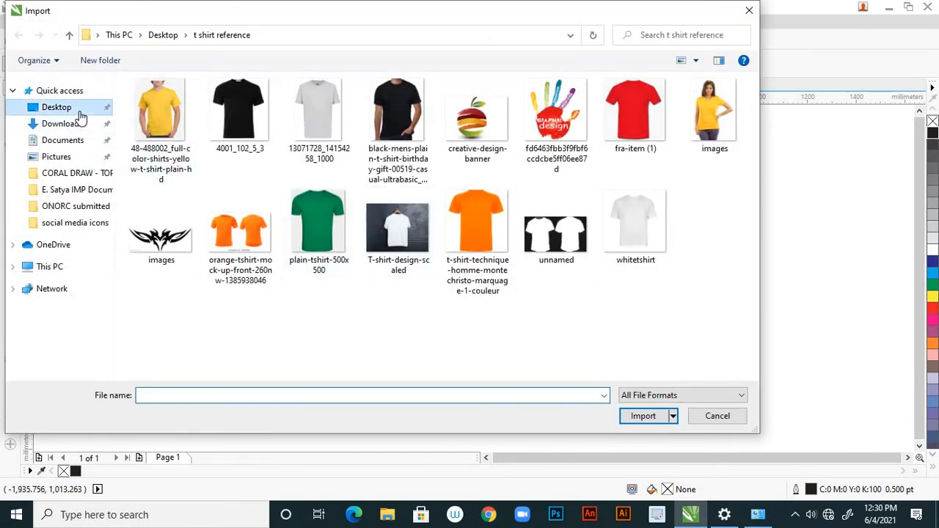
{"action": "left_click", "coordinate": [79, 115]}
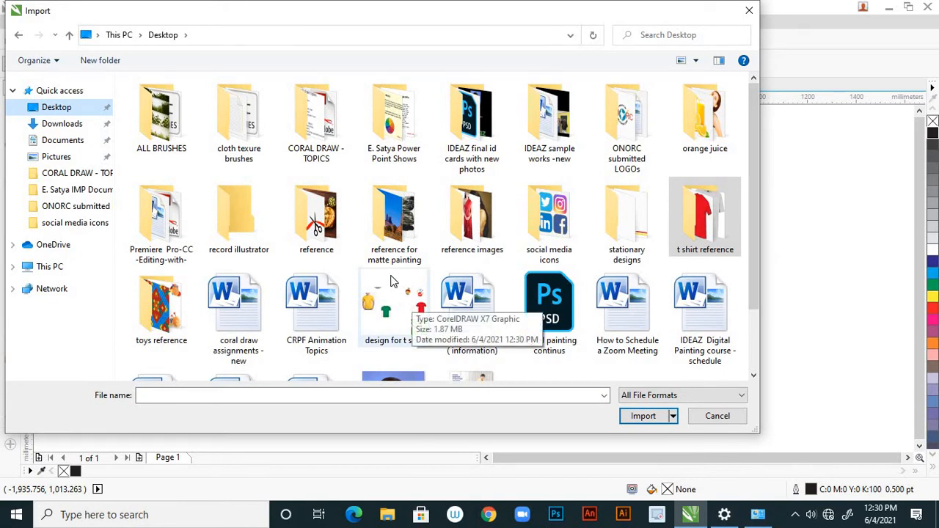
{"action": "double_click", "coordinate": [463, 239]}
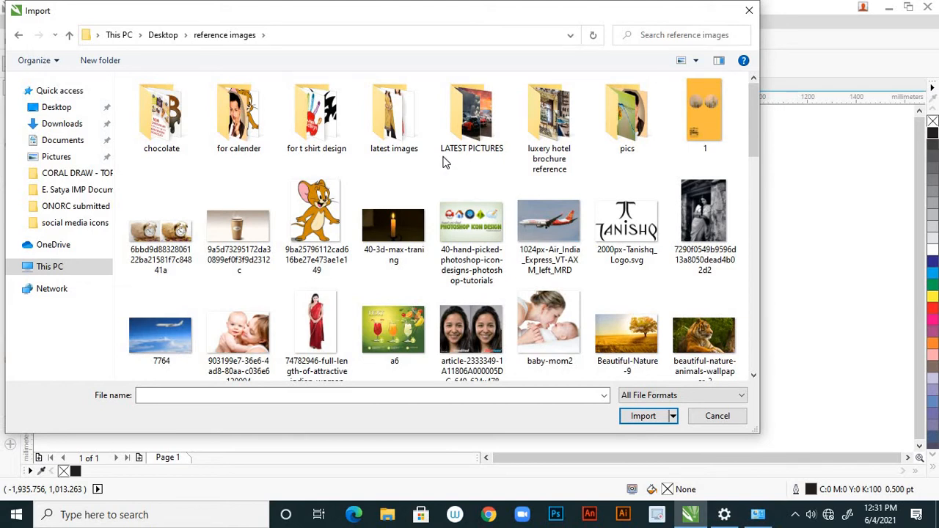
{"action": "double_click", "coordinate": [472, 125]}
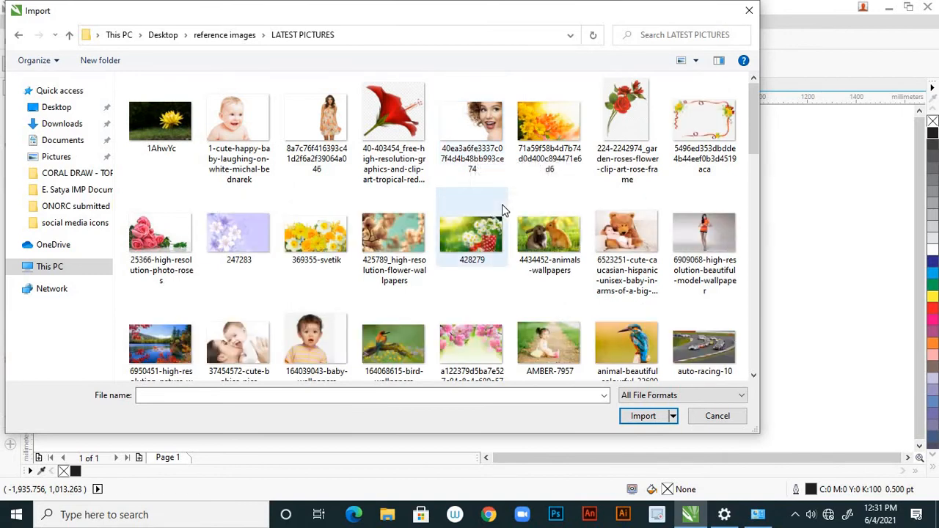
- Import the picture "164039043-baby-wallpapers" and place it between the tribal design and the fruit logo, above the T-shirt photos
{"action": "scroll", "coordinate": [503, 210], "scroll_direction": "down", "scroll_amount": 1}
{"action": "scroll", "coordinate": [503, 210], "scroll_direction": "down", "scroll_amount": 3}
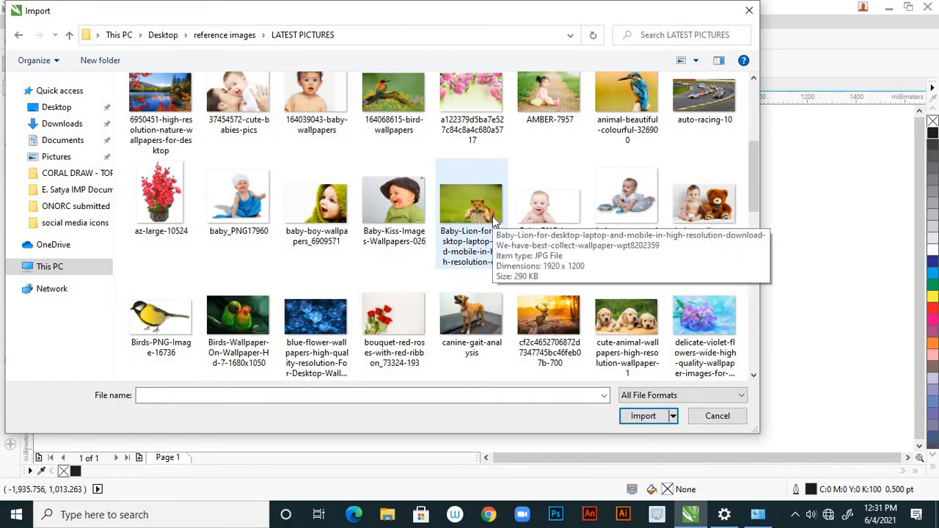
{"action": "scroll", "coordinate": [493, 222], "scroll_direction": "down", "scroll_amount": 2}
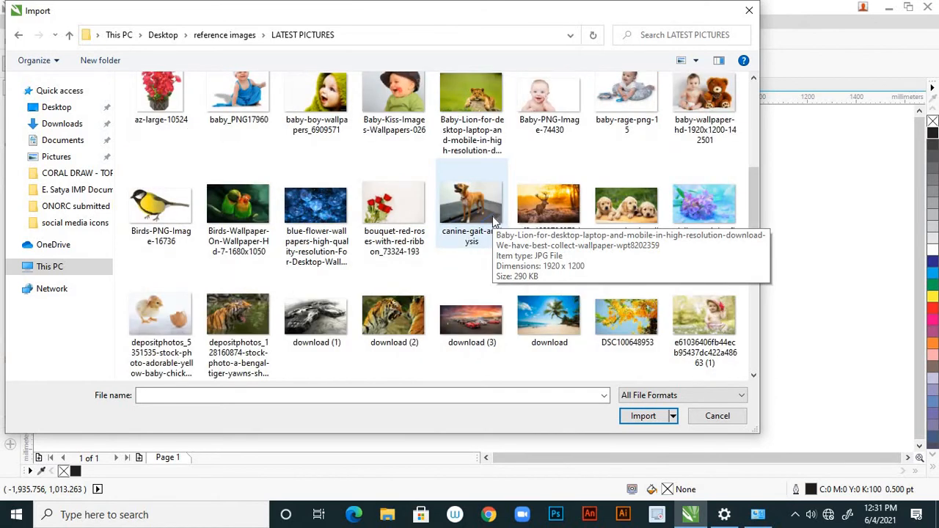
{"action": "scroll", "coordinate": [490, 222], "scroll_direction": "up", "scroll_amount": 1}
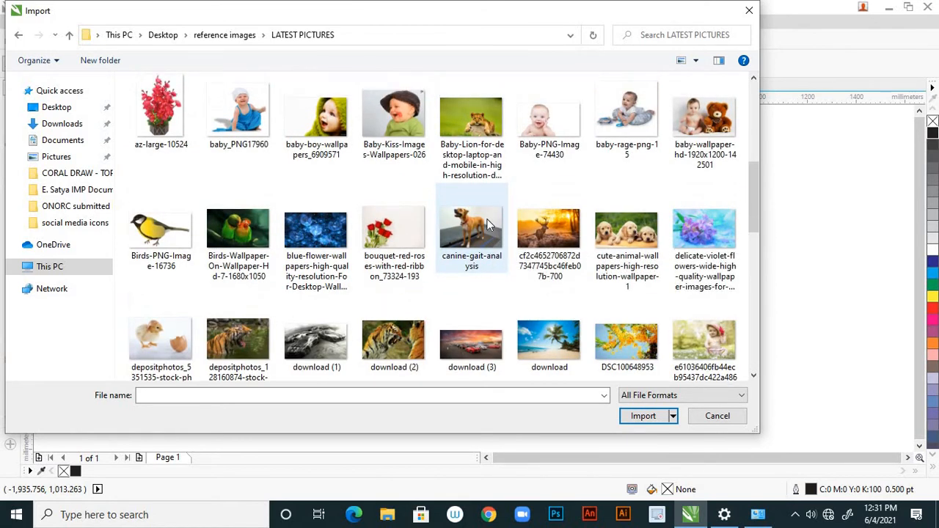
{"action": "scroll", "coordinate": [490, 224], "scroll_direction": "up", "scroll_amount": 3}
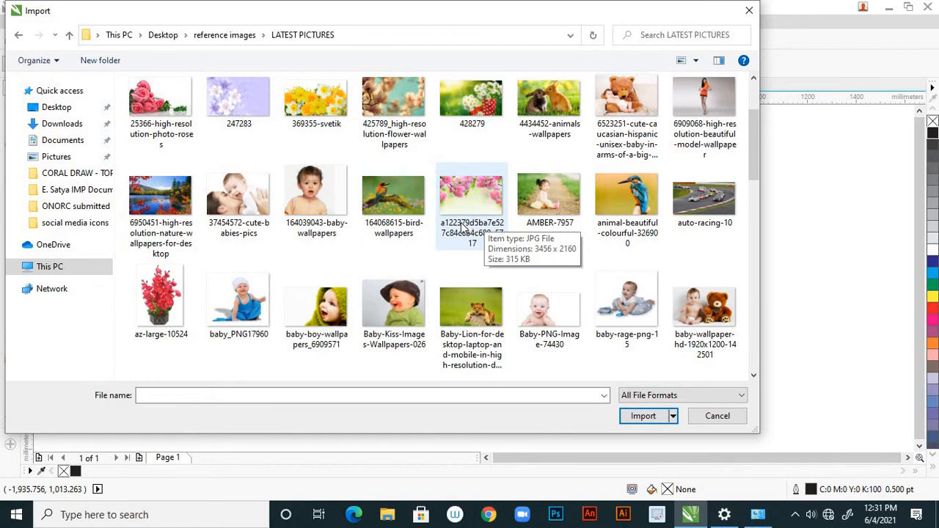
{"action": "left_click", "coordinate": [326, 197]}
{"action": "left_click", "coordinate": [635, 417]}
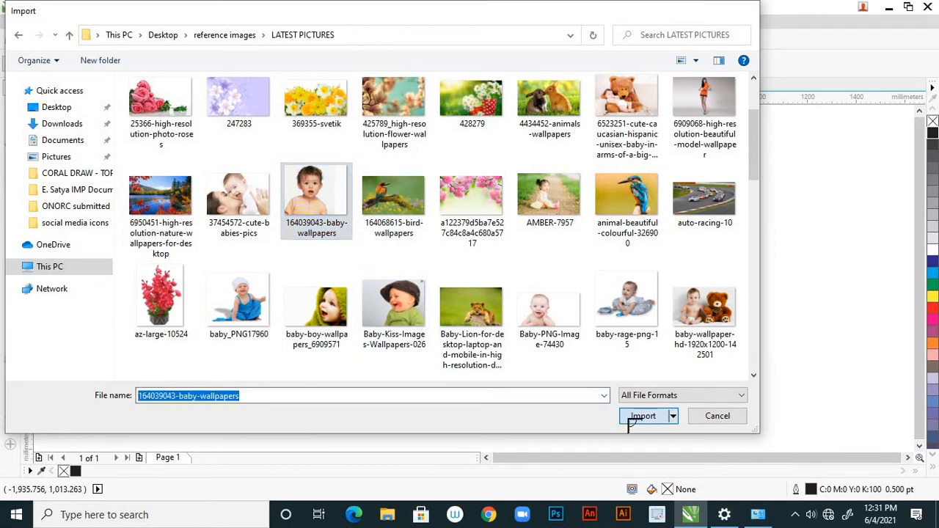
{"action": "left_click", "coordinate": [426, 198]}
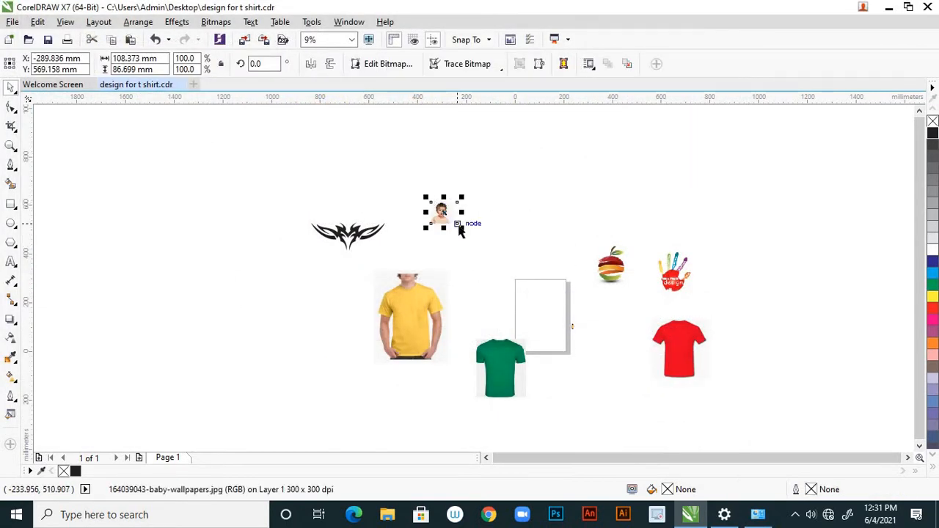
- Enlarge the baby photo to 431.3%, about 467 mm wide, and position it above and right of the yellow T-shirt photo
{"action": "left_click_drag", "start_coordinate": [459, 226], "coordinate": [503, 272]}
{"action": "left_click_drag", "start_coordinate": [440, 245], "coordinate": [473, 250]}
{"action": "scroll", "coordinate": [491, 227], "scroll_direction": "up", "scroll_amount": 2}
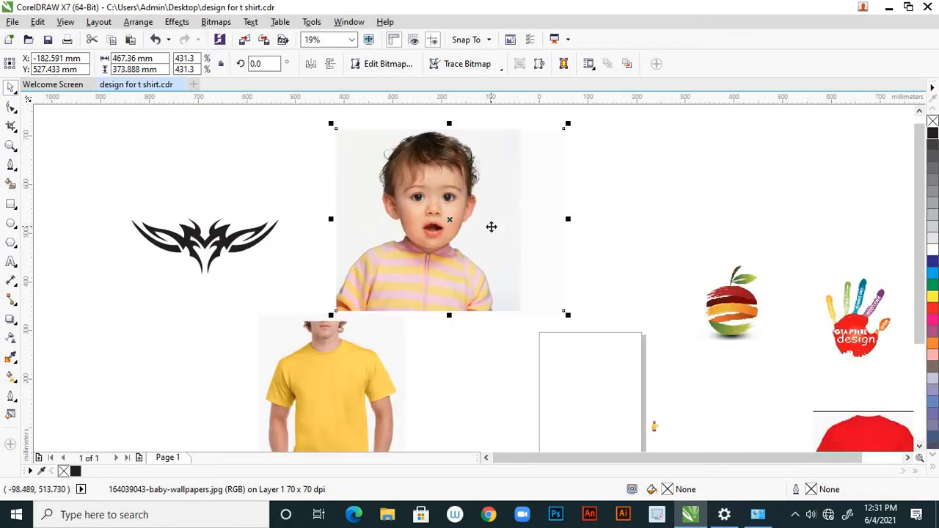
{"action": "scroll", "coordinate": [440, 275], "scroll_direction": "up", "scroll_amount": 3}
{"action": "scroll", "coordinate": [439, 275], "scroll_direction": "up", "scroll_amount": 1}
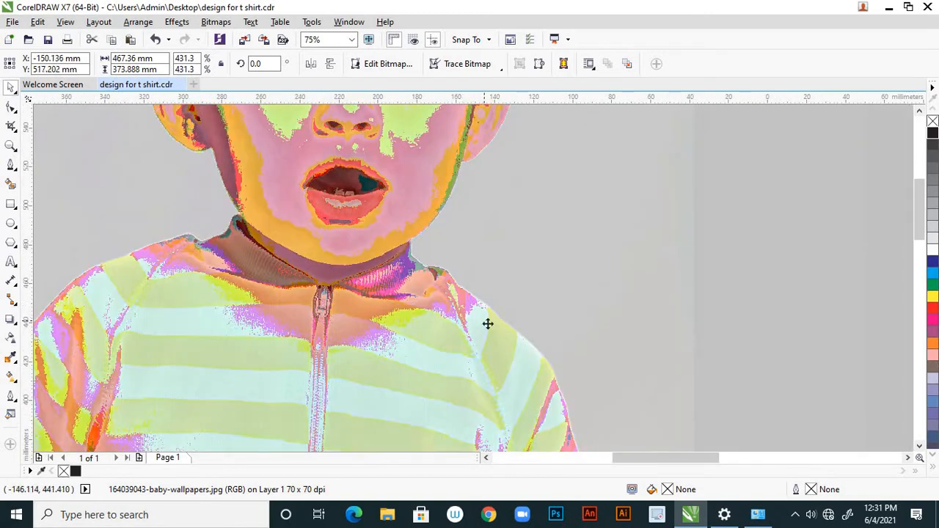
{"action": "scroll", "coordinate": [483, 319], "scroll_direction": "down", "scroll_amount": 2}
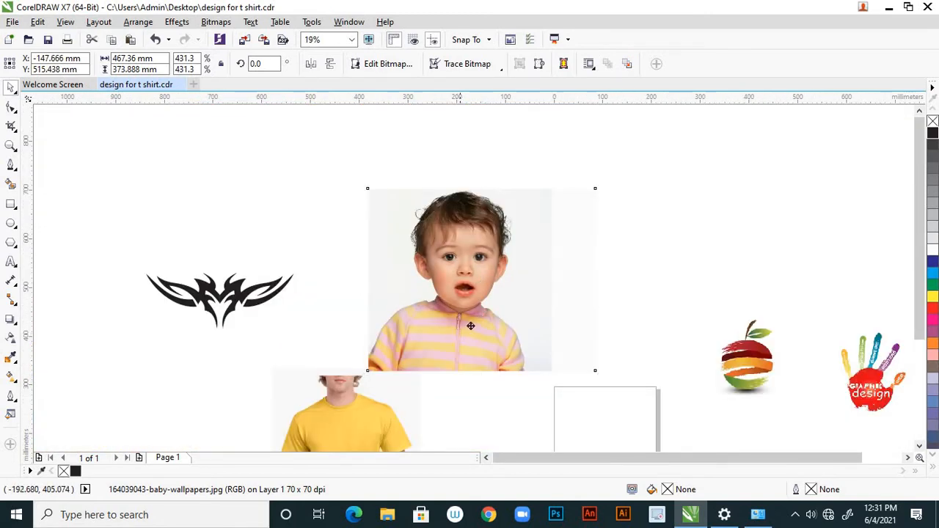
{"action": "left_click_drag", "start_coordinate": [462, 334], "coordinate": [473, 329]}
{"action": "left_click", "coordinate": [700, 267]}
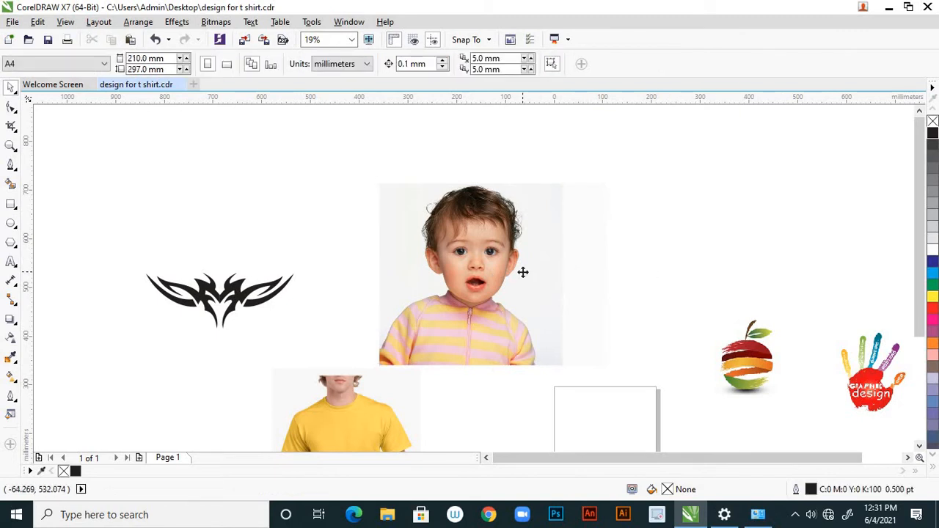
{"action": "left_click", "coordinate": [565, 272]}
{"action": "left_click", "coordinate": [633, 269]}
{"action": "left_click", "coordinate": [516, 262]}
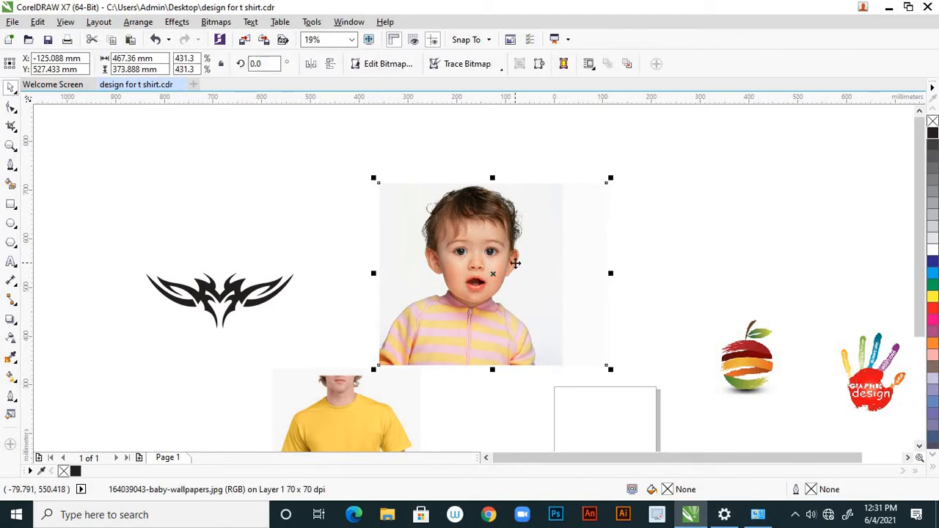
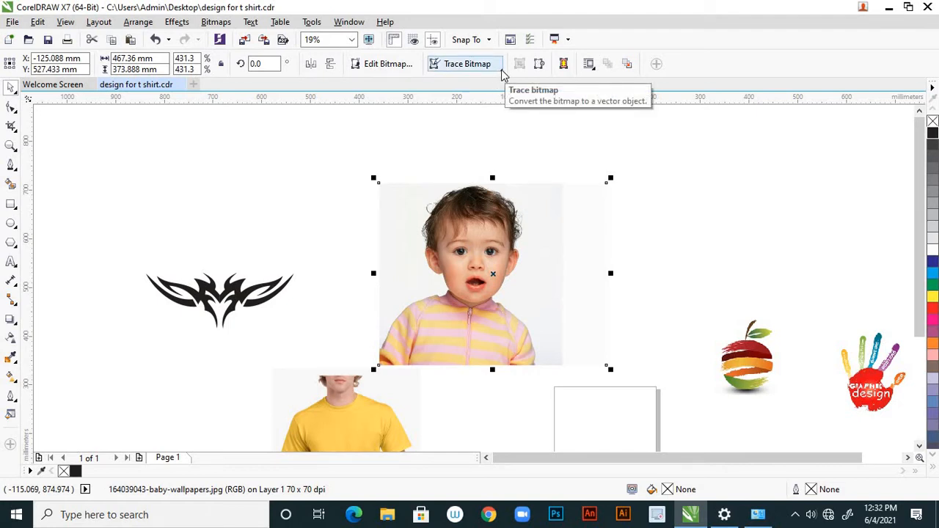
{"action": "left_click", "coordinate": [502, 73]}
{"action": "mouse_move", "coordinate": [517, 115]}
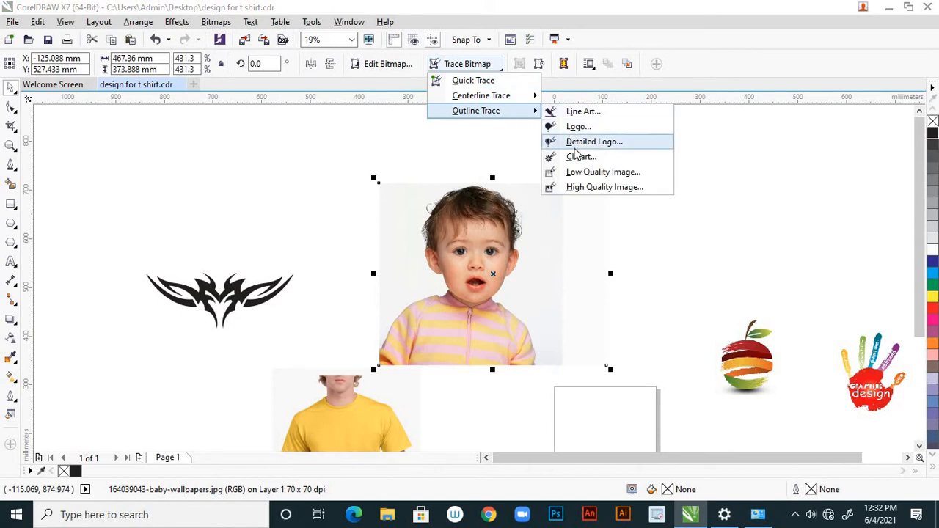
{"action": "left_click", "coordinate": [432, 153]}
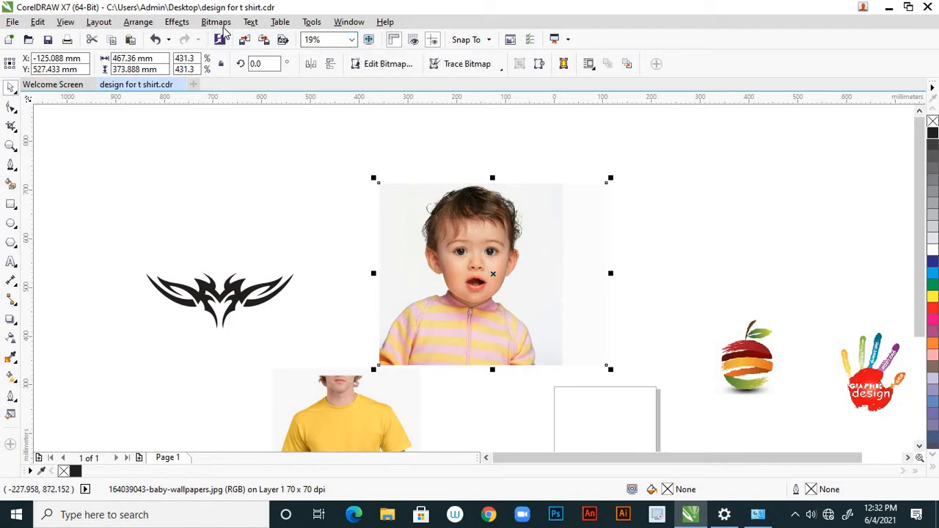
- Start a Black and White (1-bit) conversion of the baby photo and choose the Line Art conversion method
{"action": "left_click", "coordinate": [230, 23]}
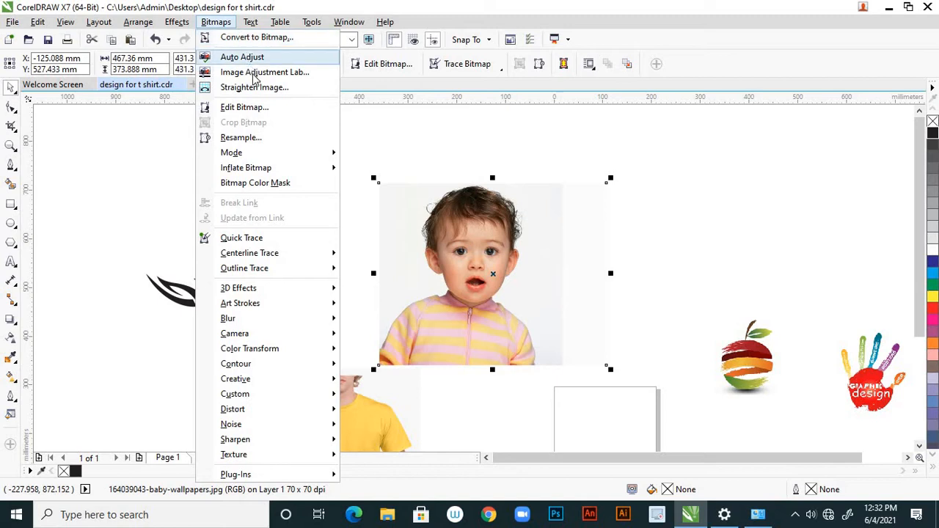
{"action": "mouse_move", "coordinate": [298, 156]}
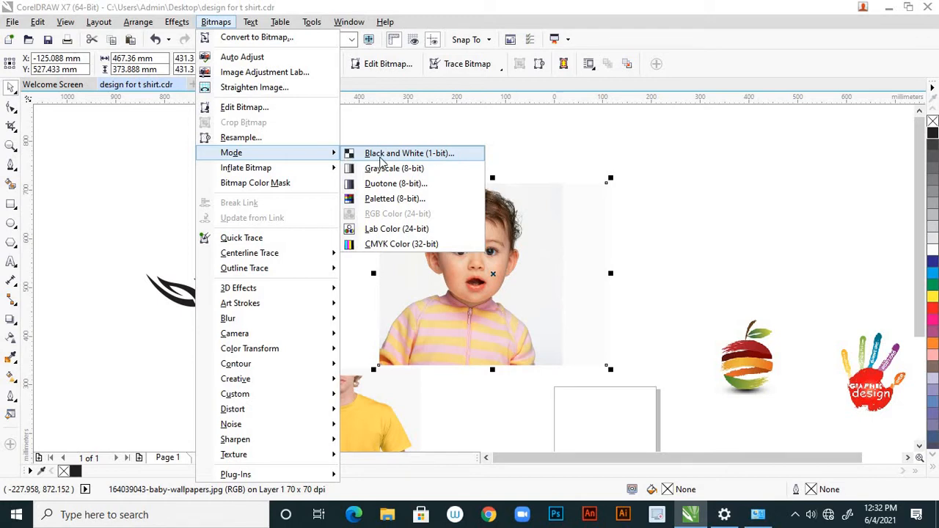
{"action": "left_click", "coordinate": [381, 156]}
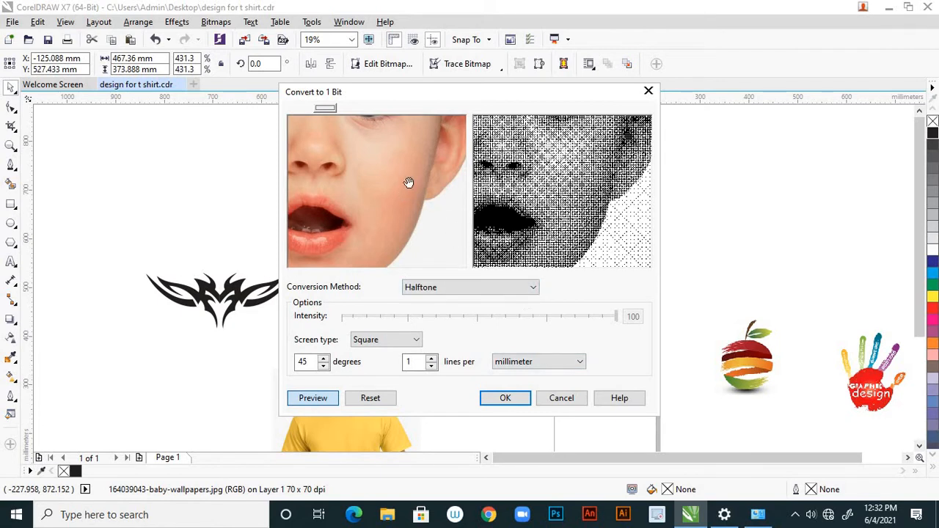
{"action": "left_click", "coordinate": [533, 289]}
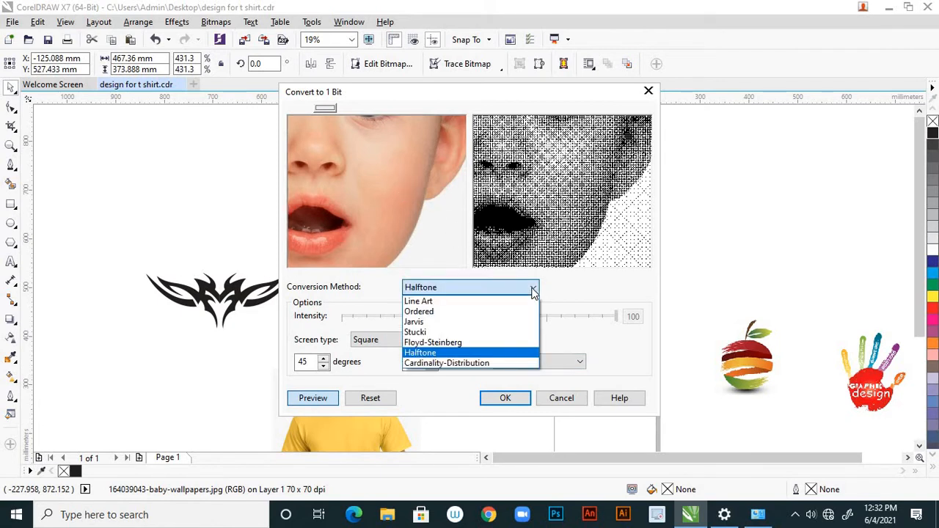
{"action": "left_click", "coordinate": [462, 302]}
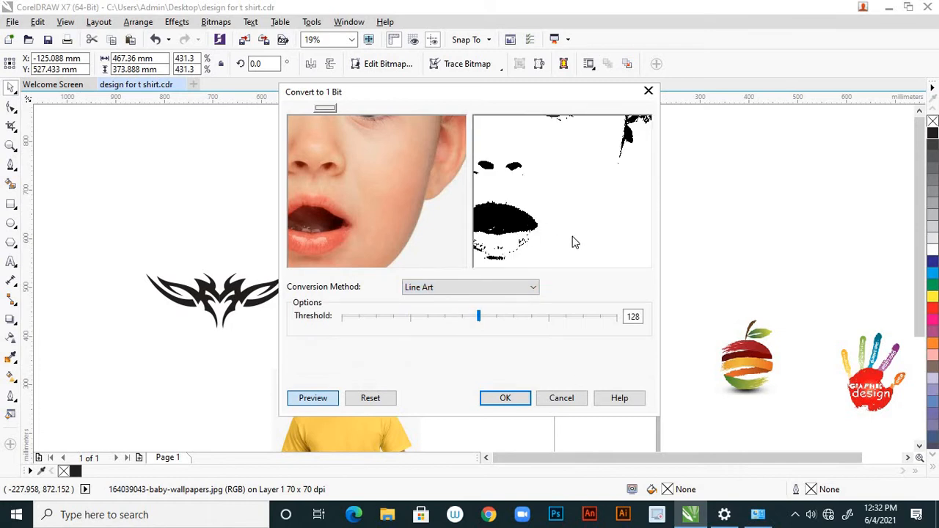
- Preview the Ordered and Jarvis conversion methods on the baby photo
{"action": "left_click", "coordinate": [528, 290]}
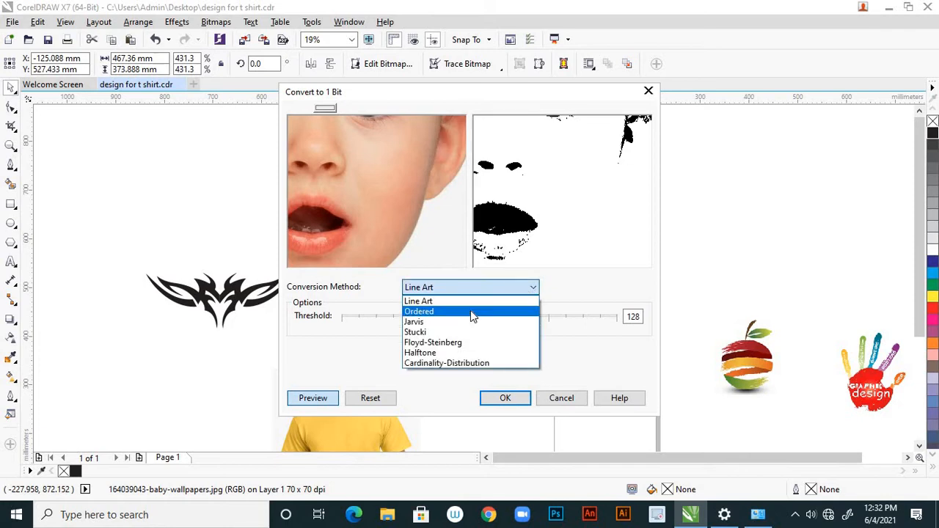
{"action": "left_click", "coordinate": [471, 311]}
{"action": "left_click", "coordinate": [532, 291]}
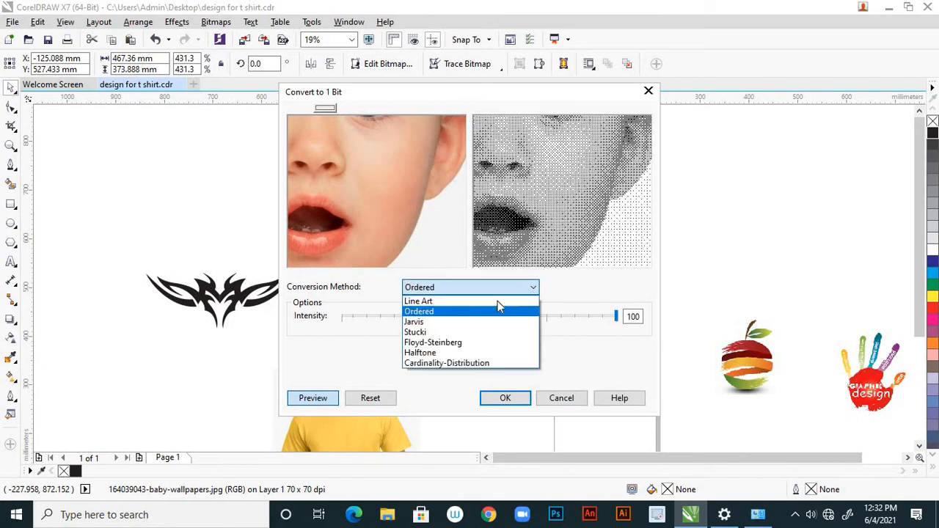
{"action": "left_click", "coordinate": [454, 323]}
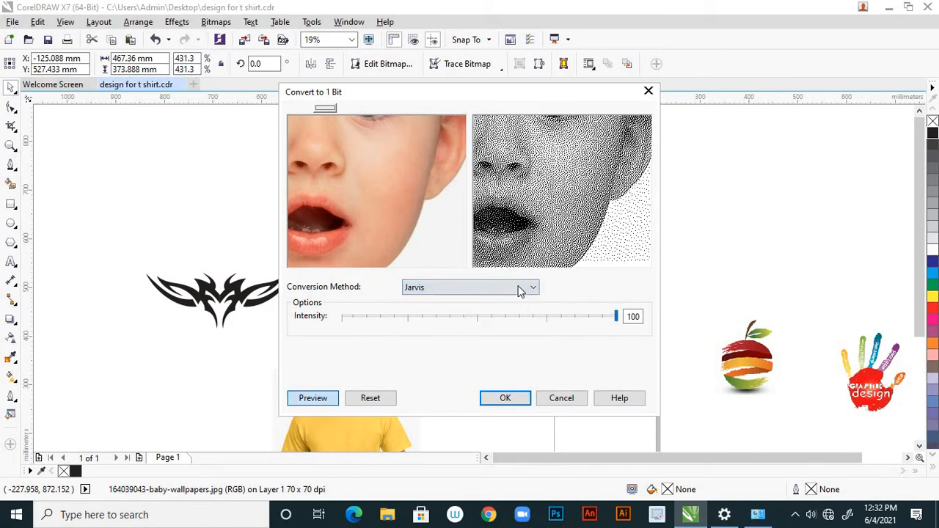
- Set the conversion method back to Line Art with threshold 128 and apply the 1-bit conversion to the baby photo
{"action": "left_click", "coordinate": [530, 289]}
{"action": "left_click", "coordinate": [451, 300]}
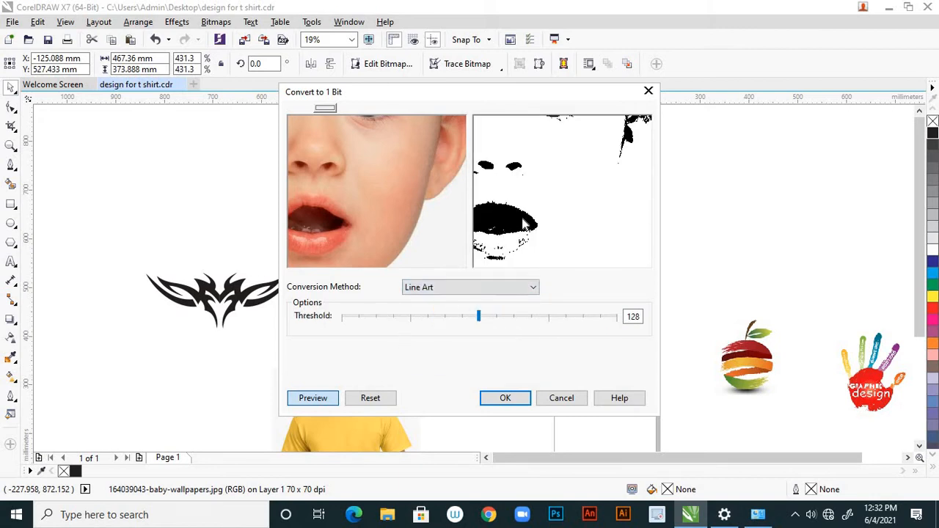
{"action": "left_click", "coordinate": [504, 398]}
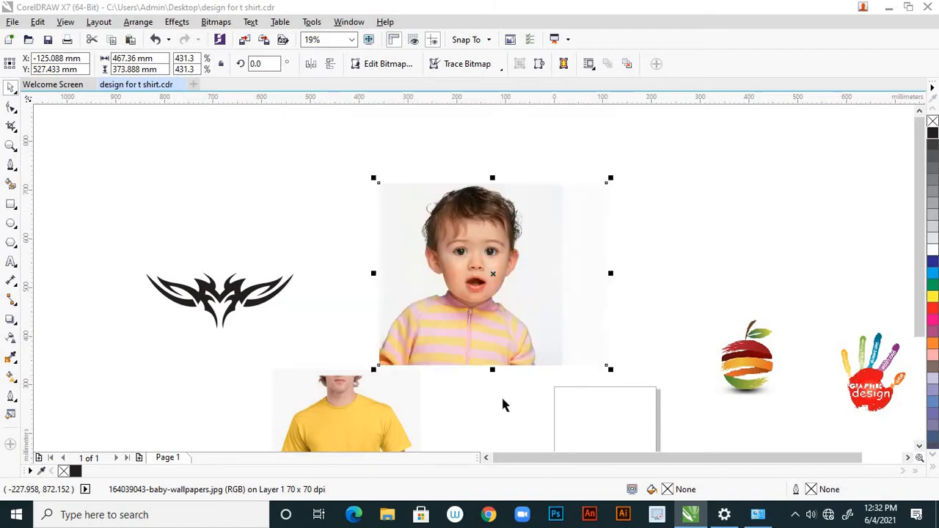
{"action": "scroll", "coordinate": [503, 403], "scroll_direction": "up", "scroll_amount": 2}
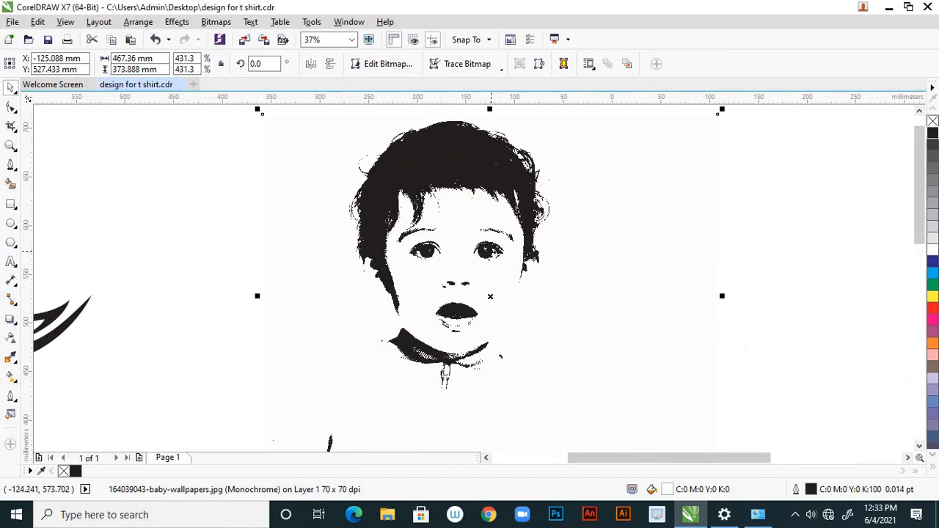
{"action": "scroll", "coordinate": [492, 253], "scroll_direction": "down", "scroll_amount": 2}
{"action": "left_click", "coordinate": [677, 212]}
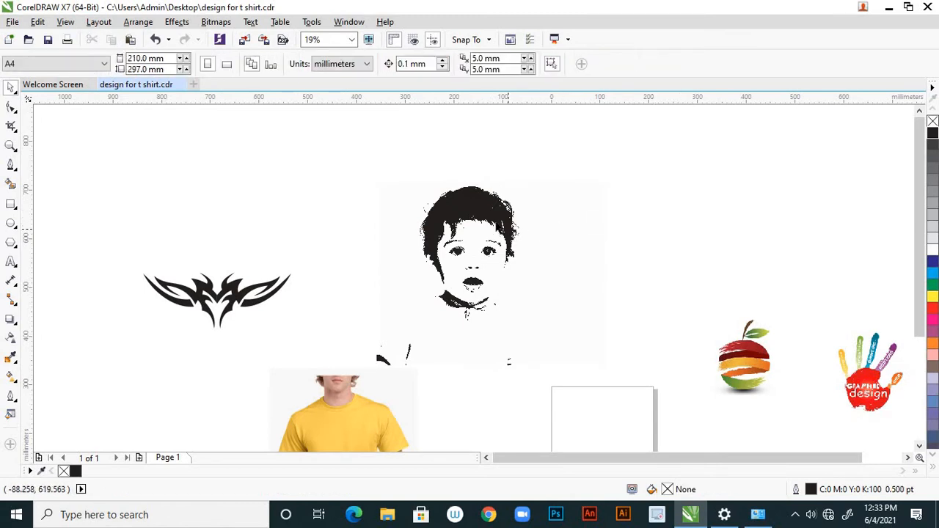
- Shift the black and white baby portrait about 27 mm left and 31 mm up, and leave it selected
{"action": "left_click", "coordinate": [495, 232]}
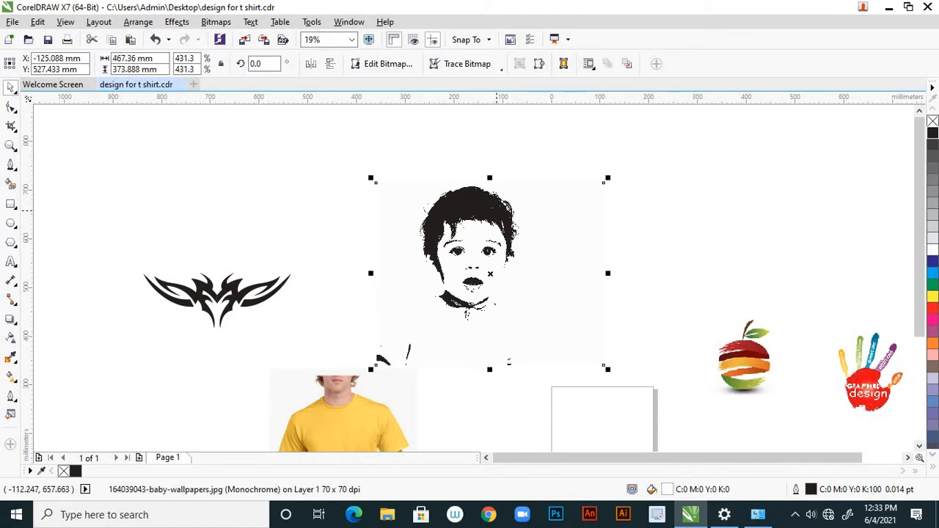
{"action": "left_click_drag", "start_coordinate": [607, 210], "coordinate": [593, 196]}
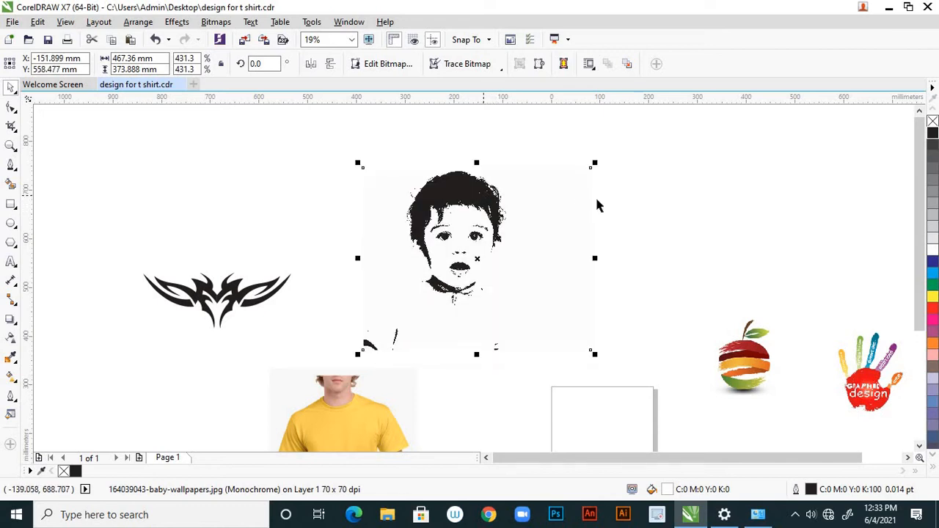
{"action": "left_click", "coordinate": [681, 203]}
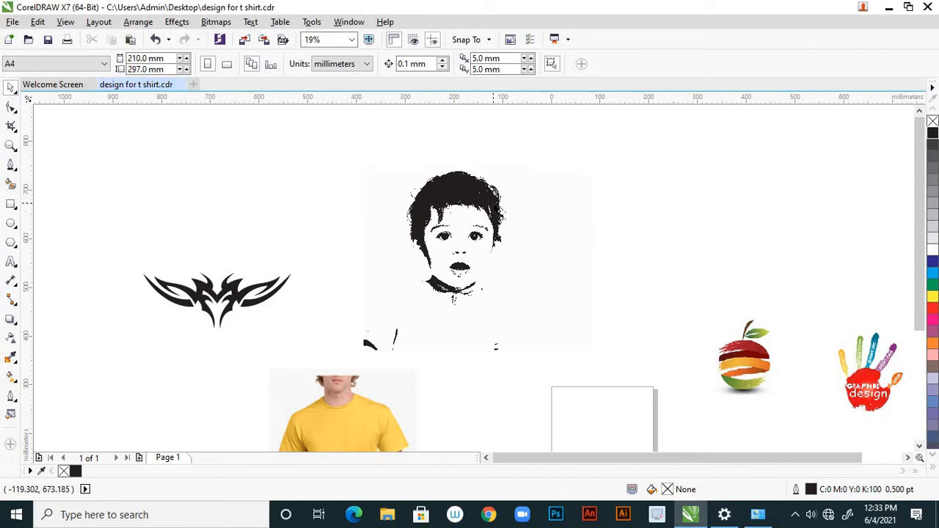
{"action": "left_click", "coordinate": [495, 206]}
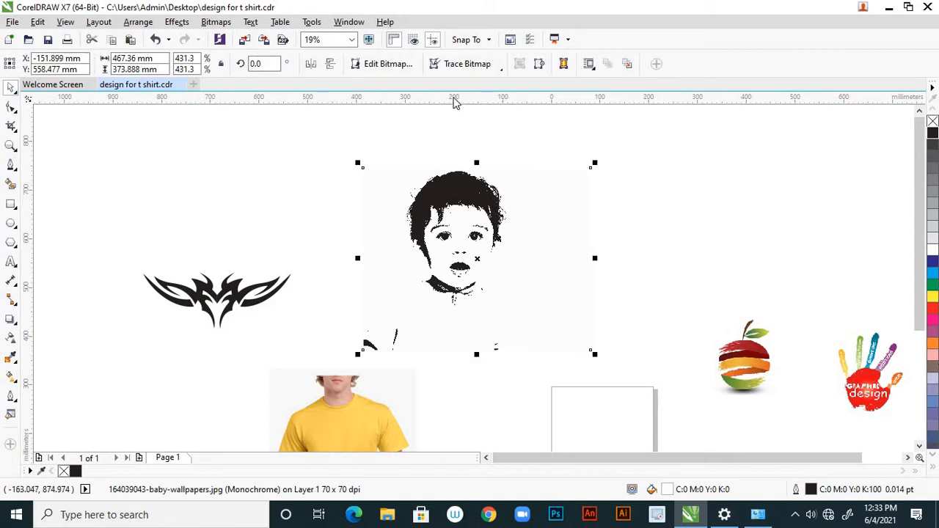
- Trace the black and white baby bitmap with Outline Trace's Detailed Logo preset, using maximum detail, smoothing 25 and background removal
{"action": "left_click", "coordinate": [500, 71]}
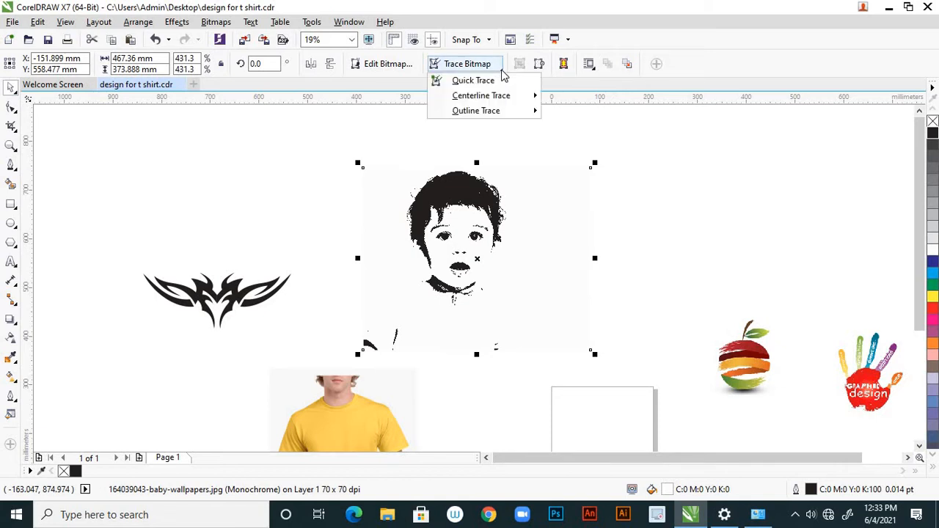
{"action": "mouse_move", "coordinate": [534, 112]}
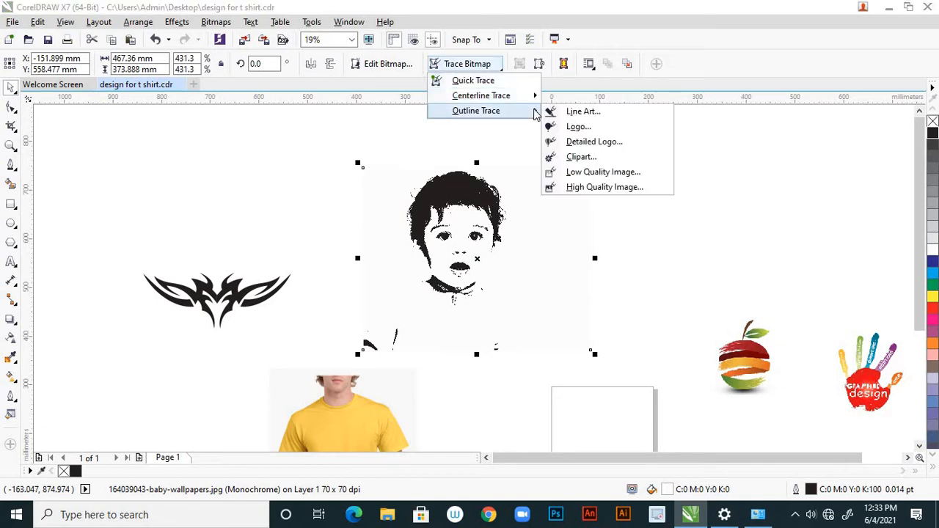
{"action": "left_click", "coordinate": [611, 143]}
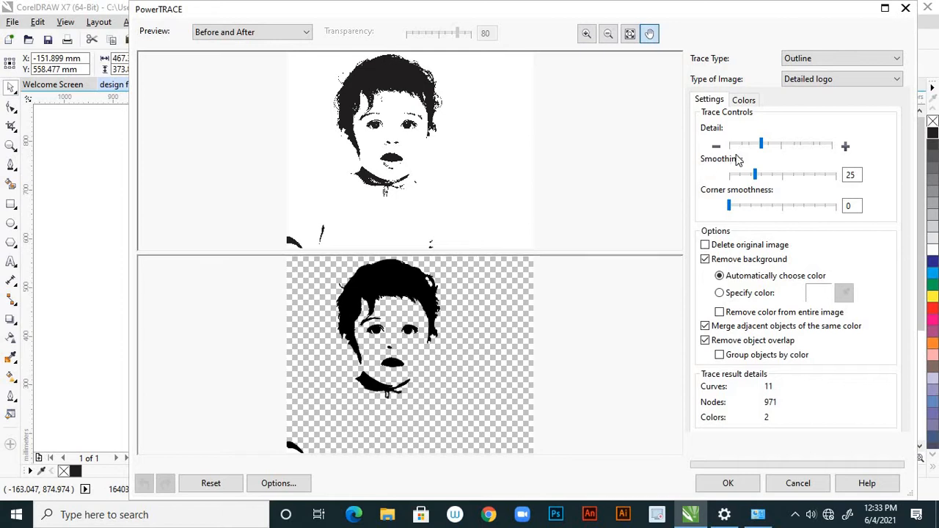
{"action": "left_click_drag", "start_coordinate": [763, 149], "coordinate": [843, 160]}
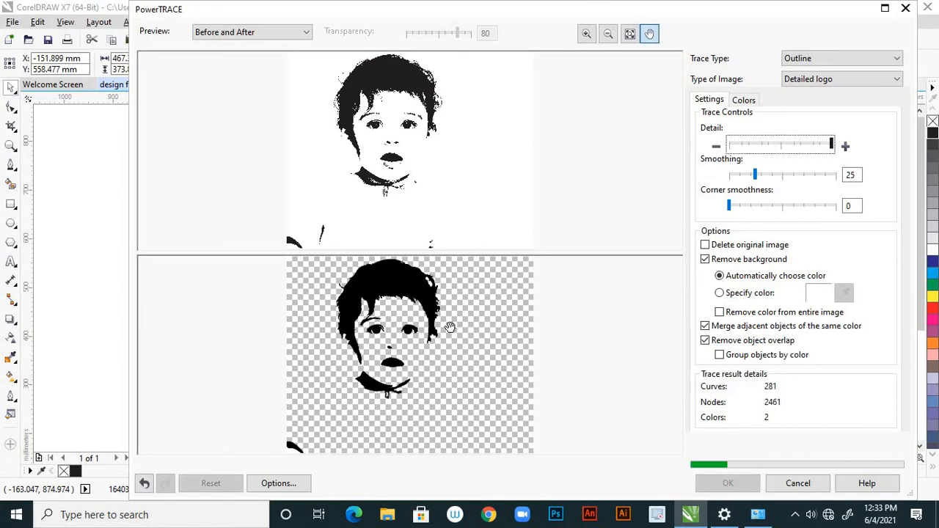
{"action": "scroll", "coordinate": [401, 327], "scroll_direction": "up", "scroll_amount": 3}
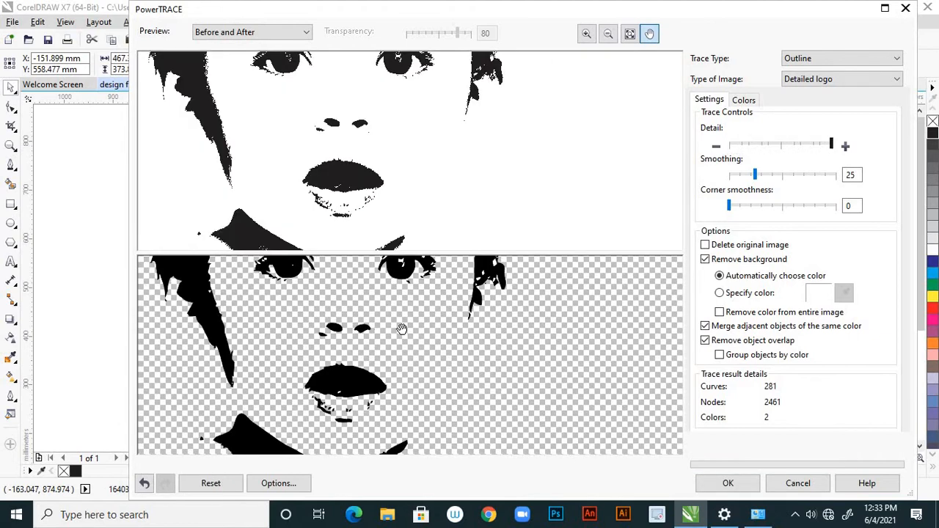
{"action": "scroll", "coordinate": [402, 329], "scroll_direction": "down", "scroll_amount": 3}
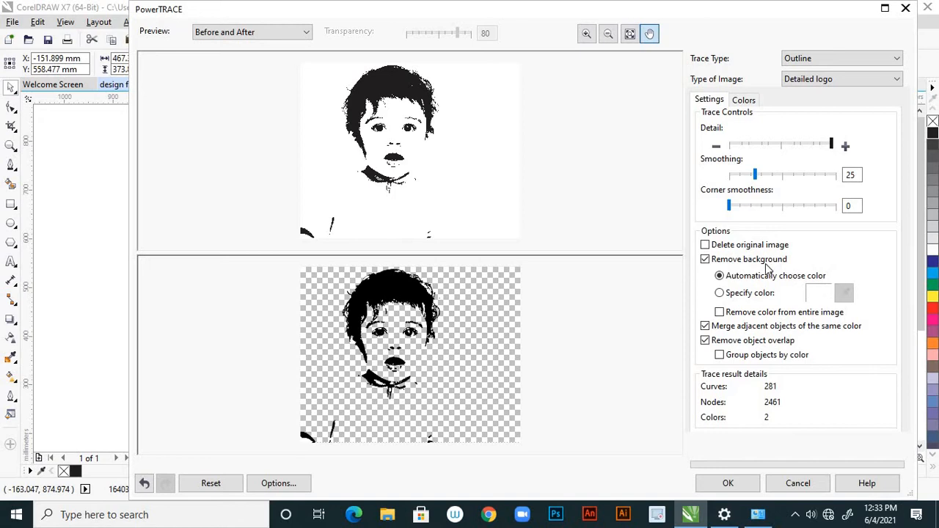
{"action": "left_click", "coordinate": [733, 485]}
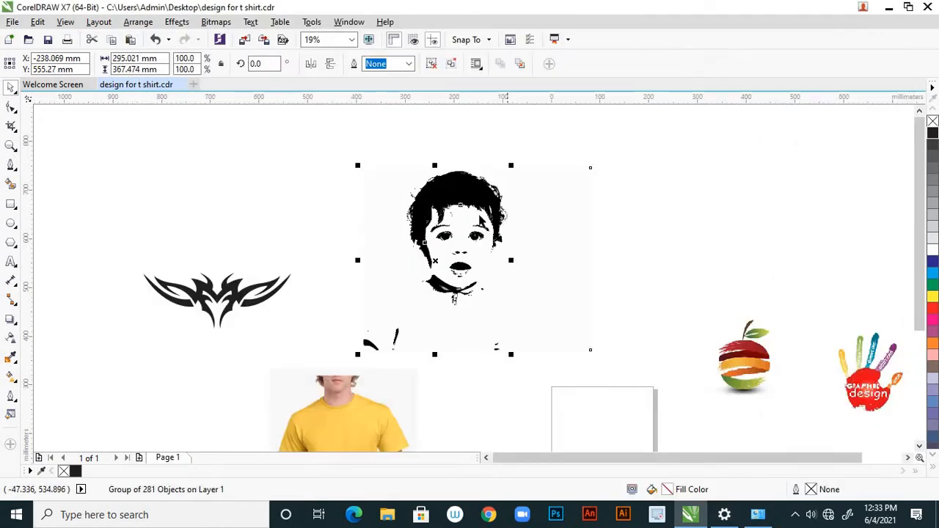
- Move the traced portrait about 388 mm right and 45 mm up, and compare its edges with the original bitmap
{"action": "left_click_drag", "start_coordinate": [477, 204], "coordinate": [666, 183]}
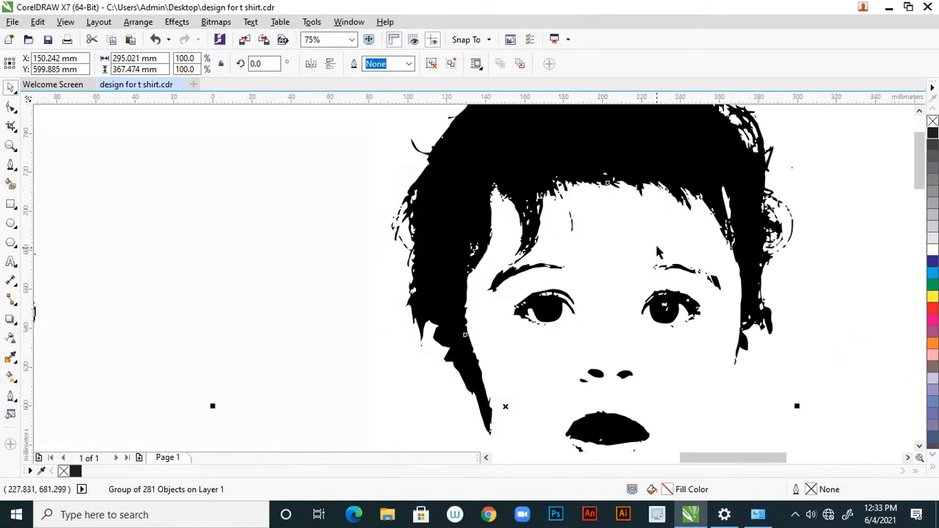
{"action": "scroll", "coordinate": [658, 251], "scroll_direction": "up", "scroll_amount": 1}
{"action": "scroll", "coordinate": [691, 219], "scroll_direction": "down", "scroll_amount": 3}
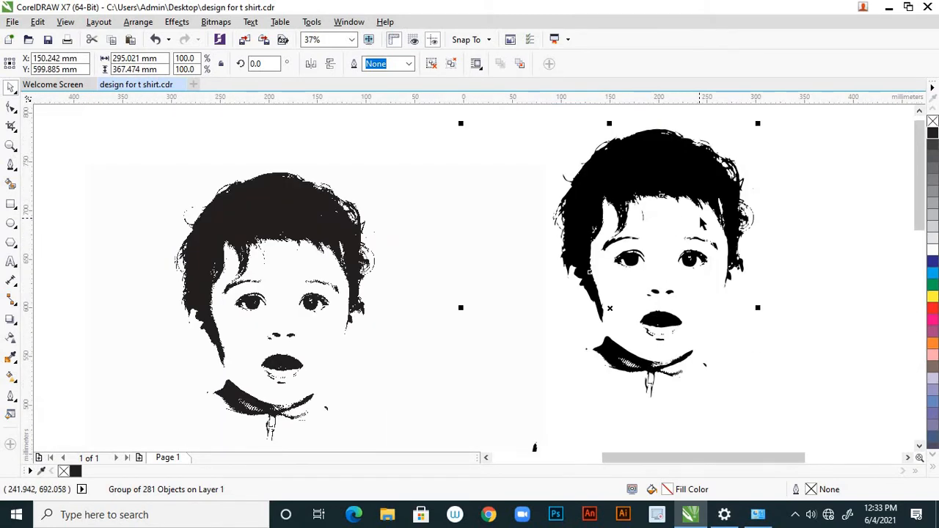
{"action": "scroll", "coordinate": [356, 242], "scroll_direction": "up", "scroll_amount": 2}
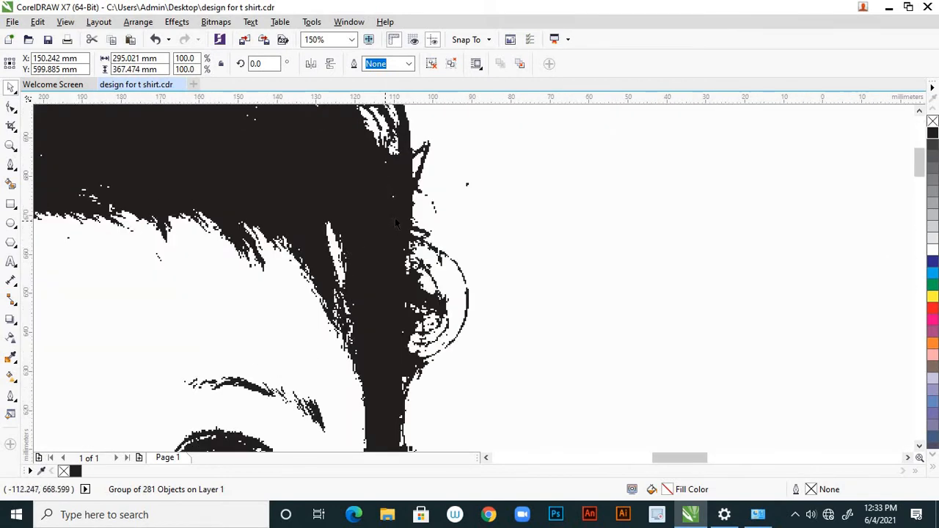
{"action": "scroll", "coordinate": [395, 217], "scroll_direction": "down", "scroll_amount": 3}
- Delete the original monochrome baby bitmap, keeping the traced portrait
{"action": "left_click", "coordinate": [375, 216]}
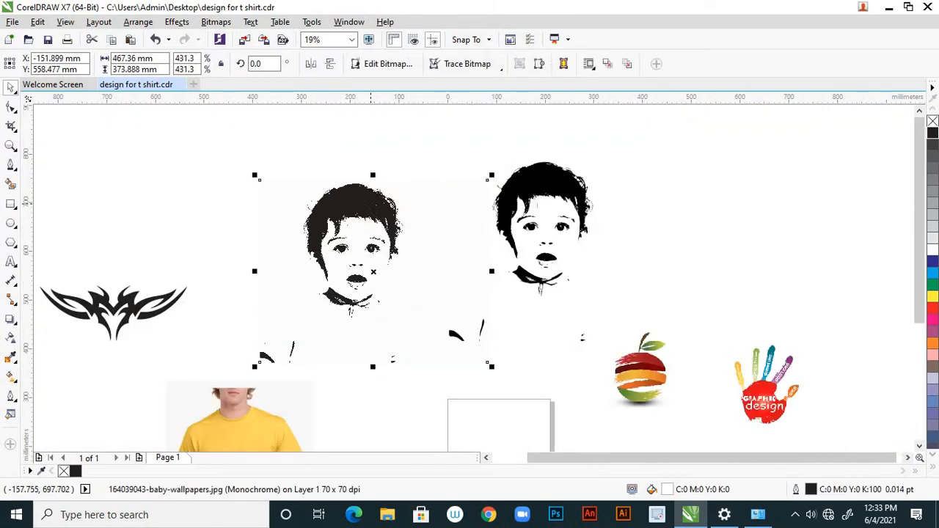
{"action": "scroll", "coordinate": [440, 203], "scroll_direction": "down", "scroll_amount": 1}
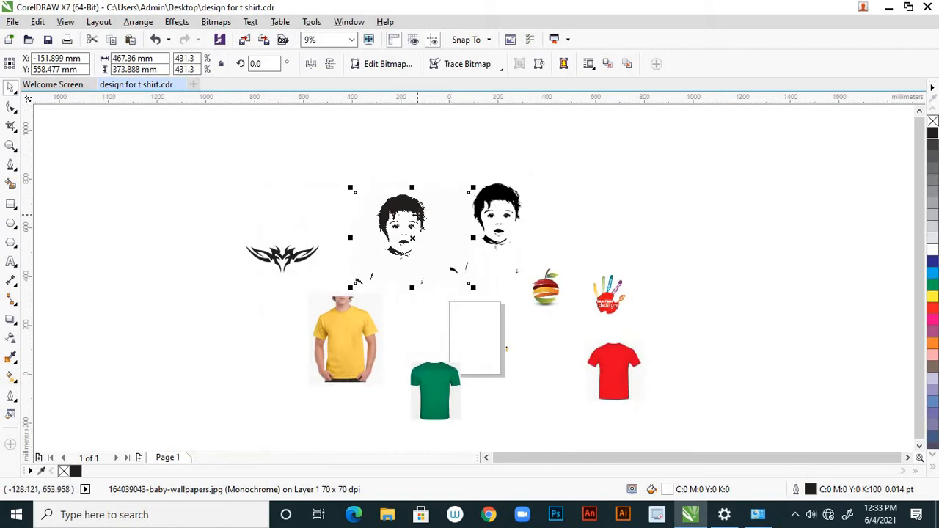
{"action": "scroll", "coordinate": [416, 215], "scroll_direction": "up", "scroll_amount": 1}
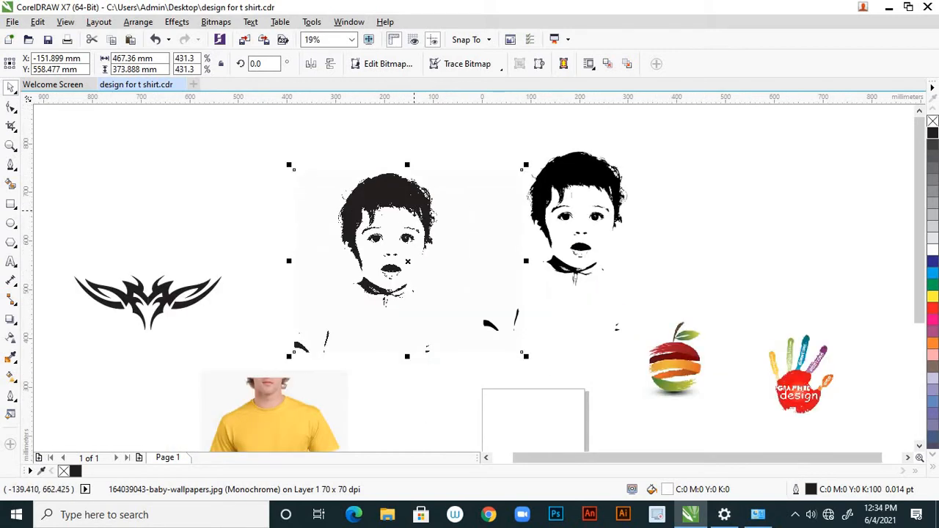
{"action": "key", "text": "Delete"}
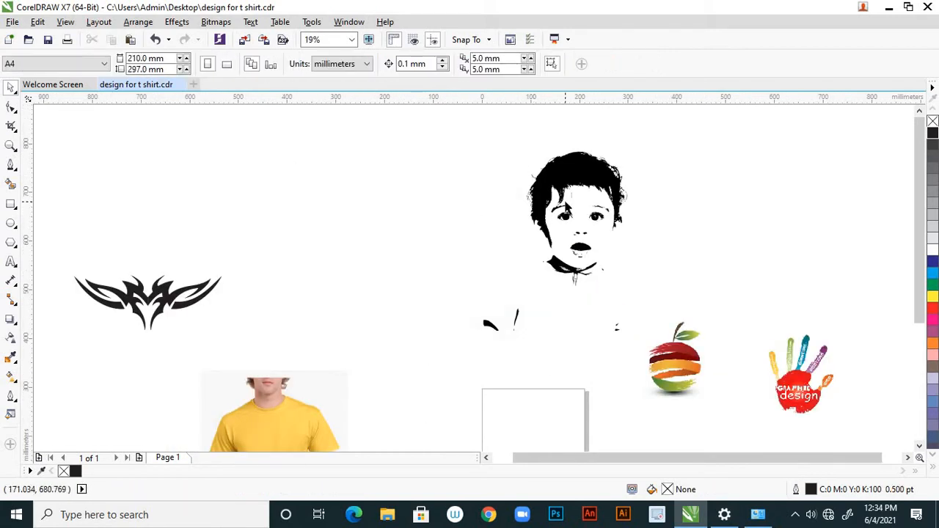
- Shift the traced portrait about 209 mm left, try red and cyan fills, and fill it with purple C:20 M:80 Y:0 K:20
{"action": "left_click", "coordinate": [580, 183]}
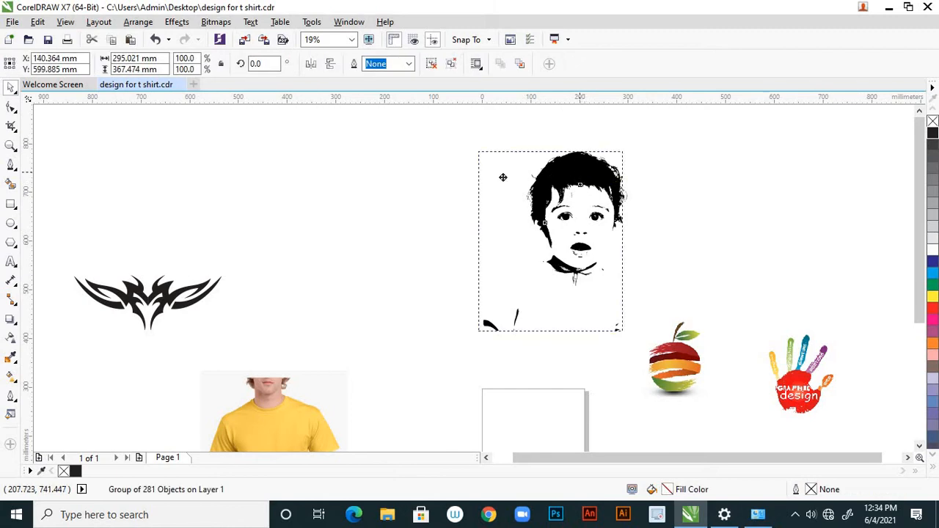
{"action": "left_click_drag", "start_coordinate": [482, 174], "coordinate": [481, 174]}
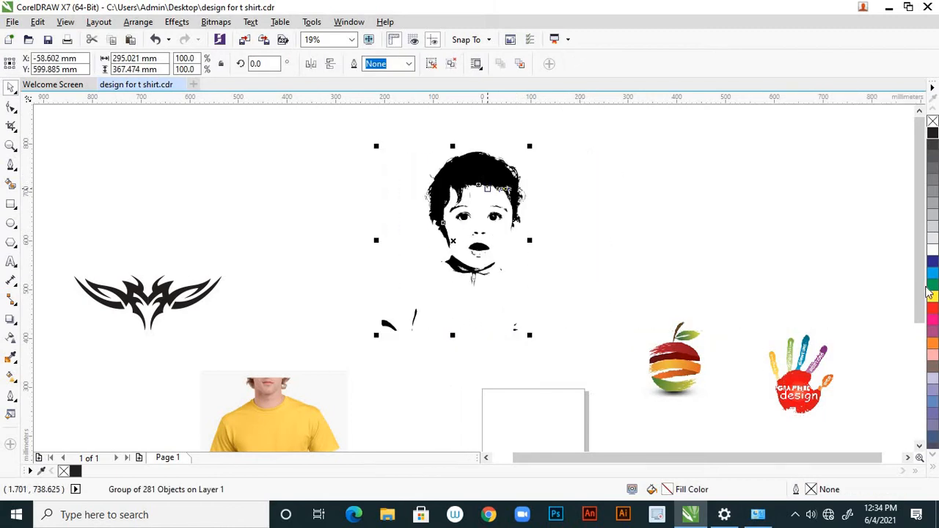
{"action": "left_click", "coordinate": [932, 308]}
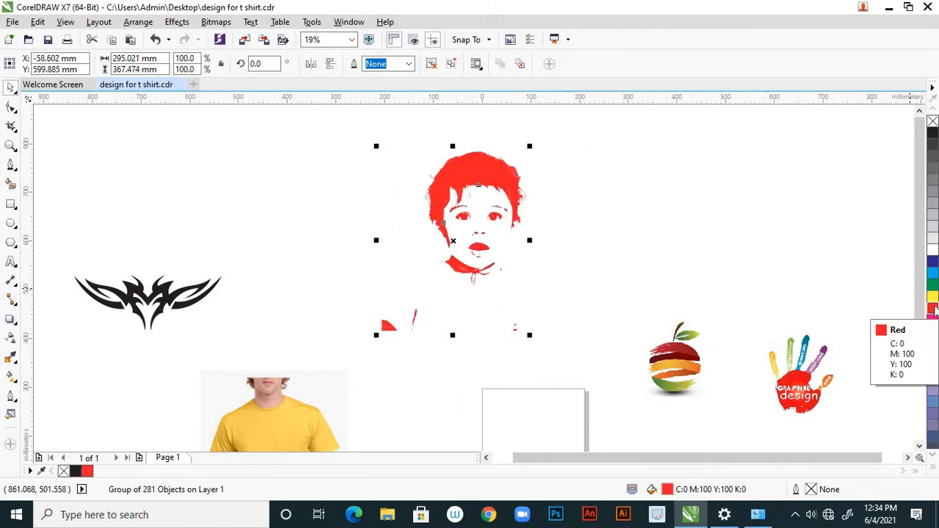
{"action": "left_click", "coordinate": [932, 273]}
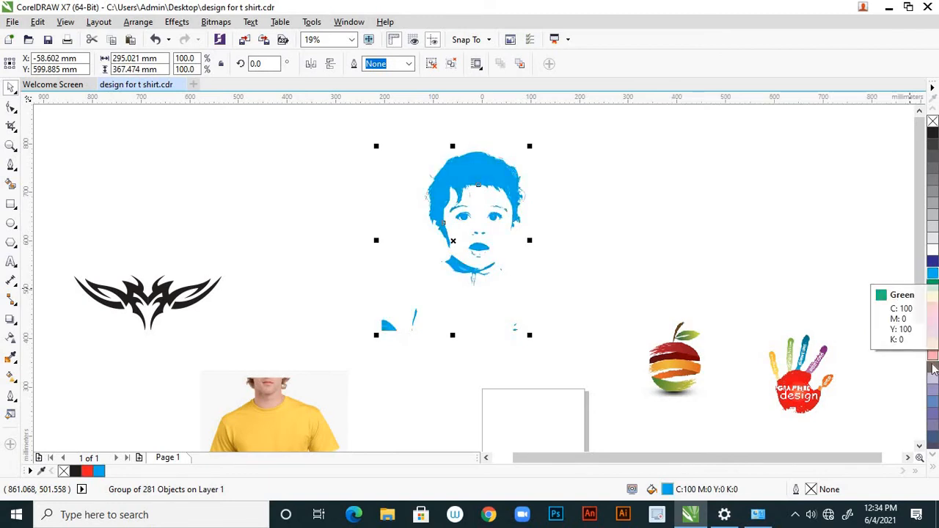
{"action": "left_click", "coordinate": [933, 332]}
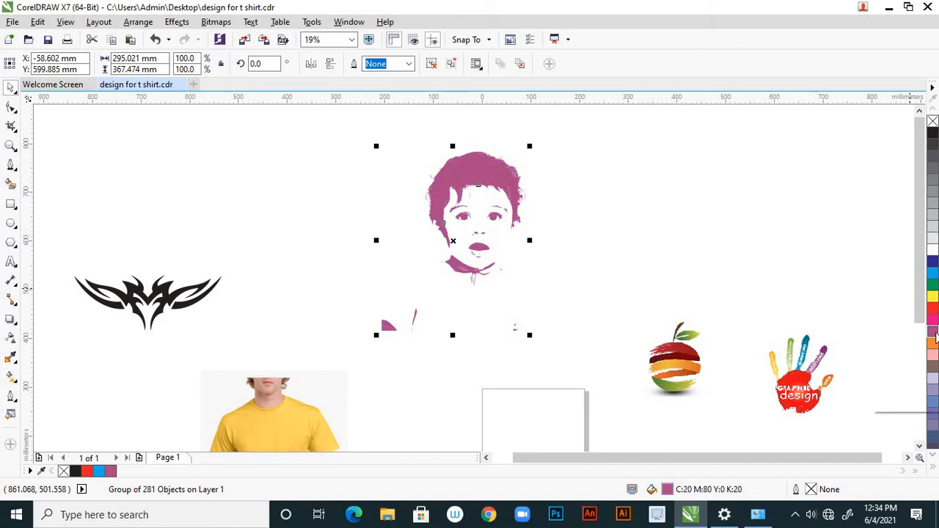
{"action": "left_click", "coordinate": [687, 219]}
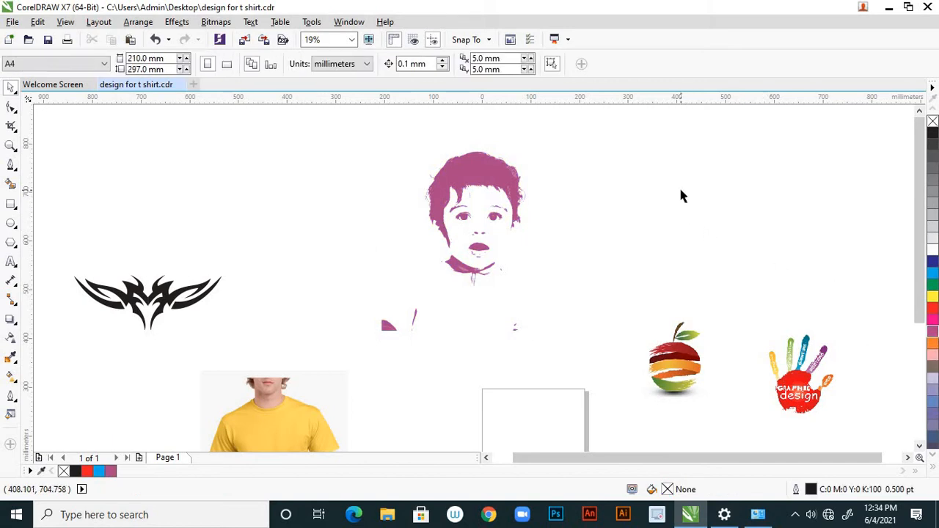
- Move the purple portrait about 128 mm left and 138 mm down, and place a copy of the yellow T-shirt photo about 1008 mm left
{"action": "scroll", "coordinate": [681, 192], "scroll_direction": "down", "scroll_amount": 2}
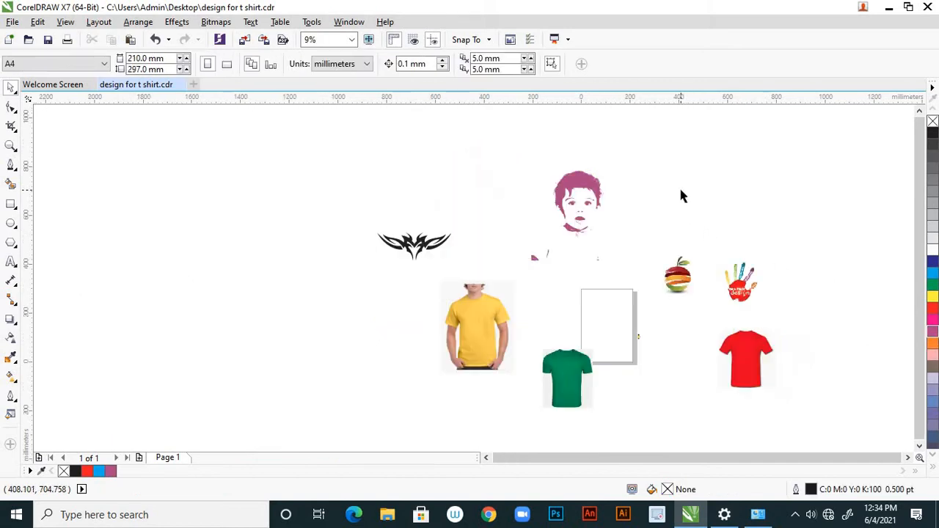
{"action": "left_click", "coordinate": [591, 187]}
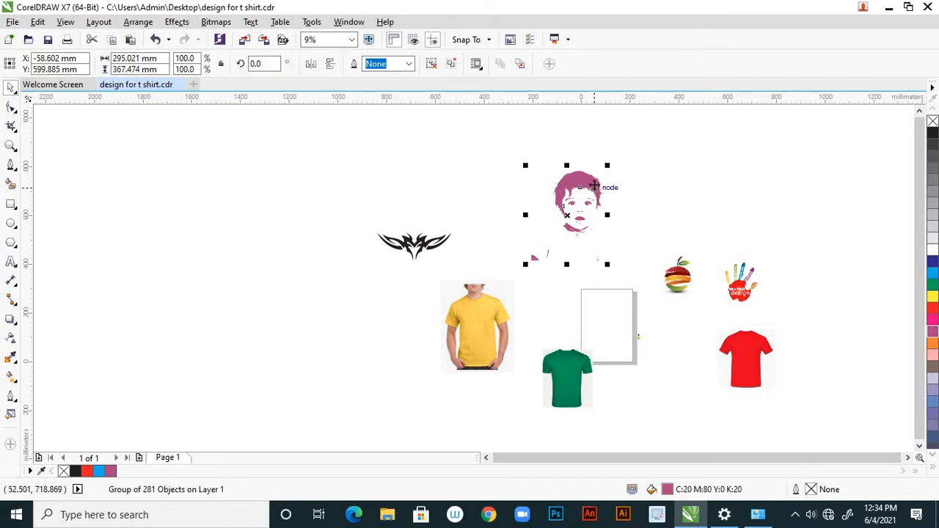
{"action": "left_click_drag", "start_coordinate": [592, 188], "coordinate": [560, 221]}
{"action": "left_click", "coordinate": [489, 321]}
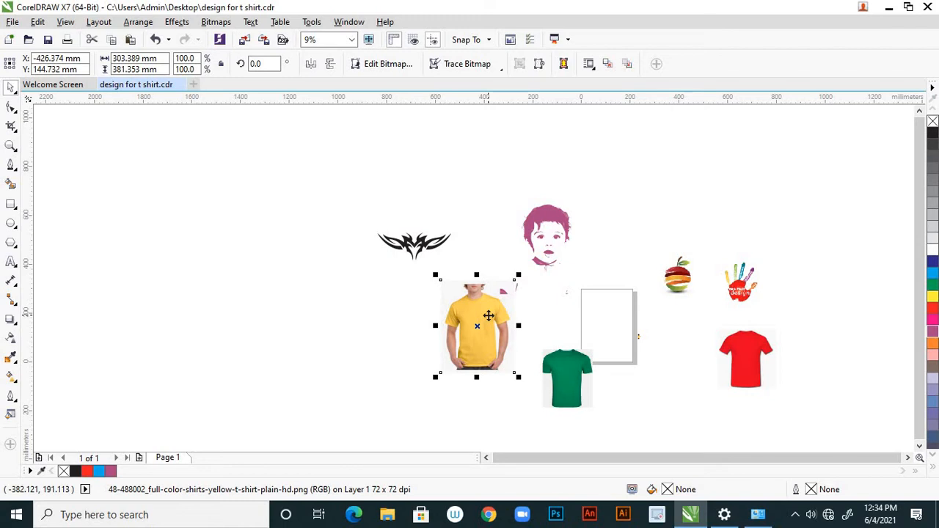
{"action": "left_click_drag", "start_coordinate": [439, 313], "coordinate": [193, 272]}
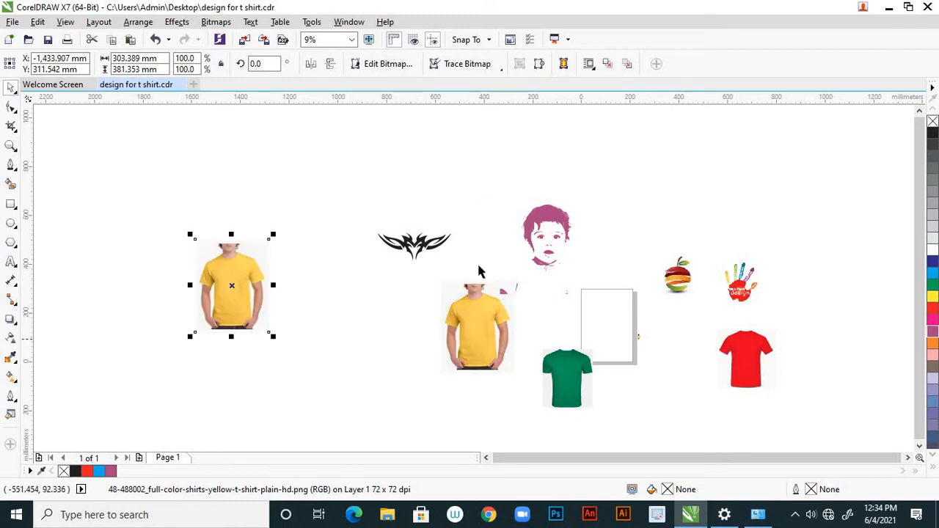
- Scale the purple portrait to about 65.4% and place it on the chest of the yellow T-shirt nearest the page
{"action": "left_click", "coordinate": [550, 244]}
{"action": "left_click", "coordinate": [559, 222]}
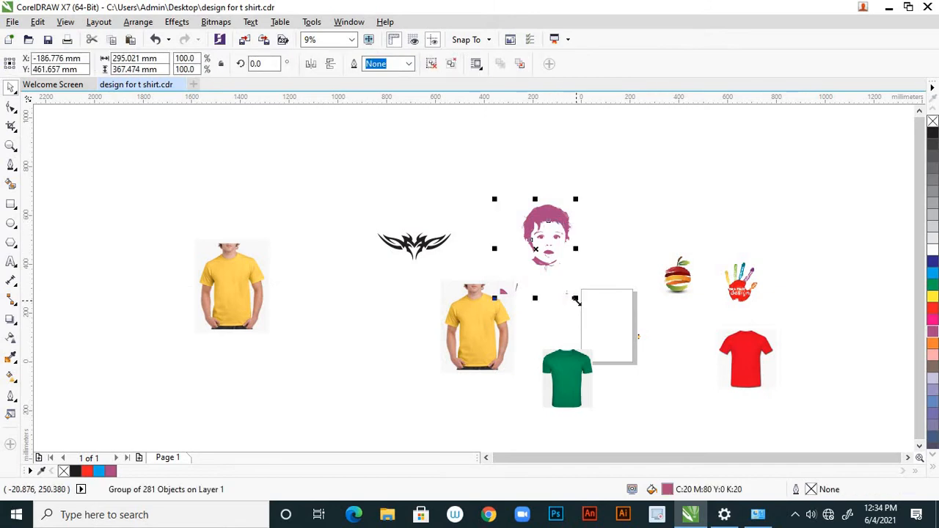
{"action": "left_click_drag", "start_coordinate": [575, 300], "coordinate": [563, 283]}
{"action": "left_click_drag", "start_coordinate": [553, 232], "coordinate": [472, 322]}
{"action": "scroll", "coordinate": [472, 322], "scroll_direction": "up", "scroll_amount": 2}
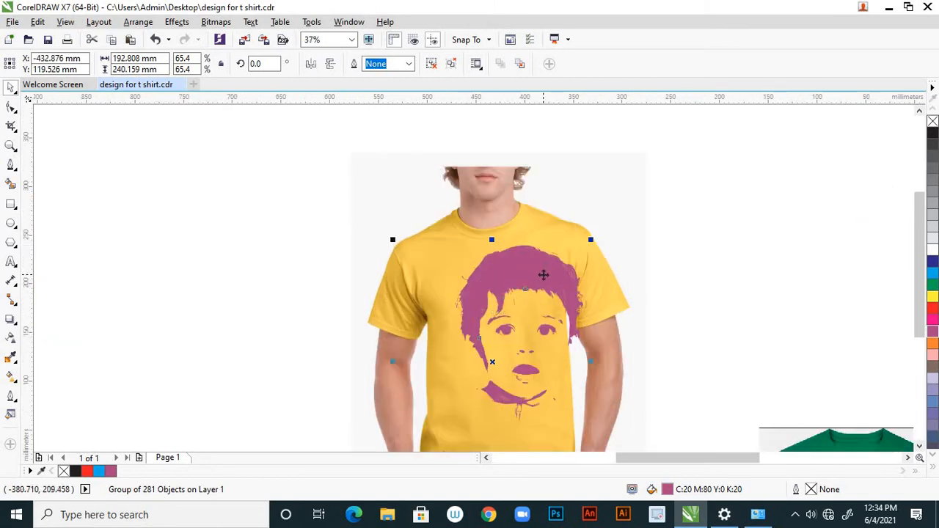
- Adjust the portrait's position on the yellow T-shirt, reduce it to about 53.9% and check the result up close
{"action": "left_click_drag", "start_coordinate": [542, 275], "coordinate": [522, 291]}
{"action": "scroll", "coordinate": [525, 263], "scroll_direction": "down", "scroll_amount": 1}
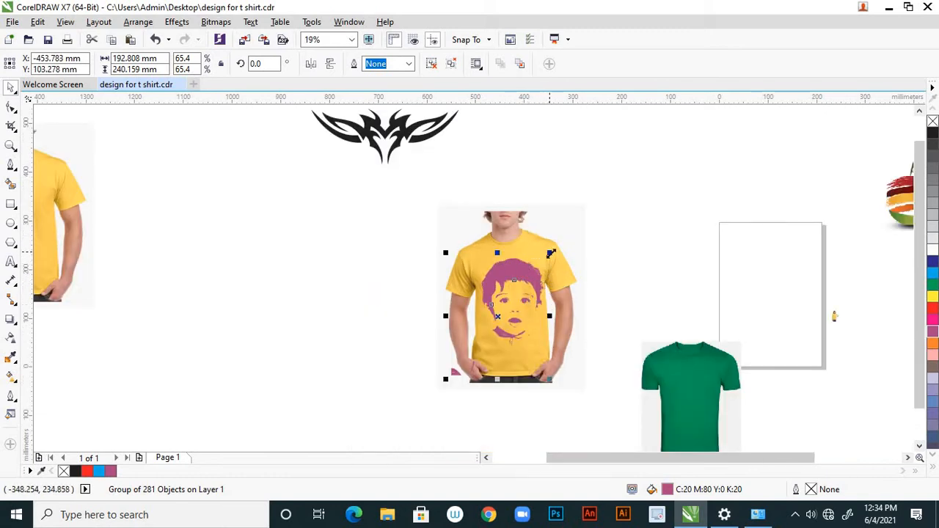
{"action": "left_click_drag", "start_coordinate": [550, 252], "coordinate": [528, 271]}
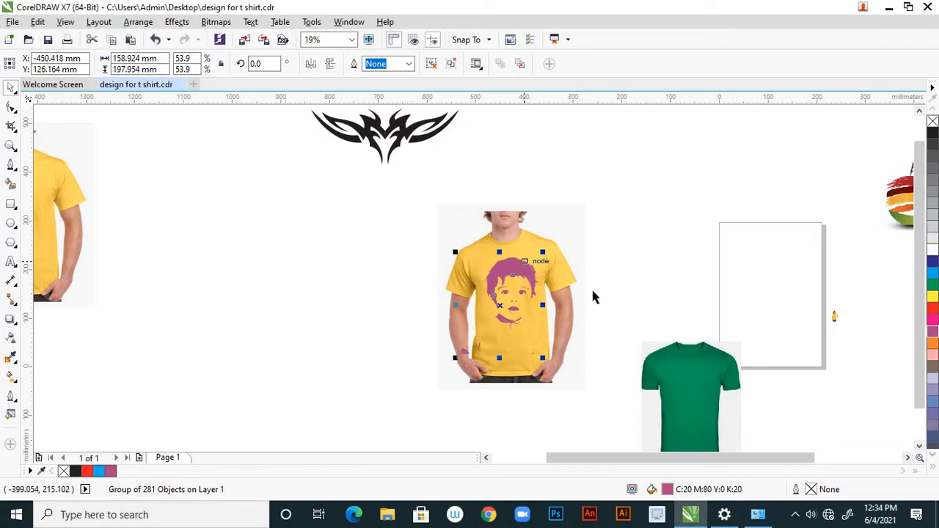
{"action": "left_click", "coordinate": [620, 288]}
{"action": "scroll", "coordinate": [517, 298], "scroll_direction": "up", "scroll_amount": 2}
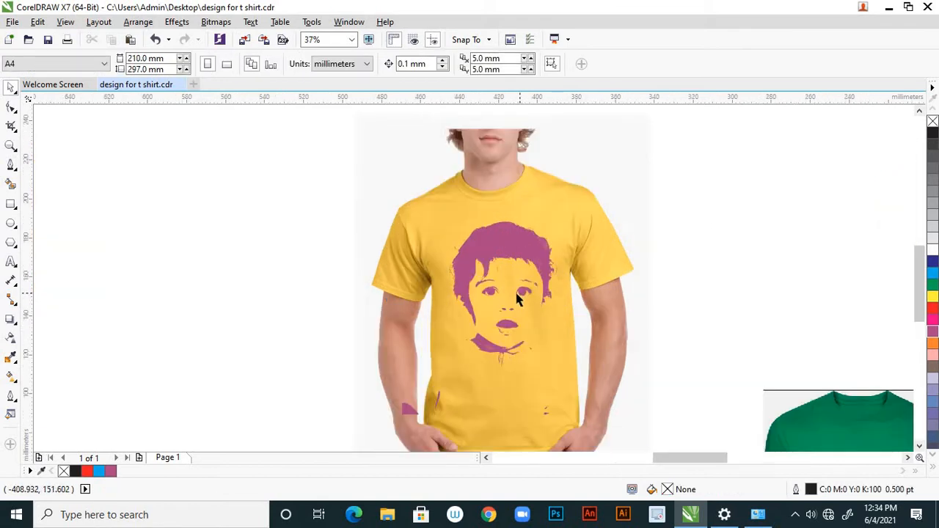
{"action": "scroll", "coordinate": [517, 297], "scroll_direction": "up", "scroll_amount": 2}
{"action": "scroll", "coordinate": [526, 251], "scroll_direction": "down", "scroll_amount": 4}
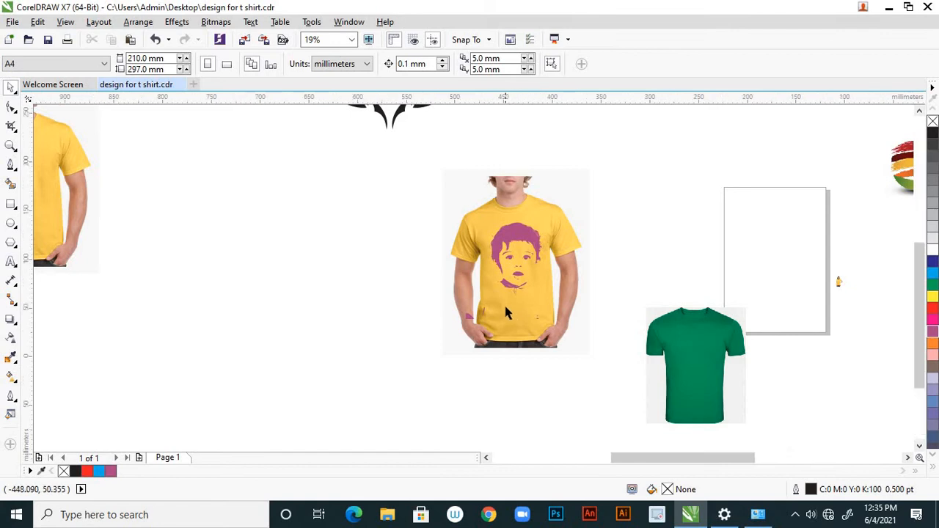
- Move the portrait off the yellow T-shirt onto the empty area beside it, about 212 mm left and 50 mm down
{"action": "scroll", "coordinate": [503, 302], "scroll_direction": "up", "scroll_amount": 2}
{"action": "left_click", "coordinate": [431, 328]}
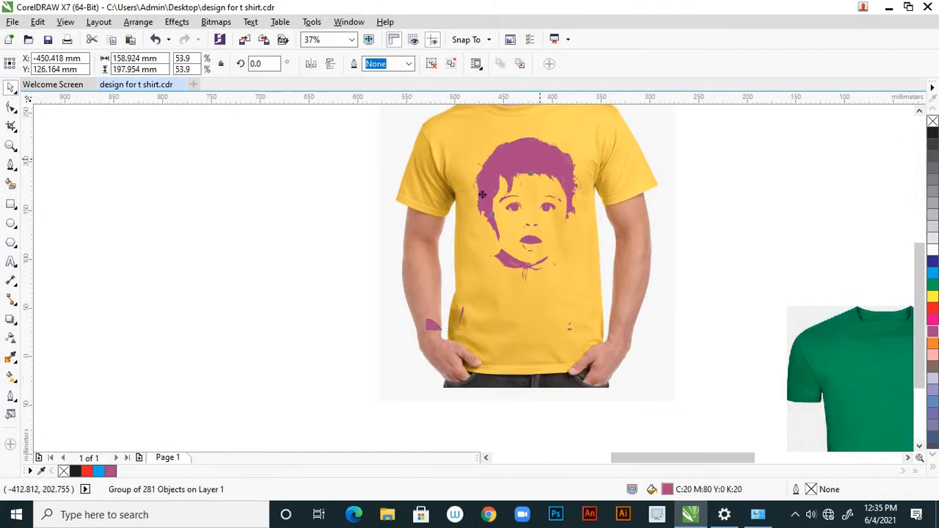
{"action": "left_click_drag", "start_coordinate": [541, 155], "coordinate": [351, 228]}
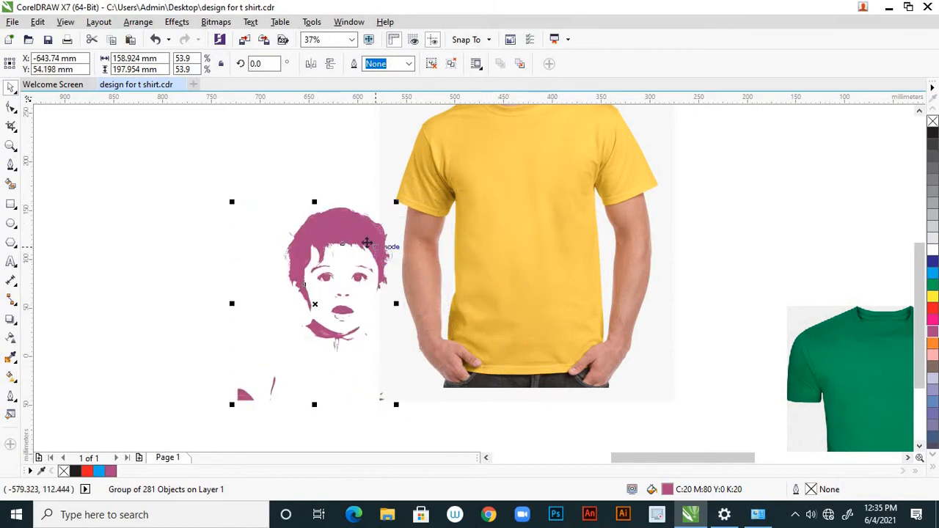
{"action": "left_click_drag", "start_coordinate": [367, 242], "coordinate": [343, 224]}
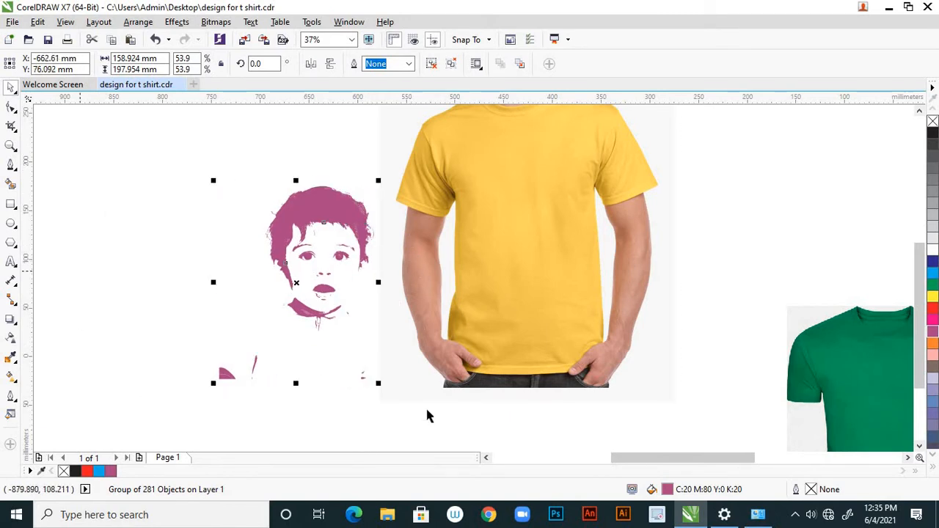
- Draw a crop marquee about 146 × 181 mm around the portrait's head and undo the portrait's deletion
{"action": "left_click", "coordinate": [13, 130]}
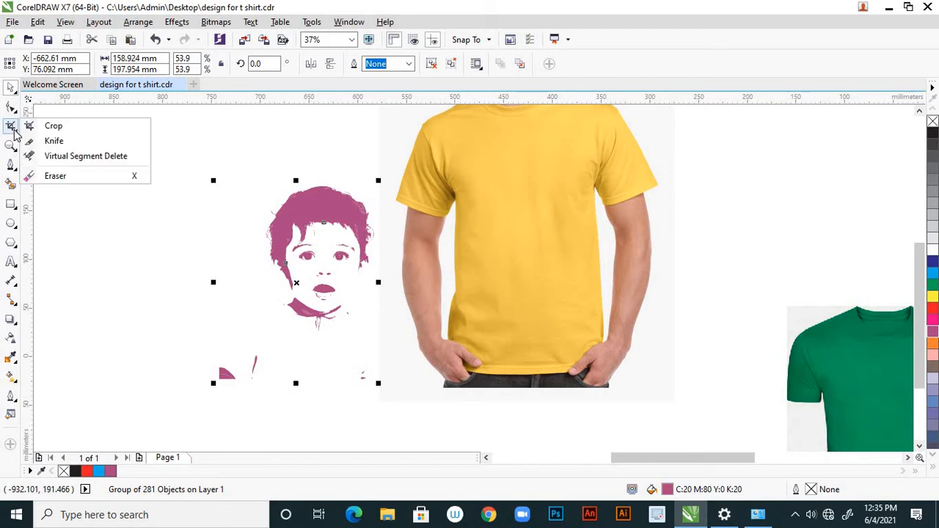
{"action": "left_click", "coordinate": [55, 126]}
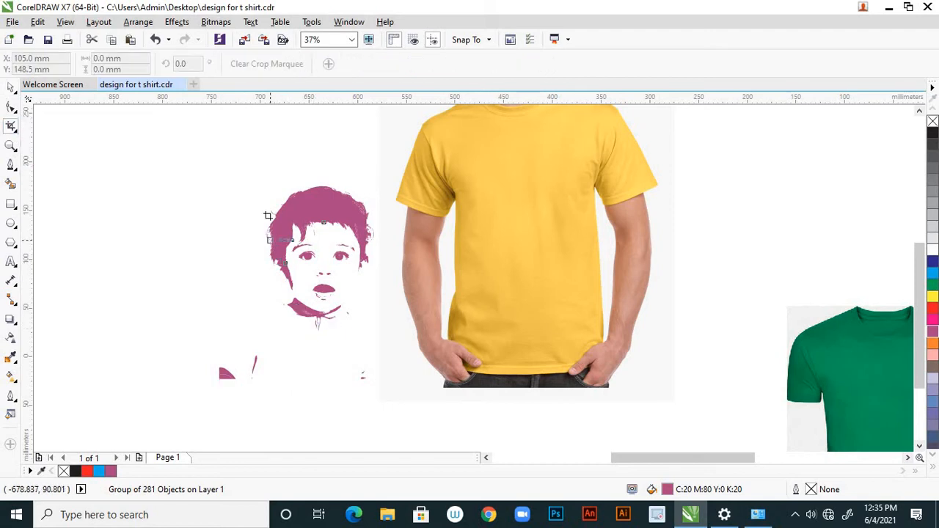
{"action": "left_click_drag", "start_coordinate": [247, 170], "coordinate": [388, 343]}
{"action": "key", "text": "Delete"}
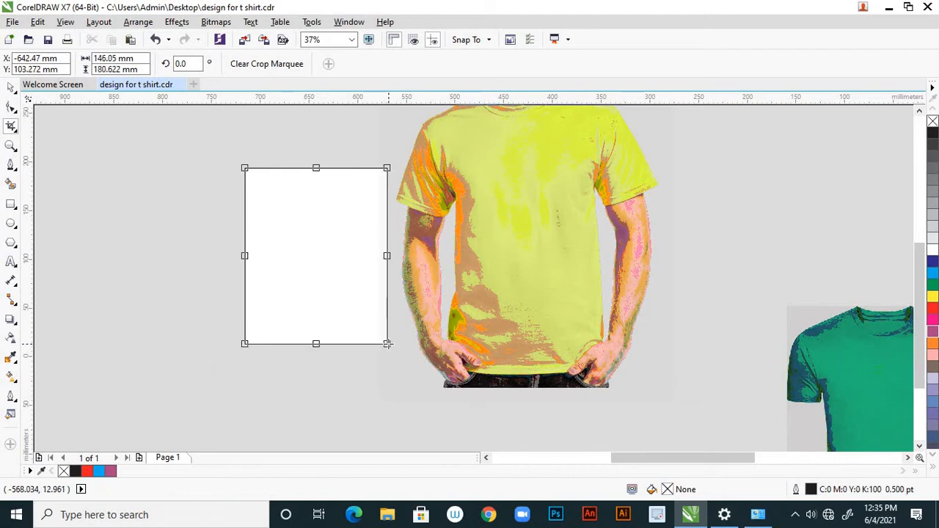
{"action": "key", "text": "ctrl+z"}
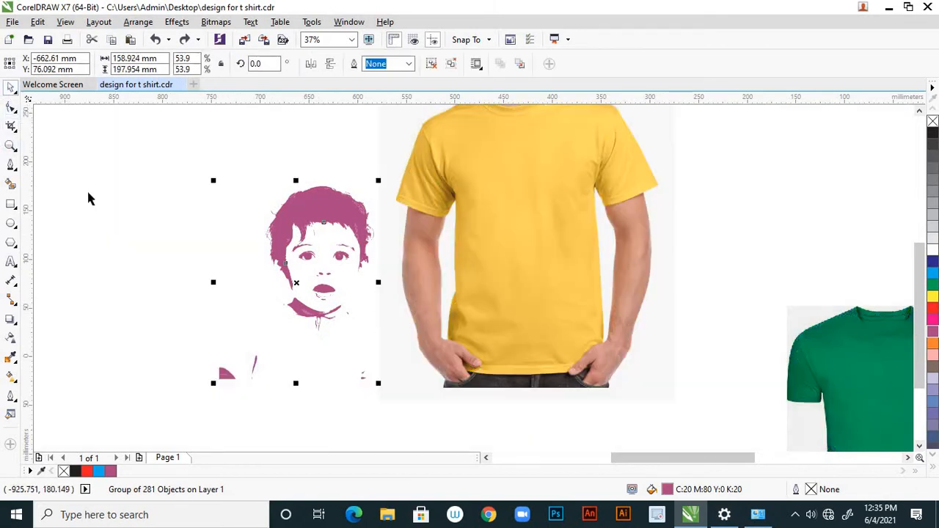
- Move the purple portrait about 11 mm left and 21 mm up, keeping it selected
{"action": "left_click", "coordinate": [11, 87]}
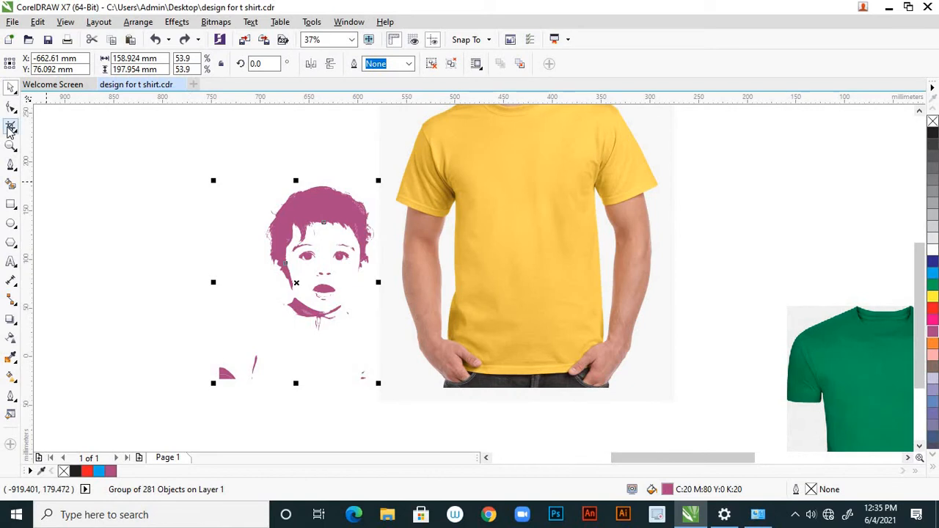
{"action": "left_click", "coordinate": [11, 125]}
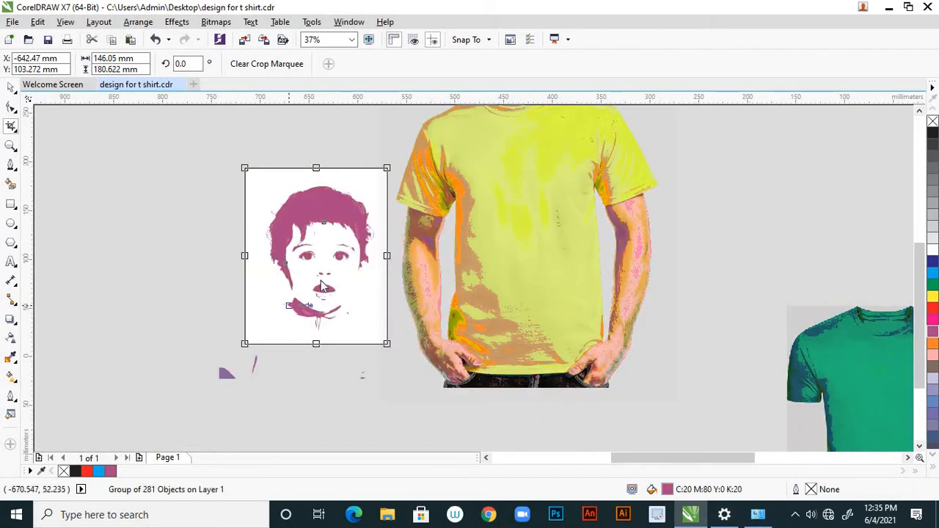
{"action": "left_click", "coordinate": [12, 89]}
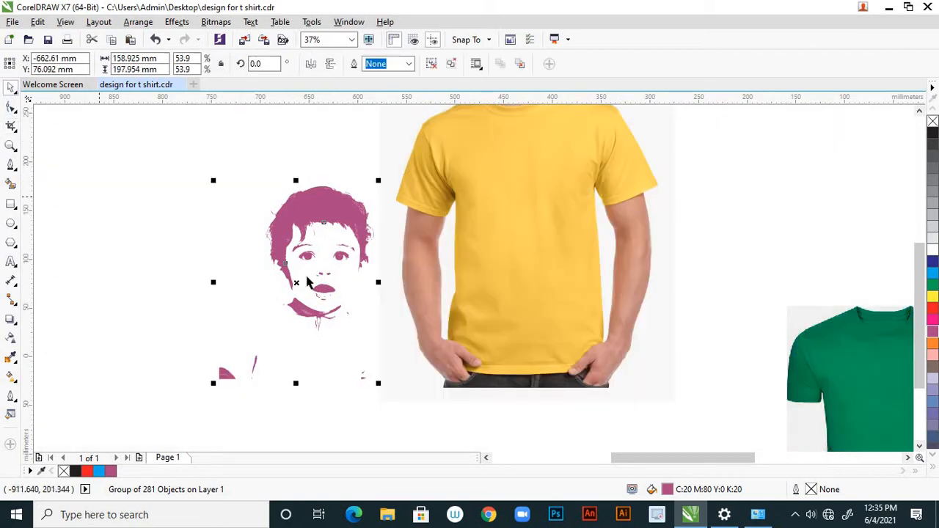
{"action": "left_click_drag", "start_coordinate": [321, 237], "coordinate": [294, 231]}
{"action": "left_click", "coordinate": [154, 191]}
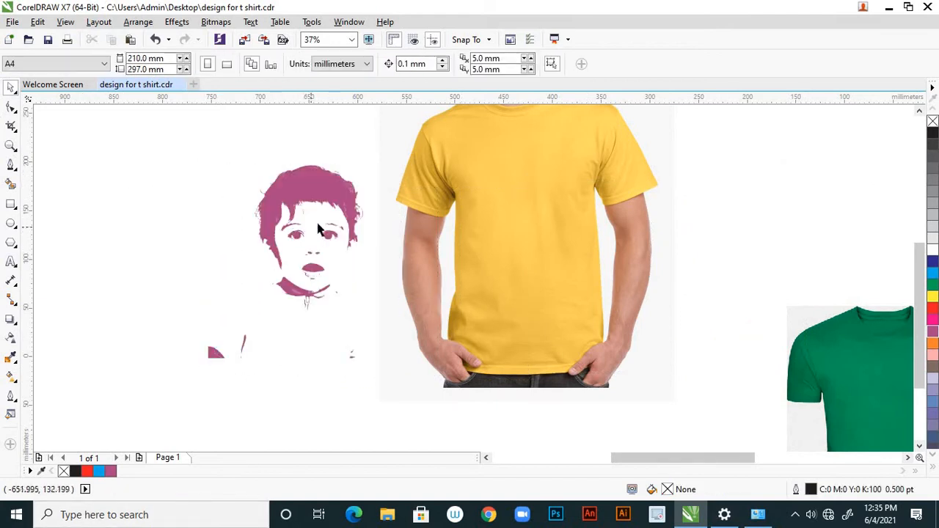
{"action": "left_click", "coordinate": [306, 206]}
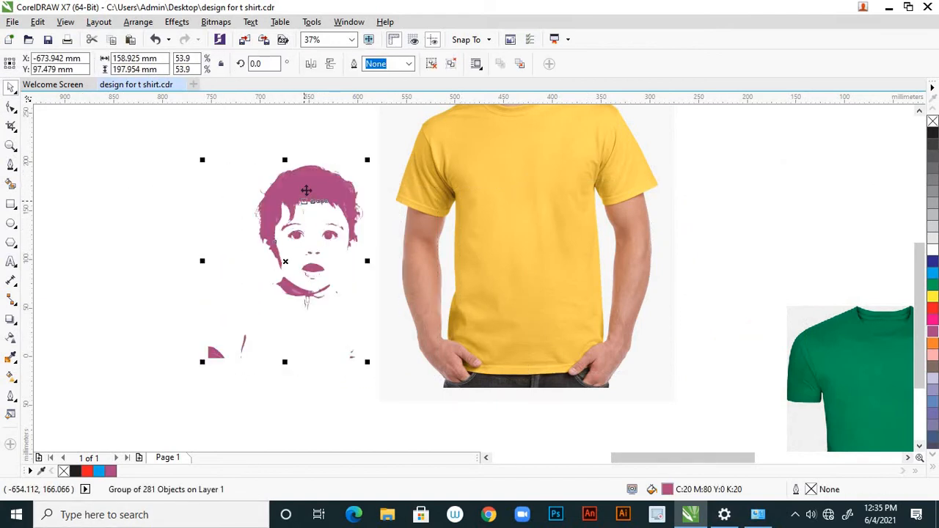
- Resize the crop marquee to about 156 × 174 mm around the portrait's head and crop away the stray marks below the neck
{"action": "left_click", "coordinate": [11, 126]}
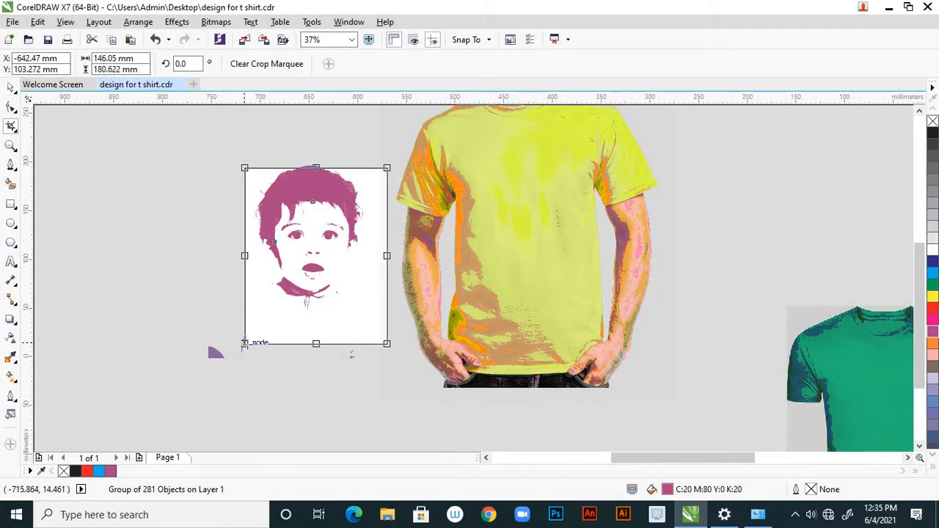
{"action": "left_click_drag", "start_coordinate": [244, 344], "coordinate": [214, 380]}
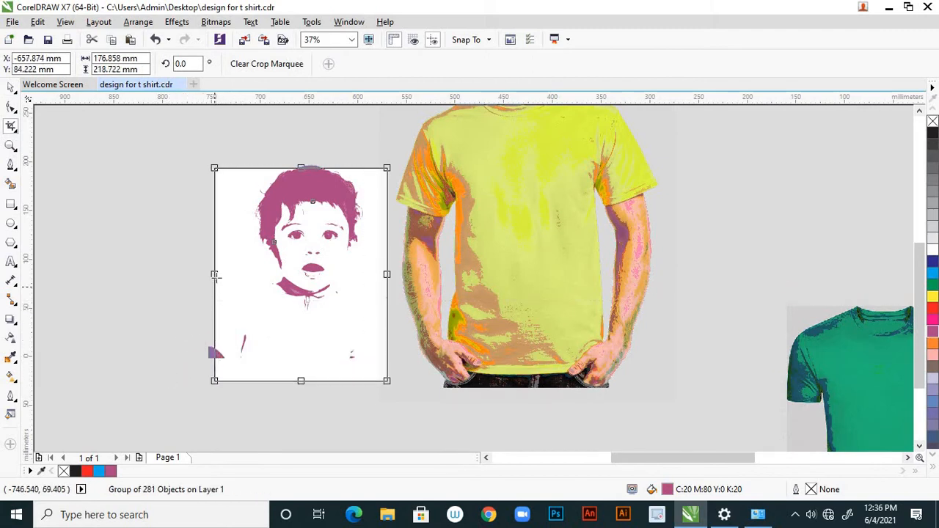
{"action": "left_click_drag", "start_coordinate": [214, 273], "coordinate": [185, 274]}
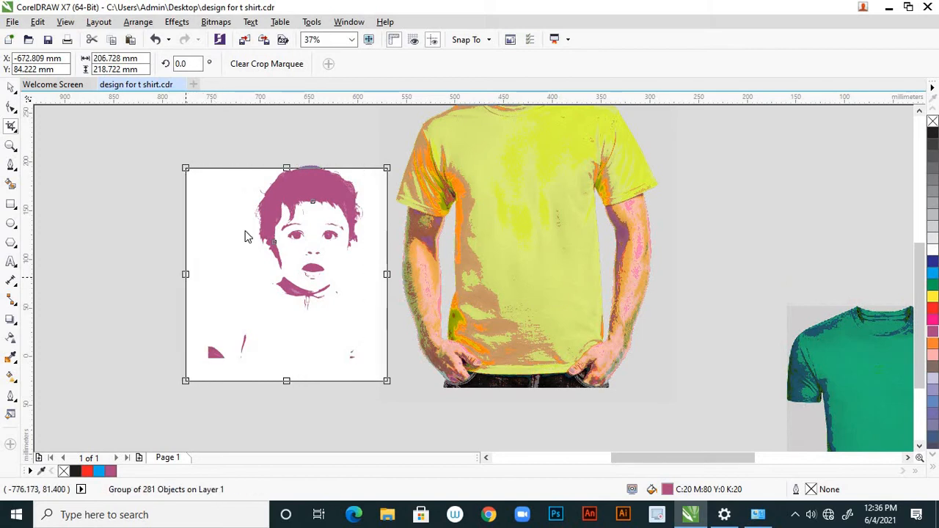
{"action": "left_click_drag", "start_coordinate": [286, 167], "coordinate": [286, 160]}
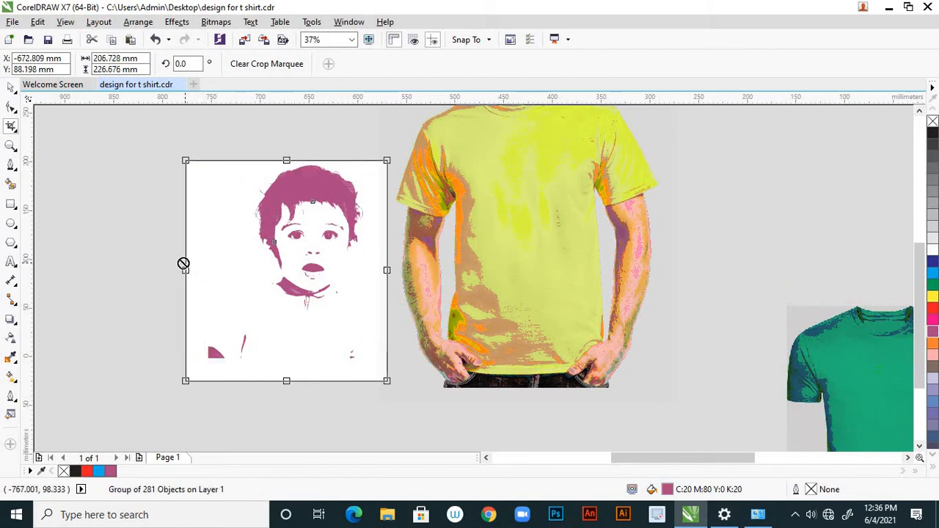
{"action": "mouse_move", "coordinate": [185, 270]}
{"action": "left_mouse_down"}
{"action": "mouse_move", "coordinate": [243, 270]}
{"action": "mouse_move", "coordinate": [189, 270]}
{"action": "left_mouse_up"}
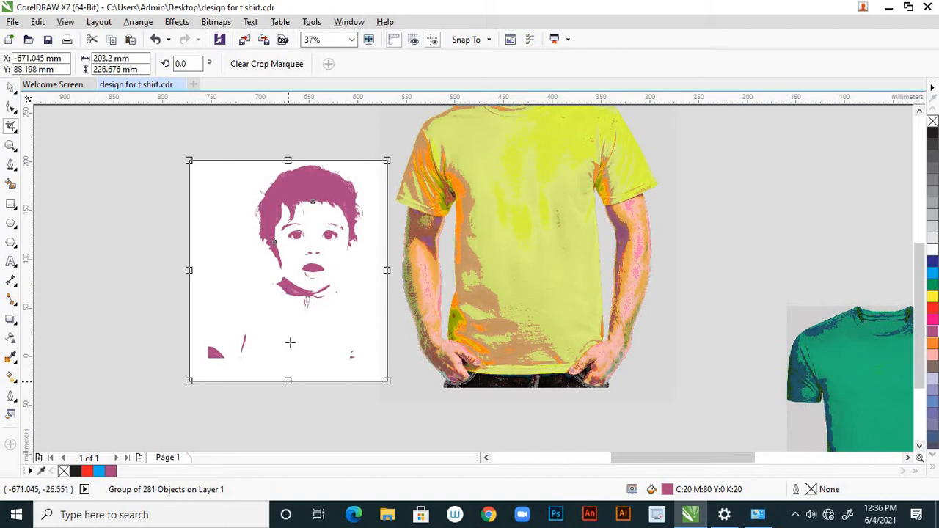
{"action": "left_click_drag", "start_coordinate": [288, 381], "coordinate": [292, 329]}
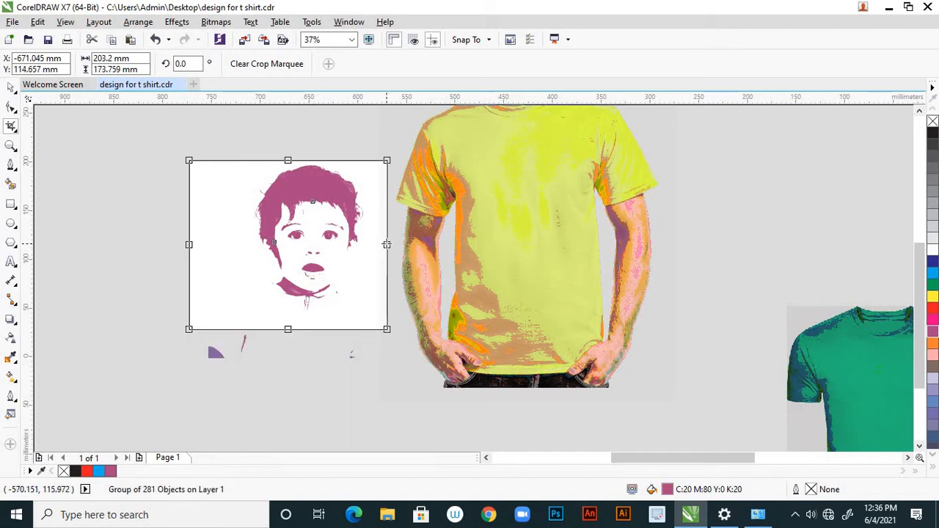
{"action": "left_click_drag", "start_coordinate": [386, 245], "coordinate": [367, 244]}
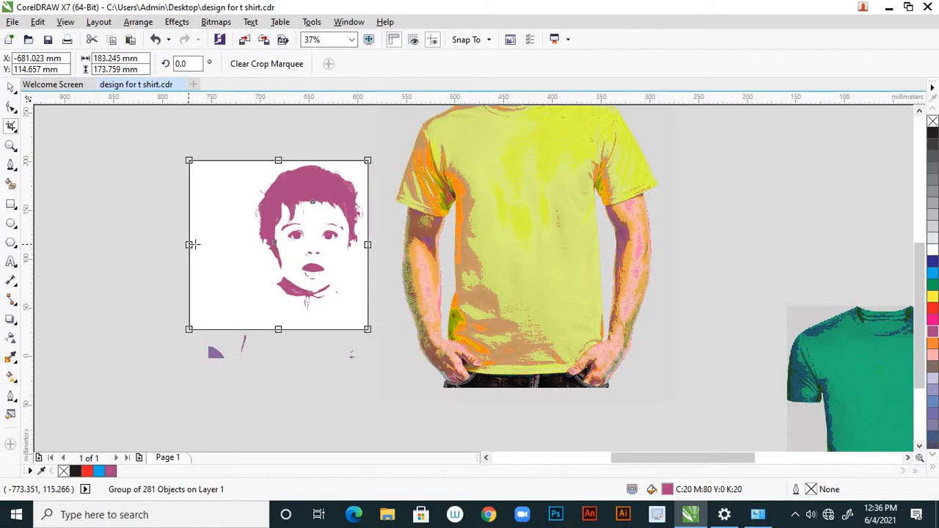
{"action": "left_click_drag", "start_coordinate": [193, 244], "coordinate": [216, 244]}
{"action": "left_click", "coordinate": [320, 220]}
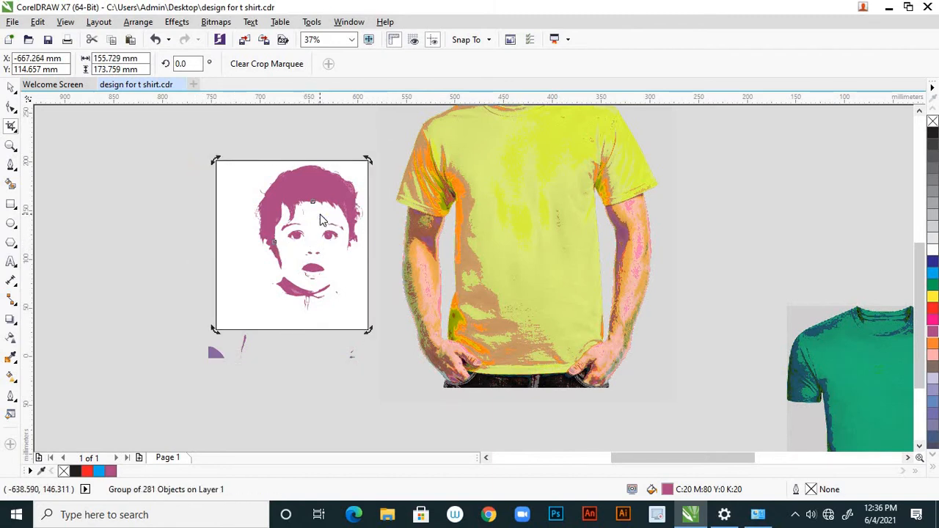
{"action": "left_click", "coordinate": [320, 220]}
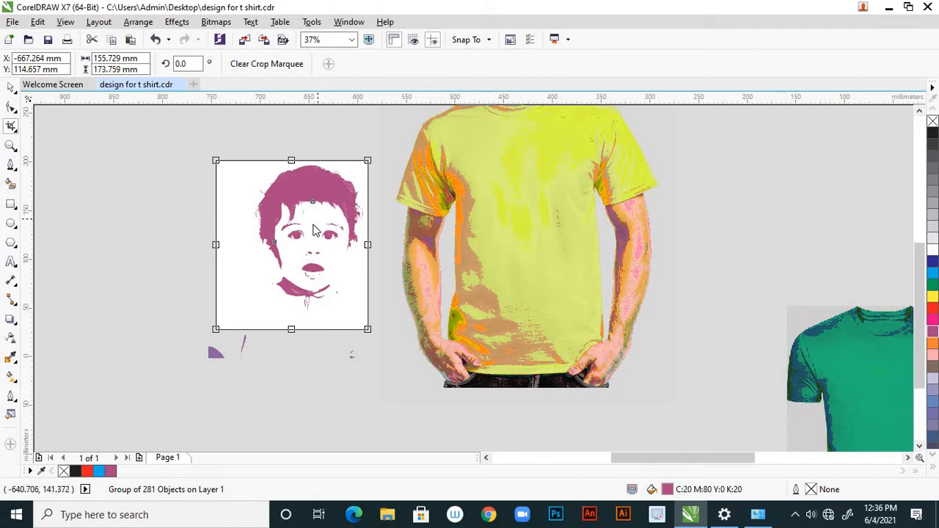
{"action": "double_click", "coordinate": [315, 228]}
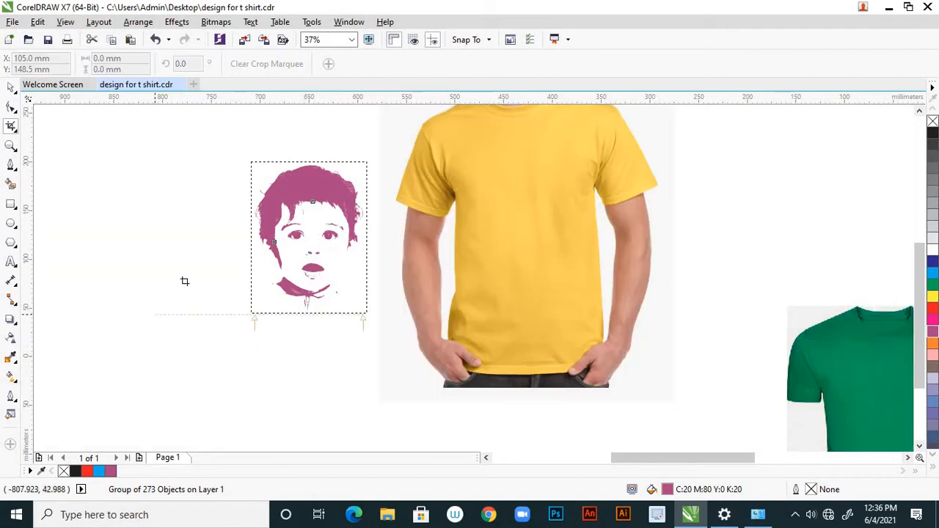
- Place the cropped portrait on the chest of the yellow T-shirt nearest the page and deselect it
{"action": "scroll", "coordinate": [215, 274], "scroll_direction": "down", "scroll_amount": 2}
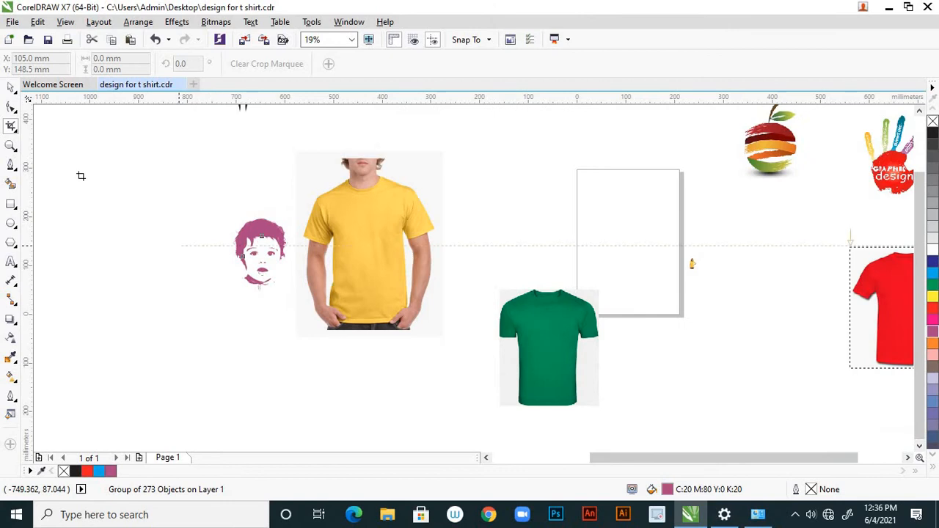
{"action": "left_click", "coordinate": [11, 86]}
{"action": "left_click_drag", "start_coordinate": [280, 240], "coordinate": [393, 207]}
{"action": "scroll", "coordinate": [372, 228], "scroll_direction": "up", "scroll_amount": 2}
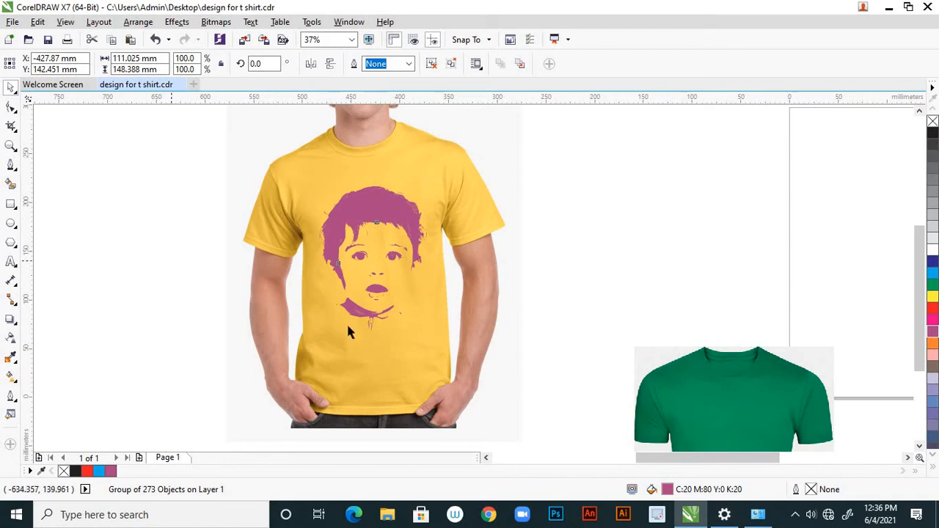
{"action": "key", "text": "Escape"}
{"action": "scroll", "coordinate": [393, 332], "scroll_direction": "down", "scroll_amount": 2}
{"action": "scroll", "coordinate": [388, 341], "scroll_direction": "up", "scroll_amount": 2}
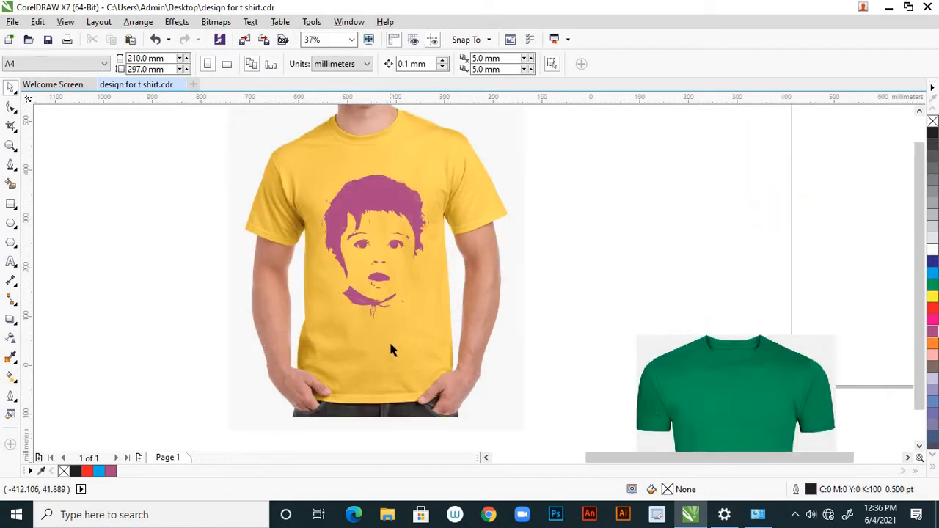
- Group the purple portrait with the yellow T-shirt photo beneath it
{"action": "scroll", "coordinate": [391, 350], "scroll_direction": "down", "scroll_amount": 2}
{"action": "scroll", "coordinate": [384, 332], "scroll_direction": "down", "scroll_amount": 2}
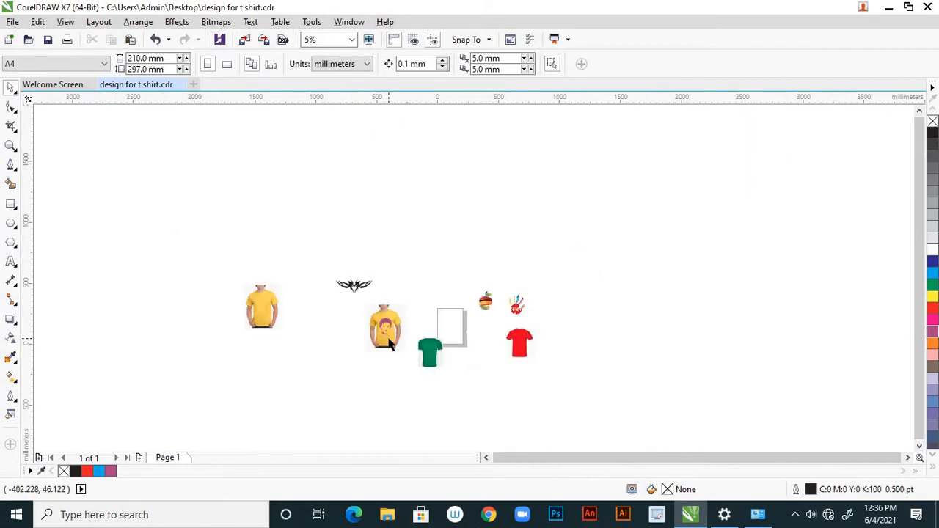
{"action": "scroll", "coordinate": [387, 334], "scroll_direction": "up", "scroll_amount": 2}
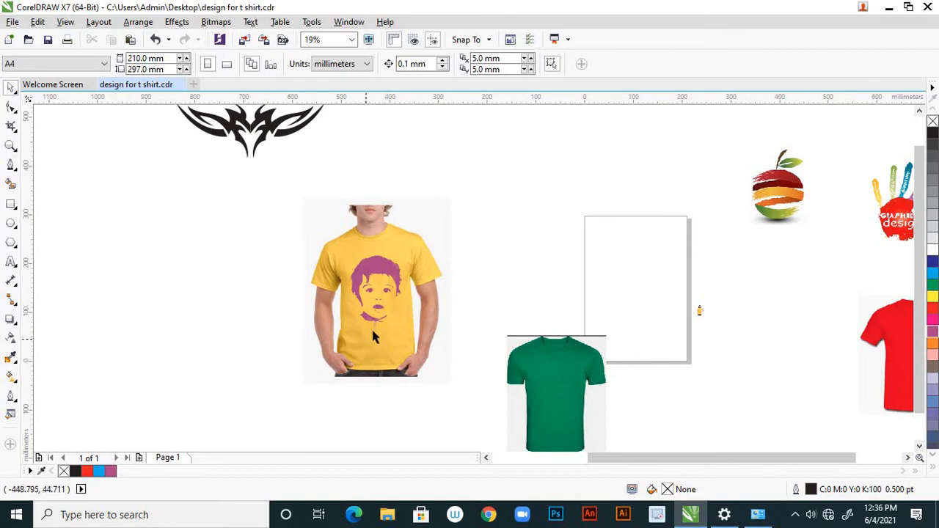
{"action": "scroll", "coordinate": [377, 308], "scroll_direction": "down", "scroll_amount": 2}
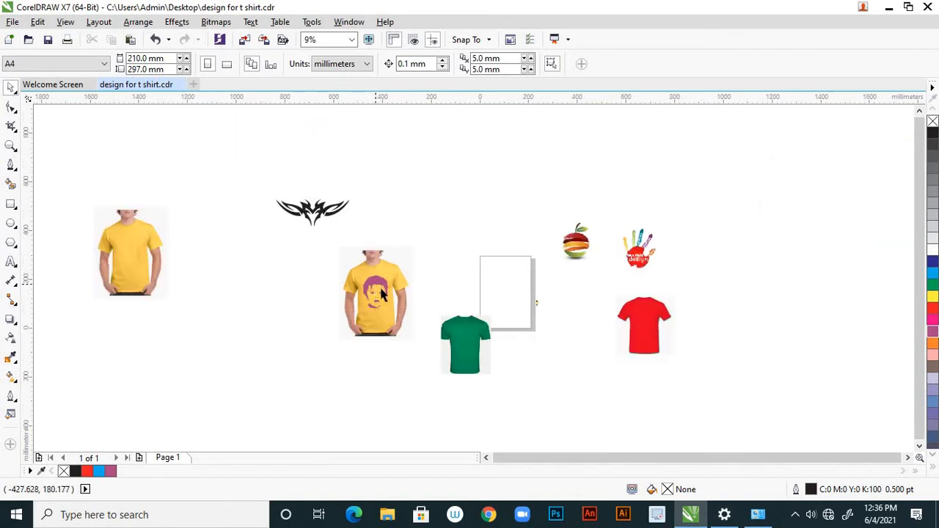
{"action": "left_click", "coordinate": [383, 290]}
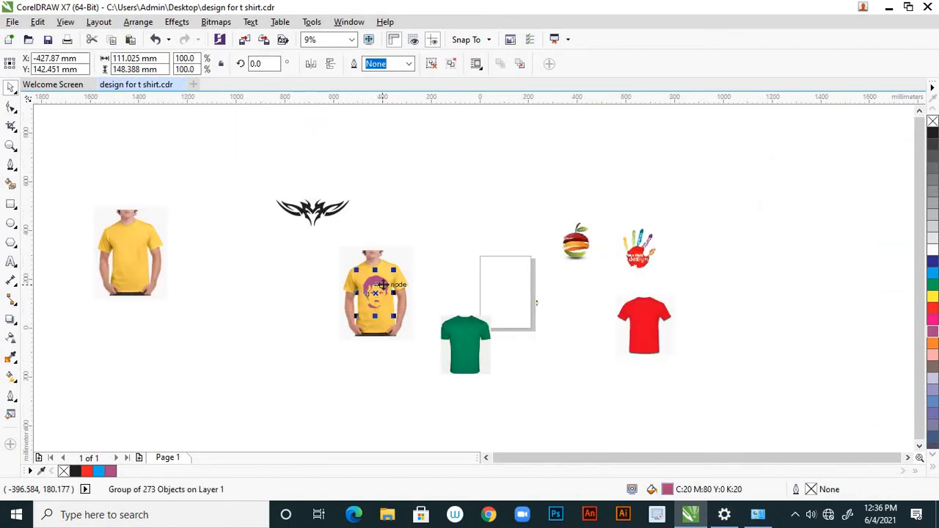
{"action": "scroll", "coordinate": [400, 285], "scroll_direction": "up", "scroll_amount": 2}
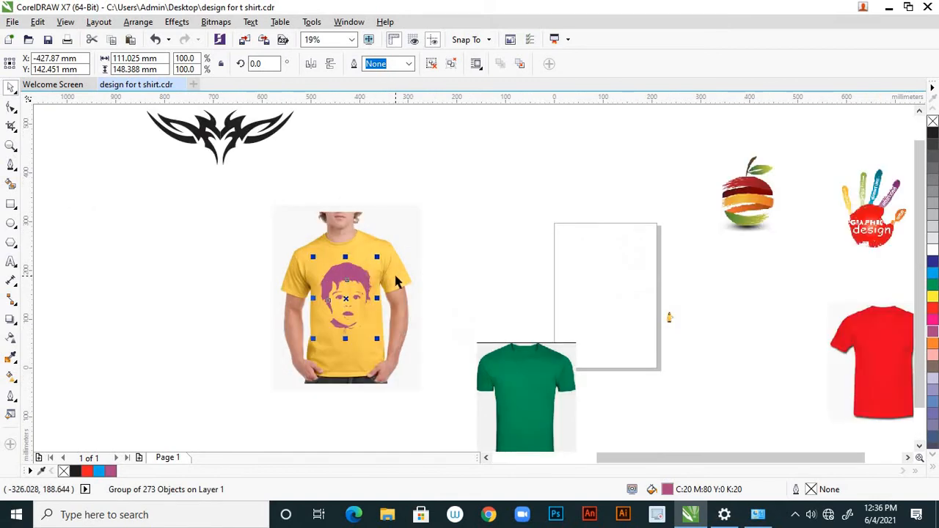
{"action": "left_click", "coordinate": [396, 276], "text": "shift"}
{"action": "right_click", "coordinate": [397, 279]}
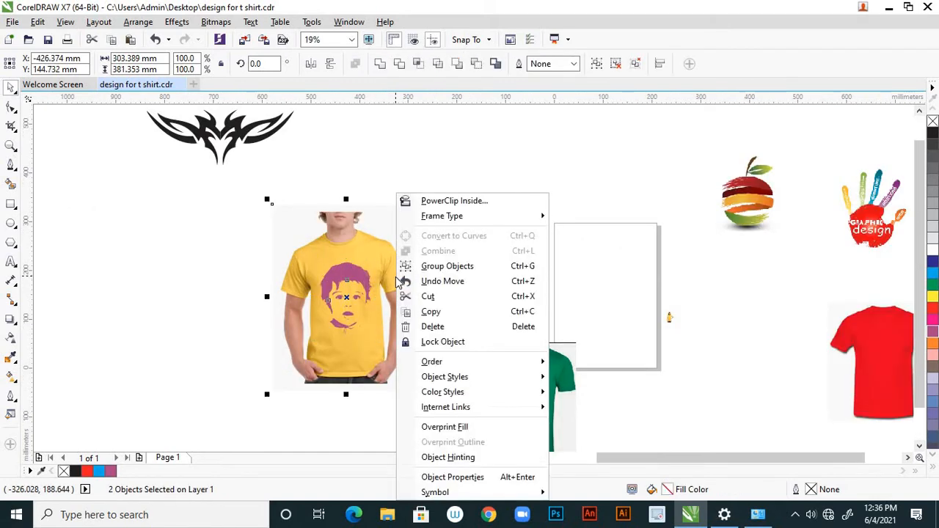
{"action": "left_click", "coordinate": [440, 266]}
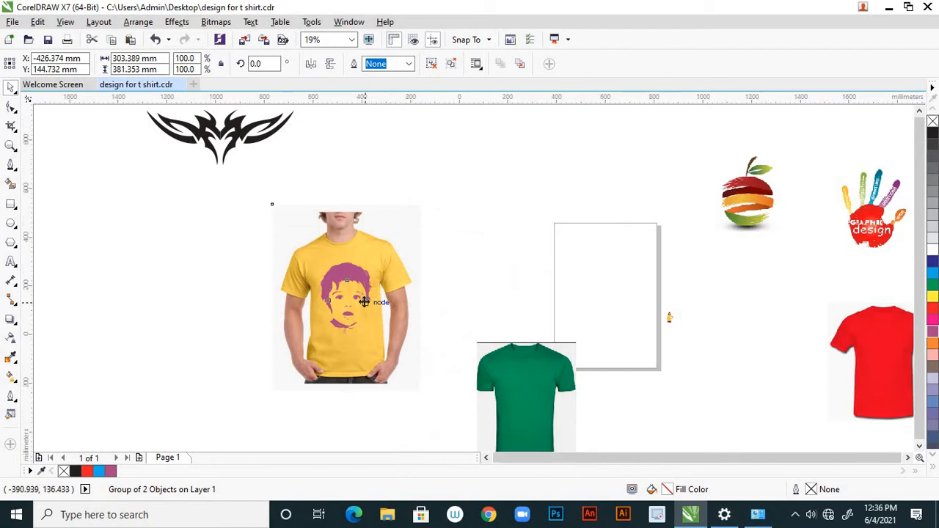
- Move the grouped yellow T-shirt mockup onto the page and resize it to about 205 × 243 mm
{"action": "scroll", "coordinate": [364, 301], "scroll_direction": "down", "scroll_amount": 2}
{"action": "left_click_drag", "start_coordinate": [362, 295], "coordinate": [485, 292]}
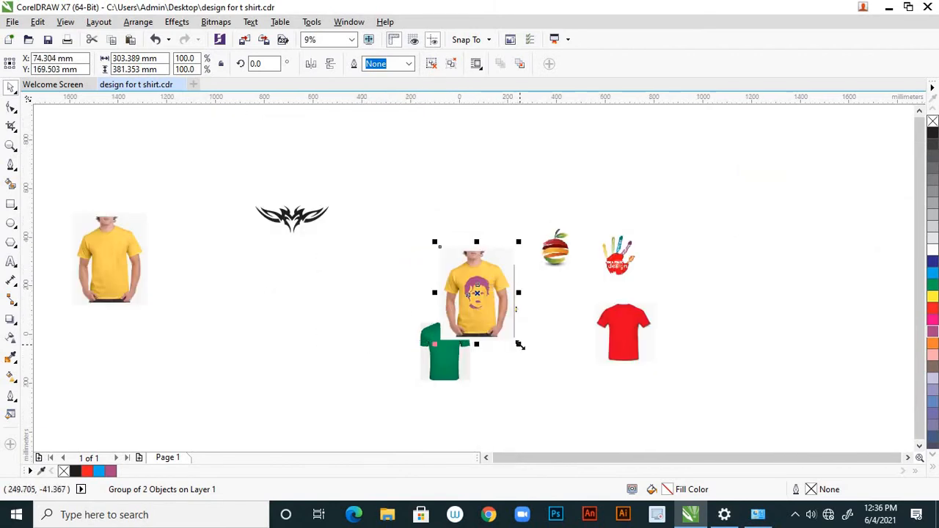
{"action": "left_click_drag", "start_coordinate": [519, 345], "coordinate": [506, 327]}
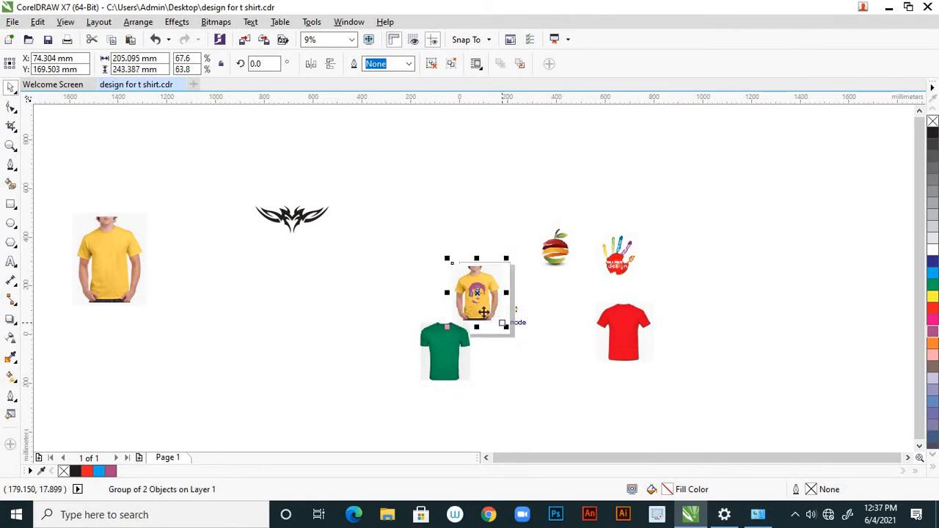
{"action": "key", "text": "ctrl+z"}
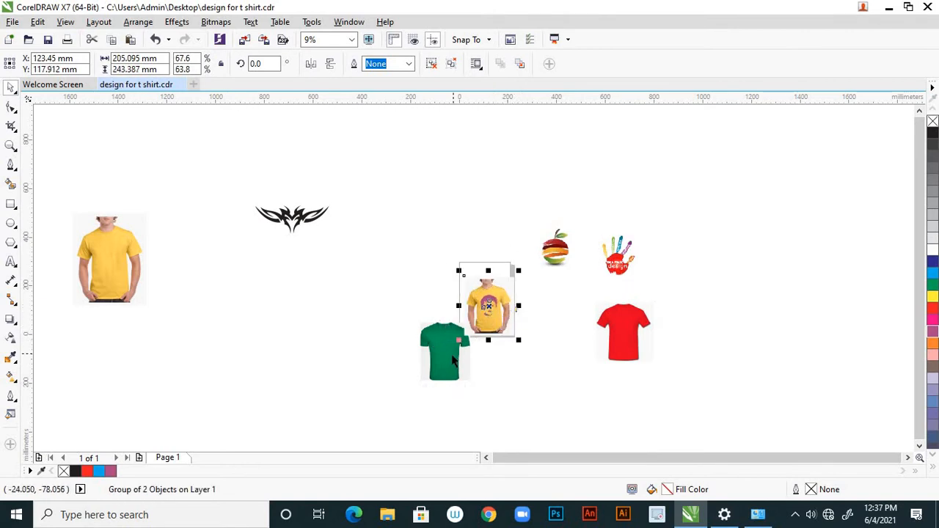
- Move the green T-shirt photo clear of the page and reposition the yellow mockup at about X 107 mm, Y 136 mm
{"action": "left_click", "coordinate": [446, 351]}
{"action": "left_click_drag", "start_coordinate": [444, 343], "coordinate": [382, 349]}
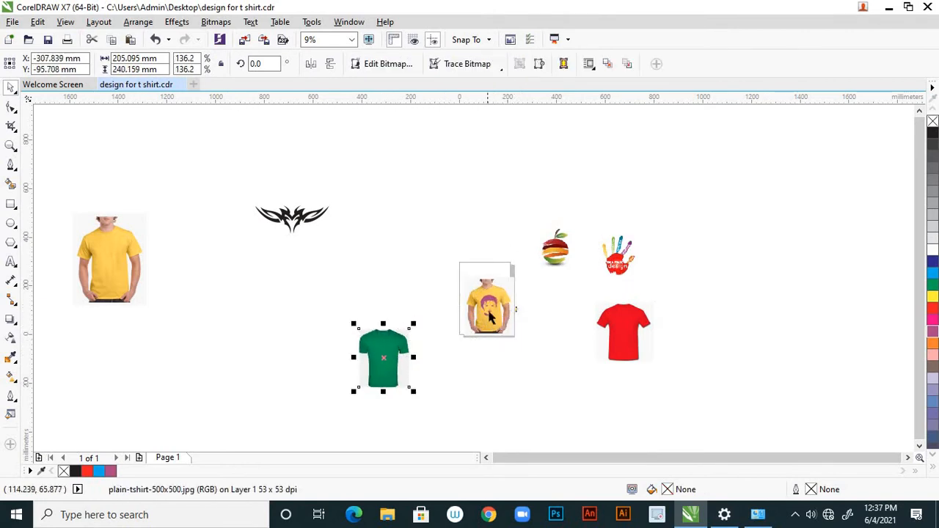
{"action": "scroll", "coordinate": [490, 315], "scroll_direction": "up", "scroll_amount": 2}
{"action": "left_click", "coordinate": [490, 314]}
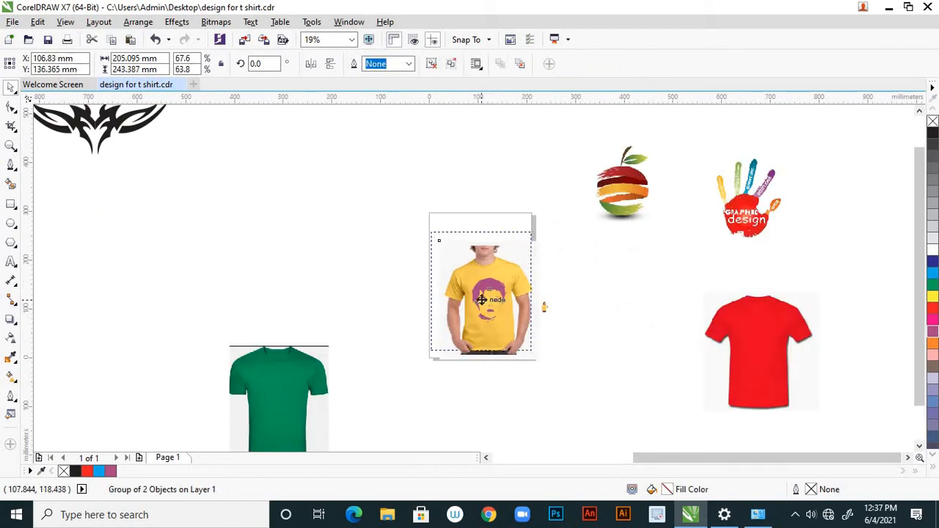
- Enlarge the small photo of the woman in the yellow T-shirt to about 88 × 117 mm and place it clear of the page
{"action": "left_click", "coordinate": [555, 368]}
{"action": "scroll", "coordinate": [543, 316], "scroll_direction": "up", "scroll_amount": 5}
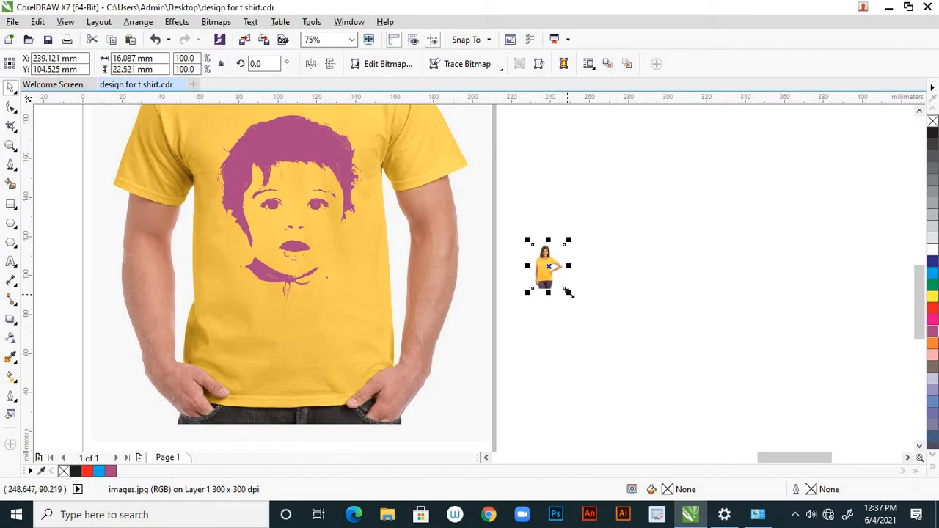
{"action": "left_click_drag", "start_coordinate": [569, 293], "coordinate": [638, 381]}
{"action": "left_click_drag", "start_coordinate": [532, 319], "coordinate": [705, 343]}
{"action": "left_click", "coordinate": [540, 358]}
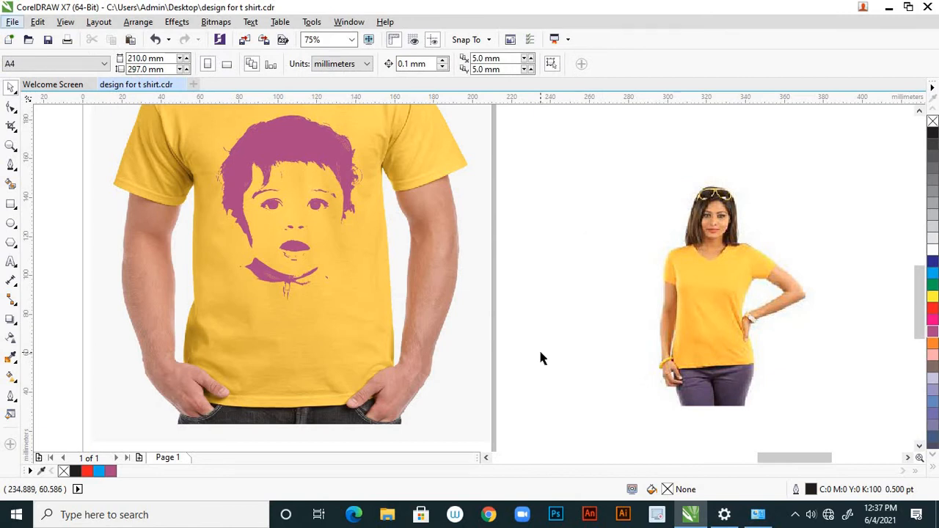
{"action": "scroll", "coordinate": [540, 358], "scroll_direction": "down", "scroll_amount": 4}
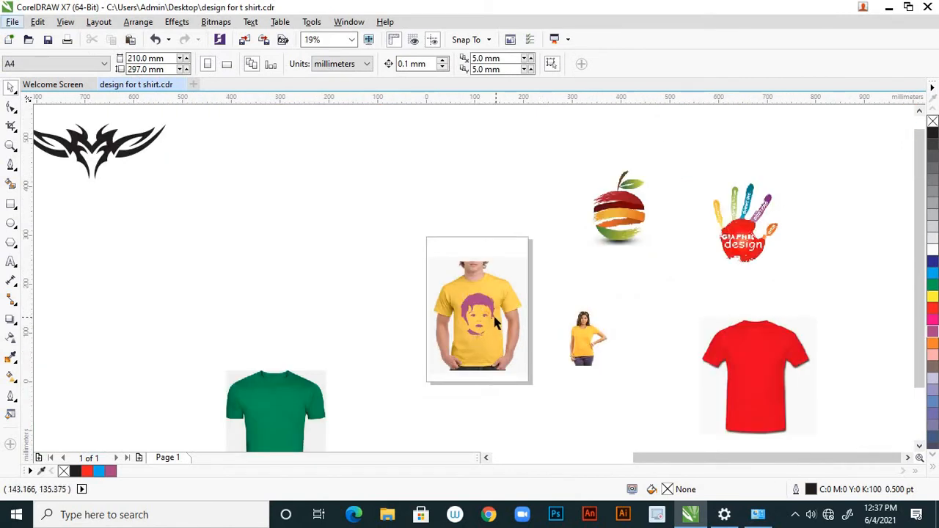
- Move the grouped yellow T-shirt mockup up the page to about X 107 mm, Y 156 mm
{"action": "left_click", "coordinate": [487, 306]}
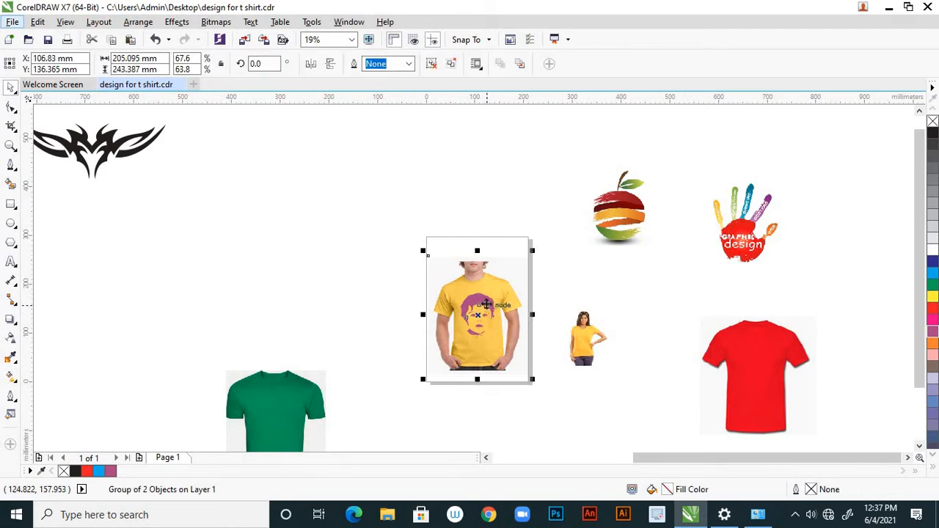
{"action": "left_click_drag", "start_coordinate": [486, 303], "coordinate": [487, 288]}
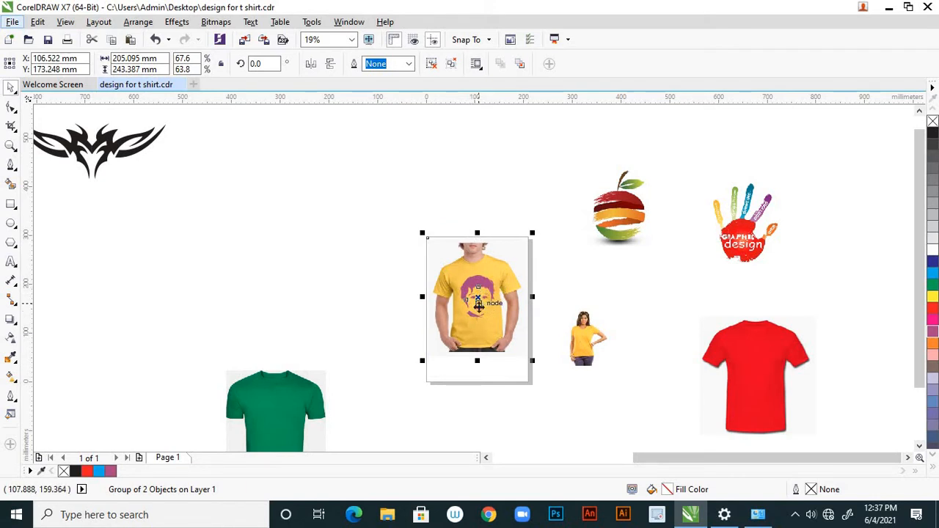
{"action": "left_click_drag", "start_coordinate": [478, 302], "coordinate": [478, 313]}
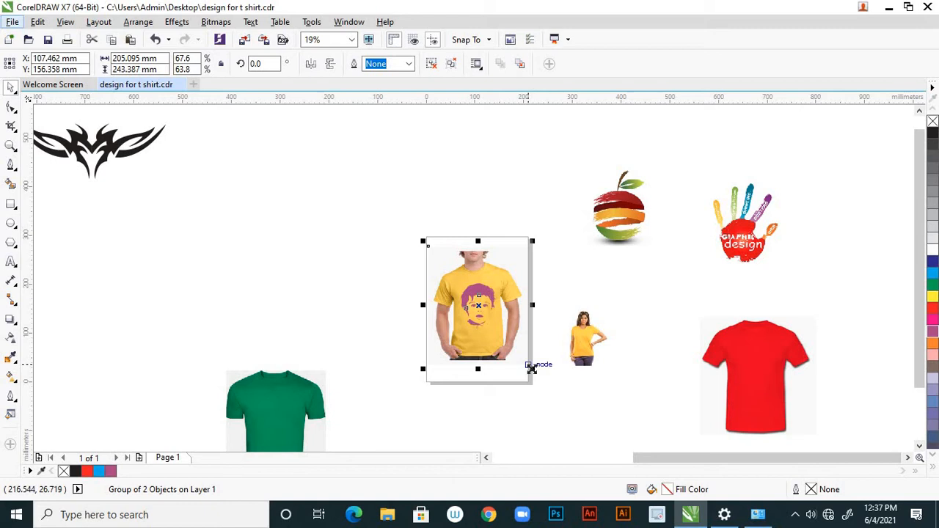
- Undo a width-only reduction of the yellow mockup, scale it down slightly in proportion within the page margins and deselect it
{"action": "left_click_drag", "start_coordinate": [531, 368], "coordinate": [524, 367]}
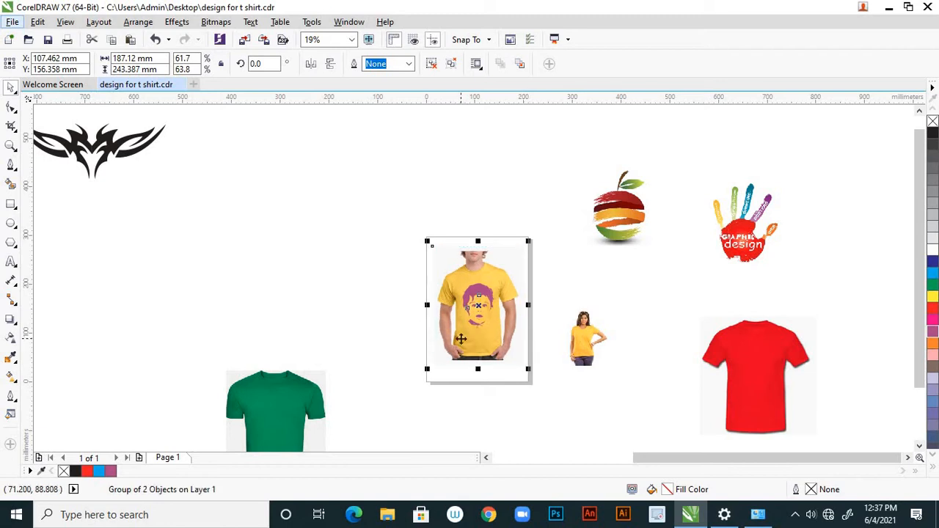
{"action": "key", "text": "ctrl+z"}
{"action": "left_click_drag", "start_coordinate": [530, 369], "coordinate": [527, 369]}
{"action": "left_click", "coordinate": [394, 313]}
{"action": "scroll", "coordinate": [498, 323], "scroll_direction": "up", "scroll_amount": 2}
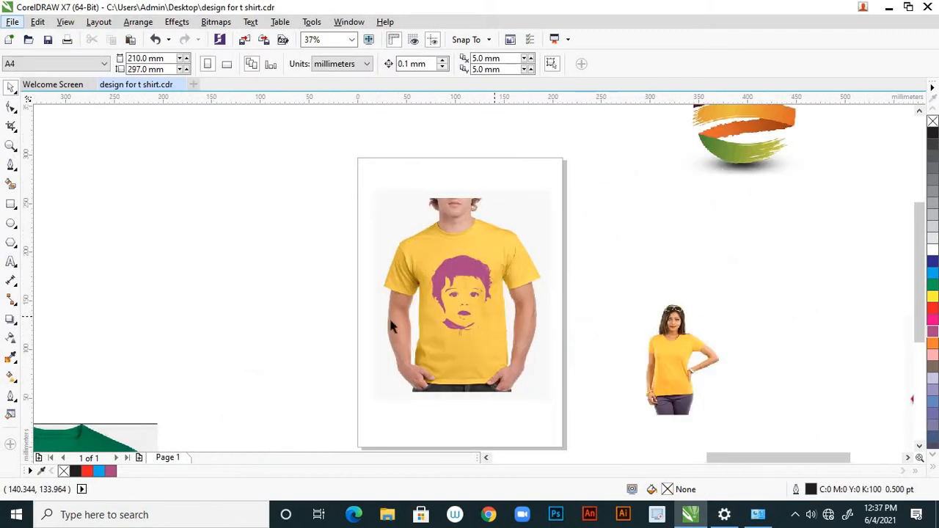
- Cut the photo of the woman in the yellow T-shirt from beside page 1 and add a second page
{"action": "scroll", "coordinate": [355, 312], "scroll_direction": "down", "scroll_amount": 2}
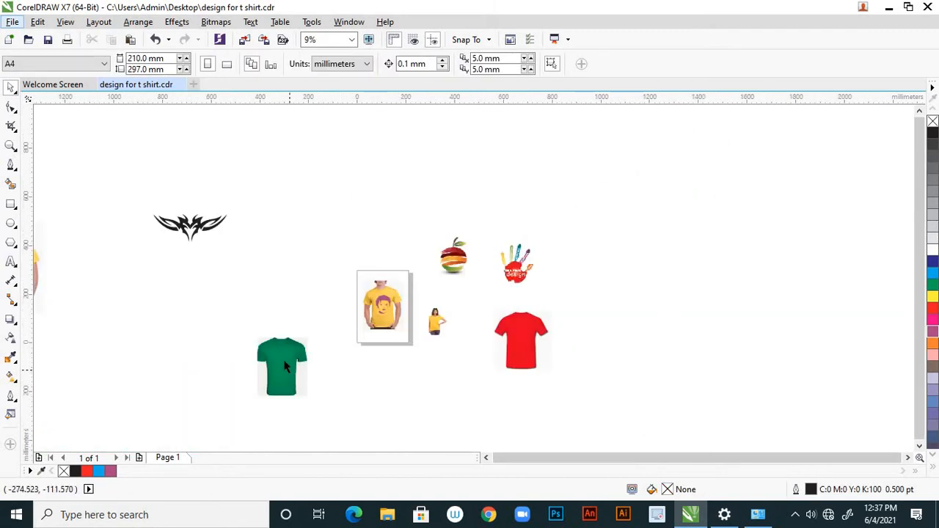
{"action": "scroll", "coordinate": [388, 335], "scroll_direction": "up", "scroll_amount": 1}
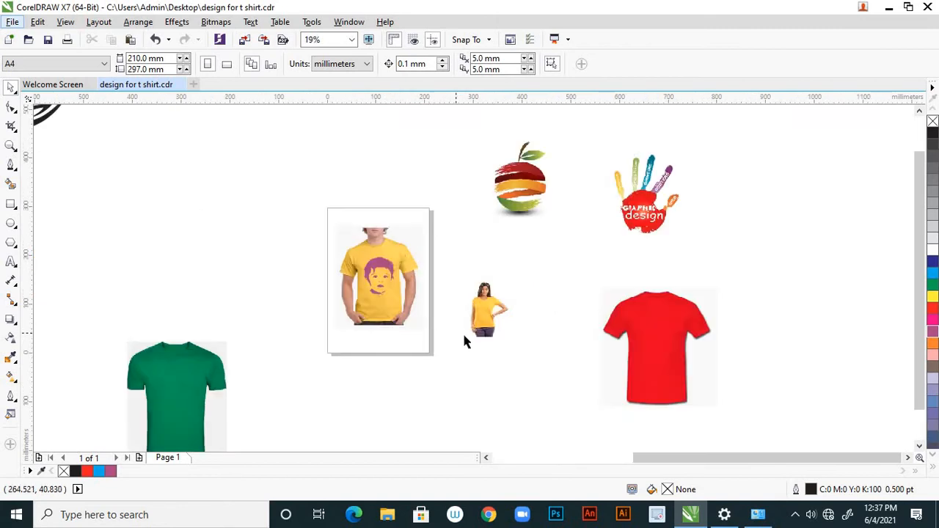
{"action": "scroll", "coordinate": [464, 341], "scroll_direction": "down", "scroll_amount": 1}
{"action": "scroll", "coordinate": [475, 337], "scroll_direction": "up", "scroll_amount": 2}
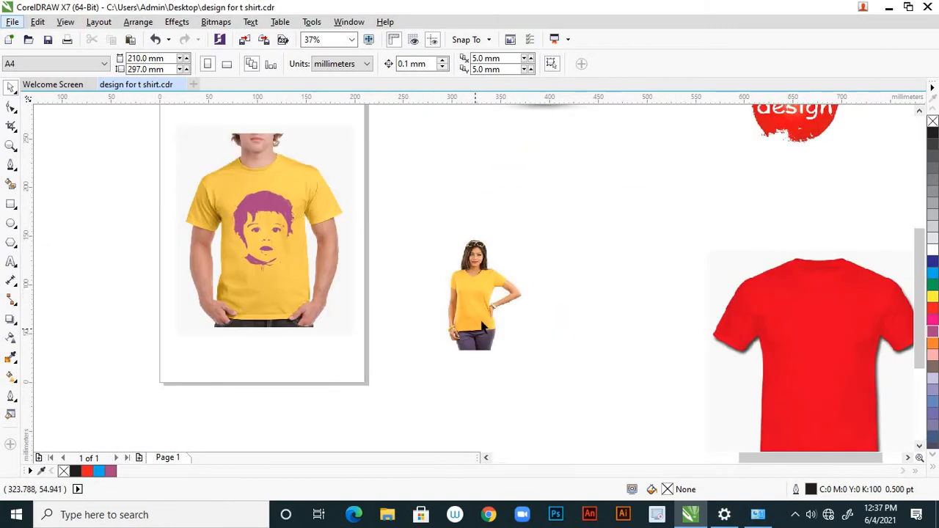
{"action": "left_click", "coordinate": [476, 336]}
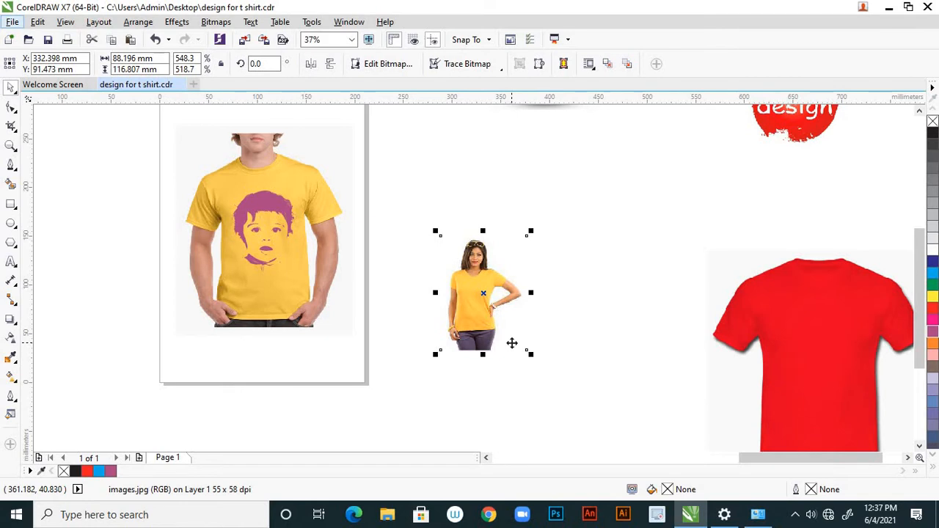
{"action": "key", "text": "Delete"}
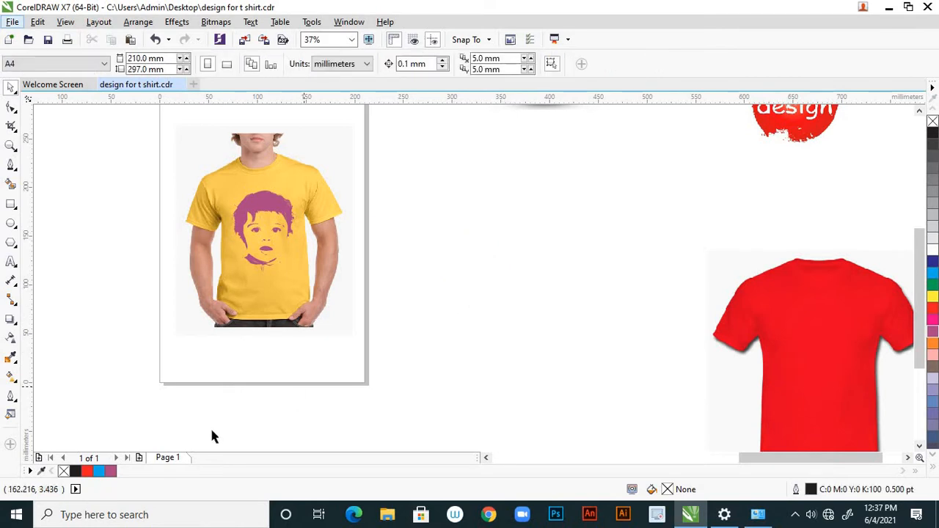
{"action": "left_click", "coordinate": [140, 457]}
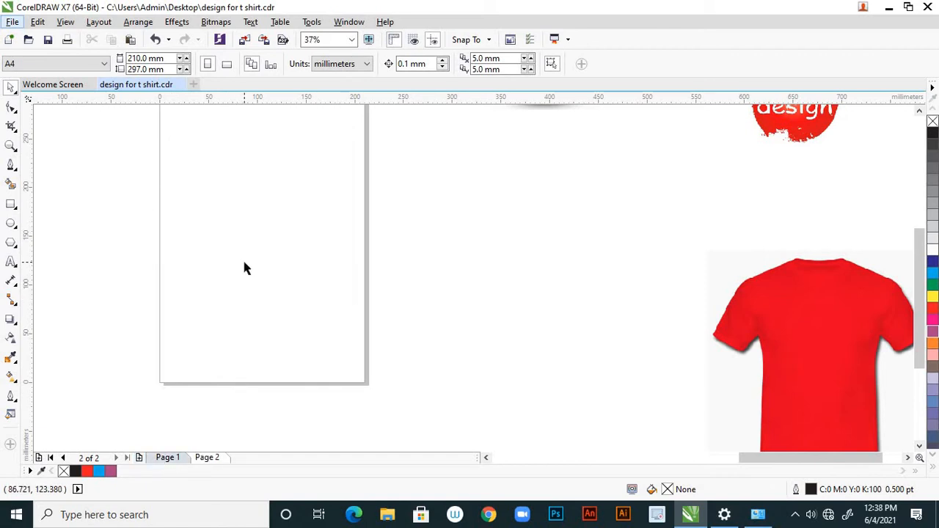
- Paste the woman's photo onto page 2, enlarge it to about 178 × 235 mm and position it within the page
{"action": "key", "text": "ctrl+v"}
{"action": "left_click_drag", "start_coordinate": [461, 310], "coordinate": [218, 239]}
{"action": "scroll", "coordinate": [394, 300], "scroll_direction": "down", "scroll_amount": 2}
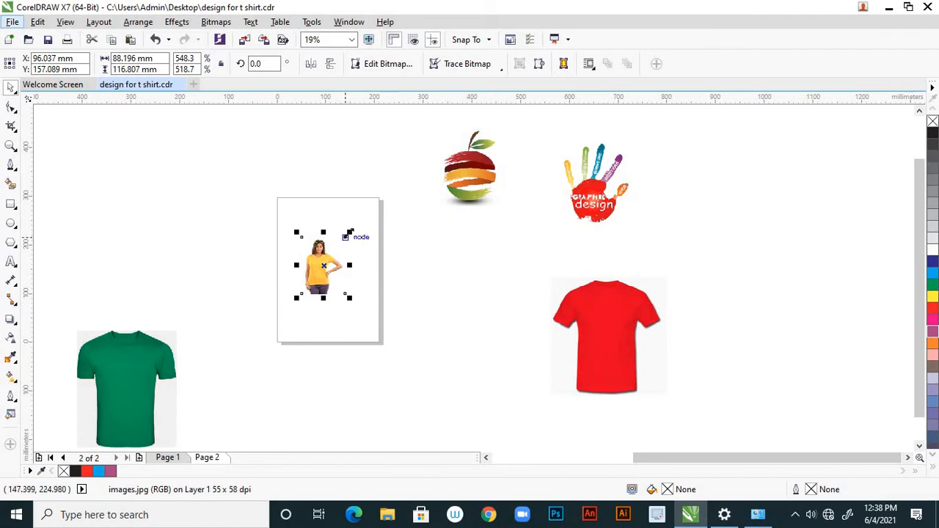
{"action": "left_click_drag", "start_coordinate": [350, 234], "coordinate": [377, 209]}
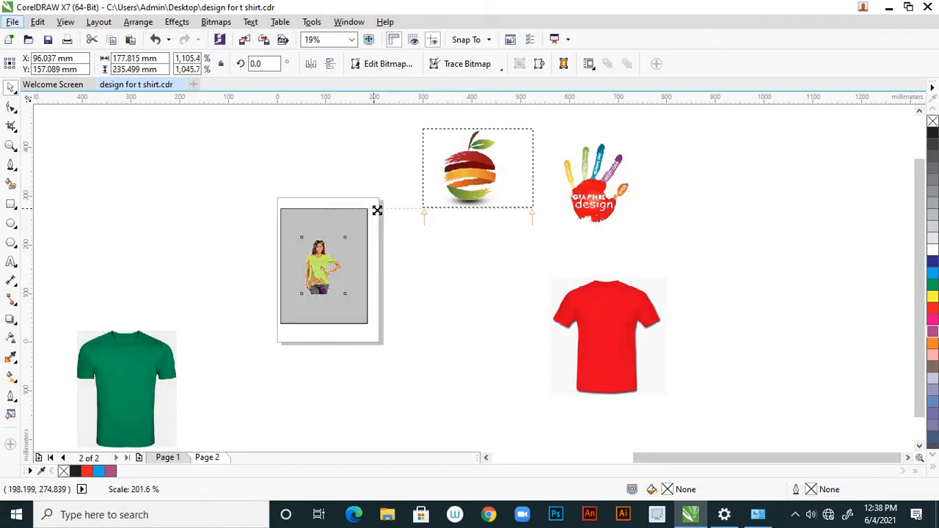
{"action": "left_click_drag", "start_coordinate": [341, 257], "coordinate": [347, 257]}
- Move the graphic design handprint image closer to page 2, to about X 395 mm, Y 113 mm
{"action": "left_click", "coordinate": [596, 206]}
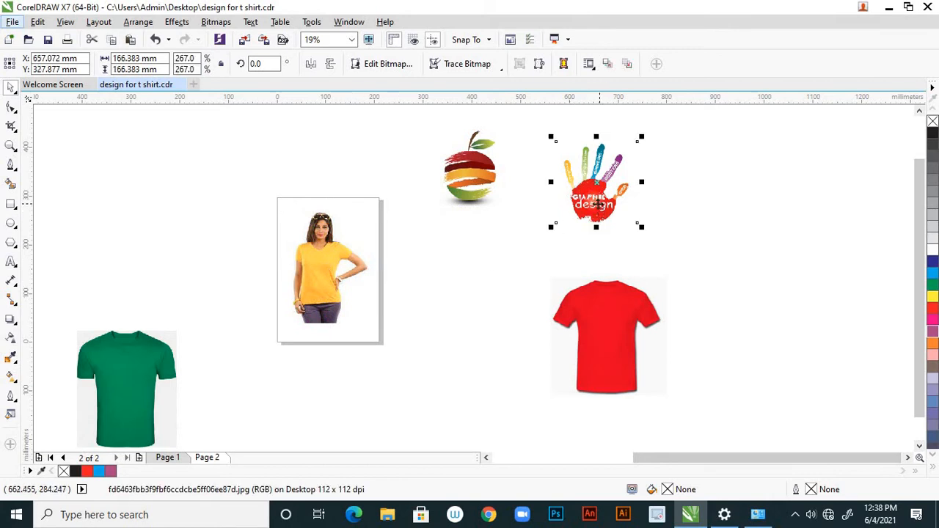
{"action": "left_click_drag", "start_coordinate": [596, 205], "coordinate": [467, 312]}
{"action": "scroll", "coordinate": [477, 307], "scroll_direction": "up", "scroll_amount": 2}
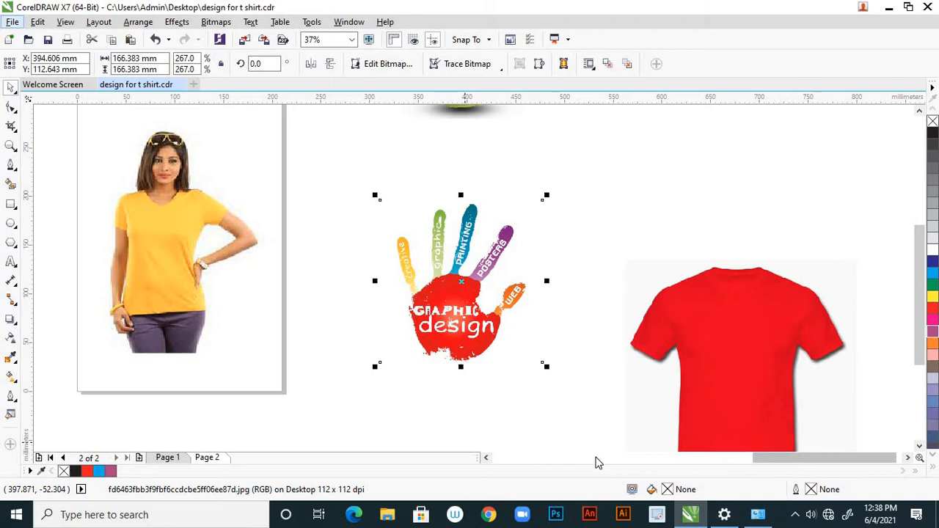
- Try to convert the handprint image to a 300 dpi CMYK bitmap with a transparent background
{"action": "left_click", "coordinate": [228, 24]}
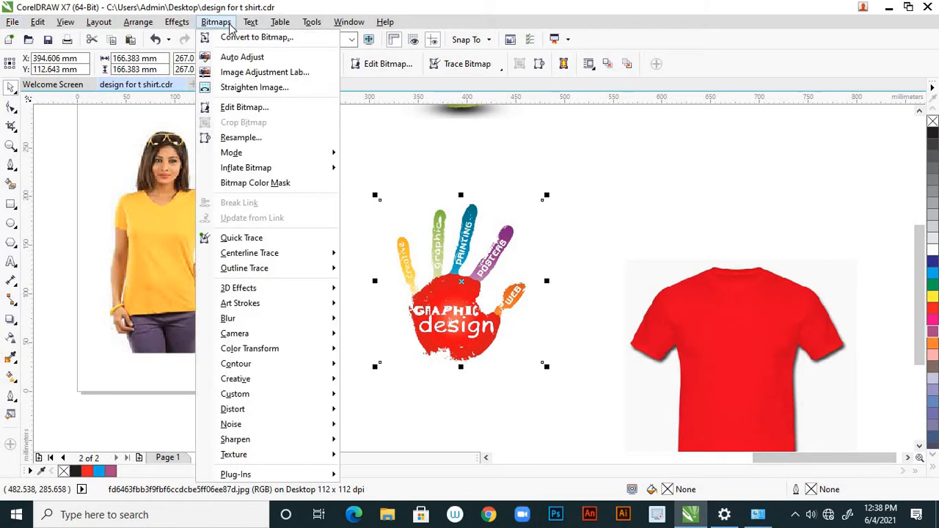
{"action": "left_click", "coordinate": [249, 37]}
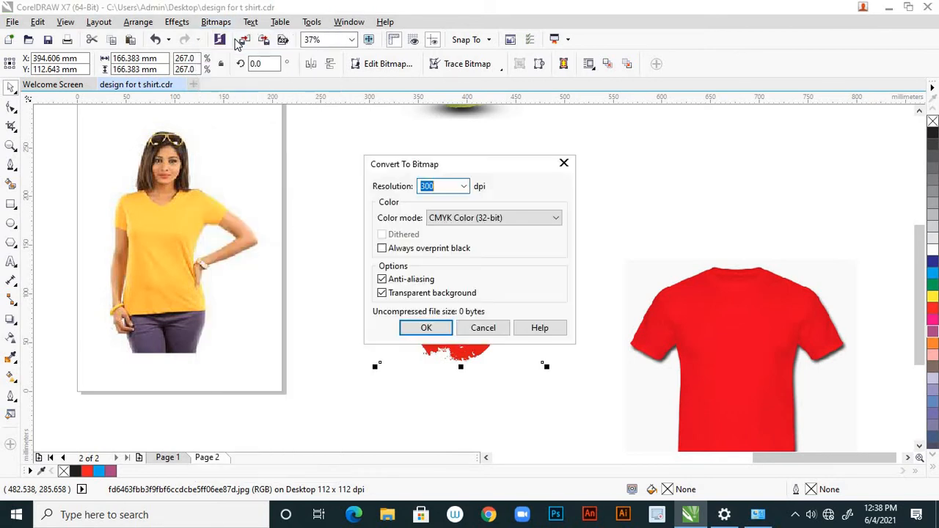
{"action": "left_click_drag", "start_coordinate": [498, 164], "coordinate": [656, 145]}
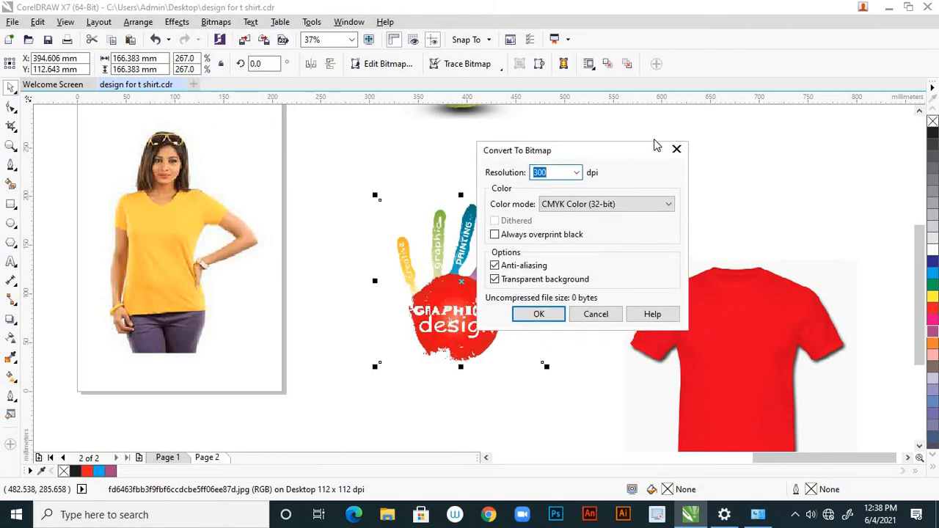
{"action": "left_click", "coordinate": [585, 308]}
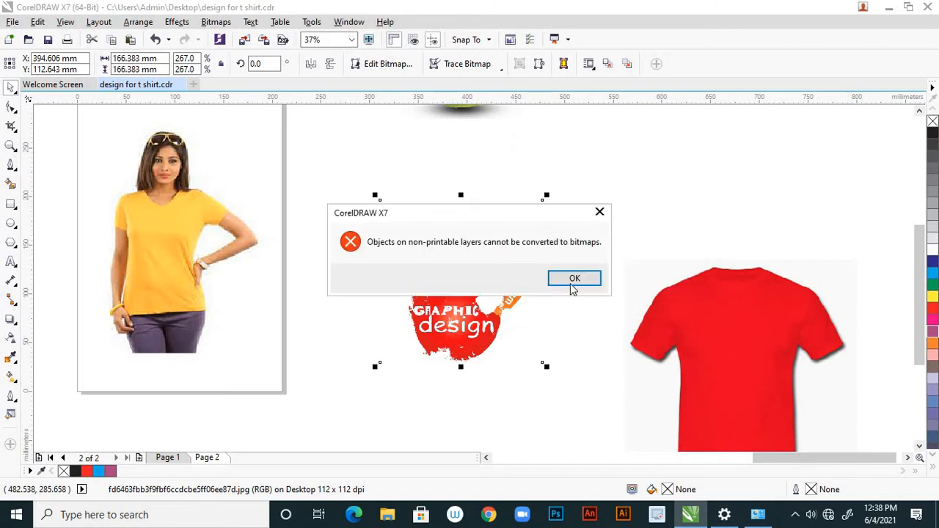
{"action": "left_click", "coordinate": [574, 282]}
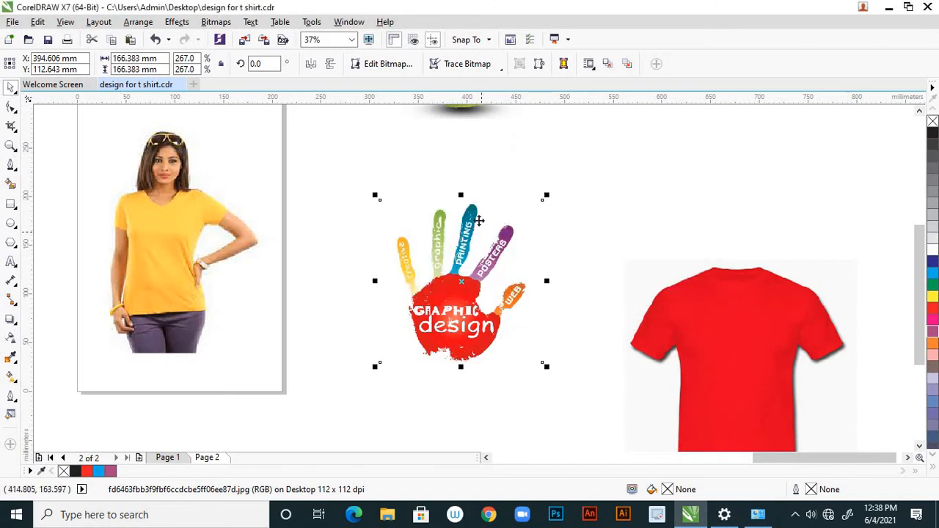
- Try the handprint over the woman's photo, then place it across the page's right edge at about X 239 mm, Y 132 mm
{"action": "left_click_drag", "start_coordinate": [471, 215], "coordinate": [263, 196]}
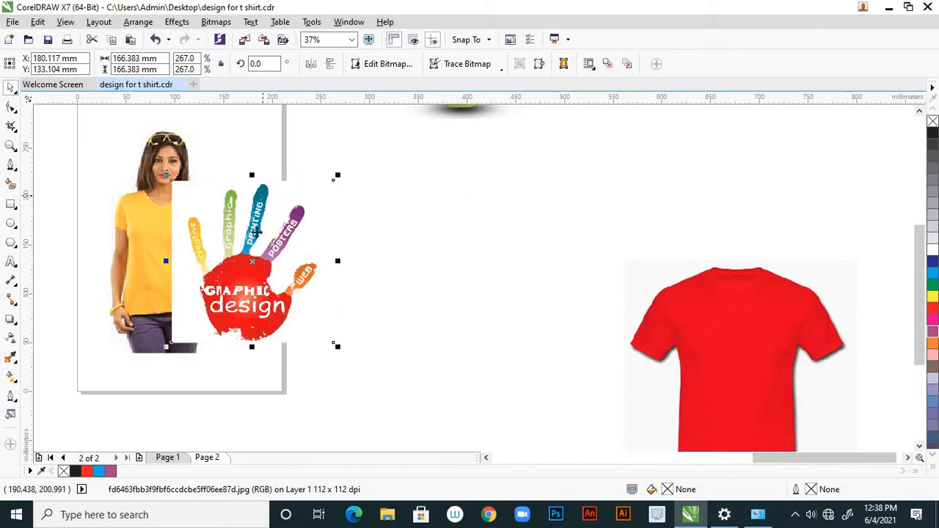
{"action": "mouse_move", "coordinate": [254, 281]}
{"action": "left_mouse_down"}
{"action": "mouse_move", "coordinate": [198, 267]}
{"action": "mouse_move", "coordinate": [333, 262]}
{"action": "mouse_move", "coordinate": [219, 258]}
{"action": "mouse_move", "coordinate": [266, 268]}
{"action": "left_mouse_up"}
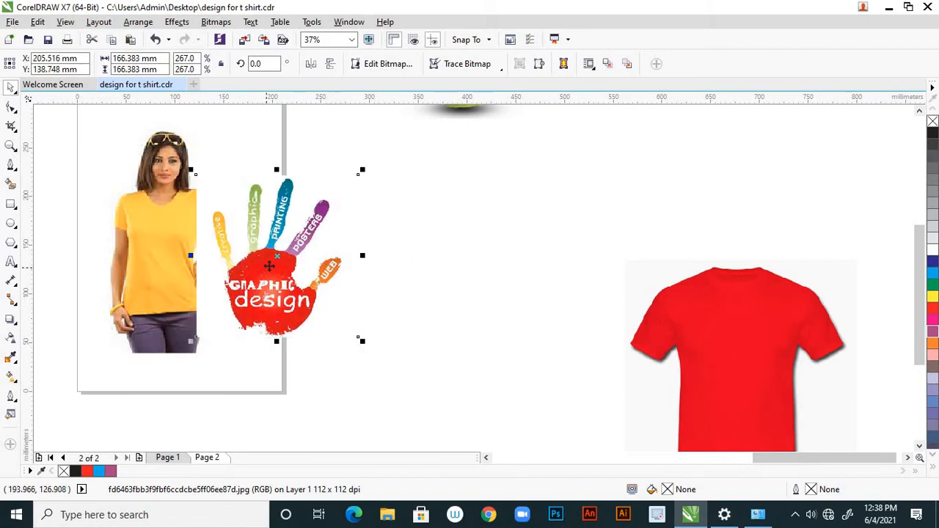
{"action": "scroll", "coordinate": [262, 256], "scroll_direction": "up", "scroll_amount": 4}
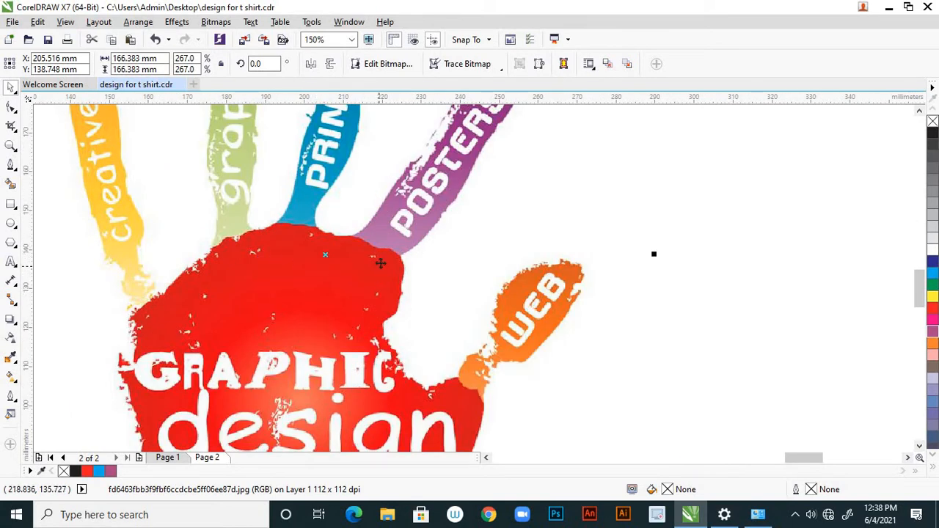
{"action": "scroll", "coordinate": [380, 262], "scroll_direction": "up", "scroll_amount": 2}
{"action": "scroll", "coordinate": [439, 261], "scroll_direction": "down", "scroll_amount": 6}
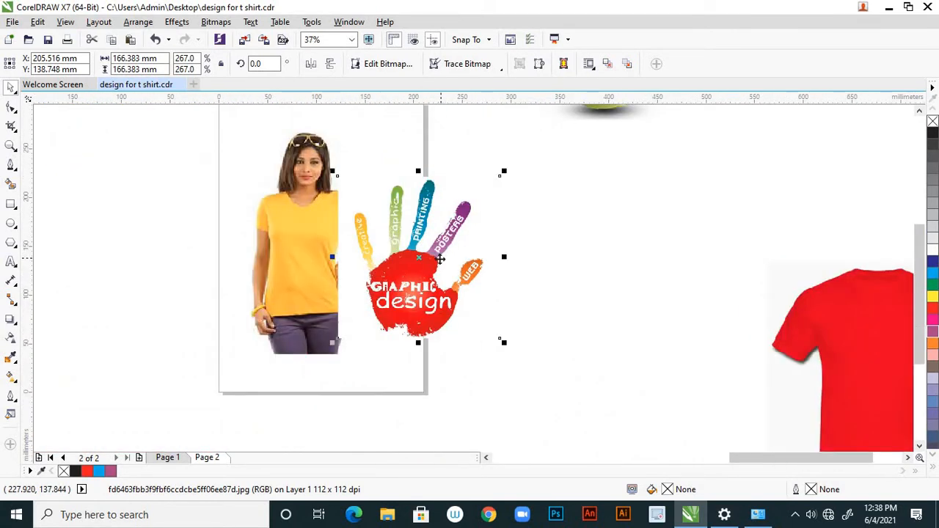
{"action": "left_click_drag", "start_coordinate": [403, 266], "coordinate": [376, 280]}
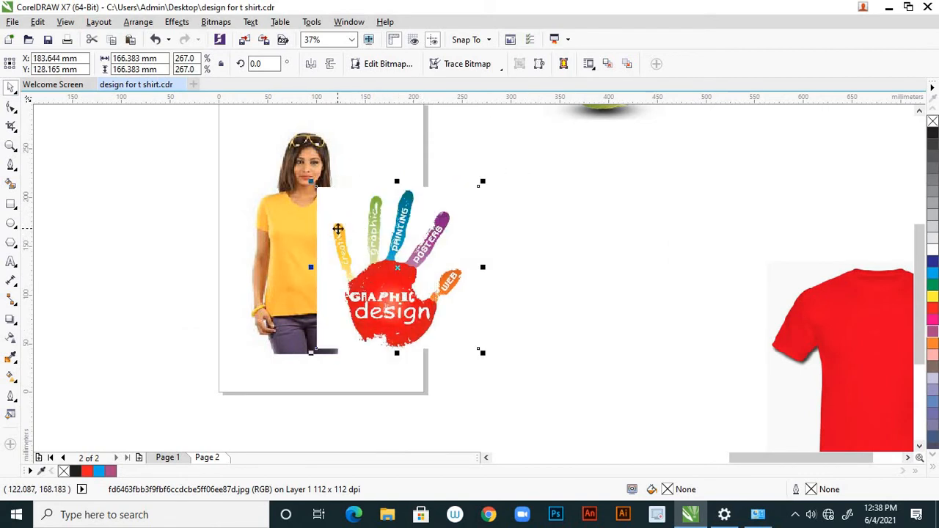
{"action": "left_click_drag", "start_coordinate": [390, 281], "coordinate": [440, 278]}
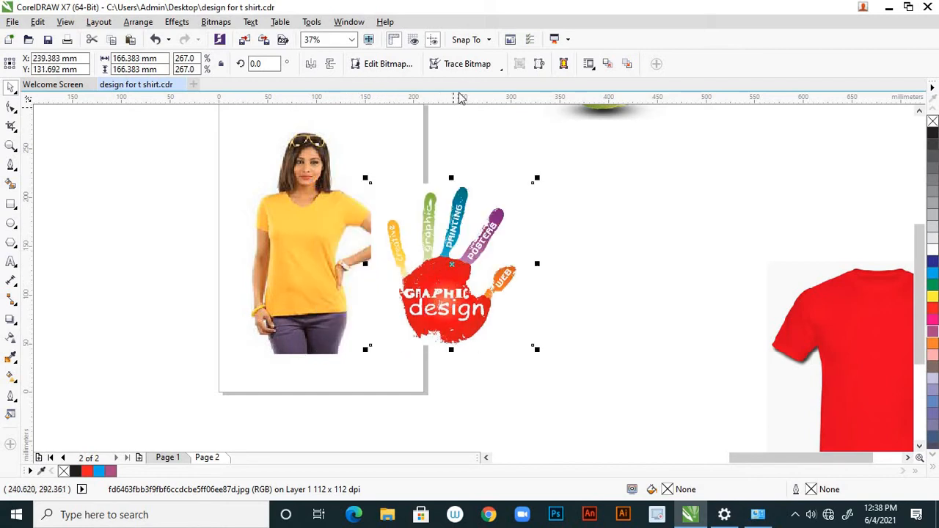
- Start an outline trace of the handprint as a High quality image and raise the trace detail to its maximum
{"action": "left_click", "coordinate": [502, 73]}
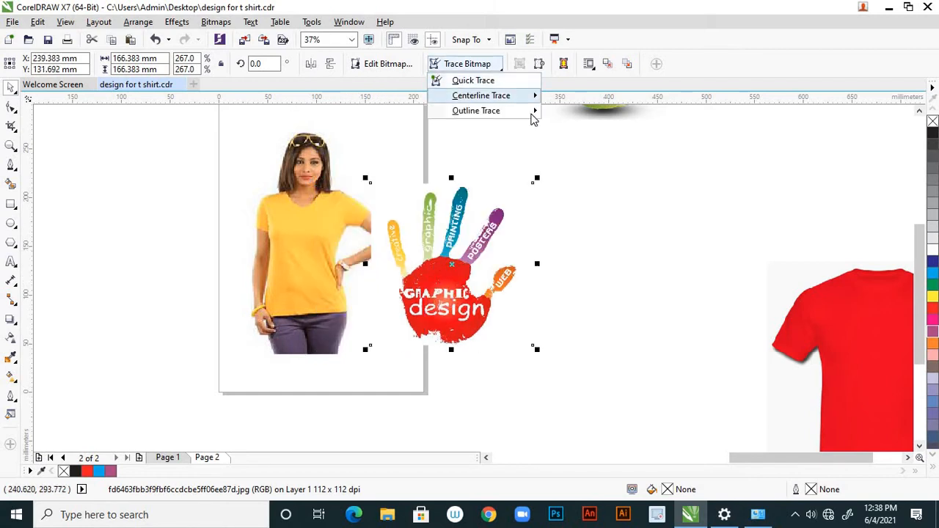
{"action": "mouse_move", "coordinate": [532, 114]}
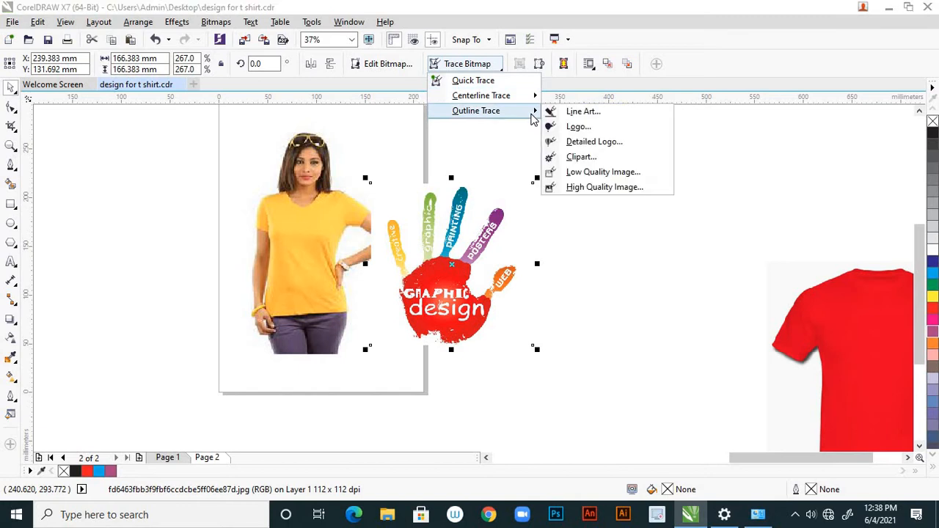
{"action": "left_click", "coordinate": [614, 189]}
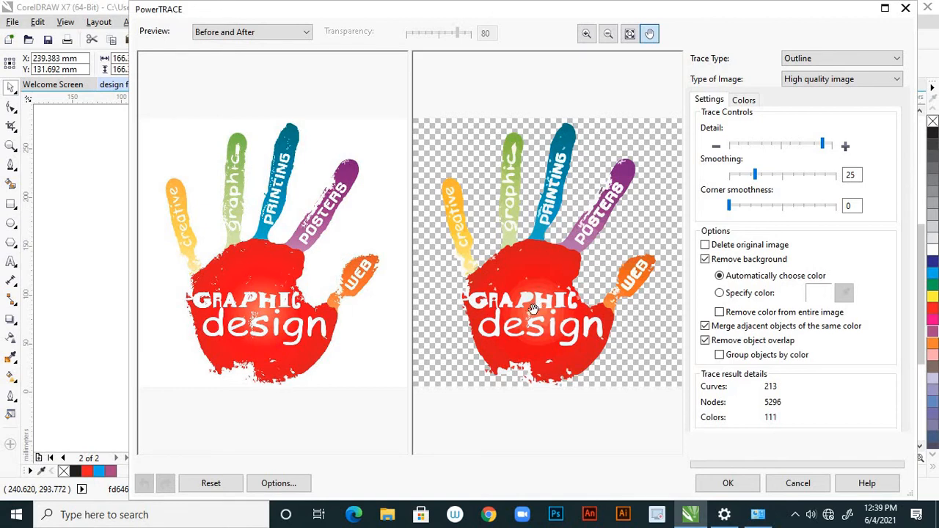
{"action": "left_click_drag", "start_coordinate": [823, 147], "coordinate": [840, 155]}
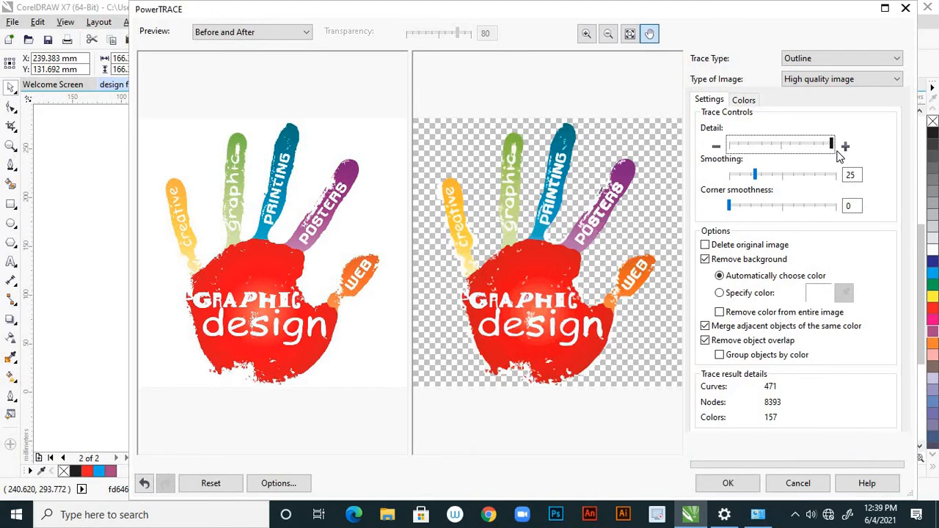
- Apply the outline trace of the handprint, move the traced group aside and delete the original bitmap
{"action": "left_click", "coordinate": [728, 483]}
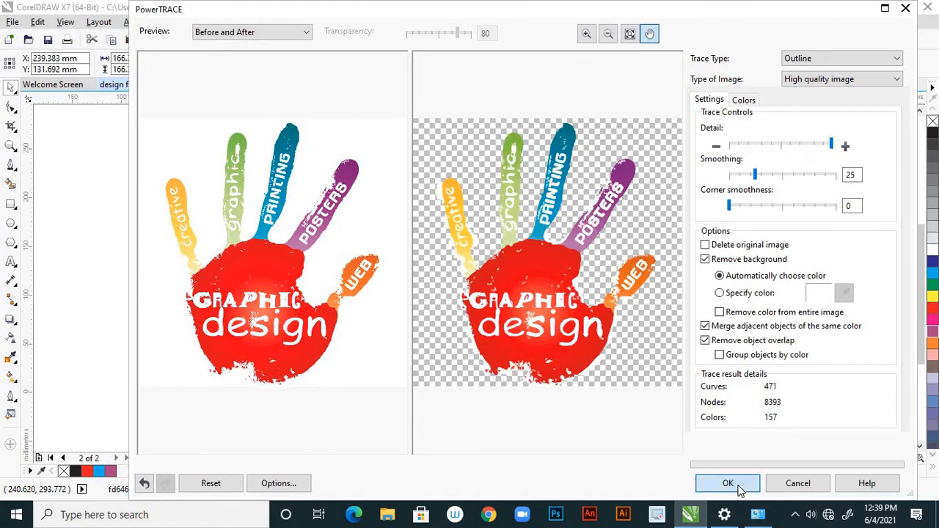
{"action": "left_click_drag", "start_coordinate": [452, 283], "coordinate": [613, 253]}
{"action": "left_click", "coordinate": [455, 273]}
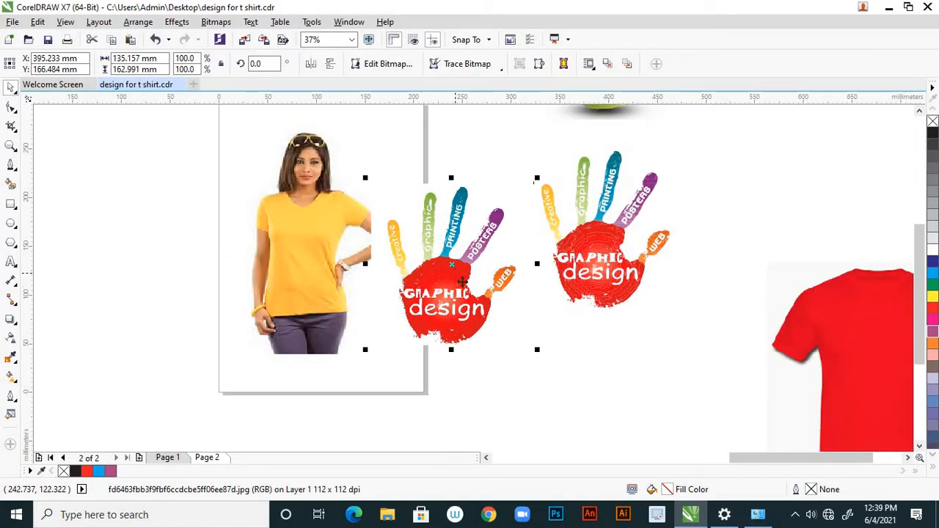
{"action": "key", "text": "Delete"}
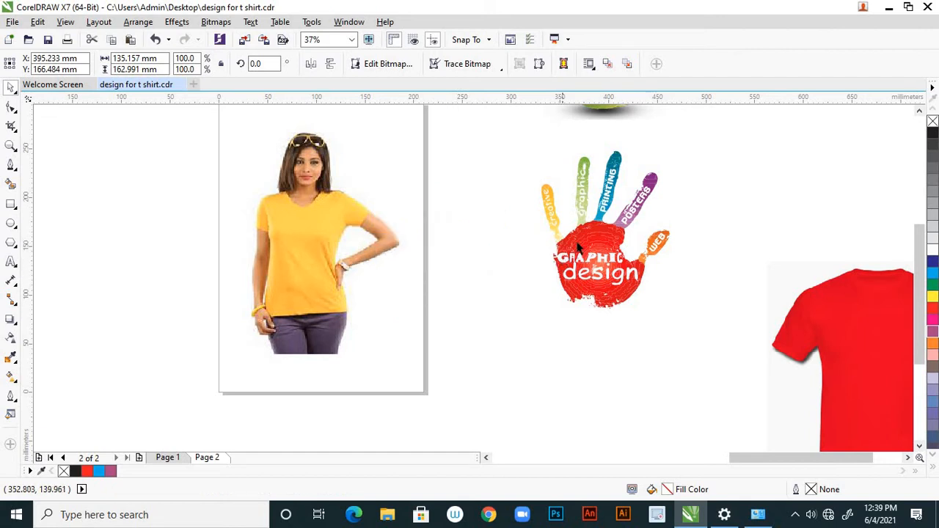
- Place the traced handprint on the woman's yellow T-shirt, scaling it down to about 51 × 61 mm
{"action": "mouse_move", "coordinate": [577, 247]}
{"action": "left_mouse_down"}
{"action": "mouse_move", "coordinate": [336, 275]}
{"action": "mouse_move", "coordinate": [346, 290]}
{"action": "mouse_move", "coordinate": [321, 288]}
{"action": "left_mouse_up"}
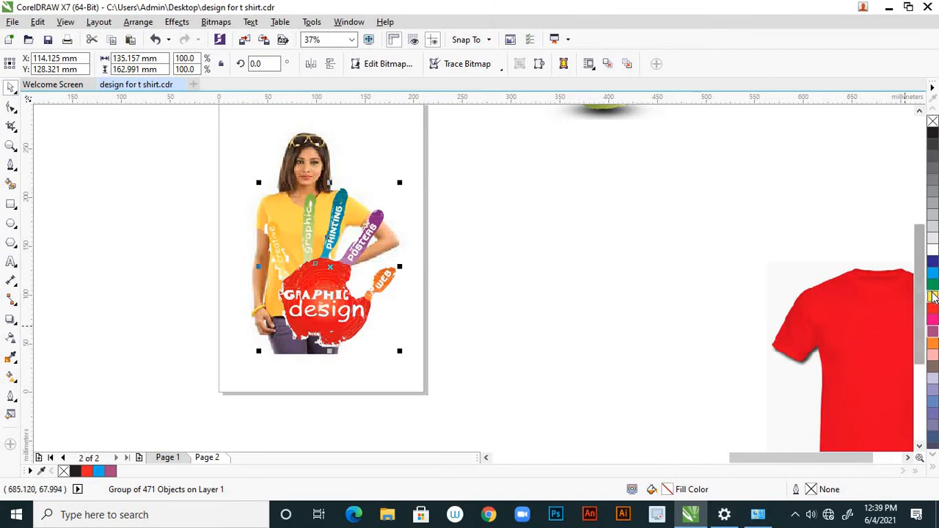
{"action": "left_click", "coordinate": [930, 297]}
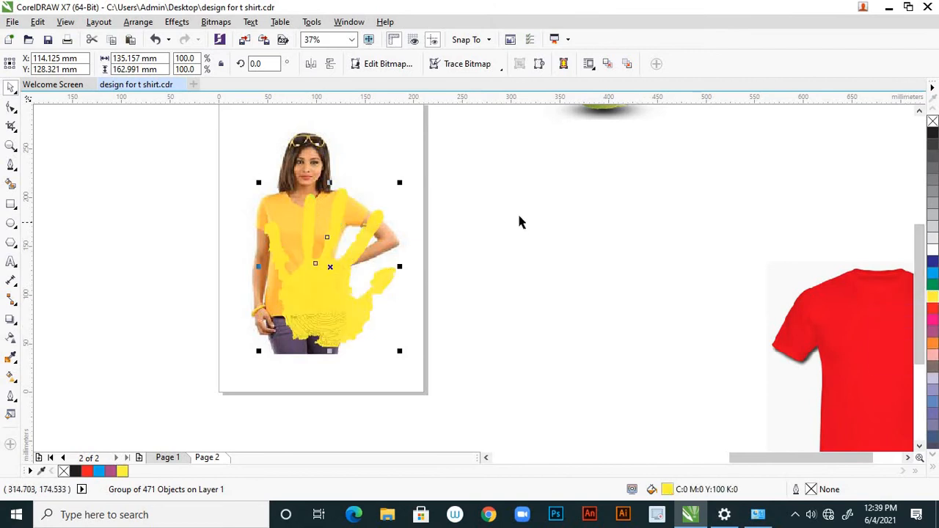
{"action": "key", "text": "ctrl+z"}
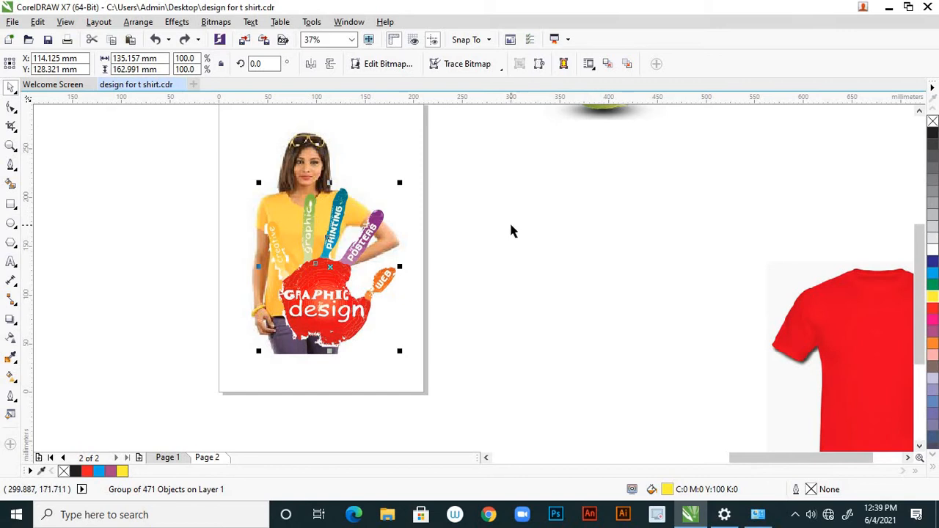
{"action": "left_click", "coordinate": [511, 231]}
{"action": "left_click", "coordinate": [323, 276]}
{"action": "left_click_drag", "start_coordinate": [401, 353], "coordinate": [303, 276]}
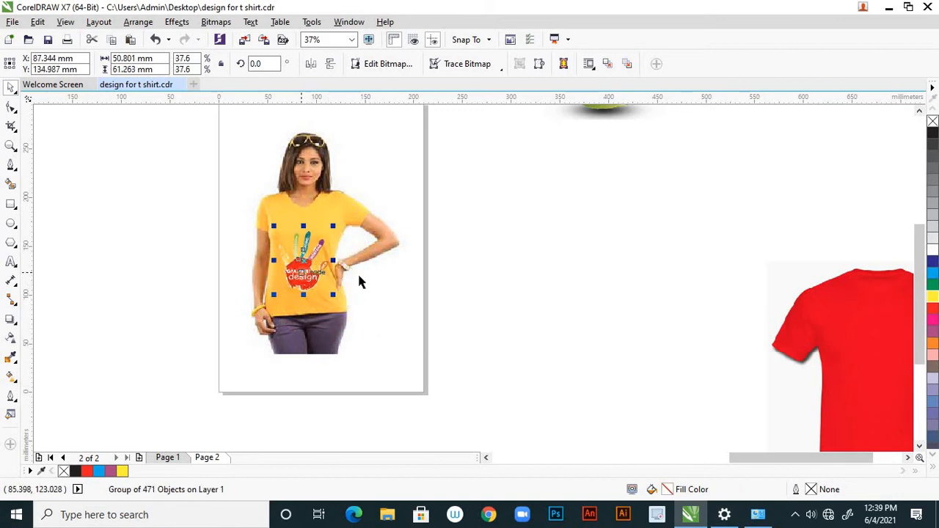
- Move the traced handprint onto the green T-shirt's shoulder and enlarge it to about 129 × 156 mm
{"action": "scroll", "coordinate": [429, 291], "scroll_direction": "down", "scroll_amount": 2}
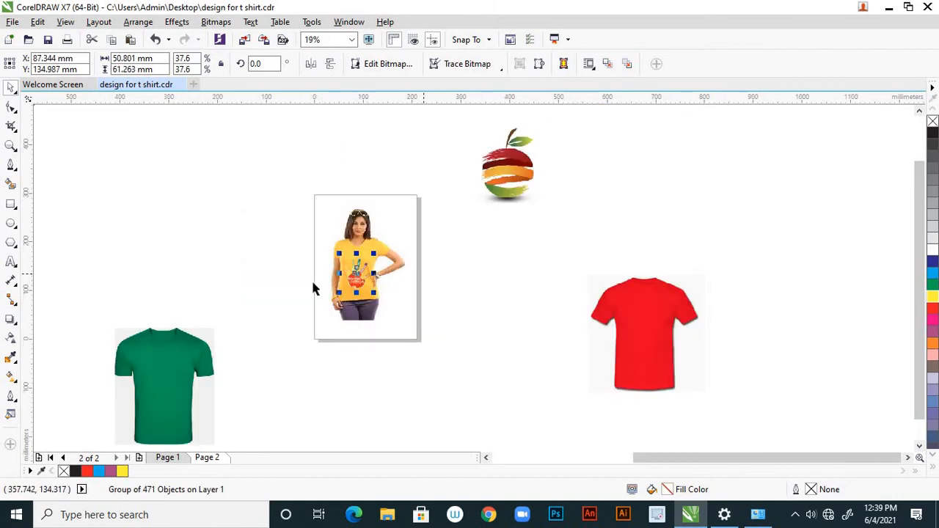
{"action": "scroll", "coordinate": [345, 292], "scroll_direction": "up", "scroll_amount": 4}
{"action": "scroll", "coordinate": [466, 278], "scroll_direction": "down", "scroll_amount": 2}
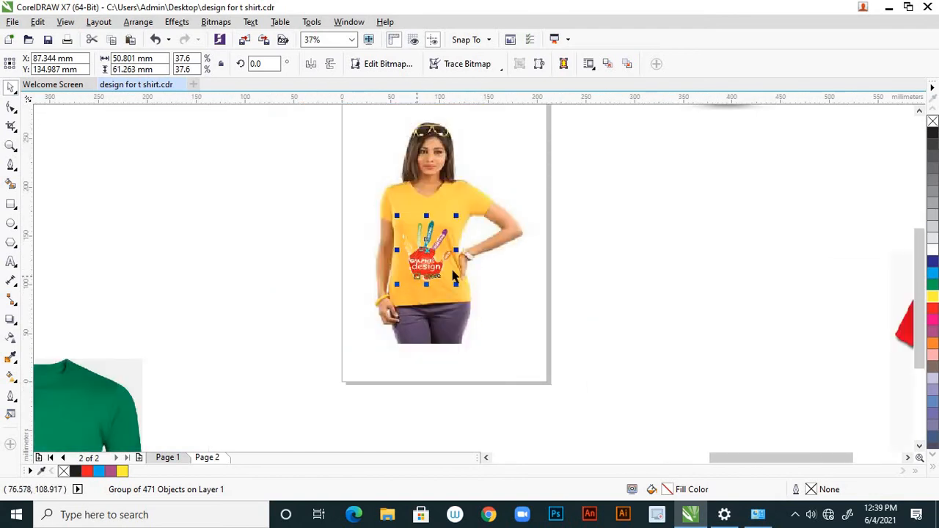
{"action": "scroll", "coordinate": [466, 279], "scroll_direction": "down", "scroll_amount": 4}
{"action": "scroll", "coordinate": [505, 272], "scroll_direction": "up", "scroll_amount": 4}
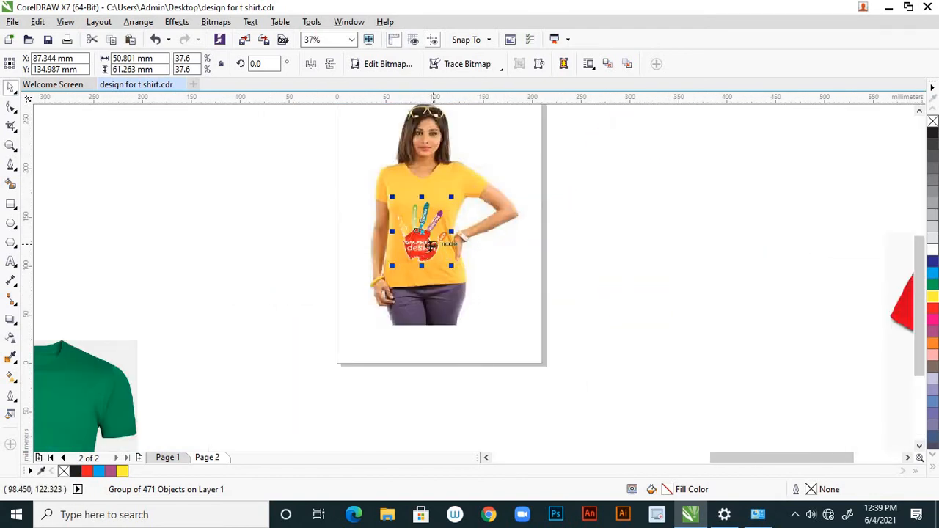
{"action": "left_click_drag", "start_coordinate": [442, 249], "coordinate": [110, 395]}
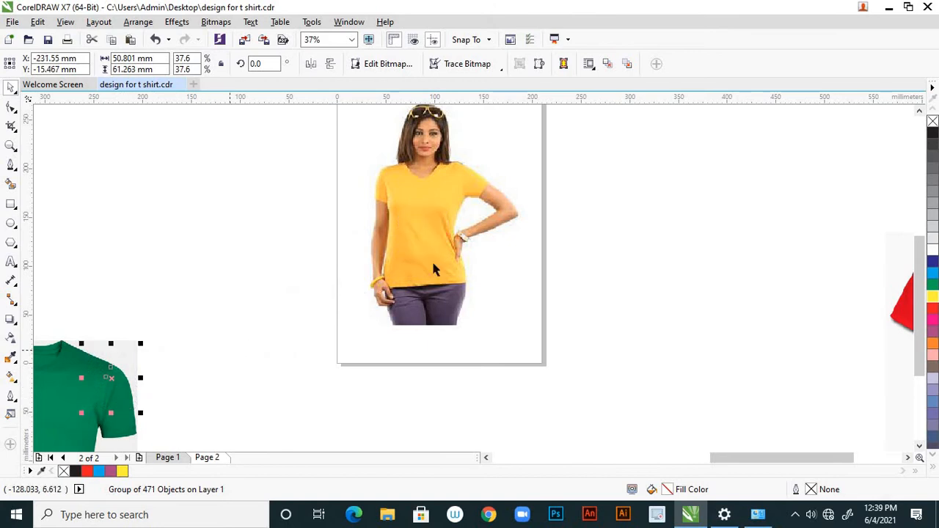
{"action": "scroll", "coordinate": [264, 339], "scroll_direction": "down", "scroll_amount": 2}
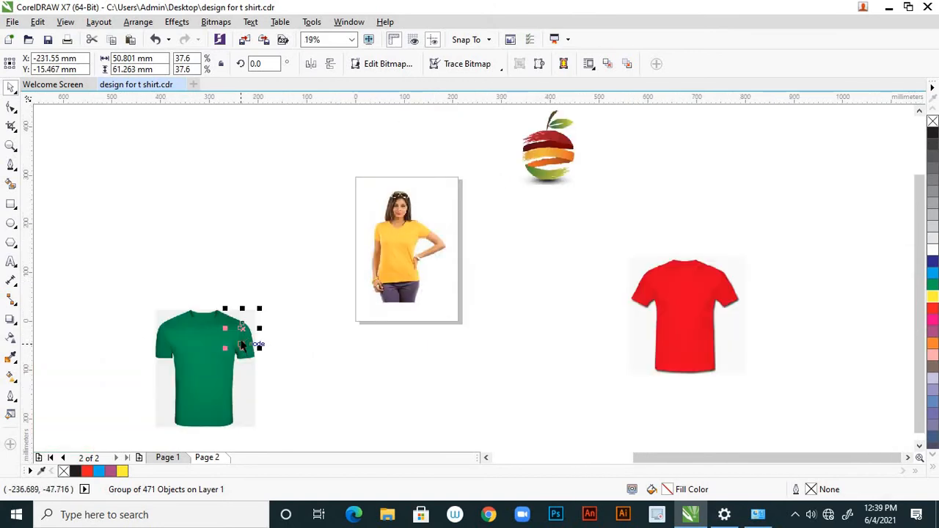
{"action": "left_click_drag", "start_coordinate": [261, 351], "coordinate": [278, 371]}
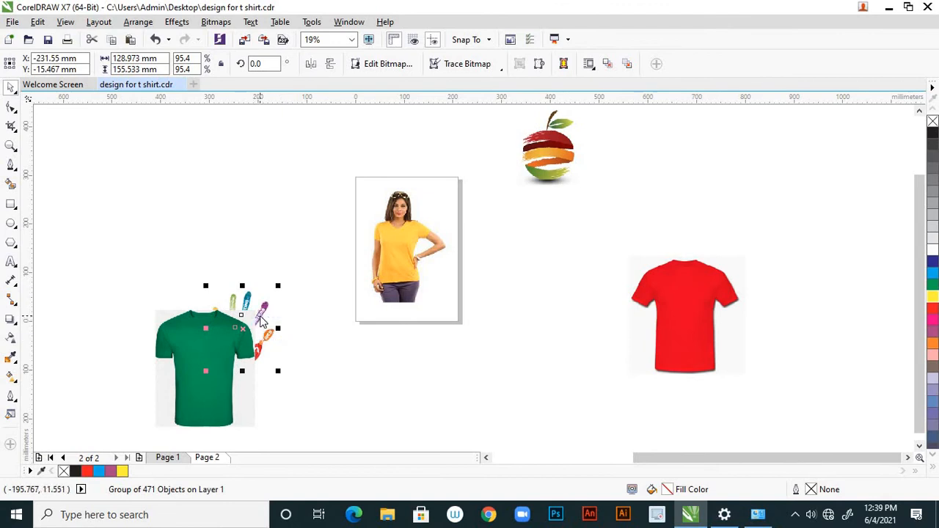
- Try to order the handprint in front of the green T-shirt, and move it beside the shirt's left sleeve
{"action": "right_click", "coordinate": [259, 316]}
{"action": "mouse_move", "coordinate": [412, 362]}
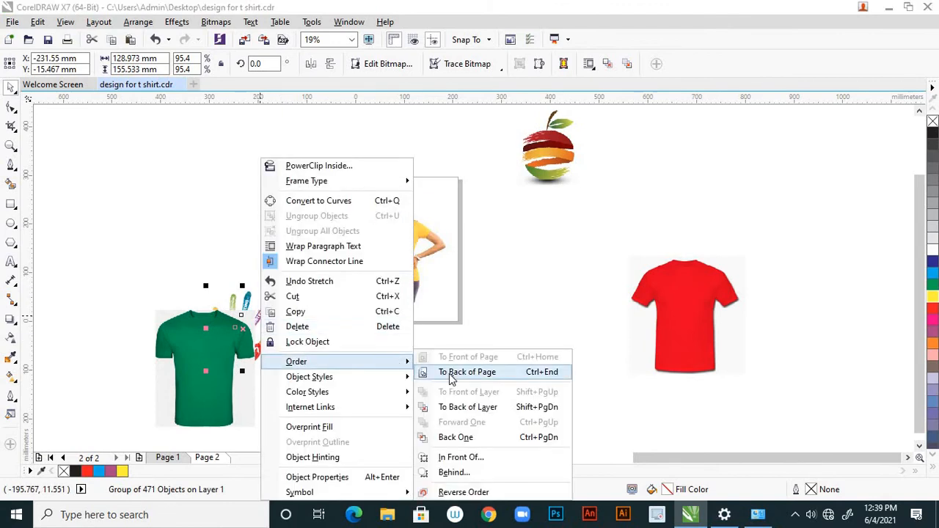
{"action": "left_click", "coordinate": [462, 457]}
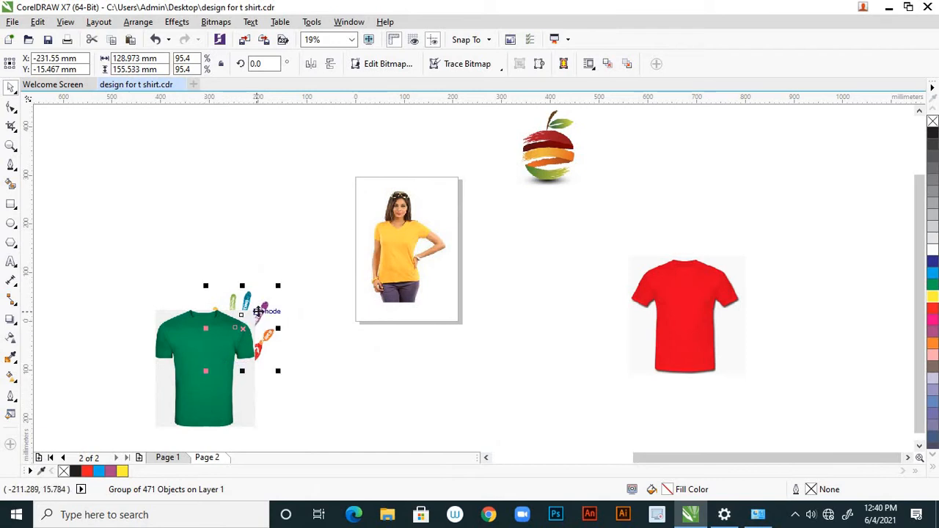
{"action": "left_click", "coordinate": [231, 337]}
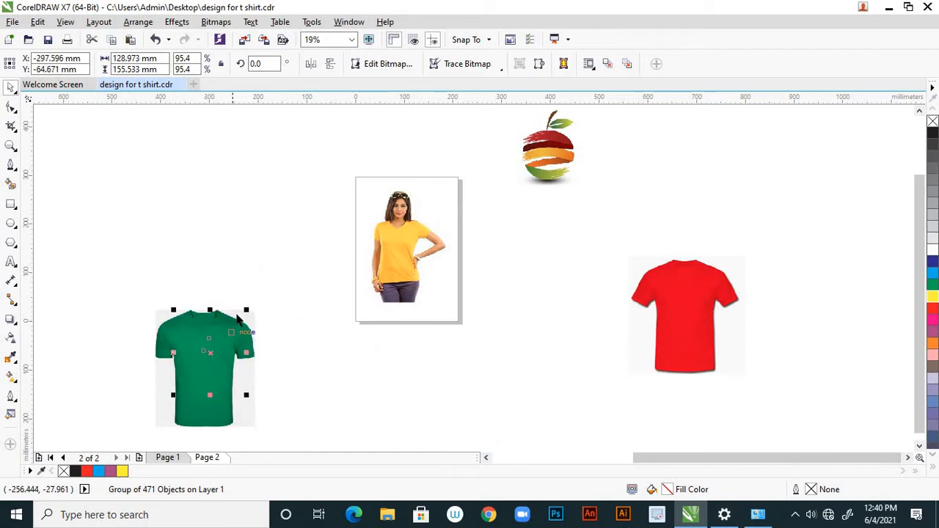
{"action": "left_click_drag", "start_coordinate": [191, 345], "coordinate": [131, 379]}
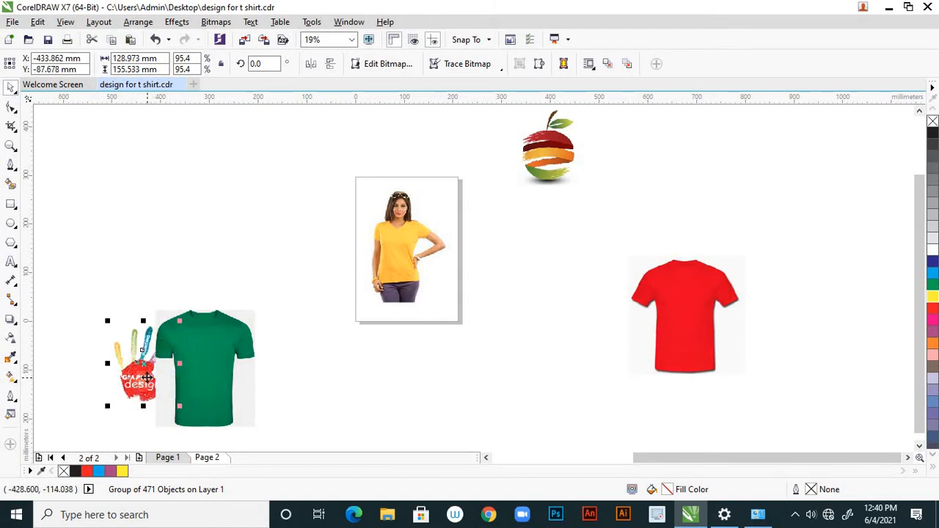
- Retry ordering the handprint in front of the green T-shirt and move it over the shirt's left half
{"action": "right_click", "coordinate": [147, 378]}
{"action": "mouse_move", "coordinate": [289, 242]}
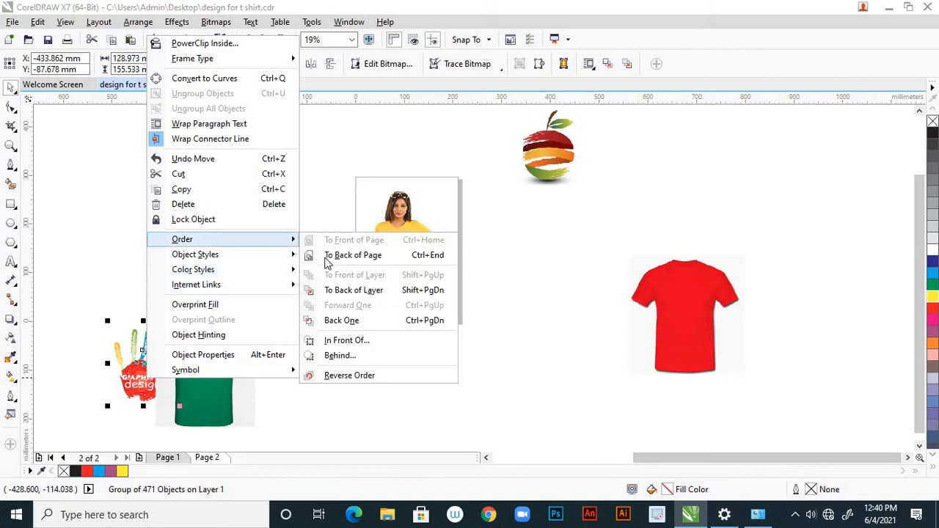
{"action": "left_click", "coordinate": [347, 340]}
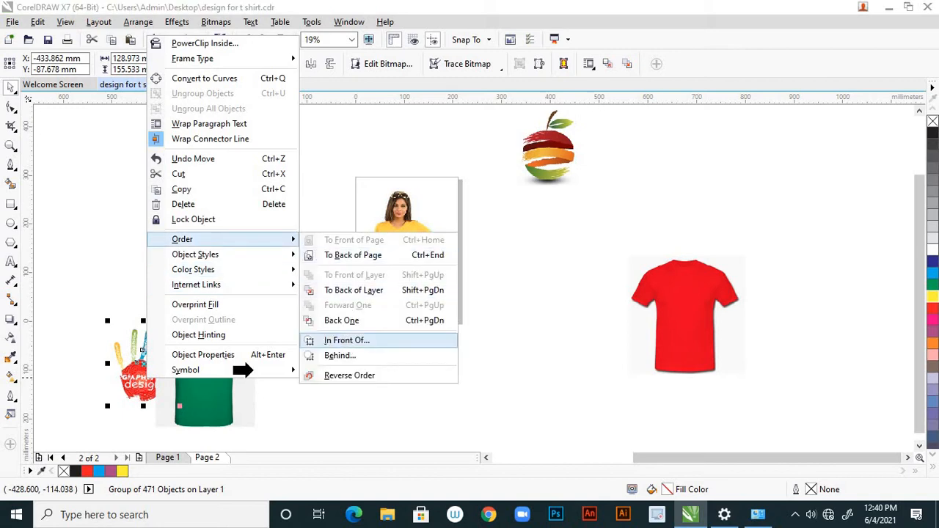
{"action": "left_click", "coordinate": [190, 395]}
{"action": "left_click_drag", "start_coordinate": [143, 377], "coordinate": [182, 382]}
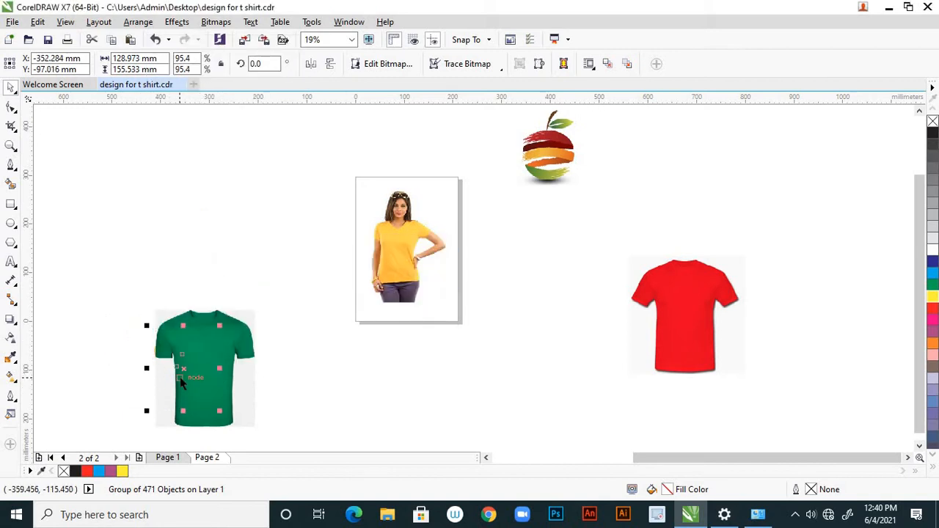
- Shift the green T-shirt to the right and order it behind the handprint, accepting the move to another layer
{"action": "left_click_drag", "start_coordinate": [210, 341], "coordinate": [245, 337]}
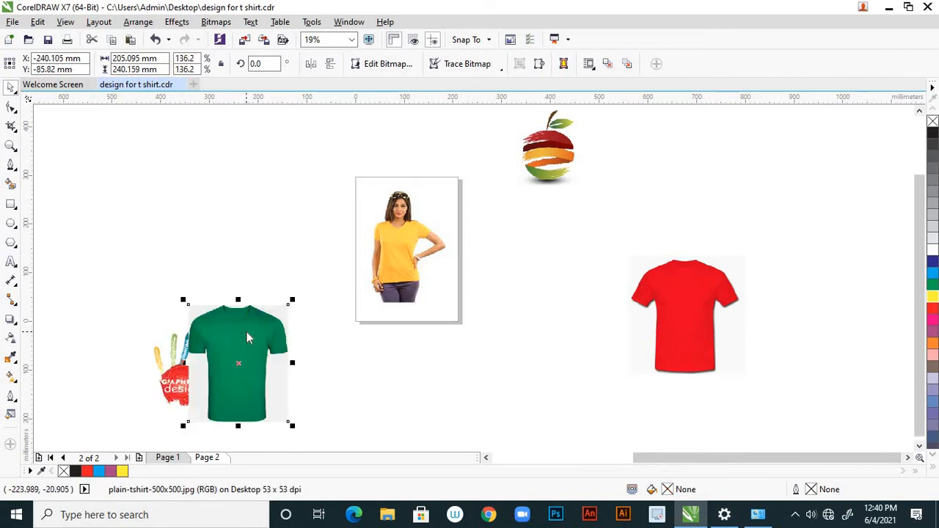
{"action": "right_click", "coordinate": [245, 336]}
{"action": "mouse_move", "coordinate": [407, 365]}
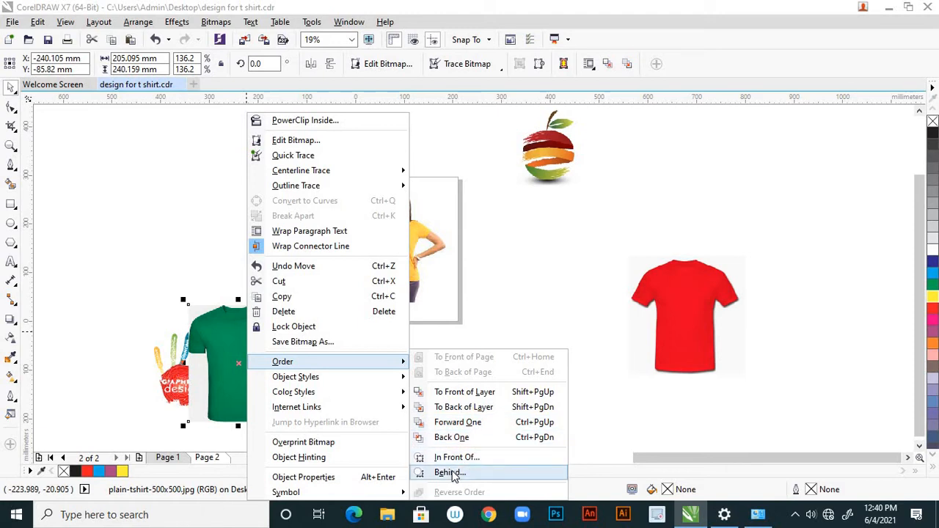
{"action": "left_click", "coordinate": [450, 473]}
{"action": "left_click", "coordinate": [176, 378]}
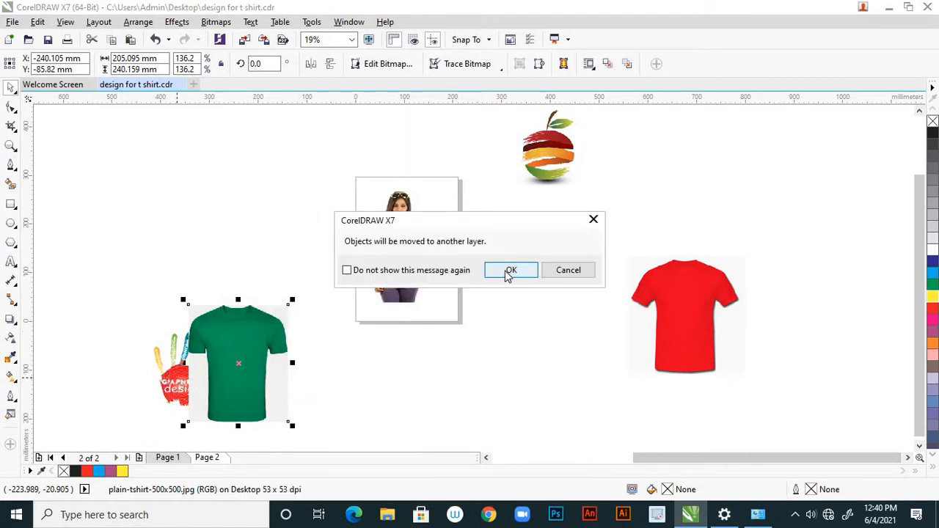
{"action": "left_click", "coordinate": [509, 272]}
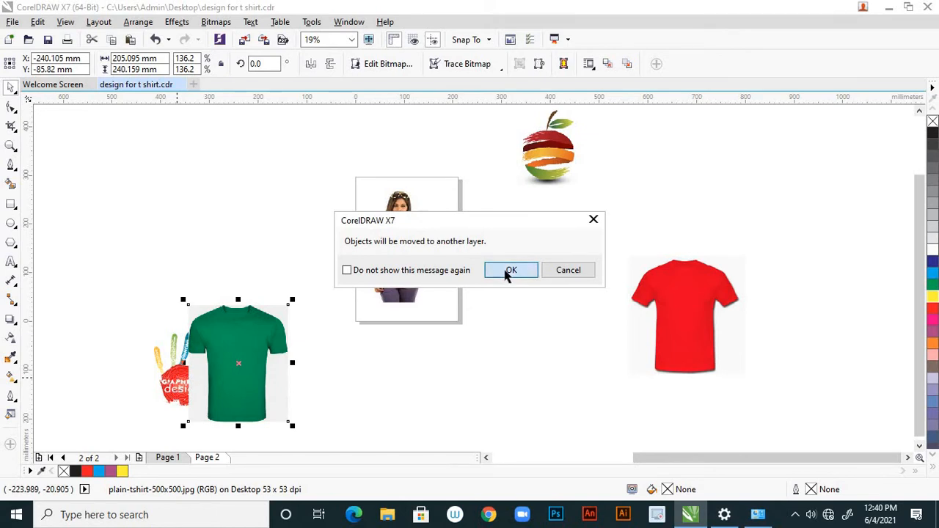
- Center the handprint on the green T-shirt's chest and scale it down to about 88 × 106 mm
{"action": "left_click_drag", "start_coordinate": [236, 379], "coordinate": [238, 370]}
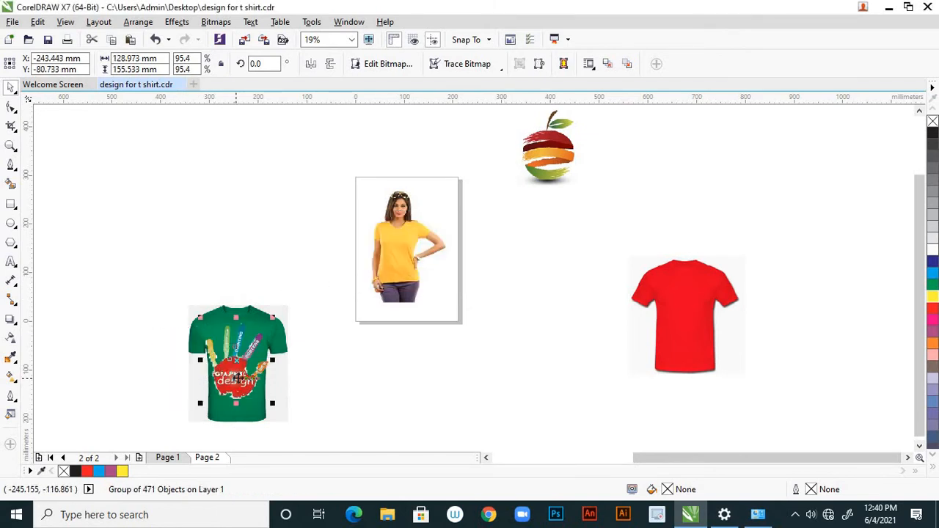
{"action": "scroll", "coordinate": [224, 385], "scroll_direction": "up", "scroll_amount": 2}
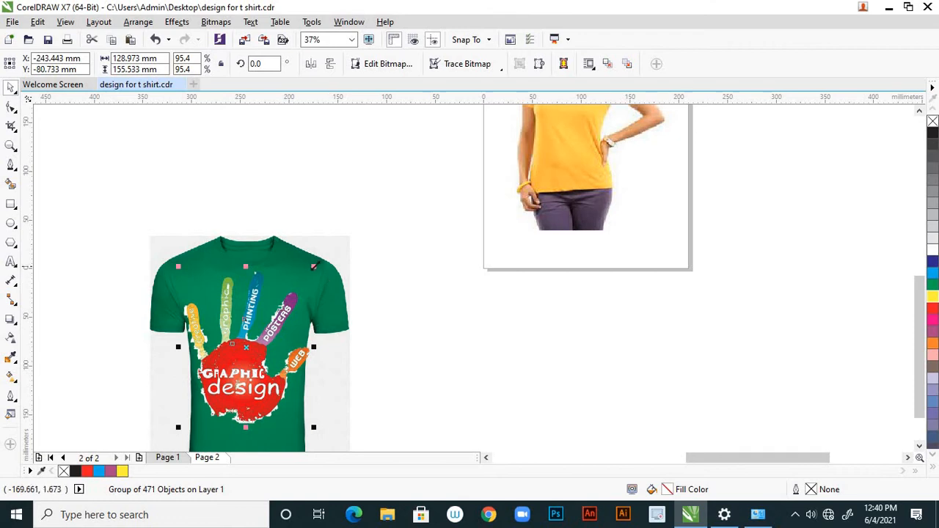
{"action": "left_click_drag", "start_coordinate": [313, 266], "coordinate": [293, 290]}
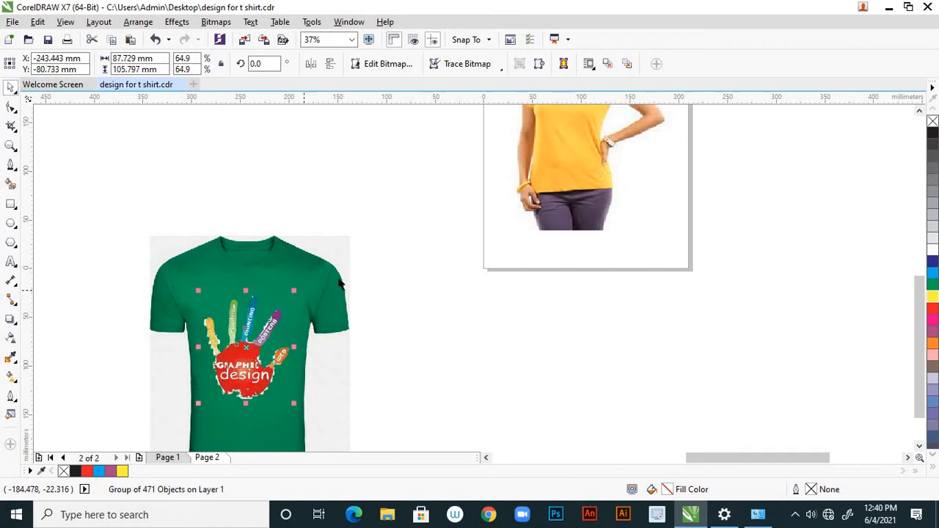
- Examine the edges and lettering of the traced handprint on the green T-shirt up close and from a distance
{"action": "scroll", "coordinate": [371, 268], "scroll_direction": "down", "scroll_amount": 2}
{"action": "left_click", "coordinate": [321, 335]}
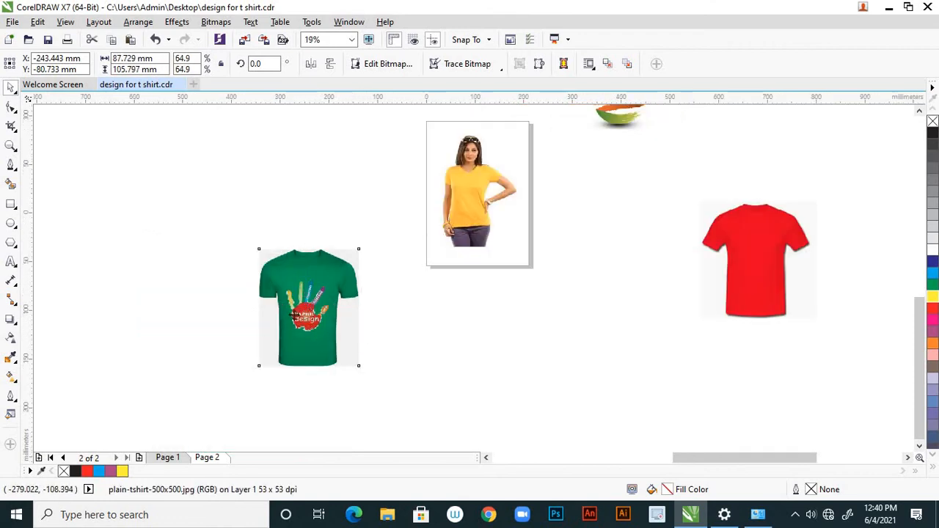
{"action": "scroll", "coordinate": [335, 365], "scroll_direction": "up", "scroll_amount": 4}
{"action": "scroll", "coordinate": [334, 363], "scroll_direction": "up", "scroll_amount": 4}
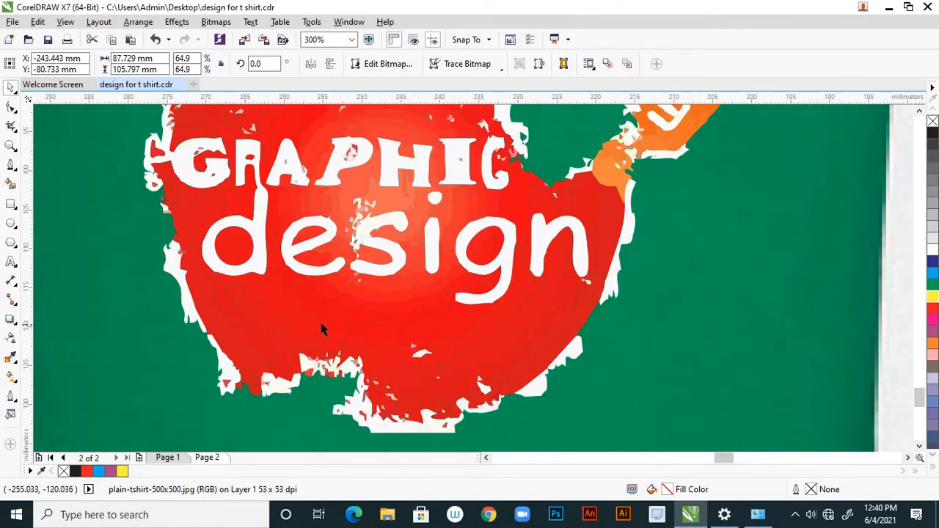
{"action": "scroll", "coordinate": [323, 332], "scroll_direction": "down", "scroll_amount": 2}
{"action": "scroll", "coordinate": [390, 286], "scroll_direction": "down", "scroll_amount": 1}
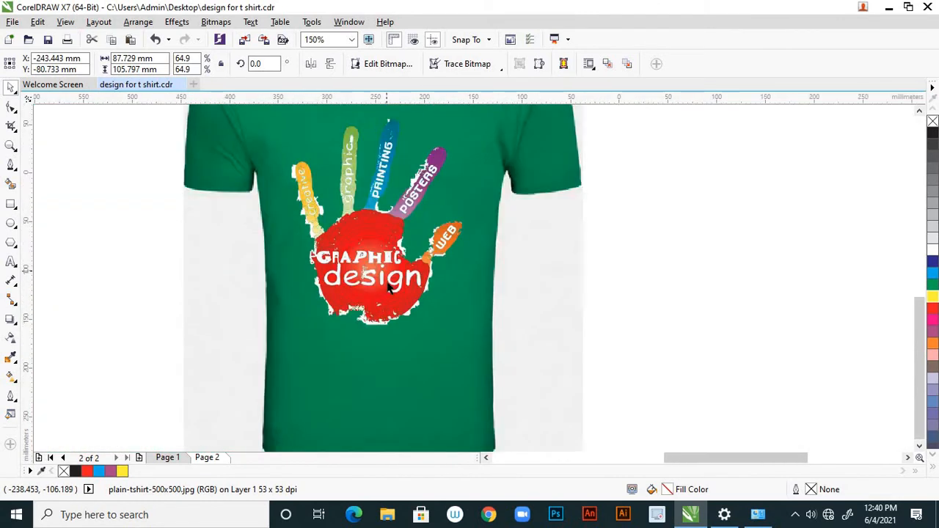
{"action": "scroll", "coordinate": [389, 286], "scroll_direction": "down", "scroll_amount": 4}
{"action": "scroll", "coordinate": [313, 258], "scroll_direction": "up", "scroll_amount": 6}
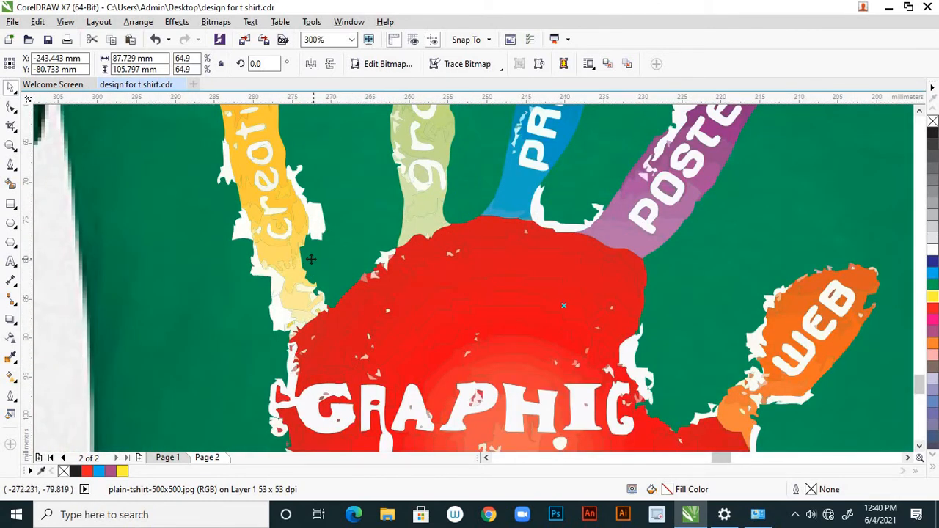
{"action": "scroll", "coordinate": [311, 259], "scroll_direction": "down", "scroll_amount": 4}
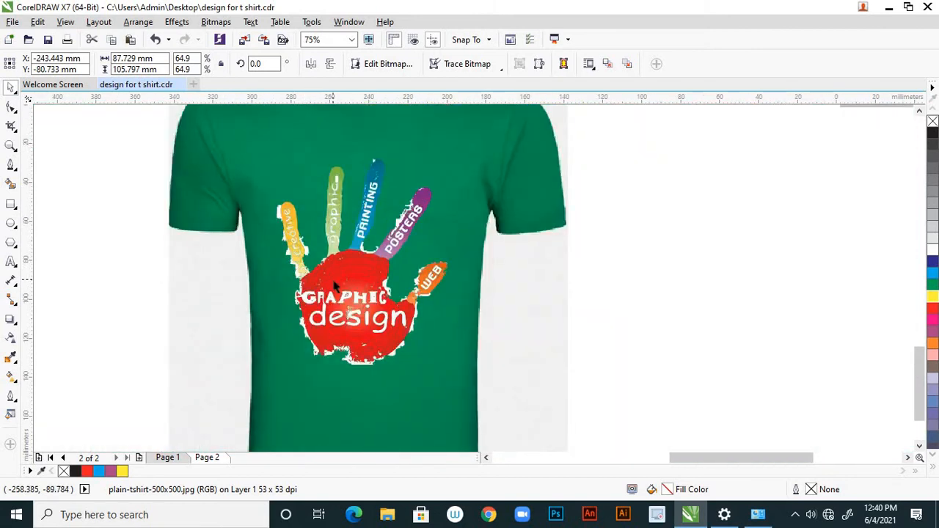
{"action": "scroll", "coordinate": [322, 272], "scroll_direction": "down", "scroll_amount": 2}
{"action": "scroll", "coordinate": [345, 280], "scroll_direction": "up", "scroll_amount": 4}
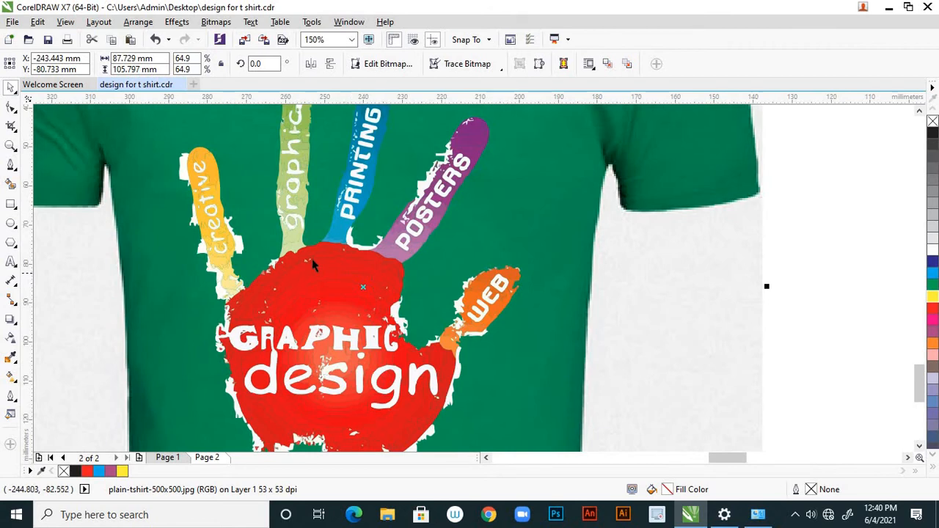
{"action": "scroll", "coordinate": [327, 292], "scroll_direction": "down", "scroll_amount": 2}
- Inspect the white fringe around the traced handprint's palm and lower edge on the green T-shirt
{"action": "left_click", "coordinate": [327, 291]}
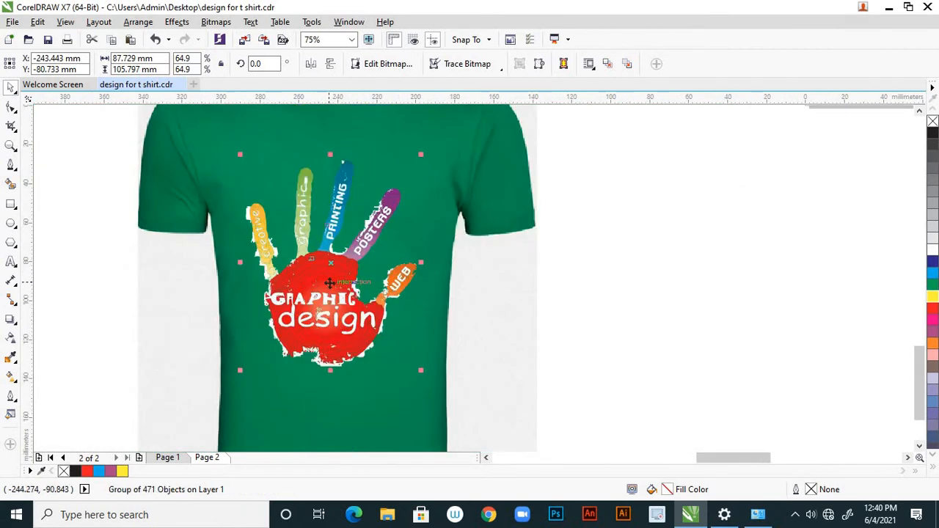
{"action": "right_click", "coordinate": [331, 291]}
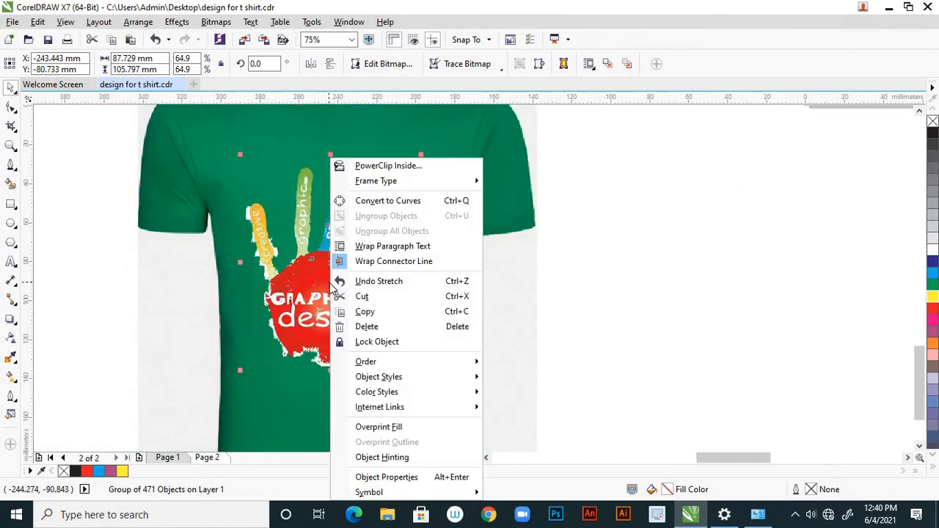
{"action": "left_click", "coordinate": [136, 281]}
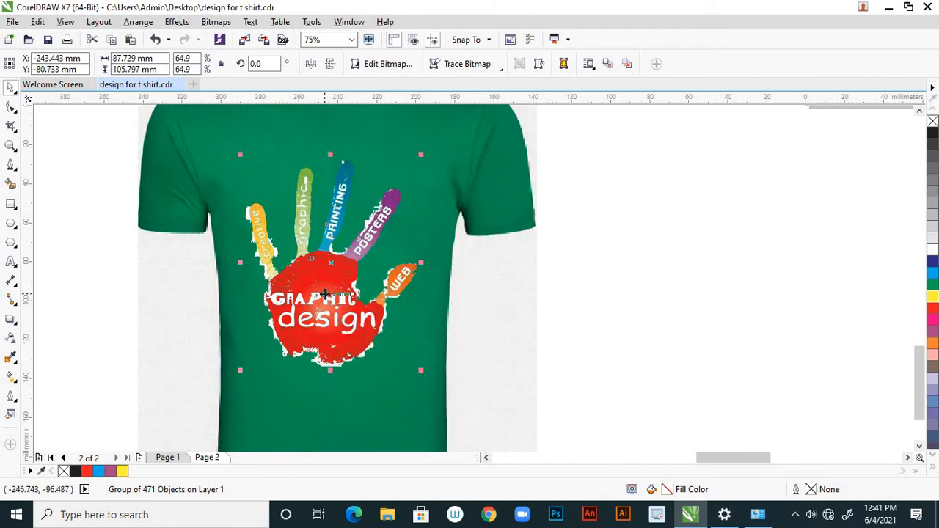
{"action": "scroll", "coordinate": [328, 281], "scroll_direction": "up", "scroll_amount": 4}
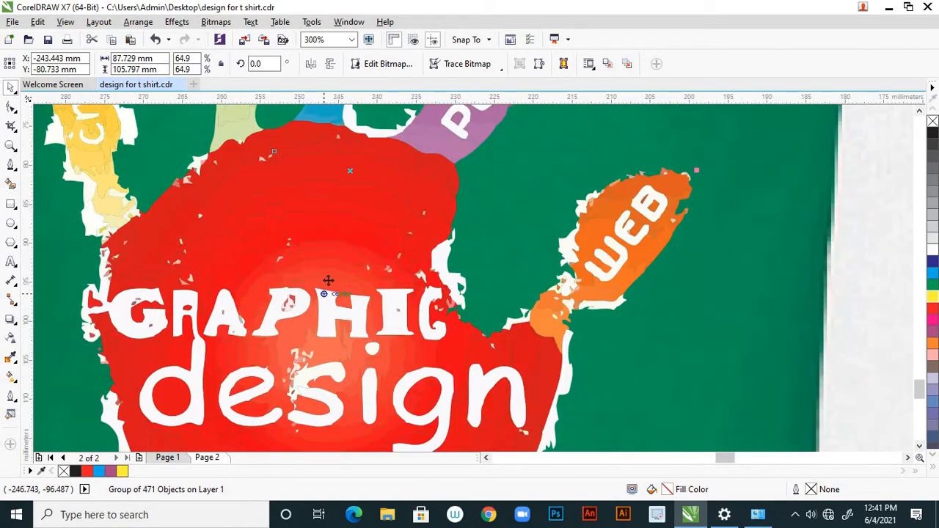
{"action": "left_click", "coordinate": [438, 257]}
{"action": "scroll", "coordinate": [433, 255], "scroll_direction": "down", "scroll_amount": 2}
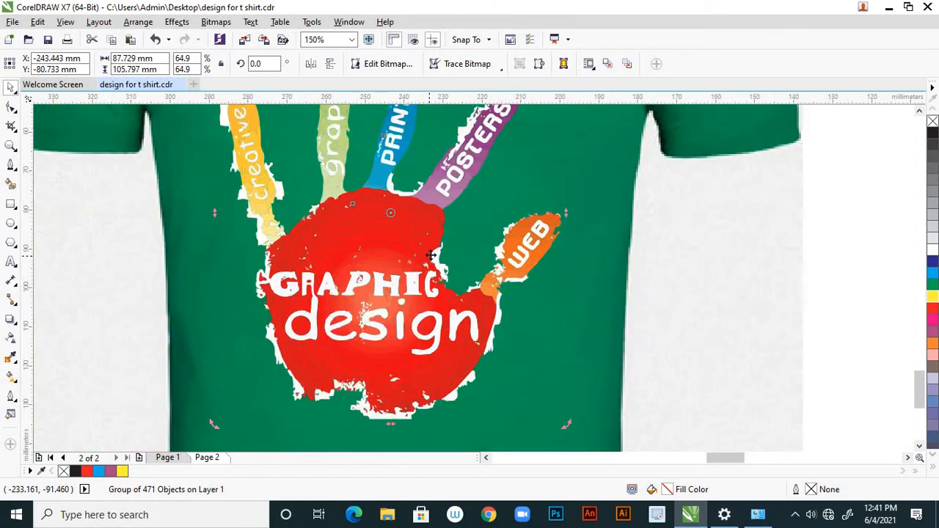
{"action": "left_click", "coordinate": [13, 109]}
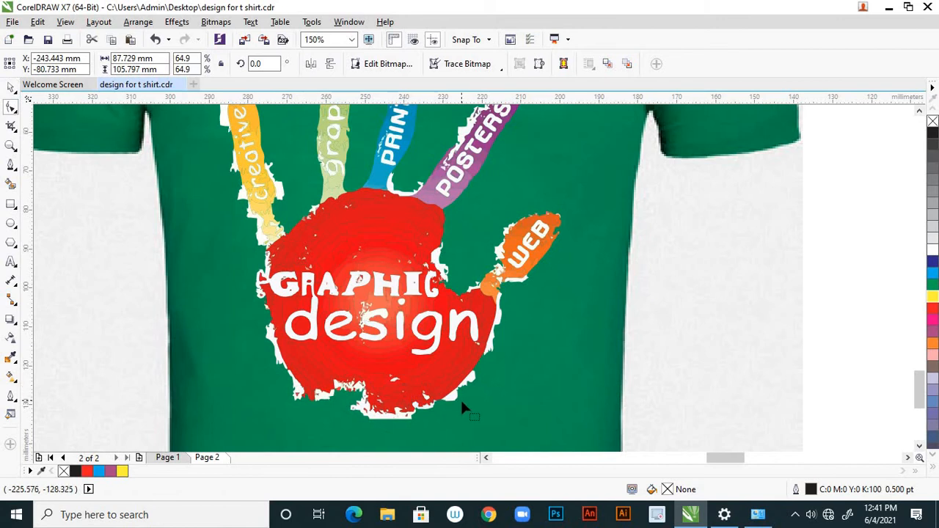
{"action": "scroll", "coordinate": [460, 397], "scroll_direction": "up", "scroll_amount": 4}
{"action": "scroll", "coordinate": [442, 357], "scroll_direction": "down", "scroll_amount": 4}
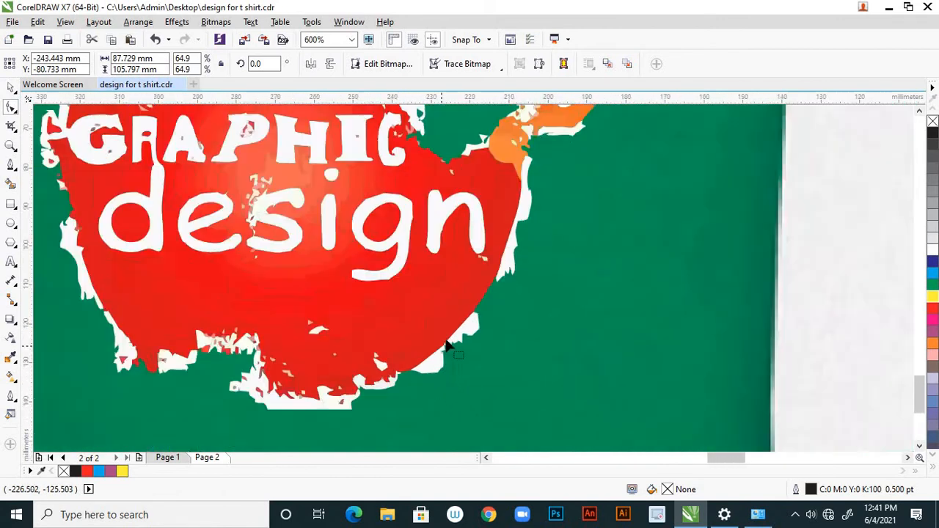
{"action": "scroll", "coordinate": [428, 291], "scroll_direction": "down", "scroll_amount": 2}
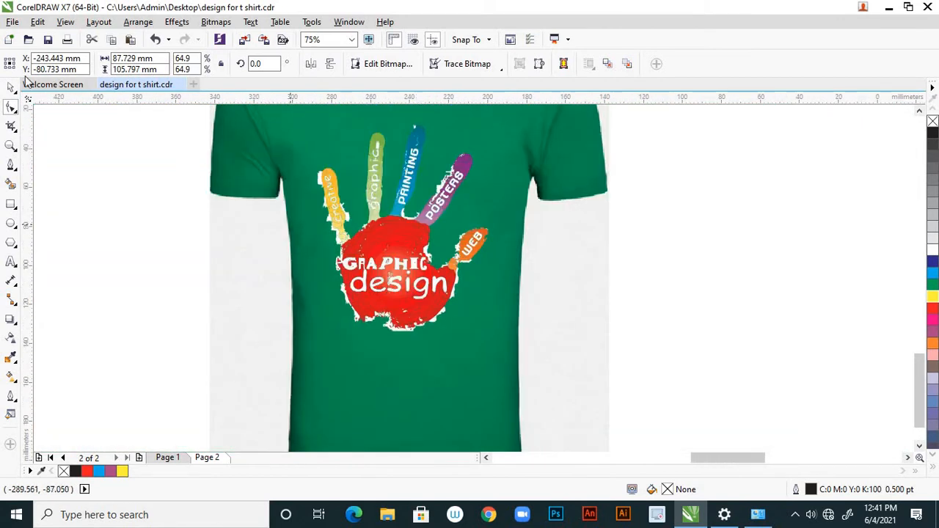
- Move the traced handprint toward the green T-shirt's lower left and delete it
{"action": "key", "text": "Escape"}
{"action": "left_click_drag", "start_coordinate": [398, 238], "coordinate": [334, 322]}
{"action": "scroll", "coordinate": [345, 322], "scroll_direction": "down", "scroll_amount": 1}
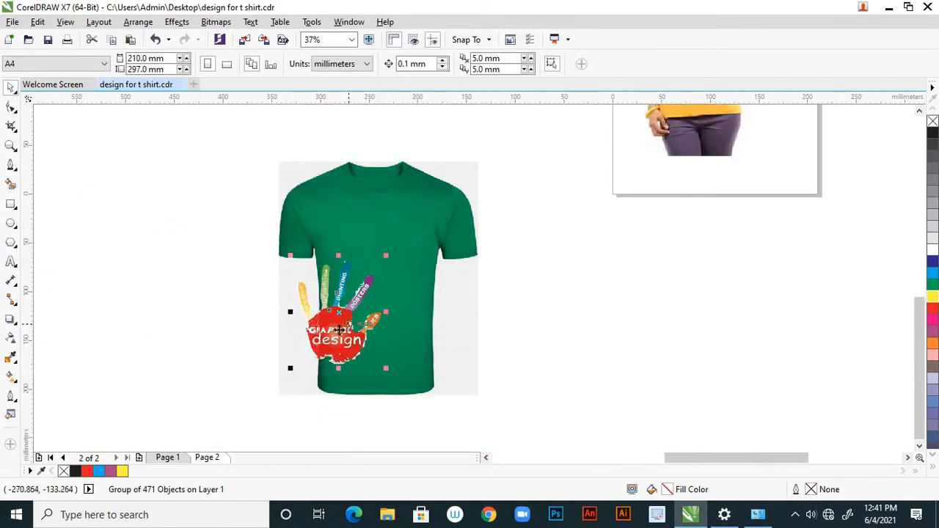
{"action": "scroll", "coordinate": [348, 323], "scroll_direction": "down", "scroll_amount": 1}
{"action": "scroll", "coordinate": [350, 324], "scroll_direction": "up", "scroll_amount": 2}
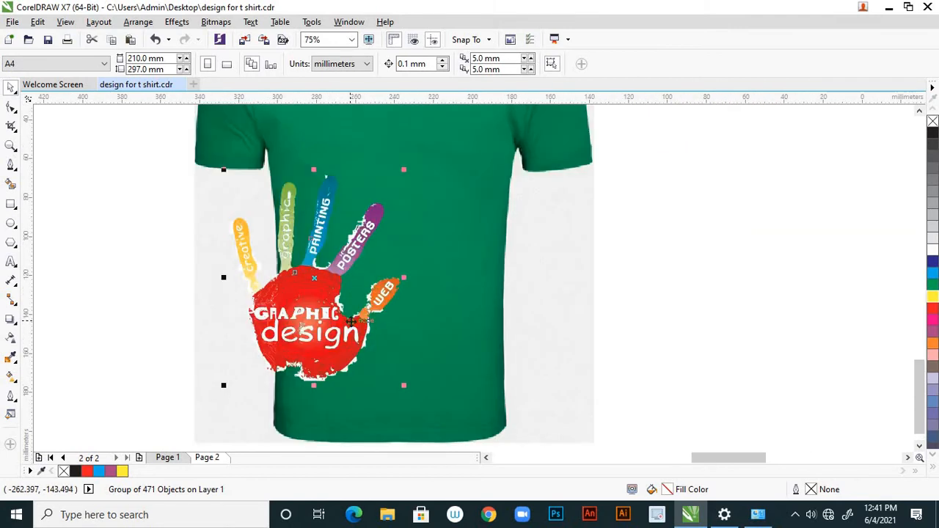
{"action": "key", "text": "Delete"}
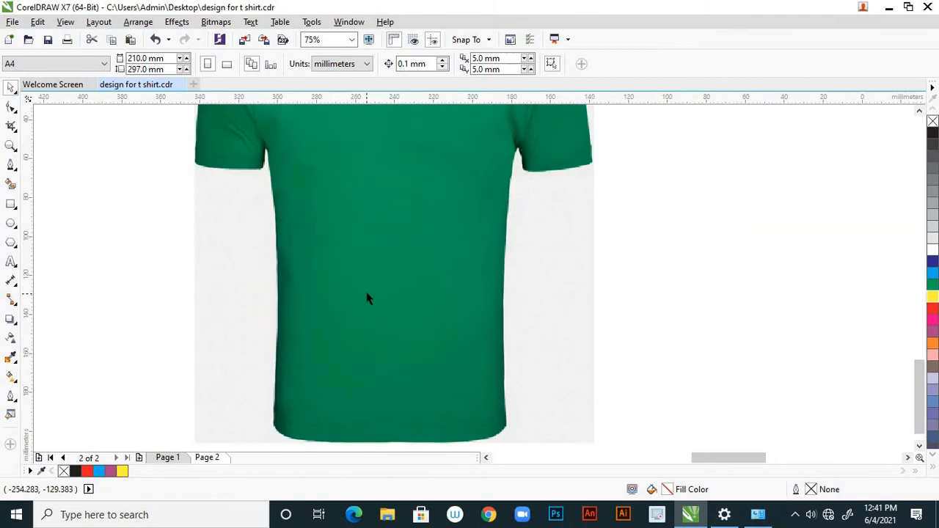
- Bring the striped apple graphic over to the green T-shirt, overlapping the shirt's lower right part
{"action": "scroll", "coordinate": [366, 285], "scroll_direction": "down", "scroll_amount": 4}
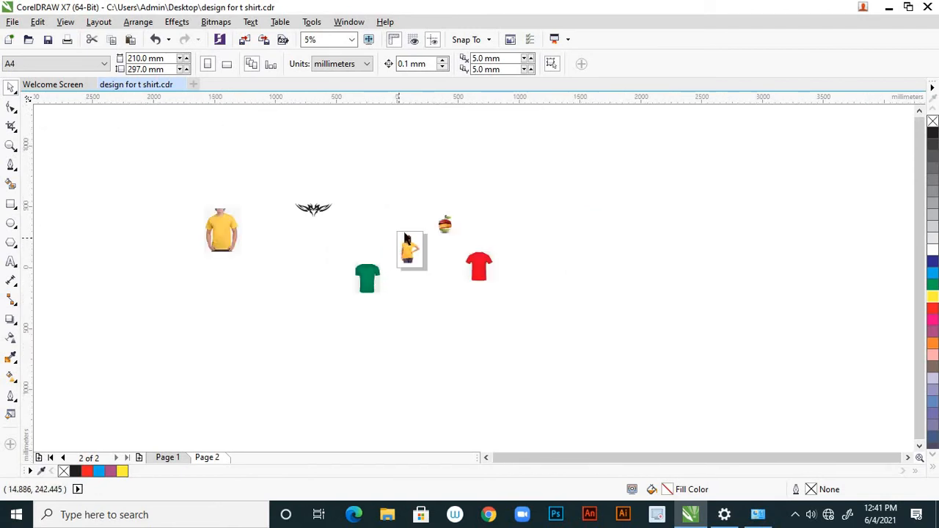
{"action": "scroll", "coordinate": [406, 238], "scroll_direction": "up", "scroll_amount": 2}
{"action": "scroll", "coordinate": [538, 316], "scroll_direction": "down", "scroll_amount": 1}
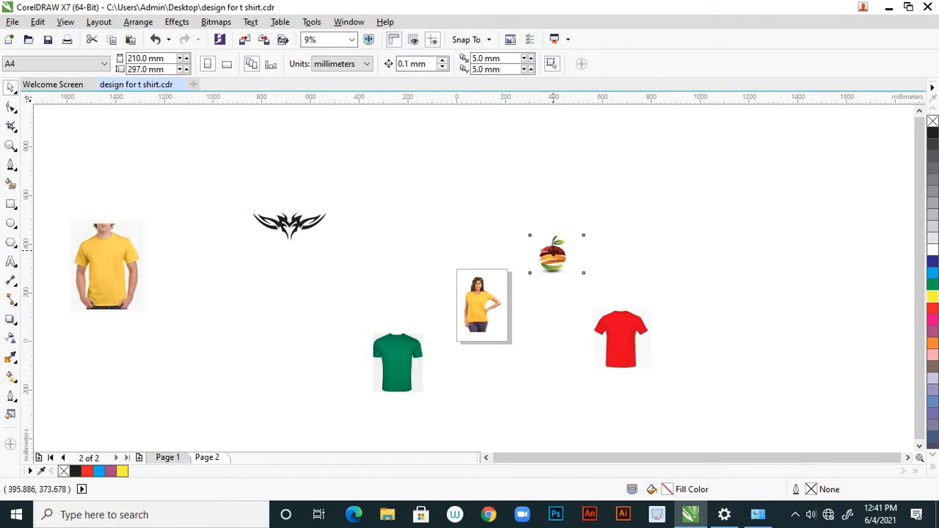
{"action": "left_click", "coordinate": [555, 254]}
{"action": "left_click_drag", "start_coordinate": [557, 254], "coordinate": [415, 379]}
{"action": "scroll", "coordinate": [416, 390], "scroll_direction": "up", "scroll_amount": 4}
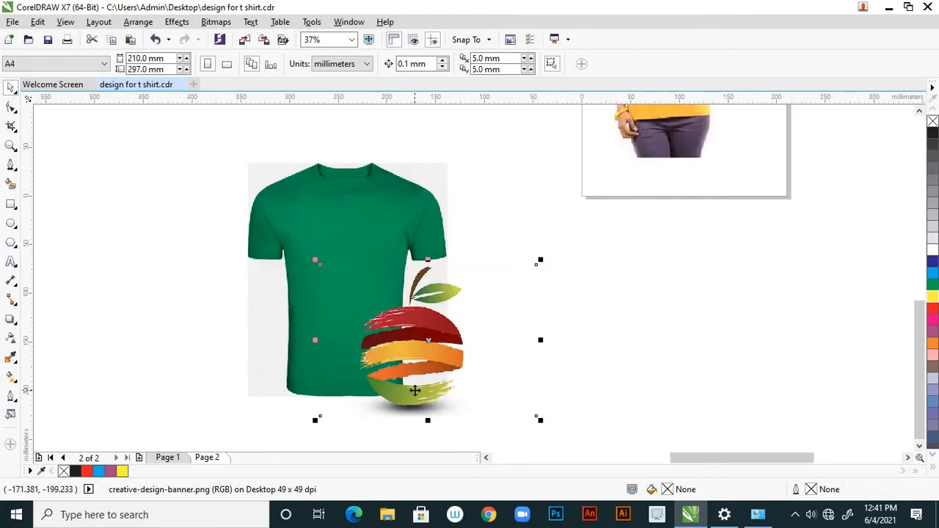
{"action": "left_click_drag", "start_coordinate": [444, 351], "coordinate": [449, 345]}
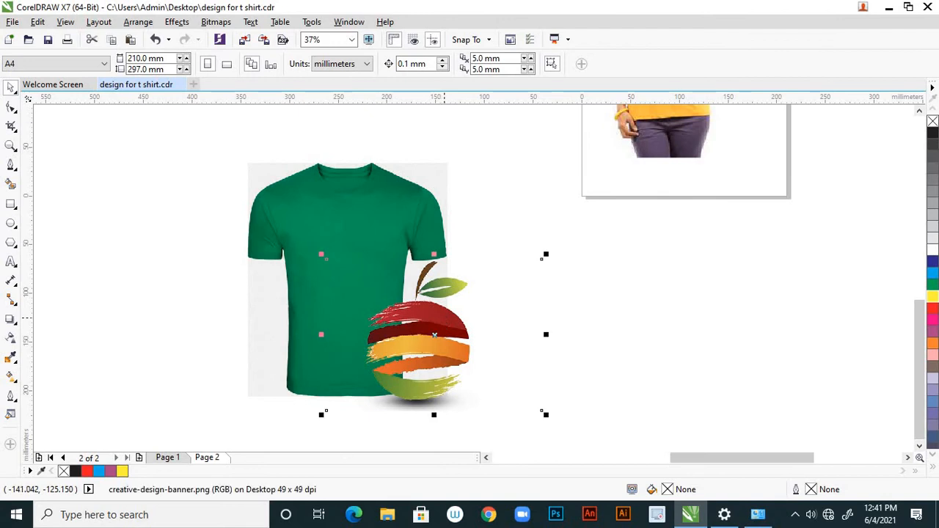
{"action": "left_click_drag", "start_coordinate": [448, 323], "coordinate": [406, 304]}
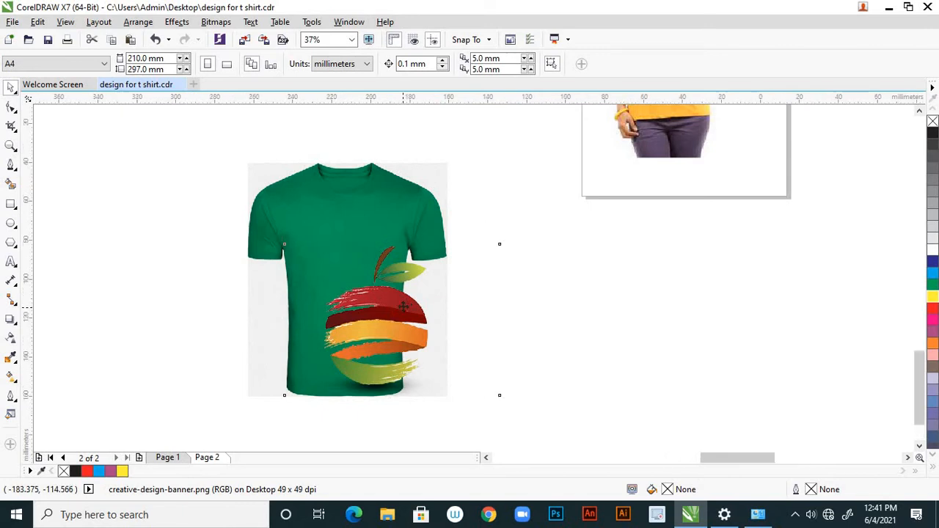
- Move the striped apple graphic off the green T-shirt to the empty space on its right and deselect it
{"action": "scroll", "coordinate": [450, 306], "scroll_direction": "up", "scroll_amount": 5}
{"action": "scroll", "coordinate": [433, 295], "scroll_direction": "down", "scroll_amount": 4}
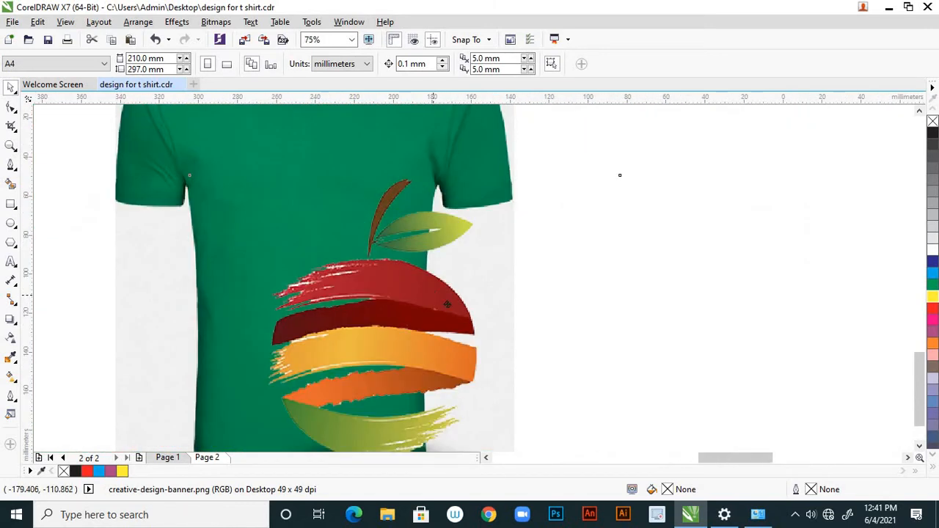
{"action": "left_click_drag", "start_coordinate": [433, 296], "coordinate": [443, 300]}
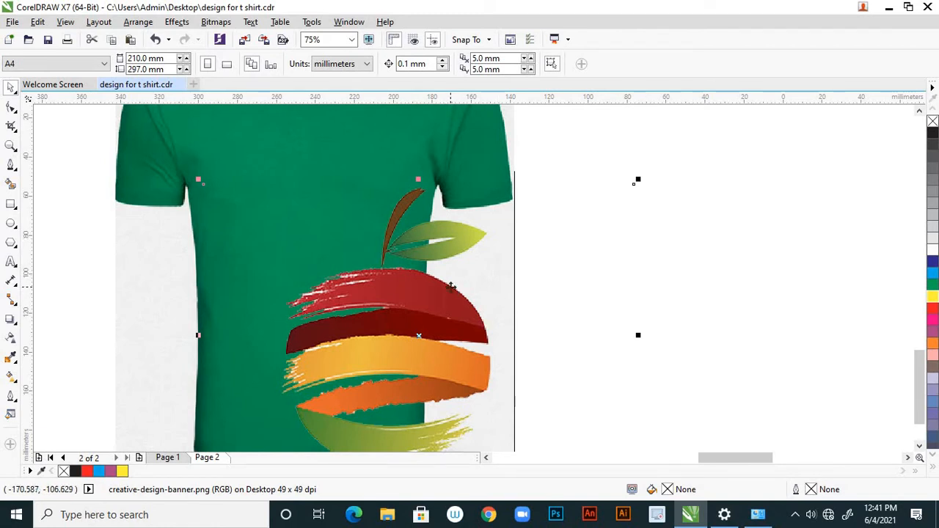
{"action": "scroll", "coordinate": [451, 287], "scroll_direction": "down", "scroll_amount": 1}
{"action": "left_click_drag", "start_coordinate": [437, 298], "coordinate": [499, 296]}
{"action": "left_click", "coordinate": [231, 324]}
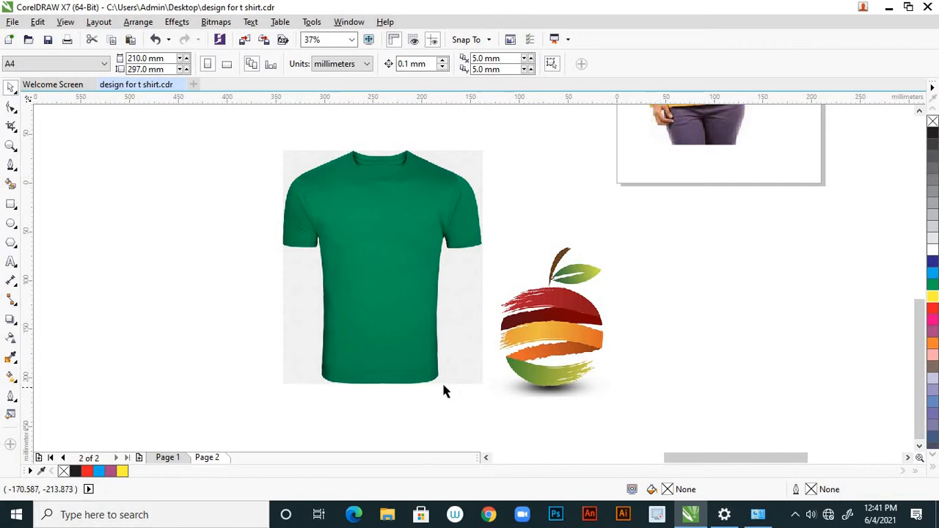
{"action": "left_click", "coordinate": [560, 299]}
{"action": "left_click", "coordinate": [360, 276]}
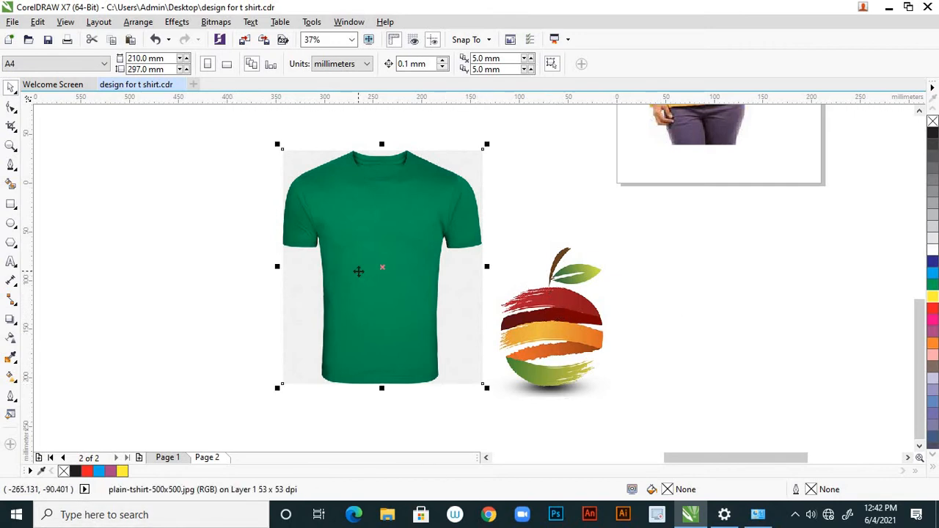
{"action": "left_click", "coordinate": [215, 256]}
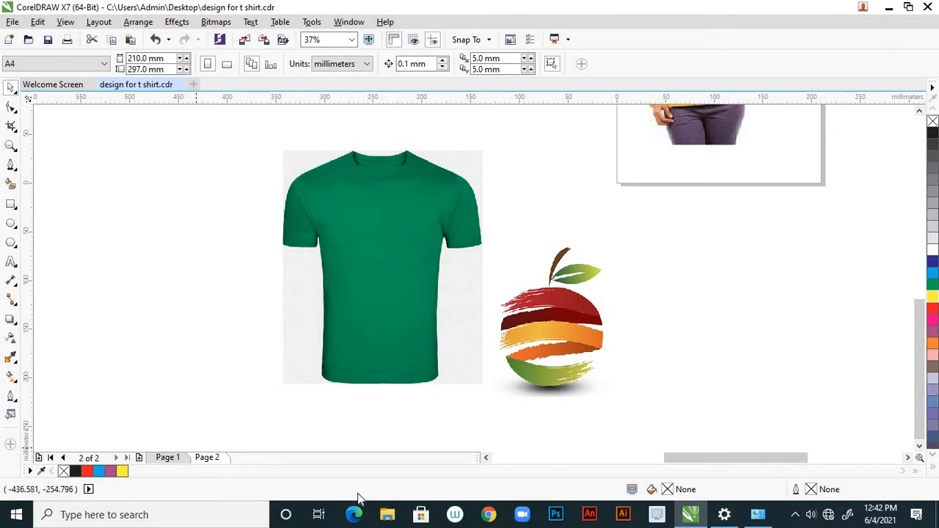
{"action": "left_click", "coordinate": [573, 304]}
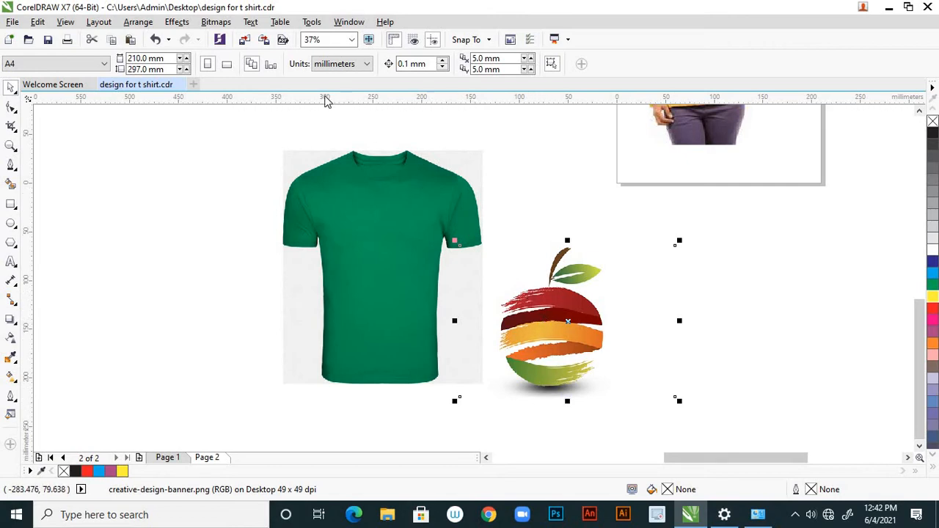
{"action": "left_click", "coordinate": [217, 22]}
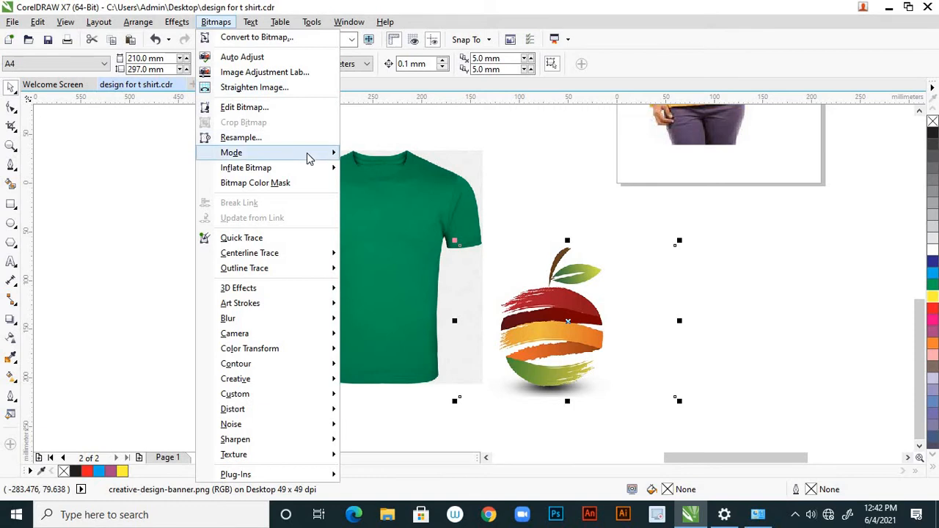
{"action": "mouse_move", "coordinate": [310, 157]}
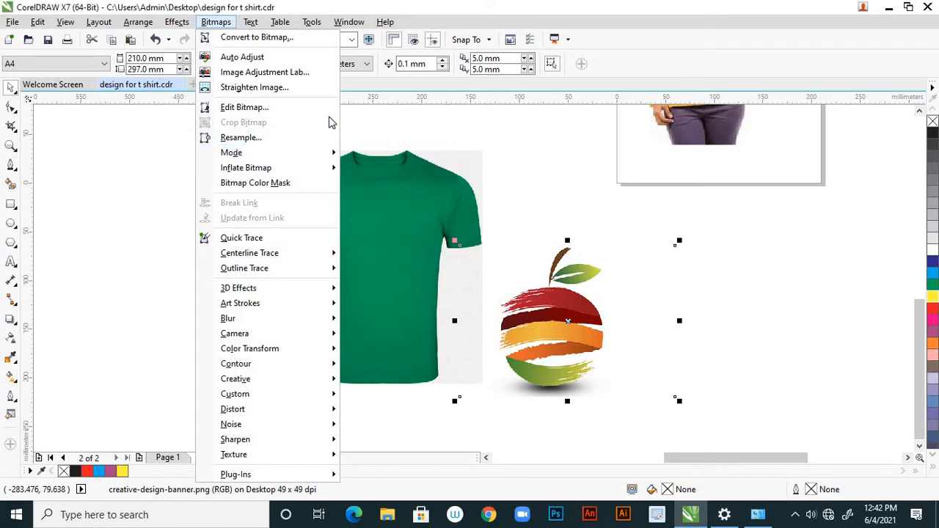
{"action": "left_click", "coordinate": [346, 120]}
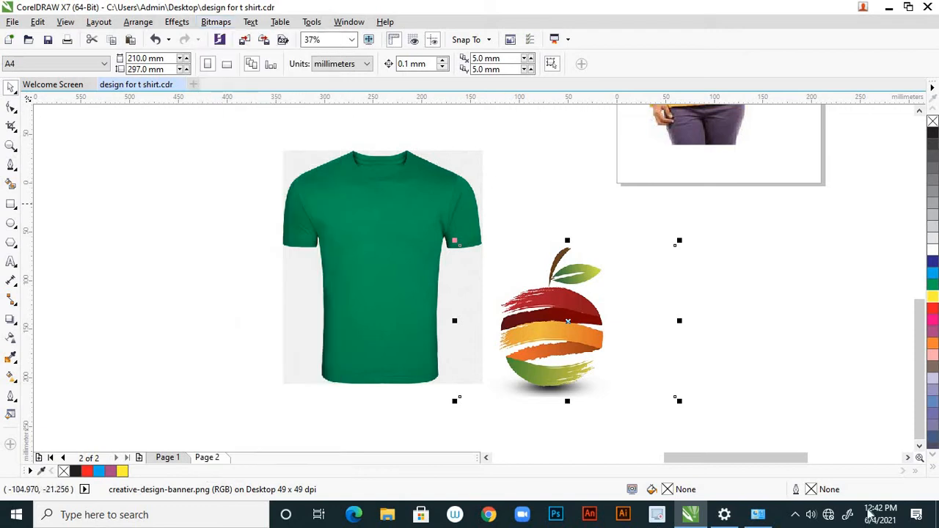
{"action": "right_click", "coordinate": [648, 70]}
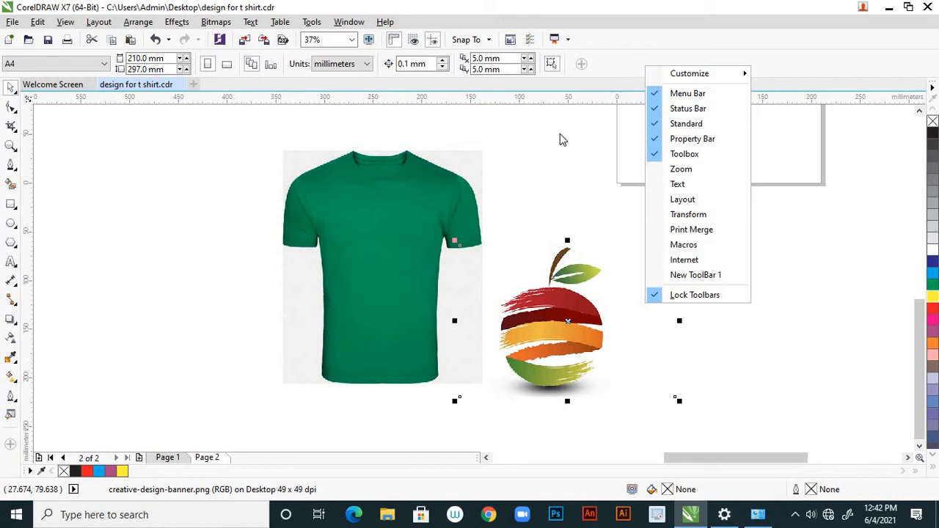
{"action": "left_click", "coordinate": [570, 329]}
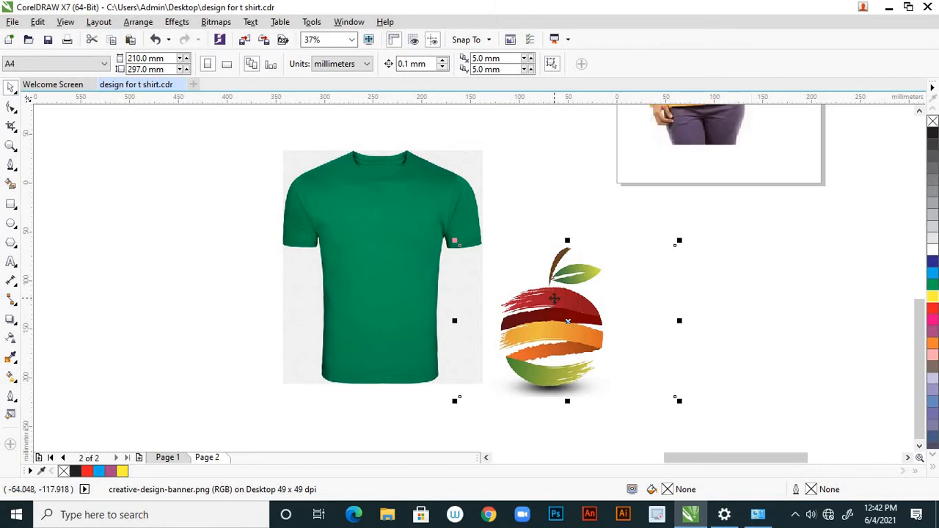
{"action": "left_click", "coordinate": [554, 298]}
{"action": "left_click", "coordinate": [239, 251]}
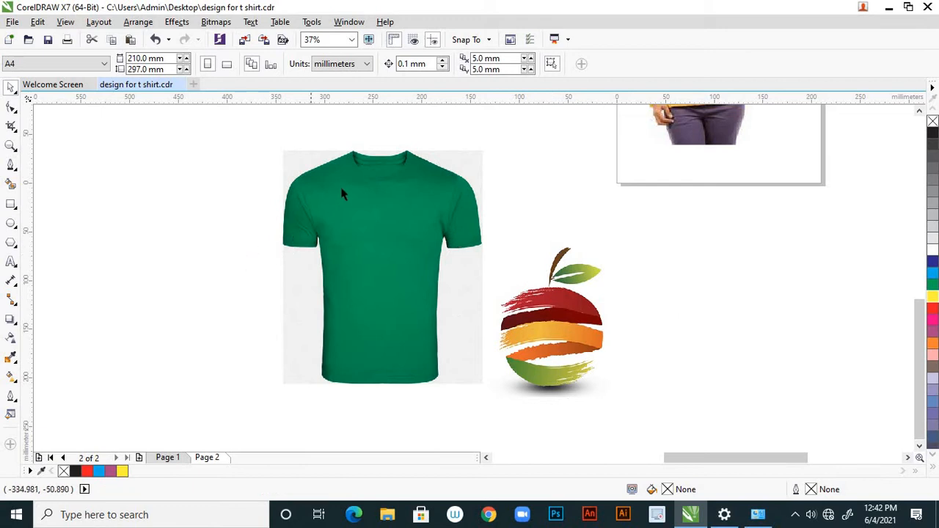
- Check the yellow T-shirt design on Page 1 and return to the mockups on Page 2
{"action": "scroll", "coordinate": [341, 189], "scroll_direction": "down", "scroll_amount": 2}
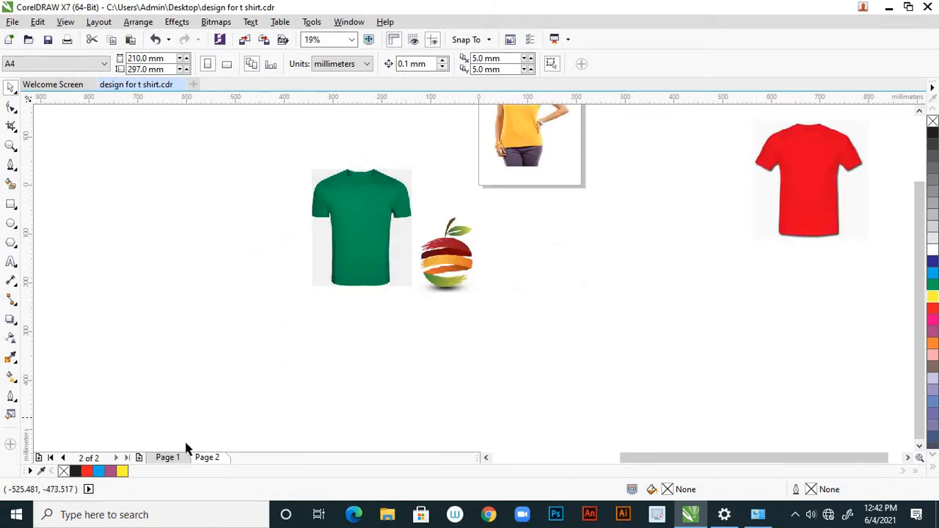
{"action": "left_click", "coordinate": [177, 457]}
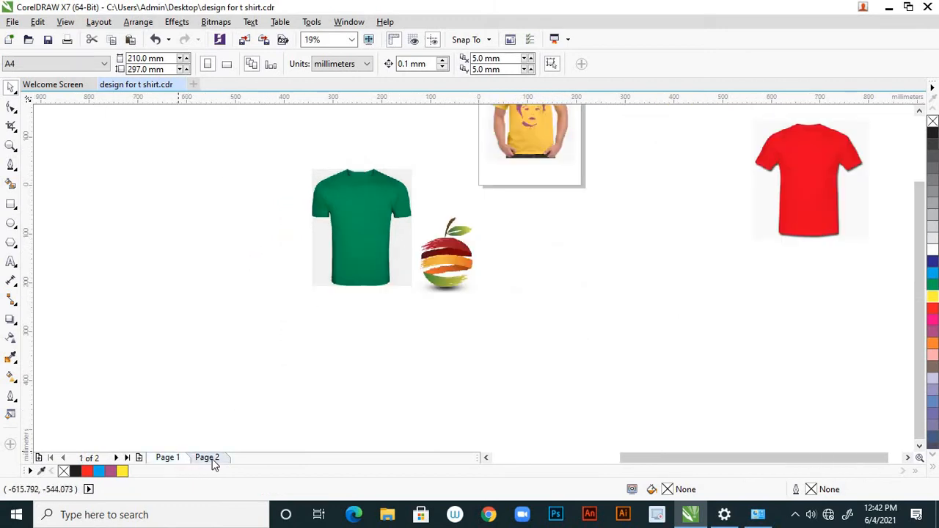
{"action": "left_click", "coordinate": [211, 459]}
{"action": "scroll", "coordinate": [414, 336], "scroll_direction": "down", "scroll_amount": 1}
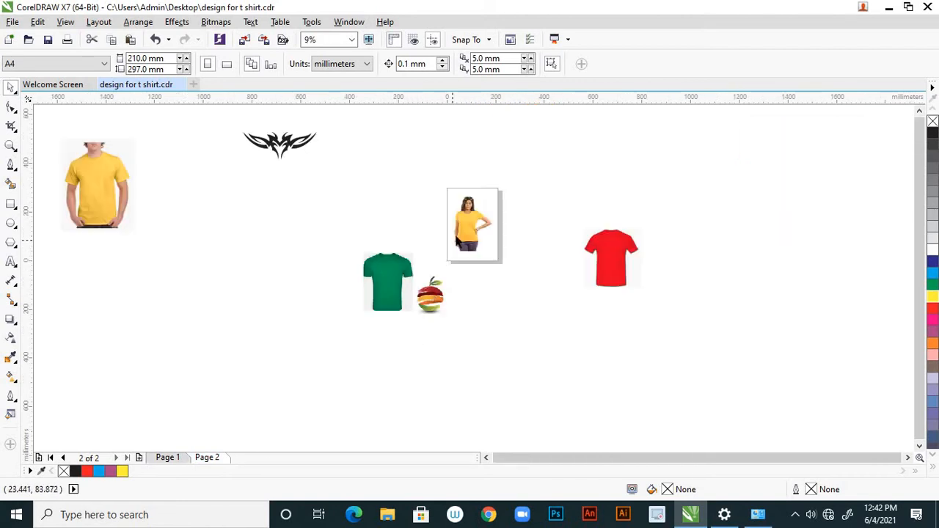
{"action": "scroll", "coordinate": [448, 213], "scroll_direction": "up", "scroll_amount": 1}
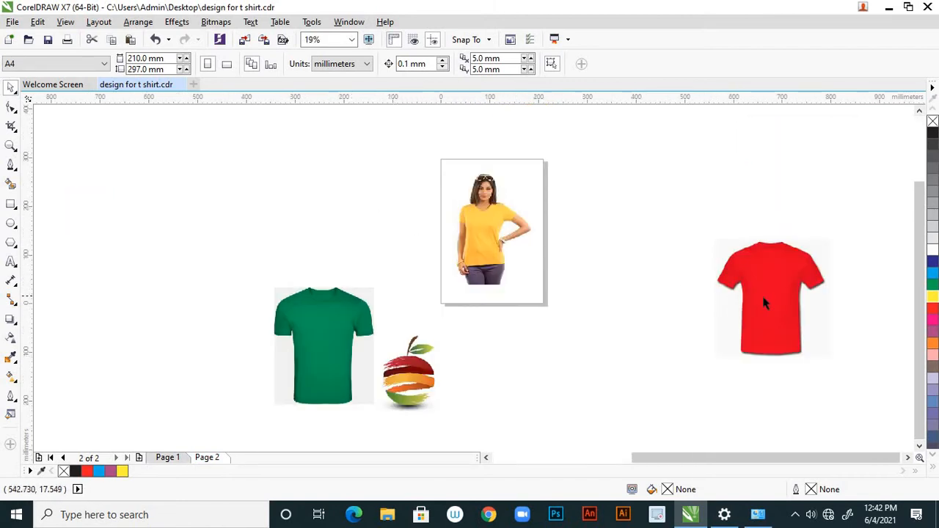
{"action": "left_click", "coordinate": [488, 212]}
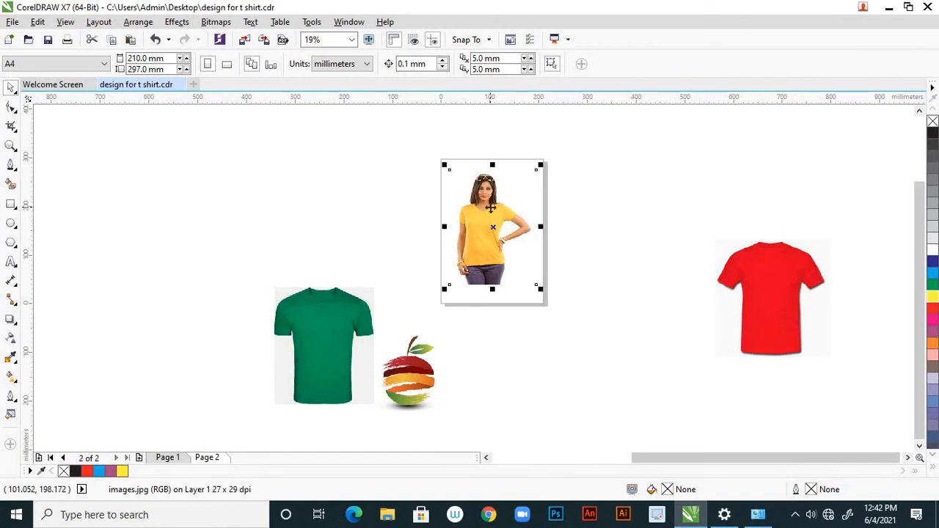
{"action": "left_click", "coordinate": [603, 228]}
{"action": "left_click", "coordinate": [495, 214]}
{"action": "left_click", "coordinate": [359, 222]}
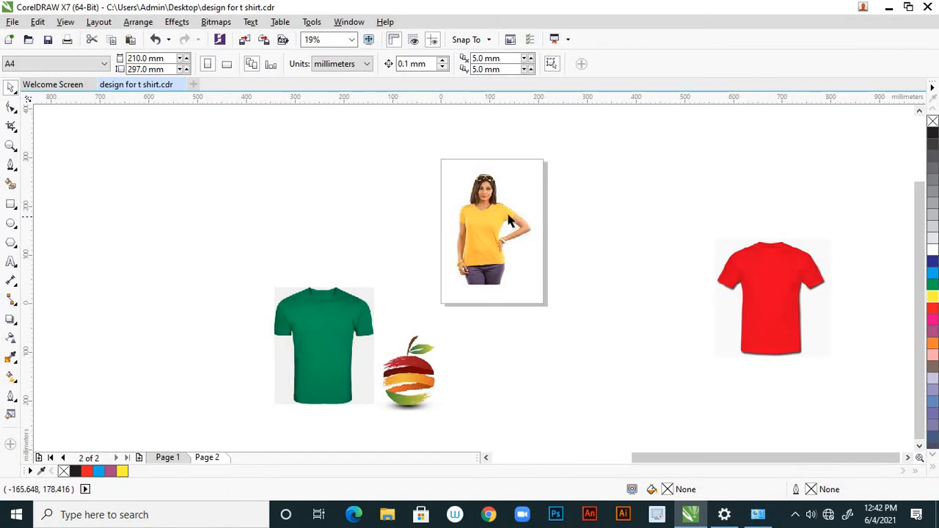
{"action": "left_click", "coordinate": [495, 214]}
{"action": "right_click", "coordinate": [495, 213]}
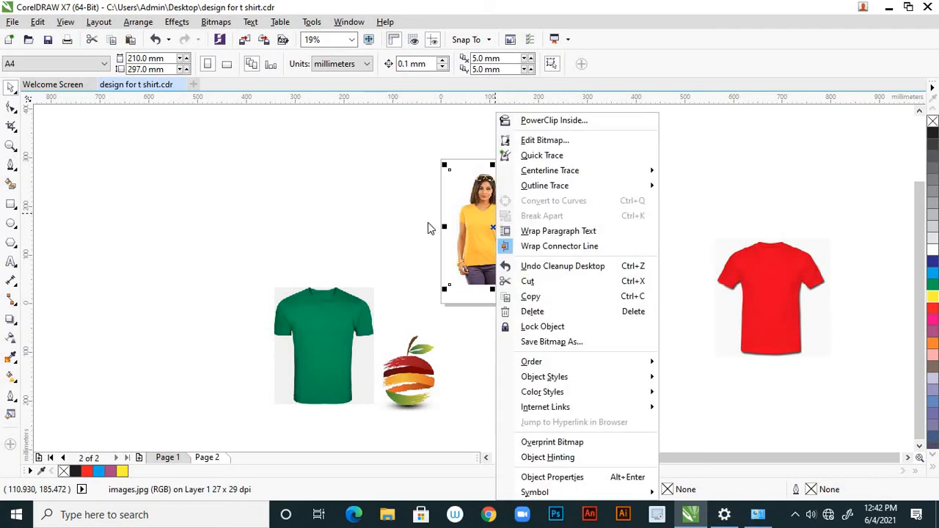
{"action": "left_click", "coordinate": [355, 229]}
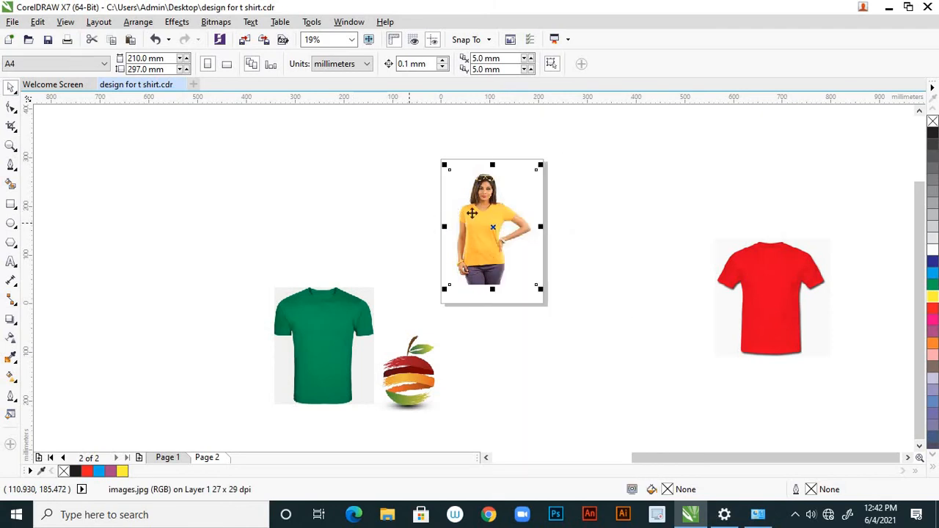
{"action": "left_click", "coordinate": [350, 23]}
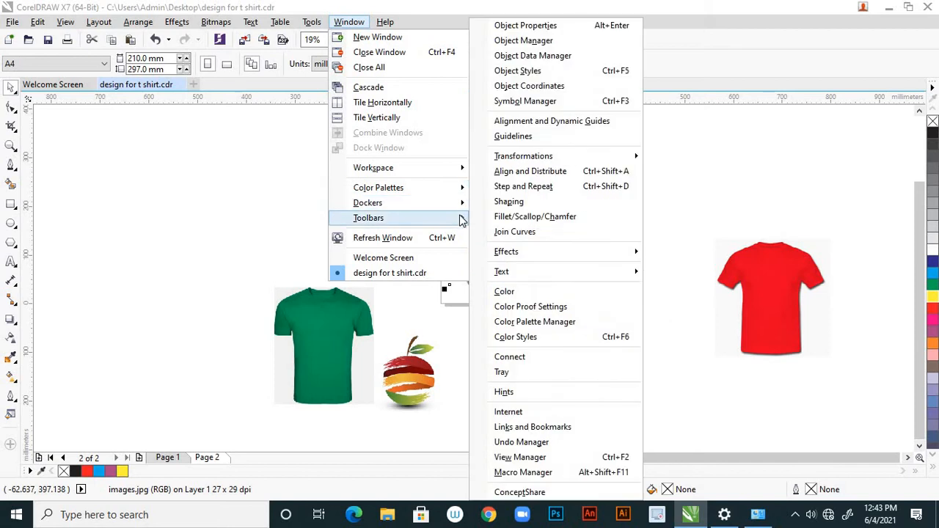
{"action": "mouse_move", "coordinate": [462, 219]}
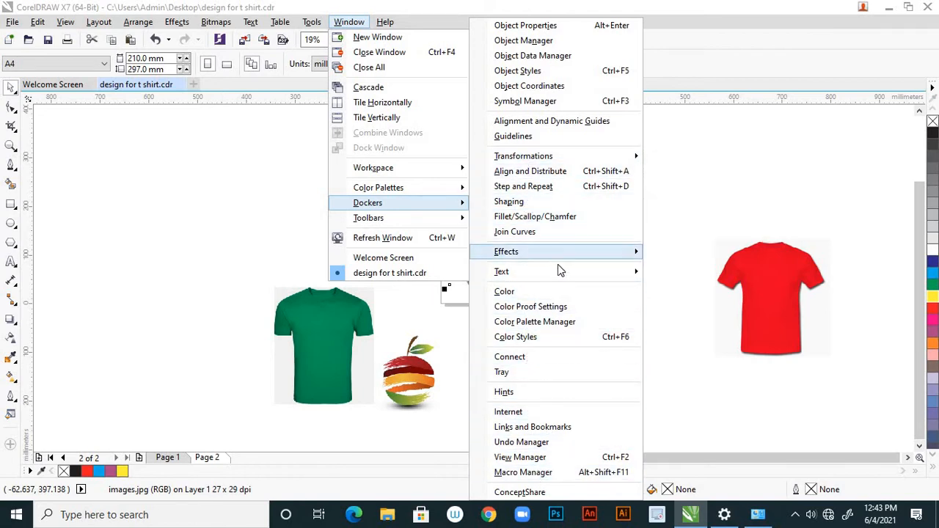
{"action": "mouse_move", "coordinate": [562, 272]}
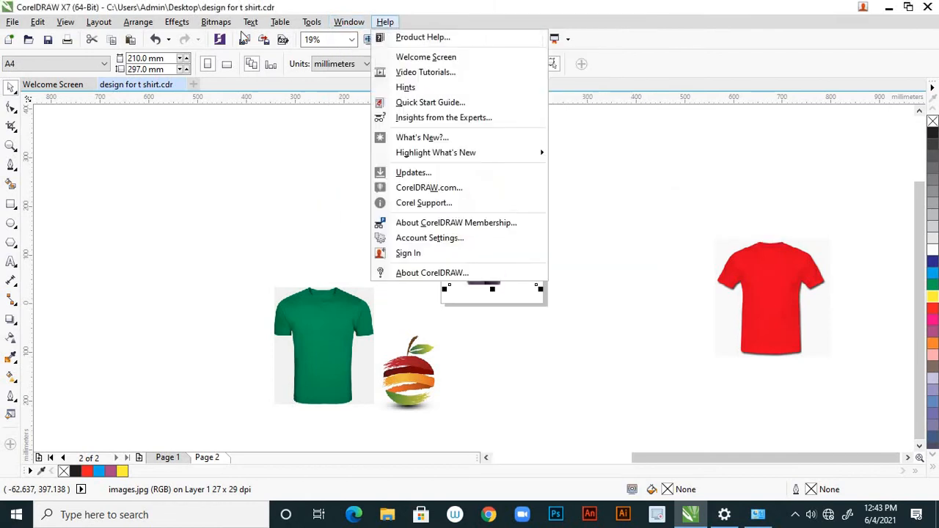
{"action": "mouse_move", "coordinate": [284, 27]}
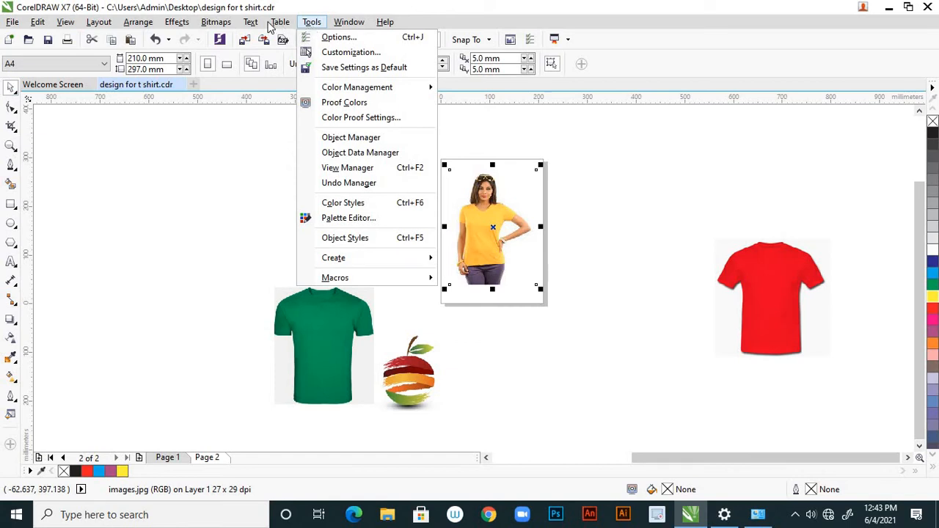
{"action": "mouse_move", "coordinate": [221, 25]}
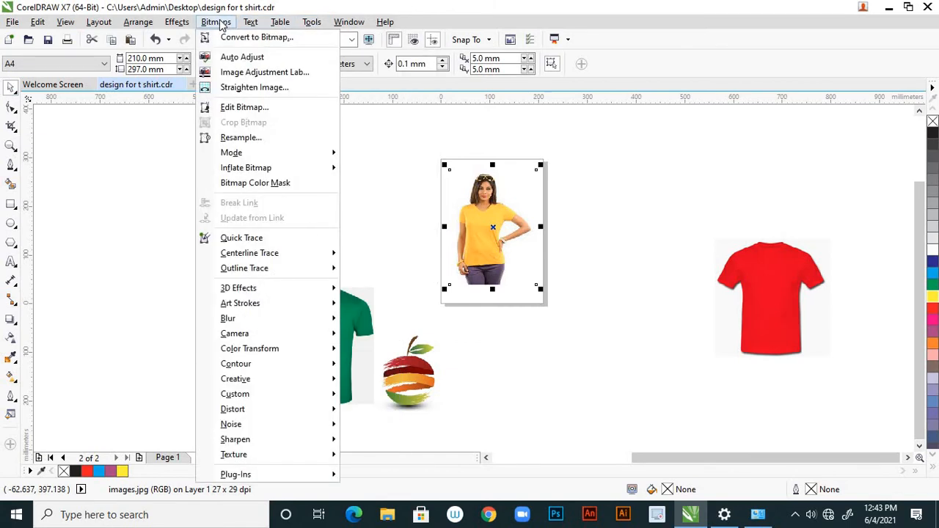
{"action": "left_click", "coordinate": [629, 87]}
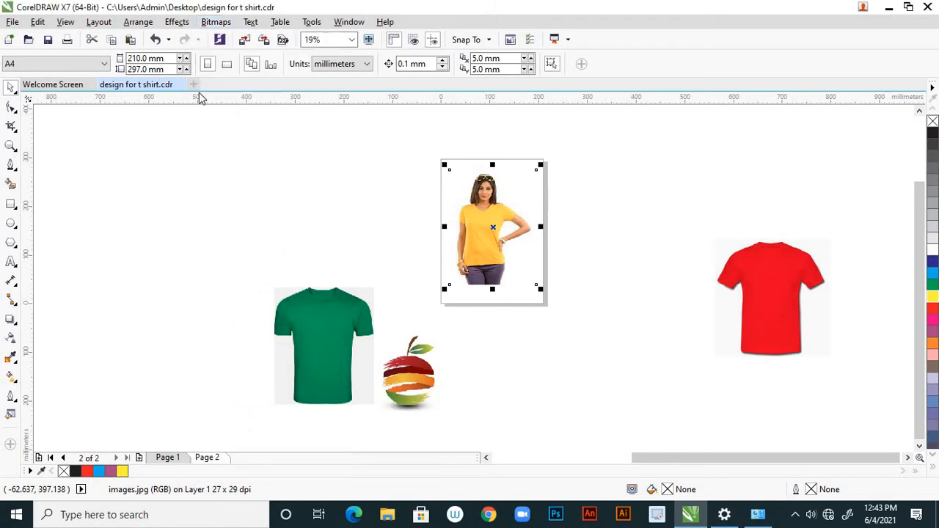
- Switch the workspace to Default
{"action": "left_click", "coordinate": [348, 22]}
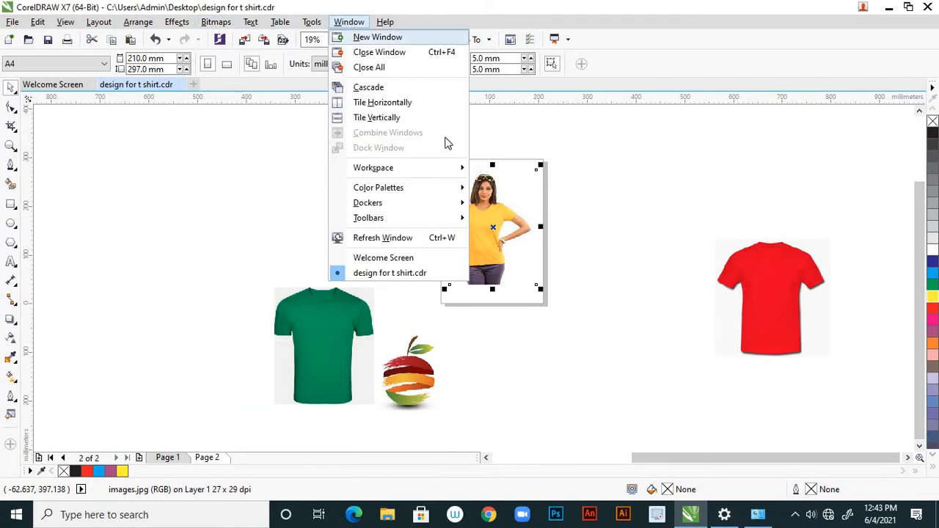
{"action": "mouse_move", "coordinate": [458, 170]}
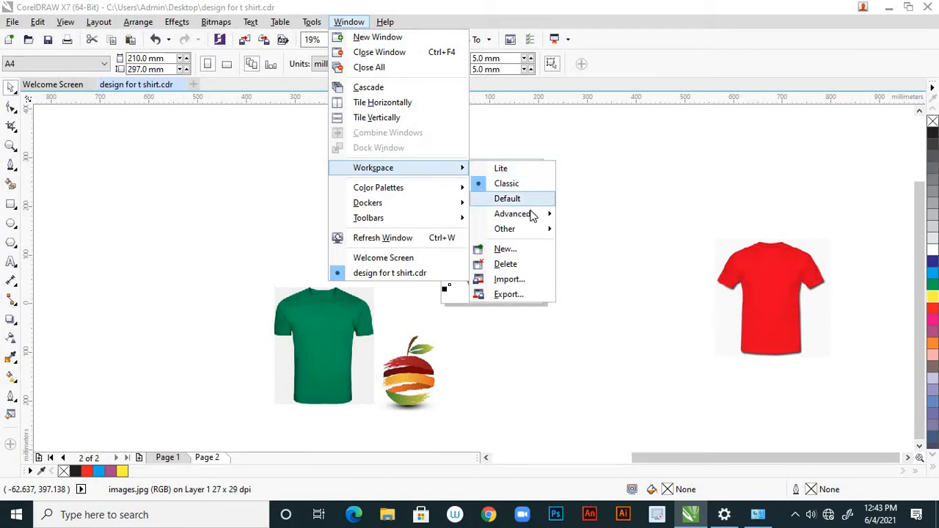
{"action": "mouse_move", "coordinate": [532, 218]}
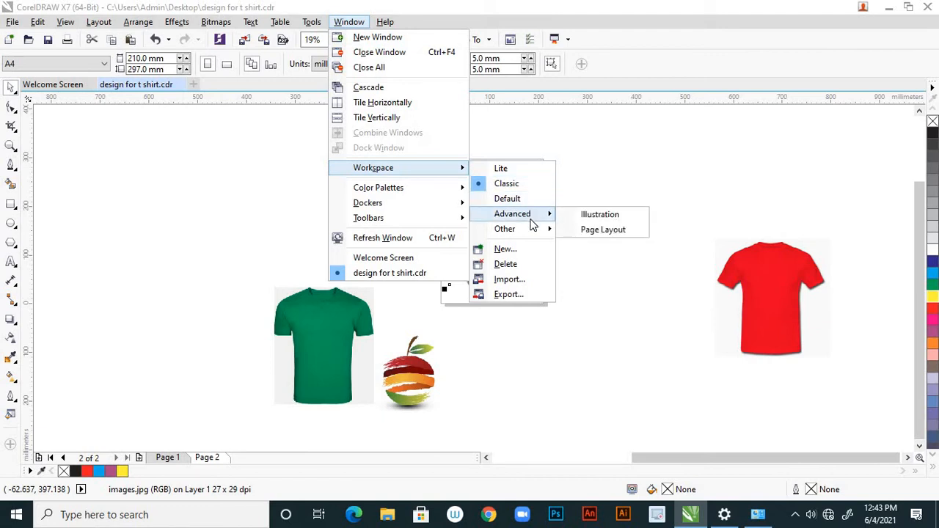
{"action": "left_click", "coordinate": [530, 198]}
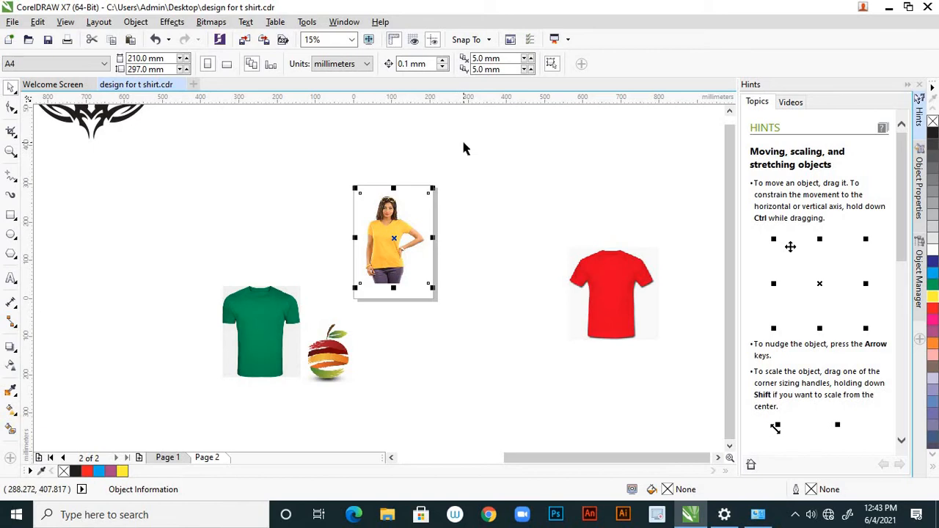
- Move the green T-shirt up and to the right, closer to the page and above the striped apple
{"action": "left_click", "coordinate": [330, 361]}
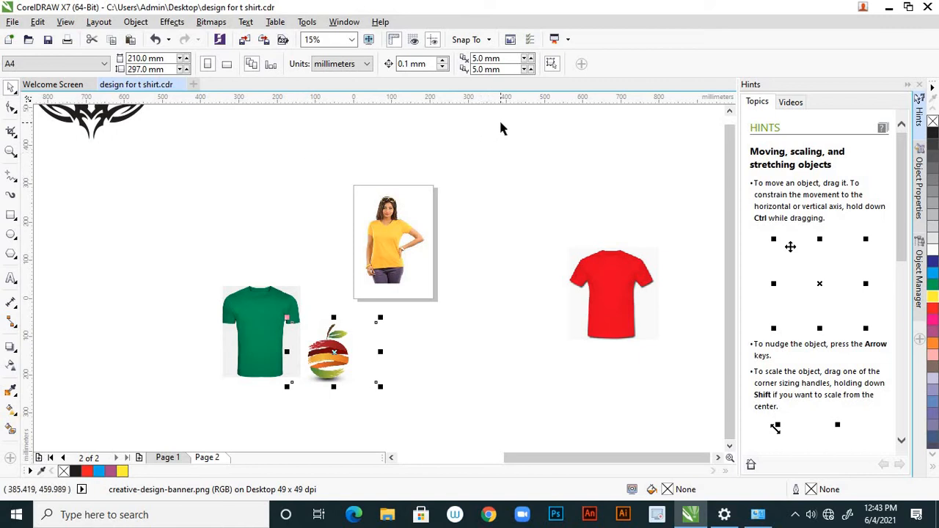
{"action": "left_click", "coordinate": [308, 164]}
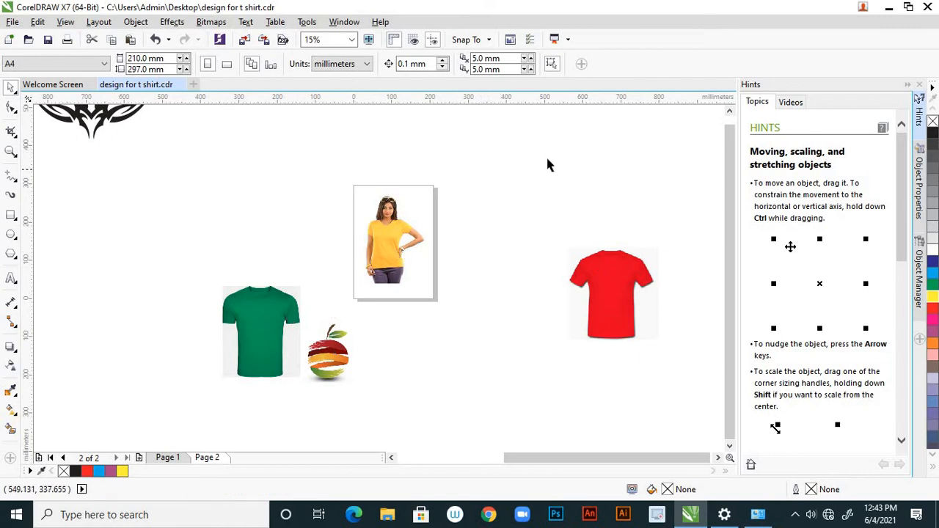
{"action": "left_click", "coordinate": [282, 310]}
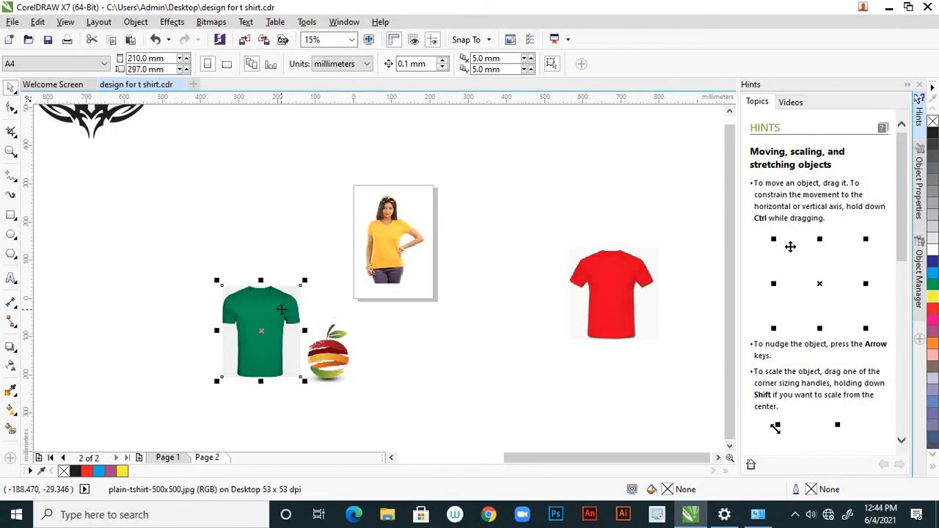
{"action": "left_click_drag", "start_coordinate": [291, 283], "coordinate": [310, 239]}
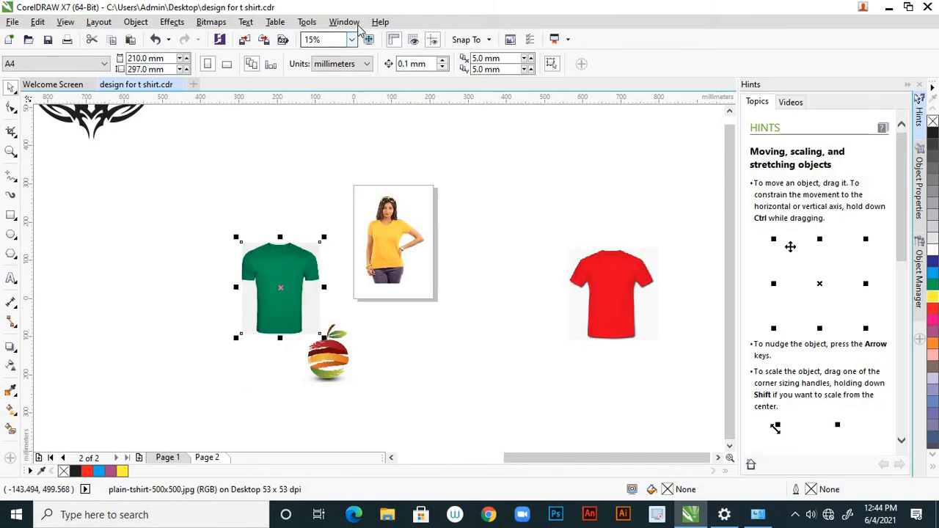
- Switch the workspace back to Classic
{"action": "left_click", "coordinate": [344, 21]}
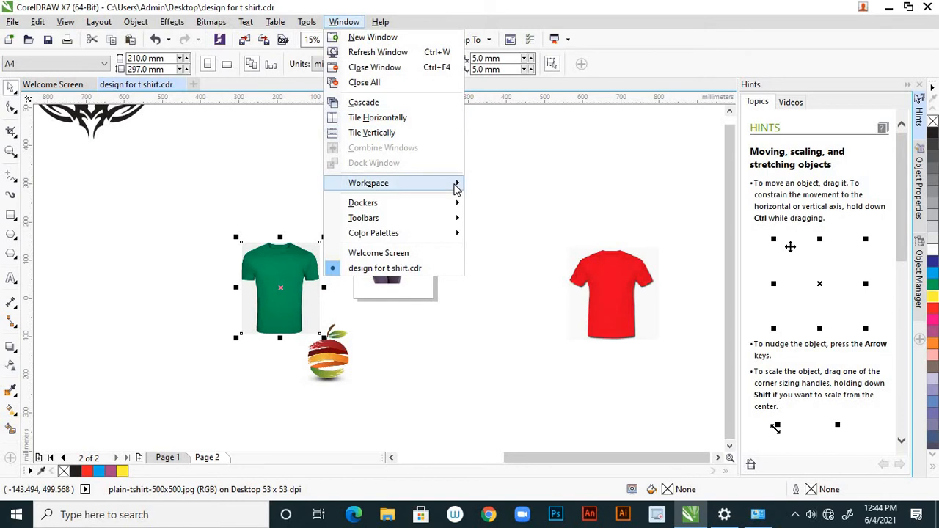
{"action": "mouse_move", "coordinate": [457, 184]}
{"action": "left_click", "coordinate": [501, 198]}
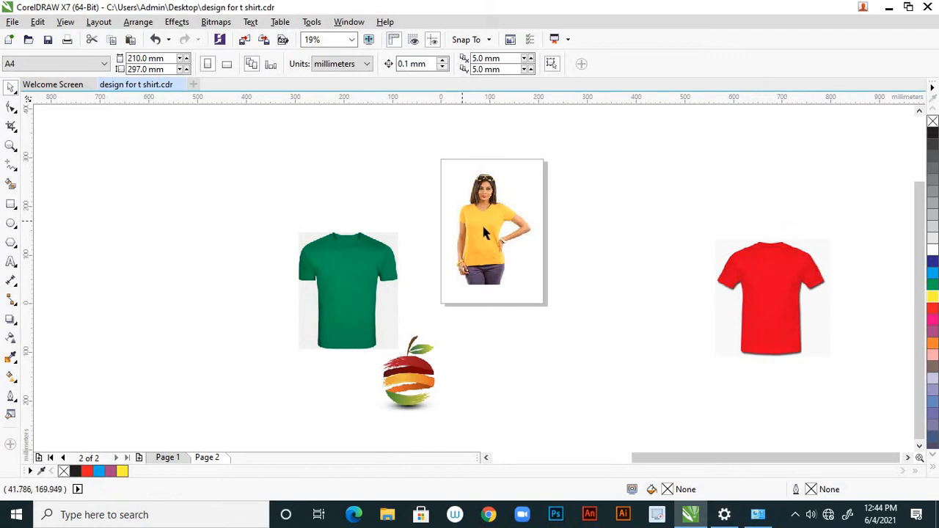
- Move the red T-shirt left and slightly up, closer to the page
{"action": "left_click", "coordinate": [483, 232]}
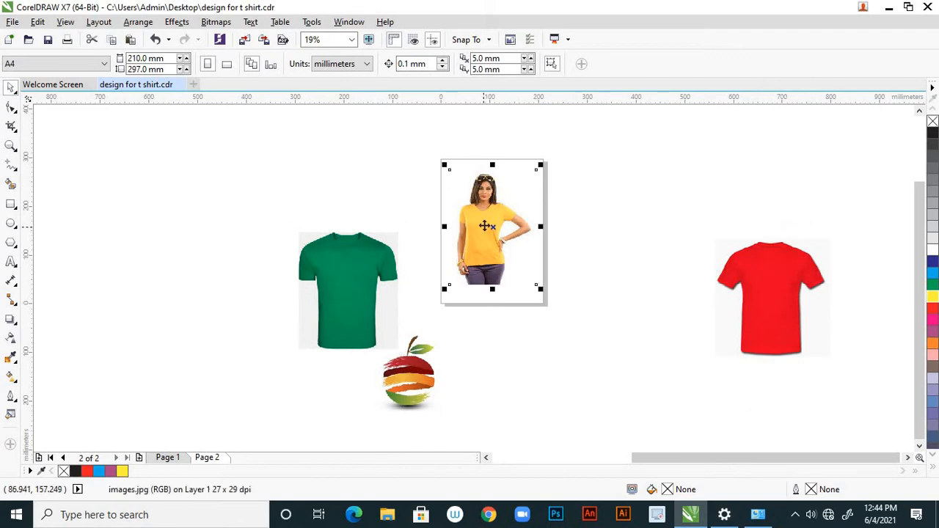
{"action": "left_click", "coordinate": [364, 260]}
{"action": "left_click", "coordinate": [767, 294]}
{"action": "left_click_drag", "start_coordinate": [769, 272], "coordinate": [679, 259]}
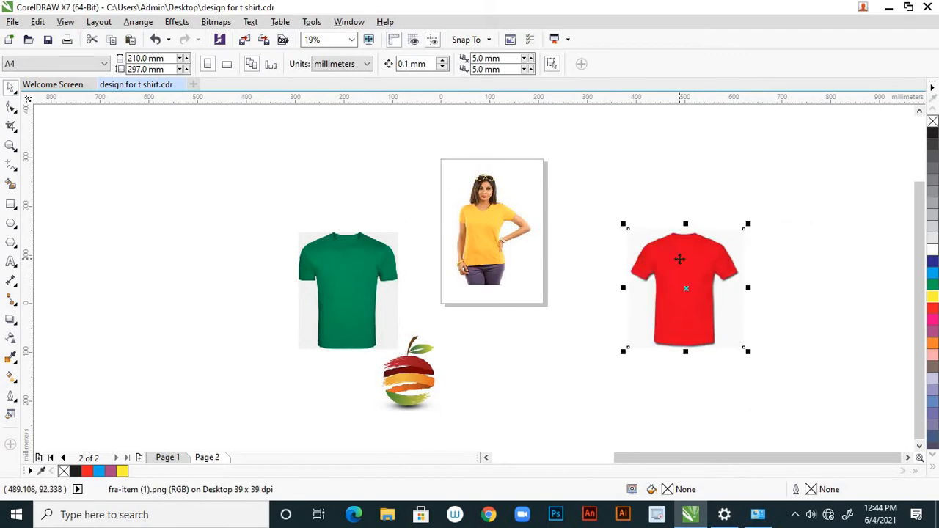
{"action": "right_click", "coordinate": [681, 261]}
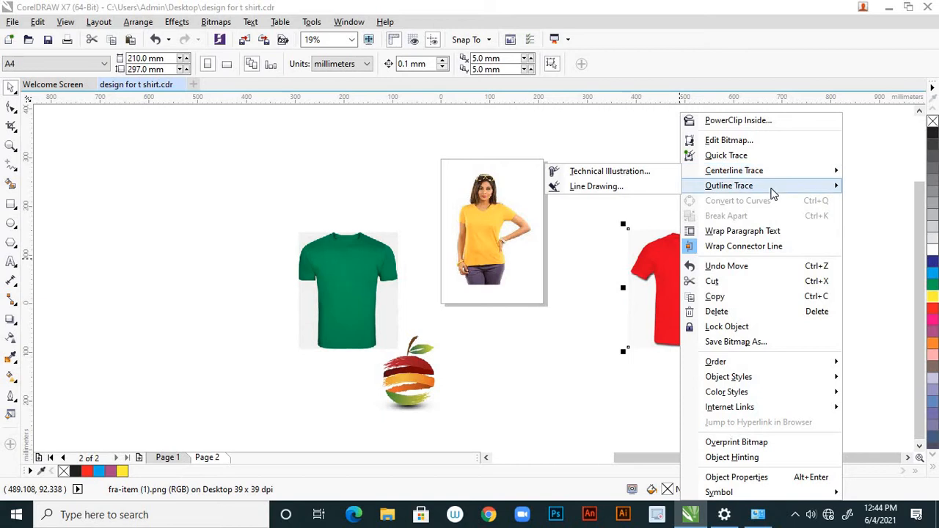
{"action": "mouse_move", "coordinate": [769, 193]}
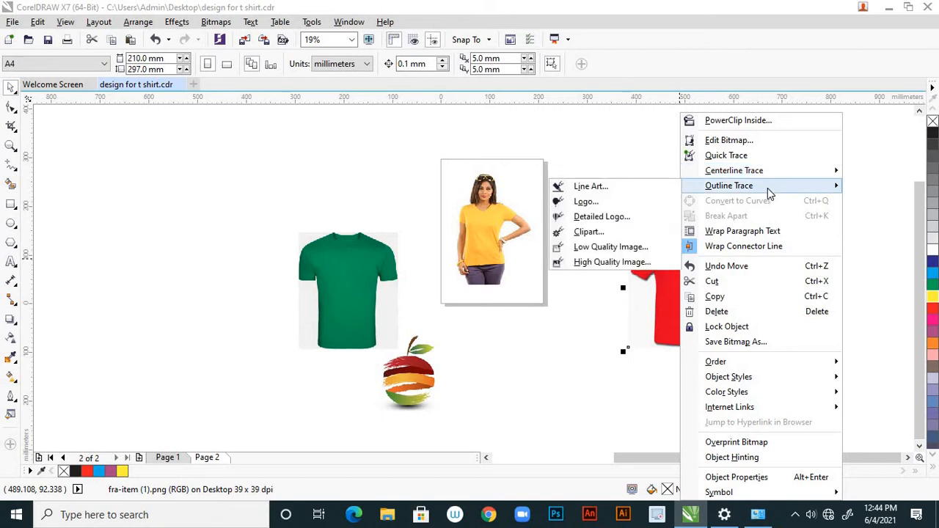
- Outline-trace the striped apple as a High Quality Image with detail at maximum, keeping the original and removing the background
{"action": "left_click", "coordinate": [419, 376]}
{"action": "left_click", "coordinate": [418, 373]}
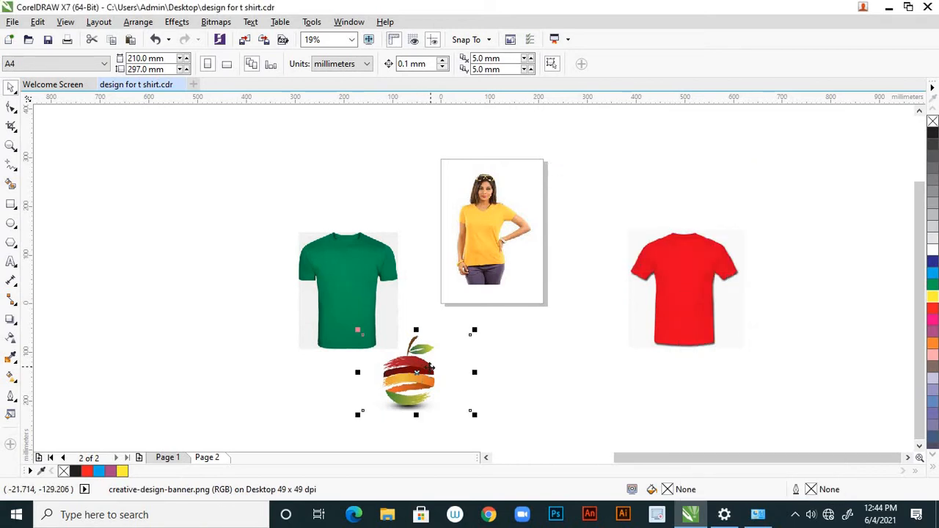
{"action": "right_click", "coordinate": [428, 371]}
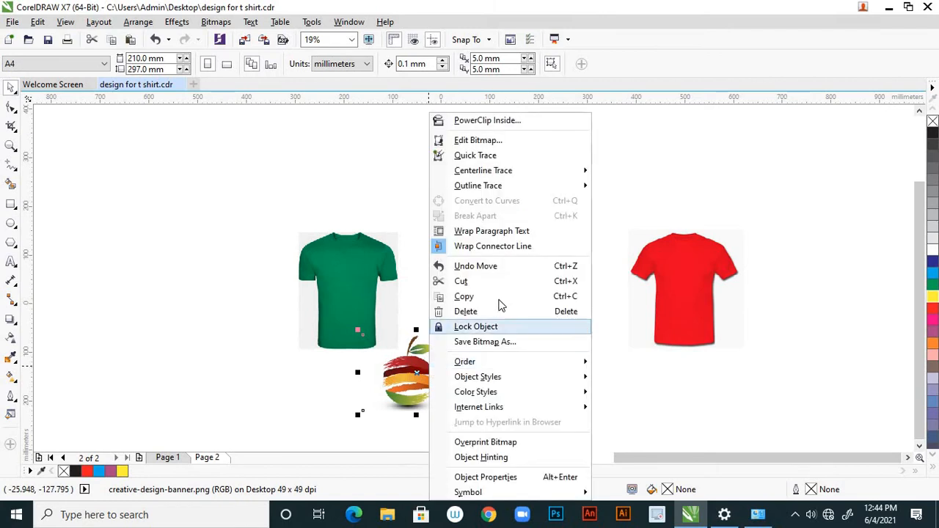
{"action": "mouse_move", "coordinate": [558, 189]}
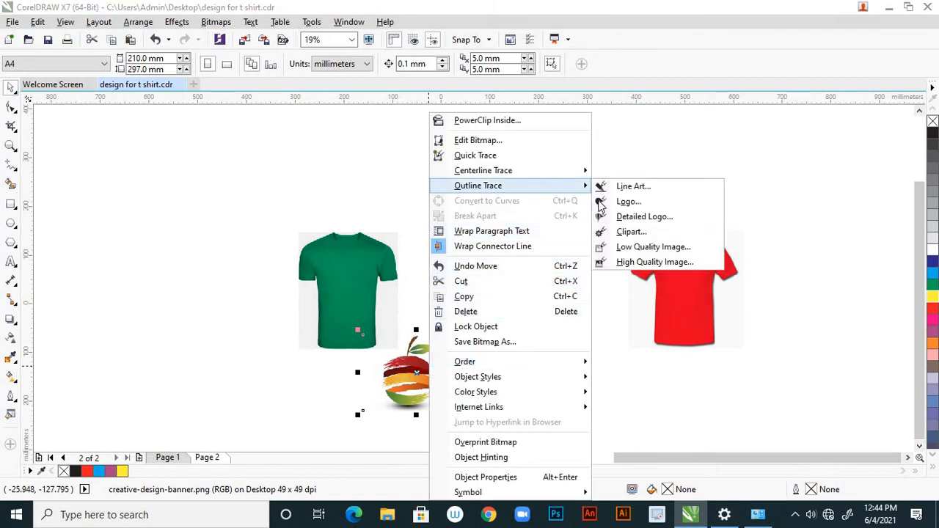
{"action": "left_click", "coordinate": [635, 266]}
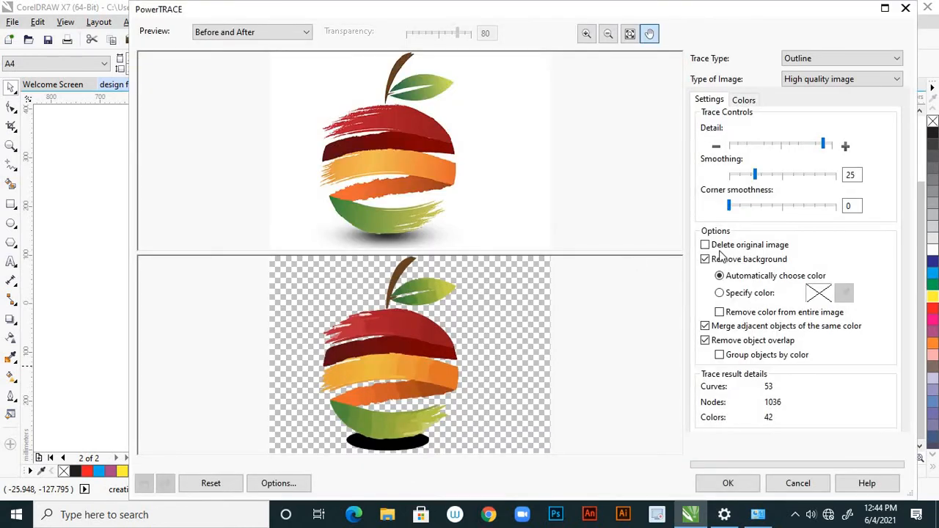
{"action": "left_click_drag", "start_coordinate": [824, 145], "coordinate": [833, 145]}
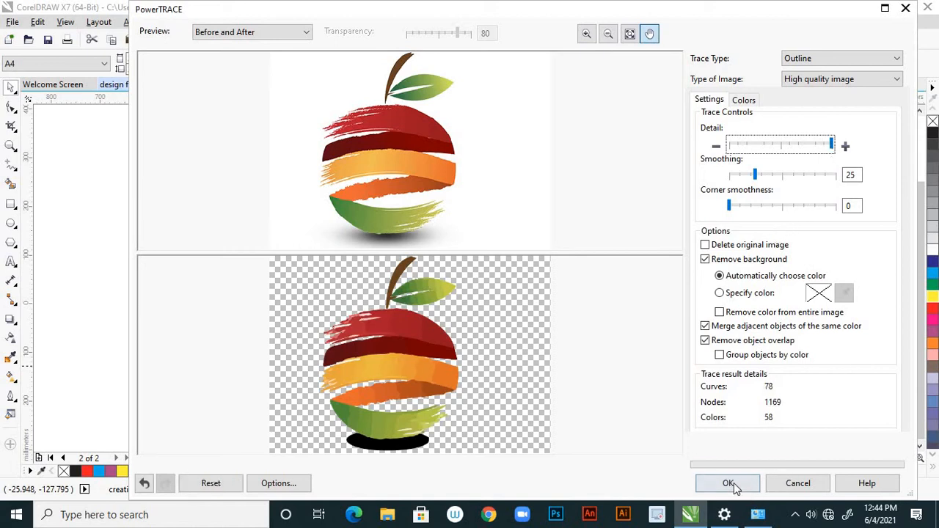
{"action": "left_click", "coordinate": [730, 484]}
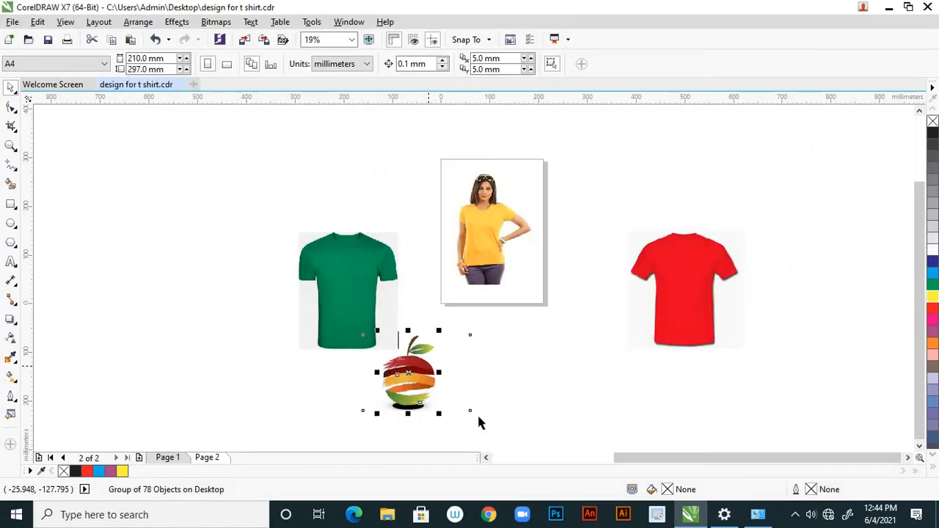
- Move the traced apple to the right of the original, below the page, and delete the original apple bitmap
{"action": "left_click_drag", "start_coordinate": [414, 369], "coordinate": [522, 360]}
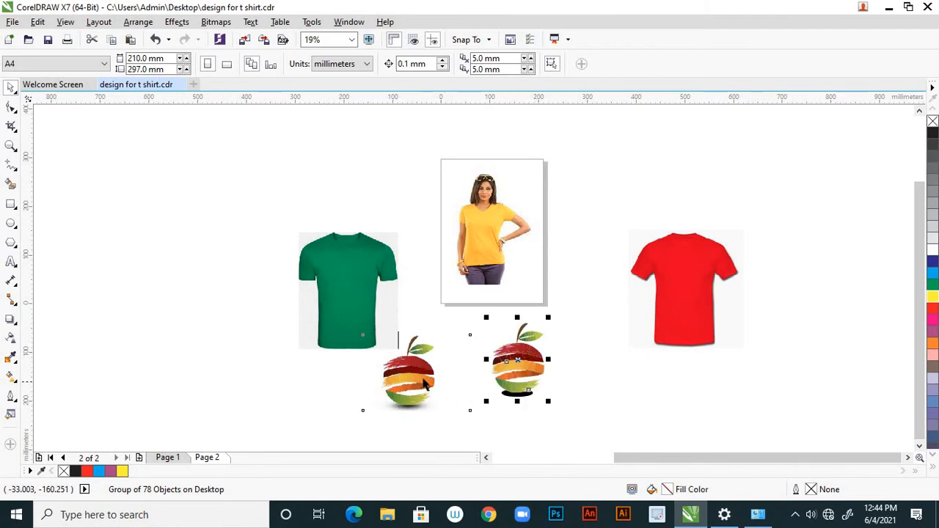
{"action": "left_click", "coordinate": [423, 378]}
{"action": "key", "text": "Delete"}
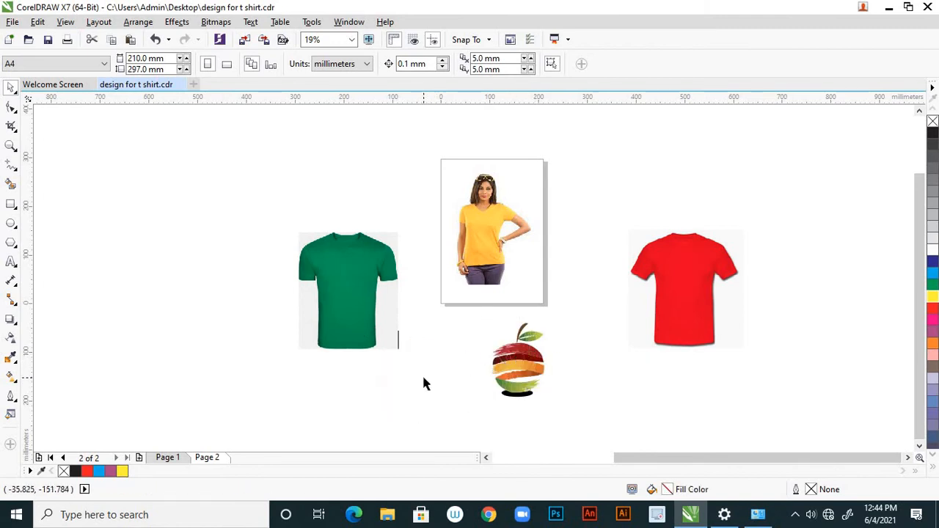
- Place the traced apple on the yellow T-shirt, scale it down to fit the shirt's front, and deselect it
{"action": "mouse_move", "coordinate": [523, 366]}
{"action": "left_mouse_down"}
{"action": "mouse_move", "coordinate": [363, 305]}
{"action": "mouse_move", "coordinate": [430, 310]}
{"action": "mouse_move", "coordinate": [506, 254]}
{"action": "mouse_move", "coordinate": [509, 272]}
{"action": "mouse_move", "coordinate": [506, 264]}
{"action": "left_mouse_up"}
{"action": "scroll", "coordinate": [506, 253], "scroll_direction": "up", "scroll_amount": 2}
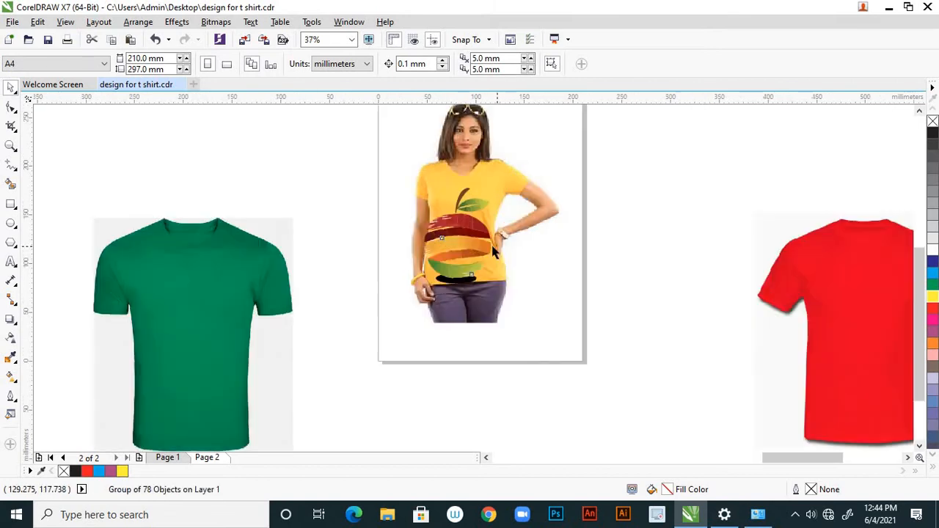
{"action": "left_click_drag", "start_coordinate": [481, 325], "coordinate": [463, 300]}
{"action": "scroll", "coordinate": [484, 272], "scroll_direction": "down", "scroll_amount": 1}
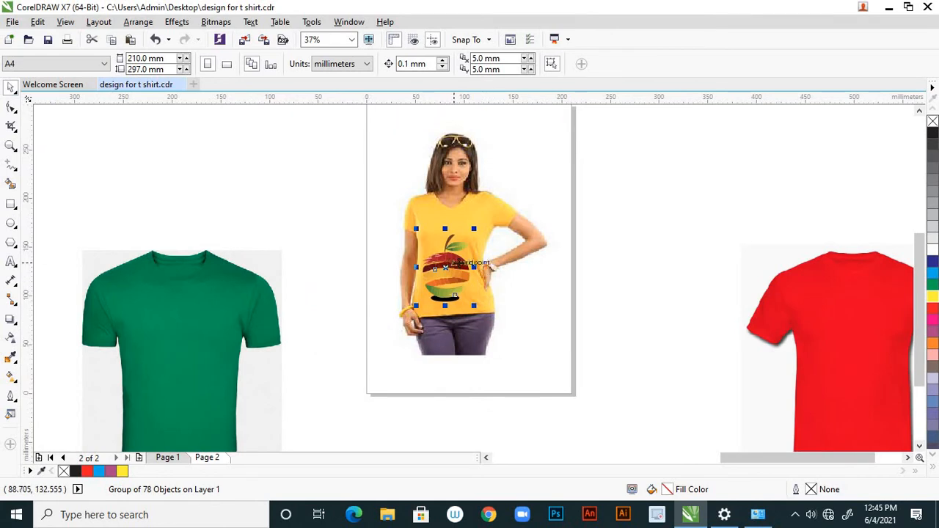
{"action": "mouse_move", "coordinate": [455, 265]}
{"action": "left_mouse_down"}
{"action": "mouse_move", "coordinate": [451, 244]}
{"action": "mouse_move", "coordinate": [465, 229]}
{"action": "mouse_move", "coordinate": [458, 254]}
{"action": "left_mouse_up"}
{"action": "left_click", "coordinate": [564, 274]}
{"action": "left_click", "coordinate": [550, 297]}
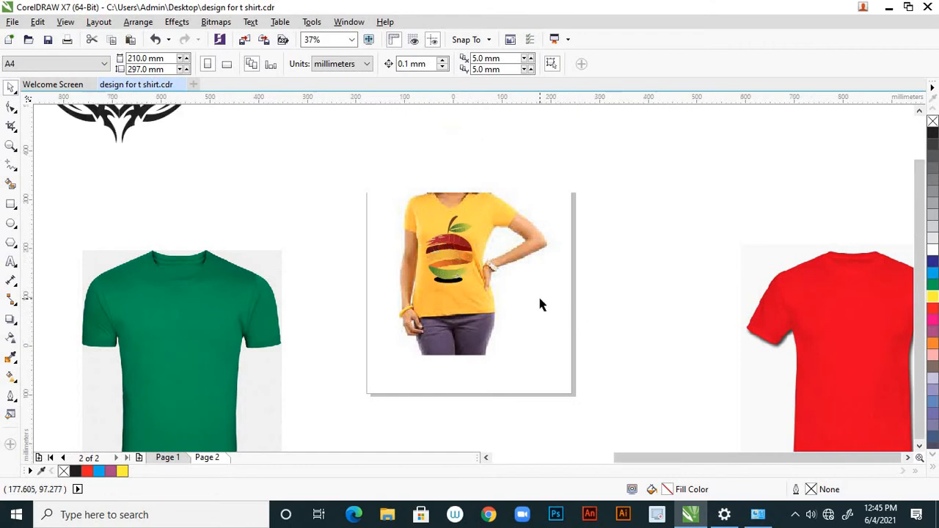
- Group the traced apple with the photo of the woman in the yellow T-shirt
{"action": "scroll", "coordinate": [538, 294], "scroll_direction": "down", "scroll_amount": 2}
{"action": "scroll", "coordinate": [506, 264], "scroll_direction": "up", "scroll_amount": 1}
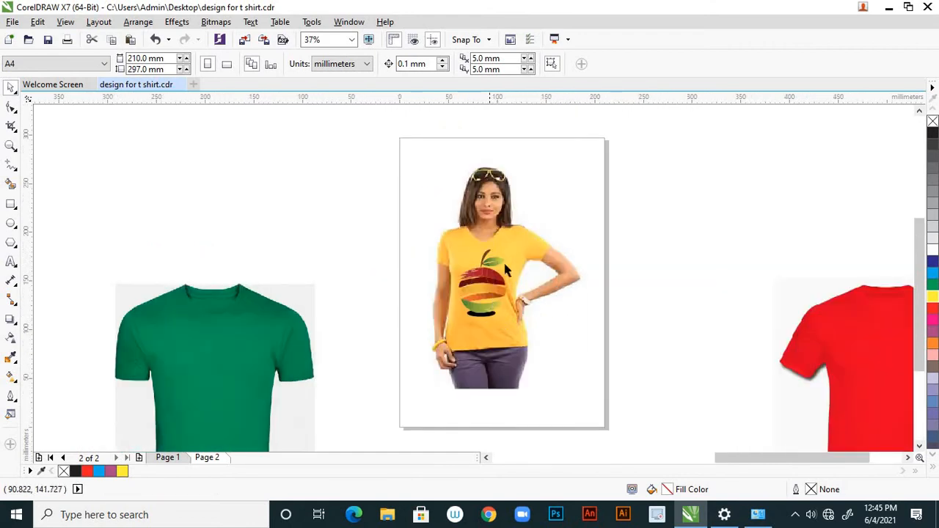
{"action": "scroll", "coordinate": [521, 245], "scroll_direction": "down", "scroll_amount": 1}
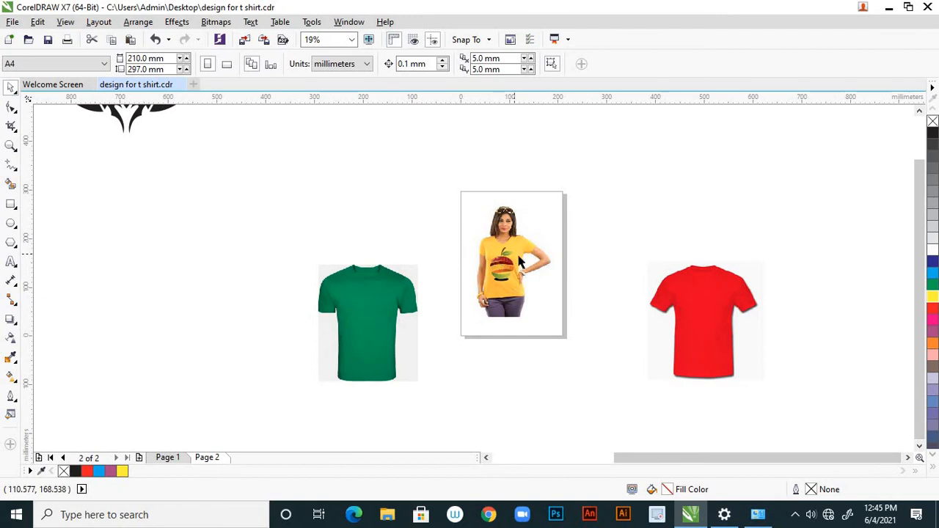
{"action": "scroll", "coordinate": [516, 263], "scroll_direction": "up", "scroll_amount": 2}
{"action": "left_click", "coordinate": [484, 275]}
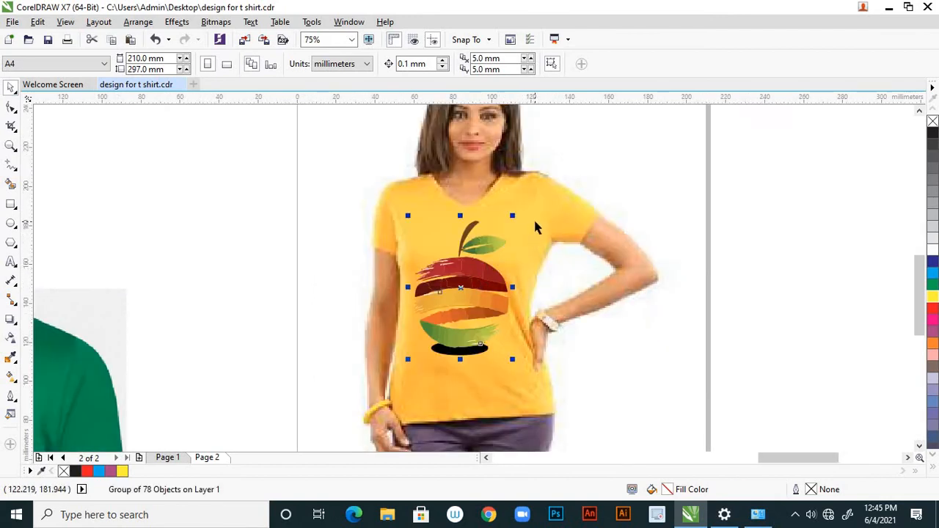
{"action": "left_click", "coordinate": [536, 224], "text": "shift"}
{"action": "right_click", "coordinate": [490, 273]}
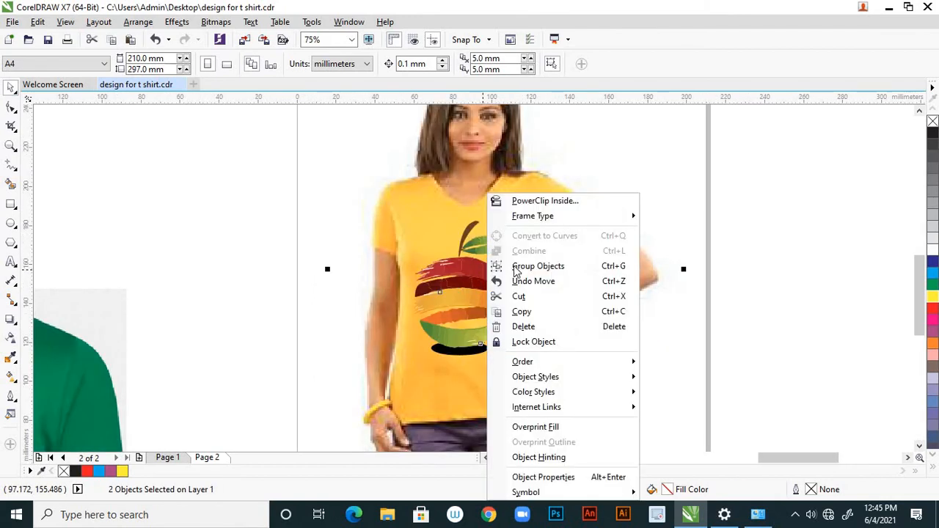
{"action": "left_click", "coordinate": [517, 265]}
{"action": "scroll", "coordinate": [429, 236], "scroll_direction": "down", "scroll_amount": 3}
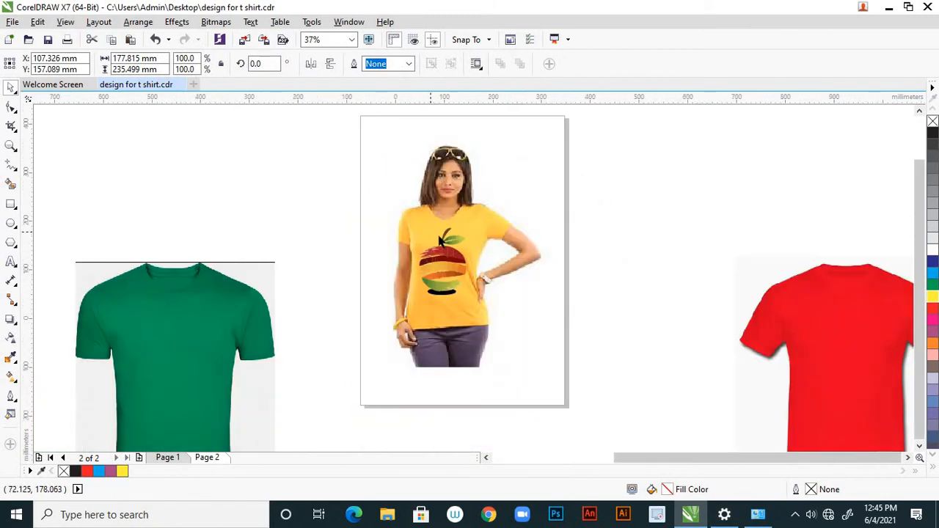
- Cut the red T-shirt from page 2, add page 3 after it, and paste the shirt there
{"action": "left_click", "coordinate": [168, 457]}
{"action": "left_click", "coordinate": [209, 458]}
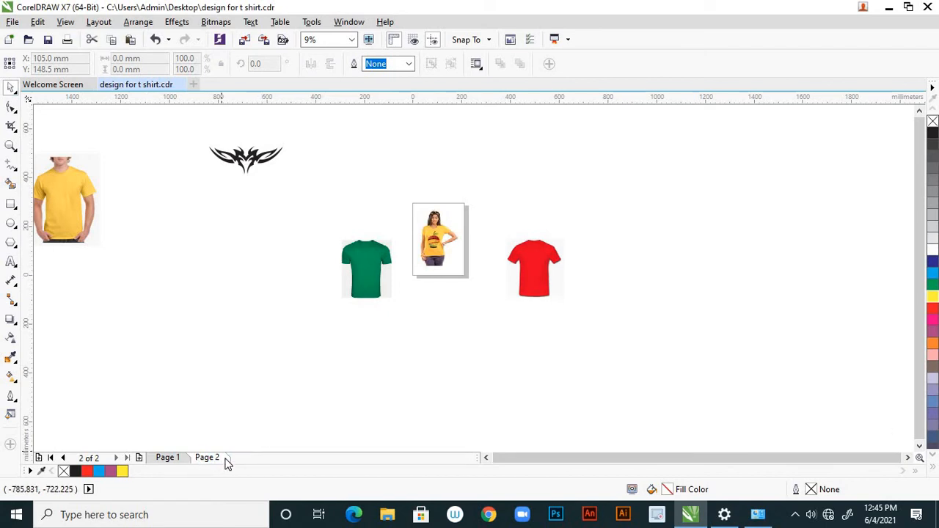
{"action": "scroll", "coordinate": [323, 349], "scroll_direction": "down", "scroll_amount": 2}
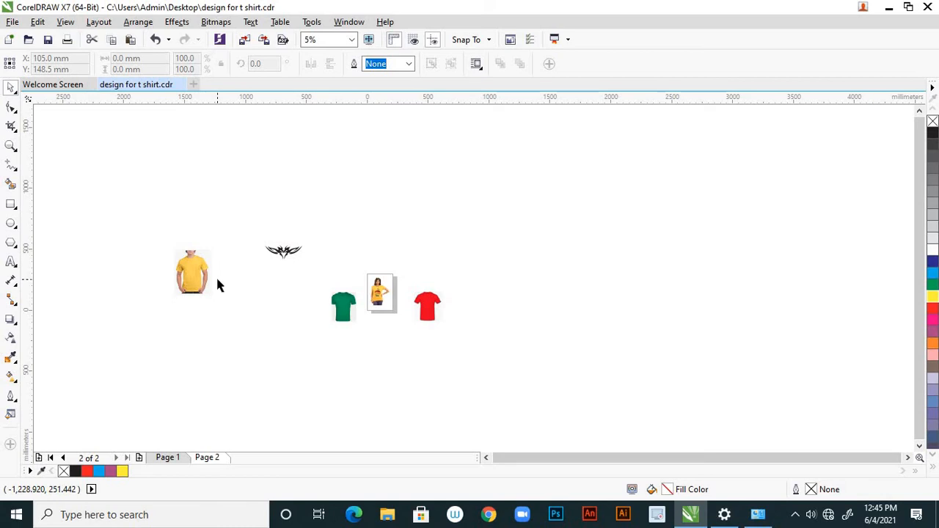
{"action": "scroll", "coordinate": [217, 285], "scroll_direction": "up", "scroll_amount": 2}
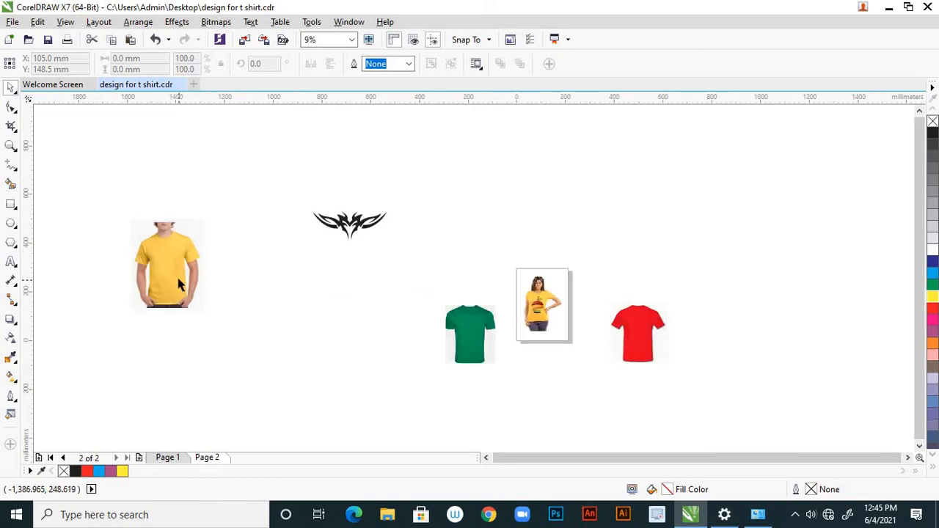
{"action": "left_click", "coordinate": [638, 332]}
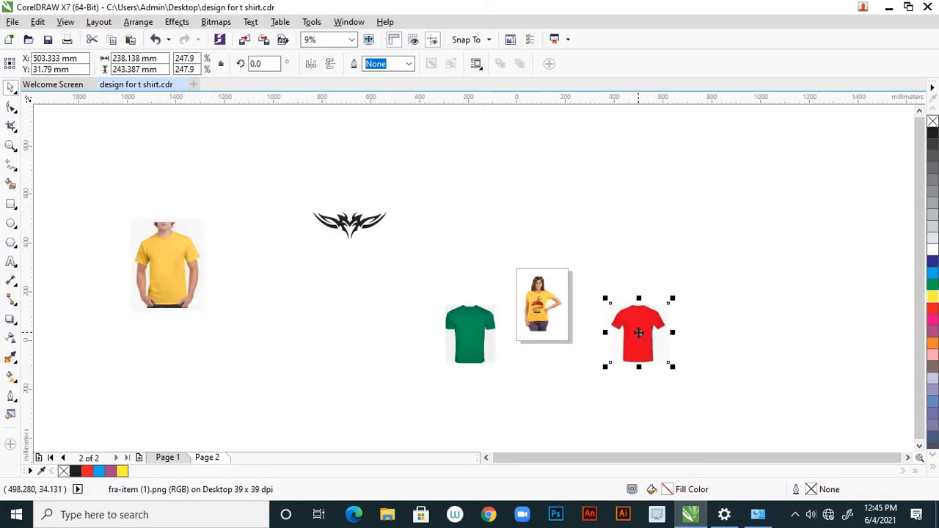
{"action": "key", "text": "Delete"}
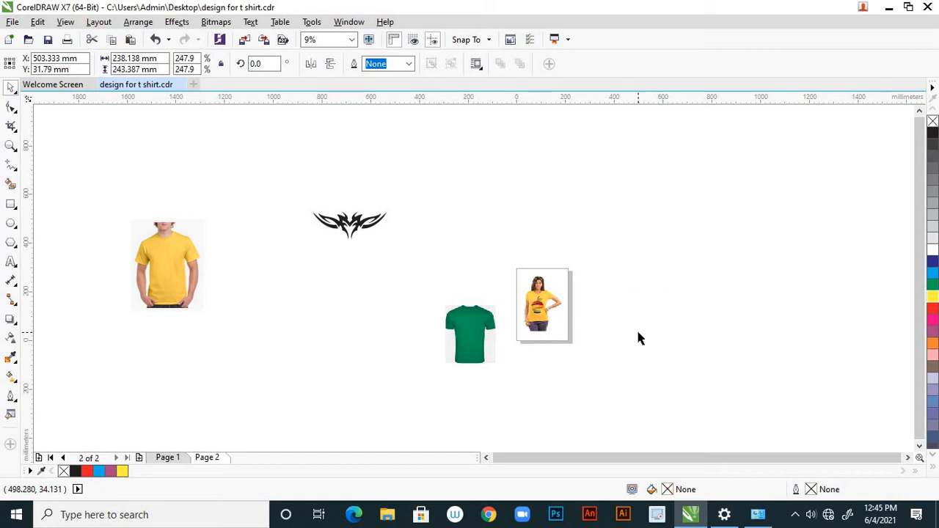
{"action": "left_click", "coordinate": [140, 458]}
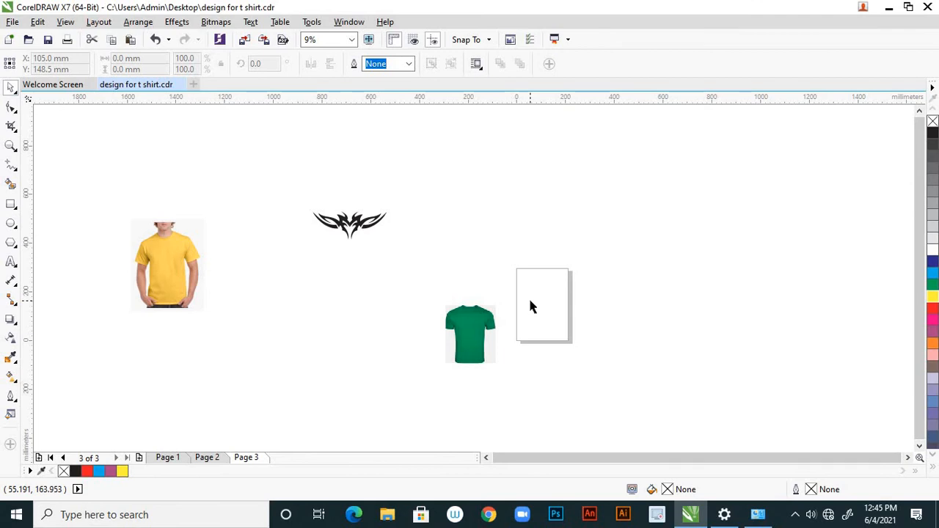
{"action": "key", "text": "ctrl+v"}
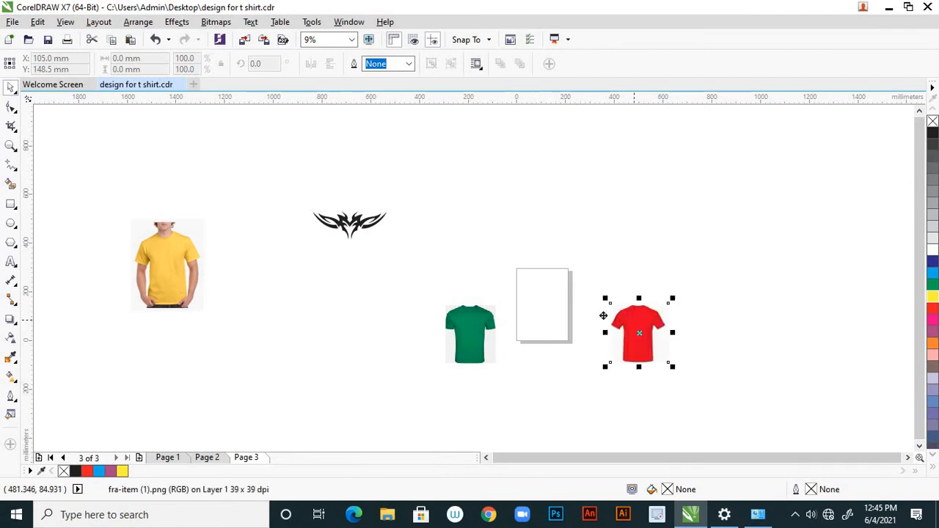
- Place the red T-shirt on page 3, scale it down to about 165 × 169 mm, and deselect it
{"action": "left_click_drag", "start_coordinate": [634, 319], "coordinate": [536, 289]}
{"action": "scroll", "coordinate": [548, 300], "scroll_direction": "up", "scroll_amount": 1}
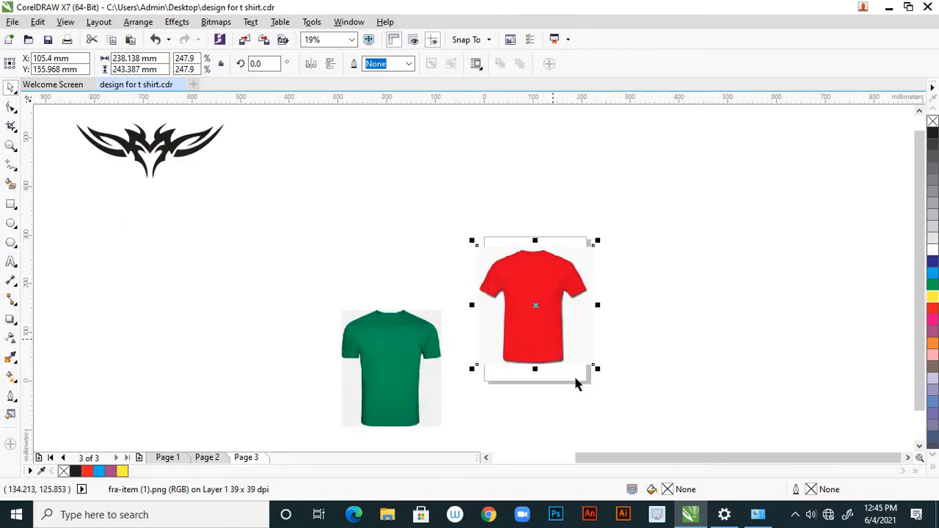
{"action": "left_click_drag", "start_coordinate": [597, 370], "coordinate": [579, 361]}
{"action": "left_click", "coordinate": [539, 283]}
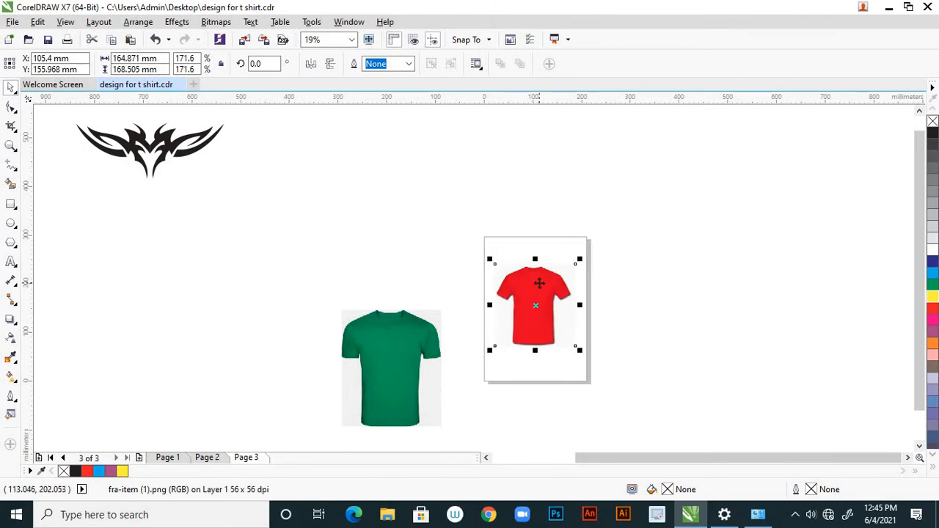
{"action": "left_click", "coordinate": [420, 248]}
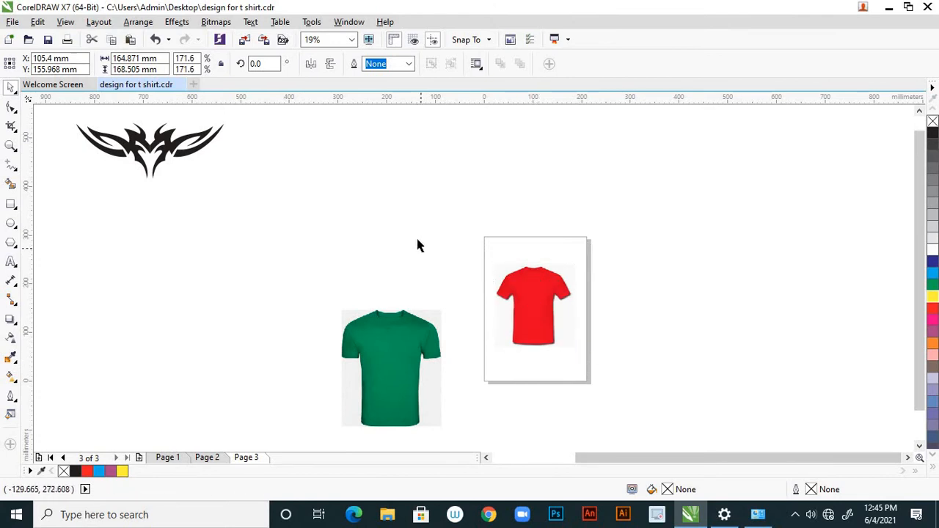
- Scale the black tribal design down to about 101 × 38 mm and place it on the red T-shirt
{"action": "left_click", "coordinate": [201, 147]}
{"action": "left_click_drag", "start_coordinate": [200, 144], "coordinate": [468, 223]}
{"action": "scroll", "coordinate": [467, 227], "scroll_direction": "down", "scroll_amount": 2}
{"action": "scroll", "coordinate": [469, 224], "scroll_direction": "up", "scroll_amount": 4}
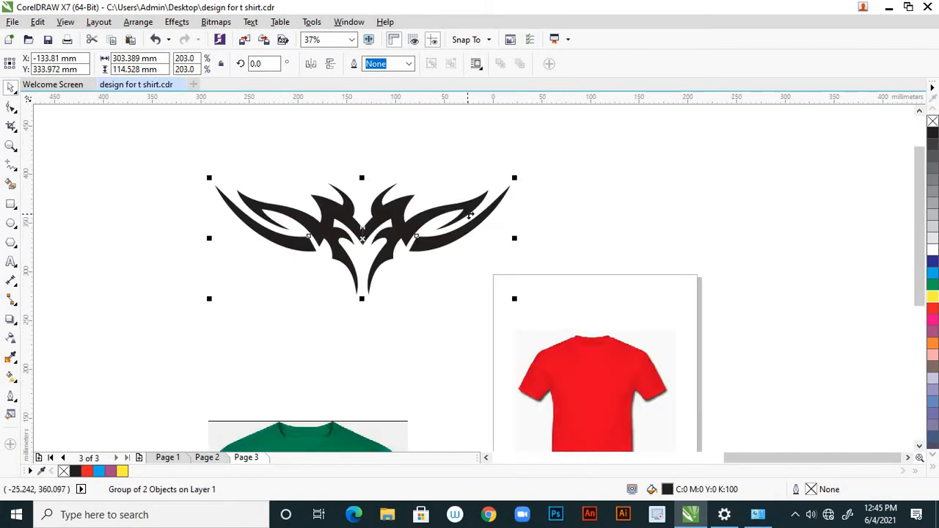
{"action": "left_click_drag", "start_coordinate": [512, 299], "coordinate": [442, 270]}
{"action": "left_click_drag", "start_coordinate": [407, 239], "coordinate": [603, 377]}
{"action": "left_click_drag", "start_coordinate": [638, 407], "coordinate": [605, 386]}
{"action": "scroll", "coordinate": [525, 275], "scroll_direction": "down", "scroll_amount": 2}
{"action": "scroll", "coordinate": [534, 334], "scroll_direction": "up", "scroll_amount": 2}
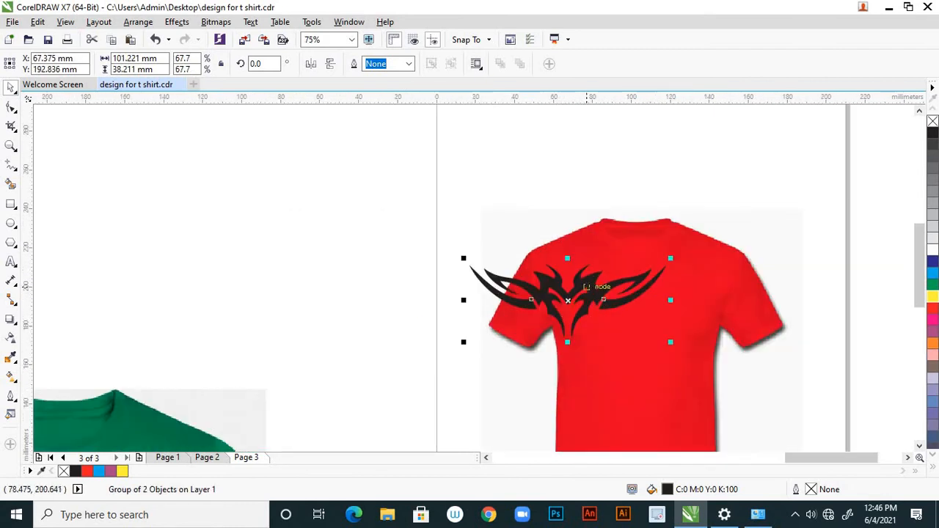
- Center the tribal design across the red shirt's upper body and reduce it to about 98 × 37 mm
{"action": "left_click_drag", "start_coordinate": [590, 286], "coordinate": [661, 296]}
{"action": "scroll", "coordinate": [528, 270], "scroll_direction": "down", "scroll_amount": 1}
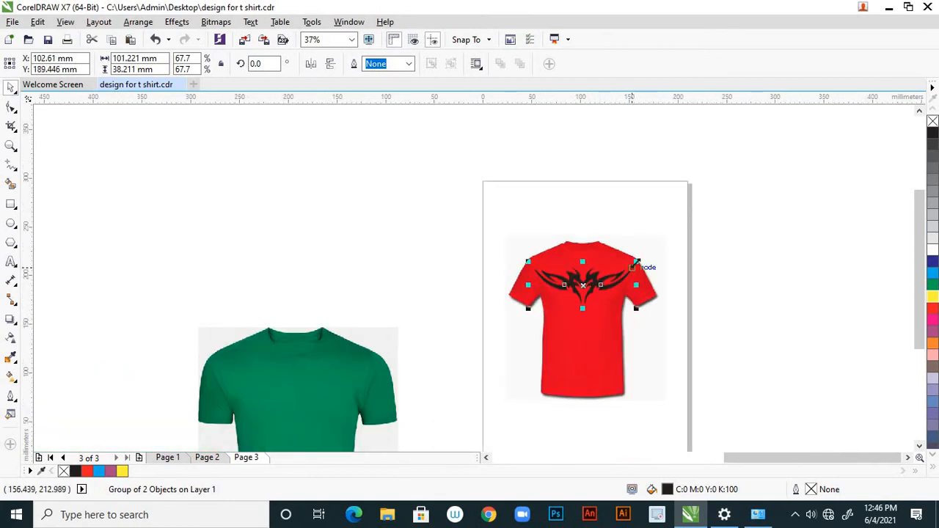
{"action": "left_click_drag", "start_coordinate": [635, 261], "coordinate": [591, 287]}
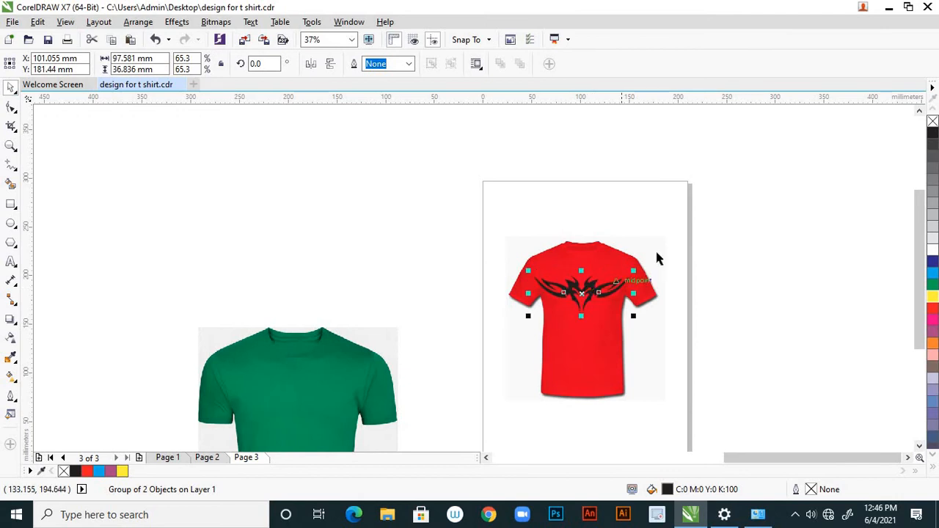
{"action": "left_click", "coordinate": [579, 266]}
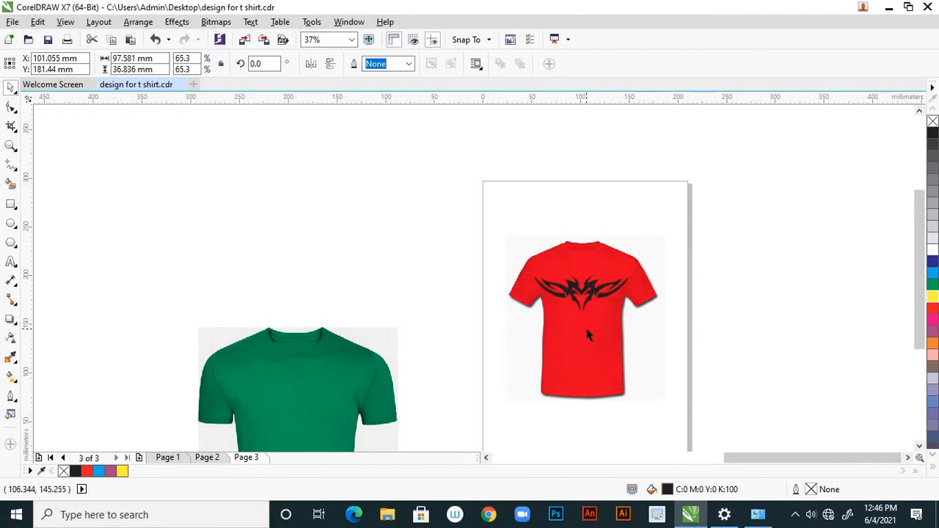
{"action": "scroll", "coordinate": [586, 327], "scroll_direction": "up", "scroll_amount": 2}
{"action": "scroll", "coordinate": [575, 320], "scroll_direction": "down", "scroll_amount": 2}
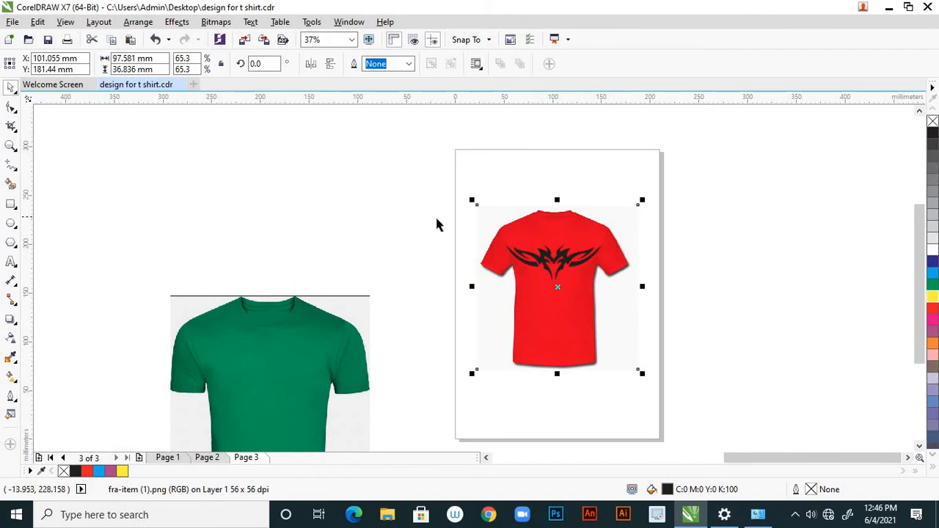
- Add the two-line text "T SHIRT" in 48 pt Arial below the tribal design on the red T-shirt
{"action": "left_click", "coordinate": [11, 263]}
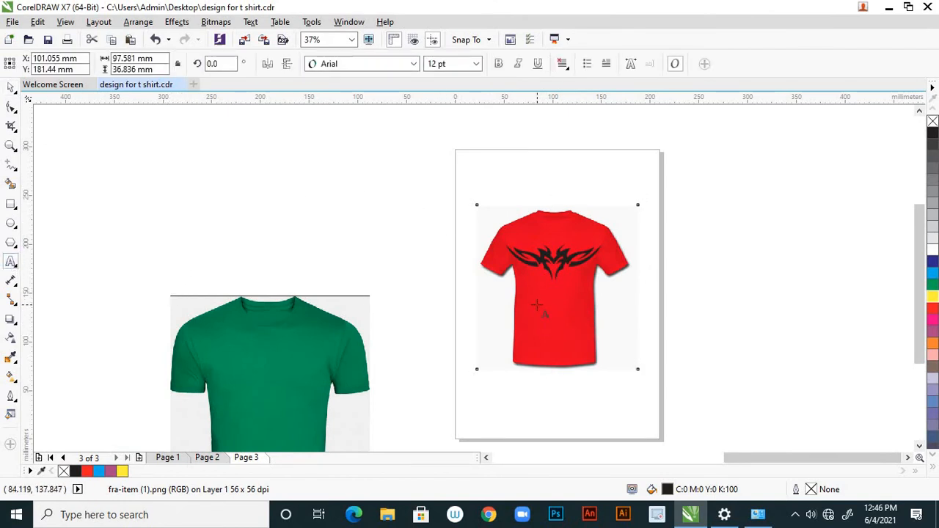
{"action": "left_click", "coordinate": [536, 304]}
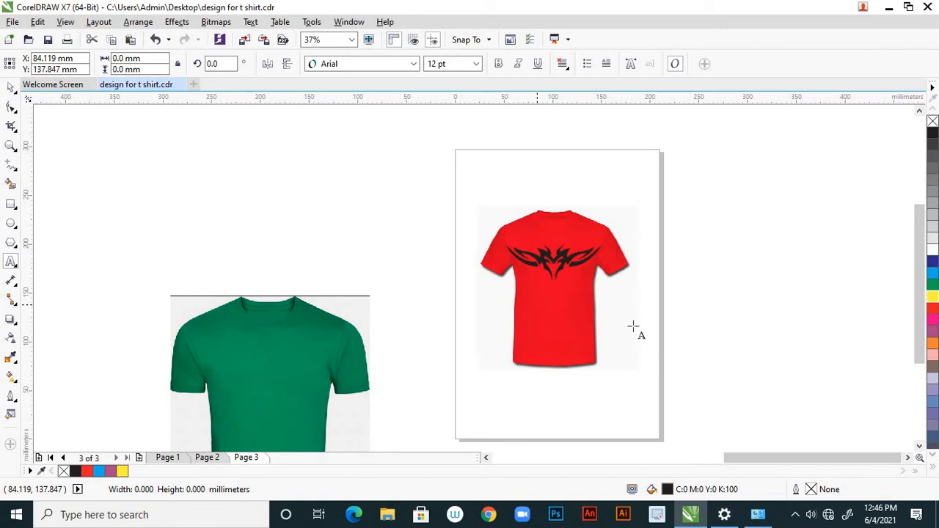
{"action": "left_click", "coordinate": [475, 64]}
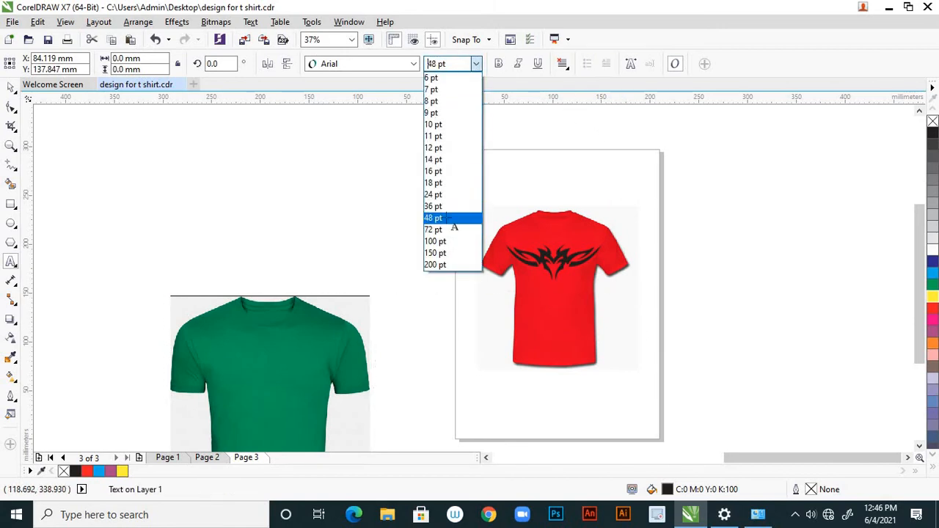
{"action": "left_click", "coordinate": [433, 218]}
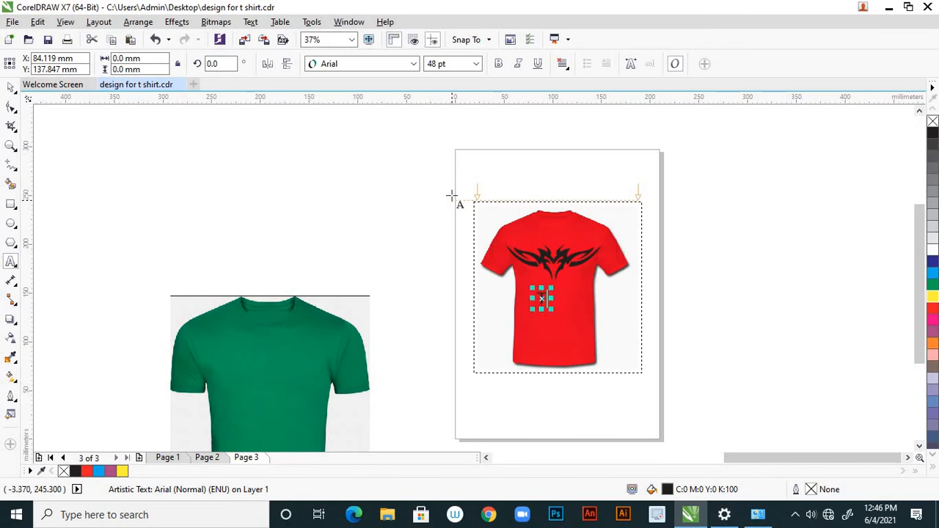
{"action": "type", "text": "SHIRT"}
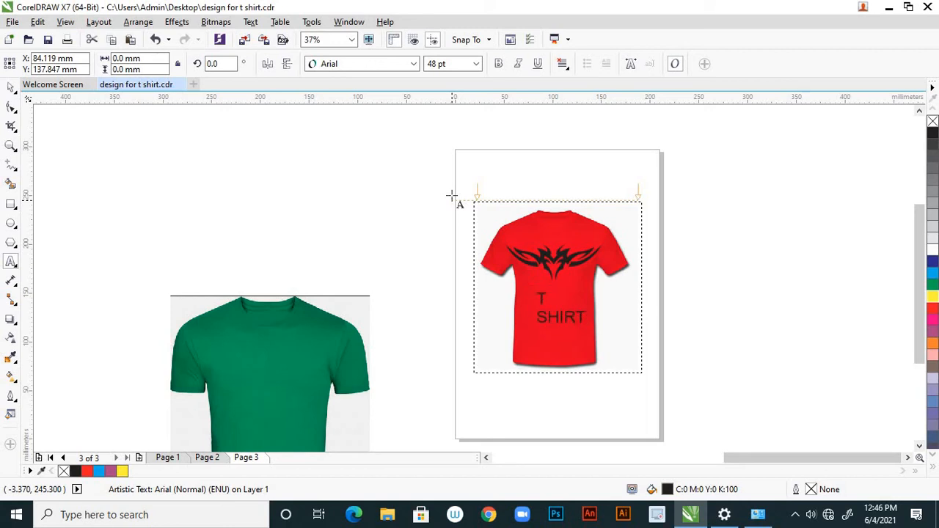
{"action": "left_click", "coordinate": [11, 87]}
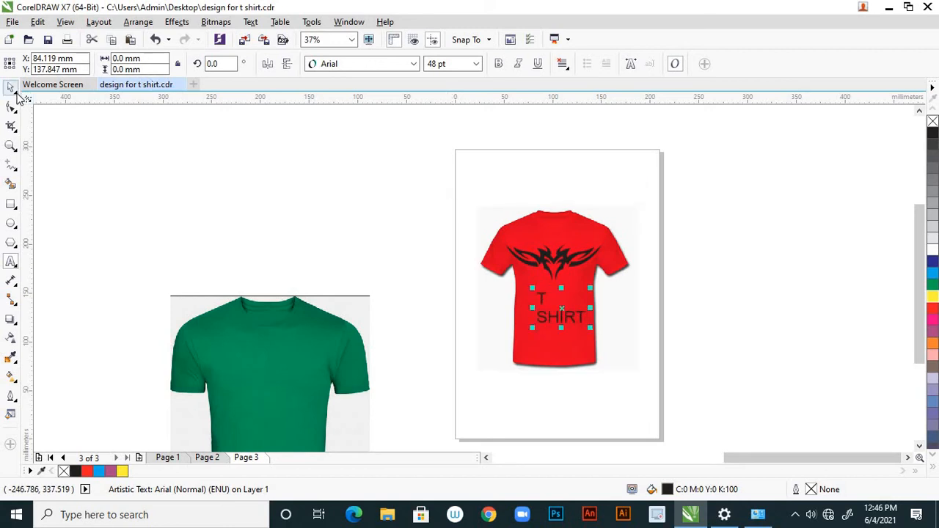
- Center-align the two lines of the "T SHIRT" text and leave text editing
{"action": "left_click", "coordinate": [564, 66]}
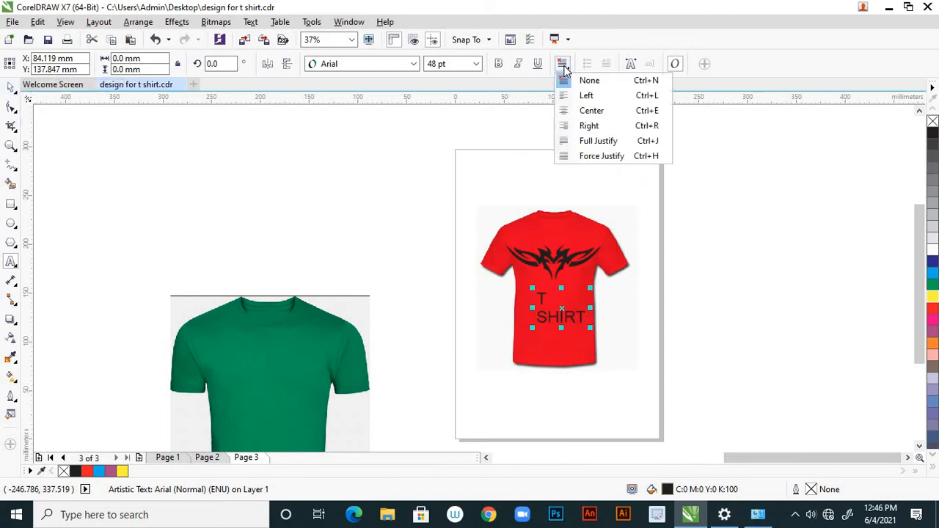
{"action": "left_click", "coordinate": [588, 107]}
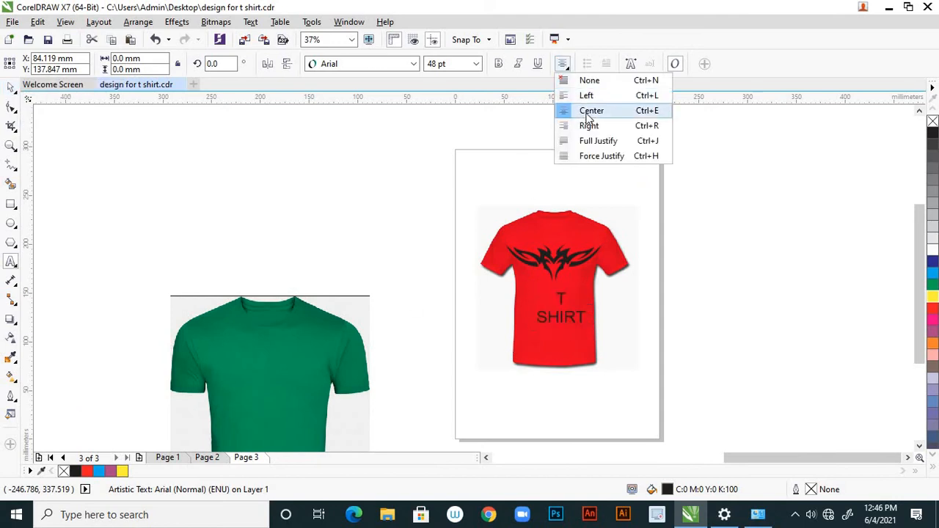
{"action": "left_click", "coordinate": [693, 313]}
{"action": "scroll", "coordinate": [693, 313], "scroll_direction": "up", "scroll_amount": 2}
{"action": "scroll", "coordinate": [681, 310], "scroll_direction": "down", "scroll_amount": 2}
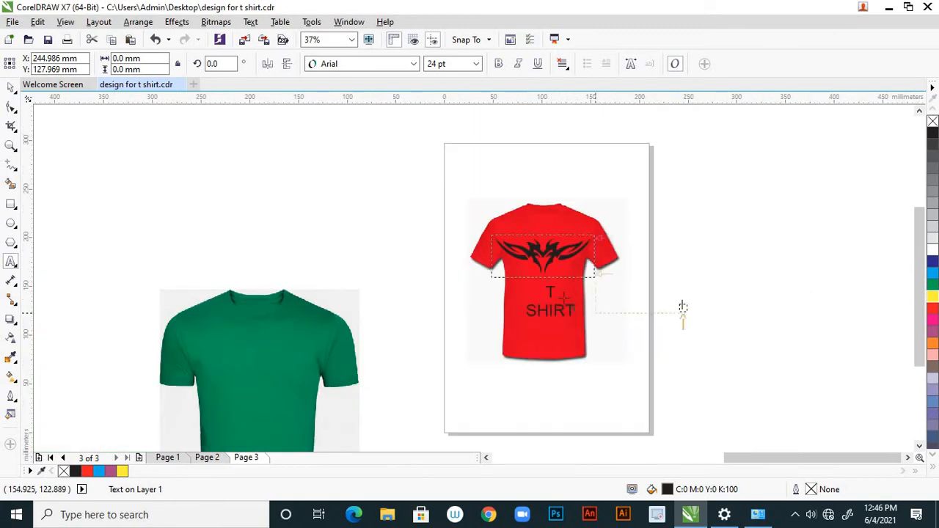
{"action": "left_click", "coordinate": [11, 87]}
- Open the text properties for the "T SHIRT" text on the red shirt and set its font size to 48 pt
{"action": "left_click", "coordinate": [557, 311]}
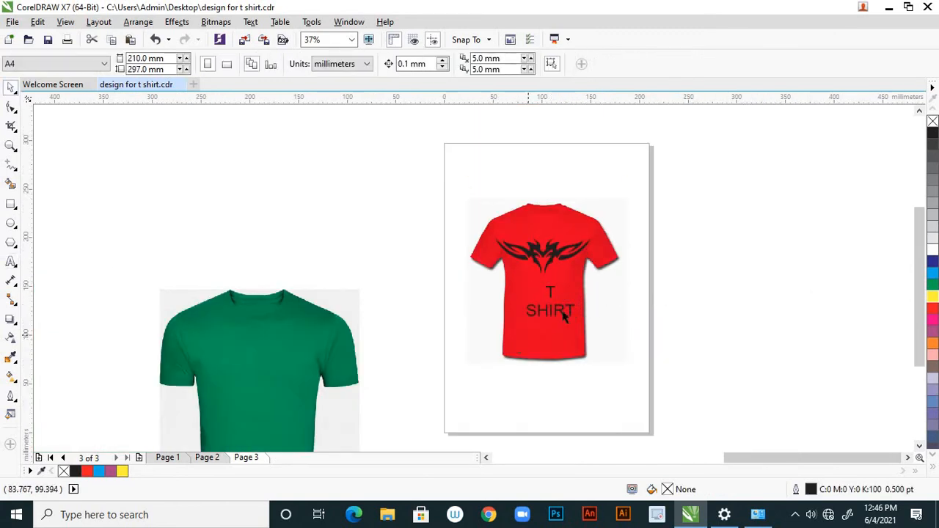
{"action": "scroll", "coordinate": [561, 312], "scroll_direction": "up", "scroll_amount": 2}
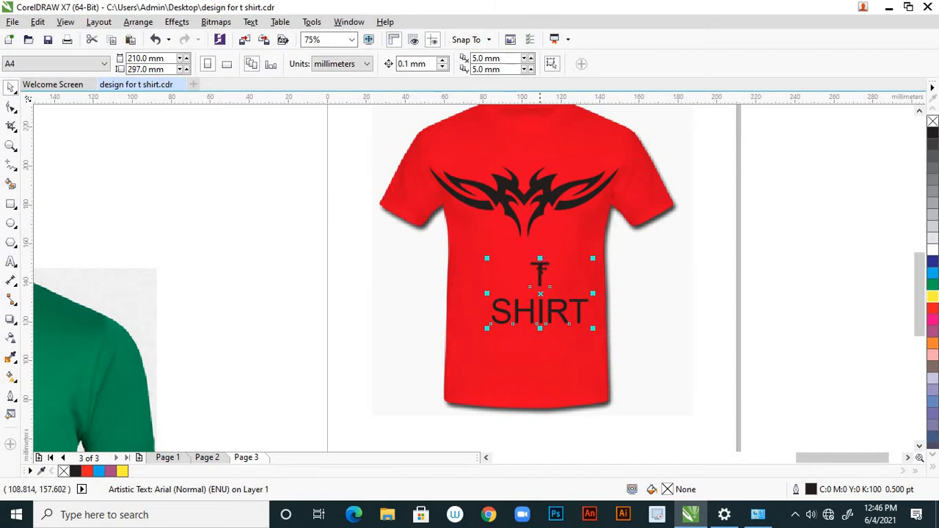
{"action": "left_click", "coordinate": [250, 22]}
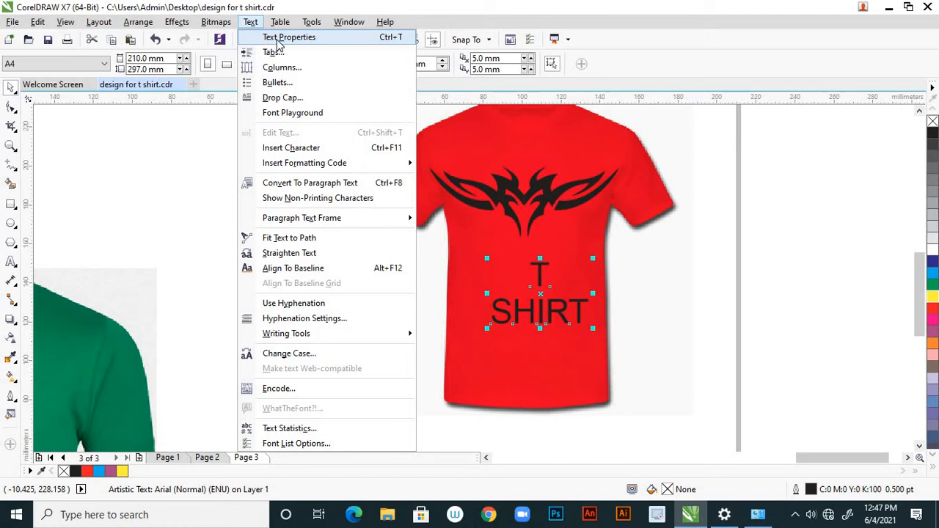
{"action": "left_click", "coordinate": [277, 40]}
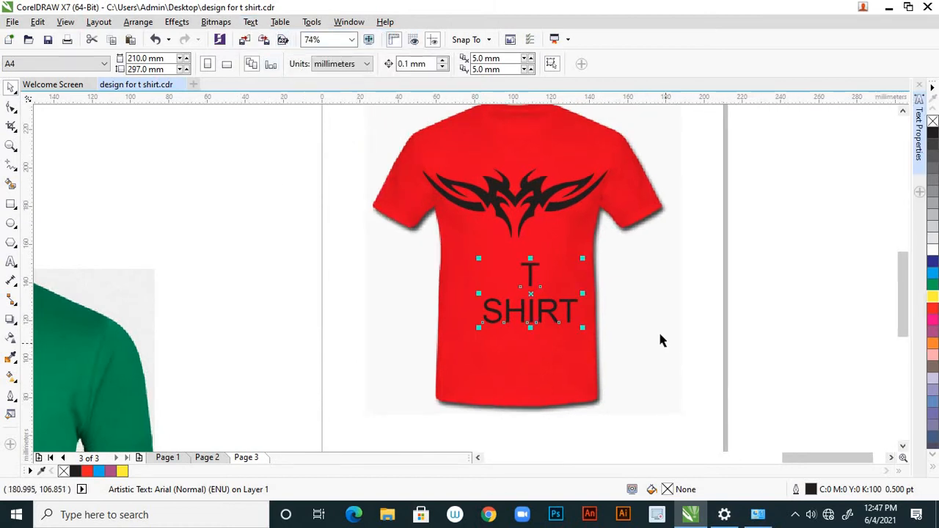
{"action": "left_click", "coordinate": [921, 140]}
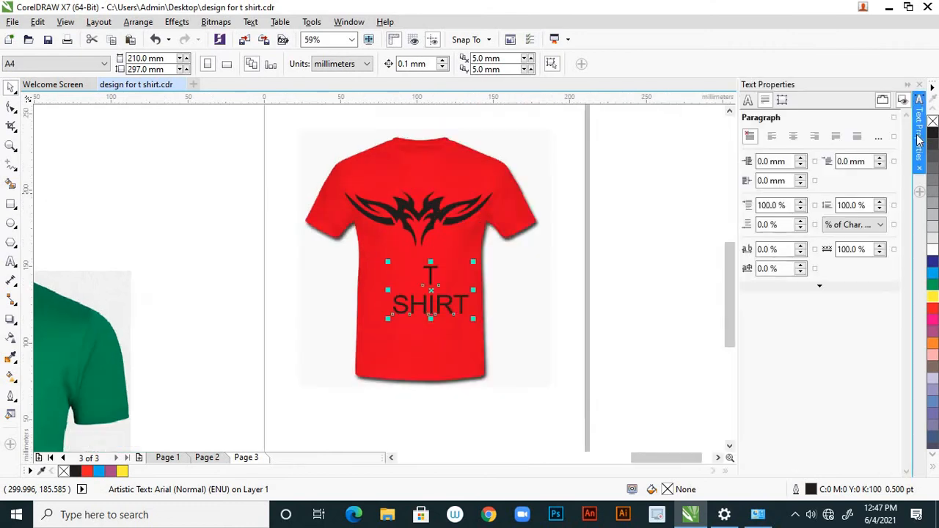
{"action": "left_click", "coordinate": [748, 101]}
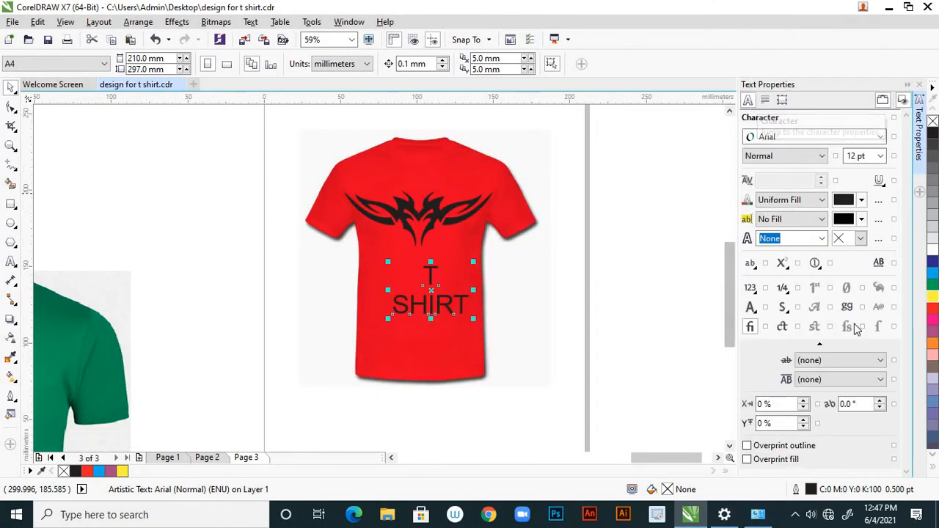
{"action": "left_click", "coordinate": [879, 157]}
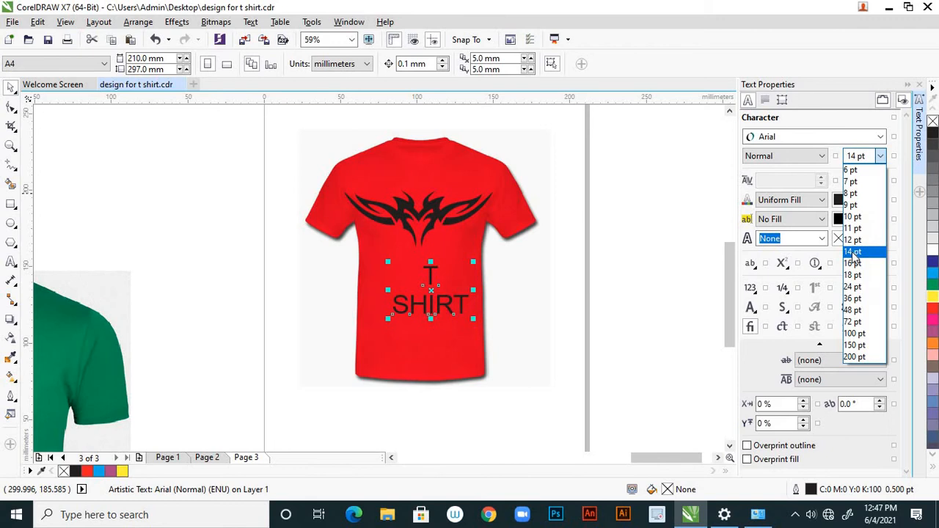
{"action": "left_click", "coordinate": [852, 310]}
{"action": "left_click", "coordinate": [511, 361]}
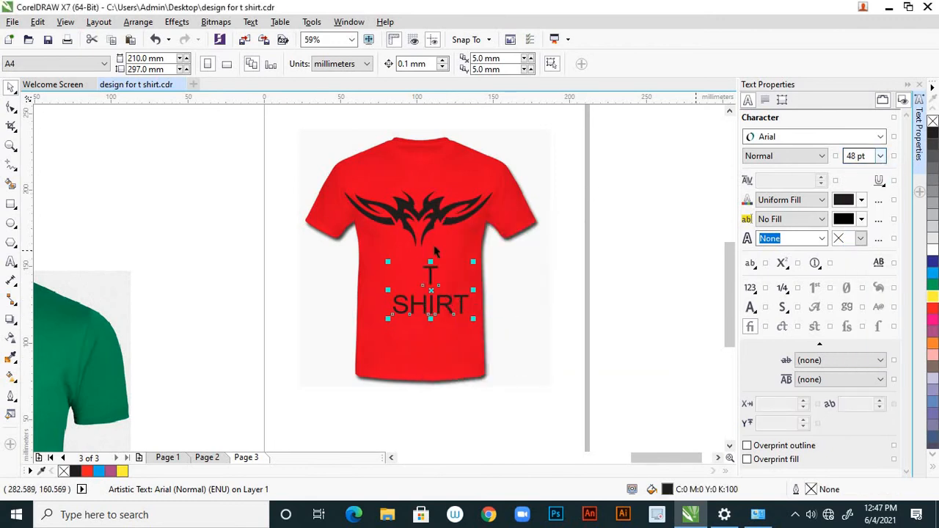
- Change the "T SHIRT" text's font to Berlin Sans FB and fill it with white
{"action": "left_click", "coordinate": [435, 289]}
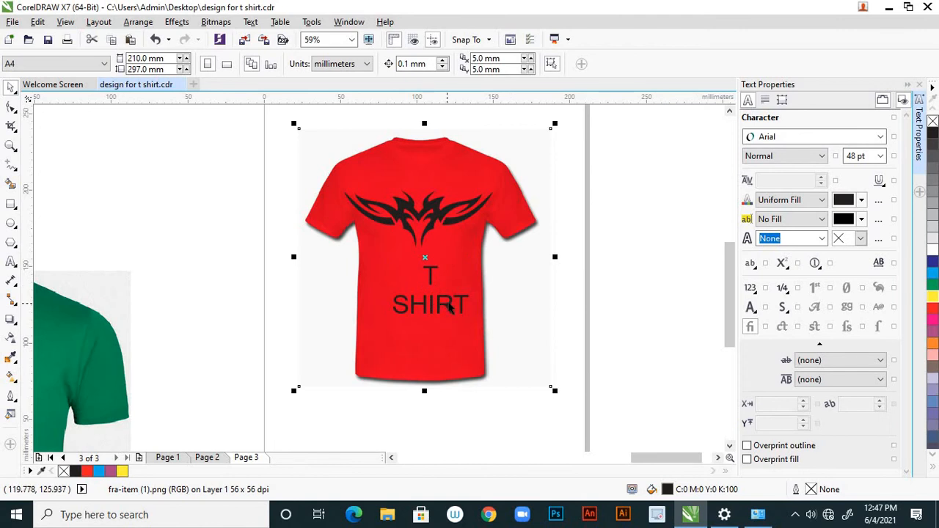
{"action": "left_click", "coordinate": [451, 308]}
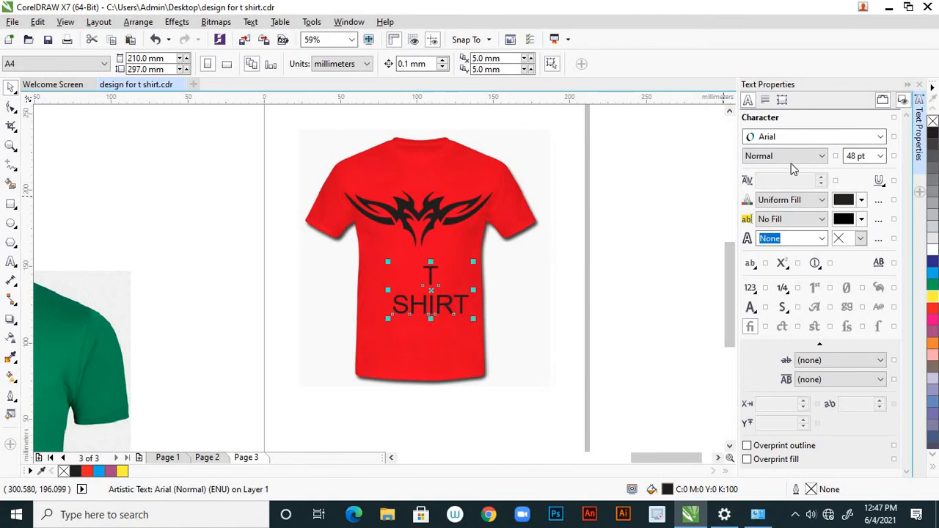
{"action": "left_click", "coordinate": [879, 137]}
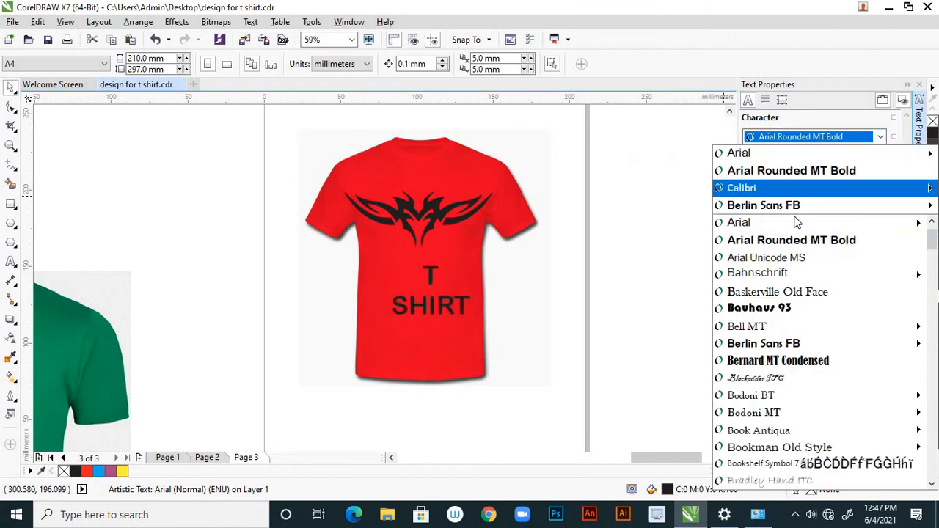
{"action": "left_click", "coordinate": [791, 346]}
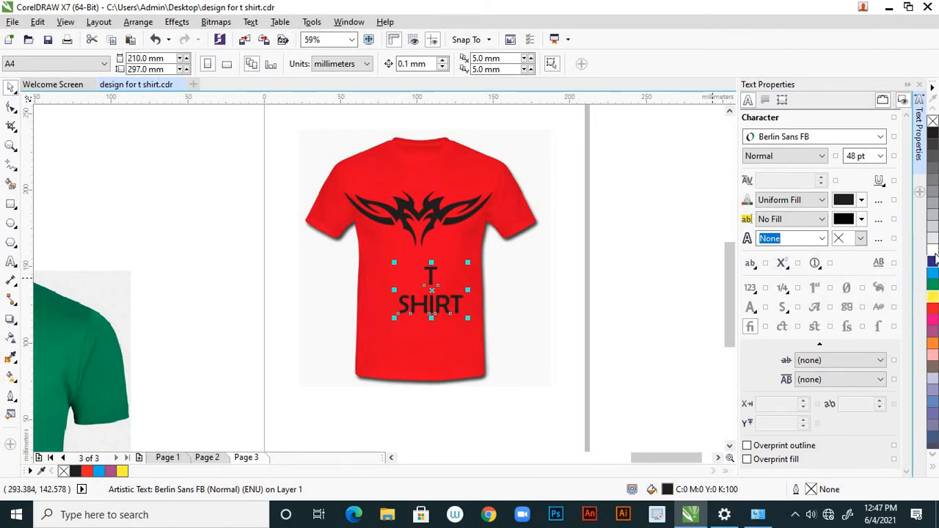
{"action": "left_click", "coordinate": [933, 250]}
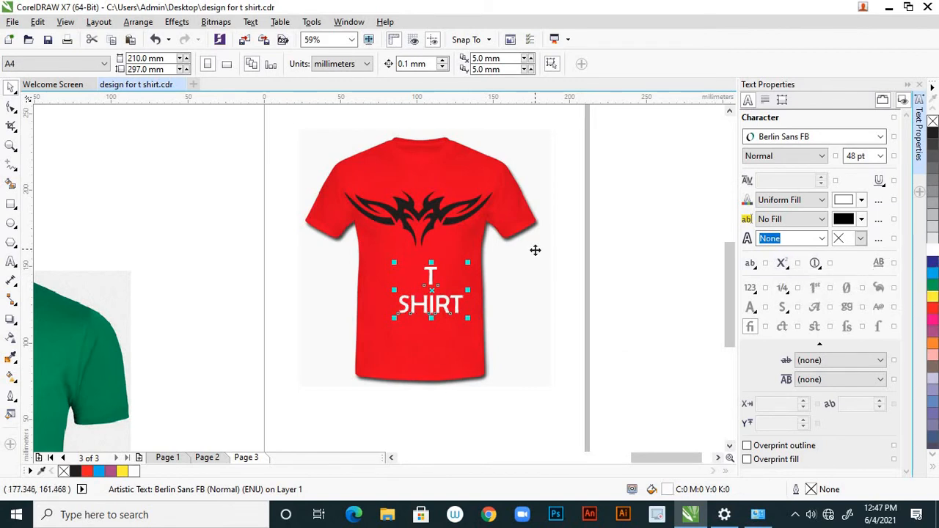
{"action": "left_click", "coordinate": [535, 250]}
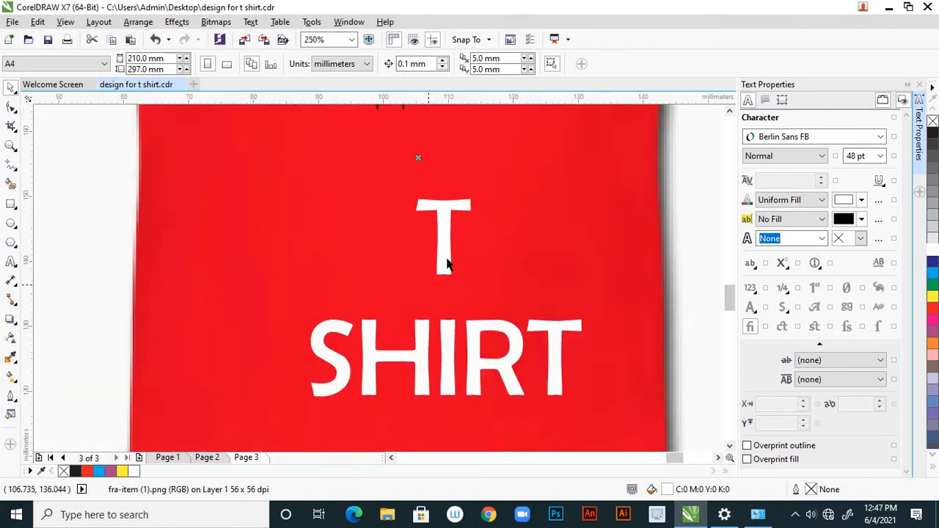
- Move the white "T SHIRT" text up and left so it sits centered just below the tribal design
{"action": "scroll", "coordinate": [444, 262], "scroll_direction": "up", "scroll_amount": 3}
{"action": "scroll", "coordinate": [447, 257], "scroll_direction": "down", "scroll_amount": 1}
{"action": "left_click", "coordinate": [443, 238]}
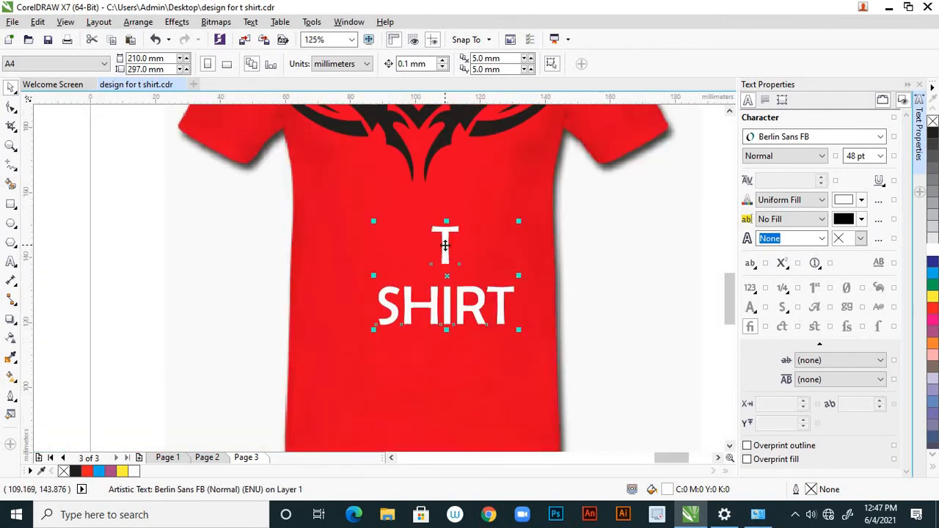
{"action": "left_click_drag", "start_coordinate": [443, 238], "coordinate": [419, 213]}
{"action": "left_click", "coordinate": [592, 291]}
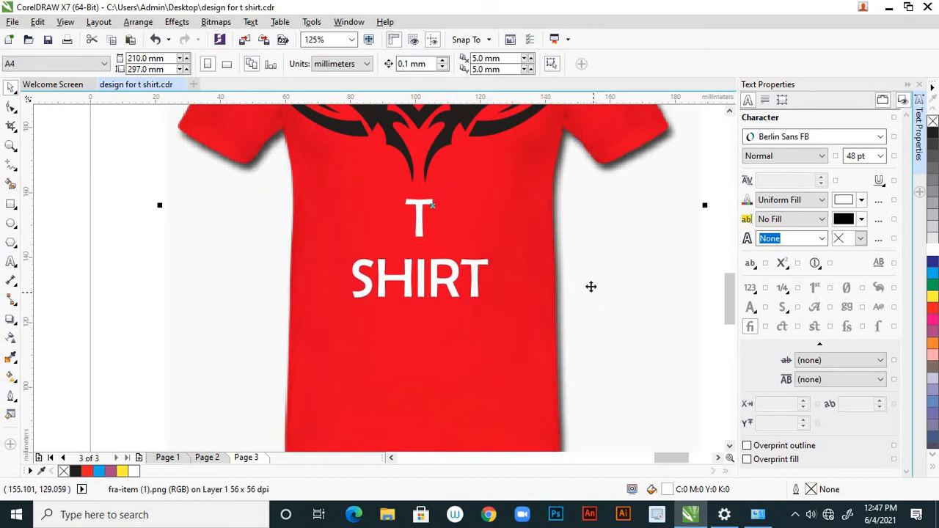
- Scale the tribal design down about its center so it fits within the red shirt's chest width
{"action": "scroll", "coordinate": [594, 287], "scroll_direction": "down", "scroll_amount": 3}
{"action": "scroll", "coordinate": [599, 284], "scroll_direction": "up", "scroll_amount": 1}
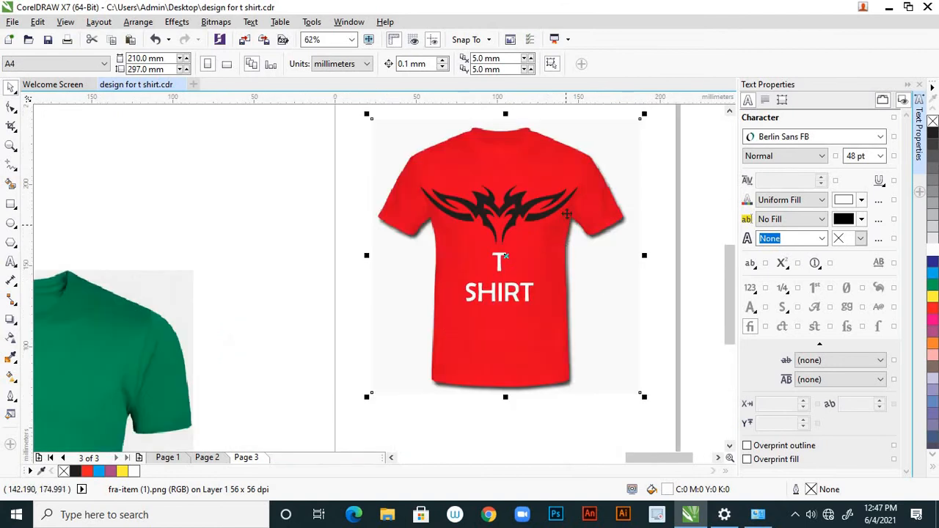
{"action": "scroll", "coordinate": [548, 215], "scroll_direction": "up", "scroll_amount": 1}
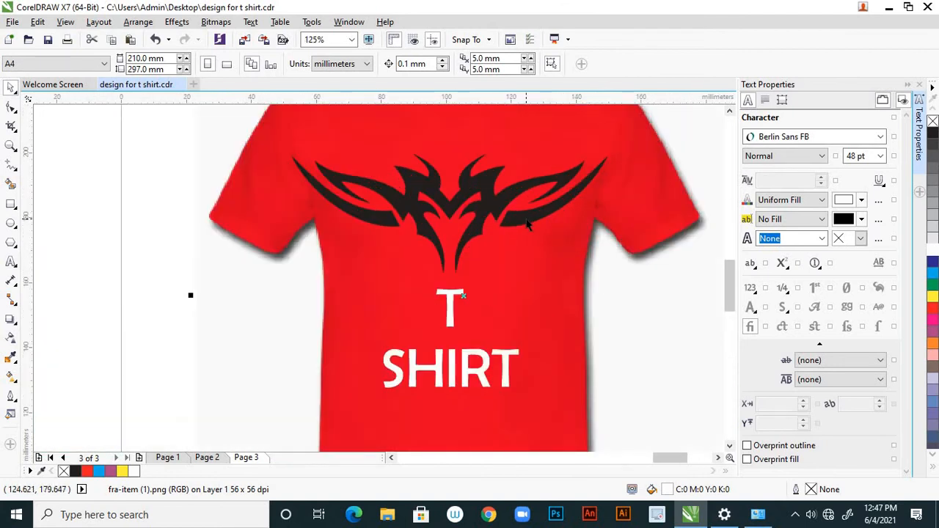
{"action": "left_click", "coordinate": [526, 219]}
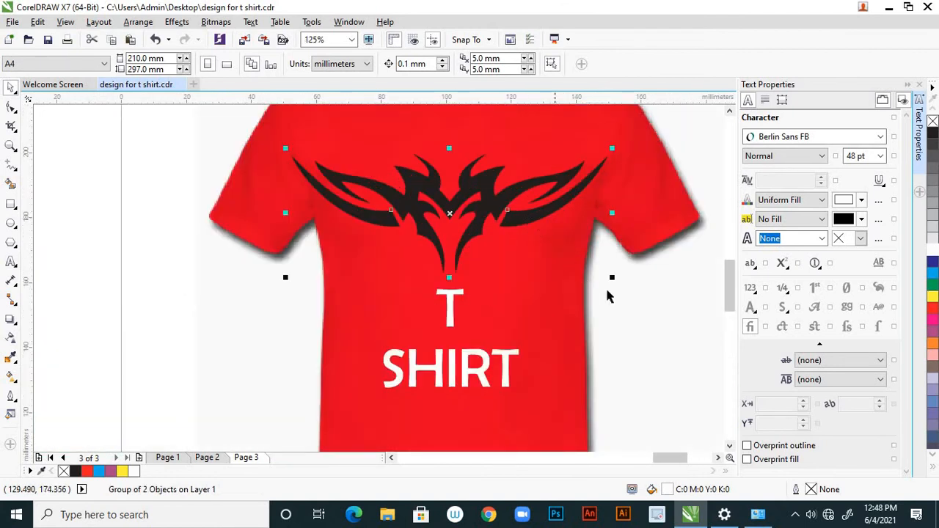
{"action": "left_click_drag", "start_coordinate": [612, 279], "coordinate": [586, 272]}
{"action": "scroll", "coordinate": [530, 293], "scroll_direction": "down", "scroll_amount": 1}
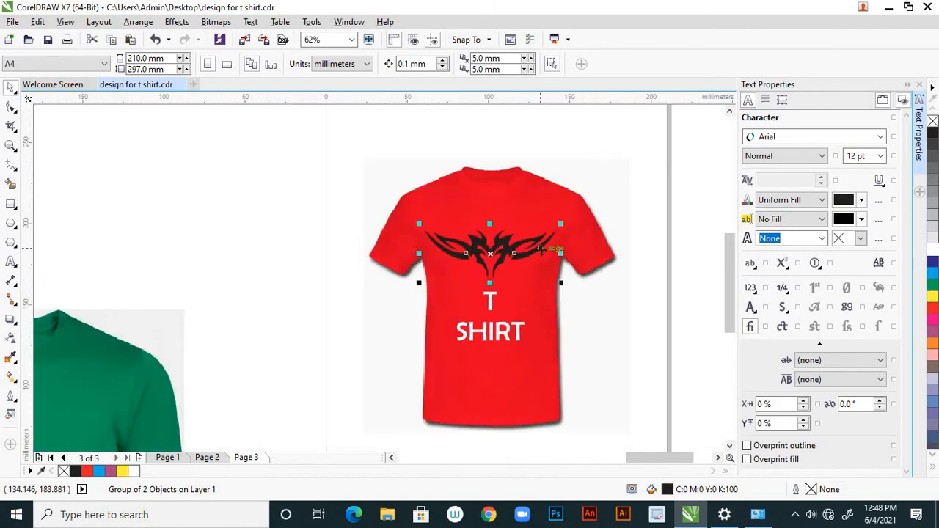
{"action": "scroll", "coordinate": [521, 255], "scroll_direction": "up", "scroll_amount": 1}
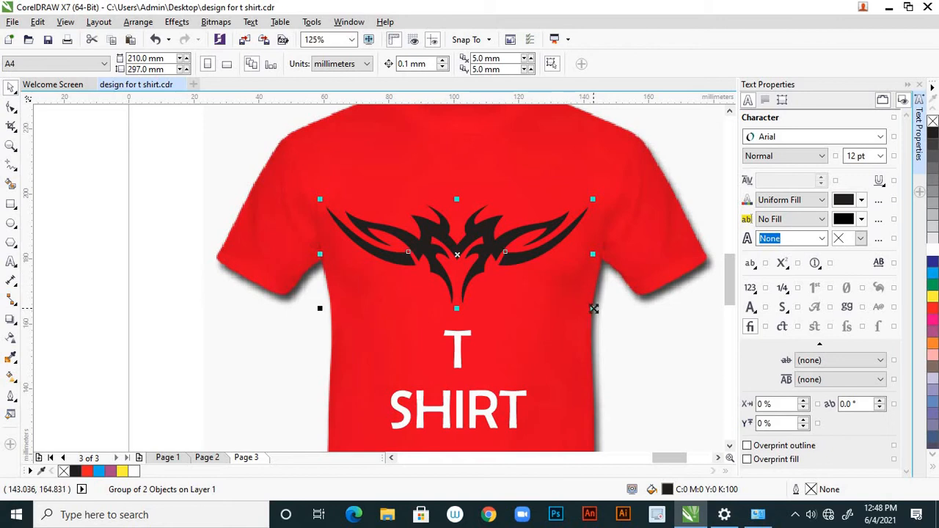
{"action": "left_click_drag", "start_coordinate": [593, 308], "coordinate": [580, 300]}
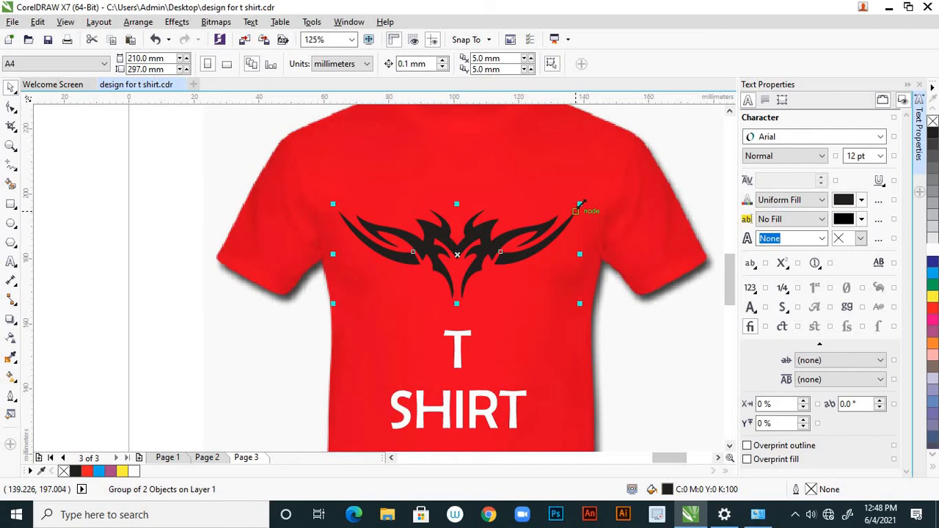
- Try overlaying a slightly enlarged duplicate of the tribal design on the original and ungroup the duplicate
{"action": "left_click_drag", "start_coordinate": [580, 204], "coordinate": [594, 199]}
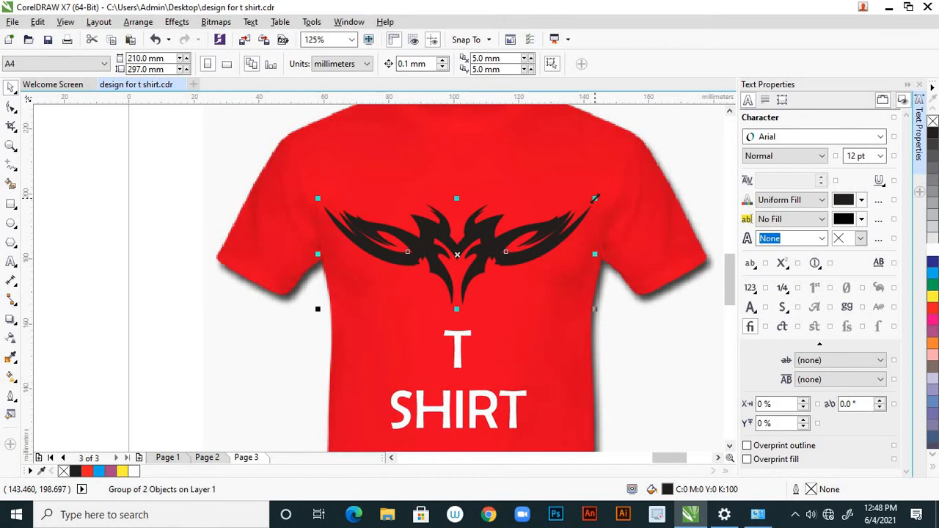
{"action": "left_click", "coordinate": [248, 152]}
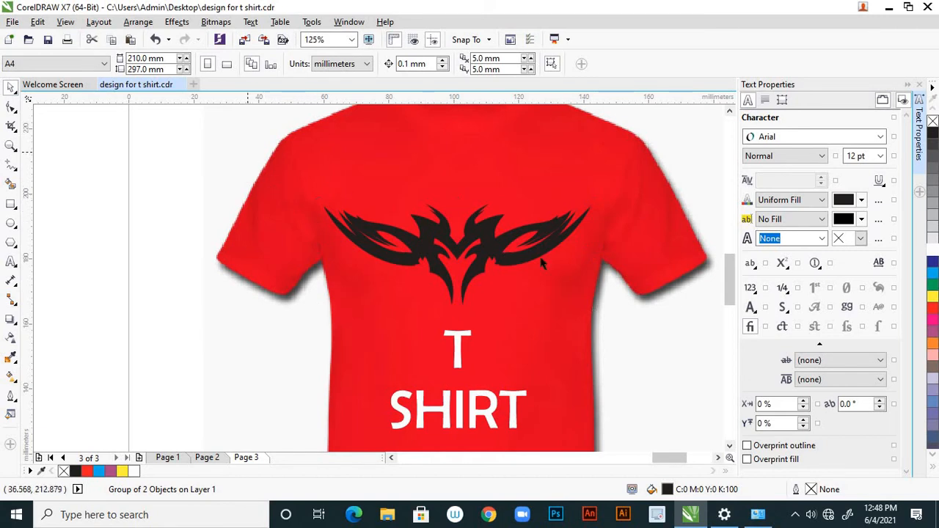
{"action": "scroll", "coordinate": [585, 220], "scroll_direction": "up", "scroll_amount": 2}
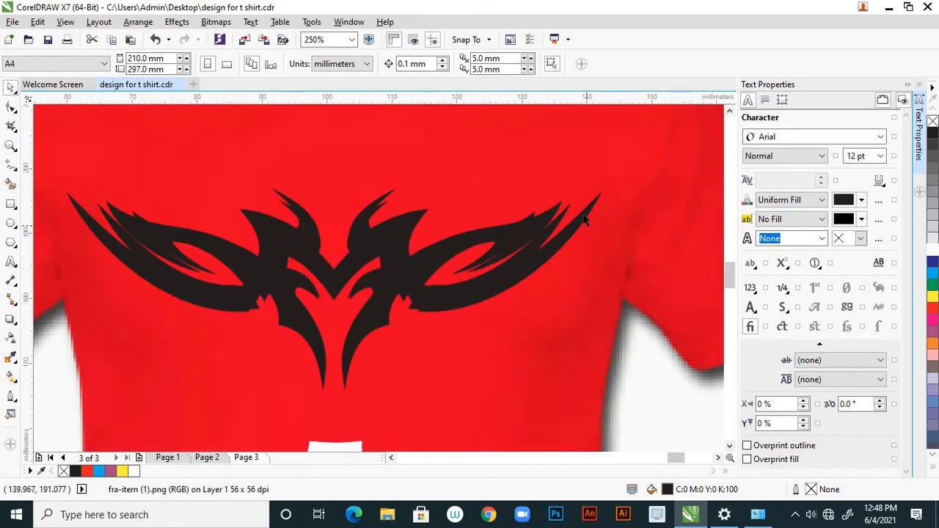
{"action": "left_click", "coordinate": [585, 220]}
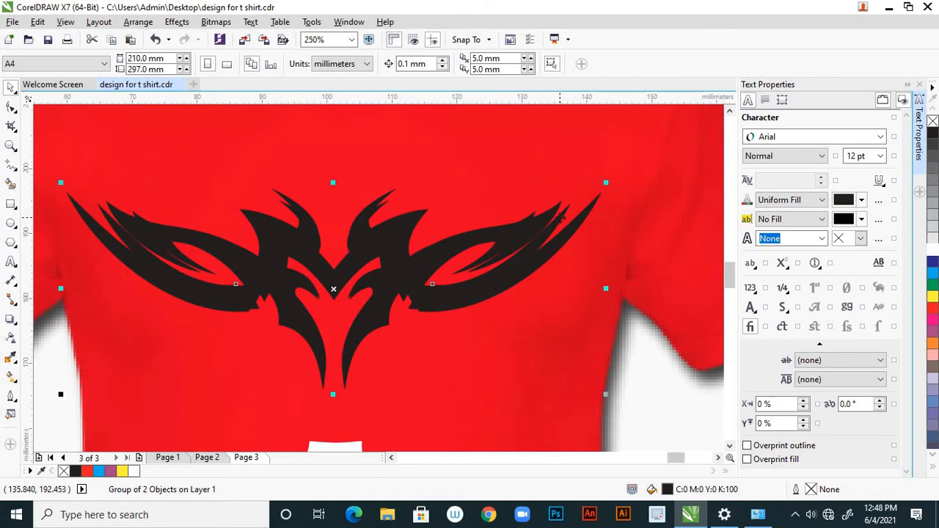
{"action": "key", "text": "ctrl+u"}
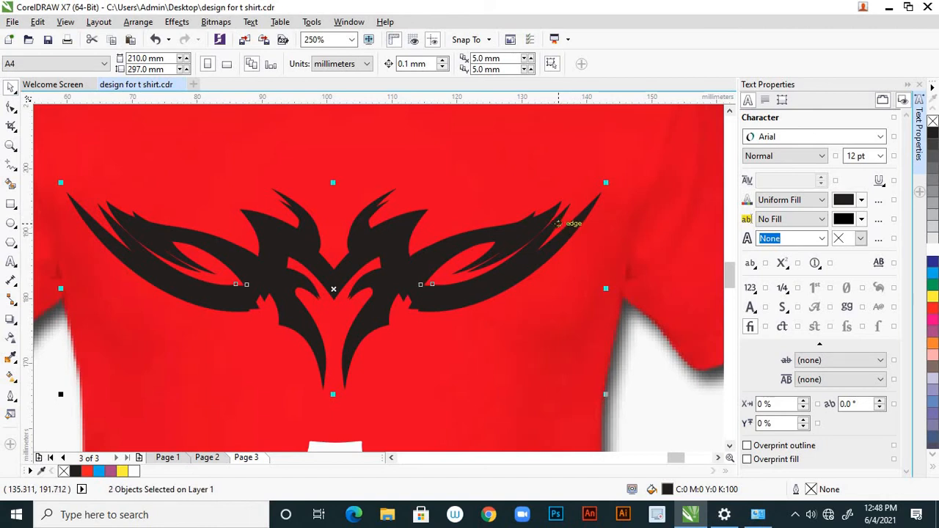
{"action": "left_click", "coordinate": [559, 224]}
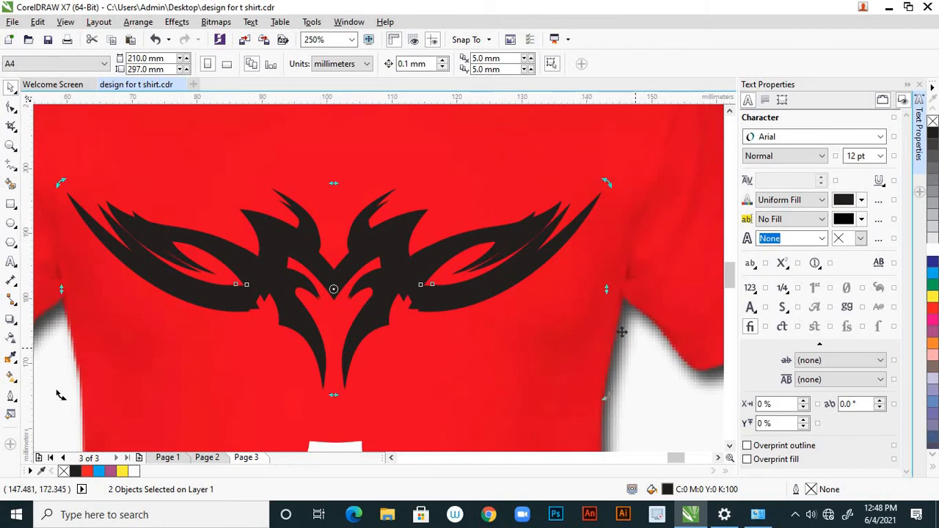
{"action": "left_click", "coordinate": [622, 332]}
- Undo the ungrouping and the enlarged duplicate of the tribal design
{"action": "scroll", "coordinate": [495, 229], "scroll_direction": "down", "scroll_amount": 2}
{"action": "scroll", "coordinate": [468, 264], "scroll_direction": "up", "scroll_amount": 2}
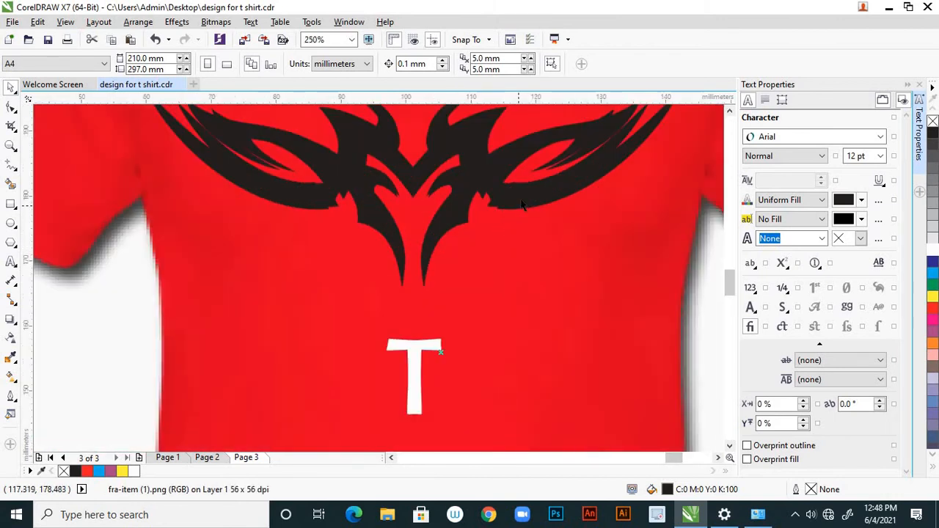
{"action": "scroll", "coordinate": [505, 218], "scroll_direction": "down", "scroll_amount": 1}
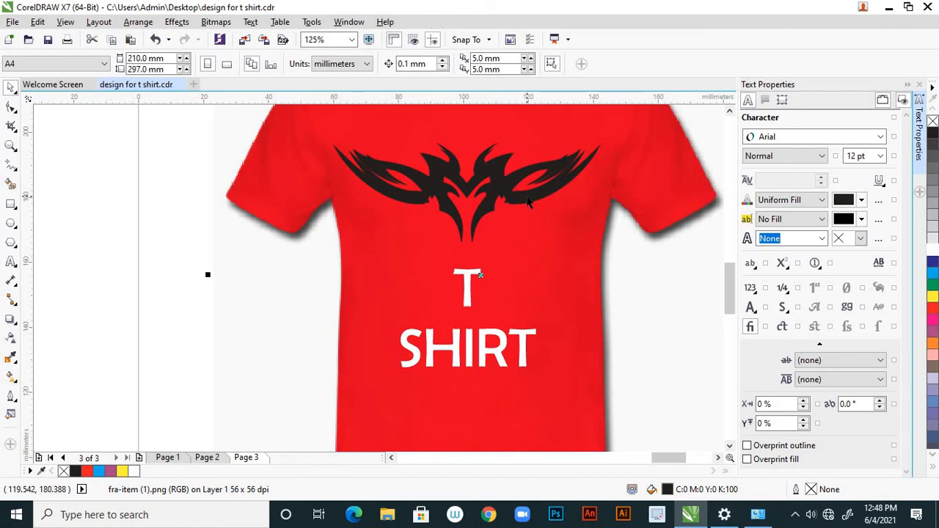
{"action": "key", "text": "ctrl+z"}
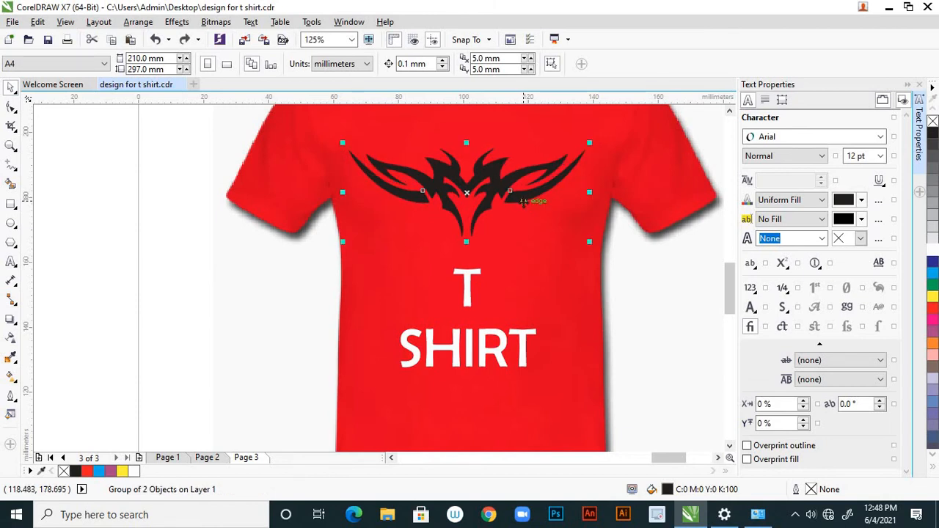
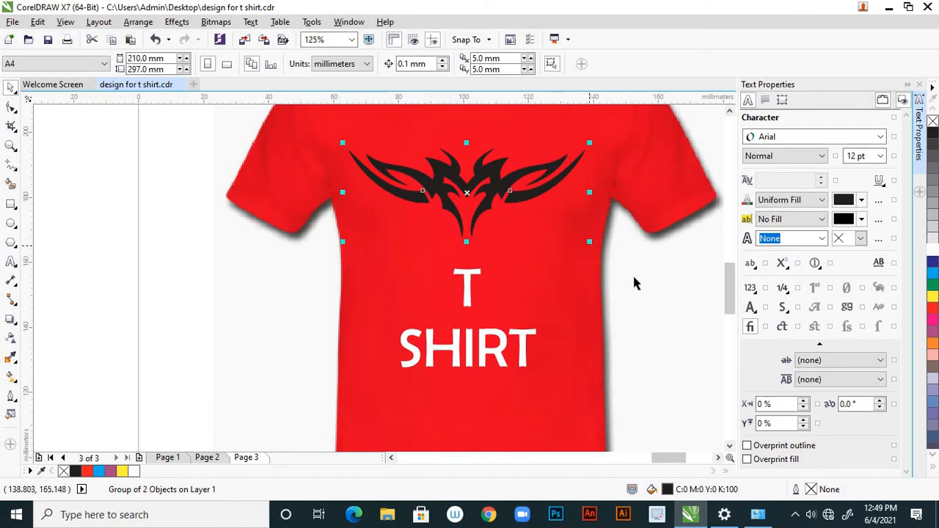
- Try placing a duplicate of the tribal design offset down and left over the original, and undo it
{"action": "scroll", "coordinate": [595, 256], "scroll_direction": "down", "scroll_amount": 1}
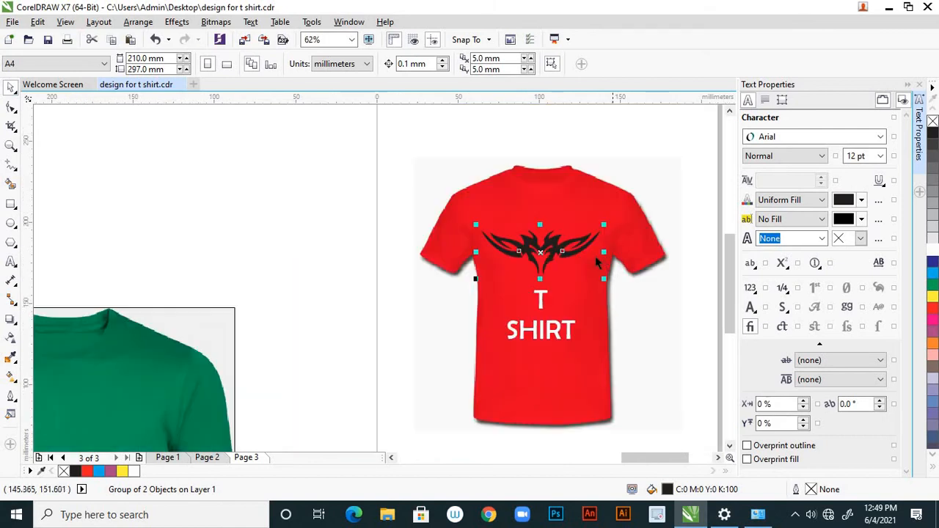
{"action": "scroll", "coordinate": [579, 253], "scroll_direction": "up", "scroll_amount": 2}
{"action": "left_click_drag", "start_coordinate": [568, 251], "coordinate": [547, 266]}
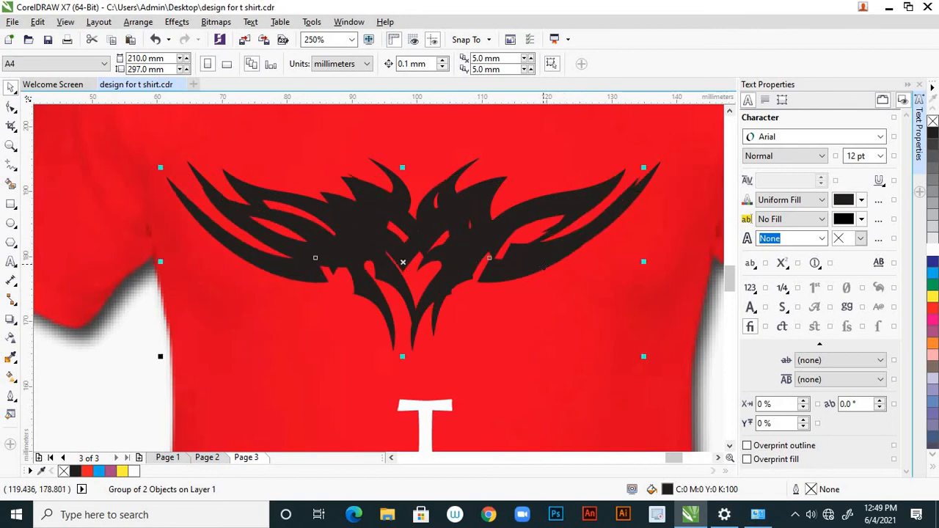
{"action": "key", "text": "ctrl+z"}
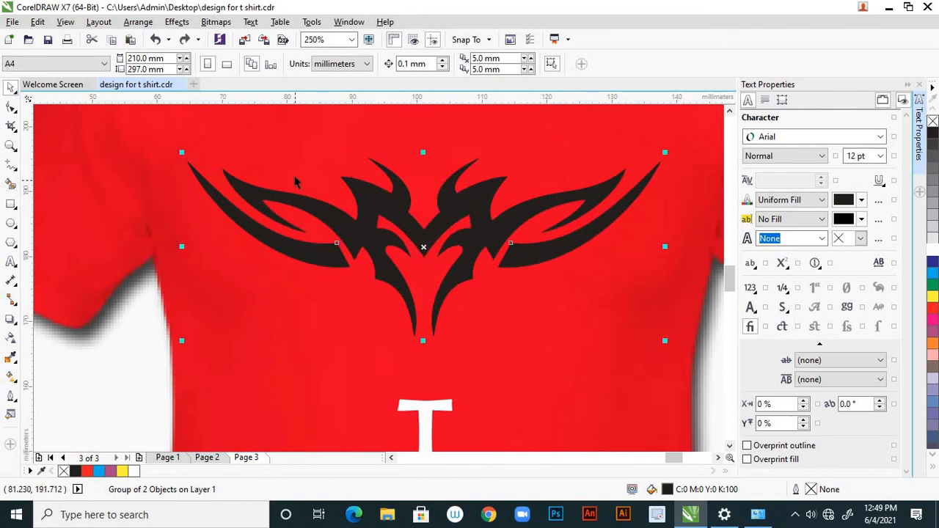
- Lock the red T-shirt image so that it cannot be selected together with the tribal design
{"action": "scroll", "coordinate": [396, 183], "scroll_direction": "down", "scroll_amount": 1}
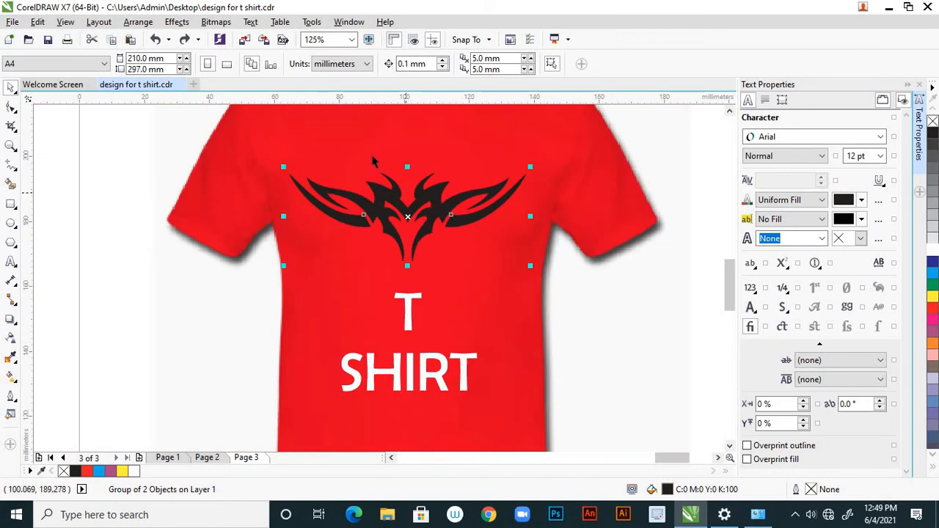
{"action": "right_click", "coordinate": [238, 126]}
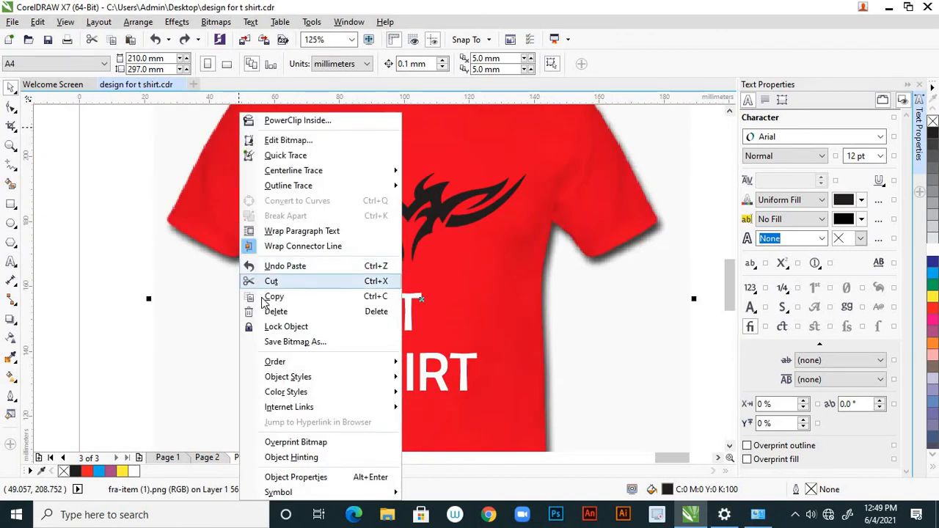
{"action": "left_click", "coordinate": [275, 326]}
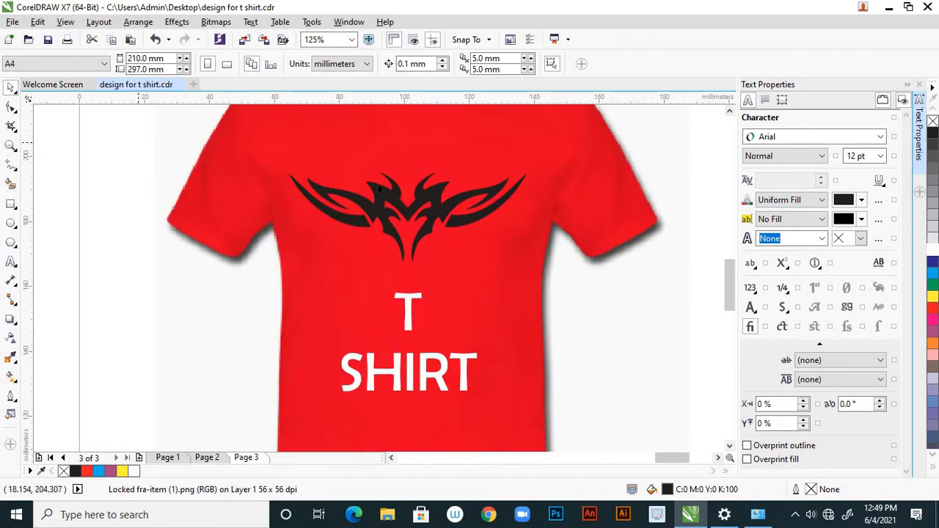
{"action": "left_click_drag", "start_coordinate": [396, 152], "coordinate": [511, 258]}
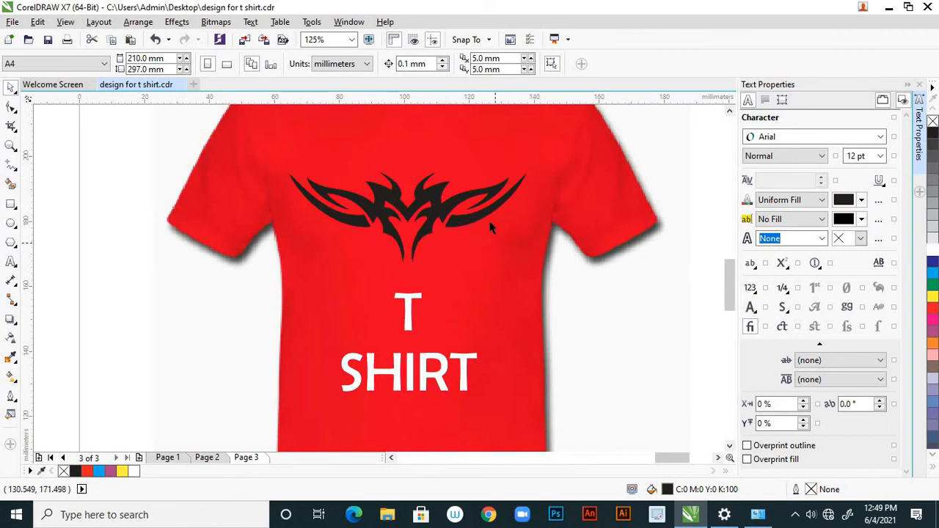
{"action": "left_click", "coordinate": [492, 211]}
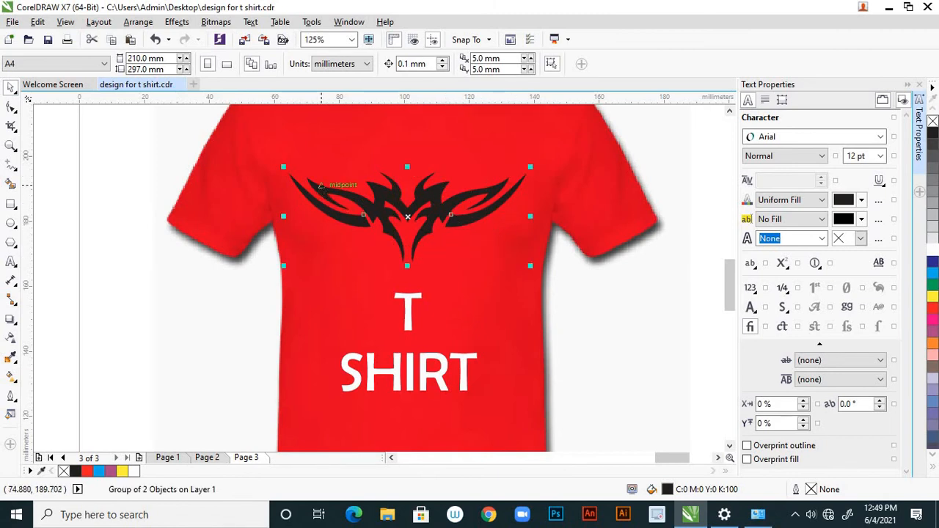
{"action": "key", "text": "Escape"}
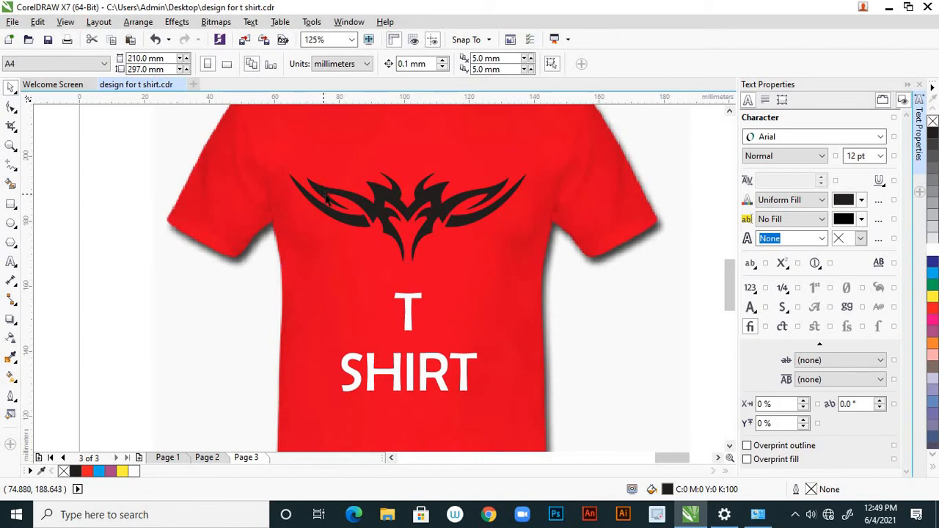
{"action": "left_click", "coordinate": [327, 189]}
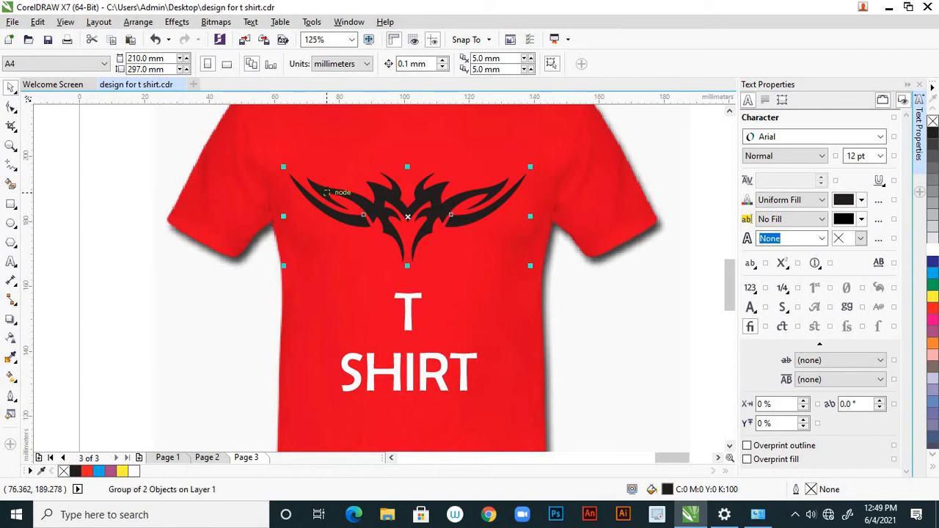
{"action": "left_click", "coordinate": [178, 22]}
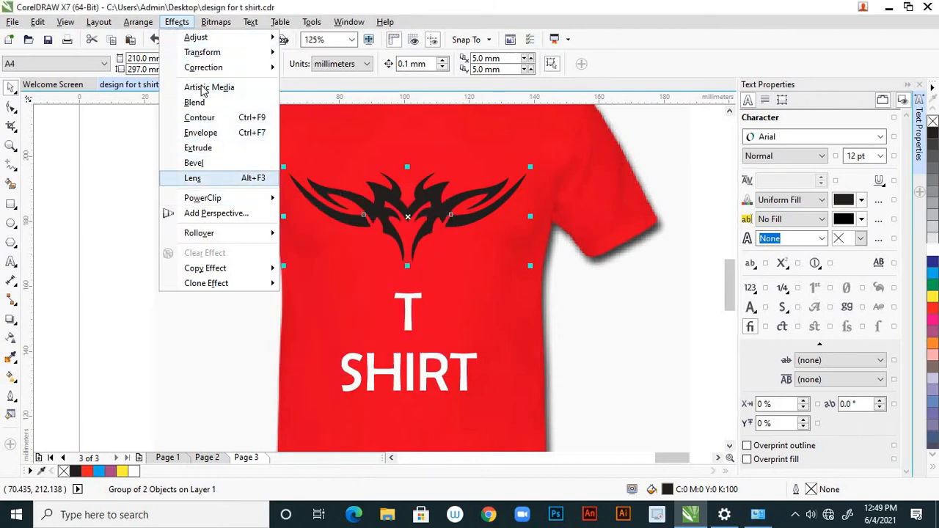
{"action": "mouse_move", "coordinate": [216, 27]}
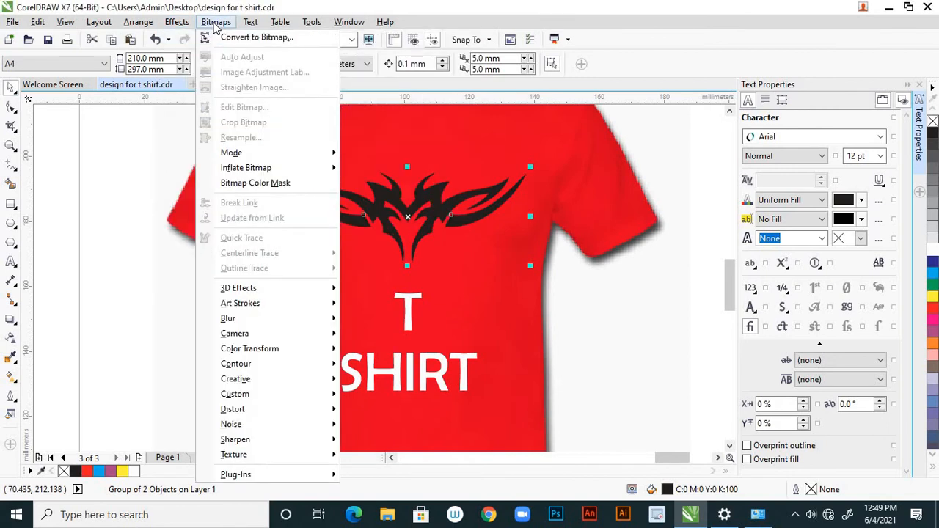
{"action": "mouse_move", "coordinate": [180, 24]}
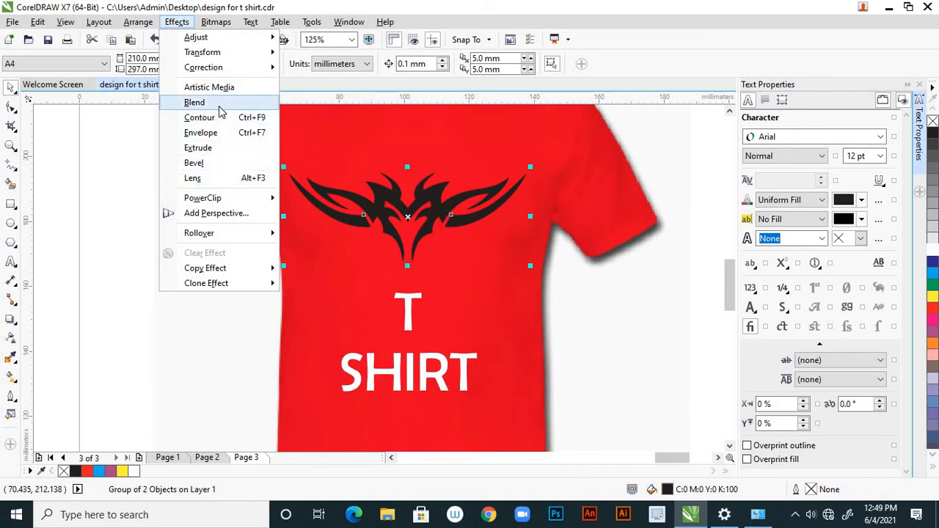
{"action": "mouse_move", "coordinate": [143, 27]}
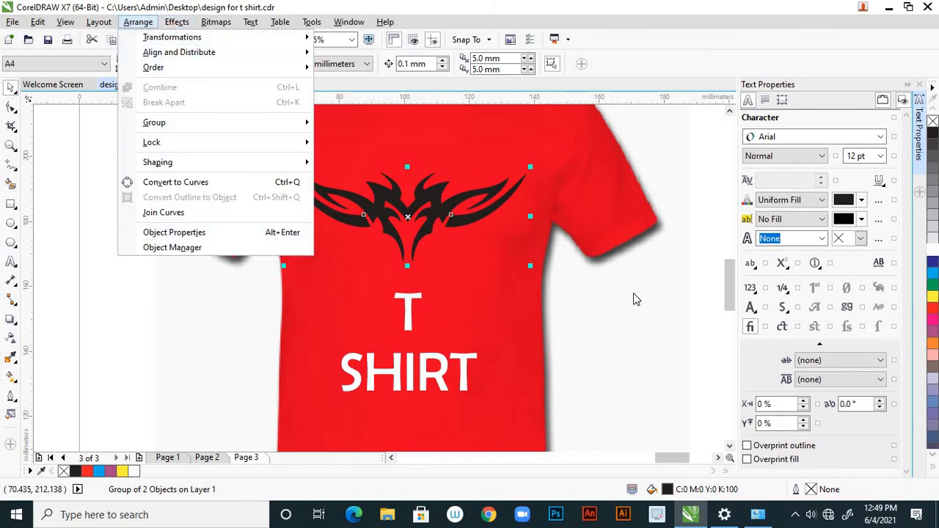
{"action": "left_click", "coordinate": [381, 92]}
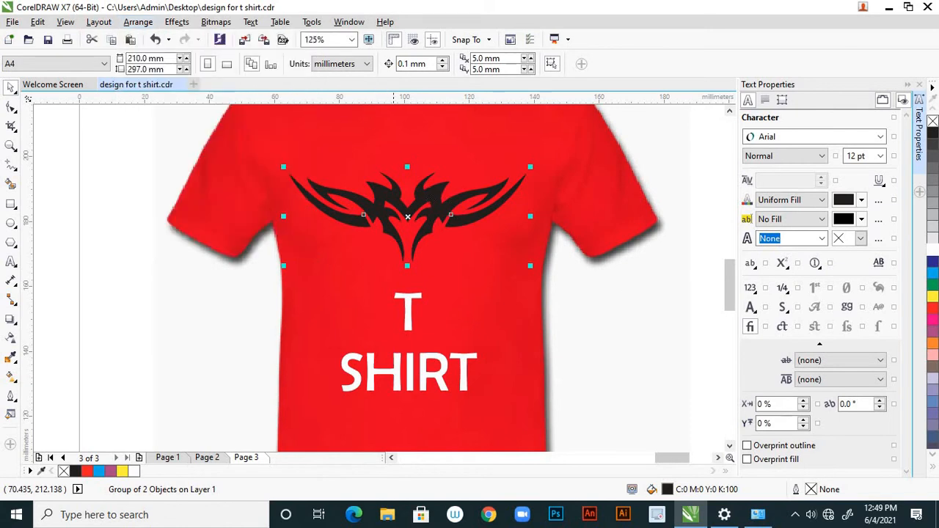
- Try placing a duplicate of the tribal design offset down and right over the original, select both, and undo the duplicate
{"action": "left_click_drag", "start_coordinate": [441, 191], "coordinate": [506, 213]}
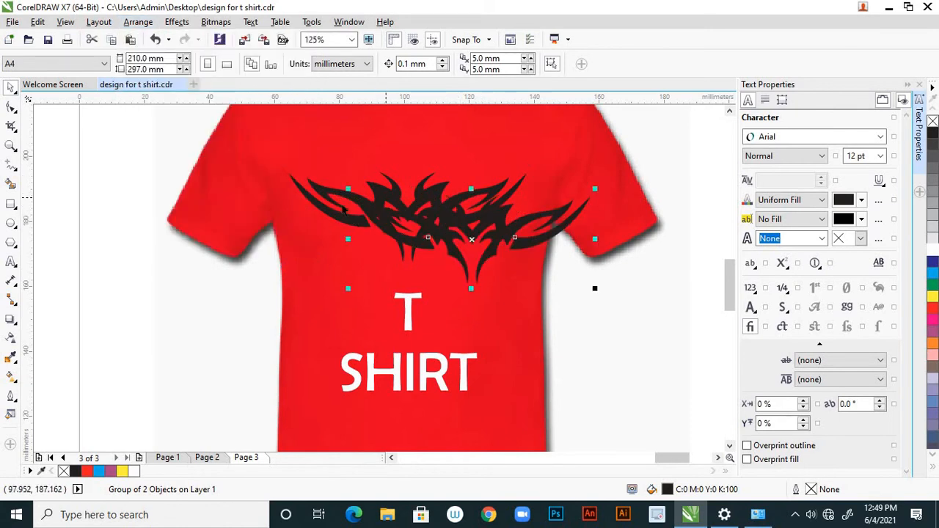
{"action": "left_click", "coordinate": [325, 195]}
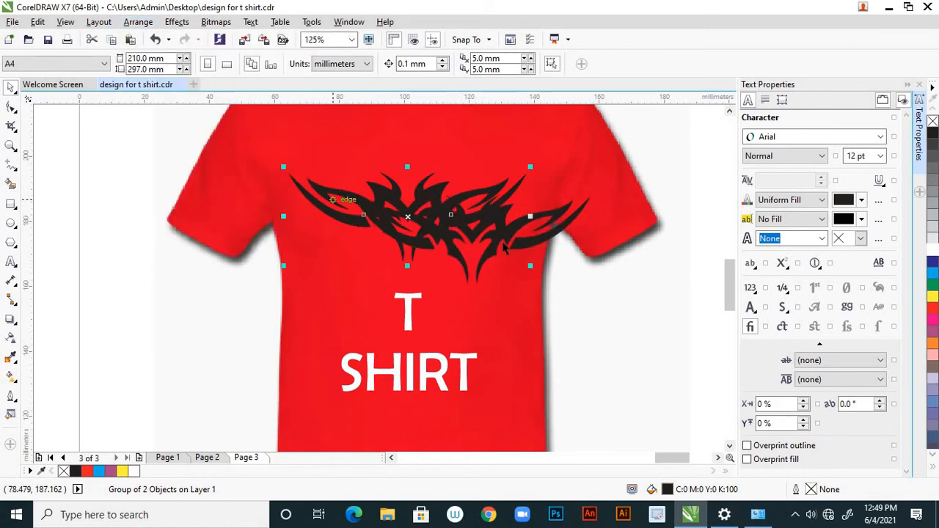
{"action": "left_click", "coordinate": [571, 216], "text": "shift"}
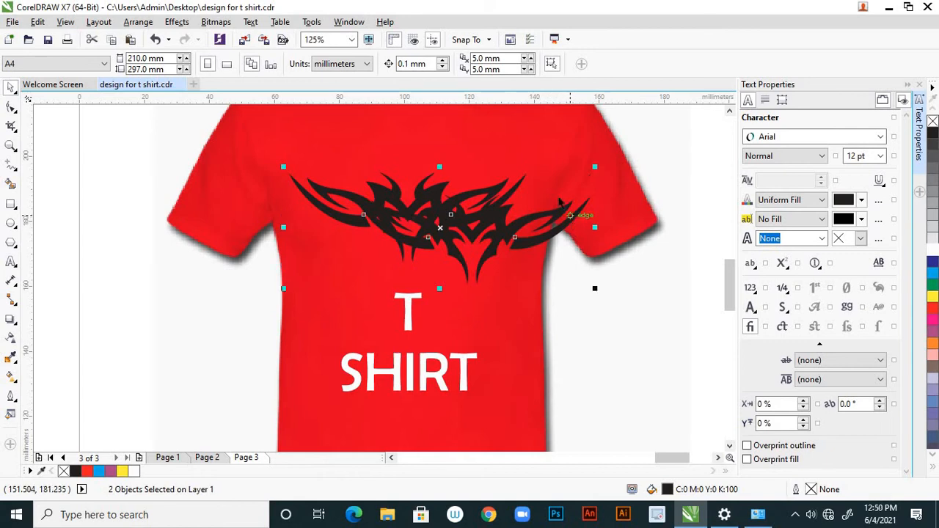
{"action": "left_click", "coordinate": [179, 24]}
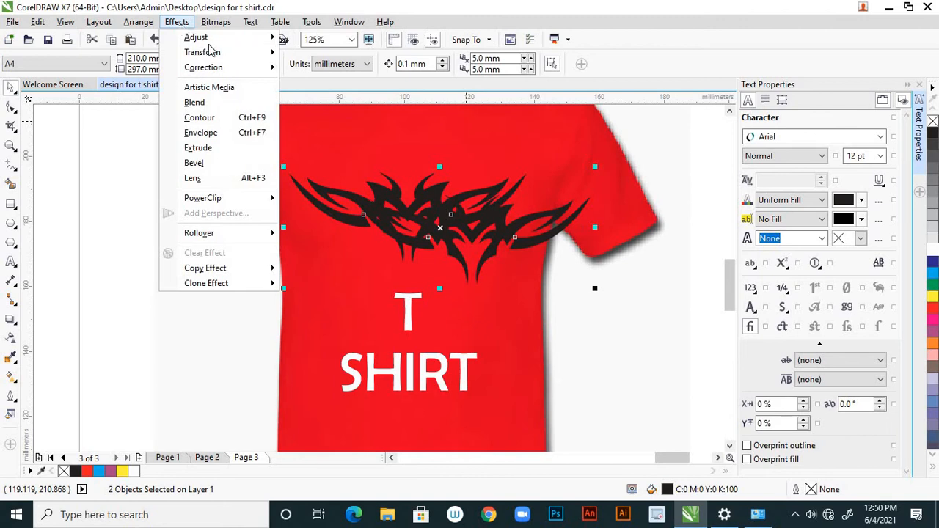
{"action": "mouse_move", "coordinate": [228, 67]}
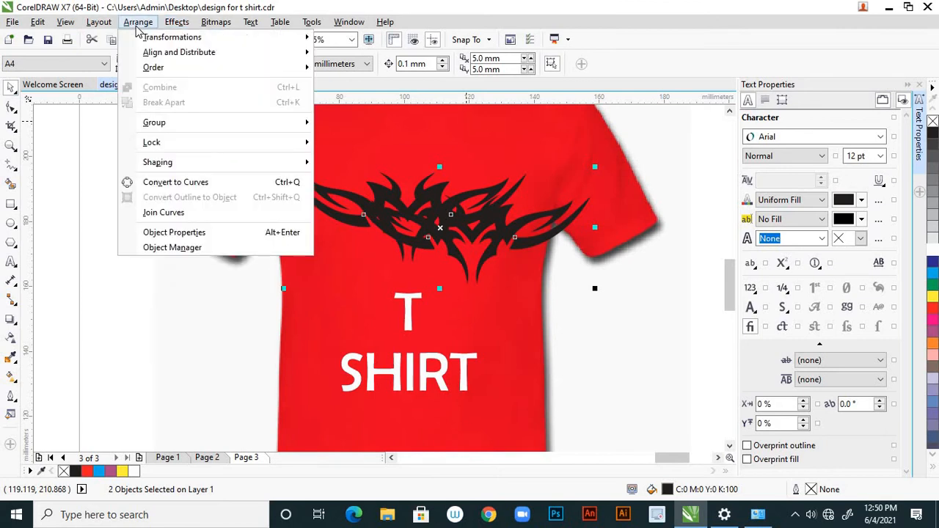
{"action": "mouse_move", "coordinate": [177, 22]}
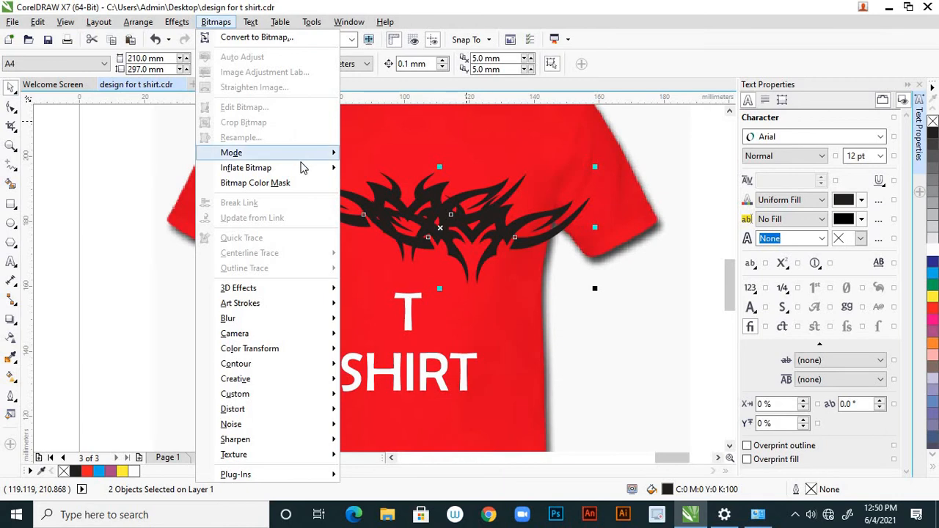
{"action": "mouse_move", "coordinate": [253, 23]}
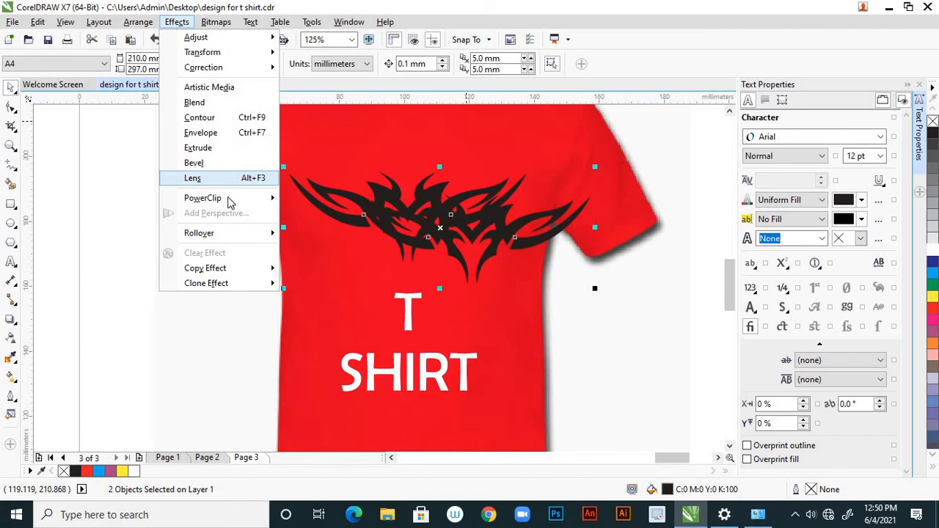
{"action": "mouse_move", "coordinate": [137, 28]}
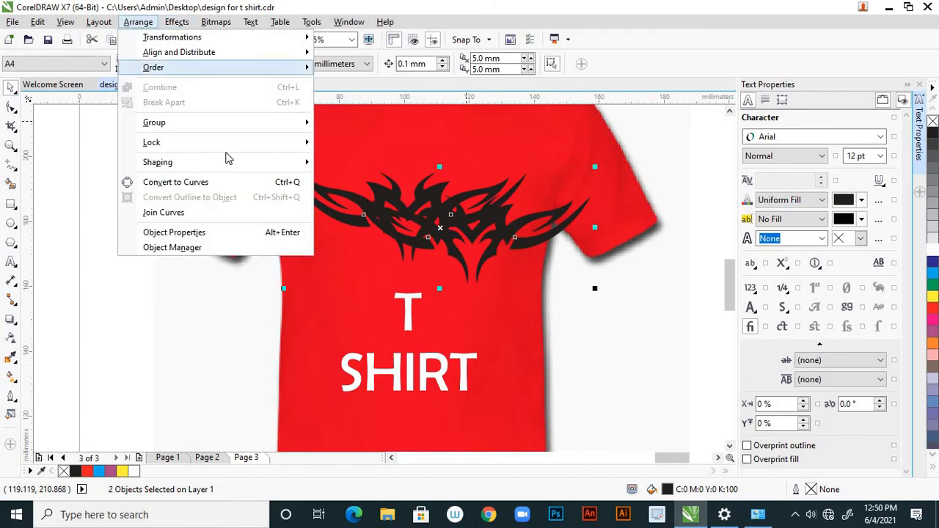
{"action": "mouse_move", "coordinate": [239, 172]}
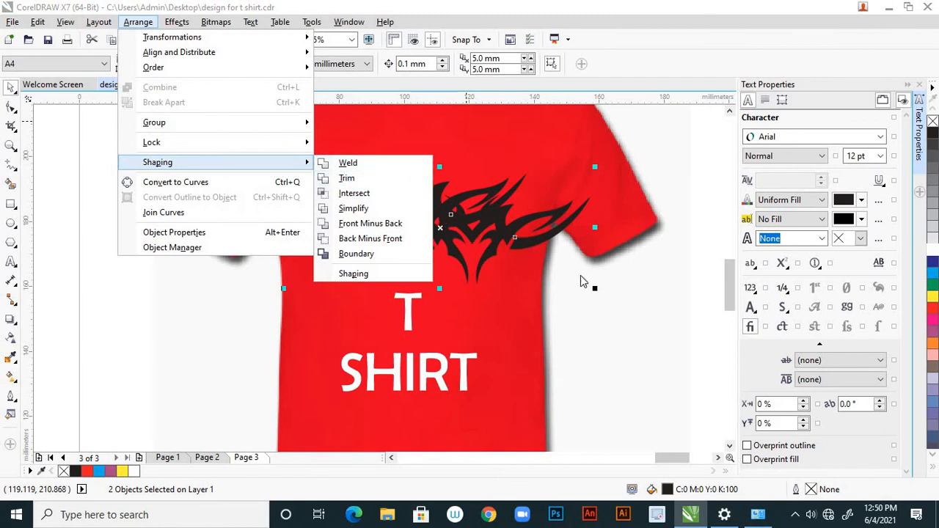
{"action": "left_click", "coordinate": [579, 254]}
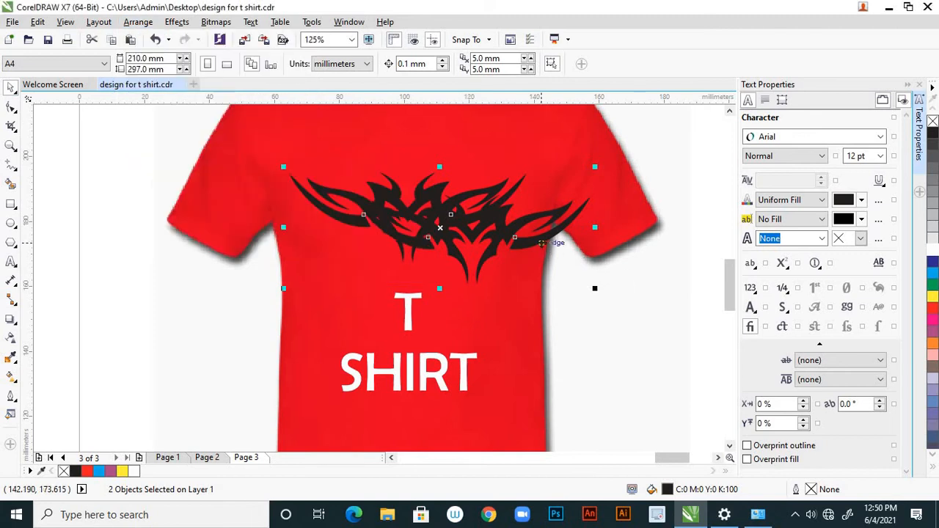
{"action": "key", "text": "ctrl+z"}
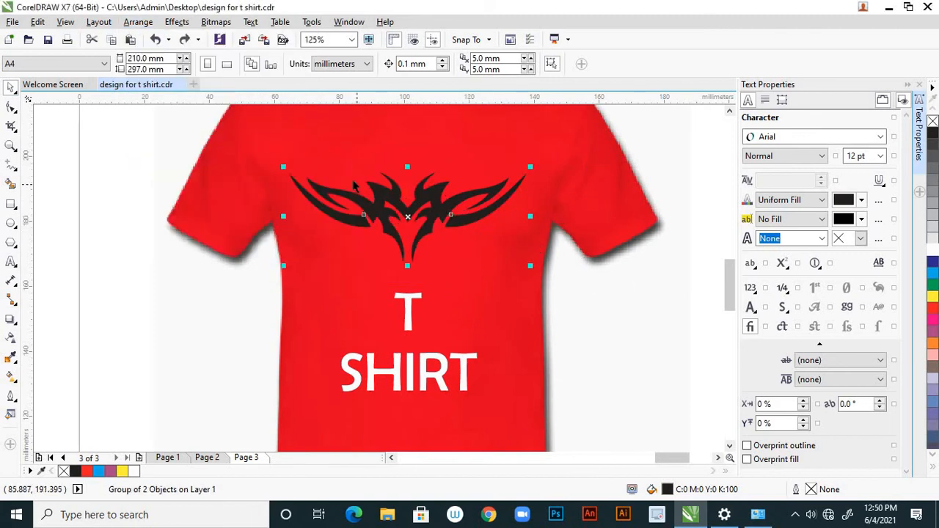
- Create a Boundary curve around the grouped tribal design on the red shirt
{"action": "left_click", "coordinate": [137, 24]}
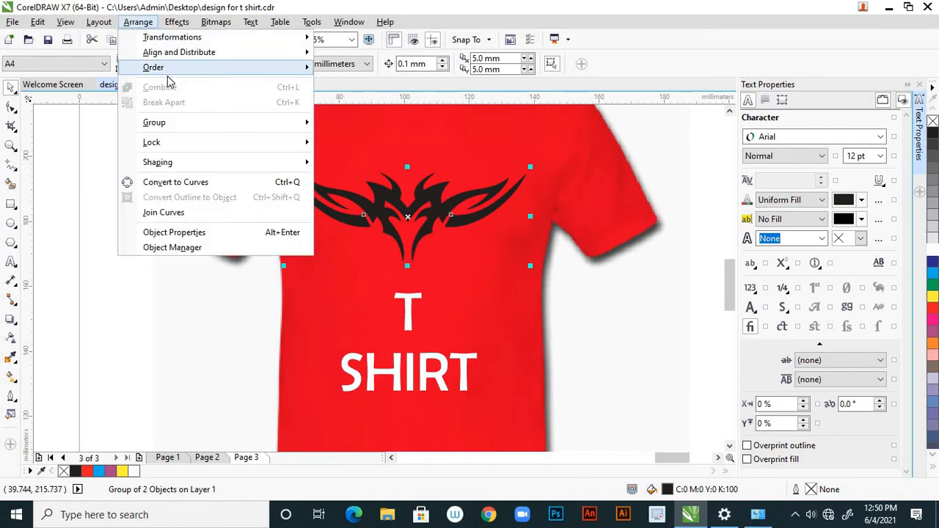
{"action": "mouse_move", "coordinate": [306, 167]}
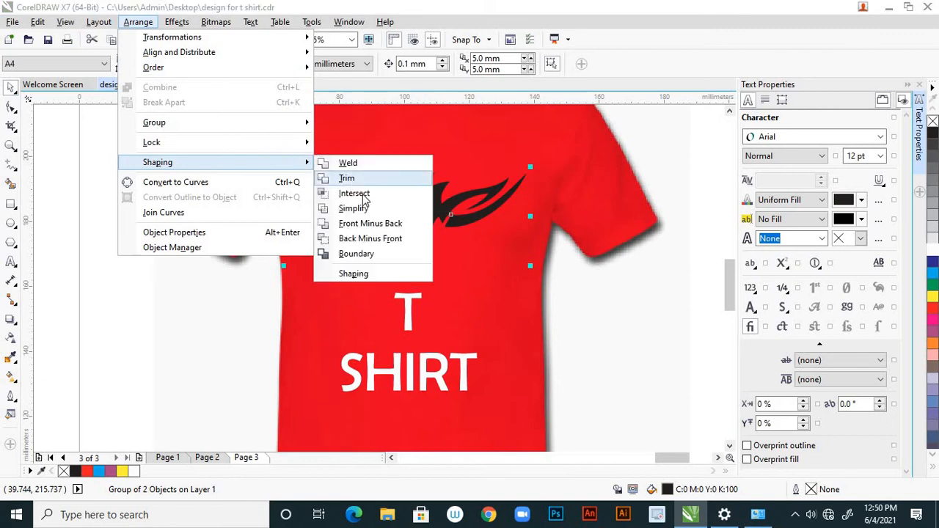
{"action": "left_click", "coordinate": [357, 254]}
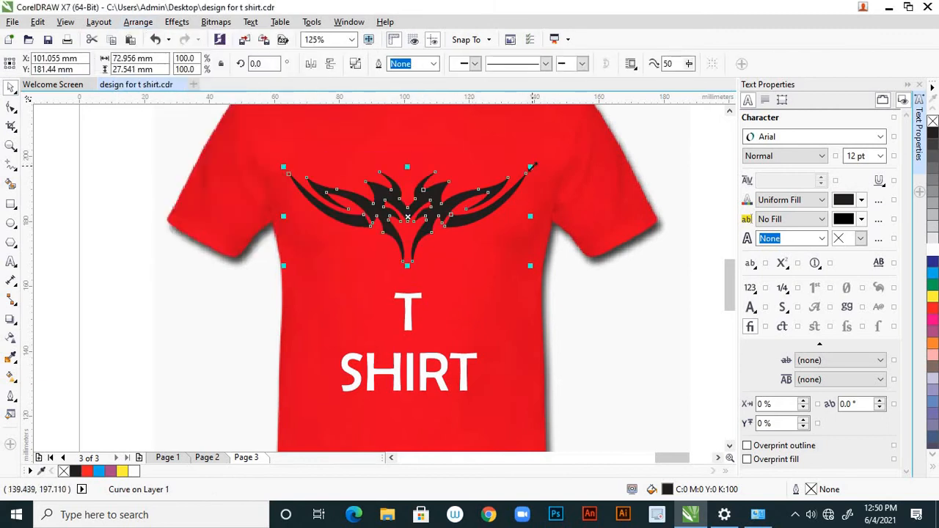
- Enlarge the tribal design's boundary curve about its center to about 122.6% and fill it white
{"action": "left_click_drag", "start_coordinate": [531, 167], "coordinate": [560, 157]}
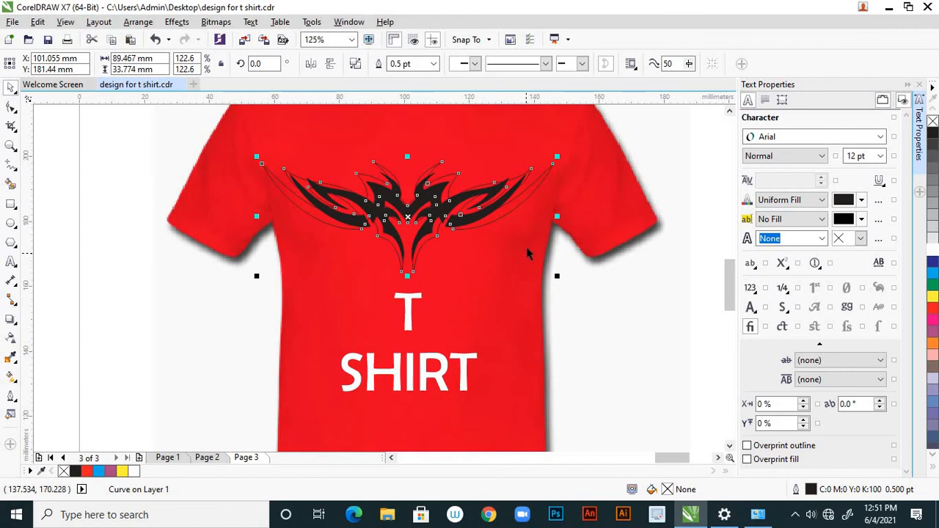
{"action": "left_click", "coordinate": [932, 250]}
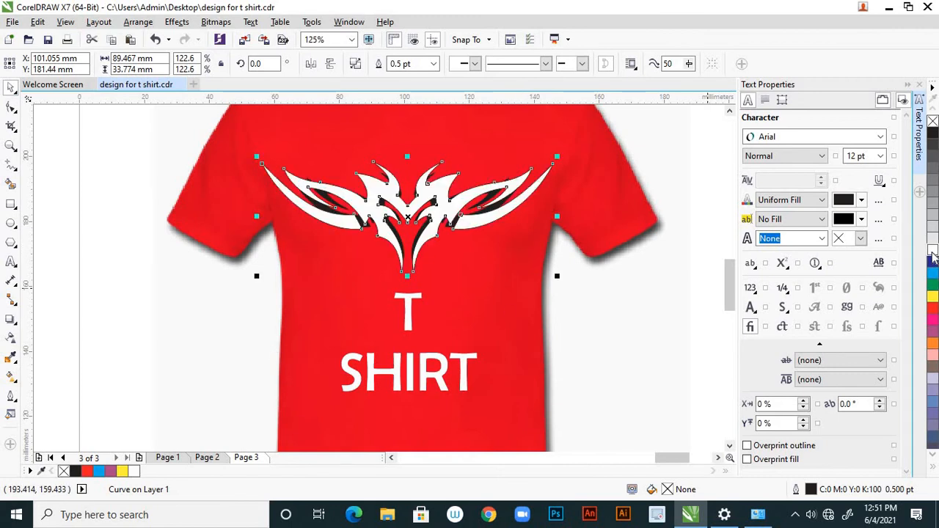
{"action": "left_click", "coordinate": [618, 307]}
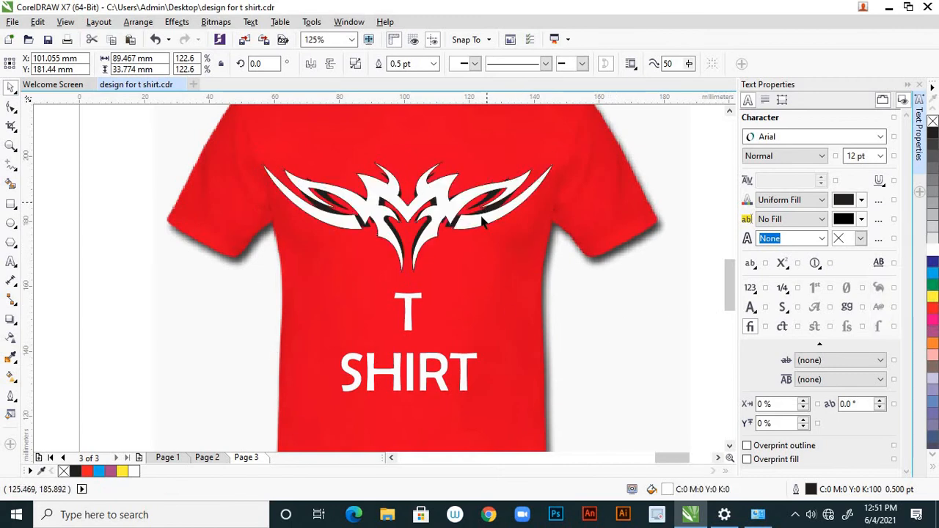
- Group the white boundary curve with the black tribal design beneath it
{"action": "scroll", "coordinate": [490, 230], "scroll_direction": "down", "scroll_amount": 2}
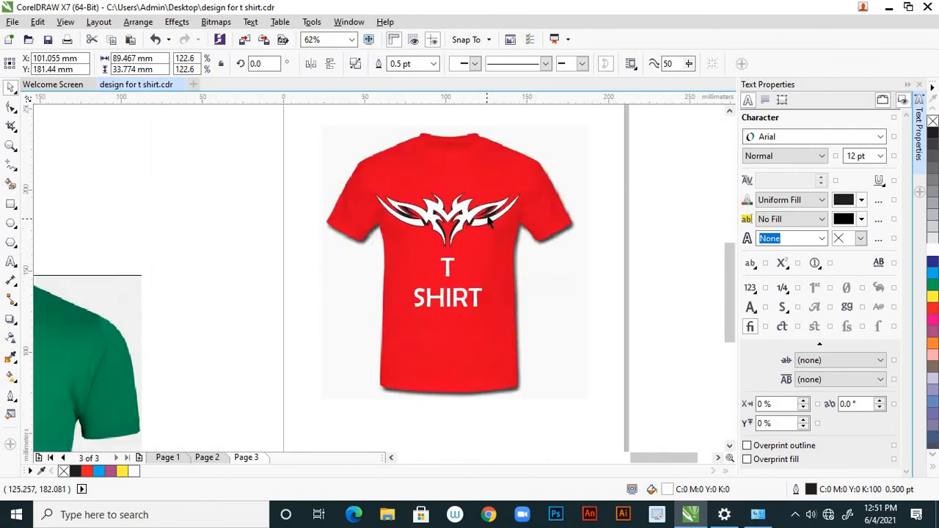
{"action": "scroll", "coordinate": [489, 225], "scroll_direction": "up", "scroll_amount": 1}
{"action": "scroll", "coordinate": [492, 234], "scroll_direction": "up", "scroll_amount": 1}
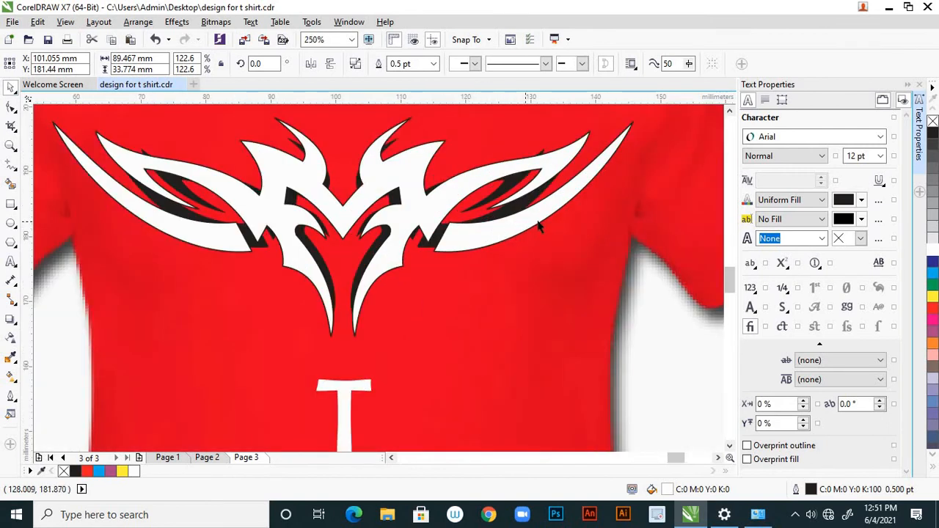
{"action": "left_click", "coordinate": [520, 213]}
{"action": "scroll", "coordinate": [516, 213], "scroll_direction": "up", "scroll_amount": 1}
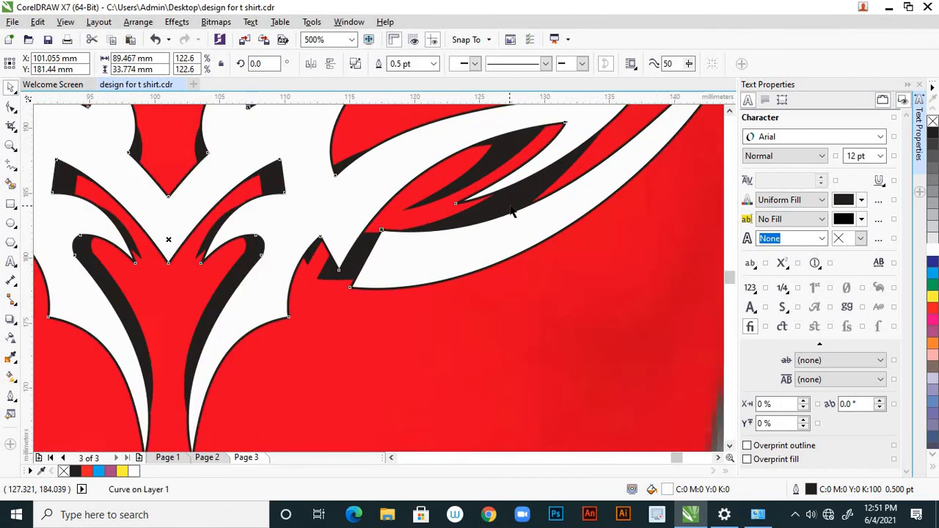
{"action": "left_click", "coordinate": [513, 211], "text": "shift"}
{"action": "scroll", "coordinate": [510, 211], "scroll_direction": "down", "scroll_amount": 2}
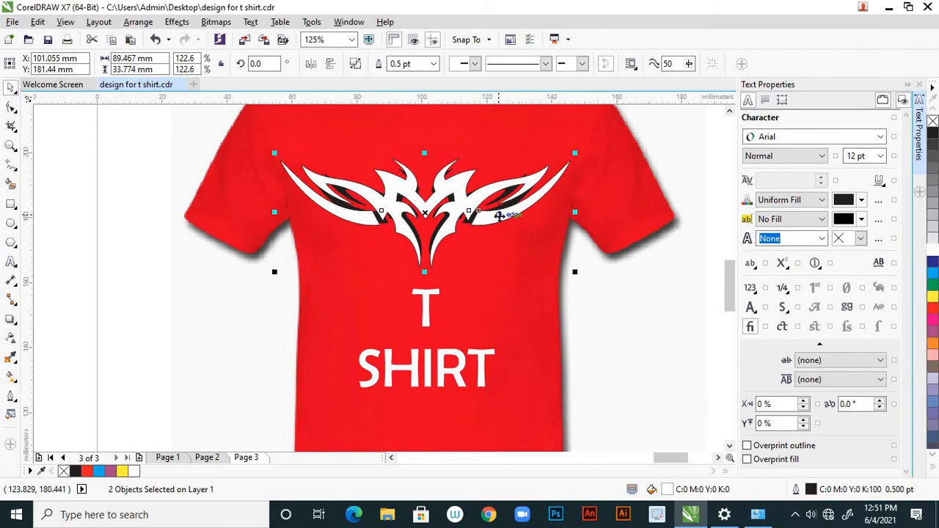
{"action": "right_click", "coordinate": [499, 214]}
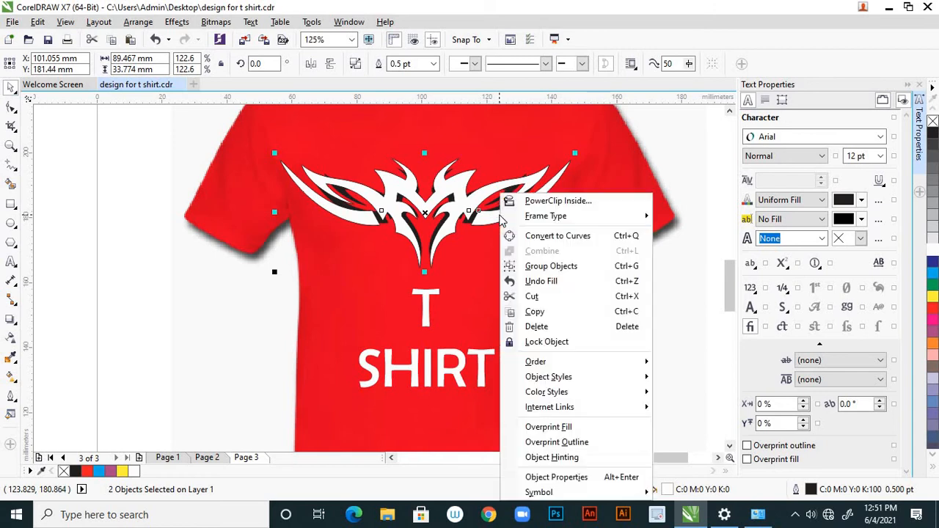
{"action": "left_click", "coordinate": [579, 267]}
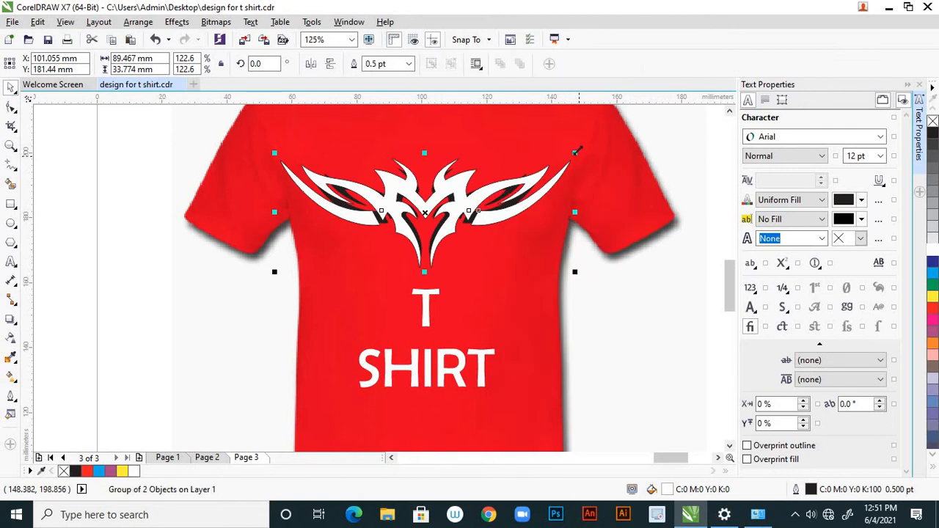
- Try shrinking the white tribal design group about its center to about 67% and undo the resize
{"action": "left_click_drag", "start_coordinate": [576, 152], "coordinate": [564, 167]}
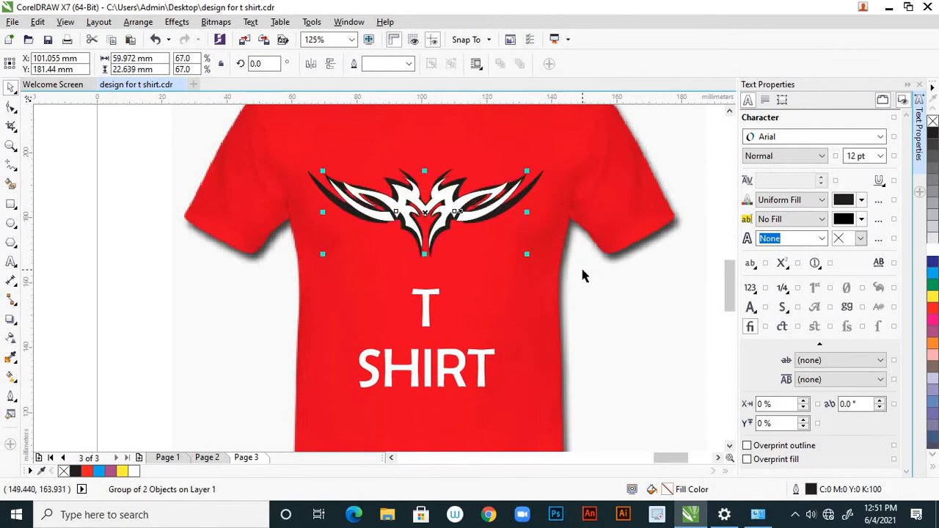
{"action": "scroll", "coordinate": [502, 260], "scroll_direction": "down", "scroll_amount": 2}
{"action": "scroll", "coordinate": [503, 248], "scroll_direction": "up", "scroll_amount": 2}
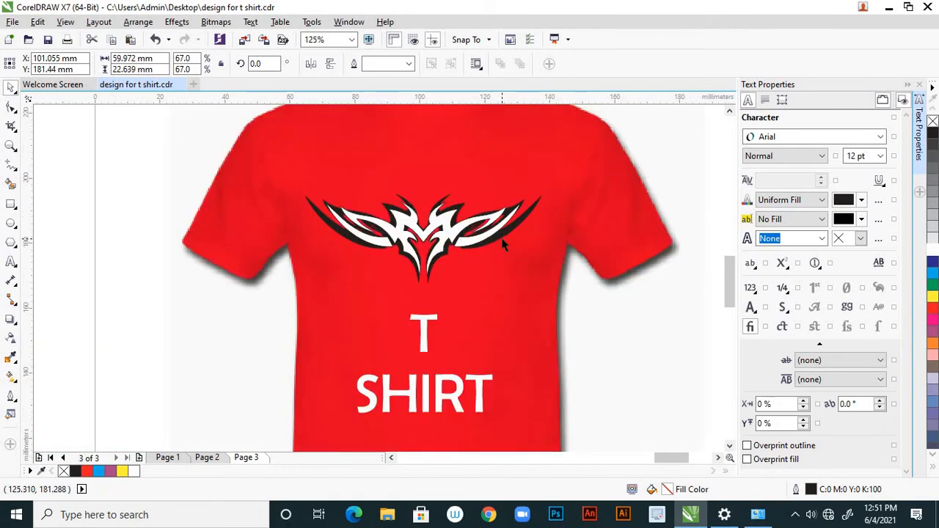
{"action": "key", "text": "ctrl+z"}
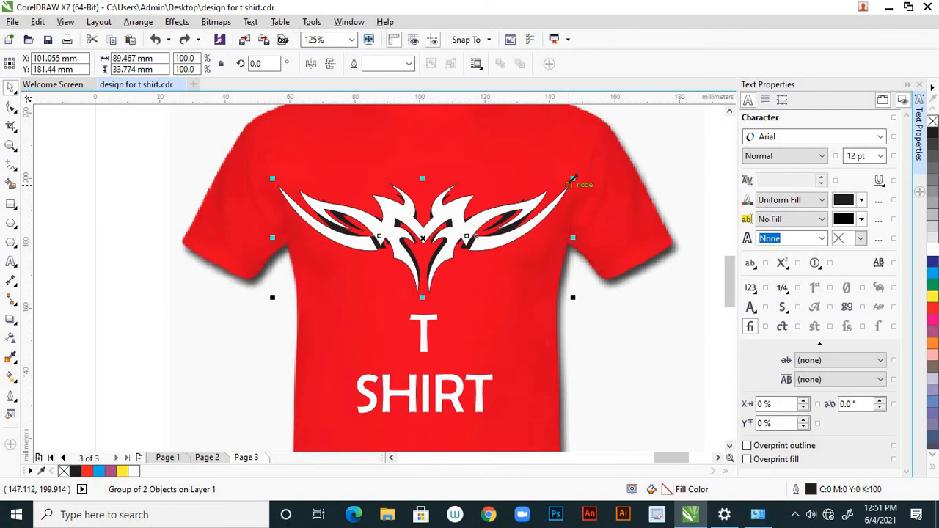
- Shrink the white tribal design group about its center to about 89.9%, about 80.5 mm wide
{"action": "left_click_drag", "start_coordinate": [572, 178], "coordinate": [563, 185]}
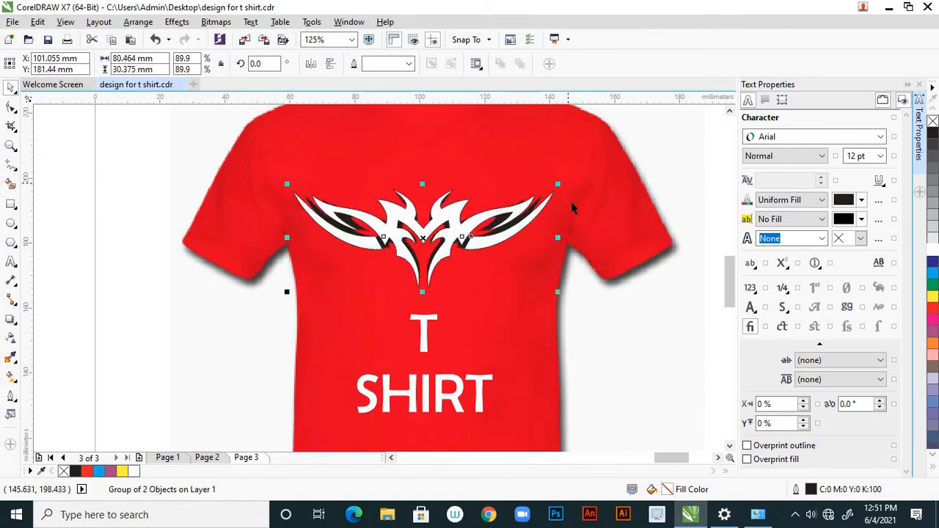
{"action": "scroll", "coordinate": [497, 247], "scroll_direction": "up", "scroll_amount": 3}
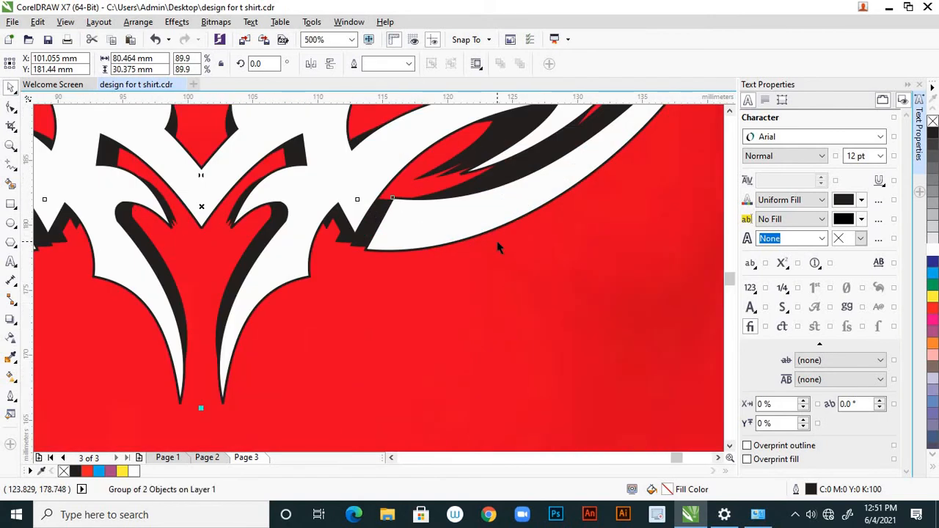
{"action": "scroll", "coordinate": [497, 248], "scroll_direction": "down", "scroll_amount": 2}
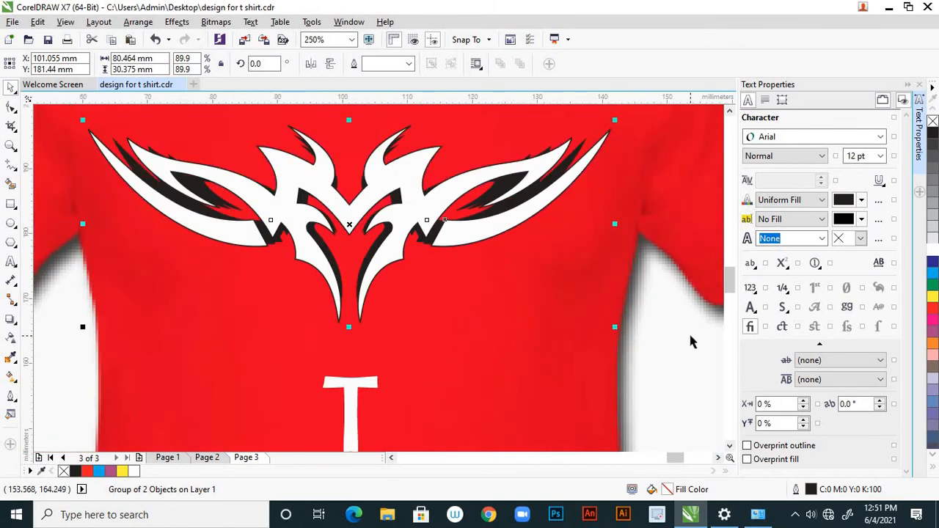
{"action": "left_click", "coordinate": [651, 327]}
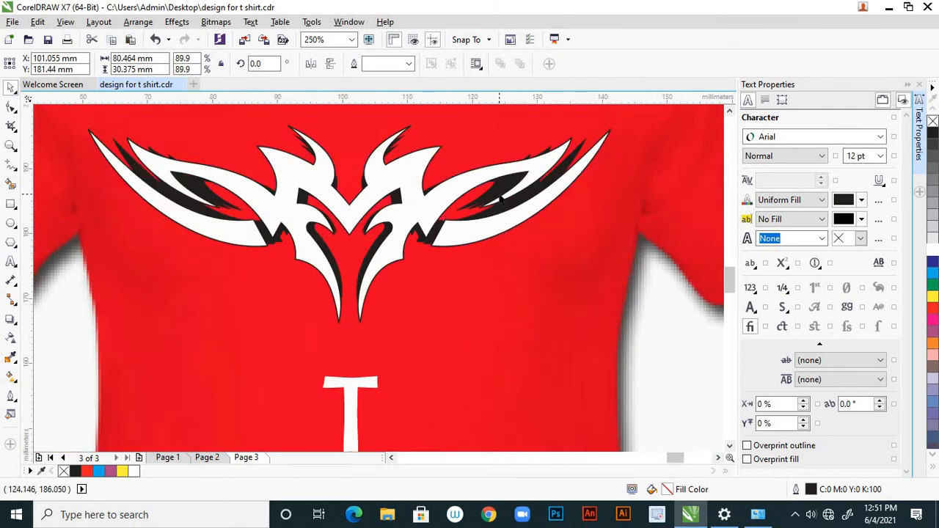
- Select both layered objects of the tribal design on the red shirt and group them
{"action": "left_click_drag", "start_coordinate": [481, 144], "coordinate": [555, 253]}
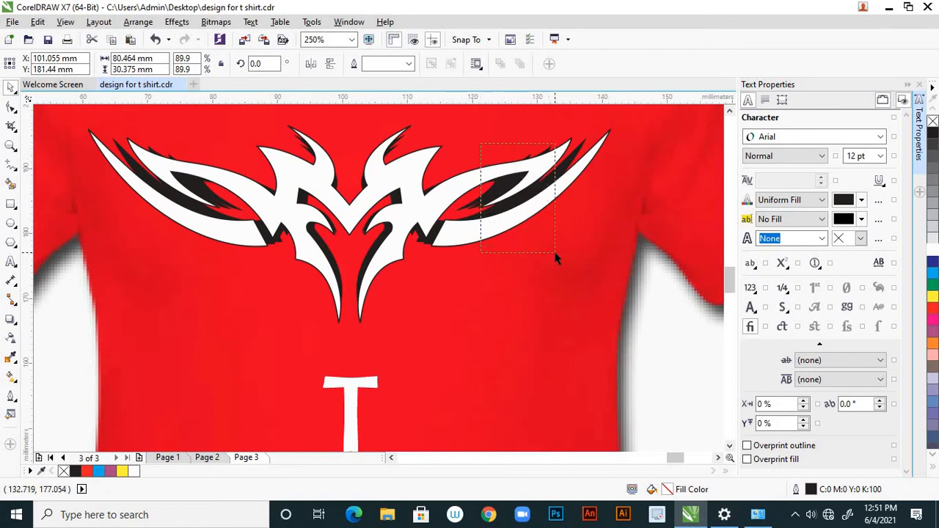
{"action": "left_click", "coordinate": [506, 192]}
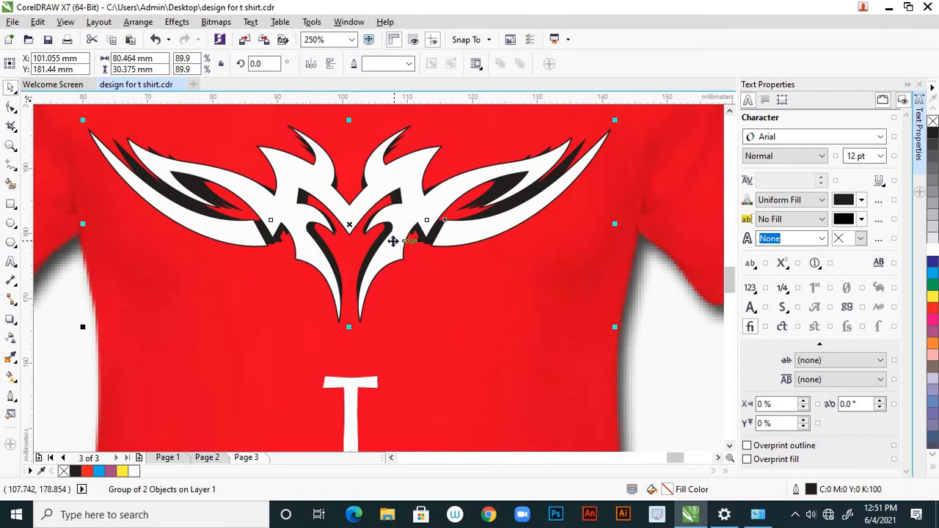
{"action": "key", "text": "Escape"}
{"action": "scroll", "coordinate": [402, 236], "scroll_direction": "down", "scroll_amount": 3}
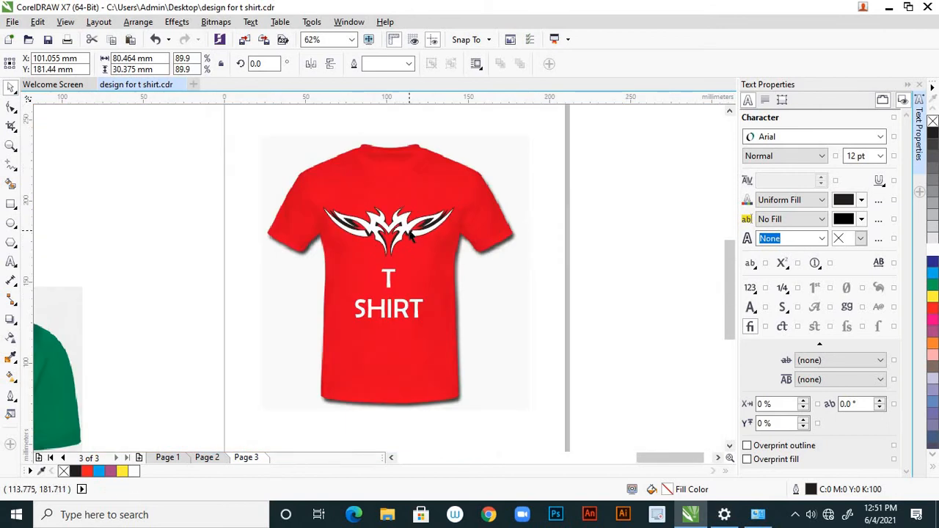
{"action": "scroll", "coordinate": [411, 235], "scroll_direction": "up", "scroll_amount": 3}
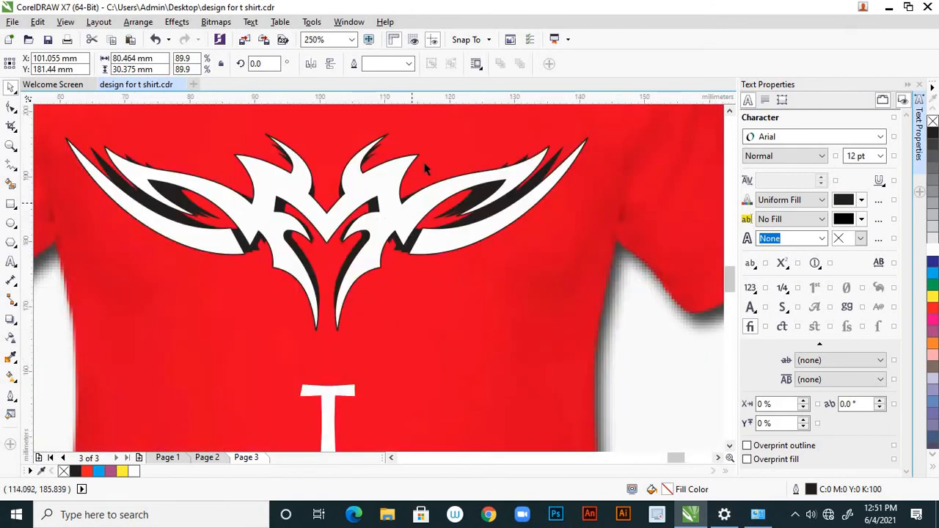
{"action": "left_click", "coordinate": [511, 213]}
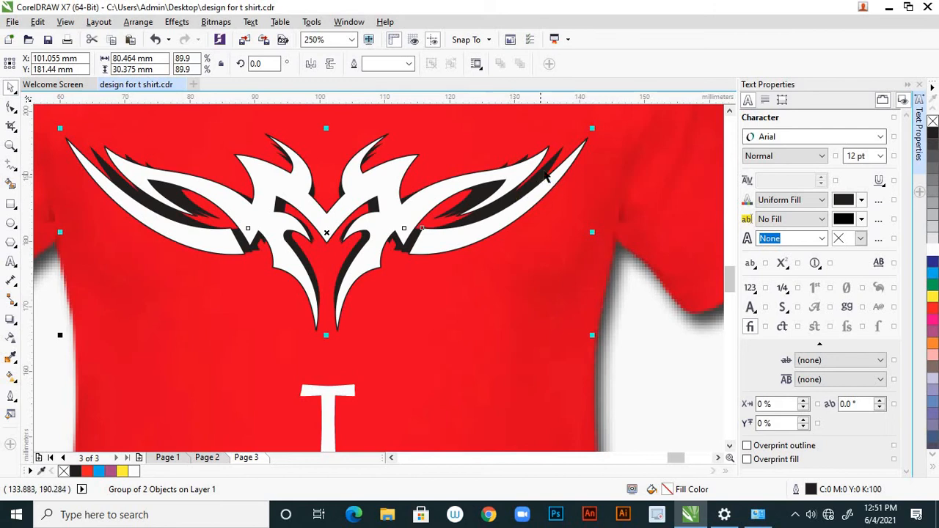
{"action": "key", "text": "ctrl+u"}
{"action": "right_click", "coordinate": [544, 167]}
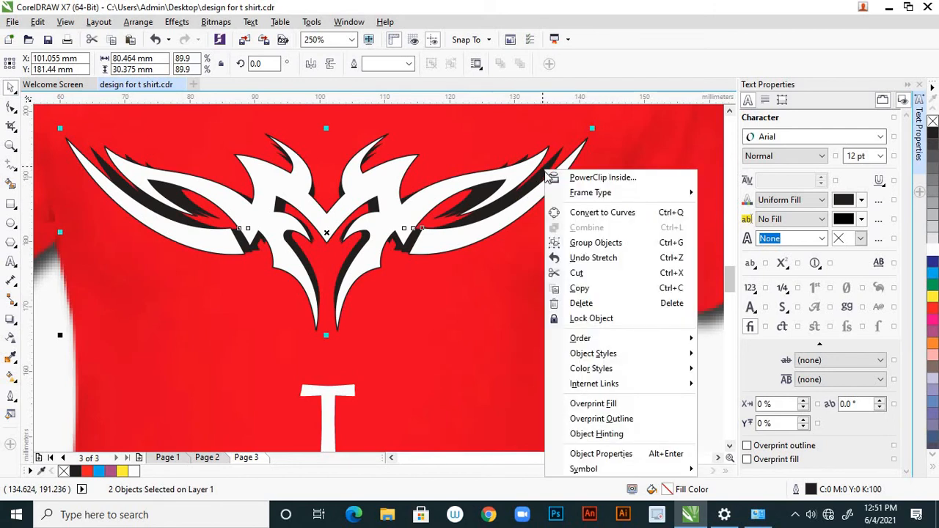
{"action": "left_click", "coordinate": [595, 243]}
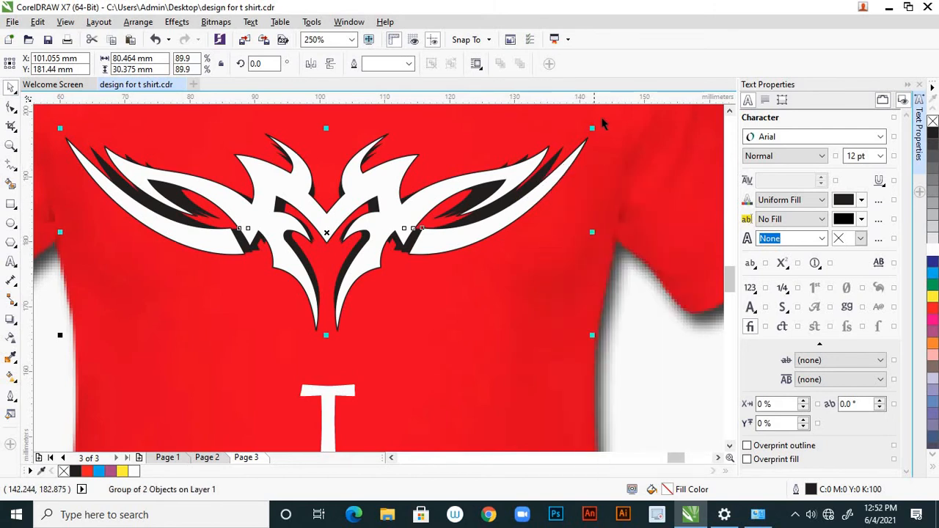
- Try shrinking the grouped tribal design about its center to about 80.6%, undo the resize, and deselect the group
{"action": "left_click_drag", "start_coordinate": [591, 128], "coordinate": [550, 214]}
{"action": "scroll", "coordinate": [541, 218], "scroll_direction": "down", "scroll_amount": 2}
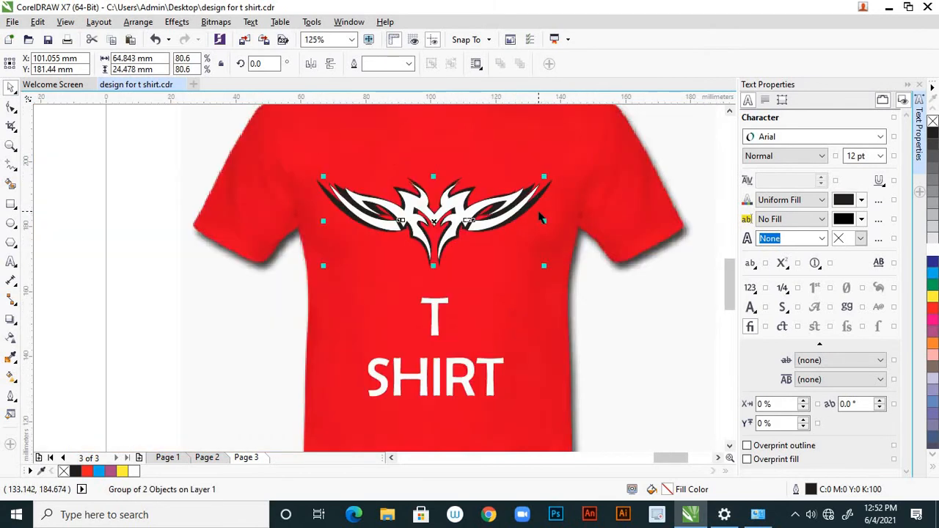
{"action": "key", "text": "ctrl+z"}
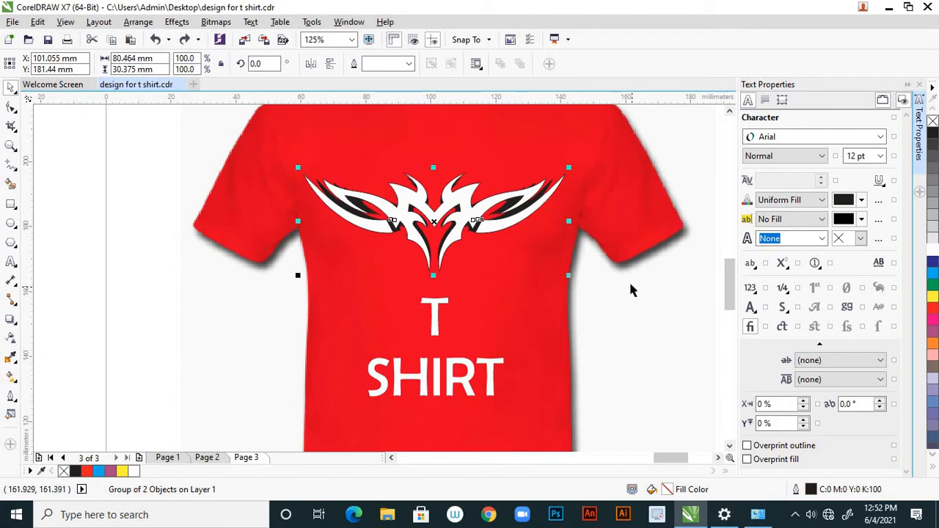
{"action": "left_click", "coordinate": [631, 284]}
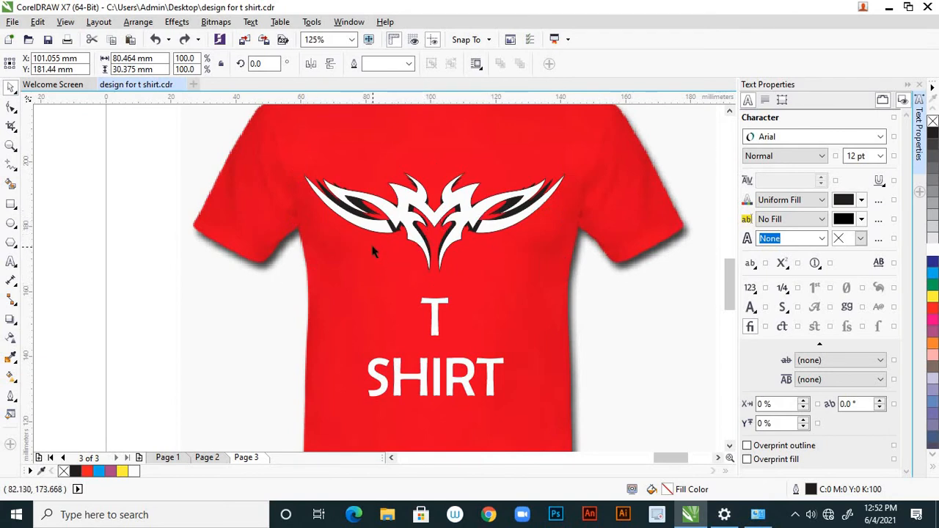
- Examine the layered tribal design up close and check which commands are available for its group
{"action": "left_click_drag", "start_coordinate": [363, 238], "coordinate": [376, 202]}
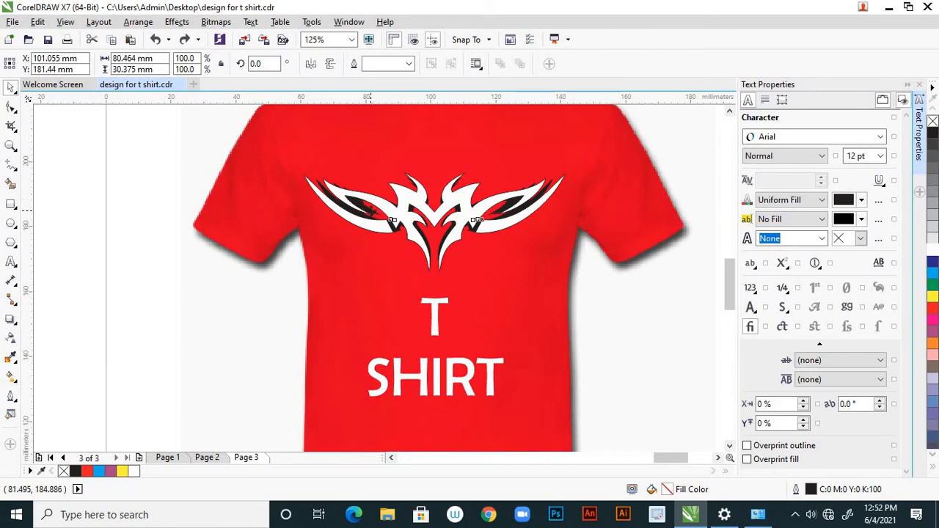
{"action": "left_click", "coordinate": [409, 232]}
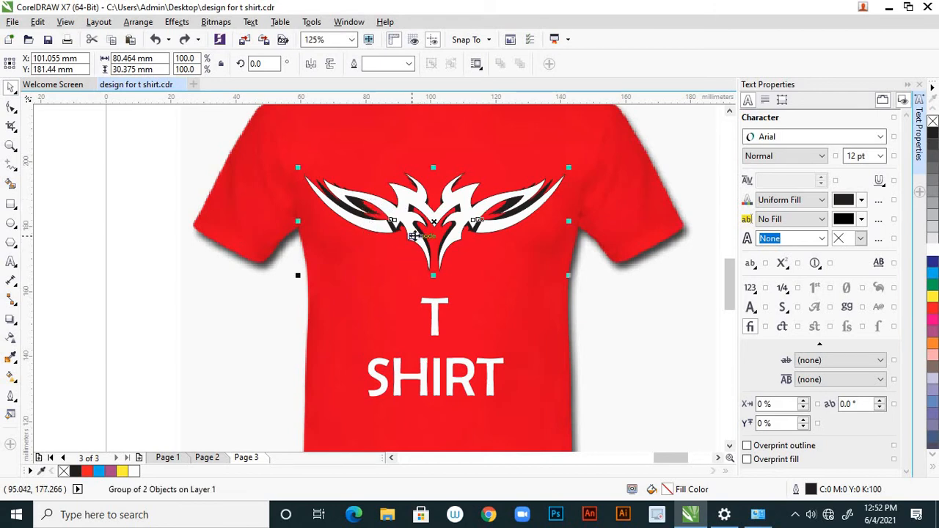
{"action": "right_click", "coordinate": [414, 236]}
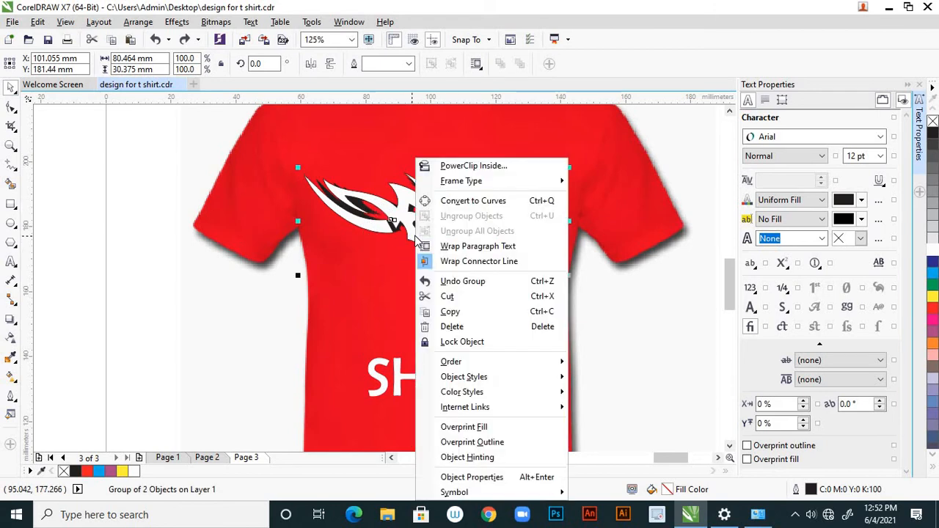
{"action": "left_click", "coordinate": [225, 148]}
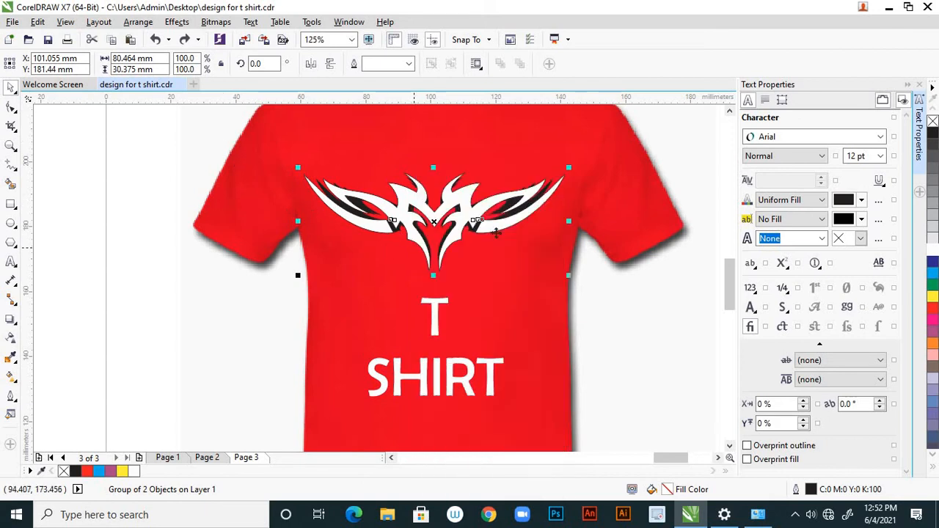
{"action": "scroll", "coordinate": [474, 224], "scroll_direction": "up", "scroll_amount": 2}
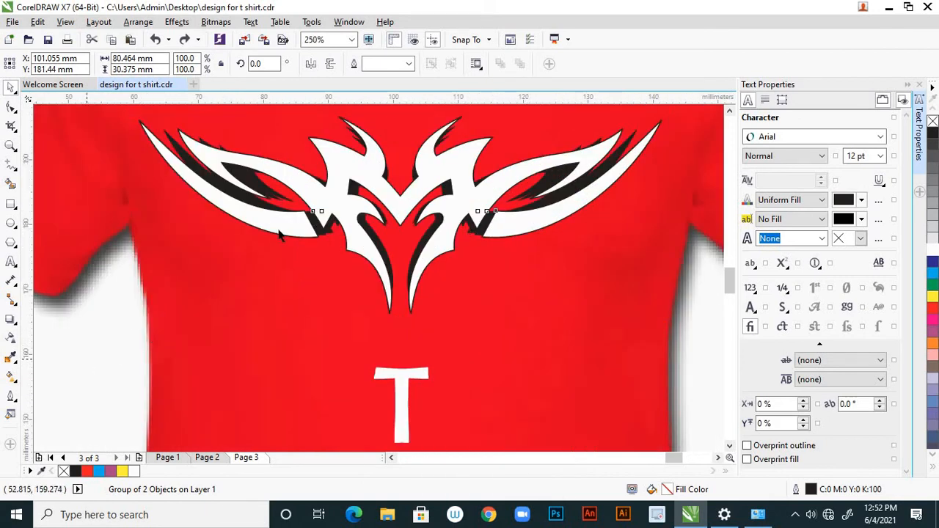
{"action": "left_click", "coordinate": [554, 170]}
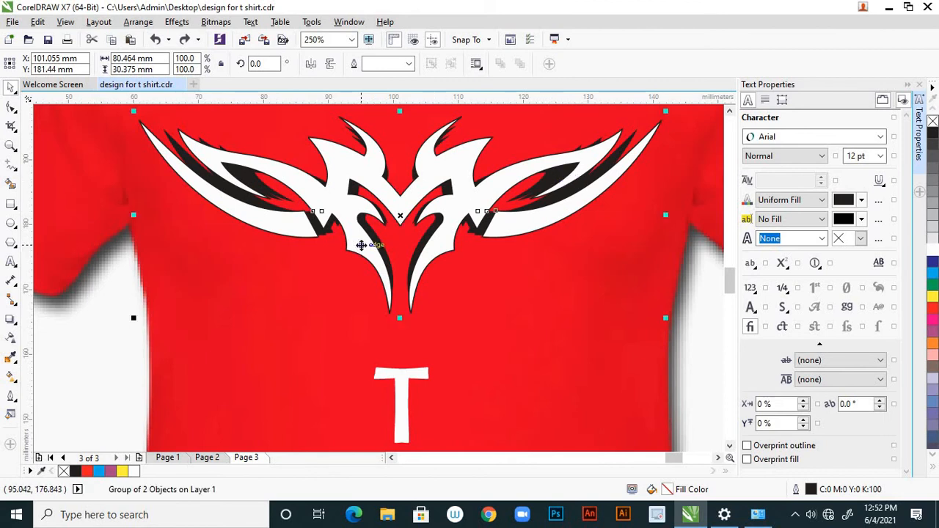
{"action": "key", "text": "Escape"}
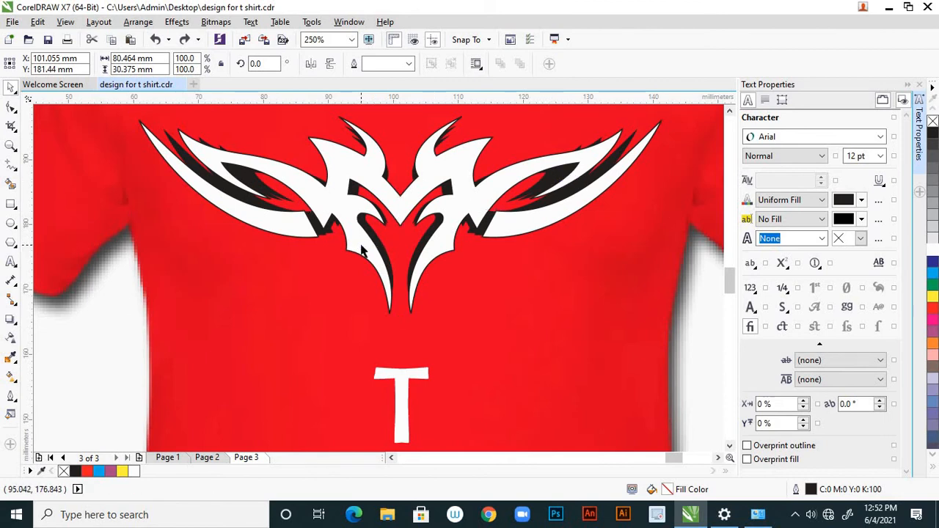
{"action": "right_click", "coordinate": [361, 250]}
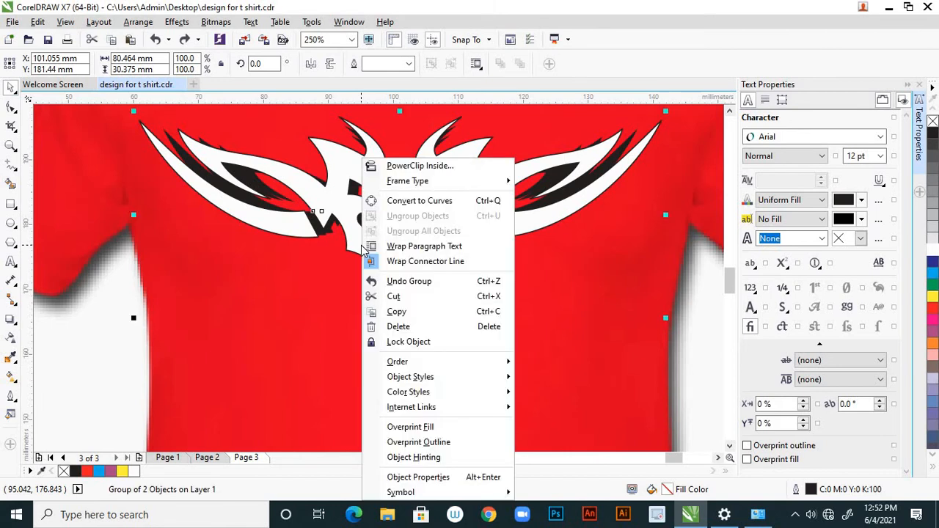
{"action": "key", "text": "Escape"}
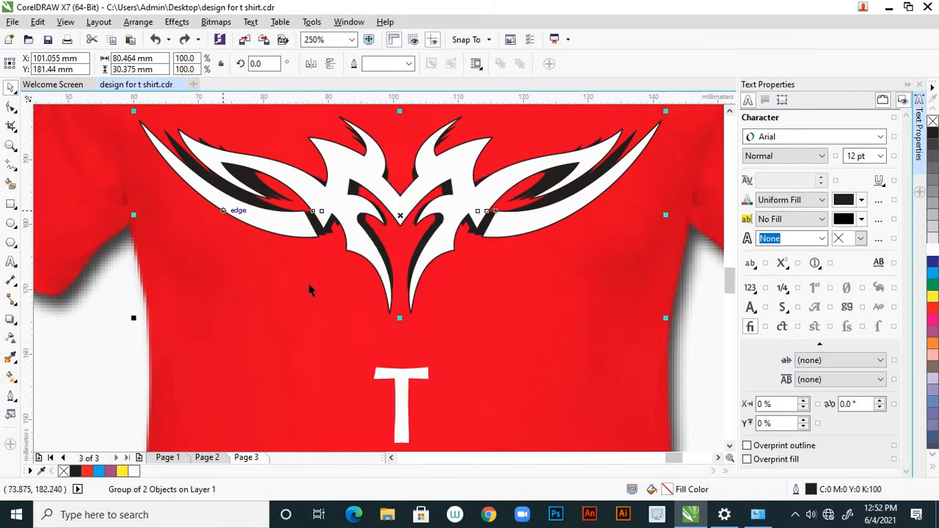
{"action": "scroll", "coordinate": [369, 260], "scroll_direction": "down", "scroll_amount": 5}
{"action": "scroll", "coordinate": [374, 256], "scroll_direction": "up", "scroll_amount": 5}
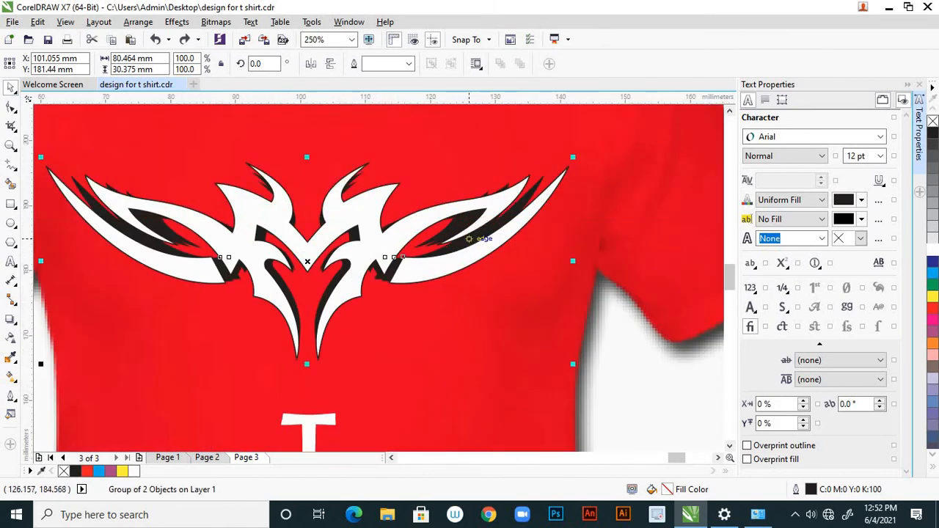
{"action": "left_click", "coordinate": [556, 192]}
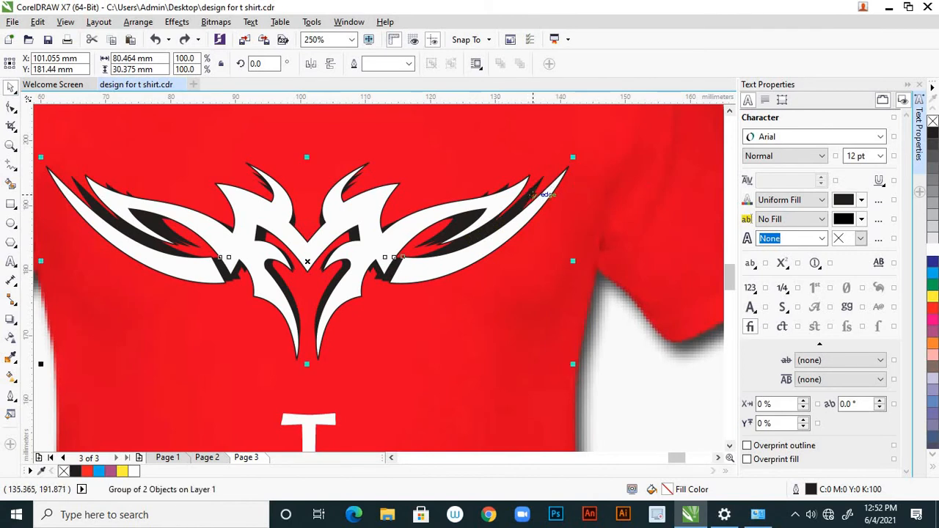
{"action": "key", "text": "Escape"}
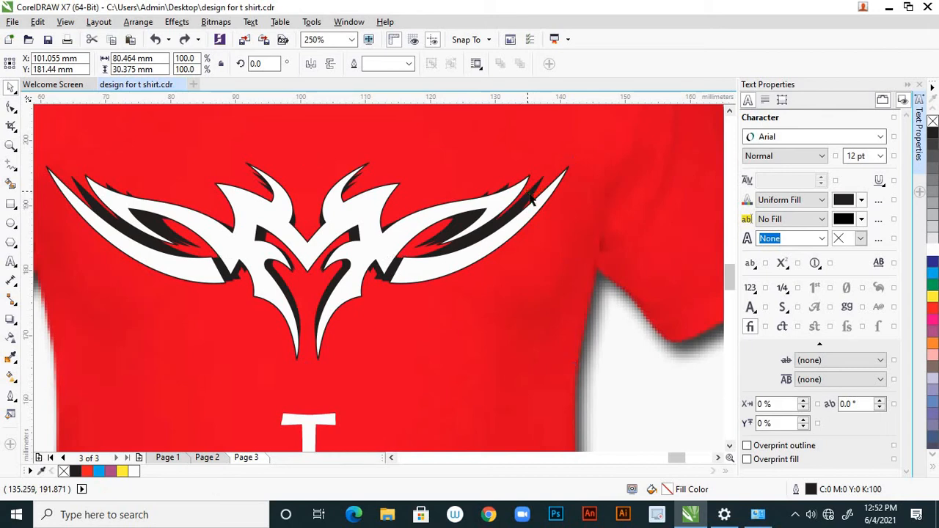
{"action": "left_click", "coordinate": [538, 201]}
{"action": "right_click", "coordinate": [542, 202]}
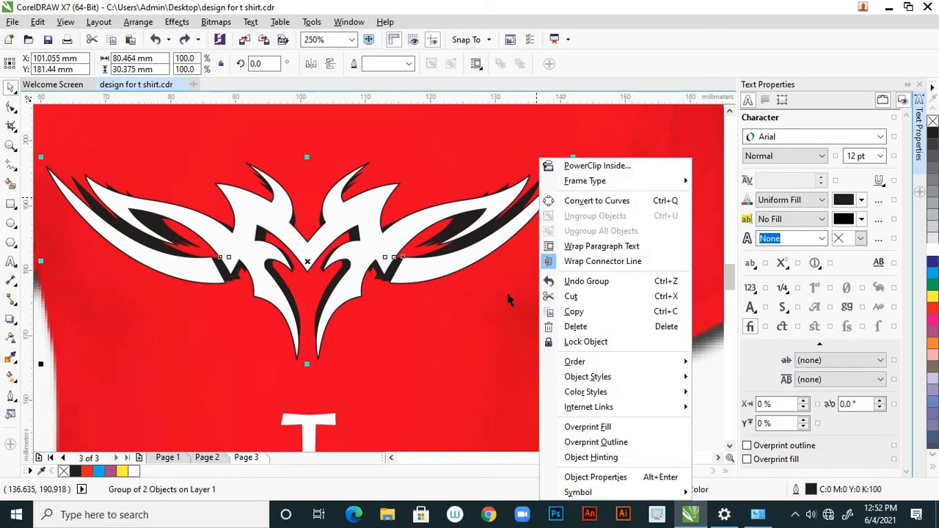
{"action": "key", "text": "Escape"}
- Try moving the white tribal group down and right off the black design beneath it, and undo the moves
{"action": "key", "text": "ctrl+shift+z"}
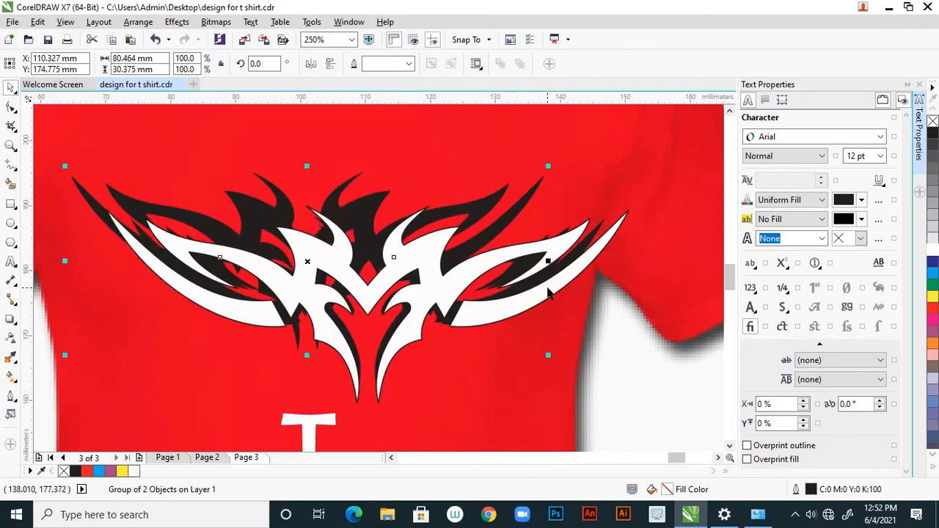
{"action": "left_click_drag", "start_coordinate": [548, 292], "coordinate": [512, 255]}
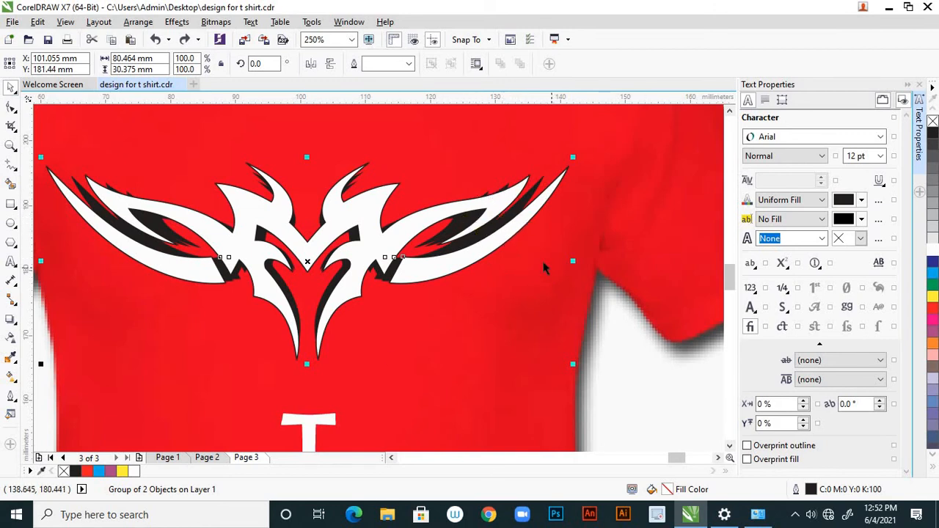
{"action": "left_click_drag", "start_coordinate": [506, 240], "coordinate": [609, 345]}
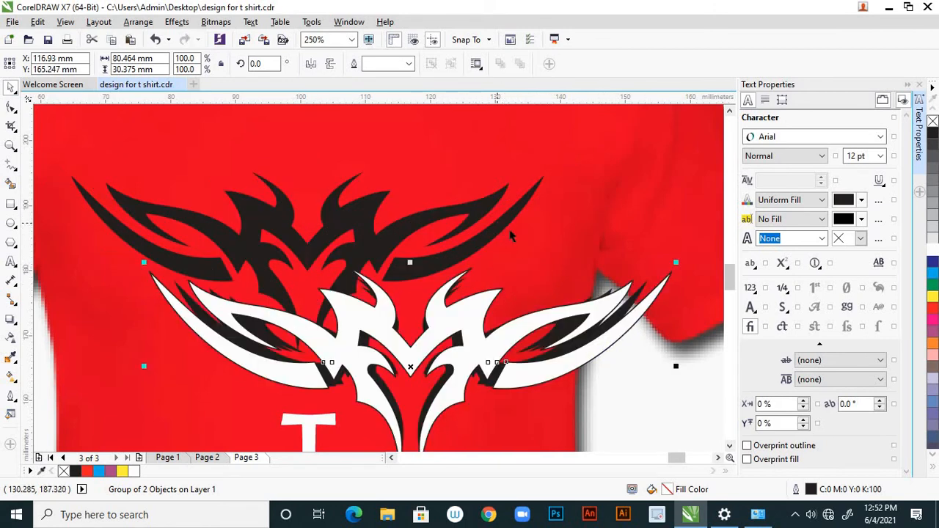
{"action": "left_click_drag", "start_coordinate": [499, 223], "coordinate": [541, 254]}
{"action": "key", "text": "ctrl+z"}
{"action": "key", "text": "ctrl+z"}
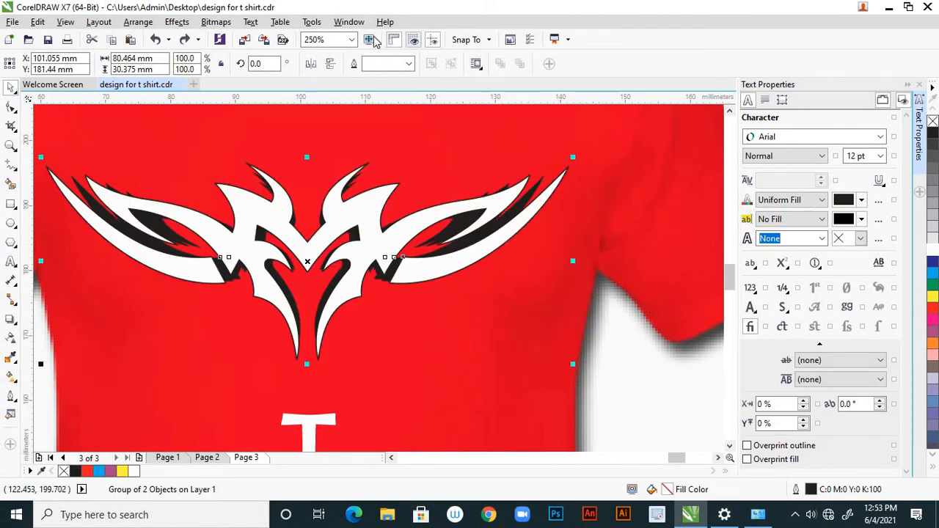
- Open the Object Manager, select both subgroups of the lower tribal group on page 3, and check the commands available for the design
{"action": "left_click", "coordinate": [348, 21]}
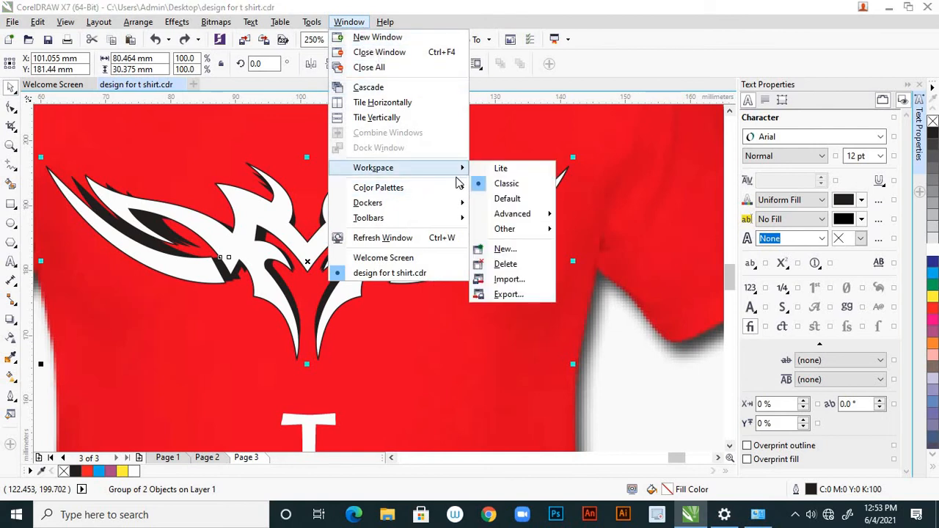
{"action": "mouse_move", "coordinate": [458, 204]}
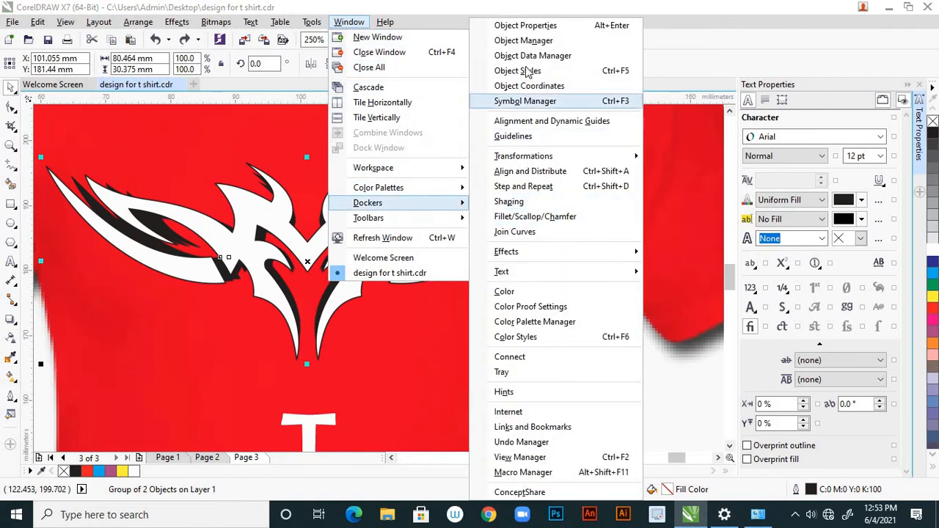
{"action": "left_click", "coordinate": [528, 40]}
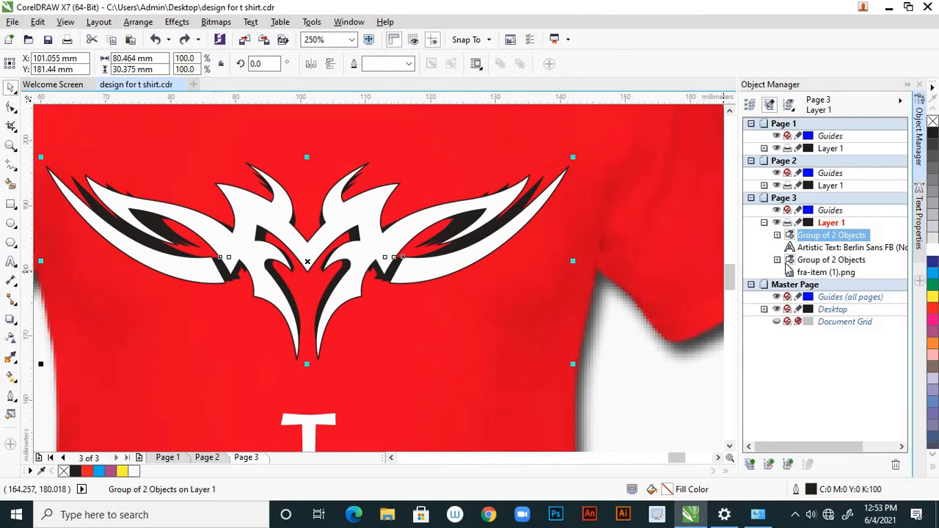
{"action": "left_click", "coordinate": [776, 261]}
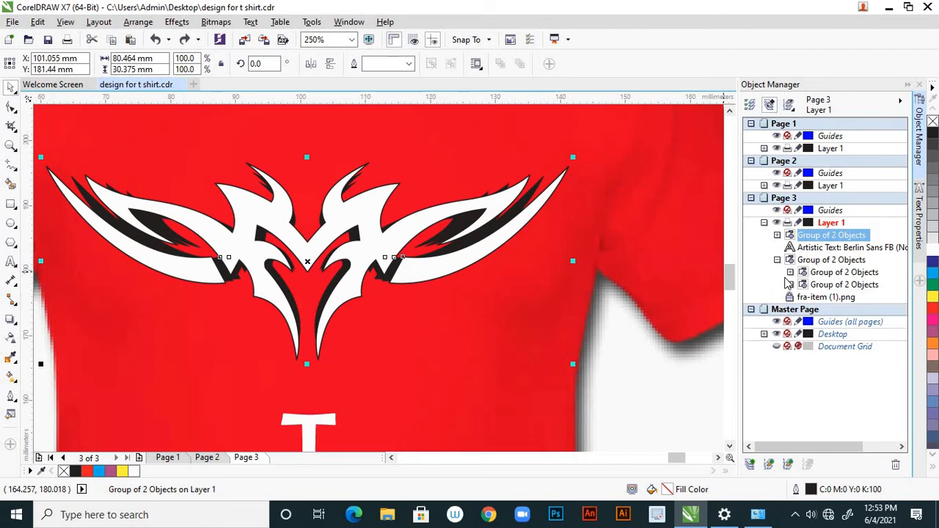
{"action": "left_click", "coordinate": [843, 273]}
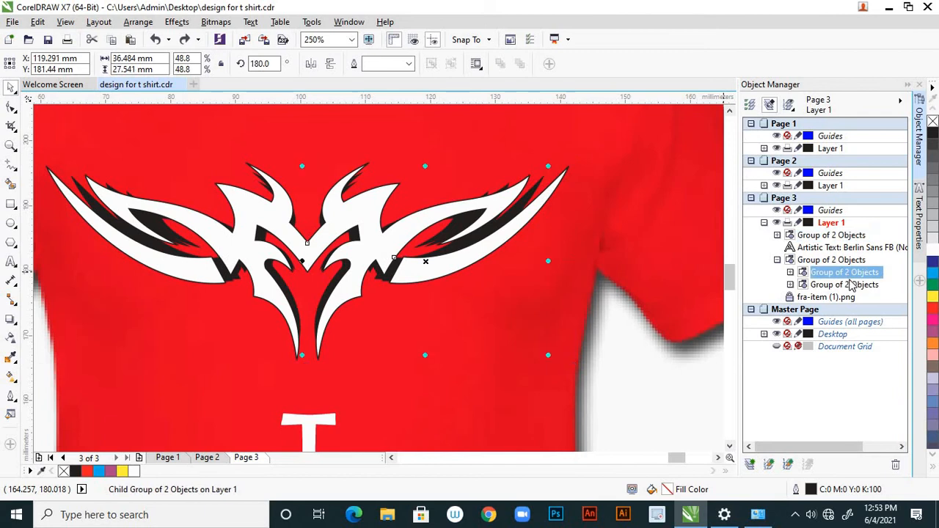
{"action": "left_click", "coordinate": [852, 285], "text": "ctrl"}
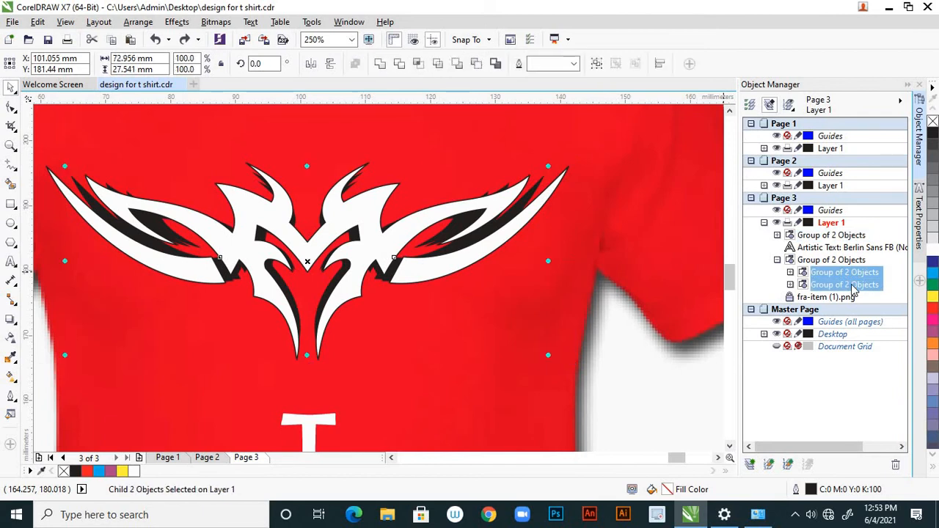
{"action": "right_click", "coordinate": [490, 253]}
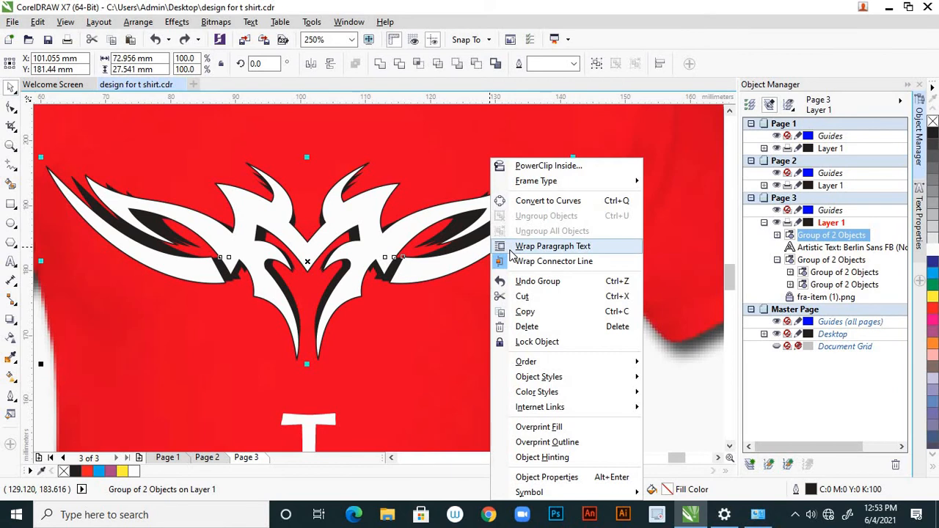
{"action": "left_click", "coordinate": [678, 372]}
- Examine the contents of both tribal groups on page 3 in the object tree and select the upper group's second subgroup
{"action": "left_click", "coordinate": [777, 260]}
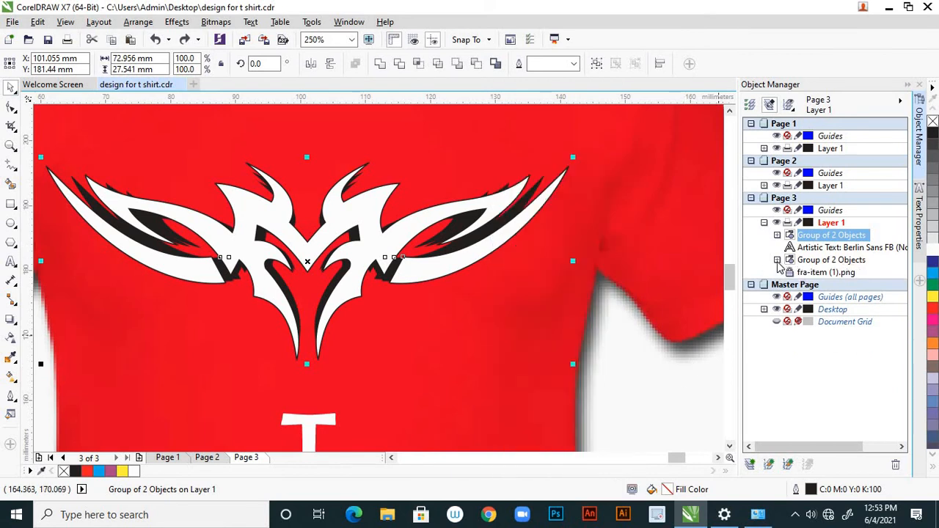
{"action": "left_click", "coordinate": [777, 260]}
{"action": "left_click", "coordinate": [777, 260]}
{"action": "left_click", "coordinate": [776, 222]}
{"action": "left_click", "coordinate": [777, 222]}
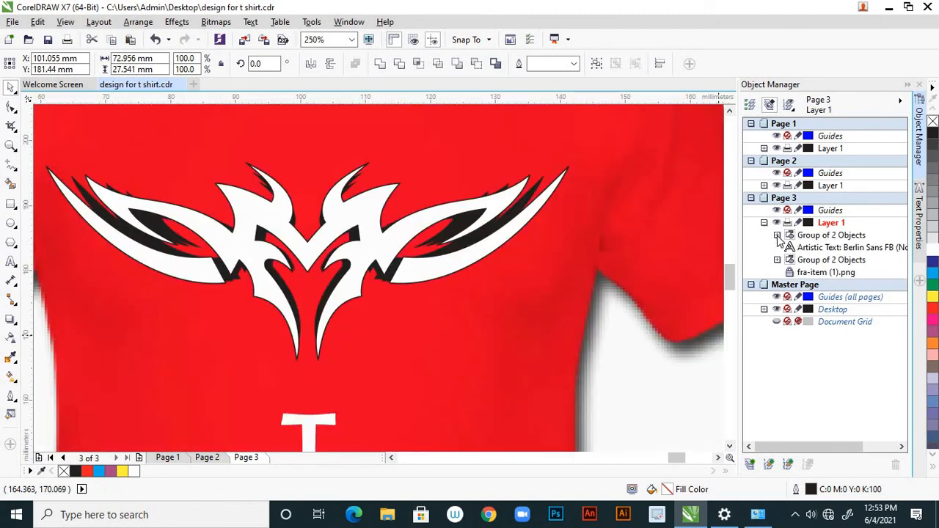
{"action": "left_click", "coordinate": [777, 235]}
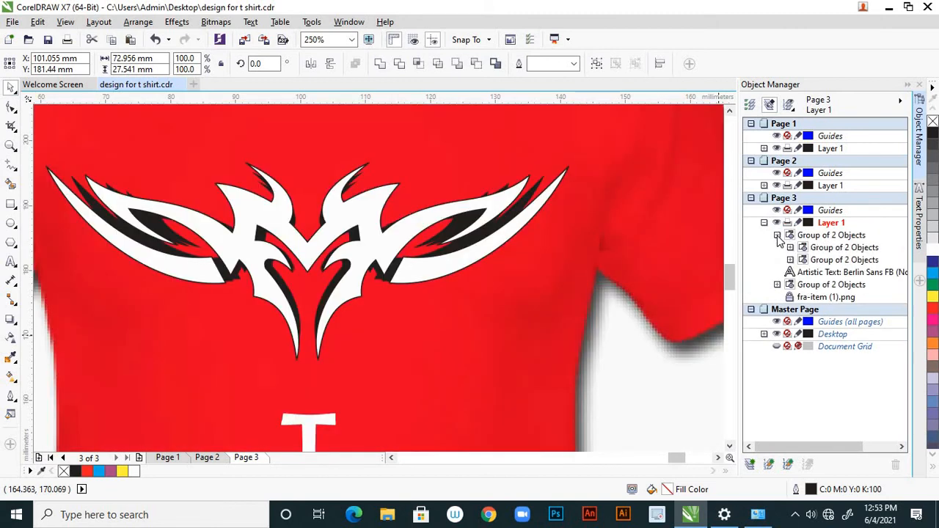
{"action": "left_click", "coordinate": [807, 267]}
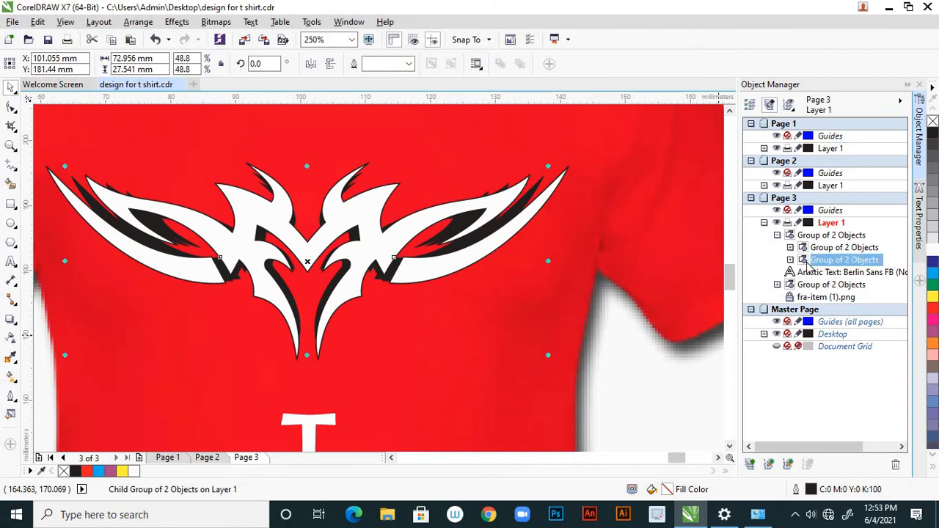
- Move the white-and-black tribal group aside, delete the separate black design beneath it, and return the group to the red shirt's chest
{"action": "scroll", "coordinate": [438, 233], "scroll_direction": "down", "scroll_amount": 4}
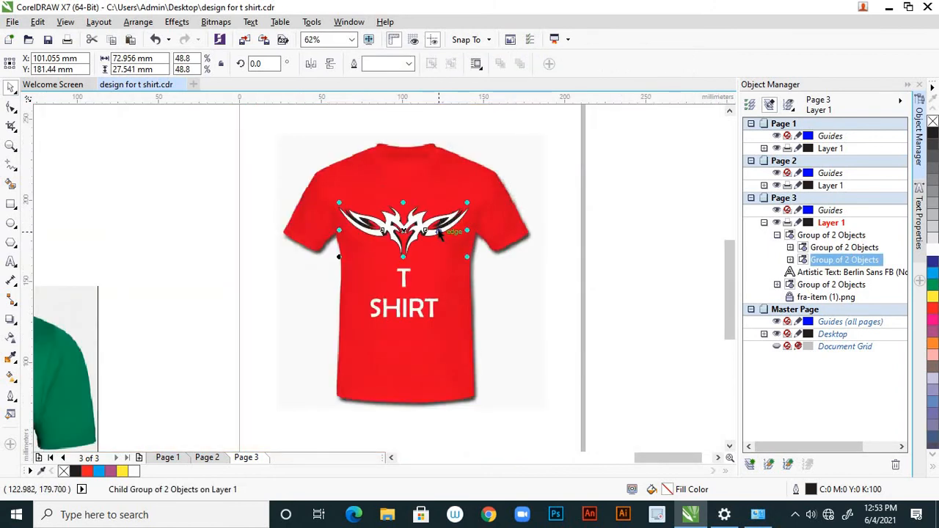
{"action": "left_click_drag", "start_coordinate": [439, 233], "coordinate": [549, 261]}
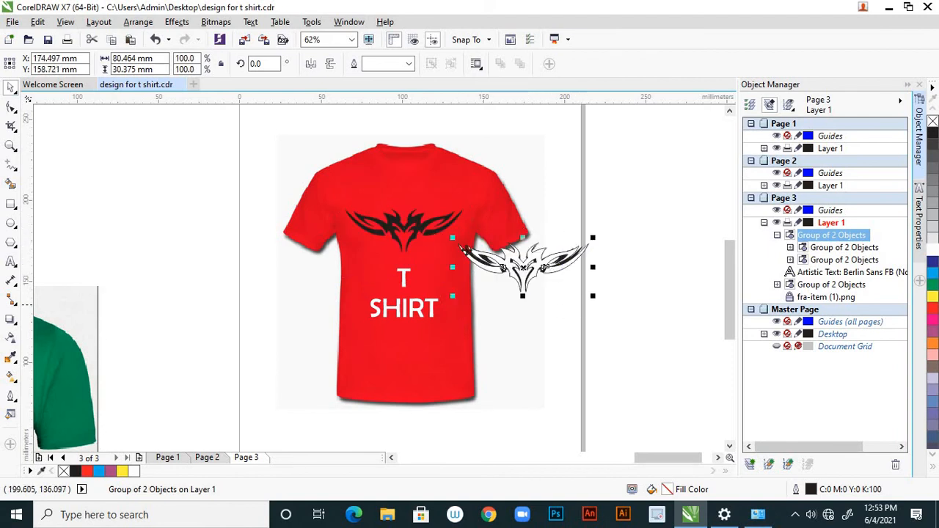
{"action": "left_click", "coordinate": [424, 231]}
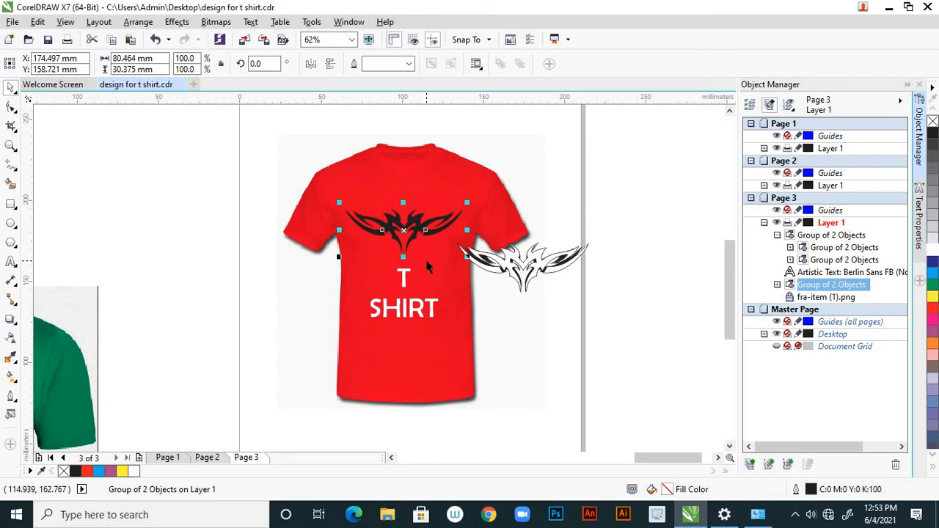
{"action": "key", "text": "Delete"}
{"action": "left_click_drag", "start_coordinate": [513, 257], "coordinate": [411, 228]}
{"action": "key", "text": "Escape"}
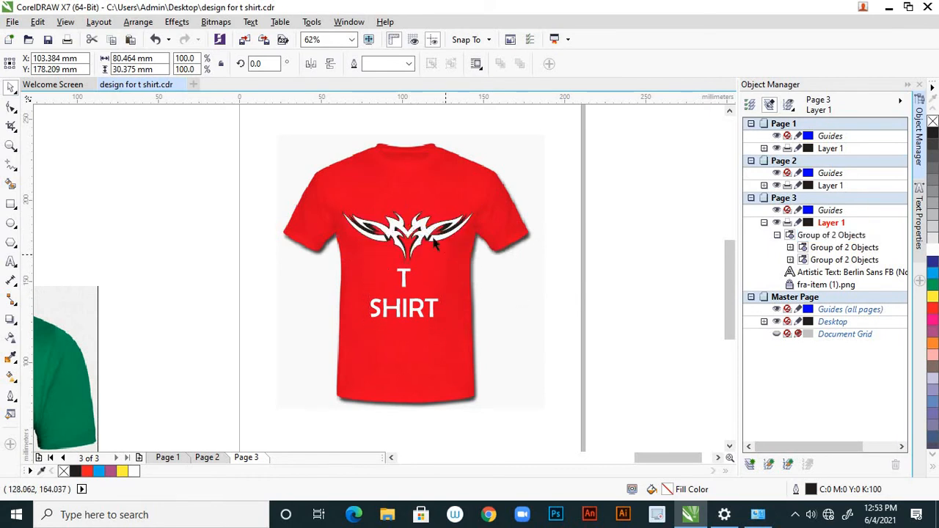
- Move the T SHIRT text slightly up and right beneath the tribal design on the red shirt
{"action": "scroll", "coordinate": [428, 236], "scroll_direction": "up", "scroll_amount": 2}
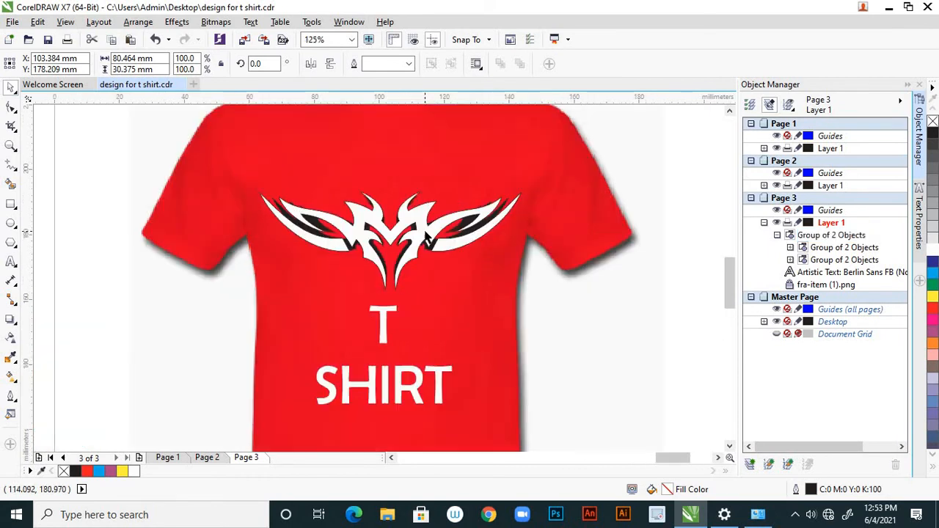
{"action": "left_click", "coordinate": [385, 325]}
{"action": "left_click_drag", "start_coordinate": [388, 322], "coordinate": [390, 316]}
{"action": "key", "text": "Escape"}
- Try adding a drop shadow cast below the white T SHIRT text, and undo the shadow
{"action": "scroll", "coordinate": [521, 305], "scroll_direction": "down", "scroll_amount": 4}
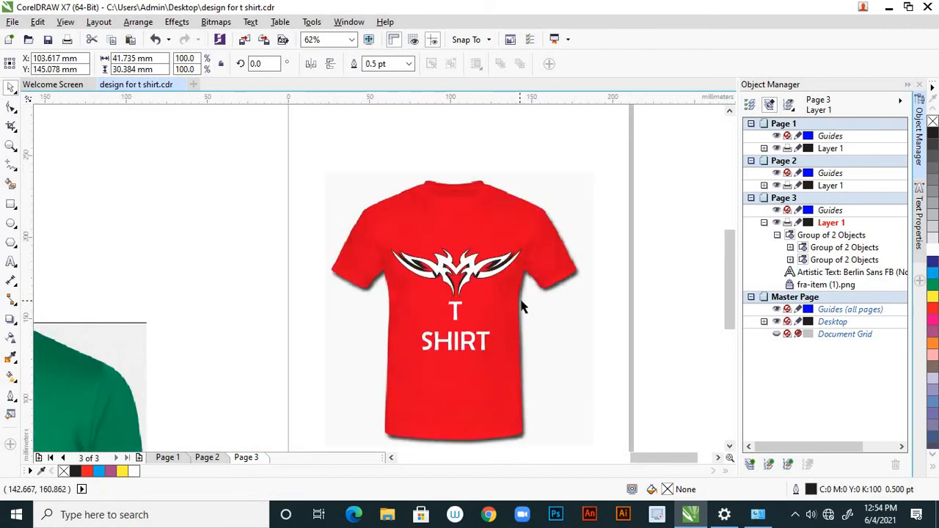
{"action": "scroll", "coordinate": [496, 322], "scroll_direction": "up", "scroll_amount": 4}
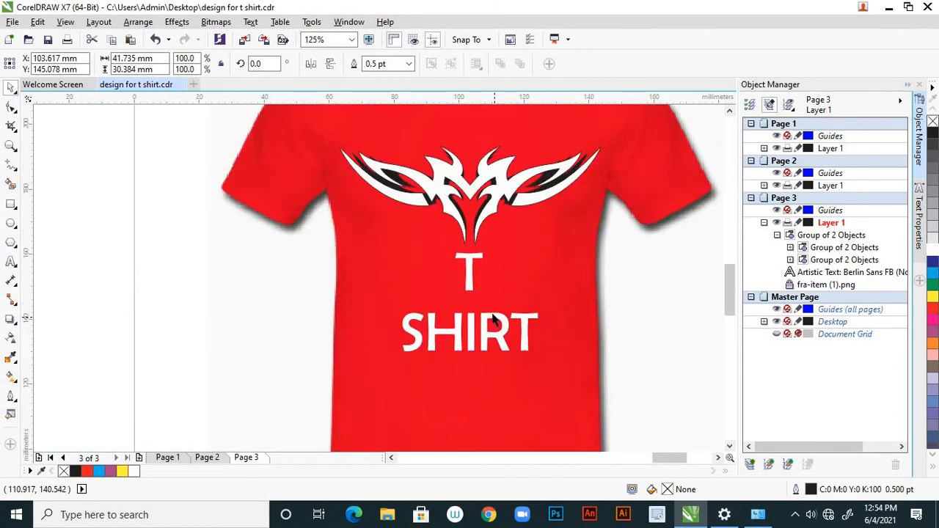
{"action": "left_click", "coordinate": [470, 277]}
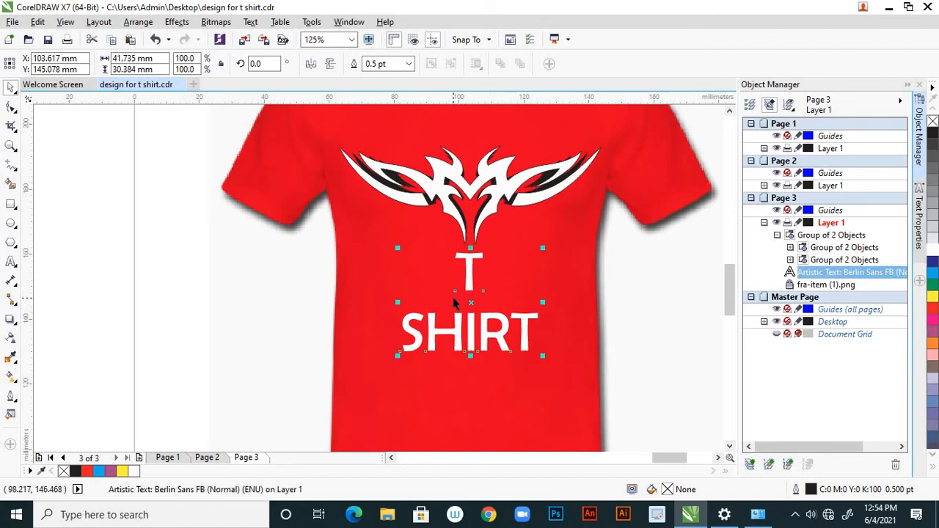
{"action": "left_click", "coordinate": [14, 323]}
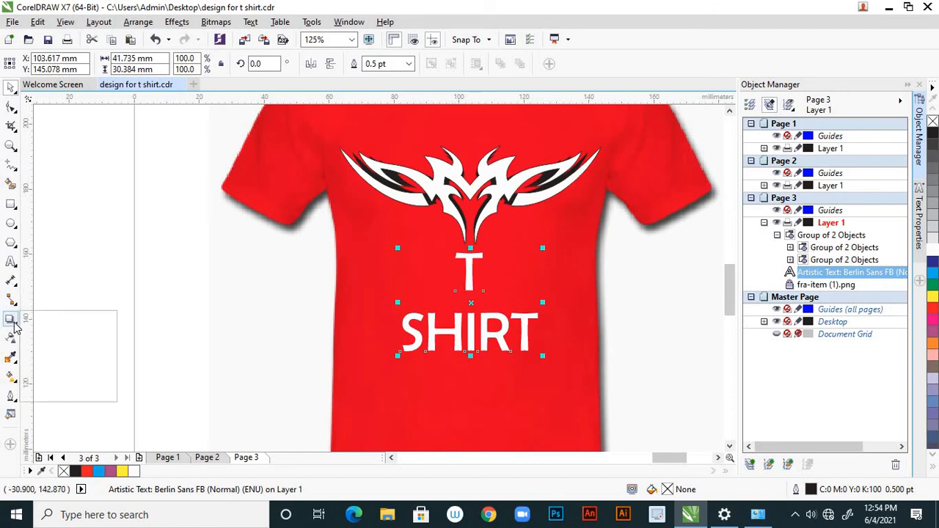
{"action": "left_click", "coordinate": [66, 319]}
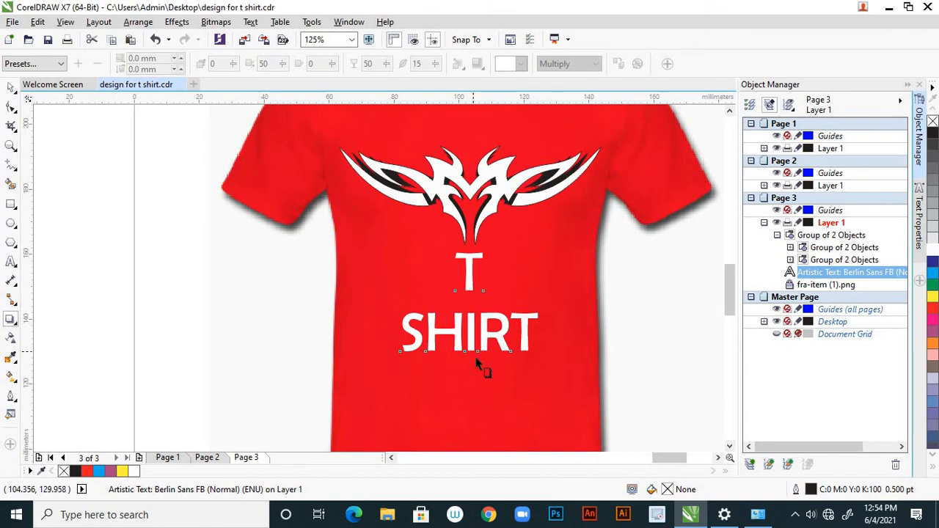
{"action": "left_click_drag", "start_coordinate": [469, 351], "coordinate": [472, 371]}
{"action": "left_click", "coordinate": [642, 374]}
{"action": "scroll", "coordinate": [588, 330], "scroll_direction": "down", "scroll_amount": 1}
{"action": "scroll", "coordinate": [574, 341], "scroll_direction": "down", "scroll_amount": 1}
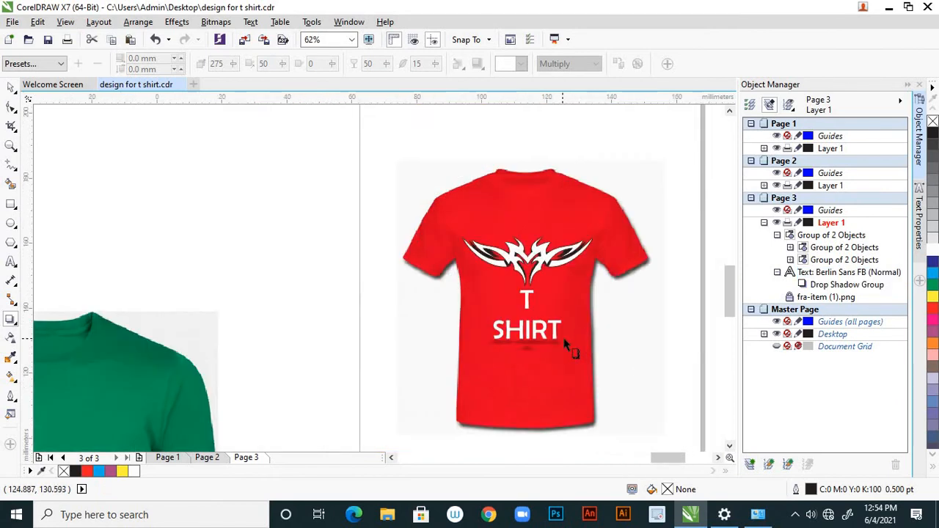
{"action": "scroll", "coordinate": [570, 345], "scroll_direction": "up", "scroll_amount": 3}
{"action": "key", "text": "ctrl+z"}
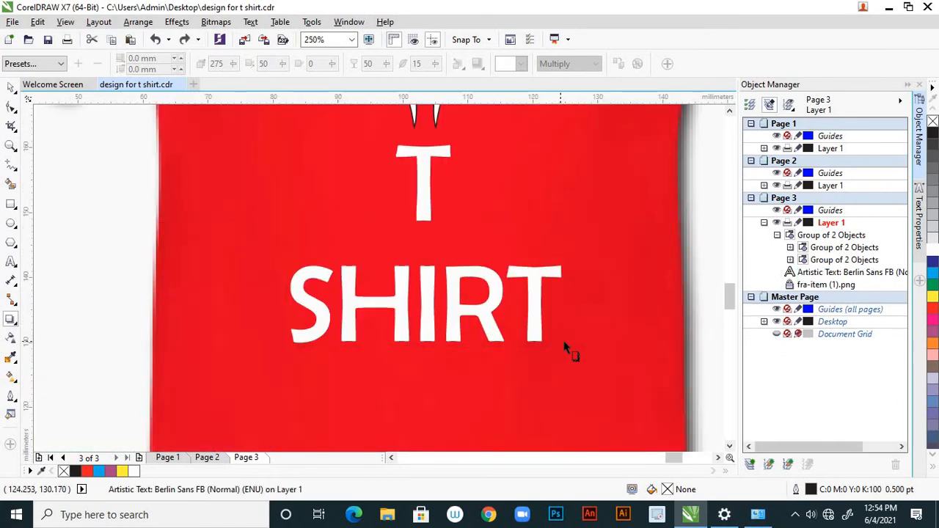
{"action": "left_click", "coordinate": [11, 88]}
- Delete the green T-shirt image from the desktop area beside the page
{"action": "scroll", "coordinate": [486, 314], "scroll_direction": "down", "scroll_amount": 3}
{"action": "scroll", "coordinate": [486, 314], "scroll_direction": "down", "scroll_amount": 2}
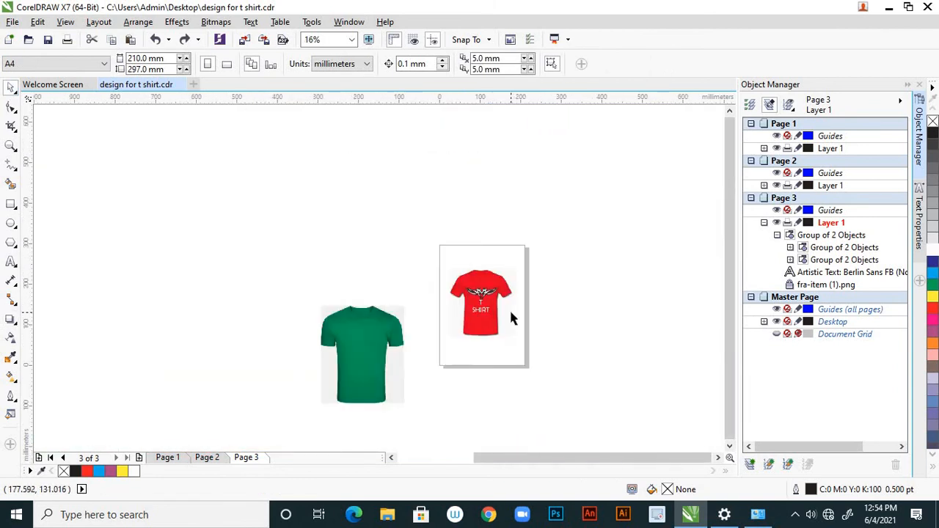
{"action": "scroll", "coordinate": [509, 308], "scroll_direction": "up", "scroll_amount": 1}
{"action": "scroll", "coordinate": [503, 286], "scroll_direction": "down", "scroll_amount": 1}
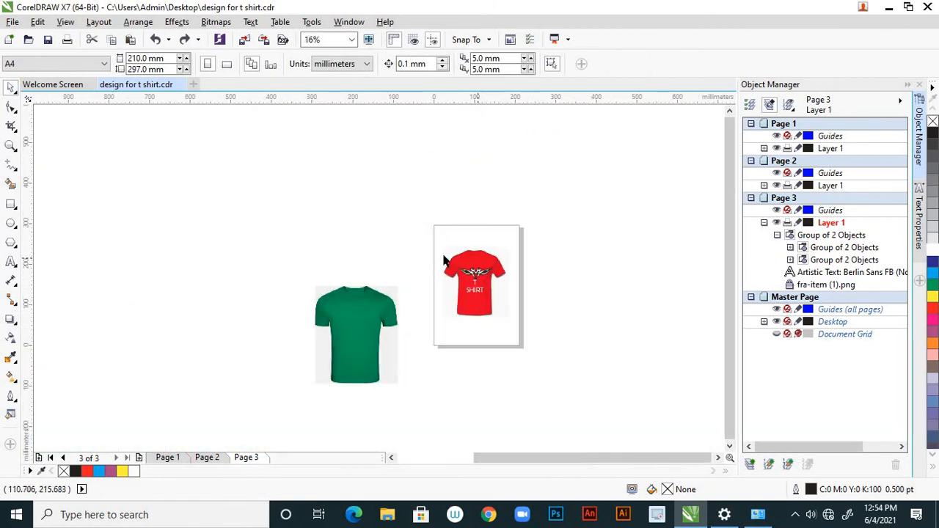
{"action": "scroll", "coordinate": [443, 260], "scroll_direction": "down", "scroll_amount": 1}
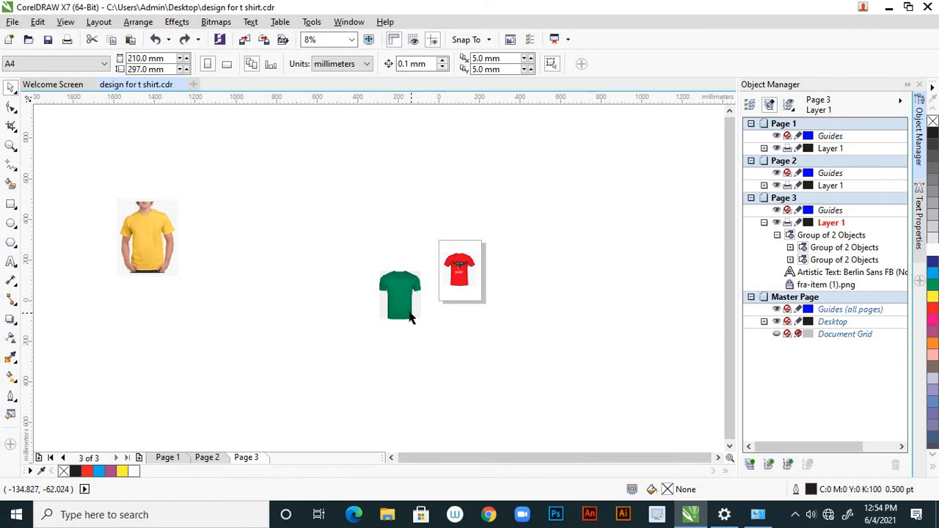
{"action": "left_click", "coordinate": [401, 289]}
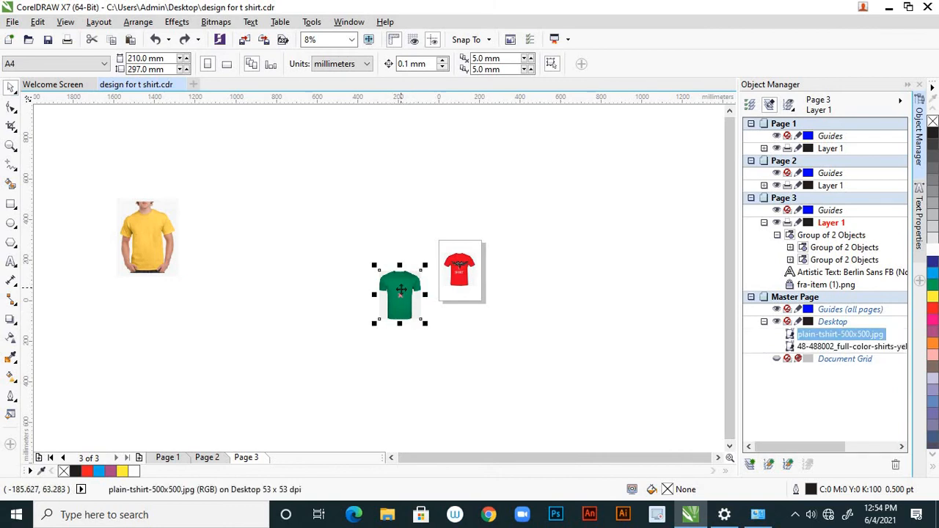
{"action": "key", "text": "Delete"}
- Cut the yellow T-shirt image from the desktop area, add a fourth page, and paste the image there
{"action": "left_click", "coordinate": [161, 244]}
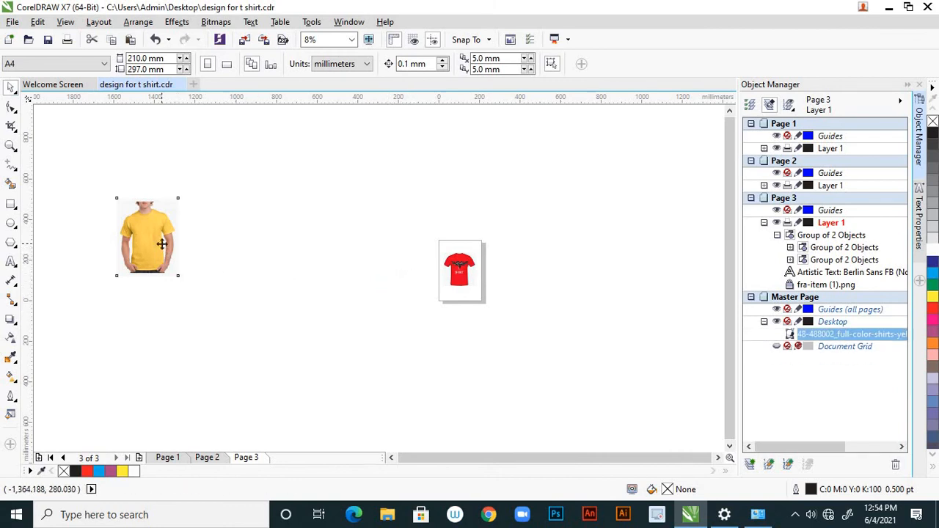
{"action": "left_click_drag", "start_coordinate": [163, 231], "coordinate": [361, 296]}
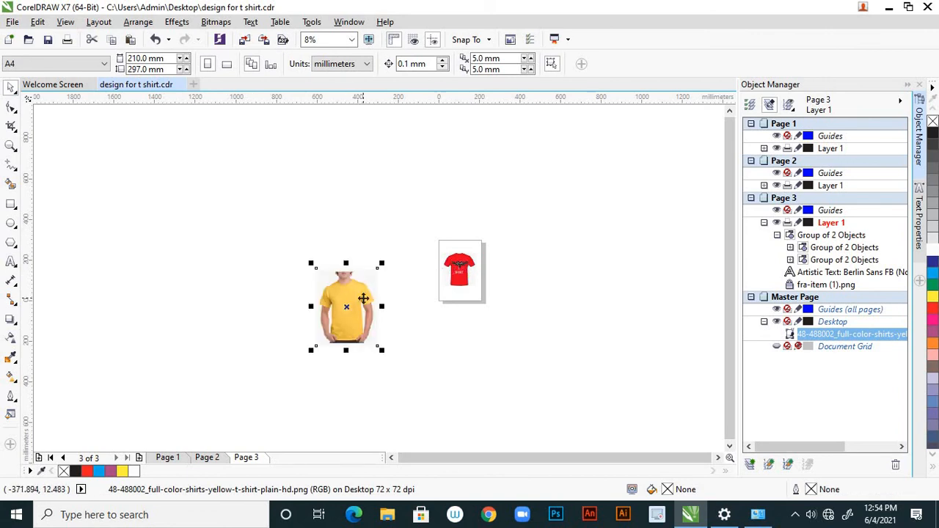
{"action": "key", "text": "Delete"}
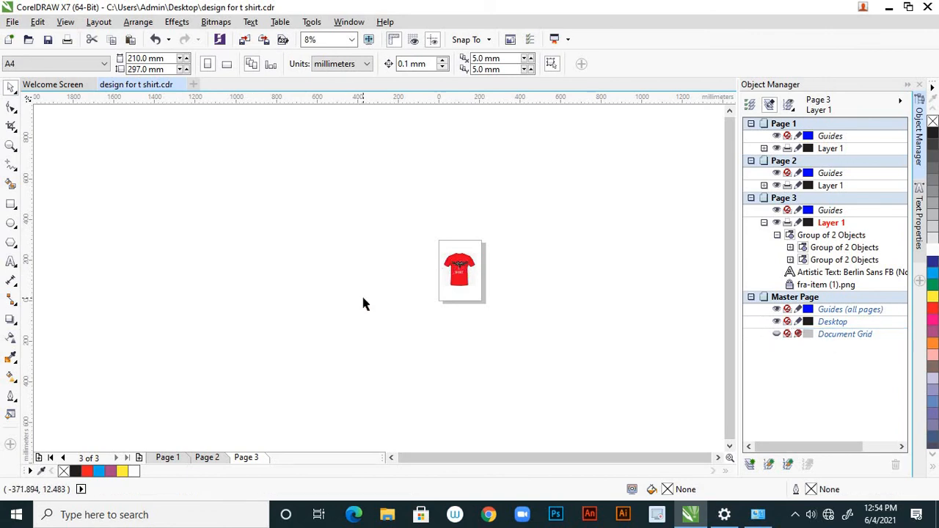
{"action": "left_click", "coordinate": [140, 458]}
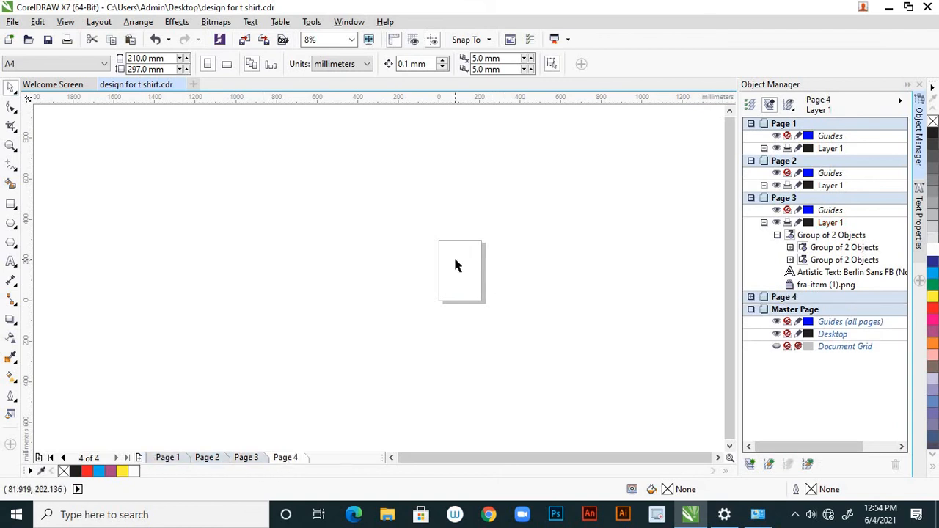
{"action": "scroll", "coordinate": [454, 264], "scroll_direction": "up", "scroll_amount": 1}
{"action": "key", "text": "ctrl+v"}
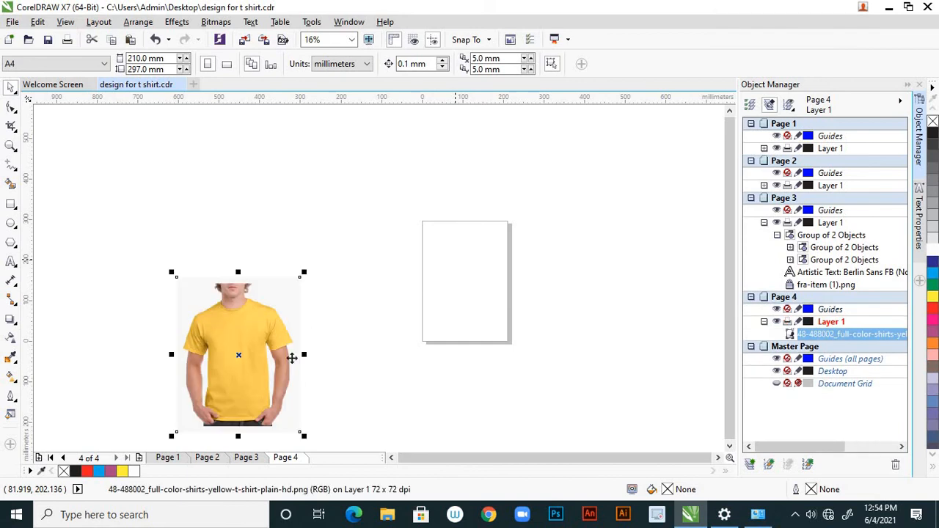
- Move the yellow T-shirt image onto page 4, shrink it to fit inside the page, and center it
{"action": "left_click_drag", "start_coordinate": [262, 338], "coordinate": [487, 260]}
{"action": "left_click_drag", "start_coordinate": [525, 354], "coordinate": [503, 327]}
{"action": "left_click_drag", "start_coordinate": [477, 279], "coordinate": [480, 287]}
{"action": "left_click", "coordinate": [568, 294]}
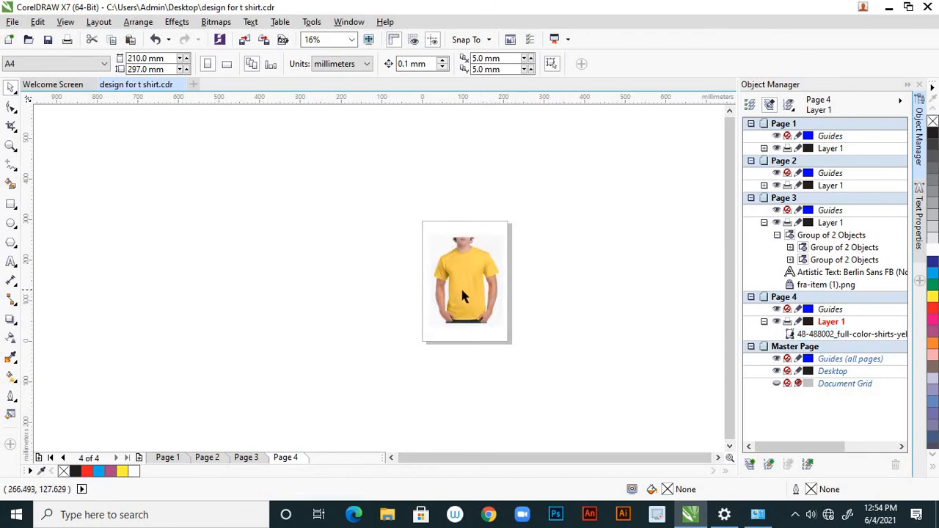
- Import the picture ntr_003 (1) from the for calender folder and place it on the desktop area beside page 4
{"action": "left_click", "coordinate": [13, 22]}
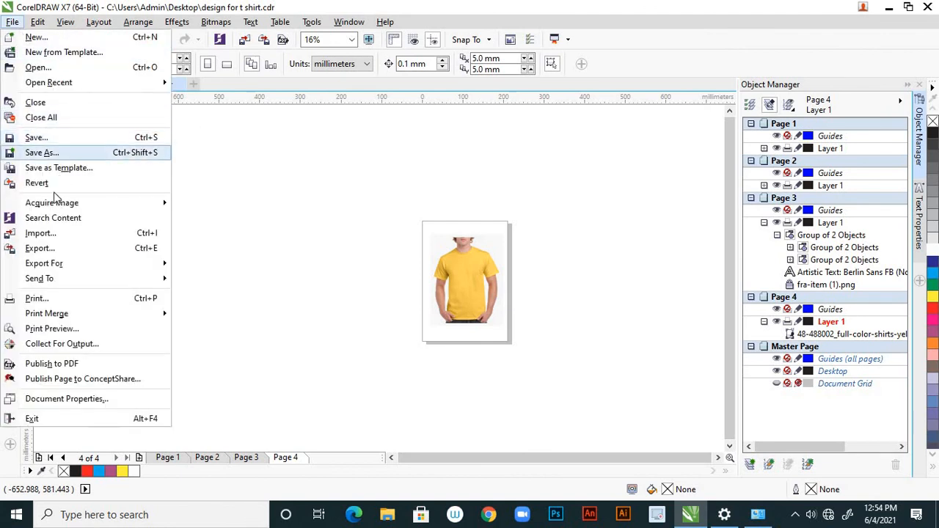
{"action": "left_click", "coordinate": [57, 233]}
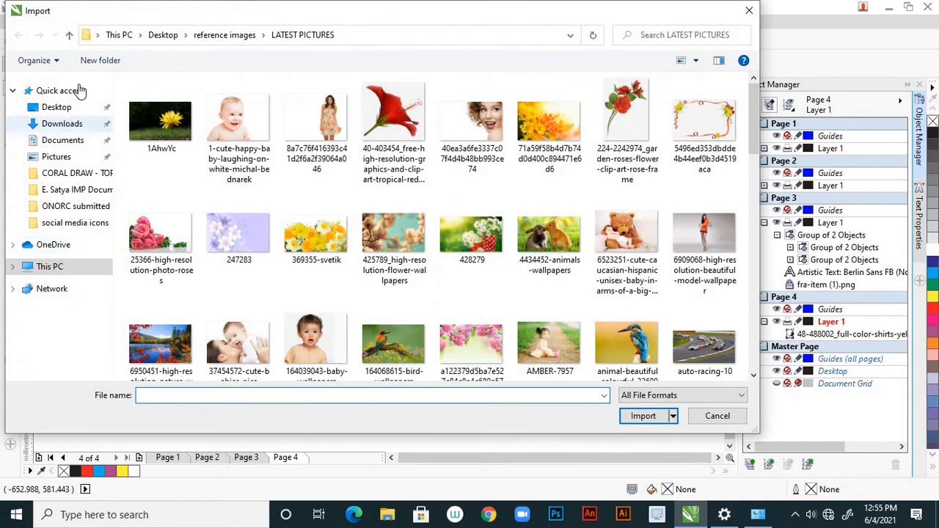
{"action": "left_click", "coordinate": [69, 35]}
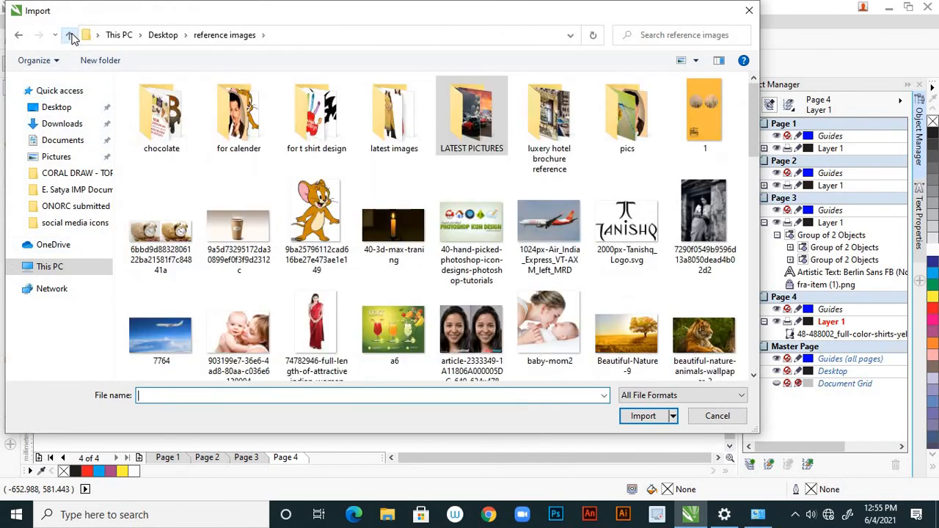
{"action": "double_click", "coordinate": [238, 140]}
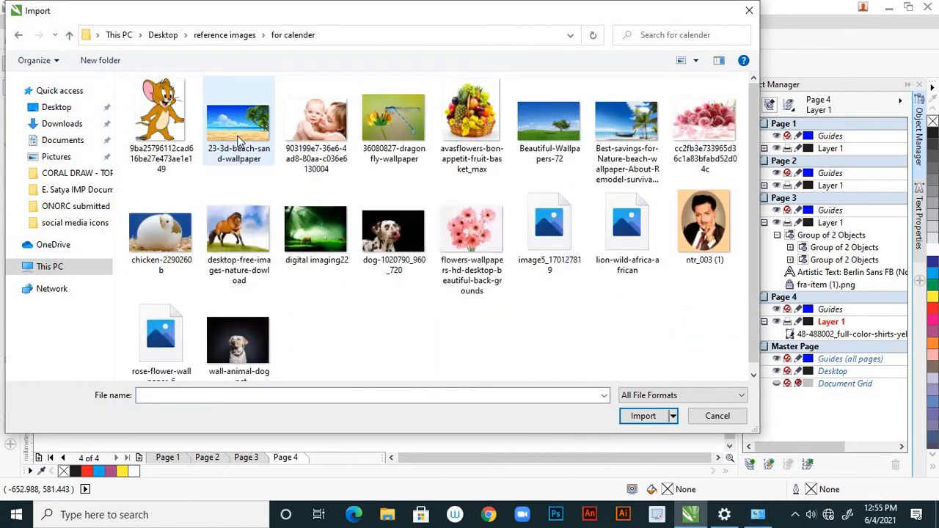
{"action": "left_click", "coordinate": [705, 228]}
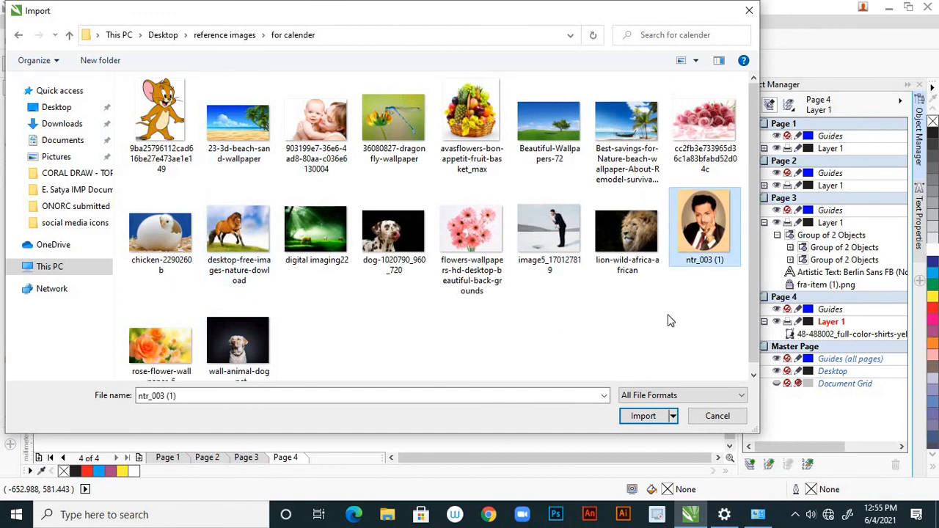
{"action": "left_click", "coordinate": [643, 415]}
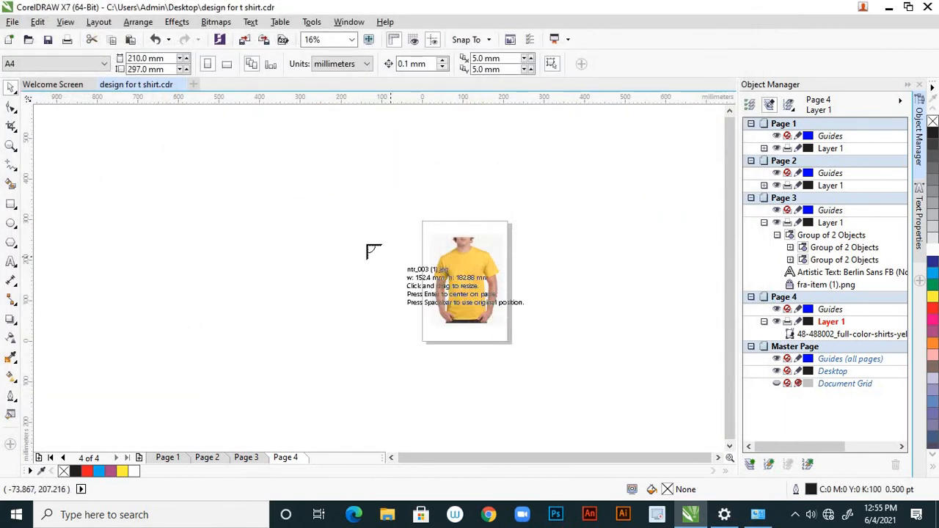
{"action": "left_click", "coordinate": [333, 228]}
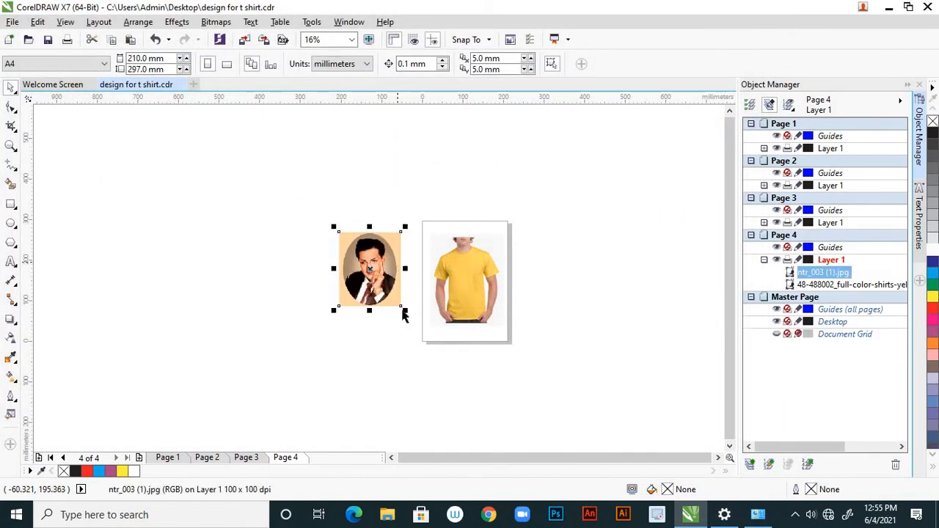
{"action": "scroll", "coordinate": [393, 258], "scroll_direction": "up", "scroll_amount": 3}
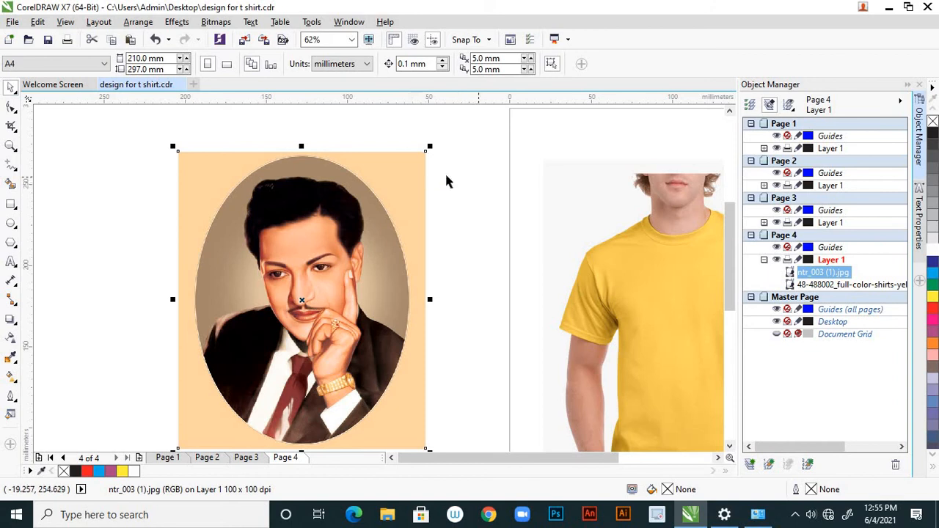
{"action": "right_click", "coordinate": [346, 221]}
{"action": "mouse_move", "coordinate": [505, 190]}
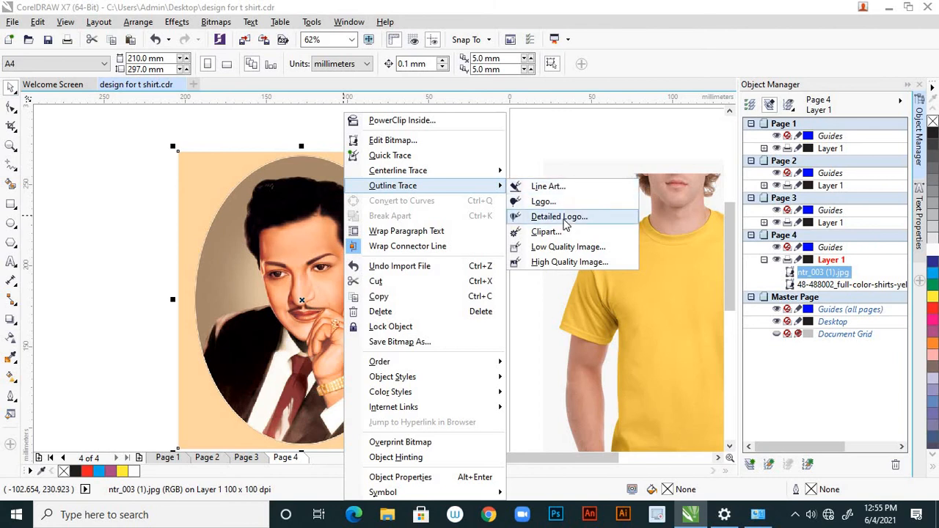
{"action": "left_click", "coordinate": [565, 220]}
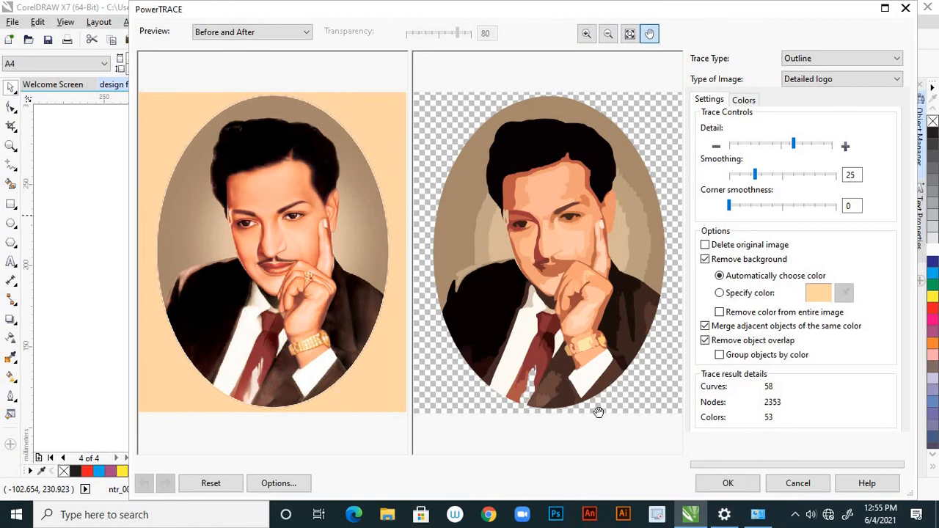
{"action": "left_click", "coordinate": [797, 485]}
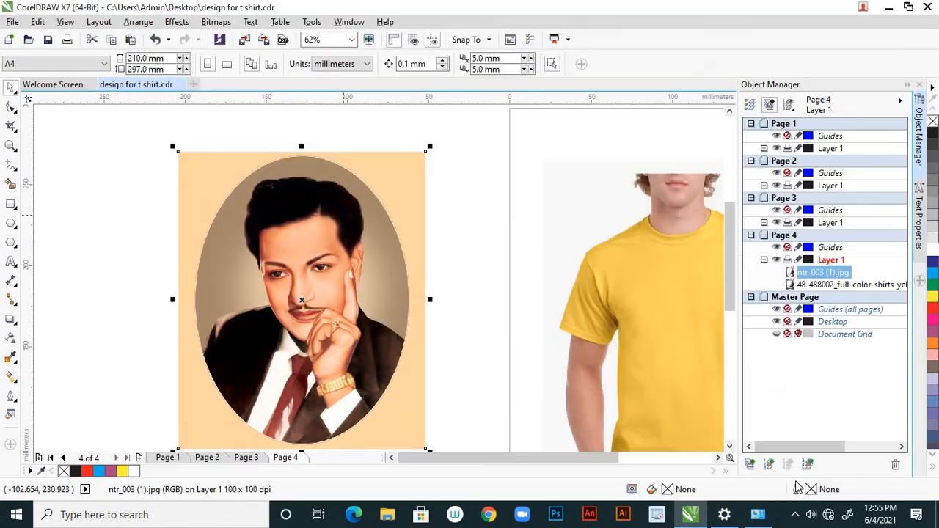
- Convert the portrait bitmap to 1-bit black and white using the Line Art method with a threshold of 128
{"action": "left_click", "coordinate": [215, 22]}
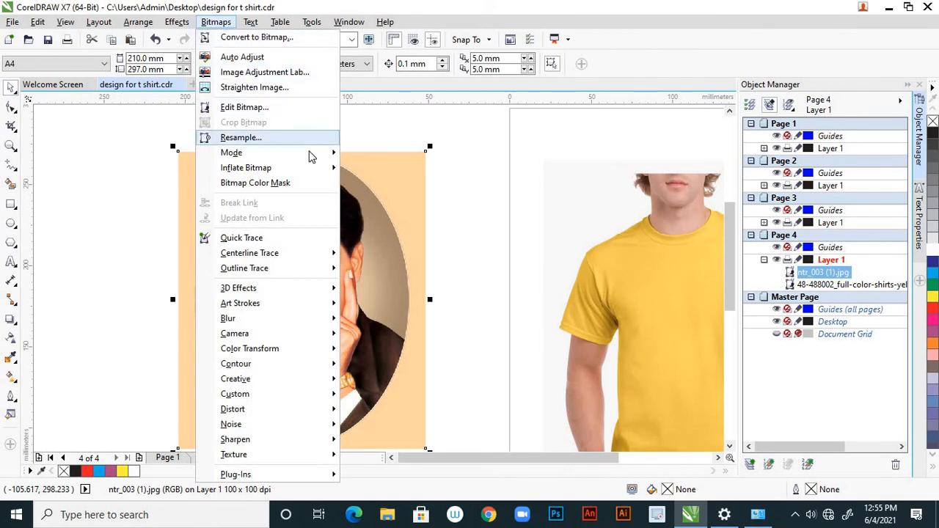
{"action": "mouse_move", "coordinate": [324, 152]}
{"action": "left_click", "coordinate": [370, 153]}
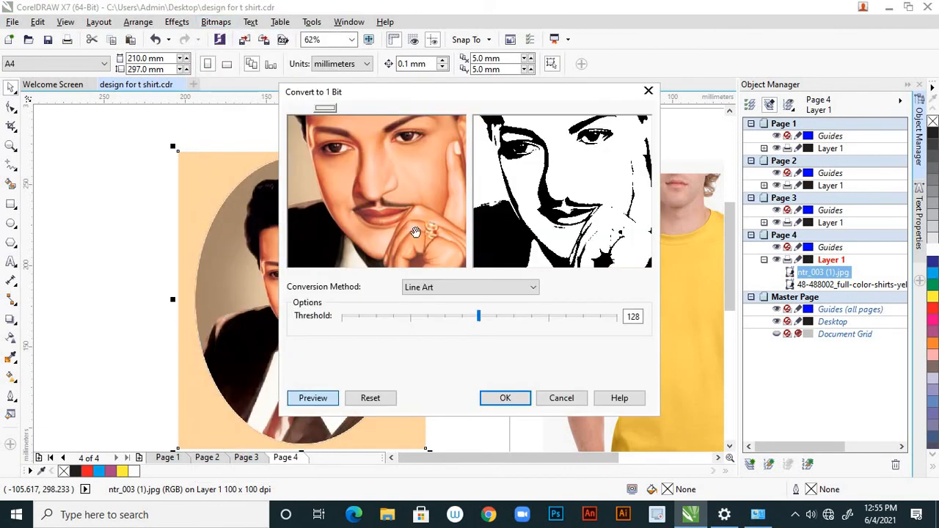
{"action": "left_click", "coordinate": [503, 398]}
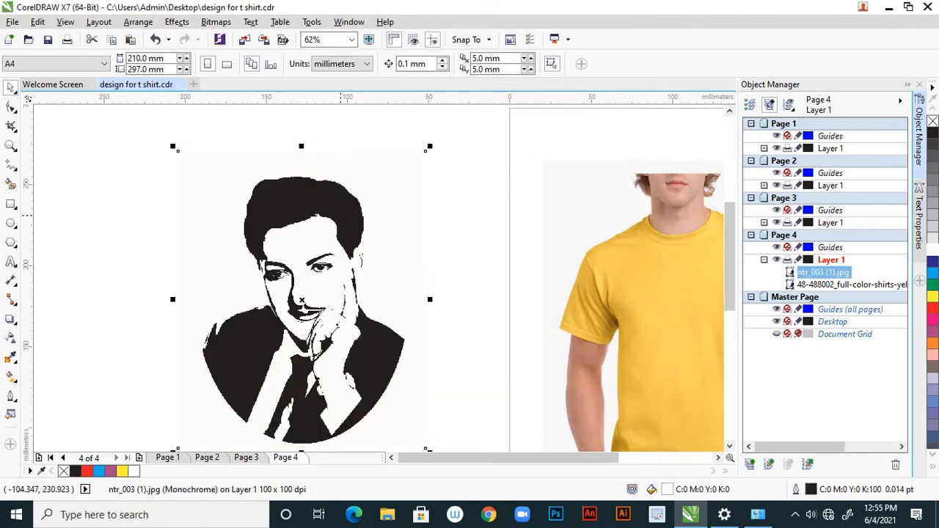
- Start an outline trace of the monochrome portrait as a Detailed logo, with the detail raised to its maximum
{"action": "right_click", "coordinate": [342, 216]}
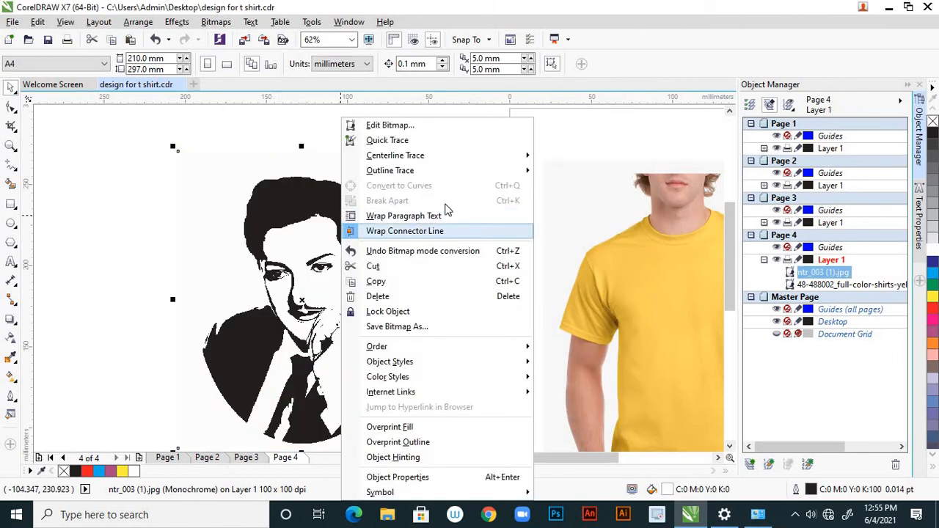
{"action": "mouse_move", "coordinate": [527, 173]}
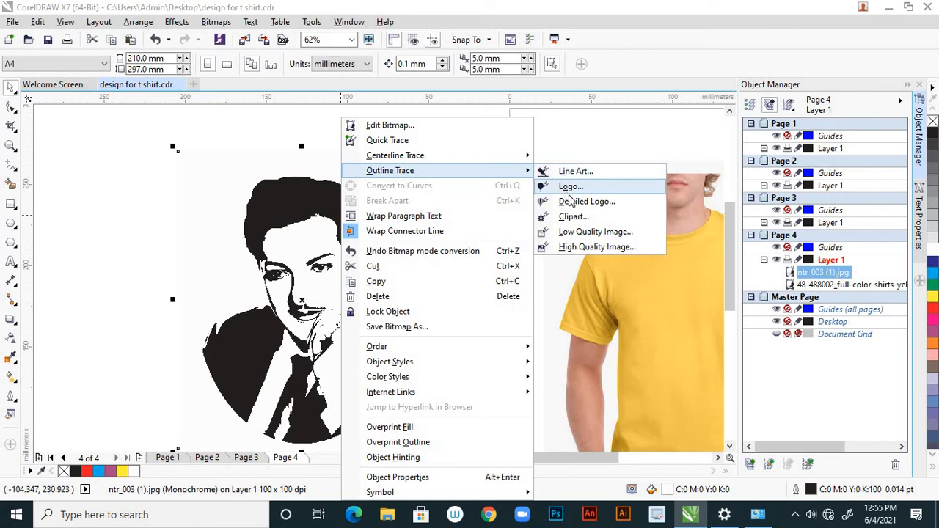
{"action": "left_click", "coordinate": [593, 201]}
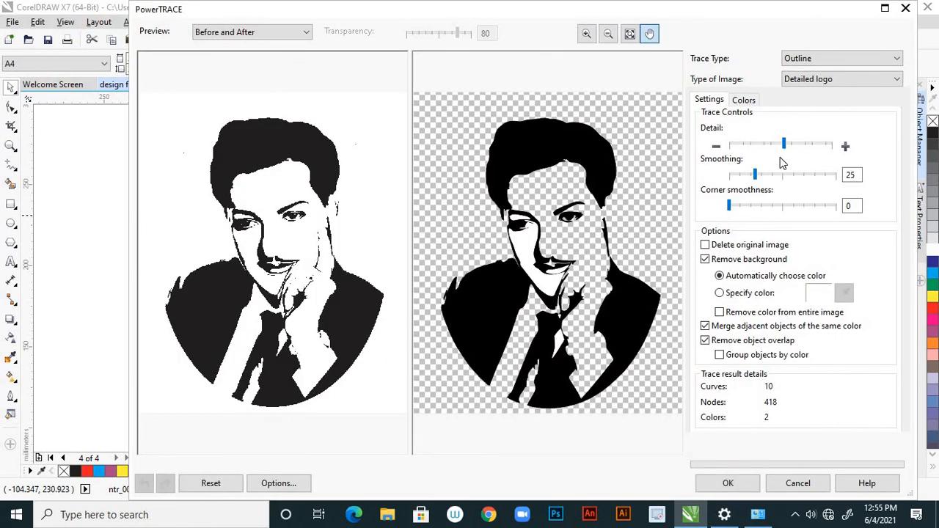
{"action": "left_click_drag", "start_coordinate": [792, 148], "coordinate": [834, 145]}
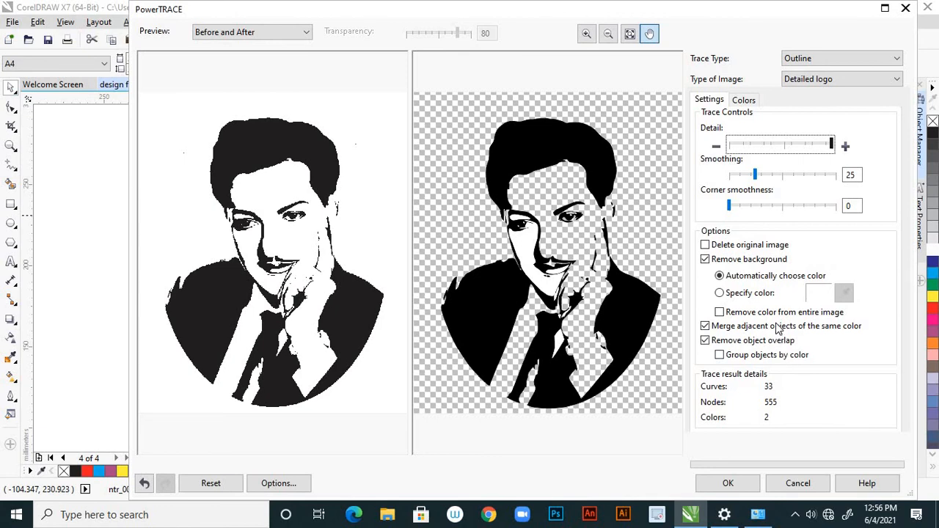
- Set the trace's background removal to a specified color, sampling white from the face in the preview
{"action": "left_click", "coordinate": [719, 292]}
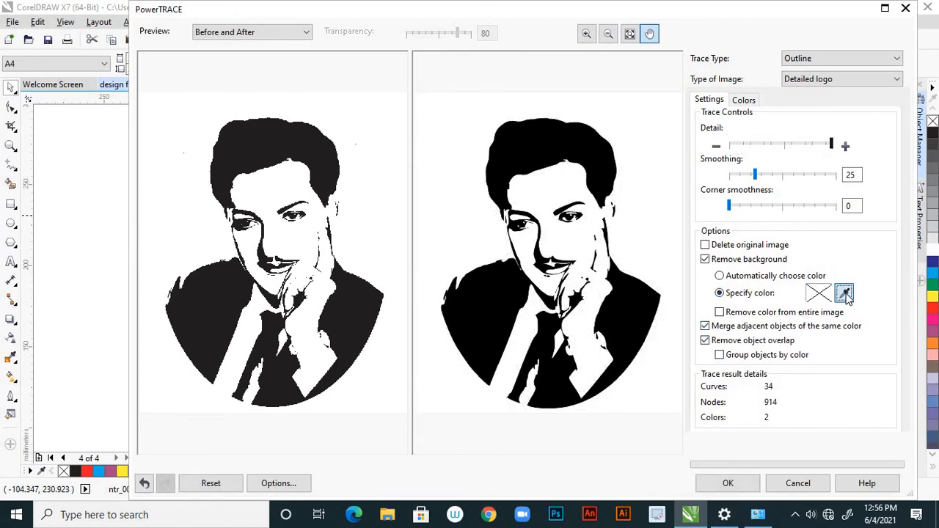
{"action": "left_click", "coordinate": [844, 293]}
{"action": "left_click", "coordinate": [572, 237]}
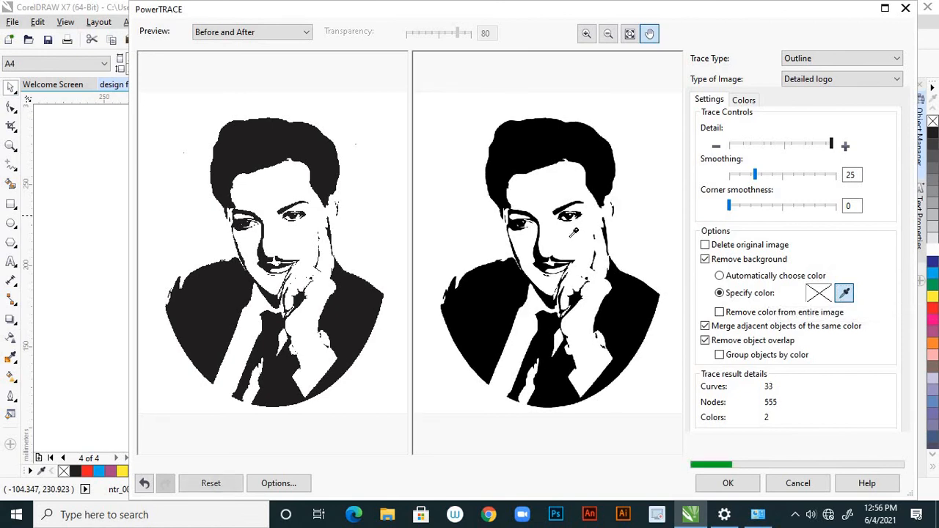
{"action": "left_click", "coordinate": [526, 238]}
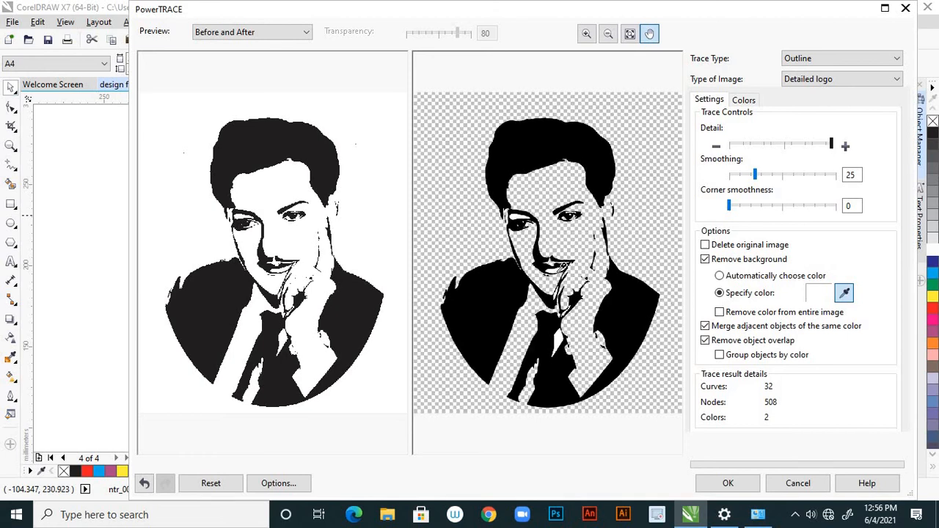
- Sample the remaining small white areas of the portrait for removal, undoing the accidental black sample, and accept the trace
{"action": "left_click", "coordinate": [561, 265]}
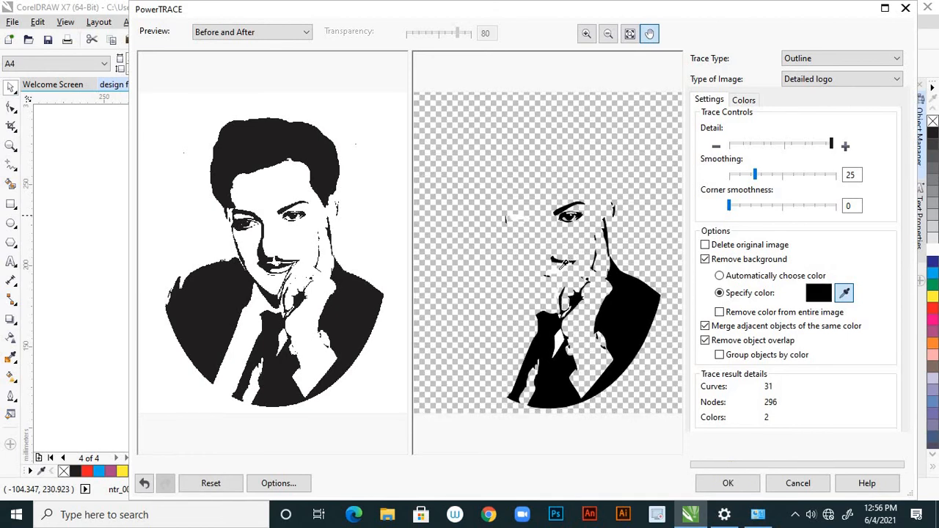
{"action": "key", "text": "ctrl+z"}
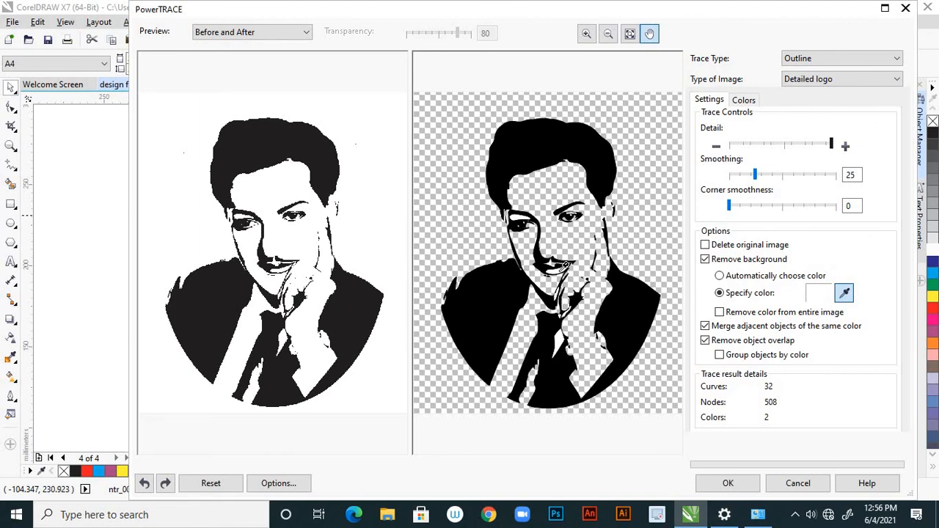
{"action": "left_click", "coordinate": [563, 266]}
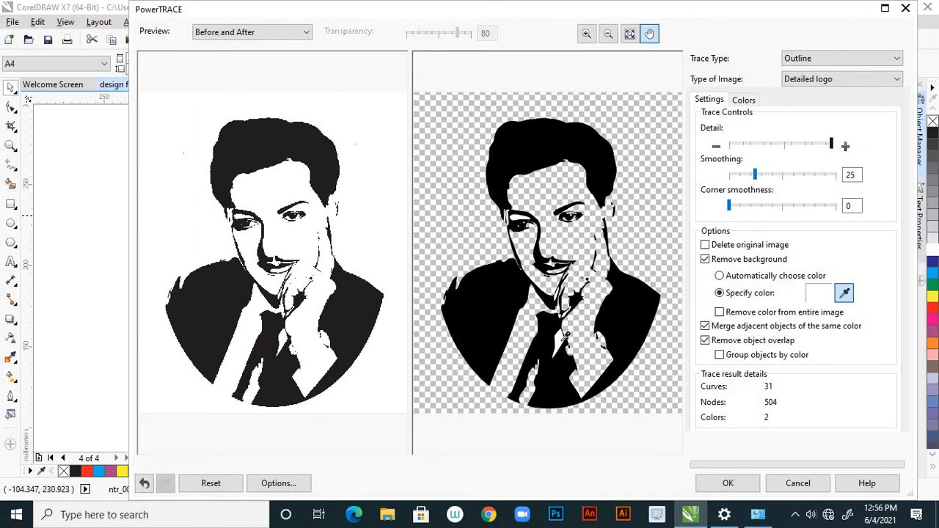
{"action": "left_click", "coordinate": [608, 331]}
{"action": "left_click", "coordinate": [522, 214]}
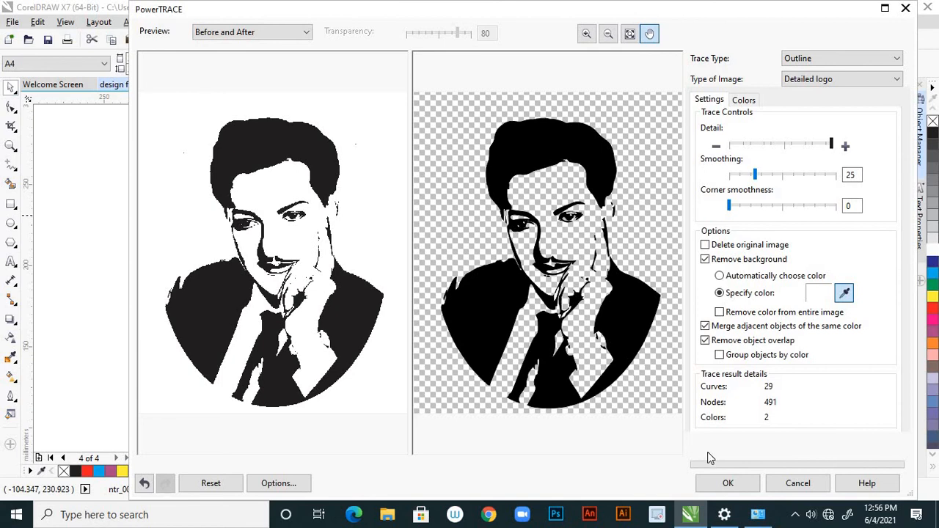
{"action": "left_click", "coordinate": [724, 484]}
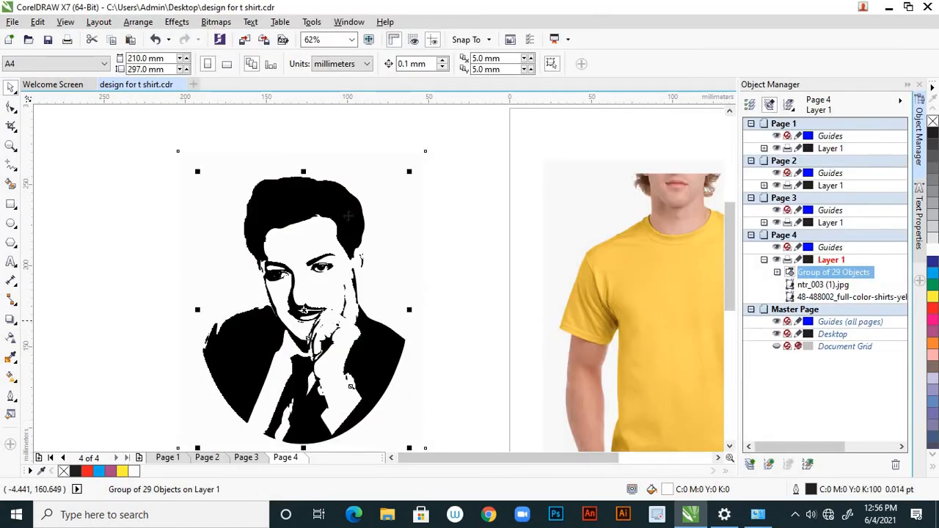
- Move the traced portrait off the original bitmap toward the page, and inspect the bitmap's edges up close
{"action": "left_click_drag", "start_coordinate": [337, 202], "coordinate": [519, 194]}
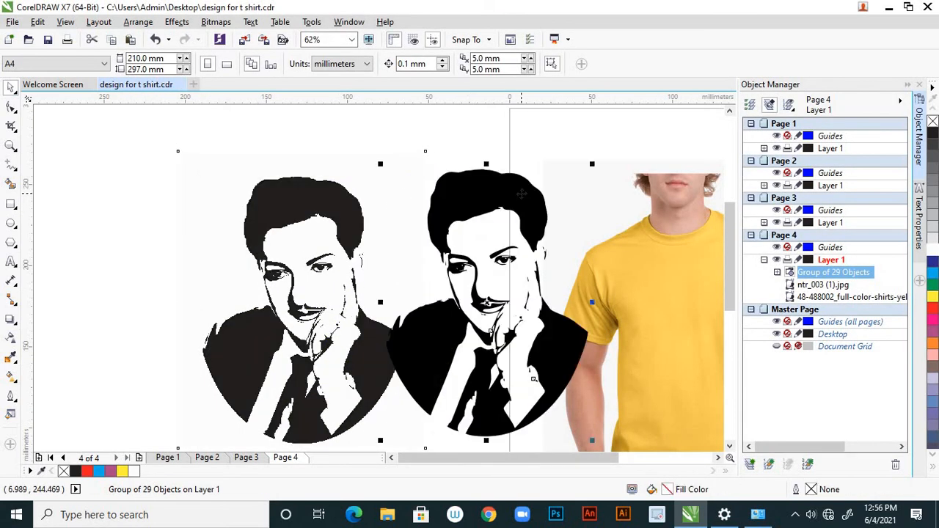
{"action": "scroll", "coordinate": [344, 250], "scroll_direction": "up", "scroll_amount": 3}
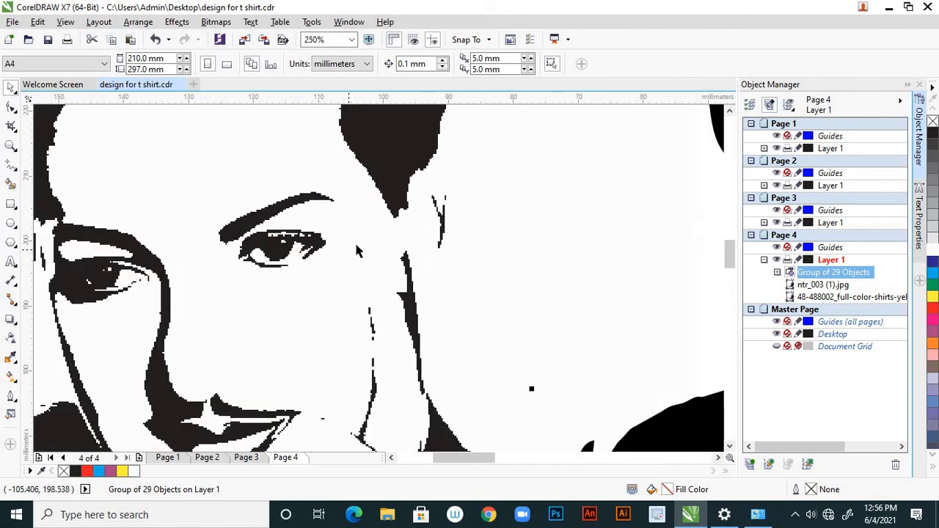
{"action": "scroll", "coordinate": [354, 240], "scroll_direction": "down", "scroll_amount": 1}
{"action": "scroll", "coordinate": [359, 250], "scroll_direction": "down", "scroll_amount": 2}
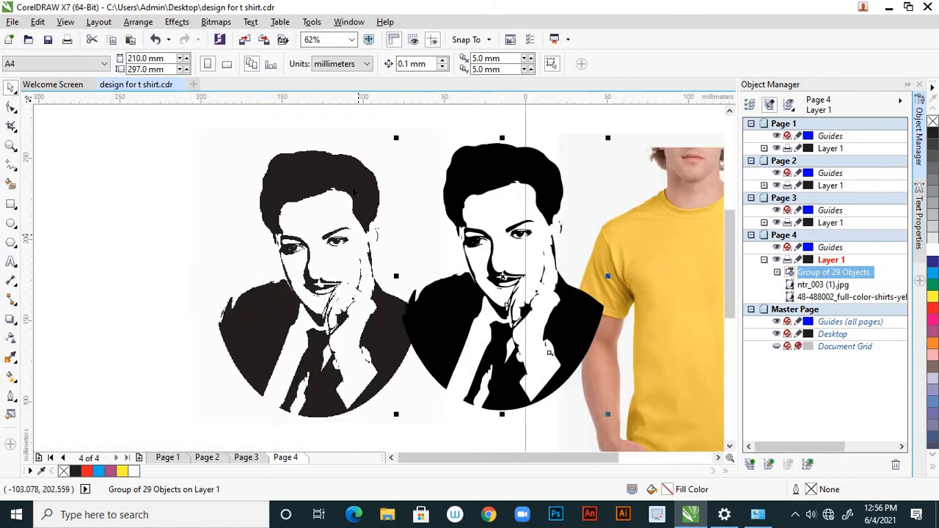
- Delete the monochrome portrait bitmap and move the traced portrait into its place beside the page
{"action": "left_click", "coordinate": [316, 171]}
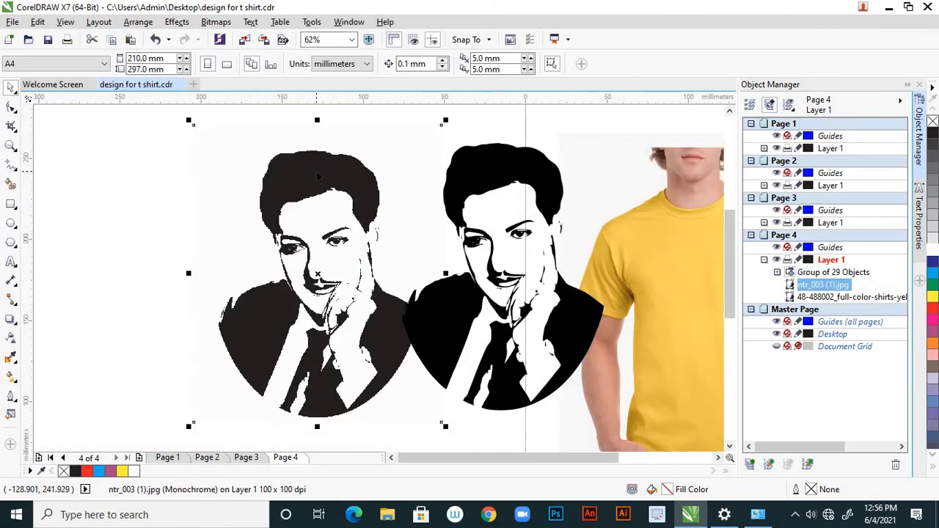
{"action": "key", "text": "Delete"}
{"action": "left_click", "coordinate": [495, 175]}
{"action": "left_click_drag", "start_coordinate": [426, 176], "coordinate": [326, 176]}
- Try a red fill on the traced portrait, and fill the portrait with black
{"action": "scroll", "coordinate": [333, 202], "scroll_direction": "down", "scroll_amount": 2}
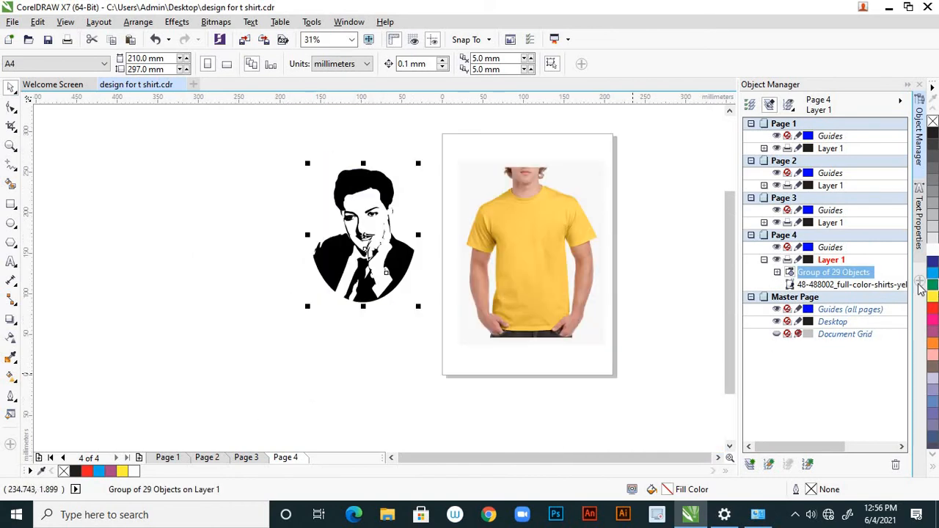
{"action": "left_click", "coordinate": [933, 311]}
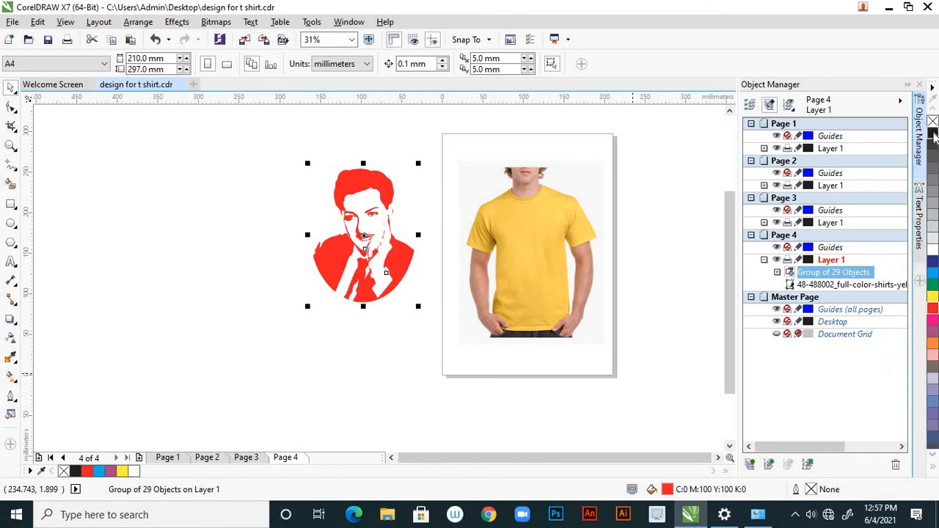
{"action": "left_click", "coordinate": [933, 137]}
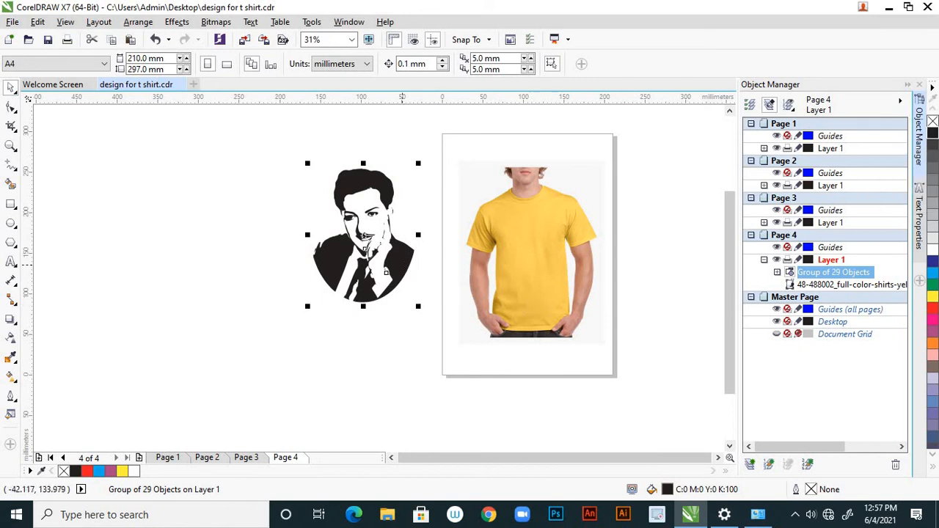
- Move the black portrait onto the yellow T-shirt and shrink it around its center to fit the chest
{"action": "left_click_drag", "start_coordinate": [402, 257], "coordinate": [563, 278]}
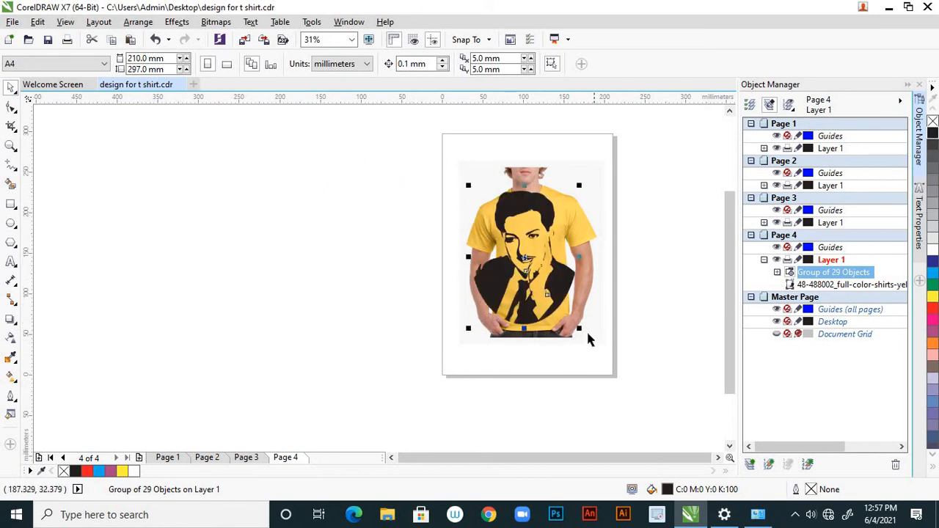
{"action": "left_click_drag", "start_coordinate": [579, 329], "coordinate": [547, 289]}
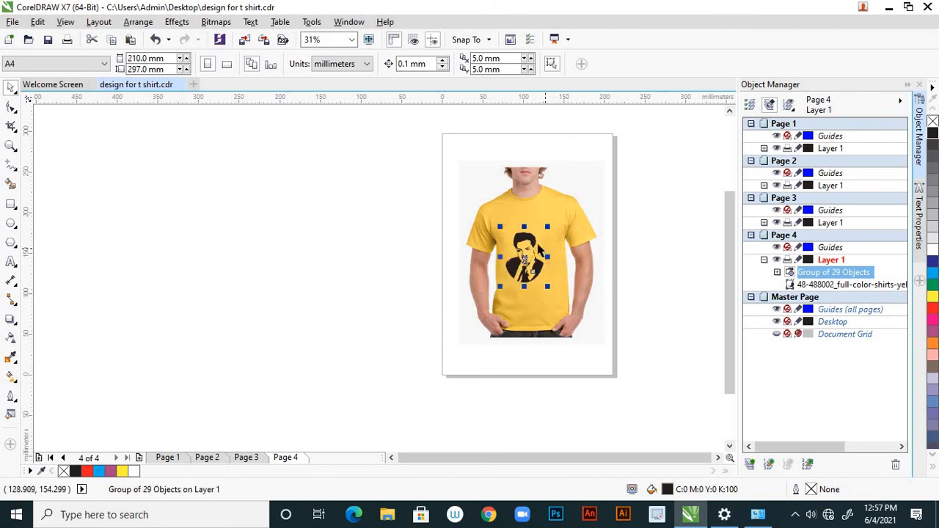
- Move the black portrait higher on the yellow shirt's chest and enlarge it to about 65 by 85 mm
{"action": "scroll", "coordinate": [535, 241], "scroll_direction": "up", "scroll_amount": 1}
{"action": "left_click_drag", "start_coordinate": [522, 237], "coordinate": [535, 216]}
{"action": "left_click_drag", "start_coordinate": [573, 313], "coordinate": [583, 326]}
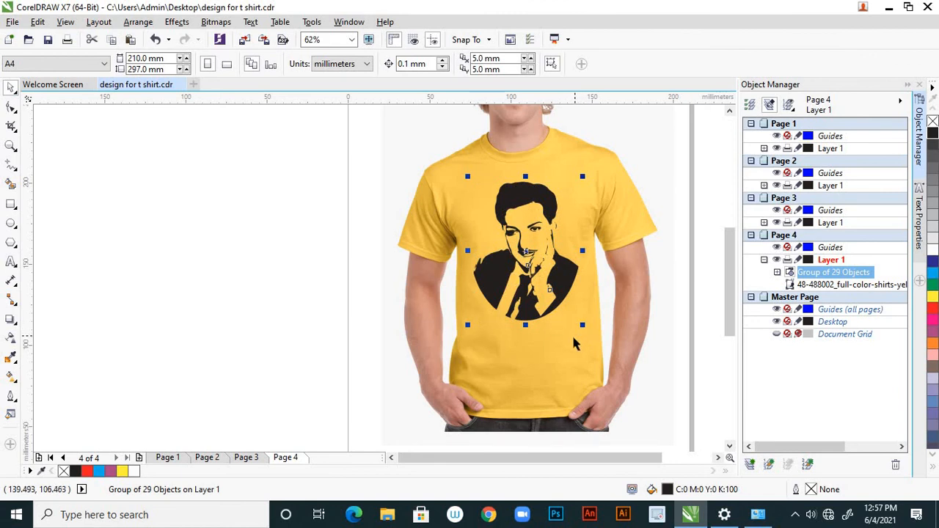
- Nudge the enlarged portrait slightly down on the shirt and deselect it
{"action": "key", "text": "Down"}
{"action": "key", "text": "Down"}
{"action": "key", "text": "Down"}
{"action": "key", "text": "Down"}
{"action": "key", "text": "Down"}
{"action": "key", "text": "Down"}
{"action": "key", "text": "Down"}
{"action": "key", "text": "Down"}
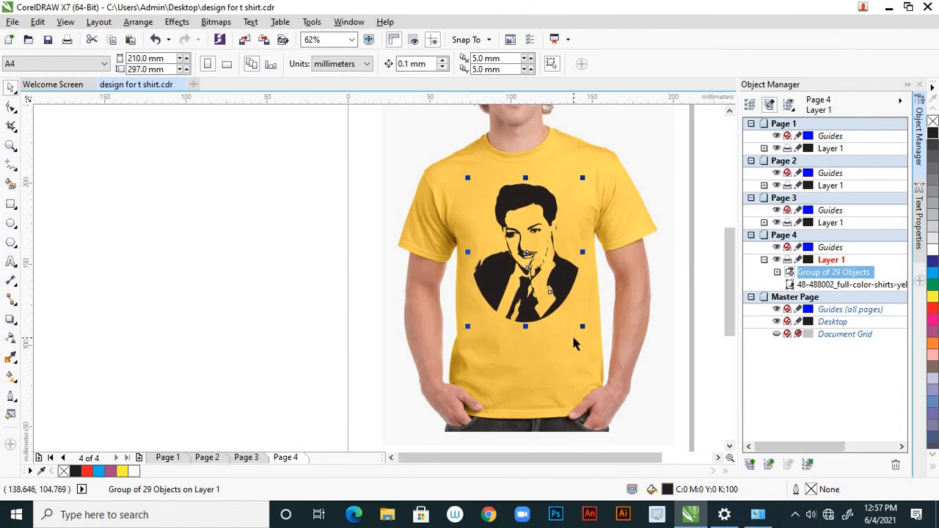
{"action": "left_click", "coordinate": [681, 350]}
{"action": "scroll", "coordinate": [478, 267], "scroll_direction": "down", "scroll_amount": 2}
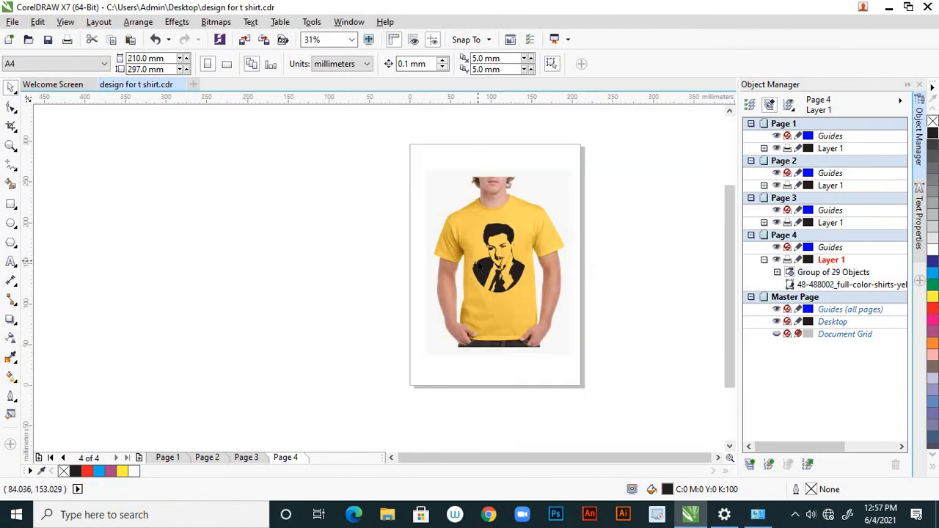
- Add the artistic text "NTR" below the portrait in 48 pt bold Arial
{"action": "scroll", "coordinate": [518, 302], "scroll_direction": "up", "scroll_amount": 2}
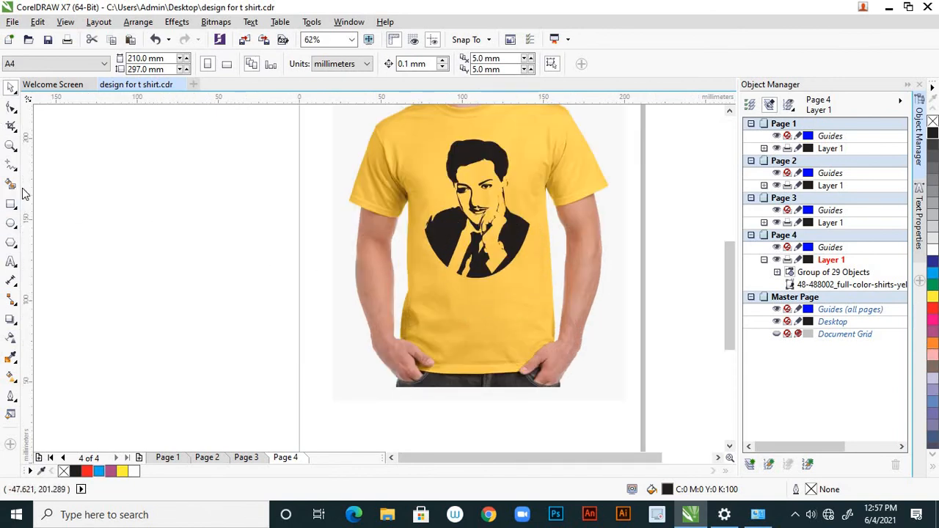
{"action": "left_click", "coordinate": [11, 262]}
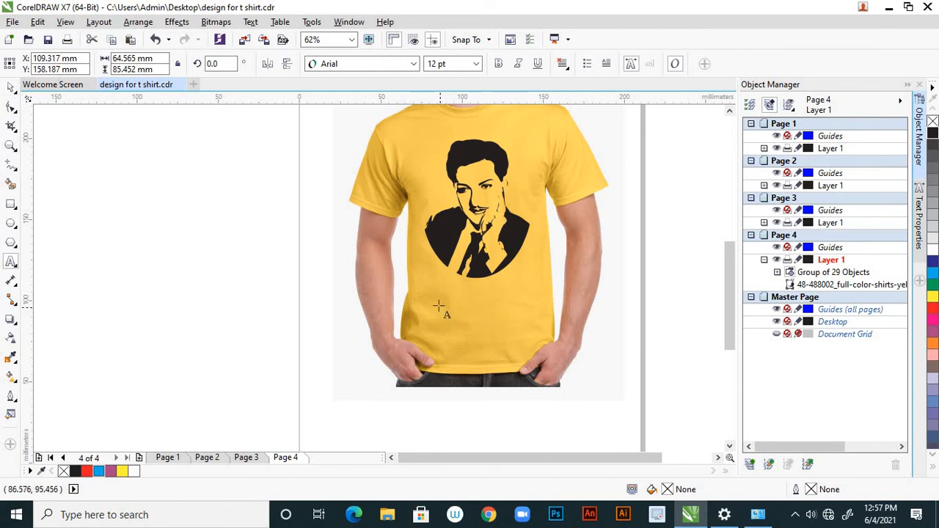
{"action": "left_click", "coordinate": [439, 303]}
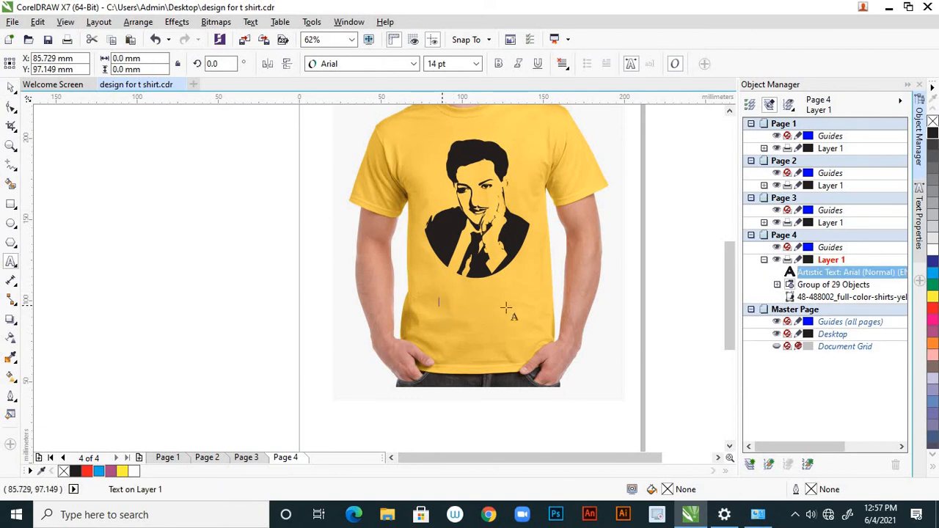
{"action": "left_click", "coordinate": [477, 64]}
{"action": "left_click", "coordinate": [433, 218]}
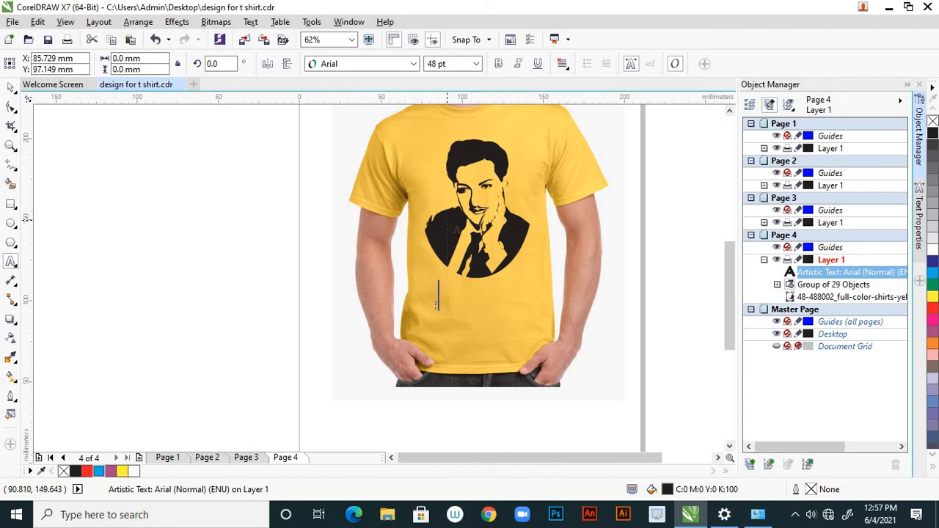
{"action": "type", "text": "NTR"}
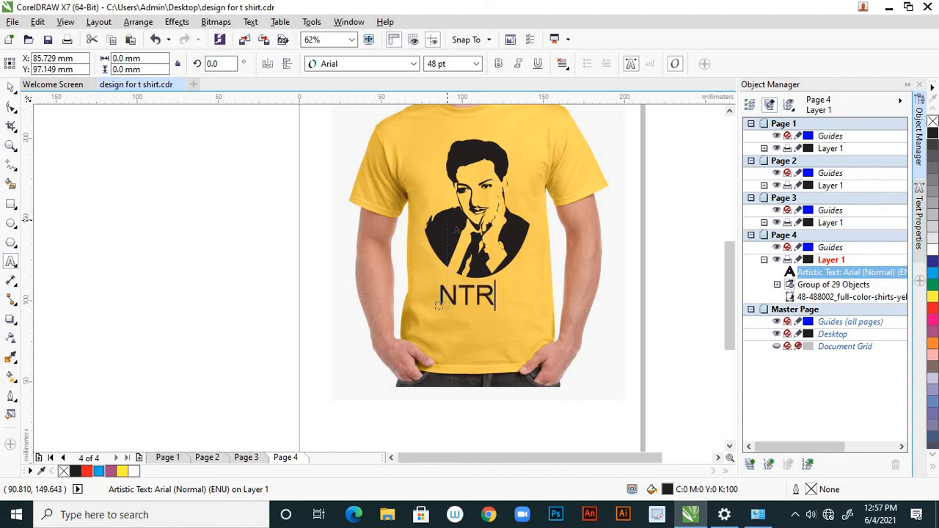
{"action": "left_click", "coordinate": [13, 87]}
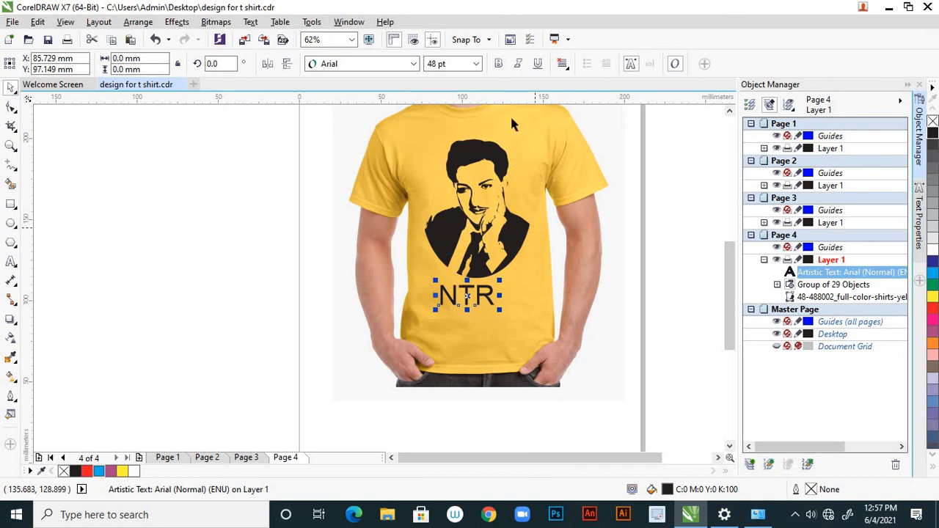
{"action": "left_click", "coordinate": [498, 65]}
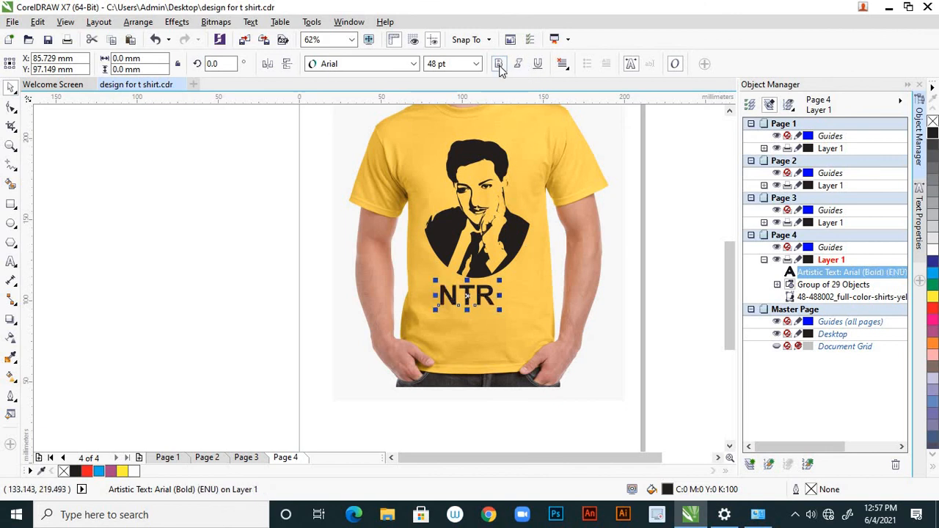
- Shift the "NTR" text to the right so it sits centered under the portrait
{"action": "scroll", "coordinate": [498, 253], "scroll_direction": "up", "scroll_amount": 2}
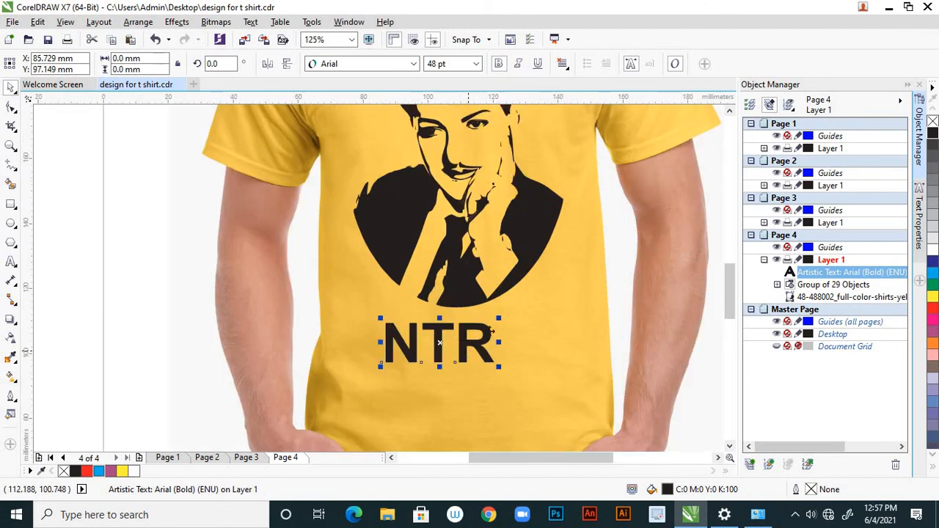
{"action": "left_click_drag", "start_coordinate": [493, 330], "coordinate": [507, 329]}
{"action": "key", "text": "Escape"}
{"action": "scroll", "coordinate": [506, 262], "scroll_direction": "down", "scroll_amount": 4}
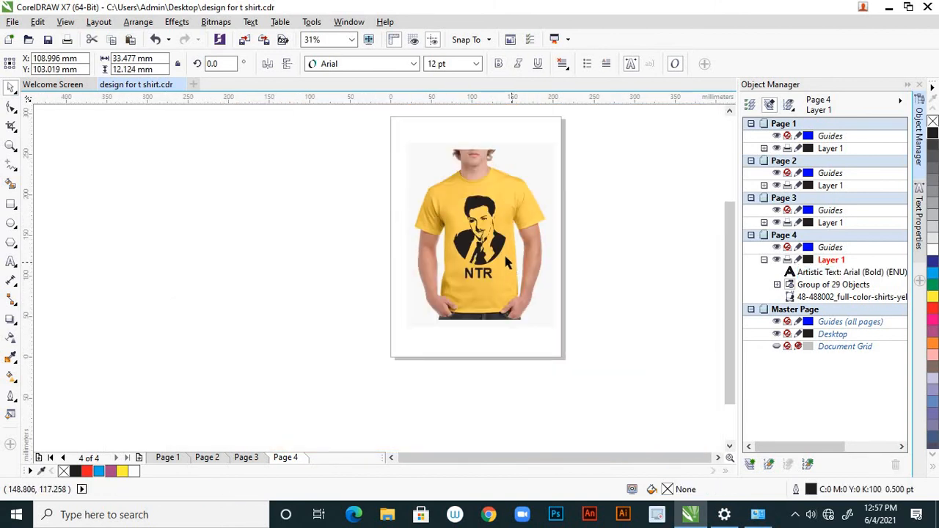
- Fine-tune the "NTR" text's position by nudging it 0.6 mm to the right, and deselect it
{"action": "scroll", "coordinate": [505, 264], "scroll_direction": "up", "scroll_amount": 2}
{"action": "left_click", "coordinate": [452, 324]}
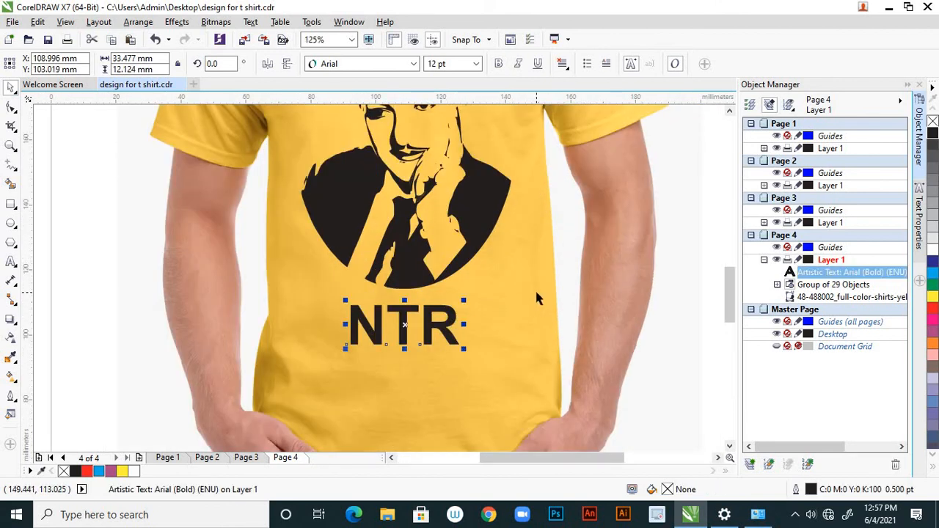
{"action": "key", "text": "Right"}
{"action": "key", "text": "Right"}
{"action": "key", "text": "Right"}
{"action": "key", "text": "Right"}
{"action": "key", "text": "Right"}
{"action": "key", "text": "Right"}
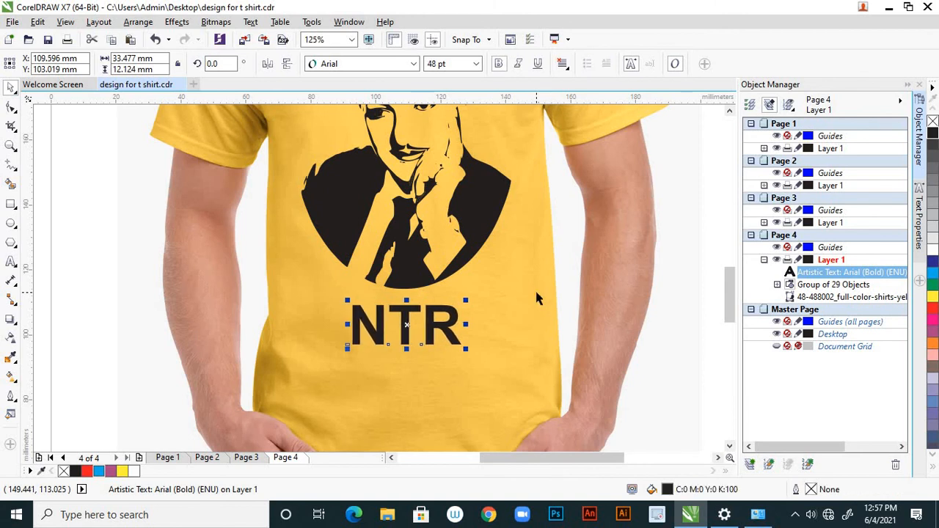
{"action": "key", "text": "Escape"}
{"action": "scroll", "coordinate": [503, 261], "scroll_direction": "down", "scroll_amount": 6}
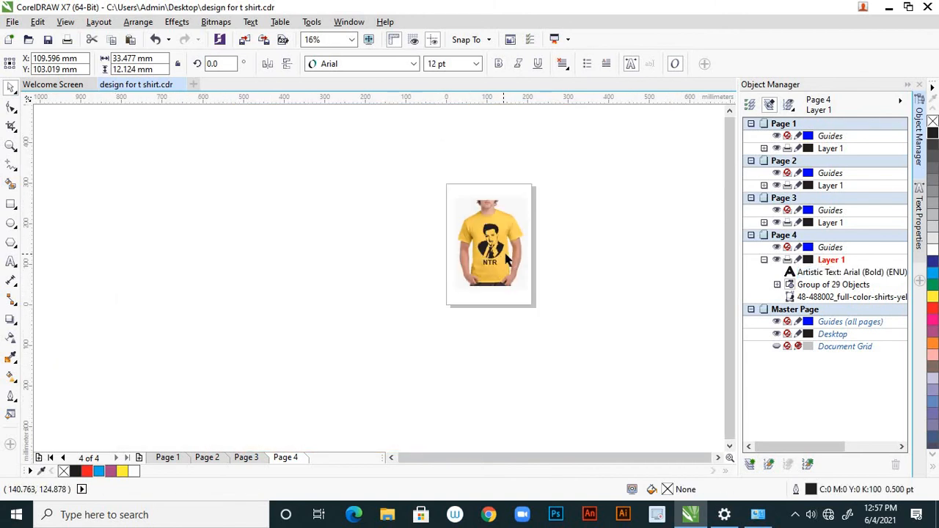
{"action": "scroll", "coordinate": [511, 249], "scroll_direction": "up", "scroll_amount": 2}
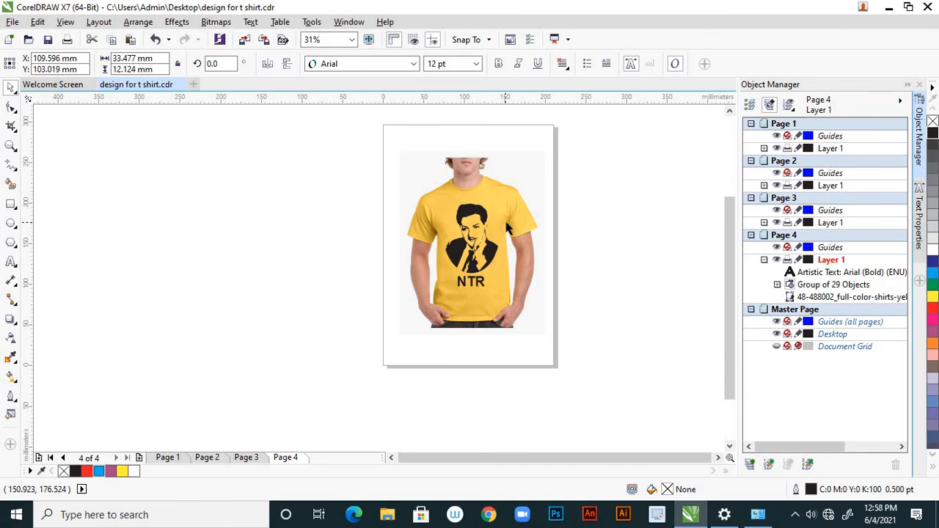
- Save the document and review the T-shirt designs on pages 1 to 4
{"action": "key", "text": "ctrl+s"}
{"action": "left_click", "coordinate": [168, 457]}
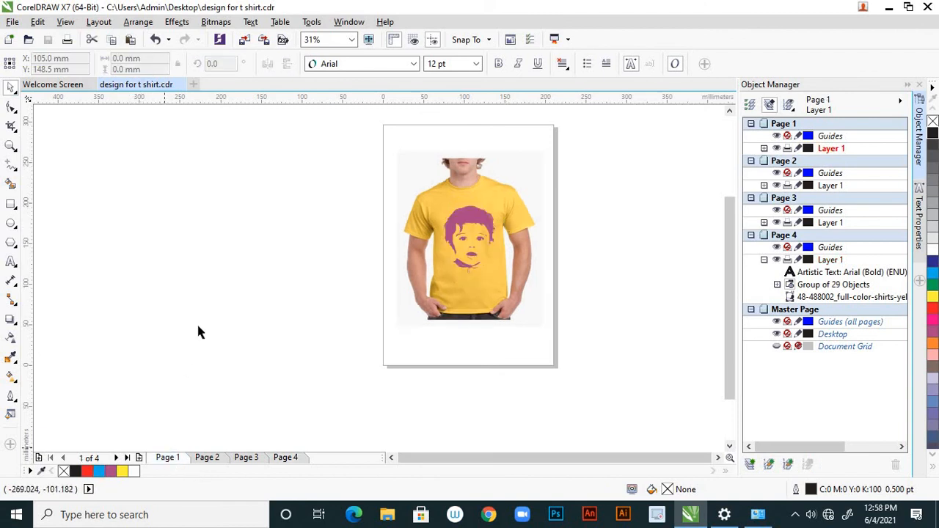
{"action": "left_click", "coordinate": [208, 458]}
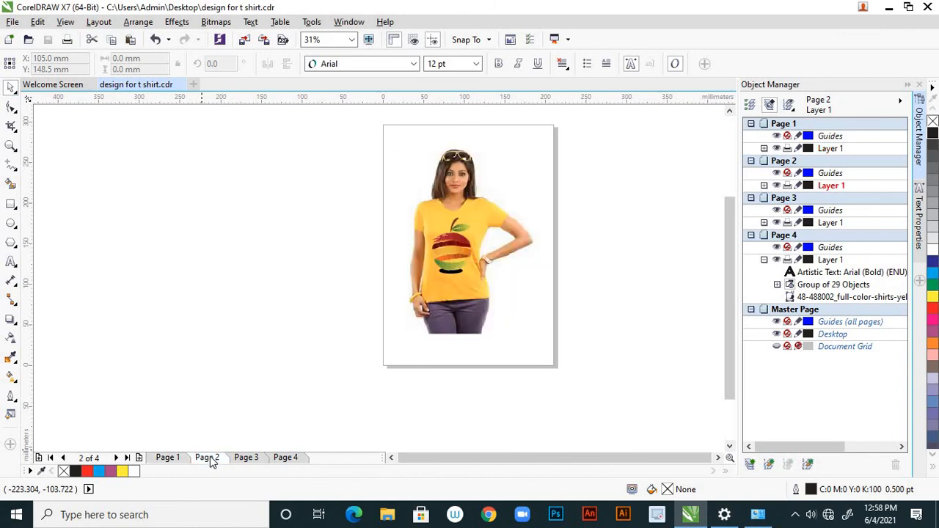
{"action": "left_click", "coordinate": [247, 457]}
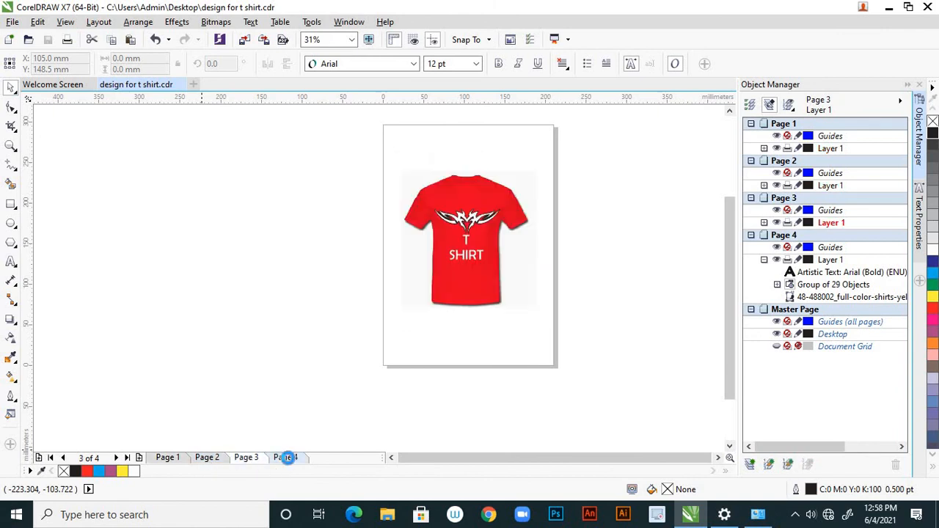
{"action": "left_click", "coordinate": [286, 458]}
- Add a page-sized rectangle behind the design on page 1 and set its outline width to None
{"action": "left_click", "coordinate": [168, 458]}
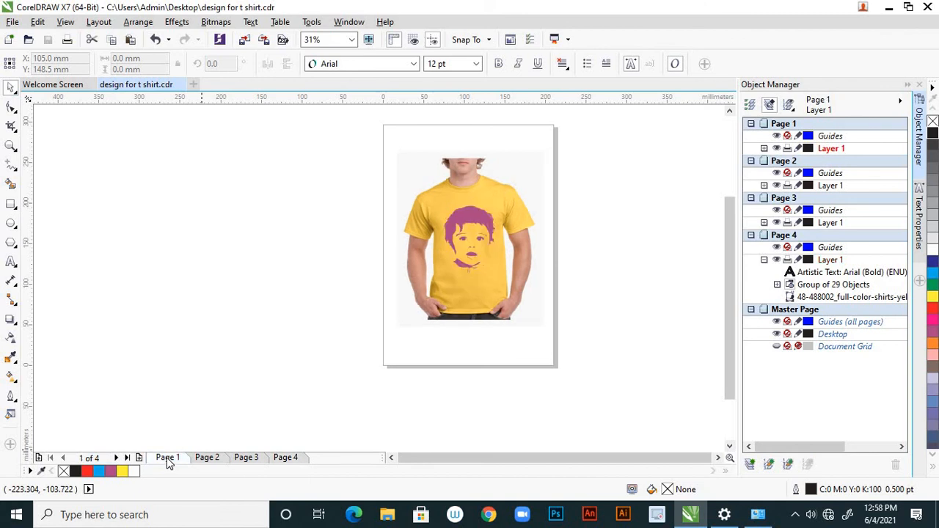
{"action": "double_click", "coordinate": [13, 206]}
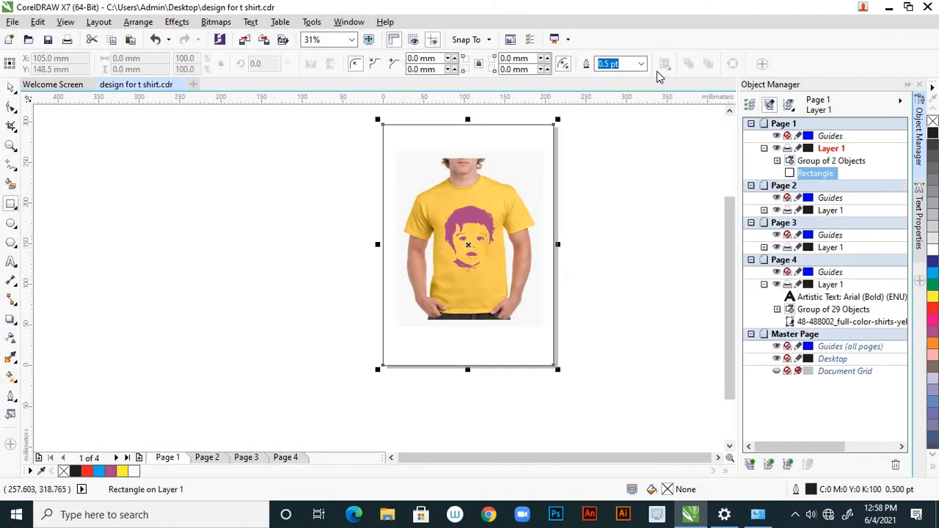
{"action": "left_click", "coordinate": [642, 65]}
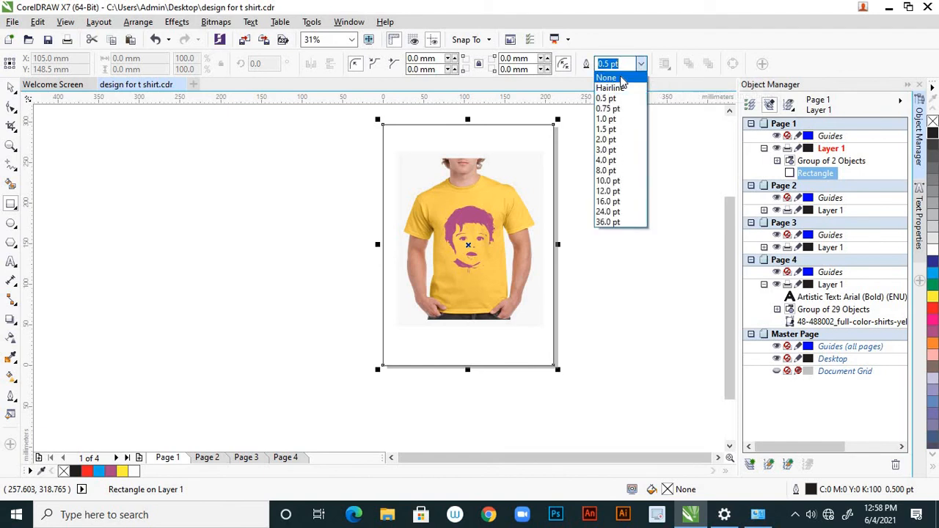
{"action": "left_click", "coordinate": [599, 89]}
{"action": "left_click", "coordinate": [503, 390]}
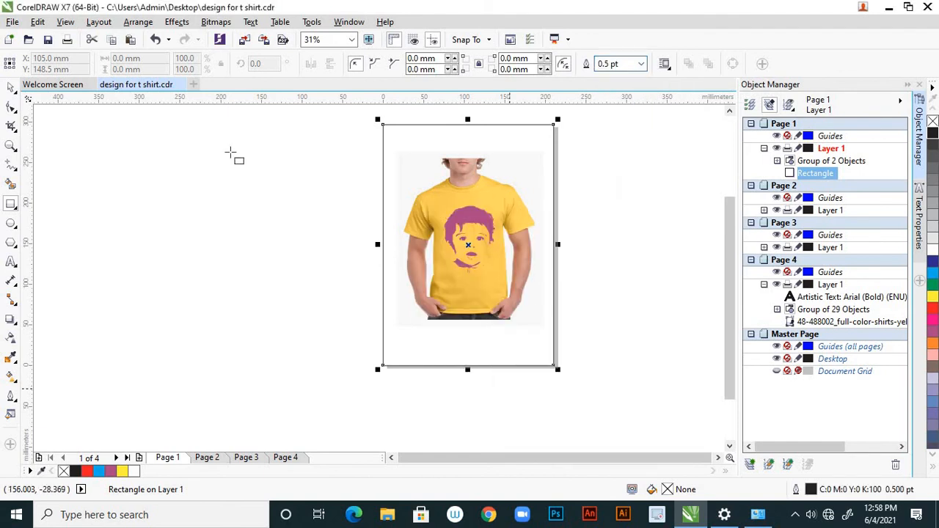
{"action": "left_click", "coordinate": [12, 89]}
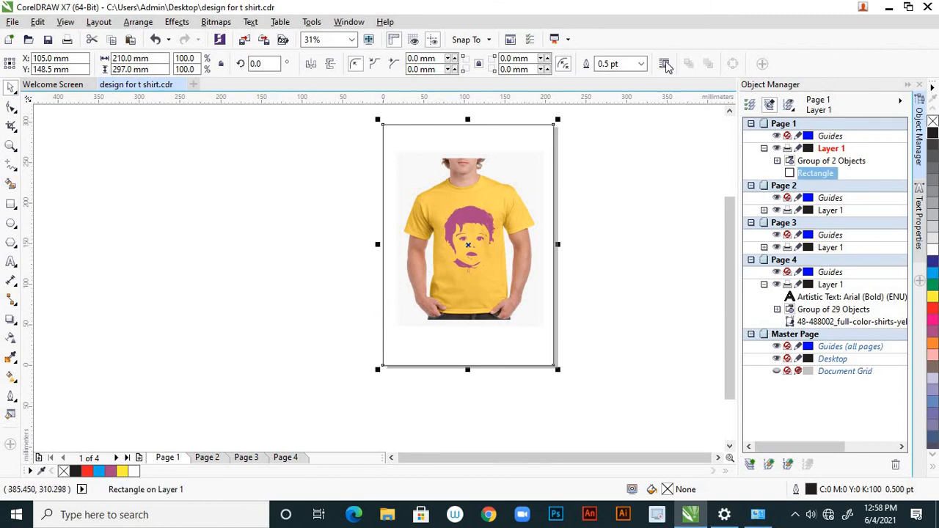
{"action": "left_click", "coordinate": [642, 64]}
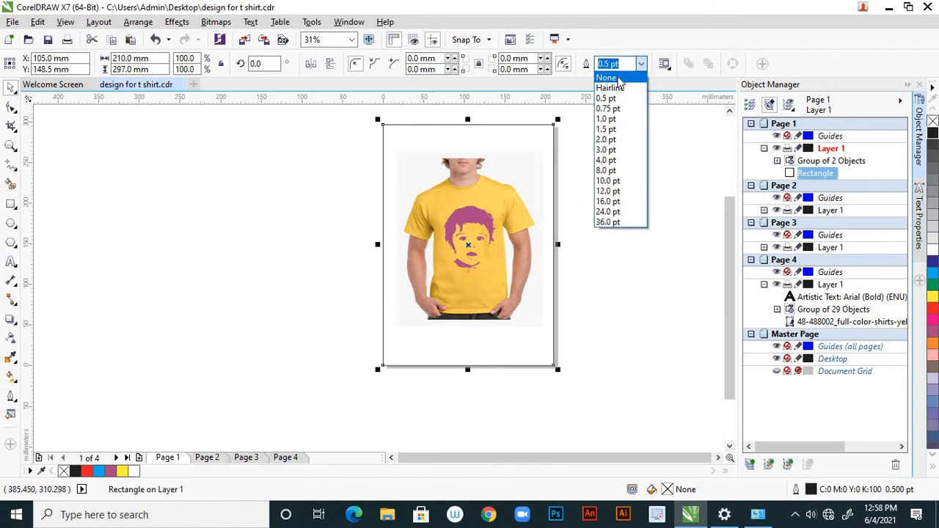
{"action": "left_click", "coordinate": [618, 78]}
- Add a page-sized rectangle with no outline behind the woman's T-shirt design on page 2
{"action": "left_click", "coordinate": [209, 457]}
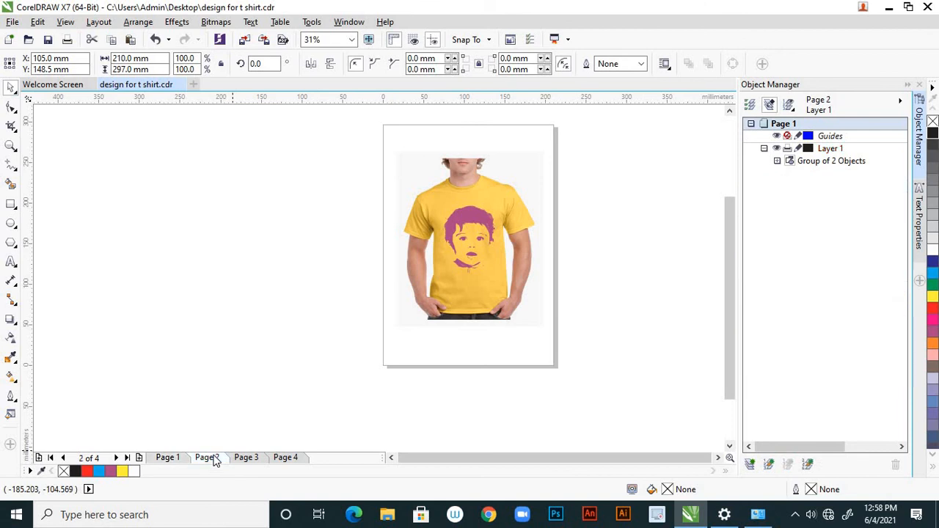
{"action": "double_click", "coordinate": [12, 206]}
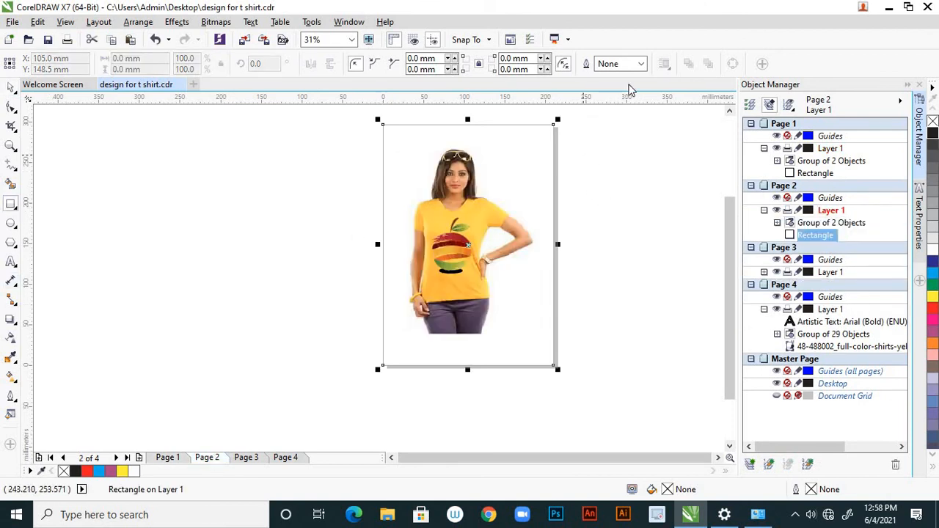
{"action": "left_click", "coordinate": [642, 65]}
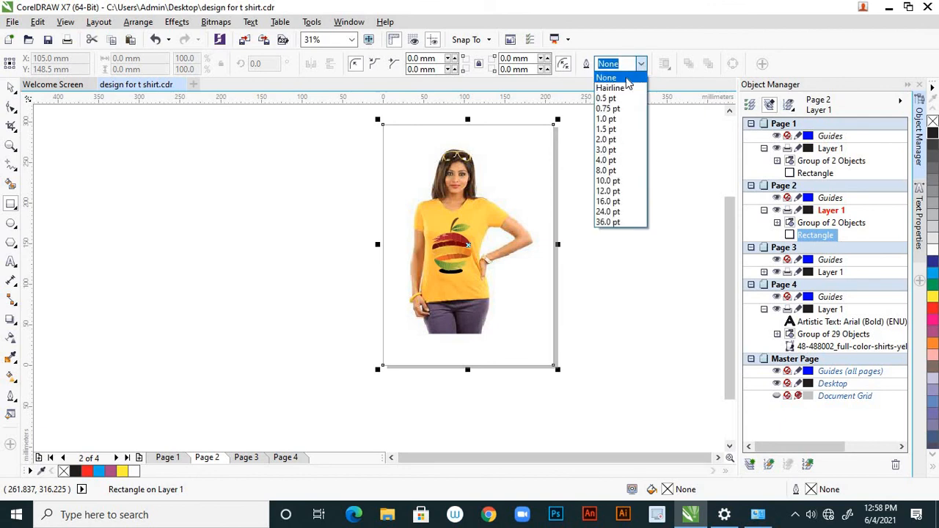
{"action": "left_click", "coordinate": [626, 78]}
{"action": "left_click", "coordinate": [11, 87]}
{"action": "left_click_drag", "start_coordinate": [374, 212], "coordinate": [394, 229]}
{"action": "left_click", "coordinate": [380, 224]}
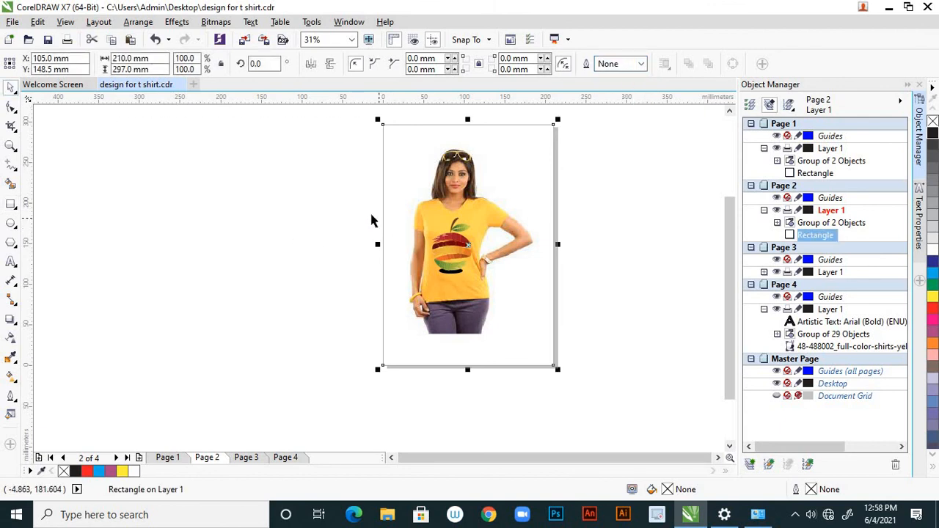
- Add a page-sized rectangle with no outline behind the red T-shirt on page 3
{"action": "left_click", "coordinate": [247, 457]}
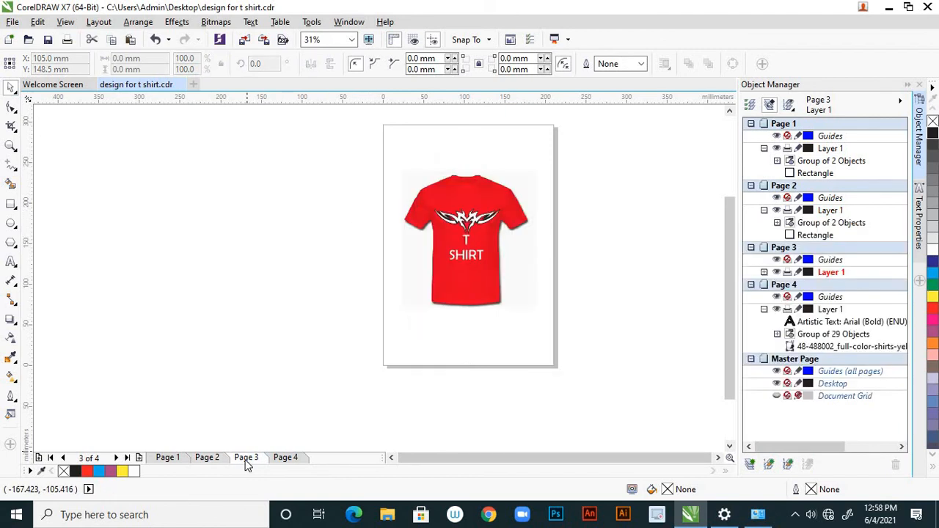
{"action": "double_click", "coordinate": [14, 207]}
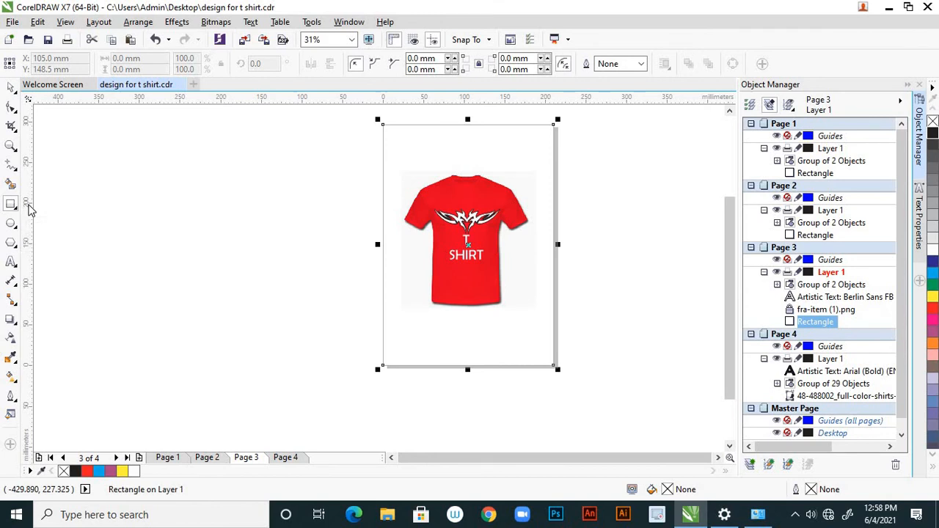
{"action": "left_click", "coordinate": [640, 64]}
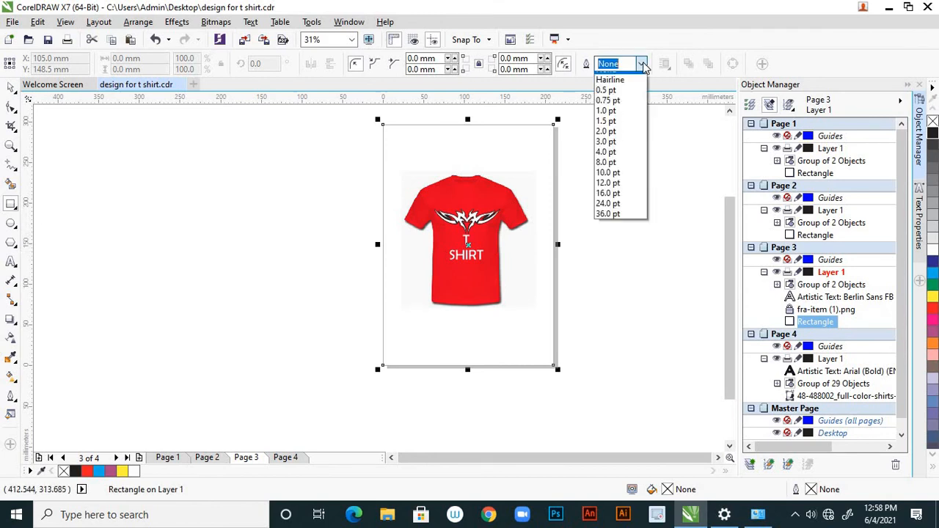
{"action": "left_click", "coordinate": [637, 78]}
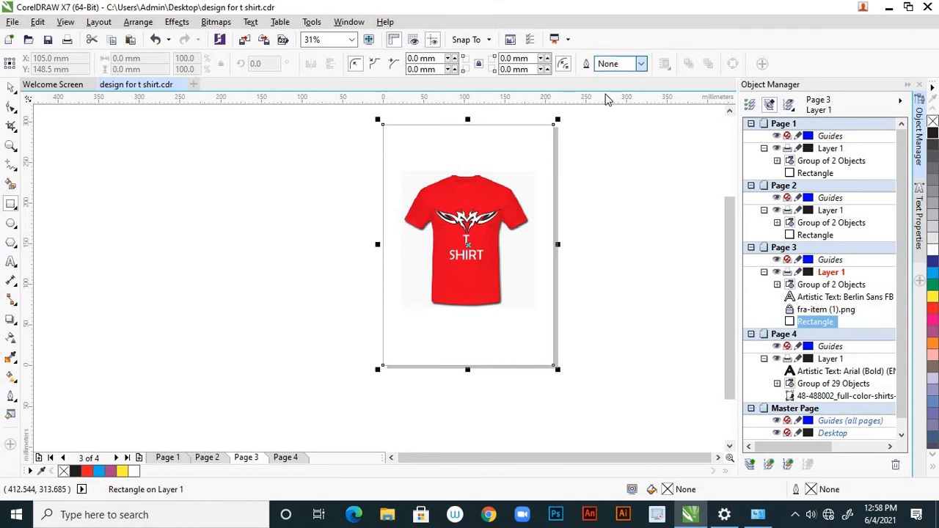
{"action": "left_click", "coordinate": [10, 86]}
{"action": "left_click", "coordinate": [271, 402]}
- Add a page-sized rectangle with outline width None behind the NTR T-shirt design on page 4
{"action": "left_click", "coordinate": [285, 458]}
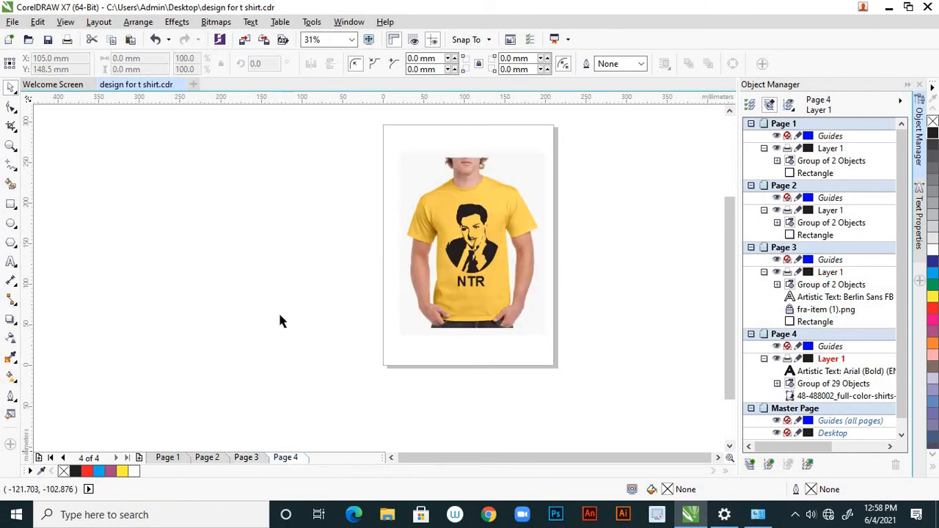
{"action": "double_click", "coordinate": [11, 205]}
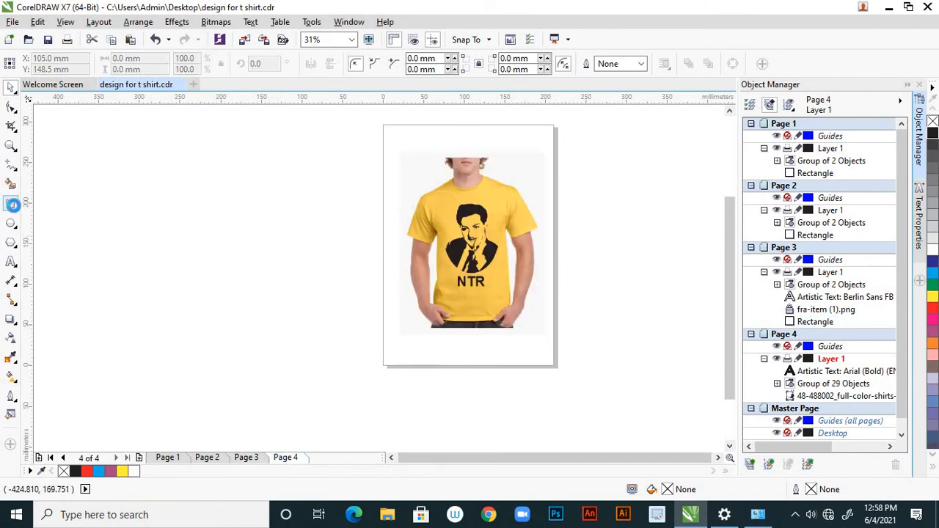
{"action": "left_click", "coordinate": [640, 64]}
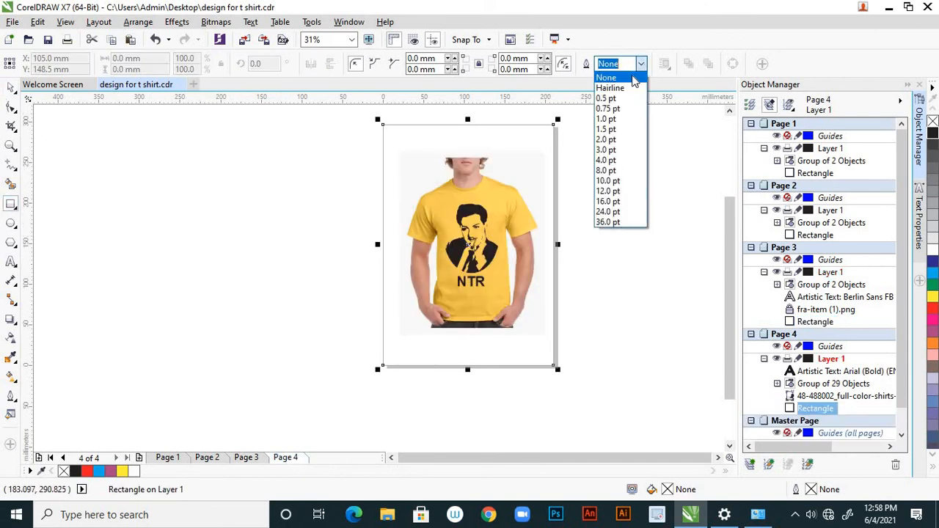
{"action": "left_click", "coordinate": [628, 78]}
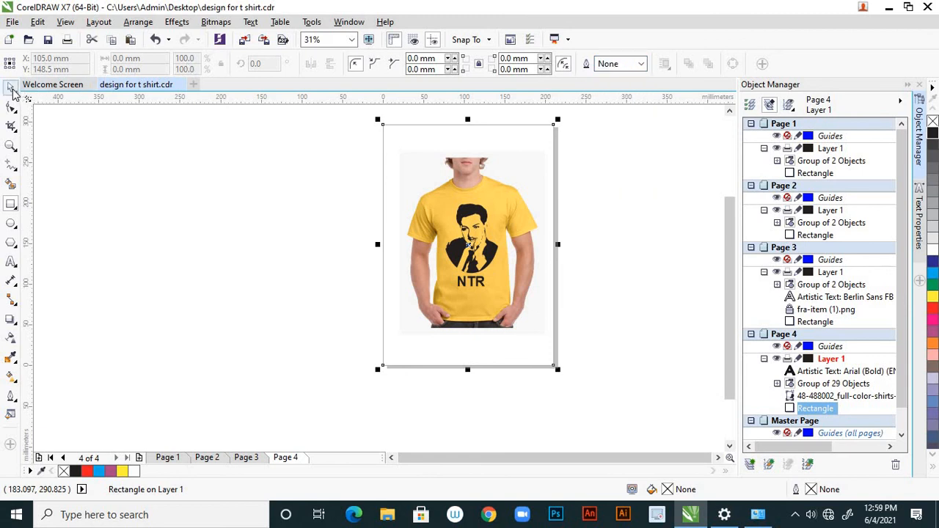
{"action": "left_click", "coordinate": [160, 203]}
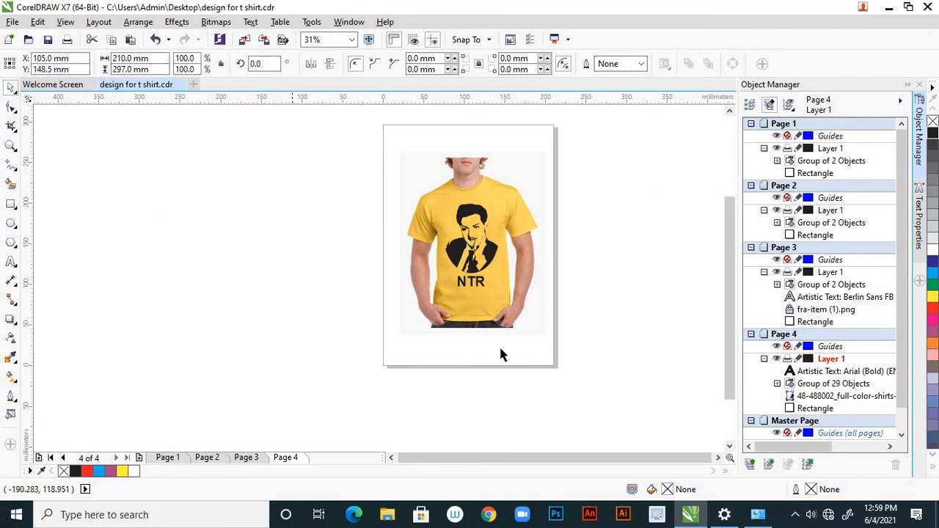
- Export page 1 to the Desktop as a JPG - JPEG Bitmaps file named "design for t shirt"
{"action": "left_click", "coordinate": [166, 459]}
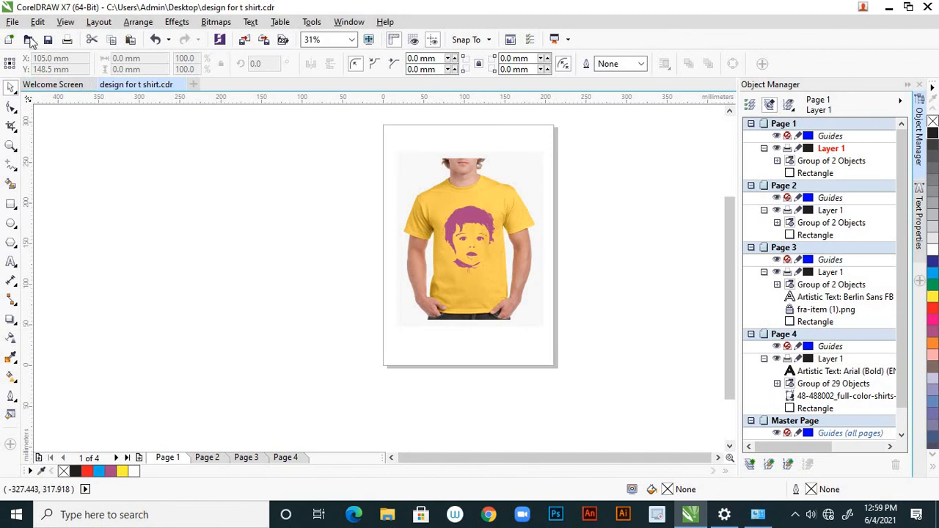
{"action": "left_click", "coordinate": [12, 22]}
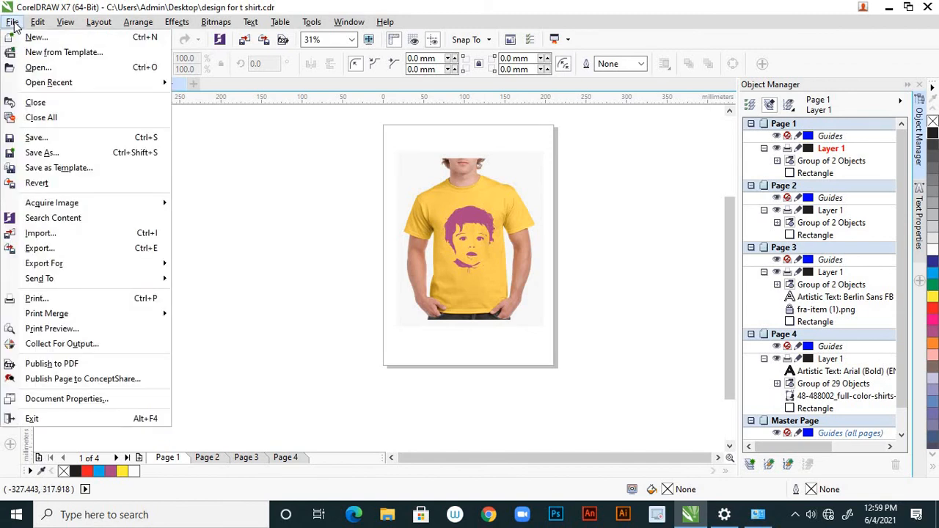
{"action": "left_click", "coordinate": [66, 254]}
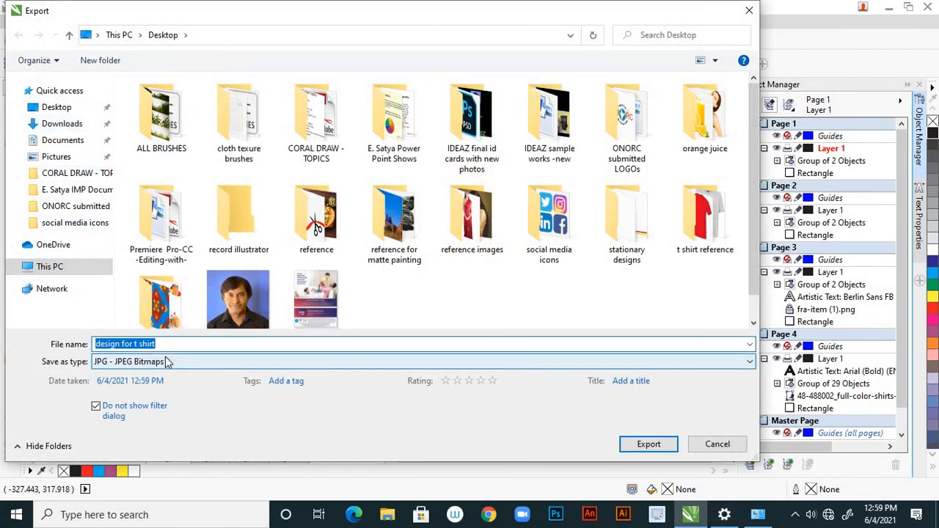
{"action": "left_click", "coordinate": [648, 446]}
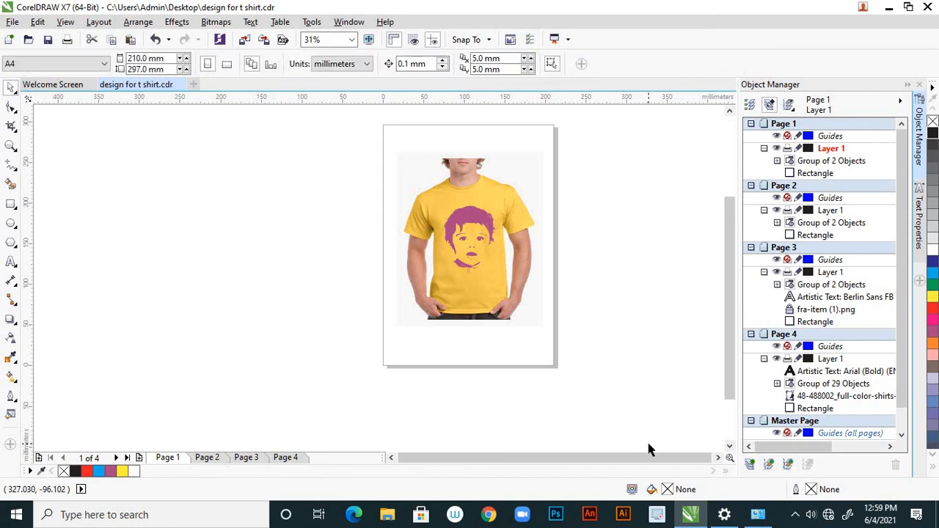
- Export all pages to the Desktop as a PDF named "design for t shirt"
{"action": "left_click", "coordinate": [13, 22]}
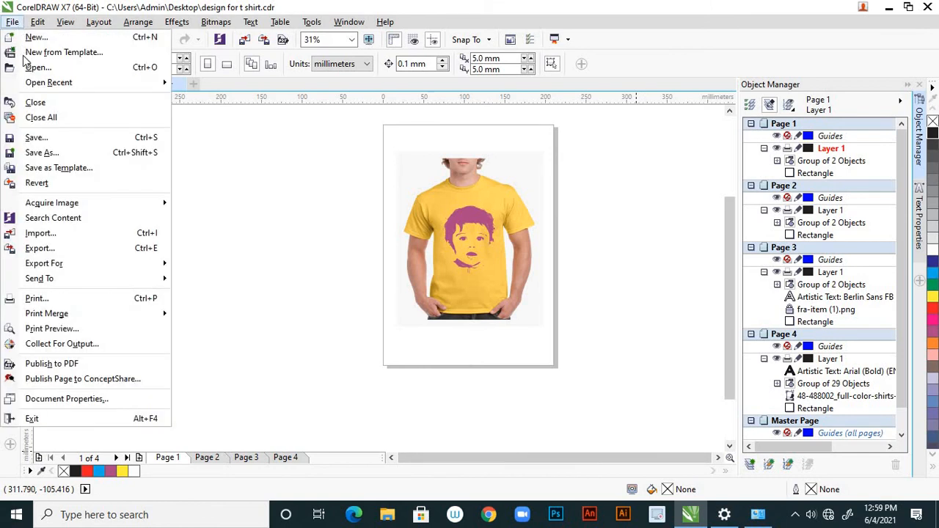
{"action": "left_click", "coordinate": [58, 251]}
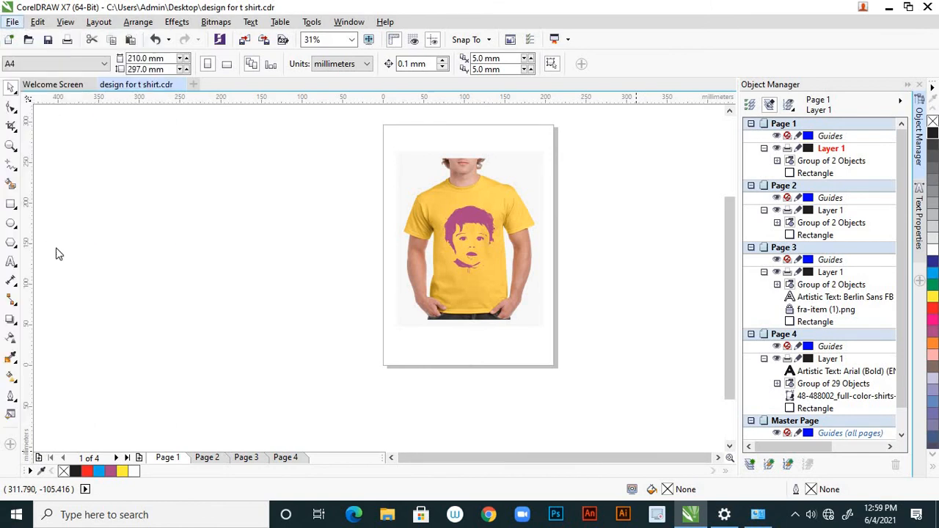
{"action": "left_click", "coordinate": [162, 360]}
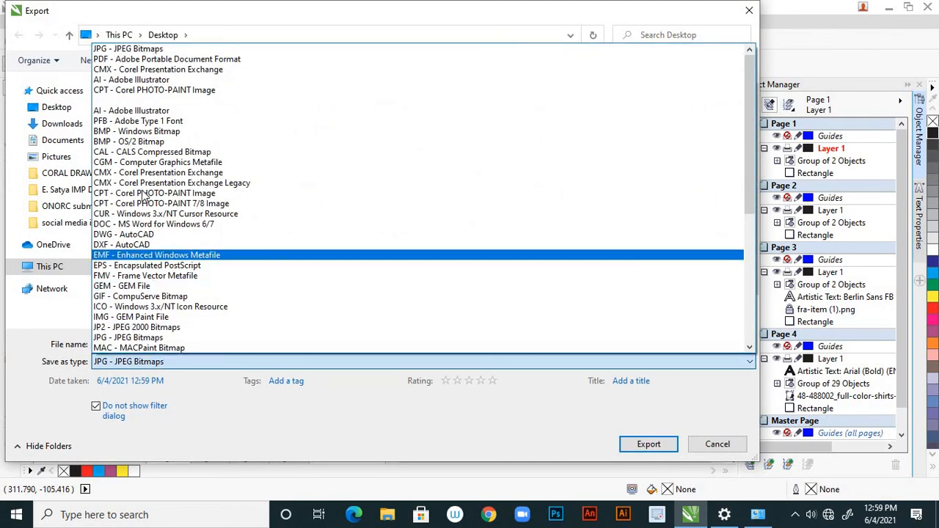
{"action": "left_click", "coordinate": [131, 60]}
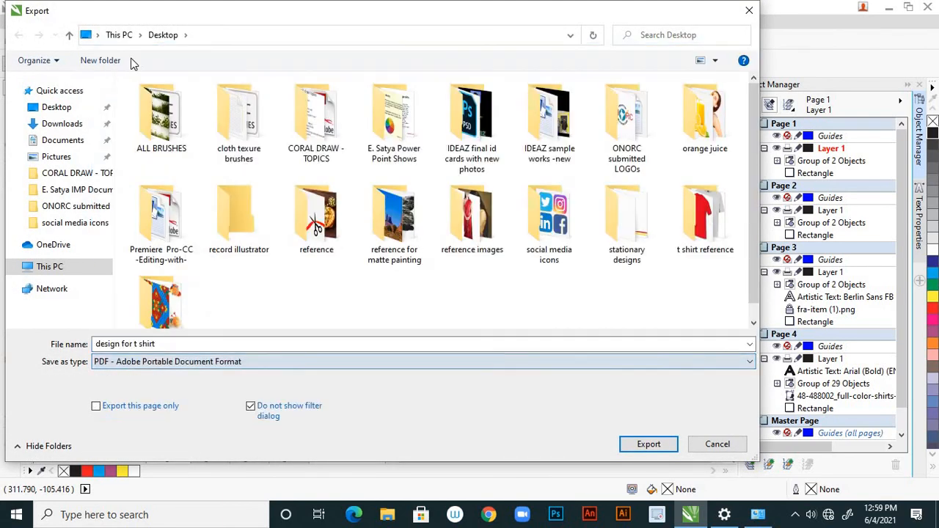
{"action": "left_click", "coordinate": [625, 444]}
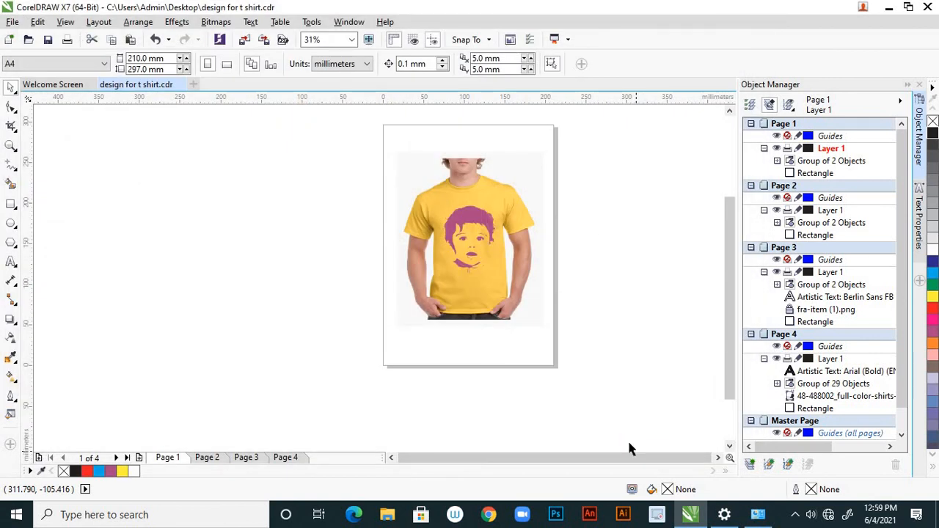
- Open the exported "design for t shirt" PDF from the desktop in Adobe Reader and view it maximized at 50% zoom
{"action": "left_click", "coordinate": [889, 9]}
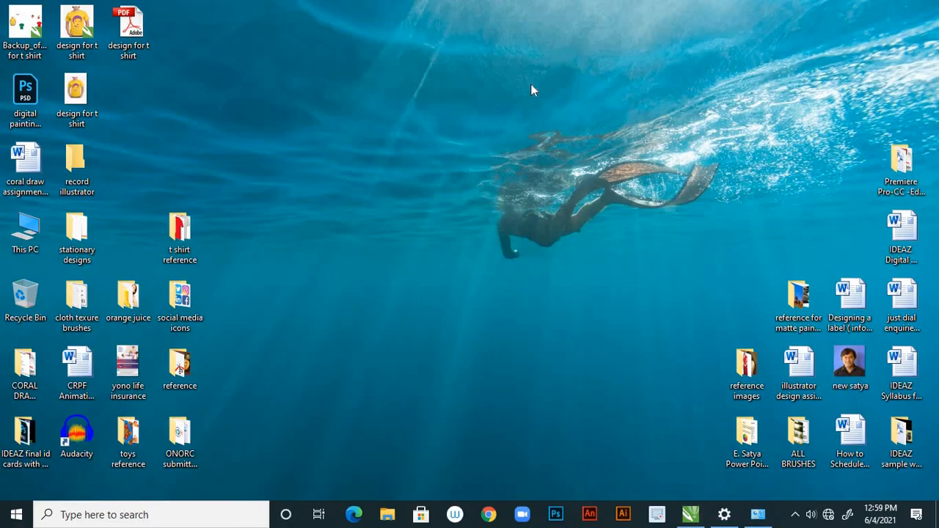
{"action": "double_click", "coordinate": [140, 44]}
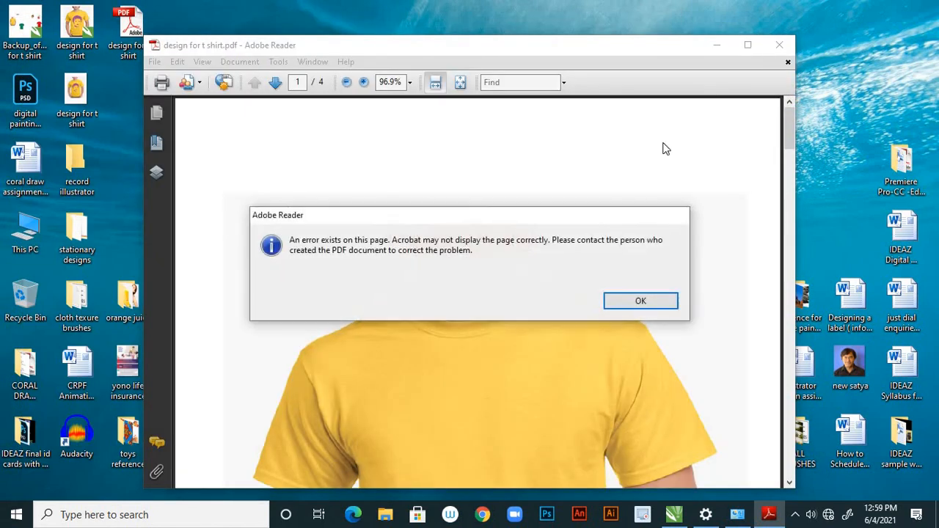
{"action": "left_click", "coordinate": [636, 301]}
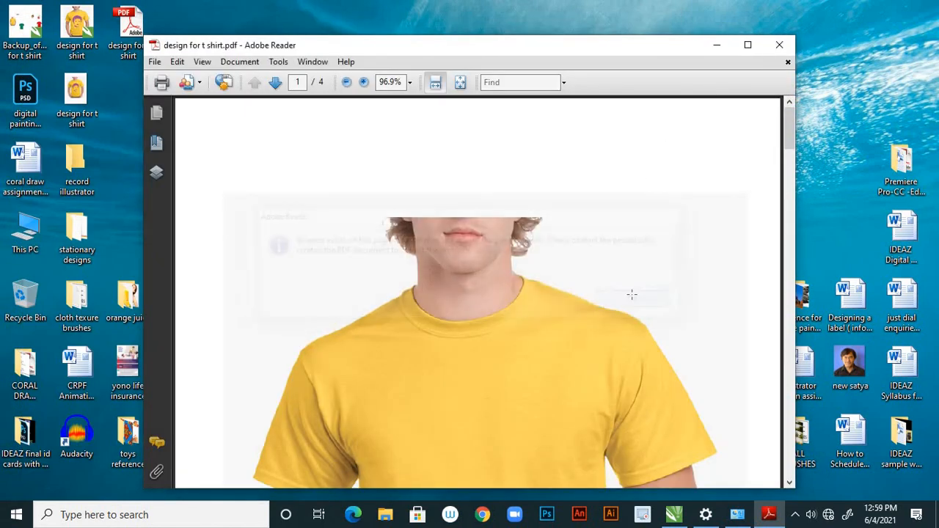
{"action": "left_click", "coordinate": [746, 45]}
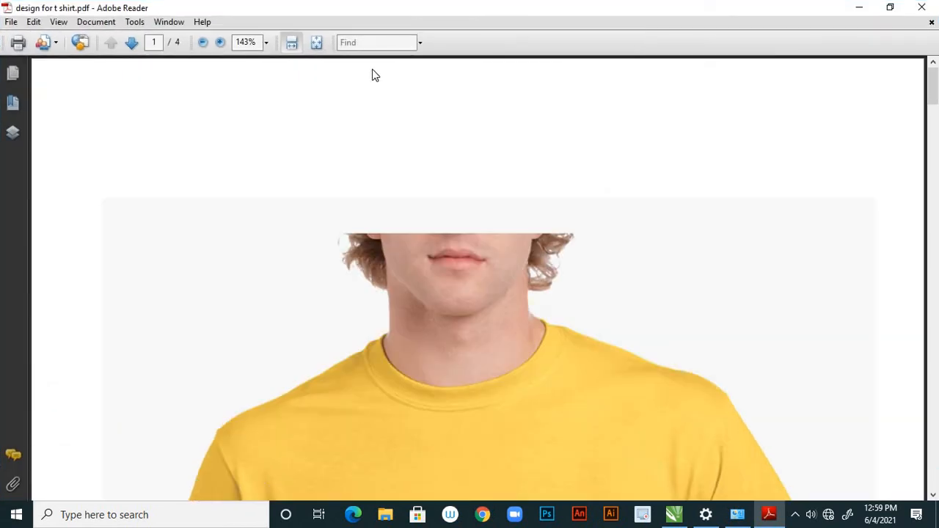
{"action": "left_click", "coordinate": [265, 43]}
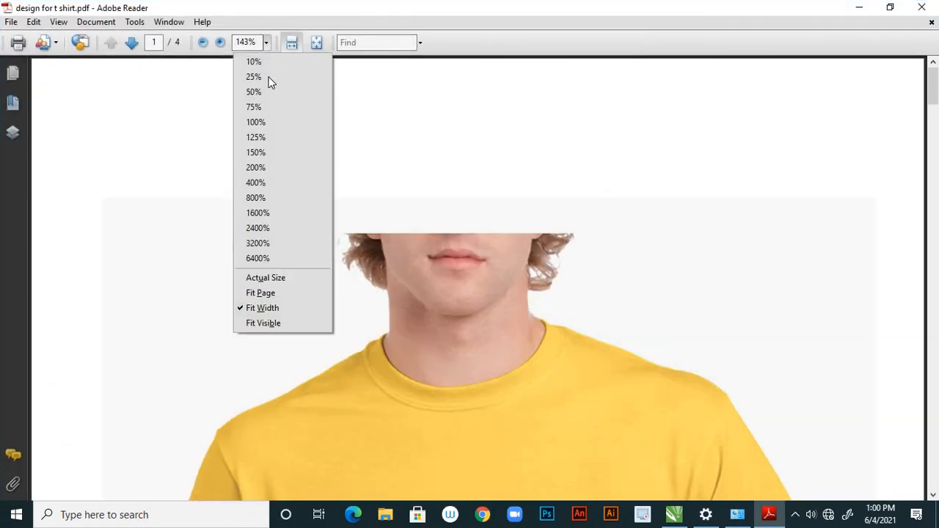
{"action": "left_click", "coordinate": [264, 122]}
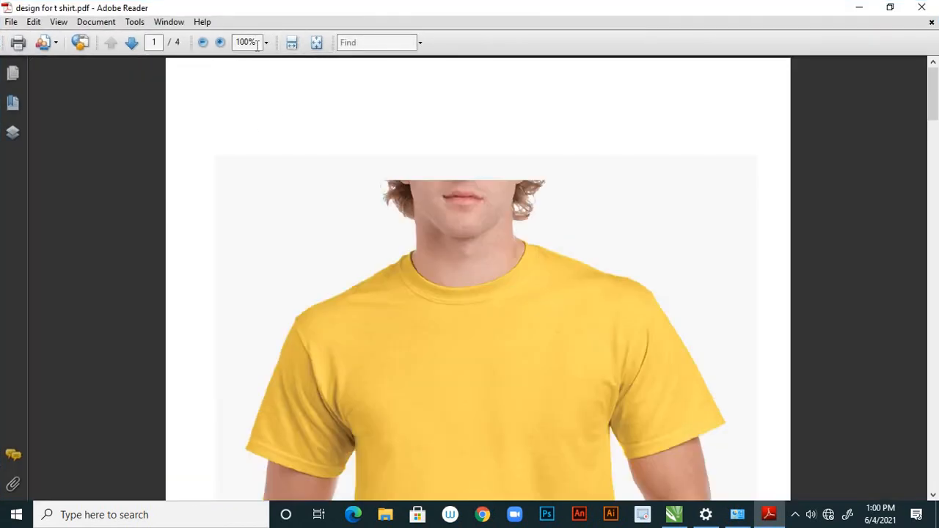
{"action": "left_click", "coordinate": [265, 42]}
{"action": "left_click", "coordinate": [260, 93]}
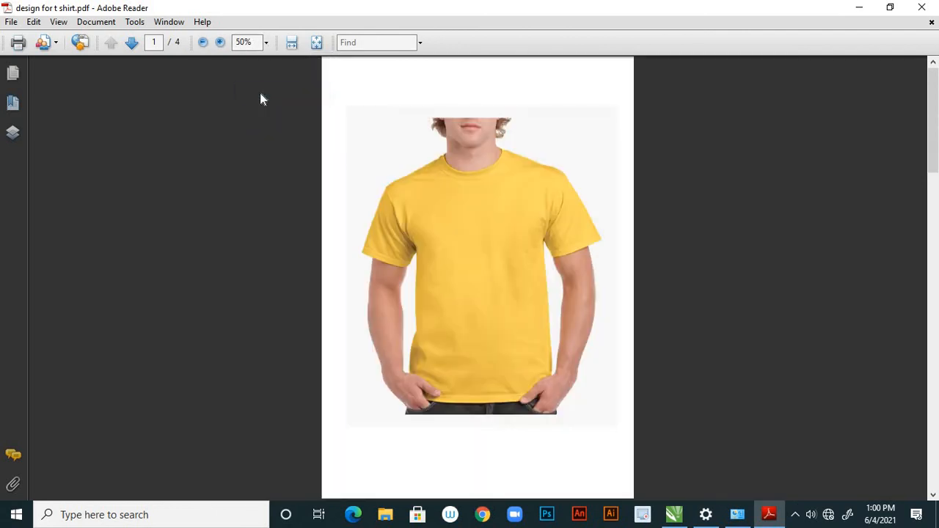
- Show the page thumbnails and review the T-shirt designs on pages 2, 3, 4 and 1 of the PDF
{"action": "left_click", "coordinate": [15, 77]}
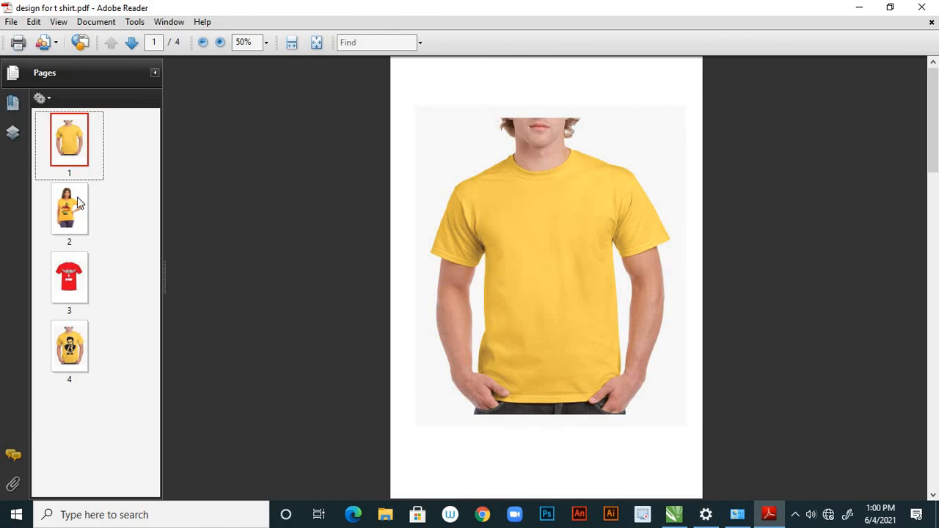
{"action": "left_click", "coordinate": [75, 212]}
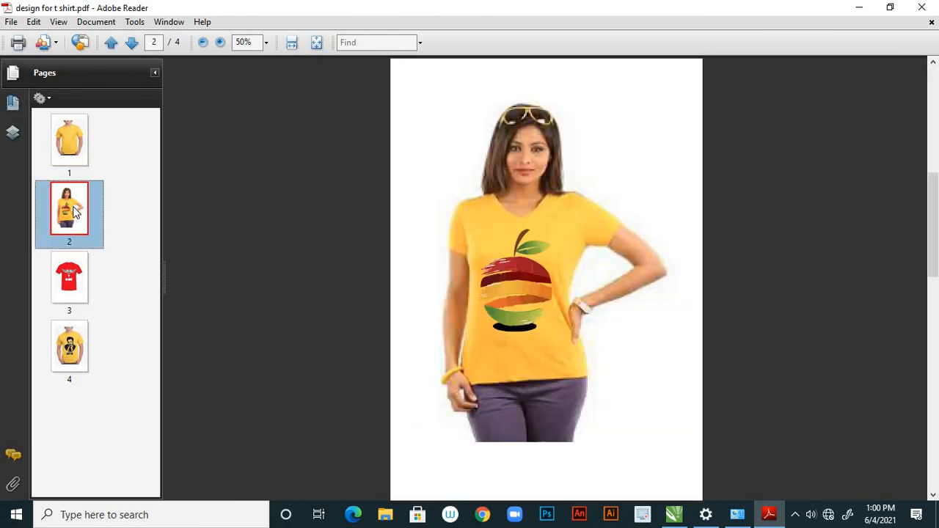
{"action": "left_click", "coordinate": [74, 275]}
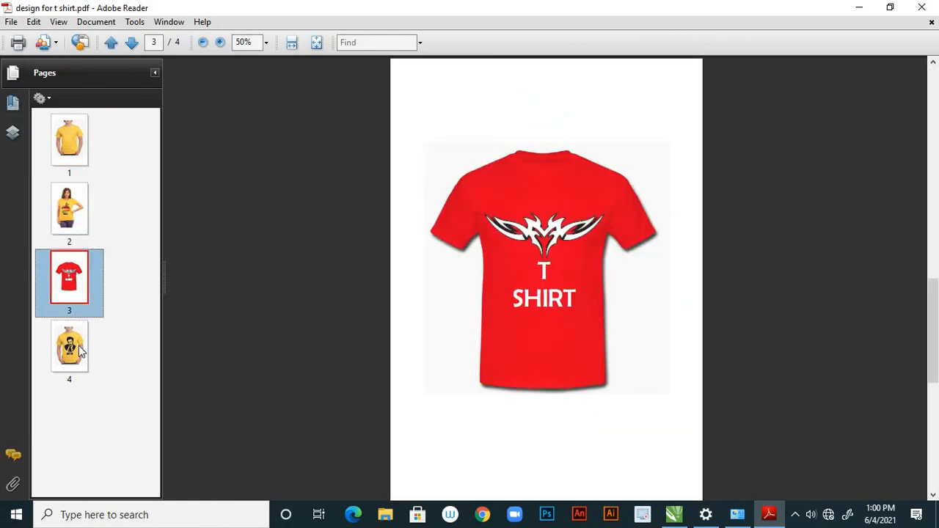
{"action": "left_click", "coordinate": [77, 349]}
{"action": "left_click", "coordinate": [80, 154]}
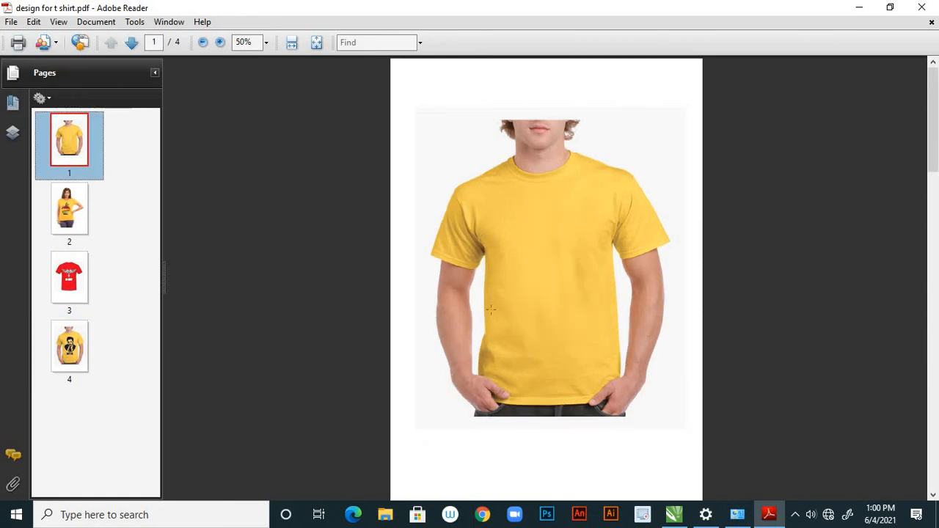
- Switch to CorelDRAW and try to export the document again over the "design for t shirt" PDF on the Desktop
{"action": "left_click", "coordinate": [673, 513]}
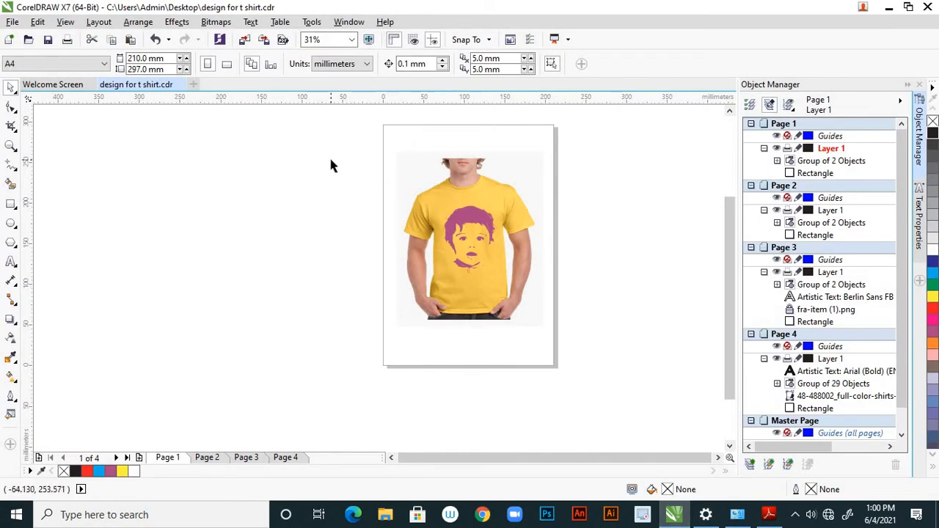
{"action": "left_click", "coordinate": [455, 222]}
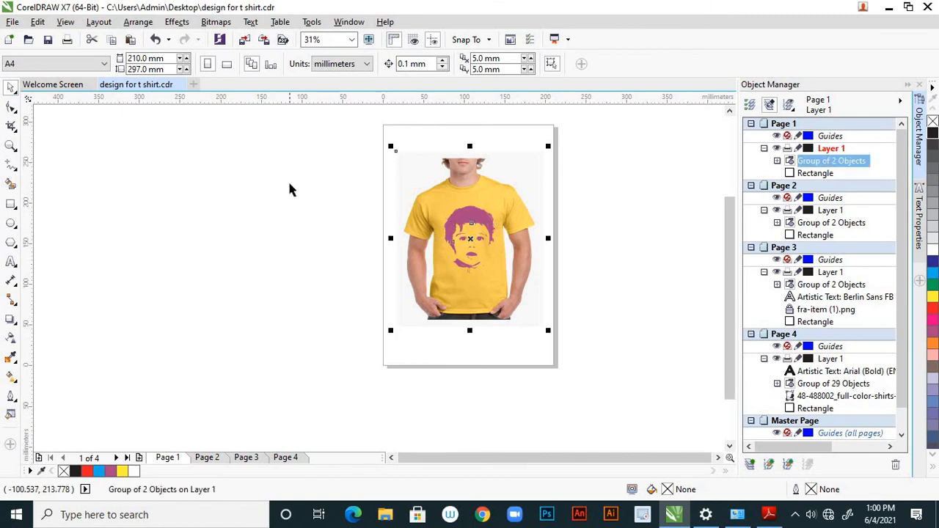
{"action": "left_click", "coordinate": [266, 139]}
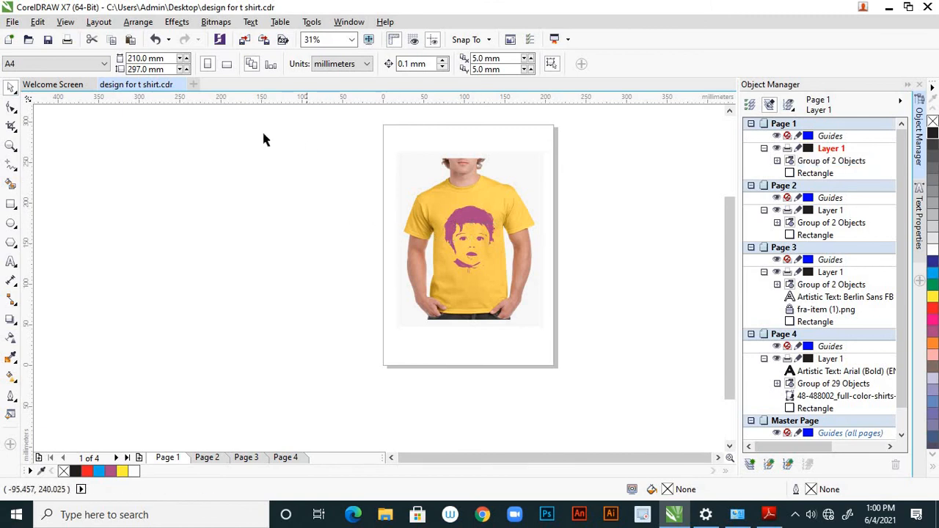
{"action": "left_click", "coordinate": [13, 22]}
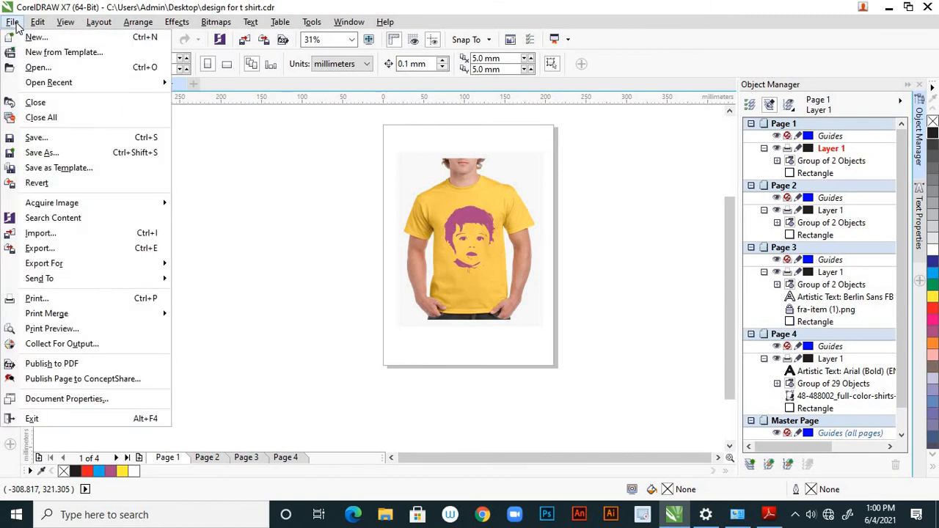
{"action": "left_click", "coordinate": [79, 249]}
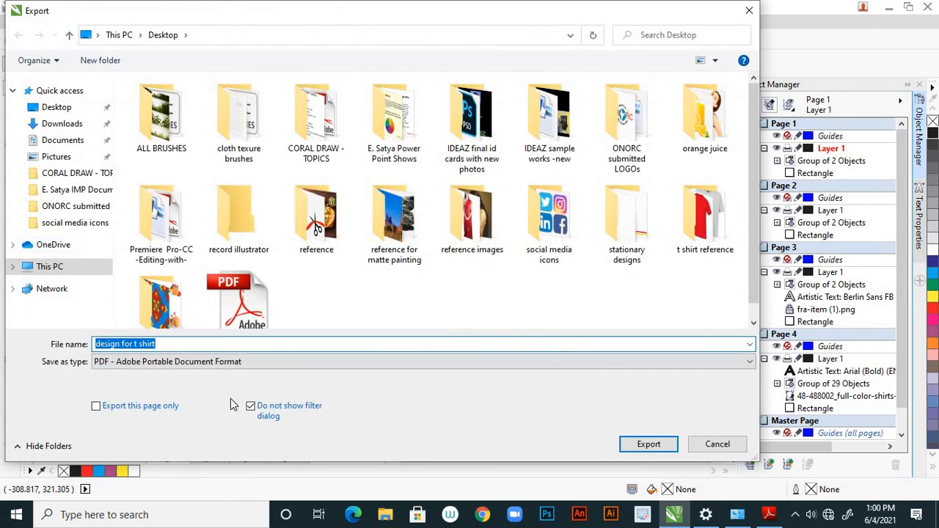
{"action": "left_click", "coordinate": [641, 446]}
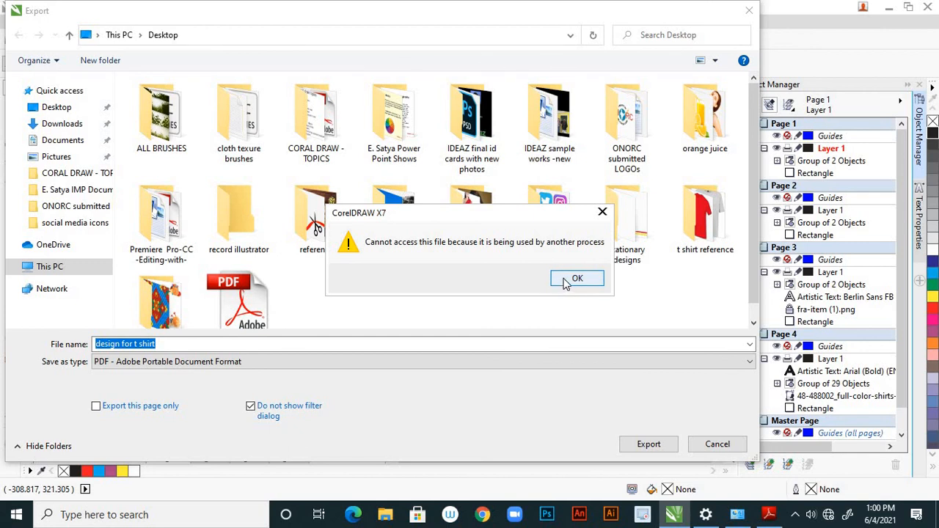
{"action": "left_click", "coordinate": [566, 283]}
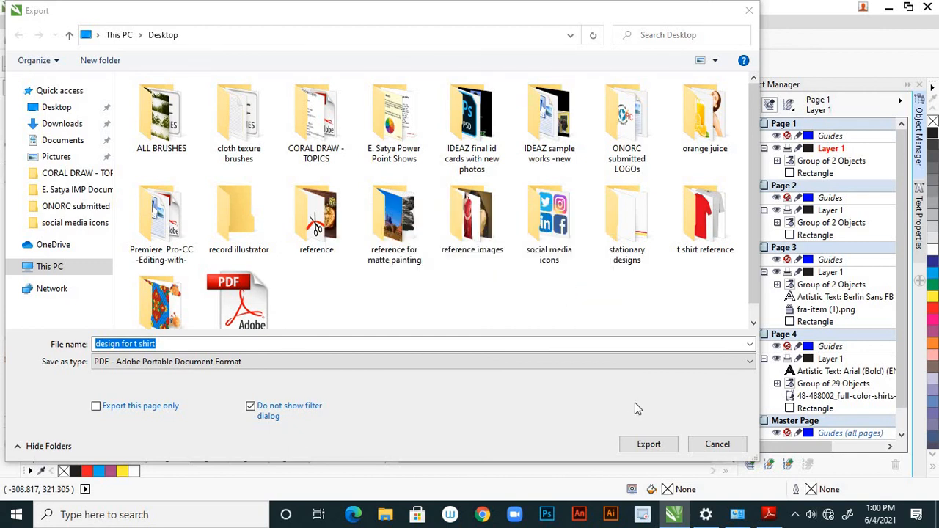
{"action": "left_click", "coordinate": [712, 446]}
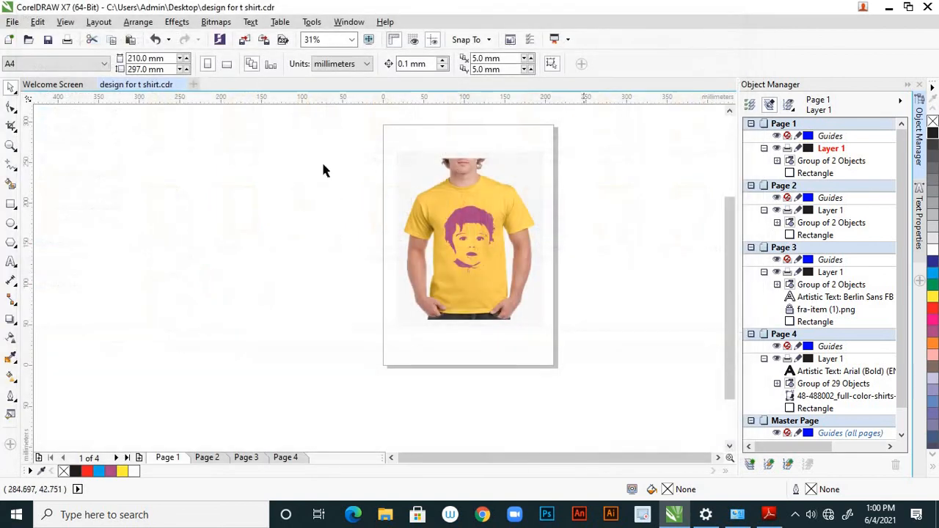
- Return to the PDF in Adobe Reader and examine the T-shirt on page 1
{"action": "left_click", "coordinate": [888, 8]}
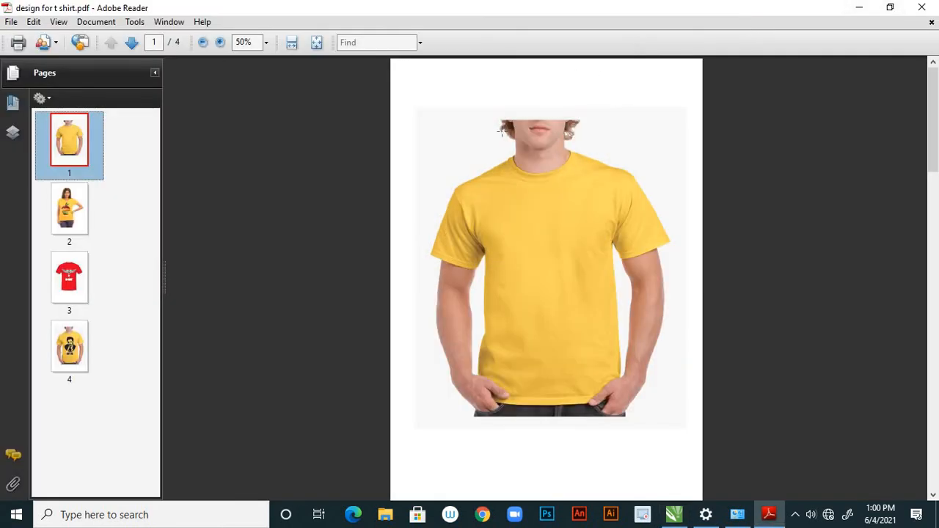
{"action": "left_click", "coordinate": [544, 206]}
{"action": "left_click", "coordinate": [306, 150]}
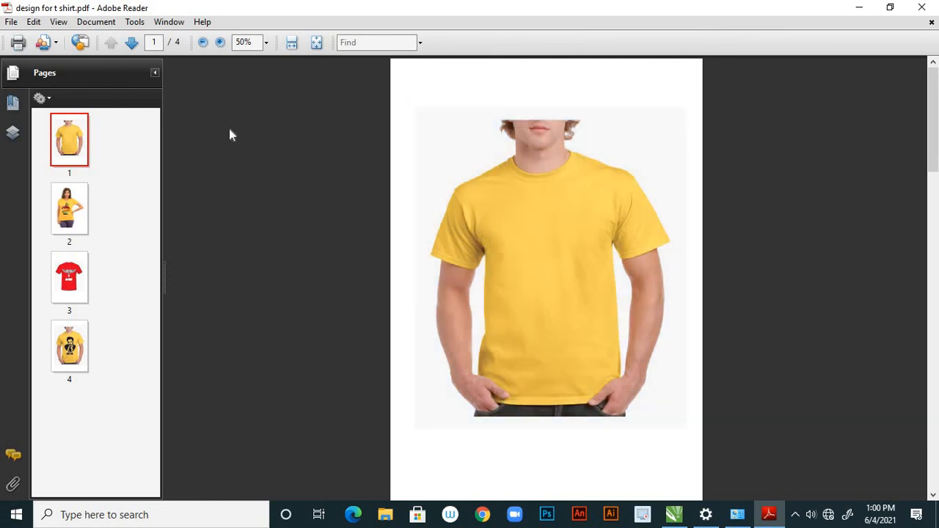
- Close the PDF in Adobe Reader, return to CorelDRAW and export all pages again, replacing the "design for t shirt" PDF on the Desktop
{"action": "left_click", "coordinate": [921, 9]}
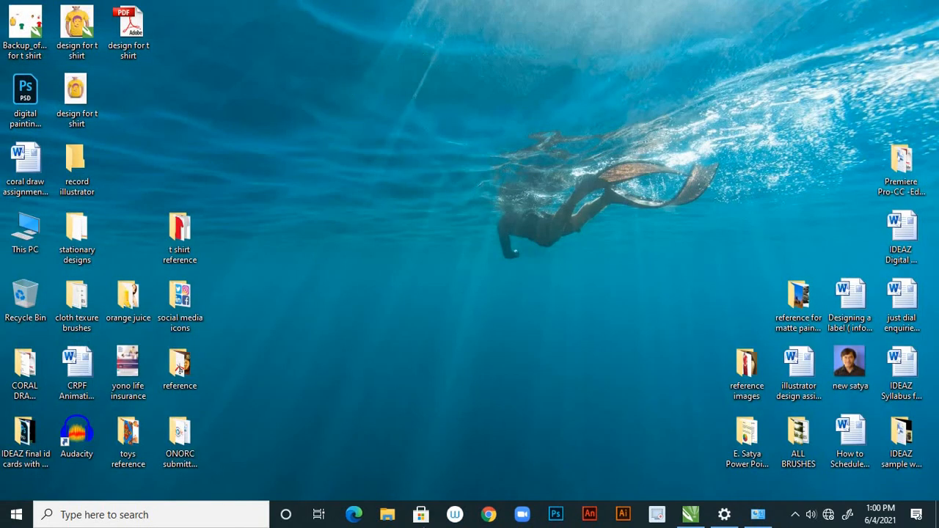
{"action": "left_click", "coordinate": [690, 514]}
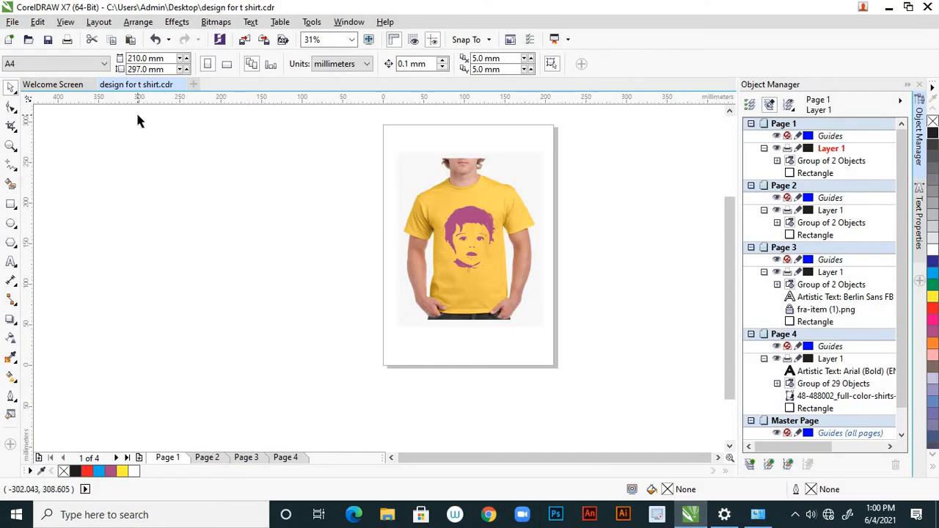
{"action": "left_click", "coordinate": [13, 23]}
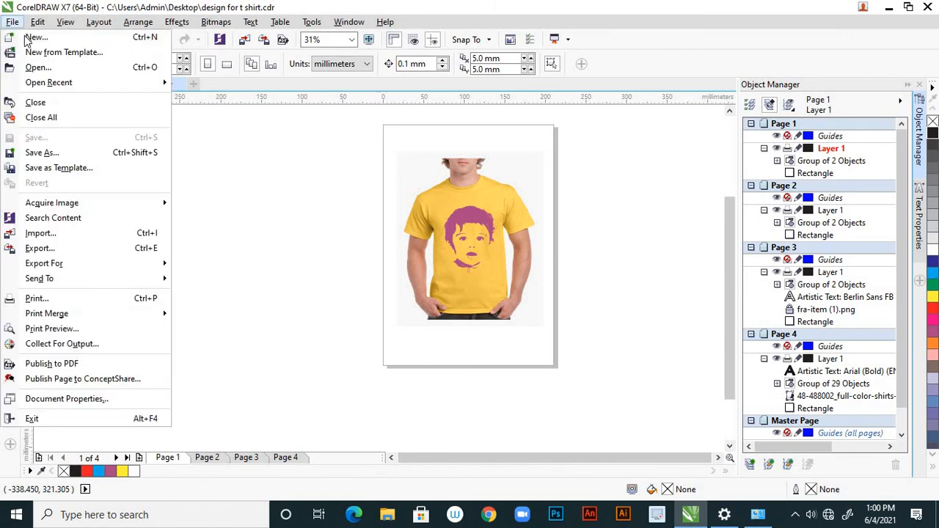
{"action": "left_click", "coordinate": [71, 249]}
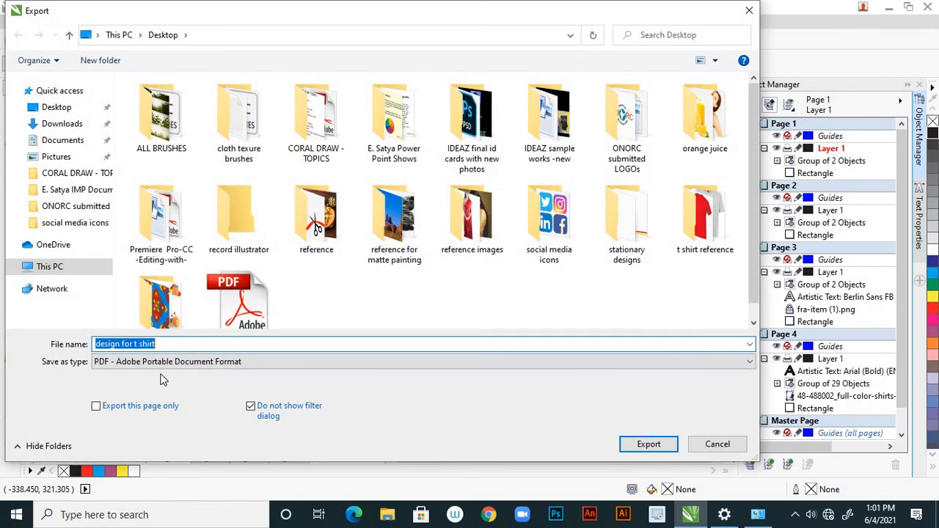
{"action": "left_click", "coordinate": [639, 447]}
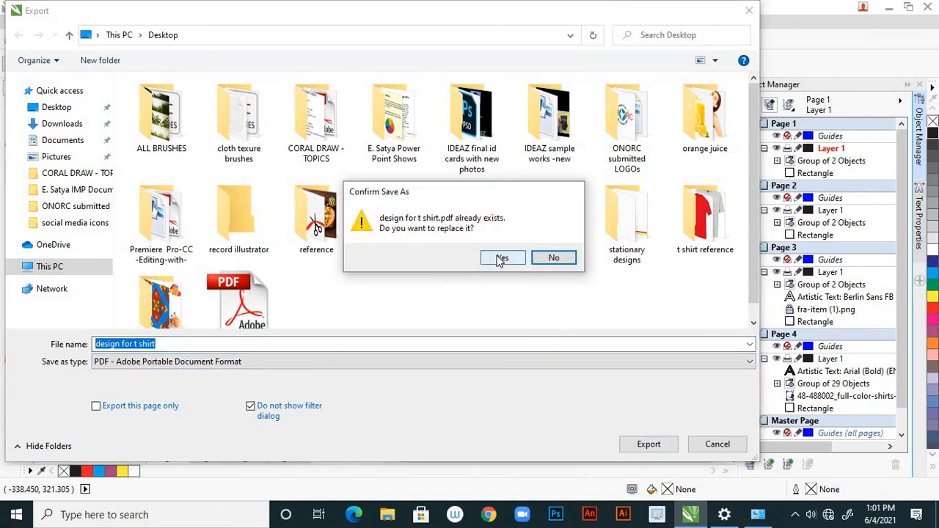
{"action": "left_click", "coordinate": [503, 258]}
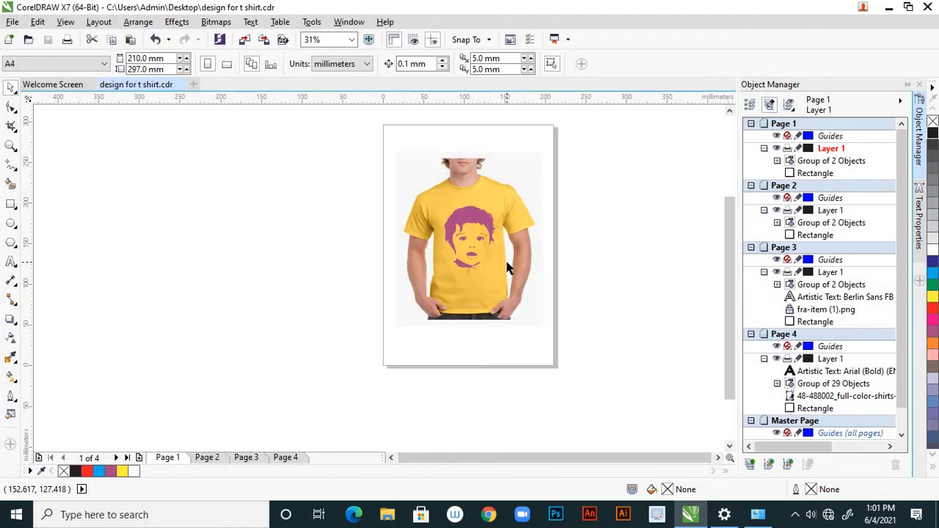
- Open the re-exported "design for t shirt" PDF from the desktop in Adobe Reader, maximized at 50% zoom
{"action": "left_click", "coordinate": [889, 8]}
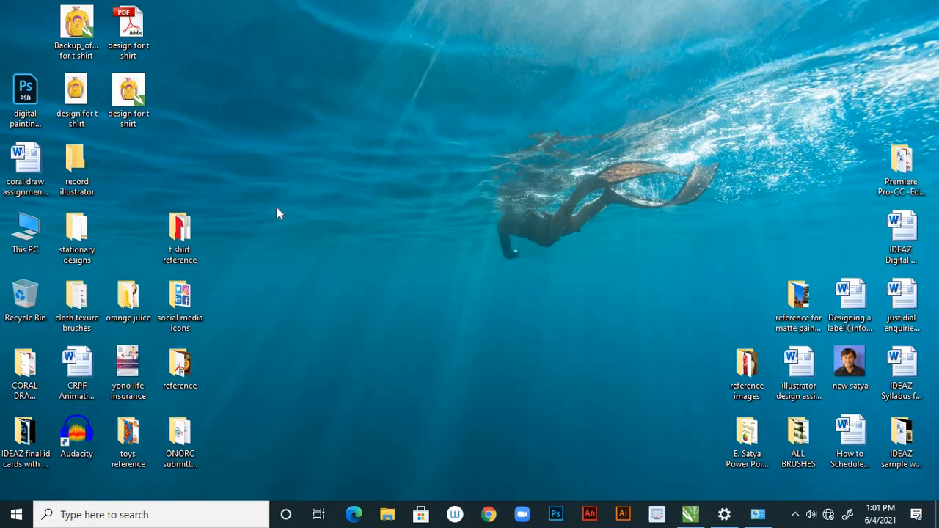
{"action": "double_click", "coordinate": [129, 25]}
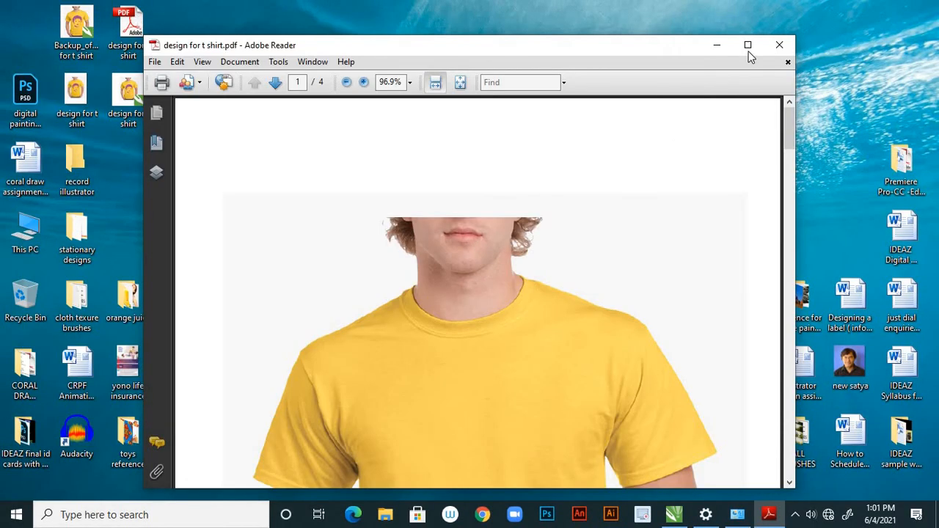
{"action": "left_click", "coordinate": [748, 42]}
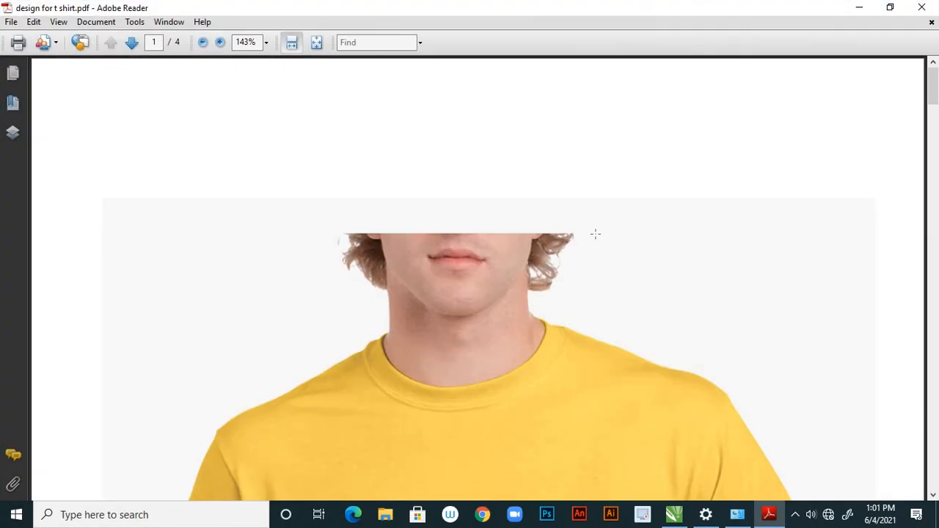
{"action": "scroll", "coordinate": [579, 231], "scroll_direction": "down", "scroll_amount": 5}
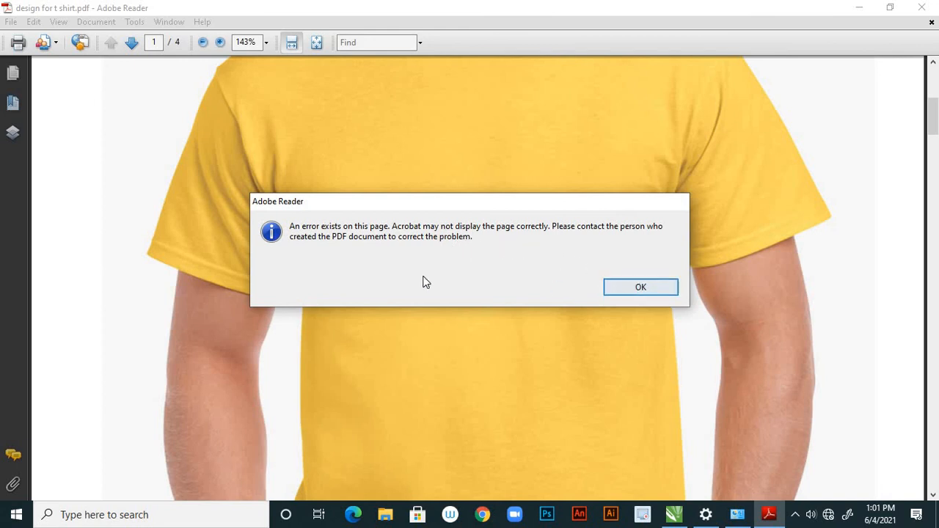
{"action": "left_click", "coordinate": [637, 292]}
{"action": "left_click", "coordinate": [265, 43]}
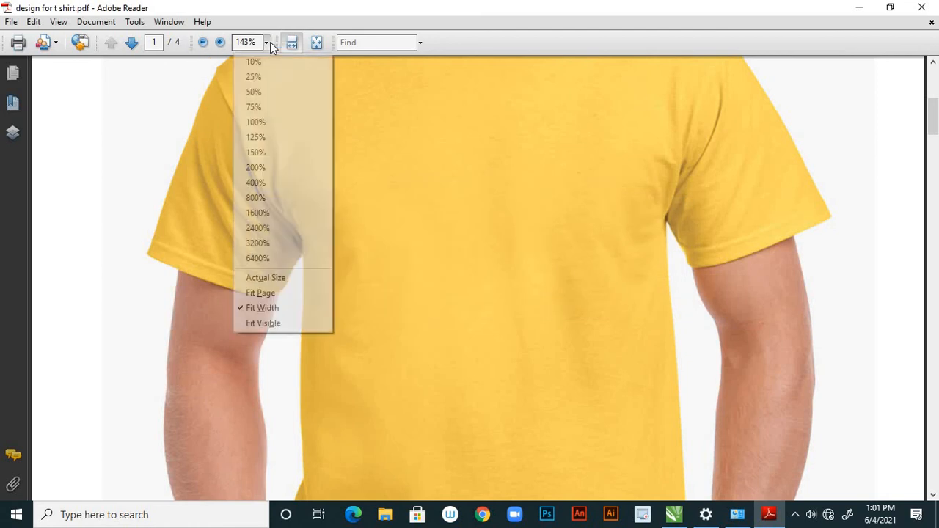
{"action": "left_click", "coordinate": [259, 94]}
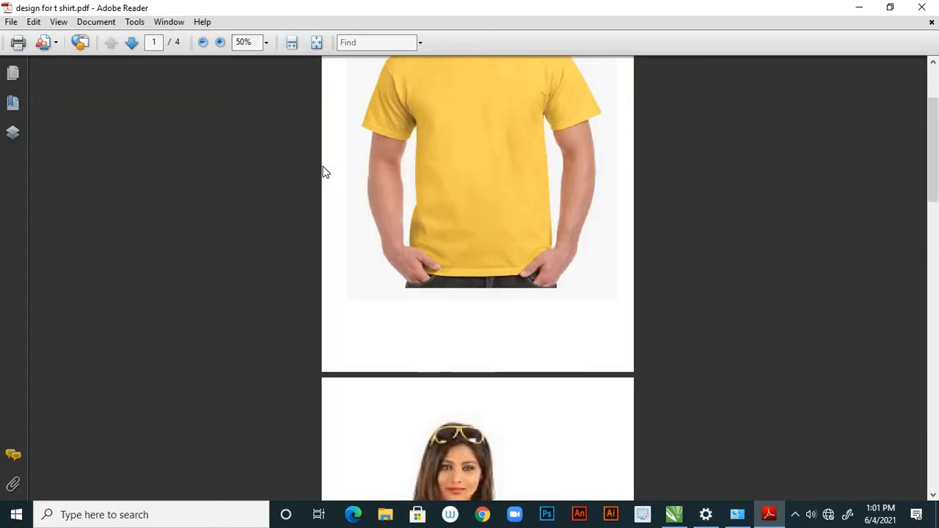
- Show the page thumbnails and examine the T-shirt designs from page 1 through page 4
{"action": "left_click", "coordinate": [13, 72]}
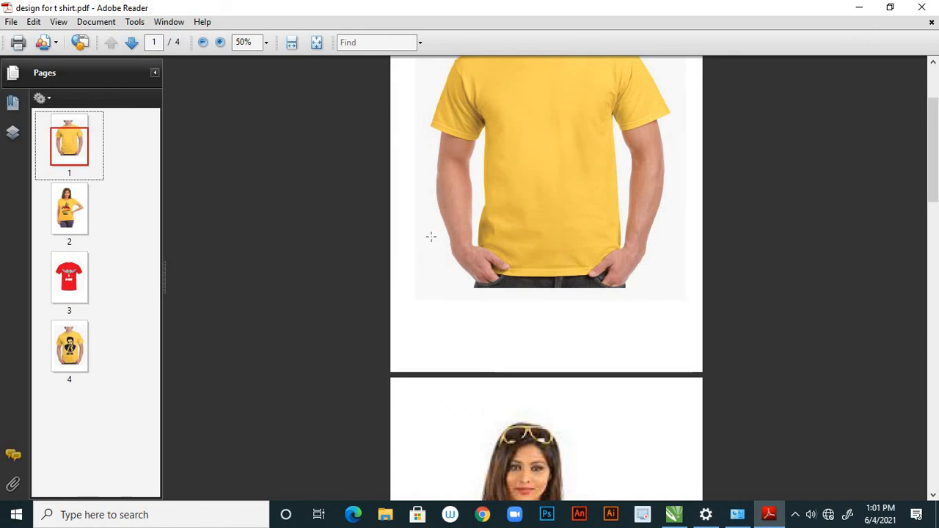
{"action": "scroll", "coordinate": [429, 234], "scroll_direction": "up", "scroll_amount": 2}
{"action": "scroll", "coordinate": [469, 212], "scroll_direction": "down", "scroll_amount": 3}
{"action": "scroll", "coordinate": [487, 210], "scroll_direction": "down", "scroll_amount": 5}
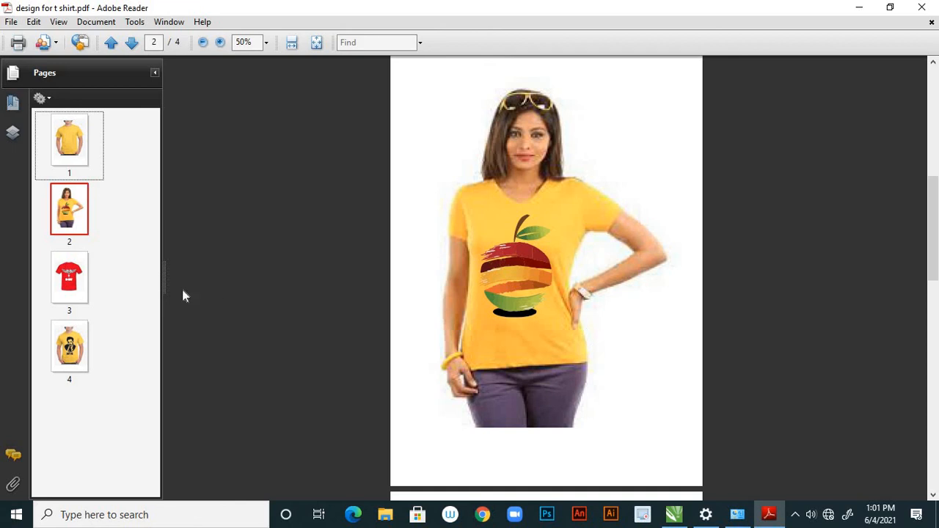
{"action": "left_click", "coordinate": [73, 285]}
{"action": "left_click", "coordinate": [74, 349]}
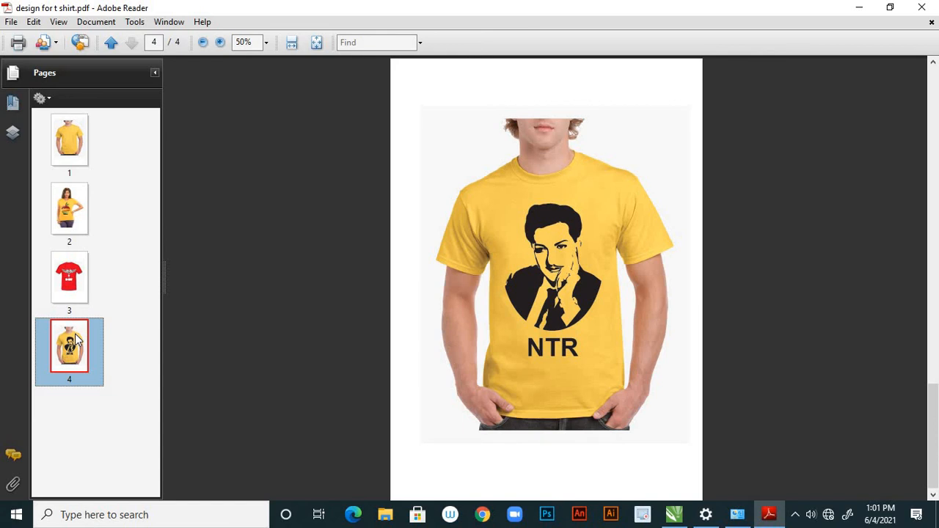
- Review the PDF pages back to page 1 and forward to page 4, then close the PDF and switch to CorelDRAW
{"action": "left_click", "coordinate": [79, 289]}
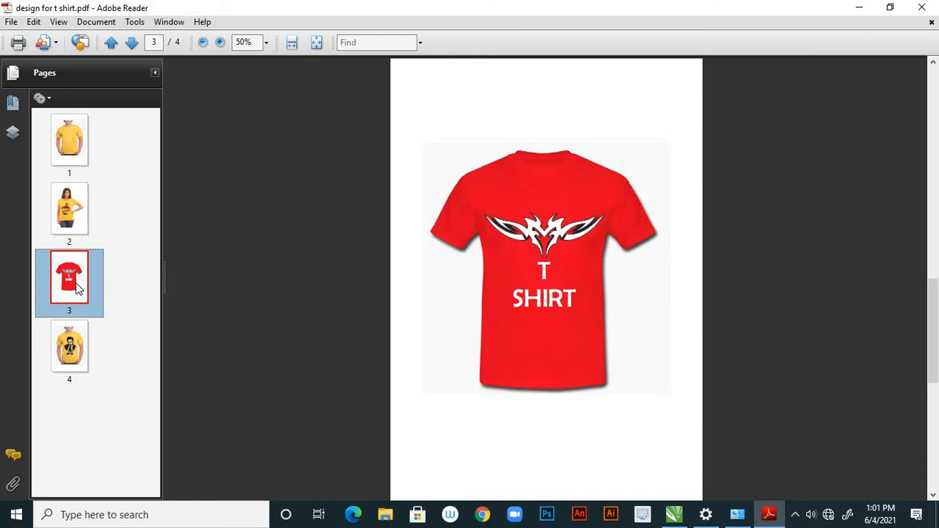
{"action": "left_click", "coordinate": [80, 216]}
{"action": "left_click", "coordinate": [78, 151]}
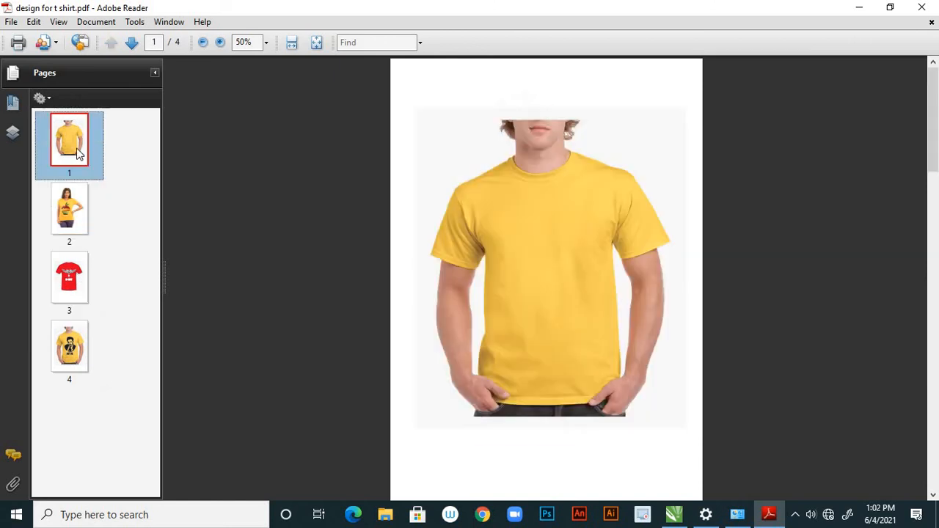
{"action": "left_click", "coordinate": [80, 209]}
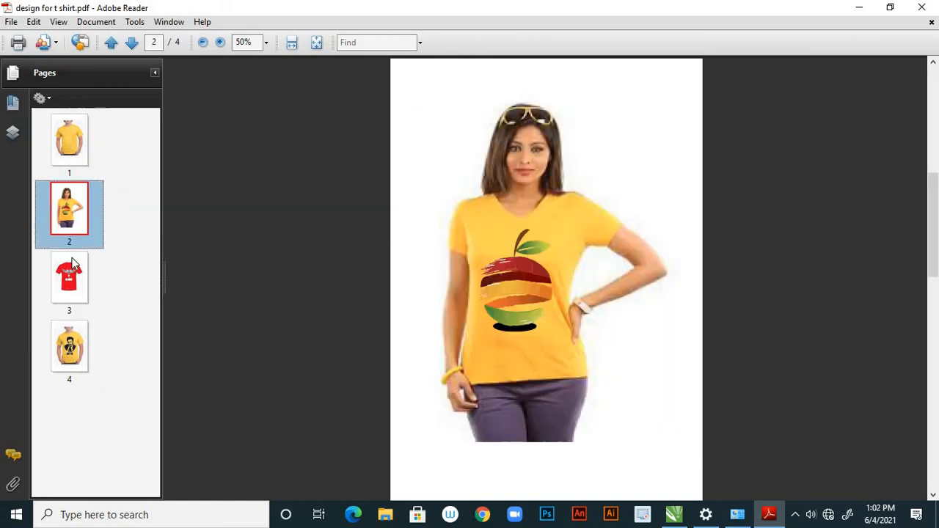
{"action": "left_click", "coordinate": [80, 281]}
{"action": "left_click", "coordinate": [73, 350]}
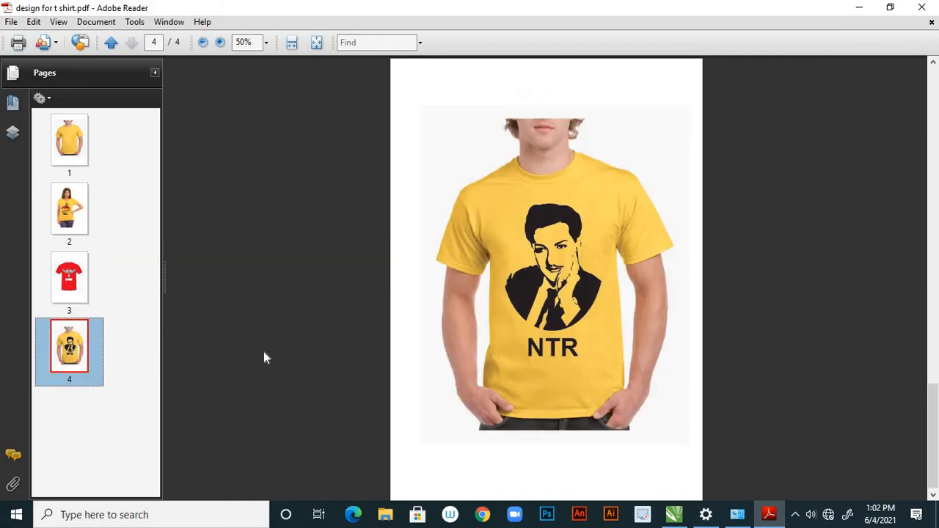
{"action": "left_click", "coordinate": [921, 7]}
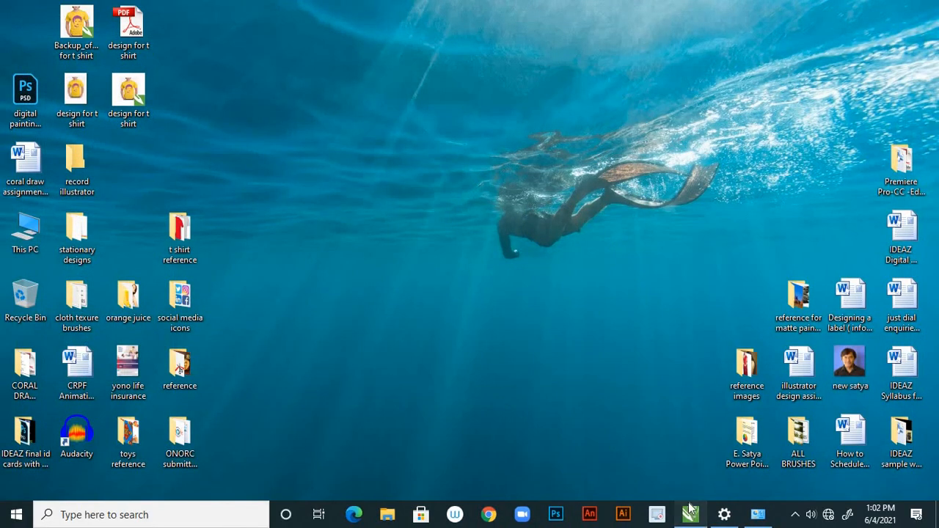
{"action": "left_click", "coordinate": [676, 514]}
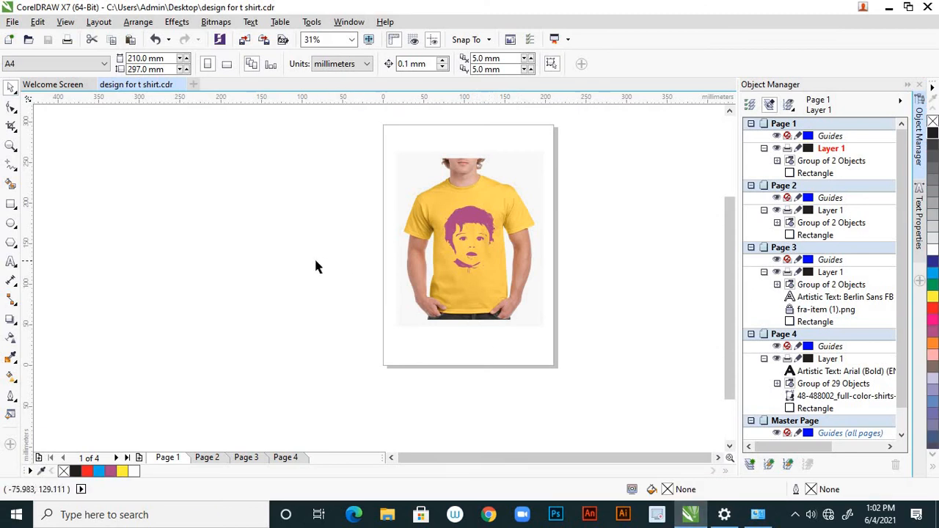